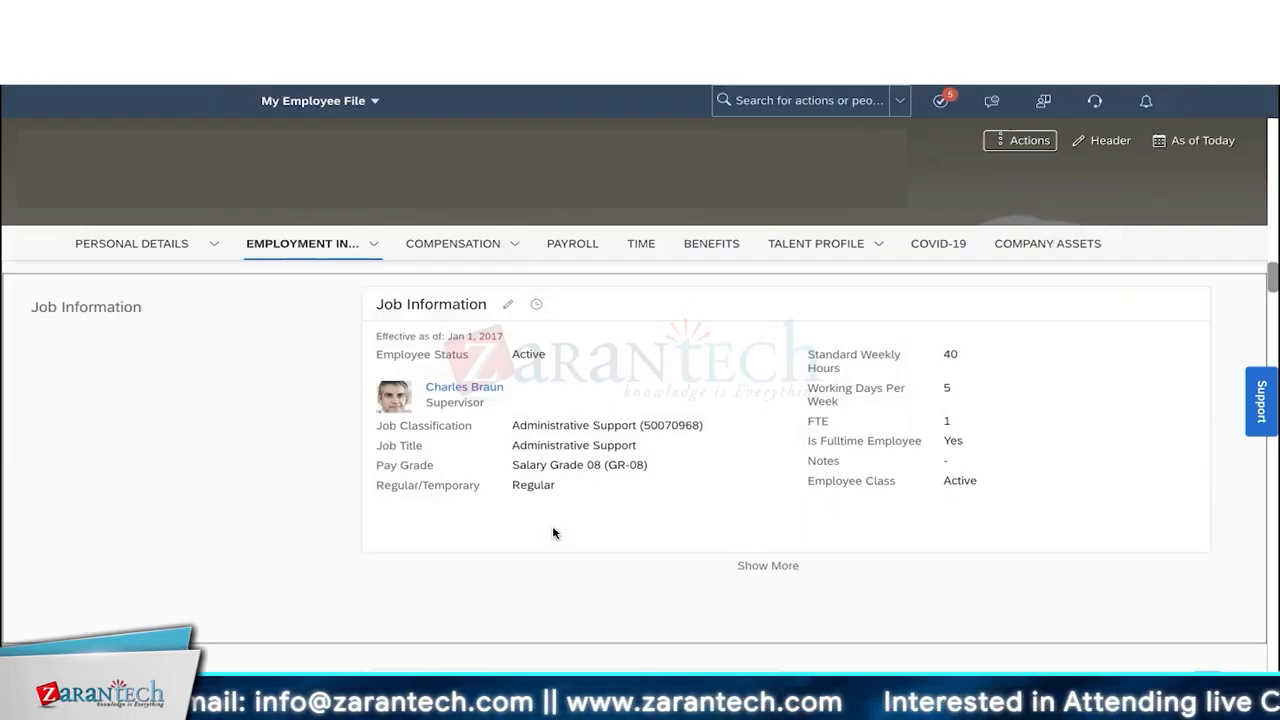
Step: Open the Job Information change history and inspect the event and event reason of the Mar 17, 2002 record
click(537, 307)
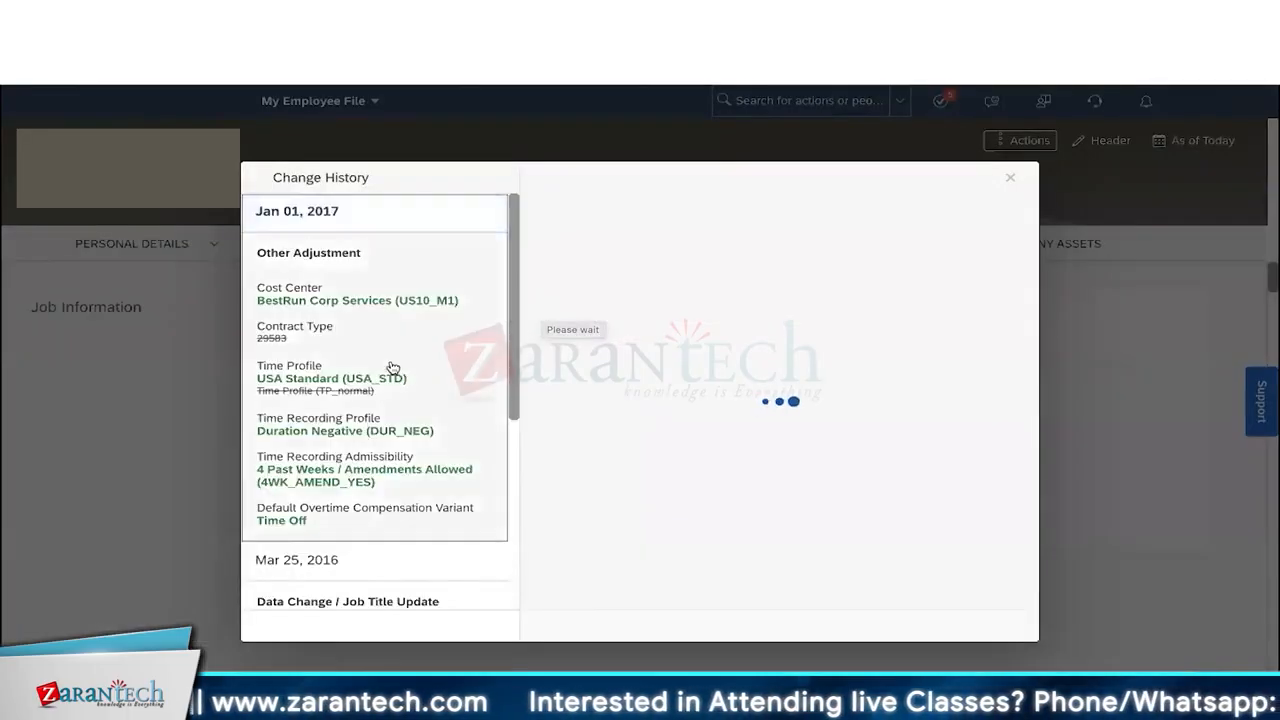
scroll(391, 369, down, 4)
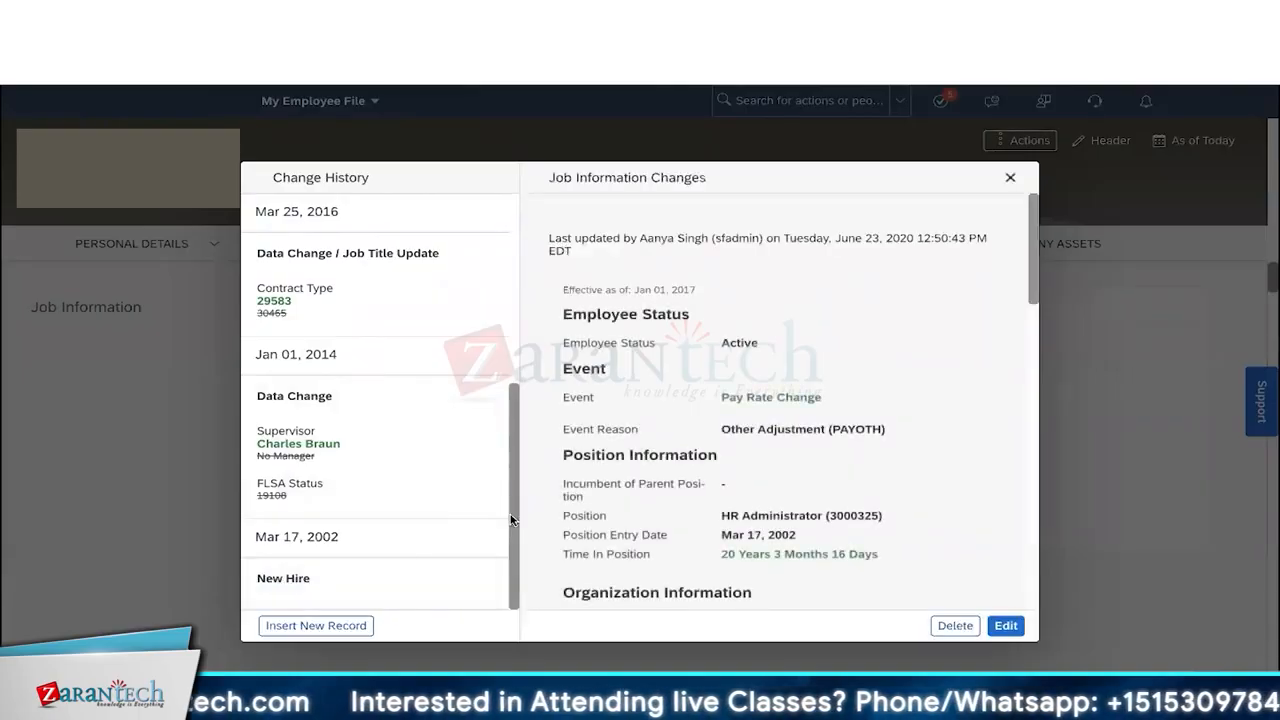
click(421, 595)
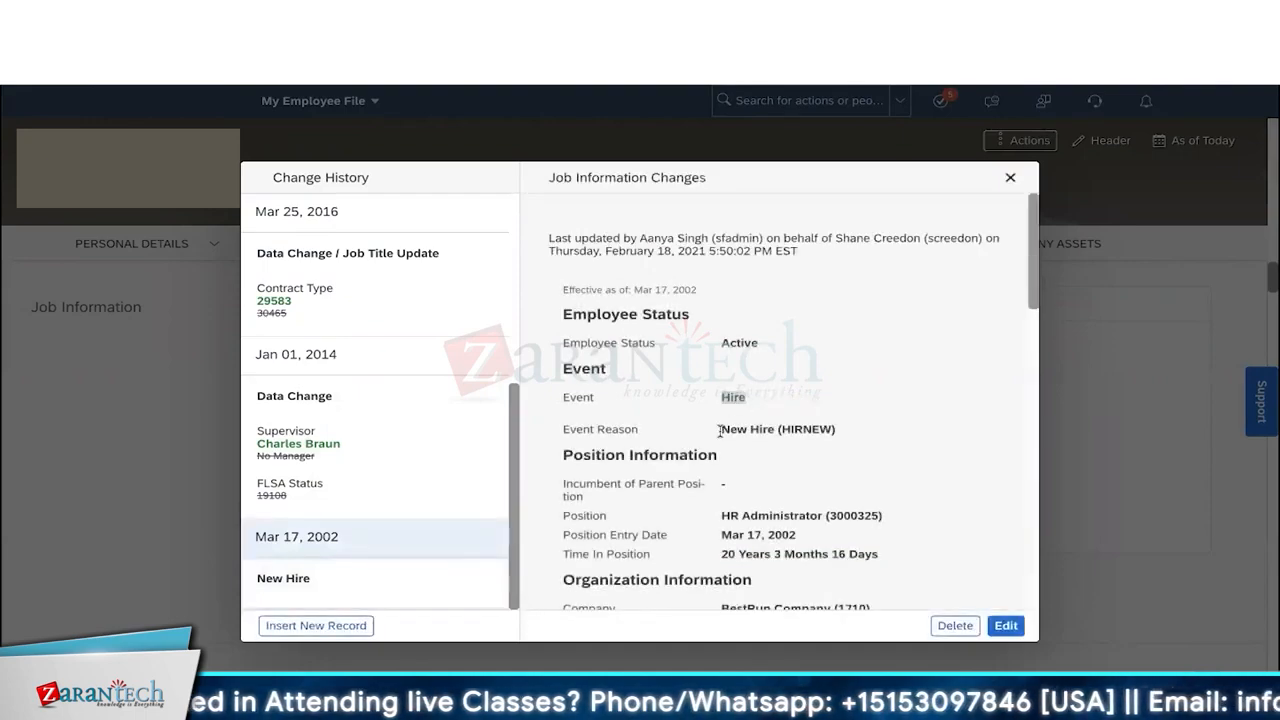
drag(719, 430, 840, 433)
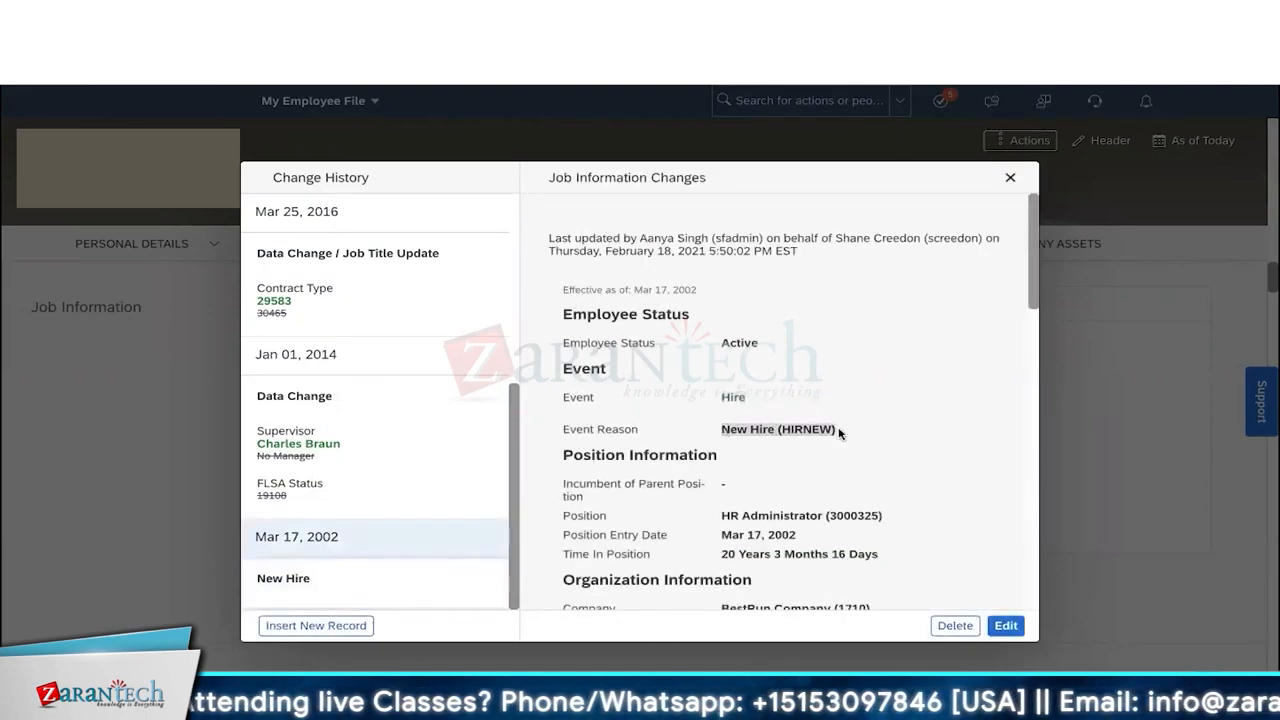
Step: Review the event and event reason of the Jan 01, 2014 and Mar 25, 2016 job history records
scroll(443, 423, up, 1)
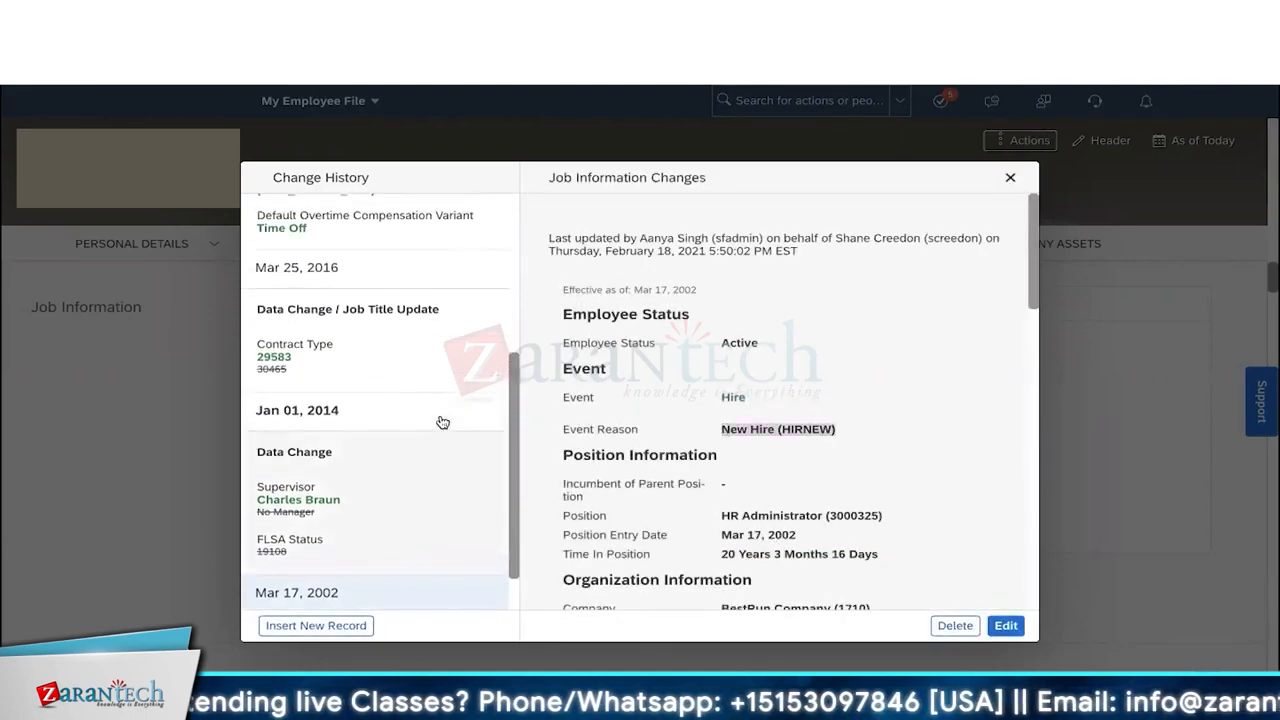
click(401, 473)
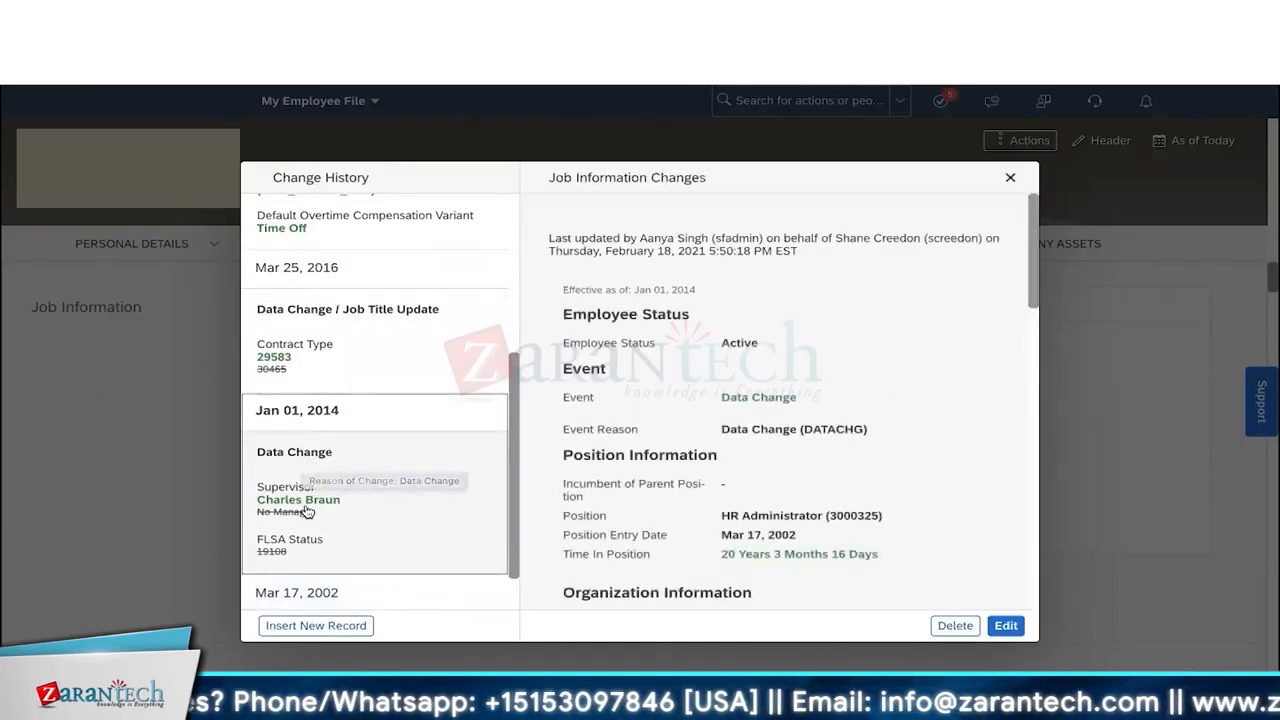
click(335, 346)
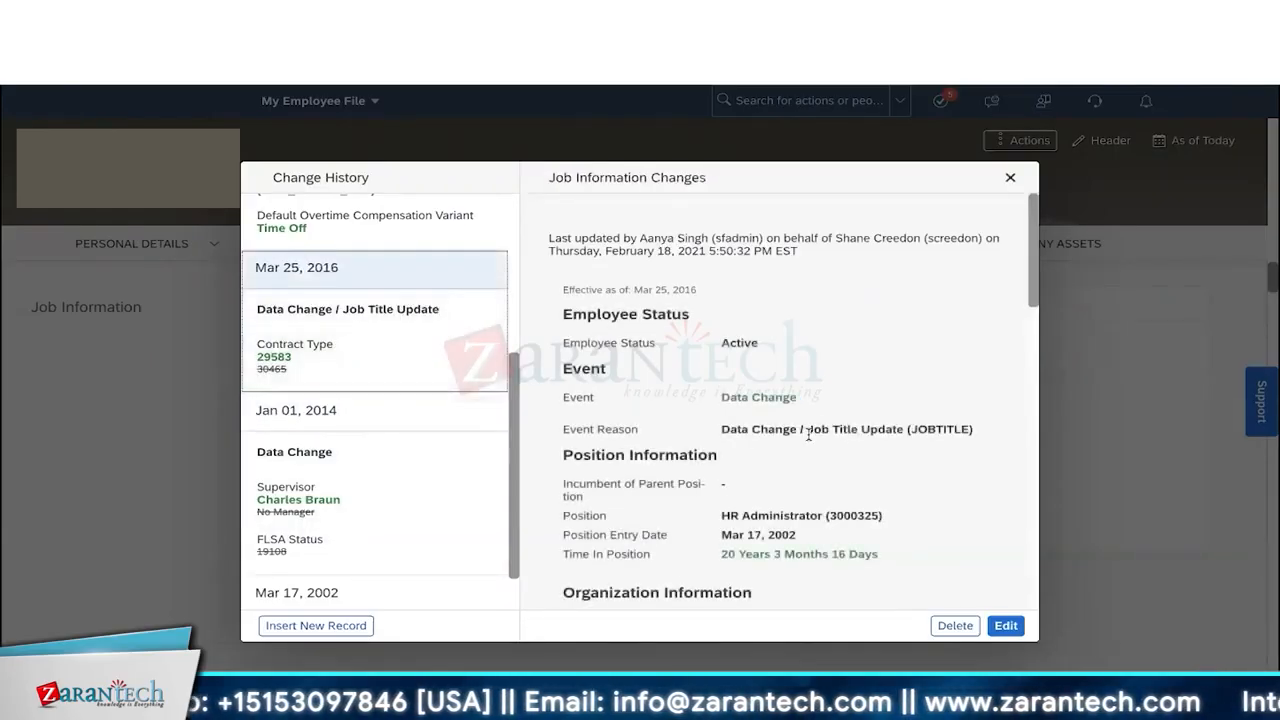
drag(575, 397, 789, 441)
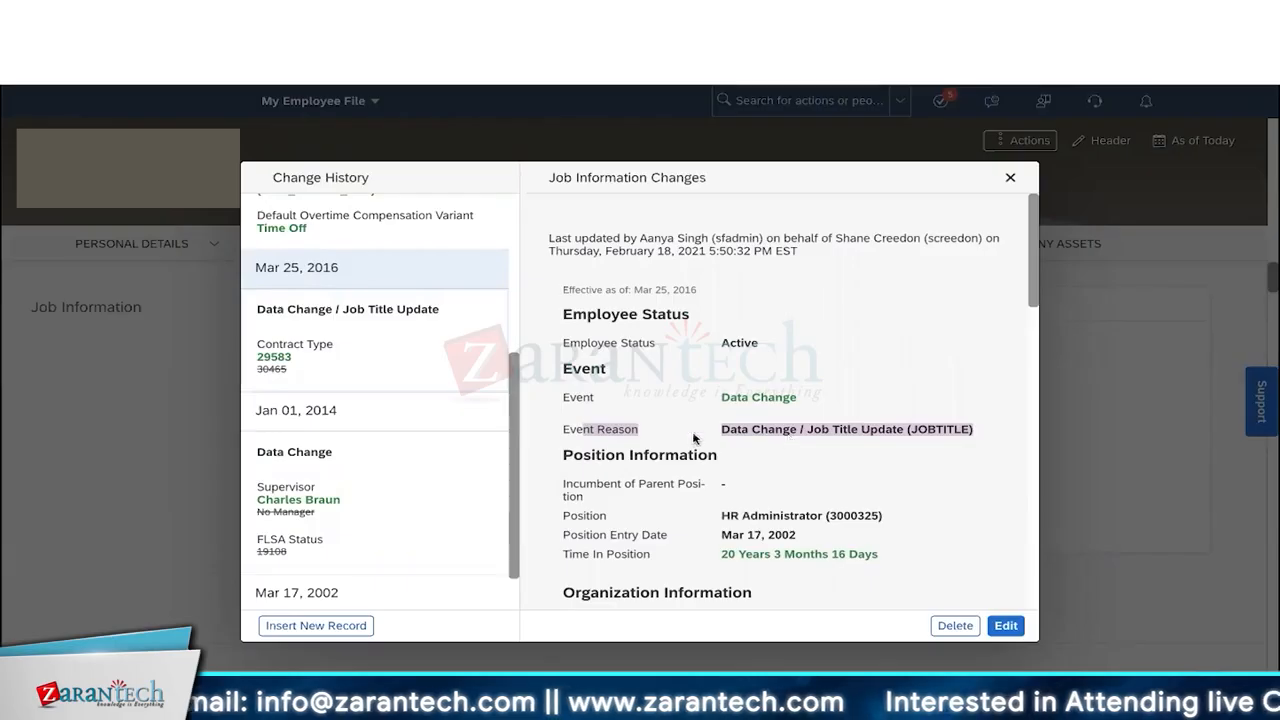
click(711, 407)
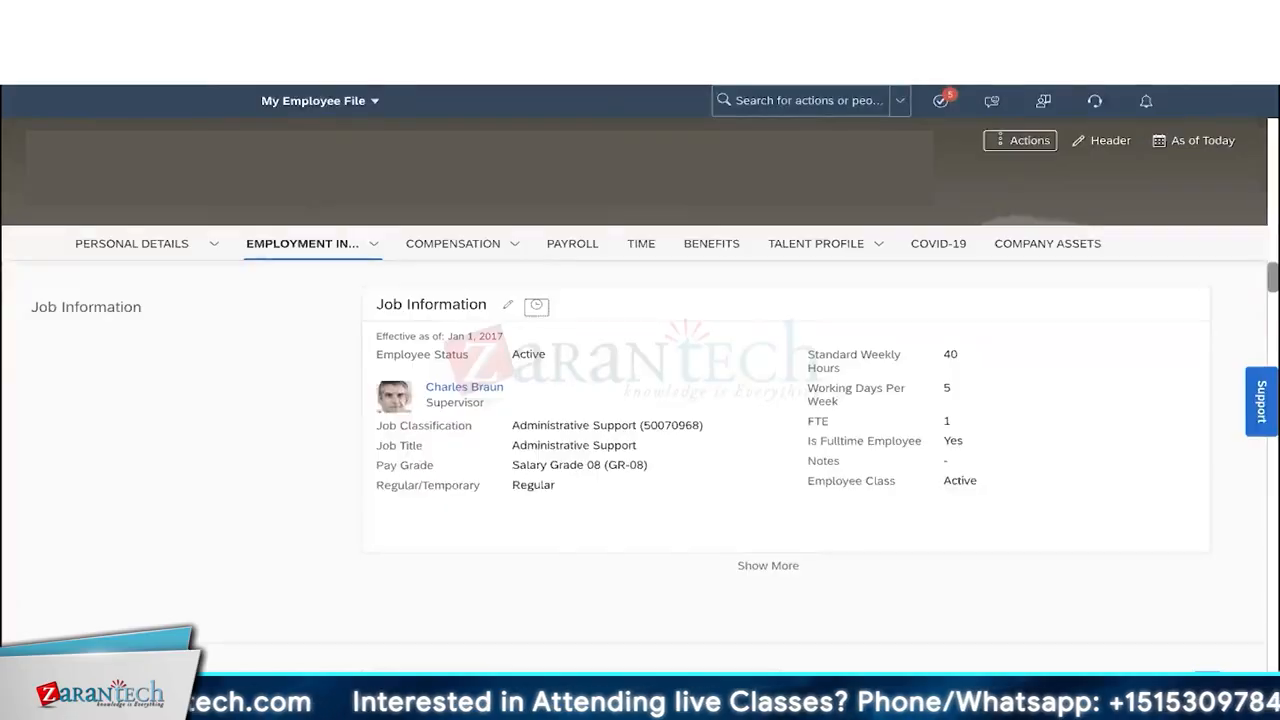
Step: Find the Add New Employee form from a duplicate browser tab and show its Event Reason choices
right_click(245, 42)
click(290, 151)
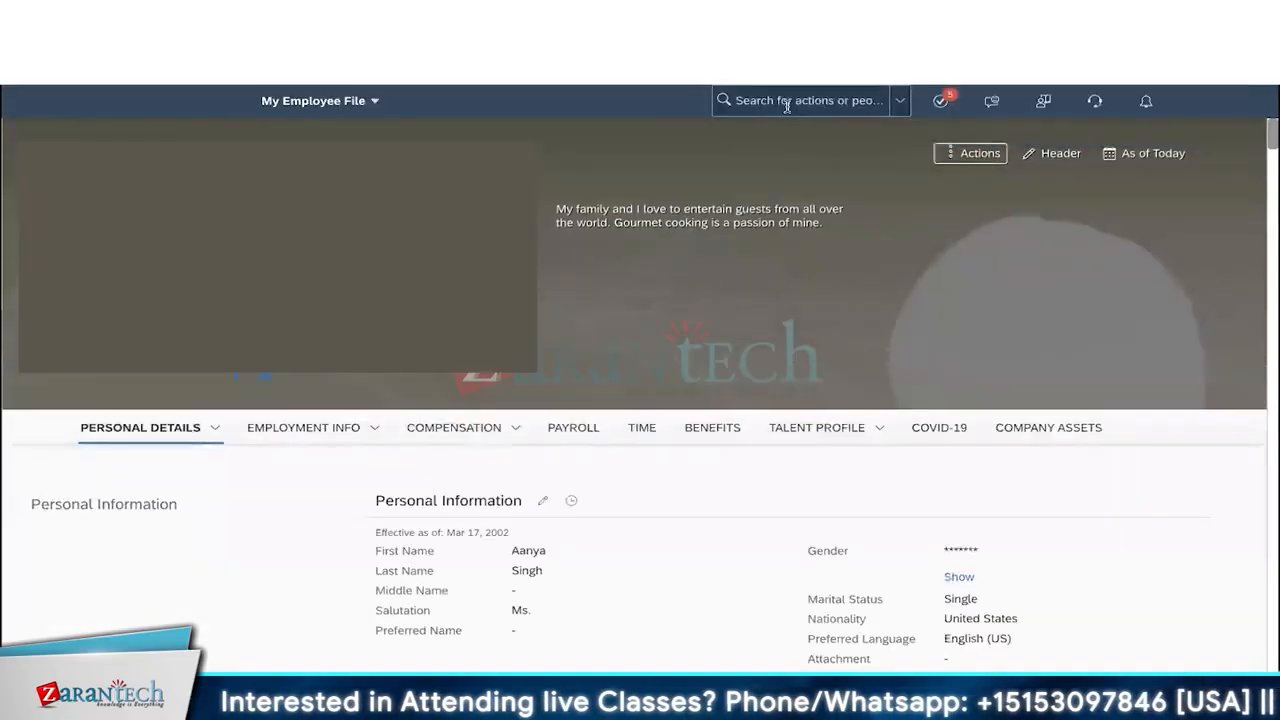
click(787, 101)
text(add newe)
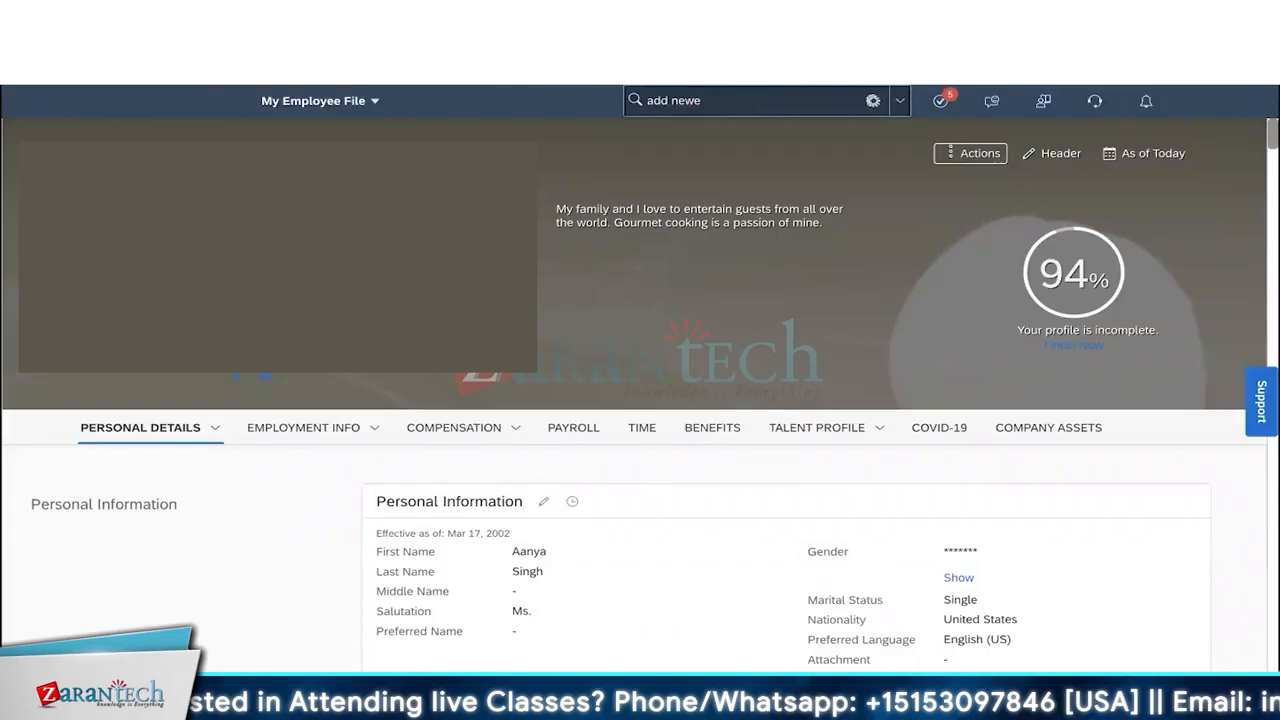
key(BackSpace)
text(empl)
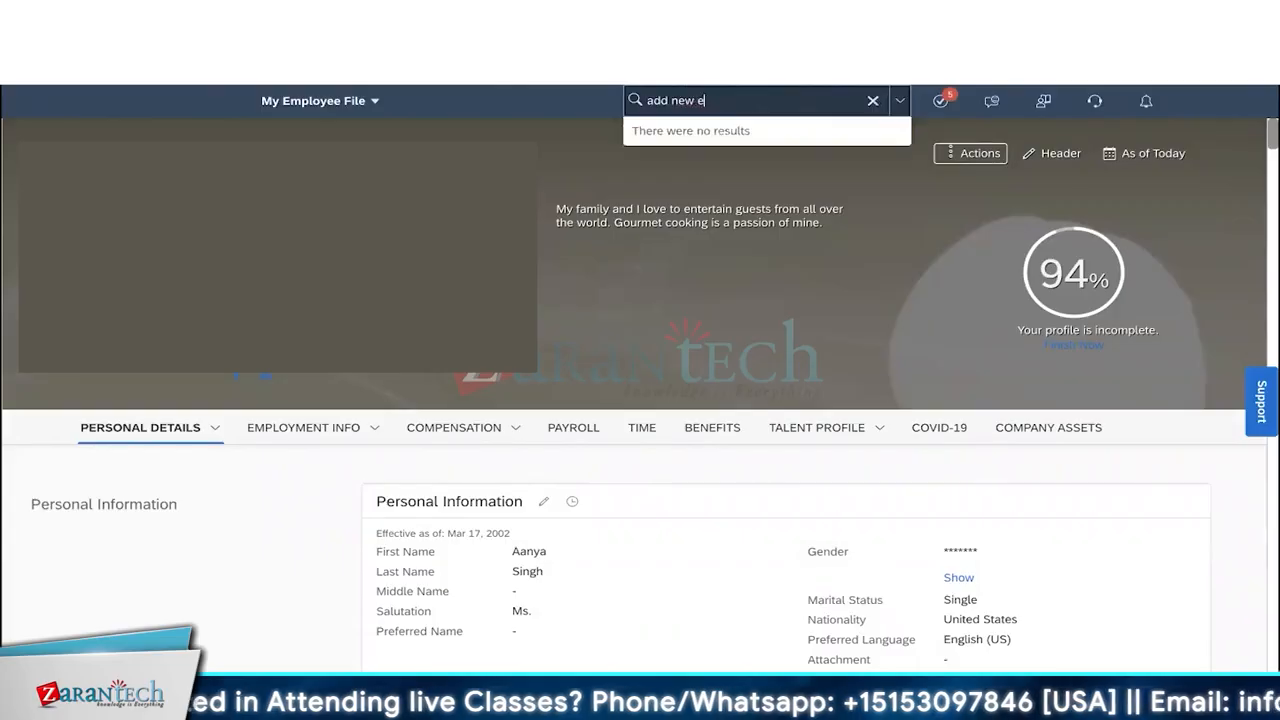
click(720, 163)
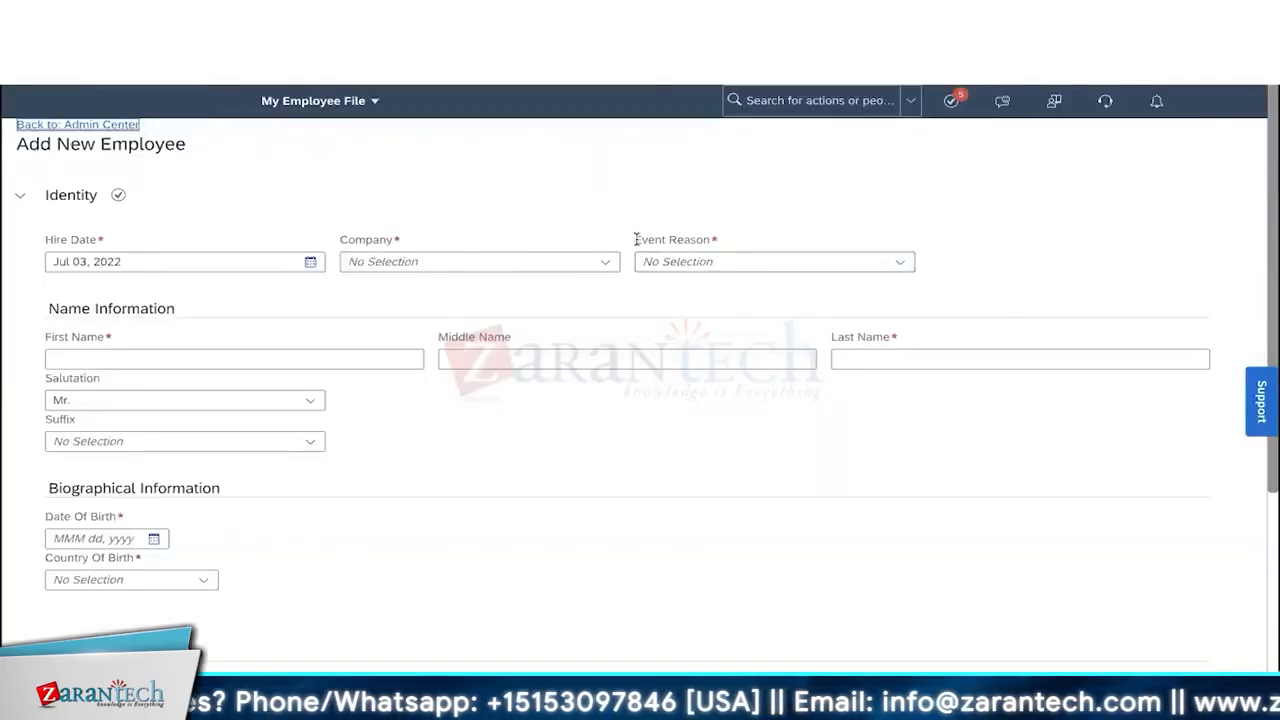
click(896, 264)
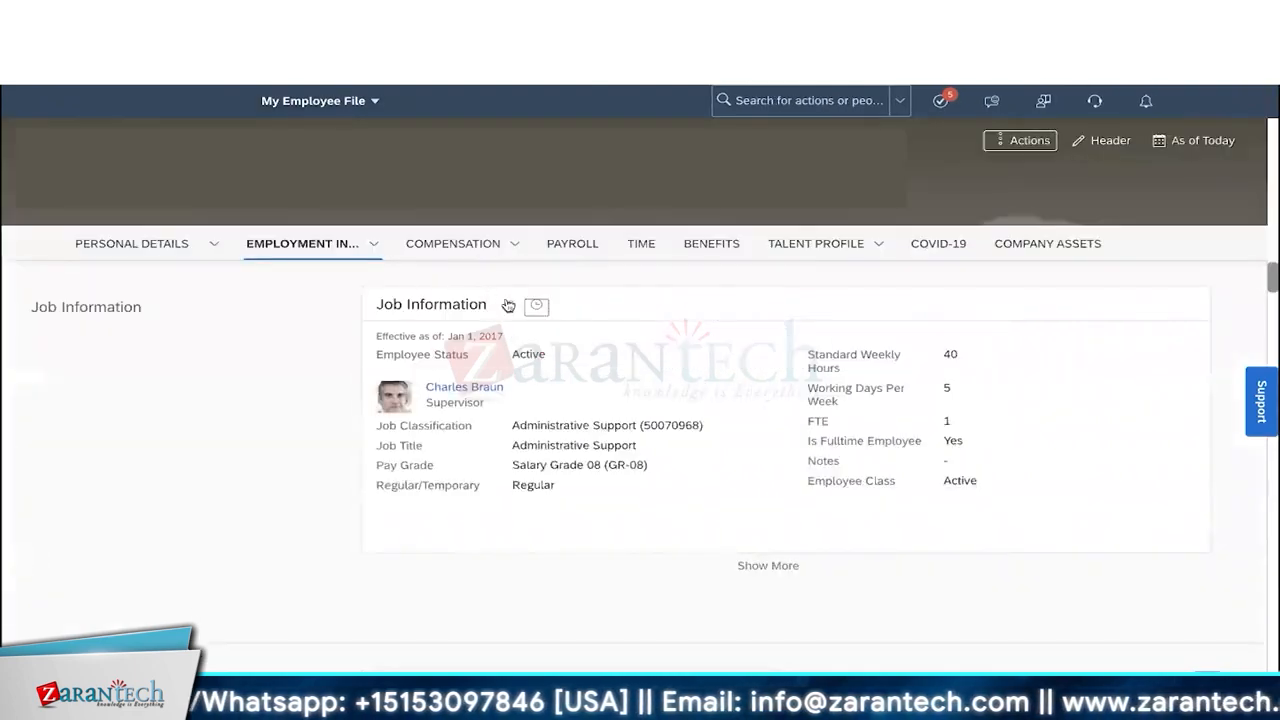
Step: Start a Change Job and Compensation Info action for Job Information, effective Jul 03, 2022
click(1018, 145)
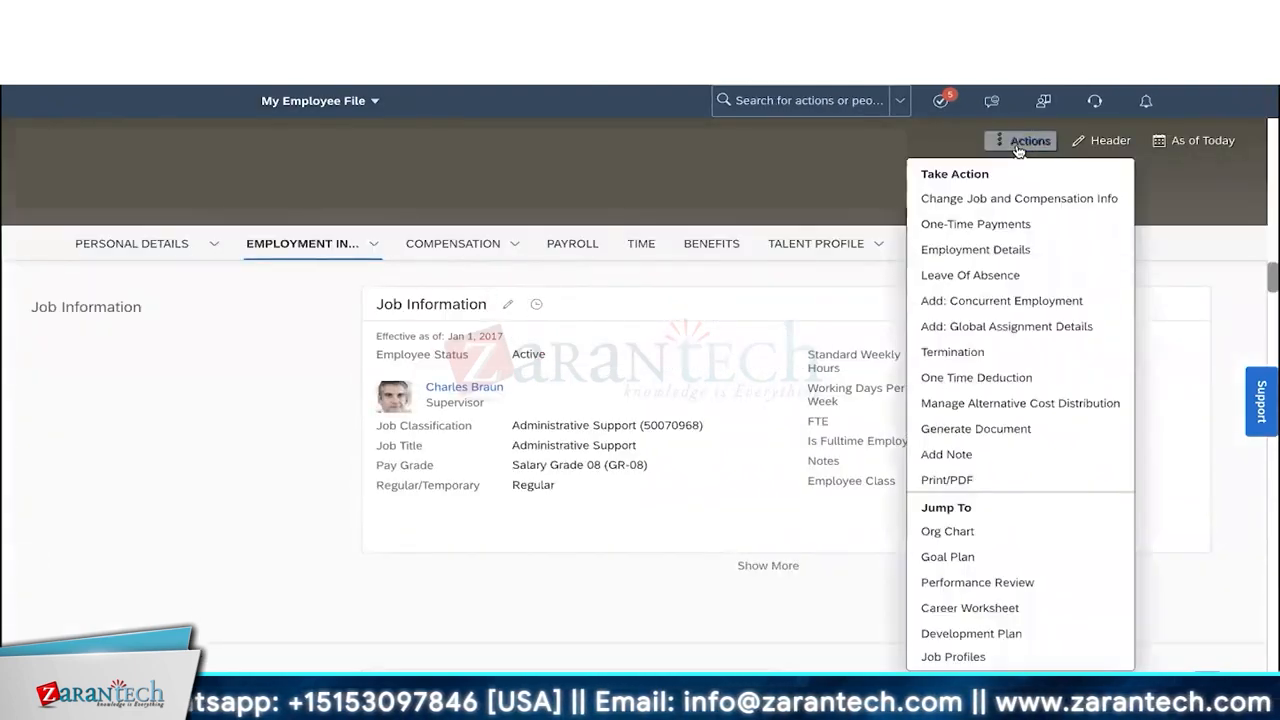
click(1000, 206)
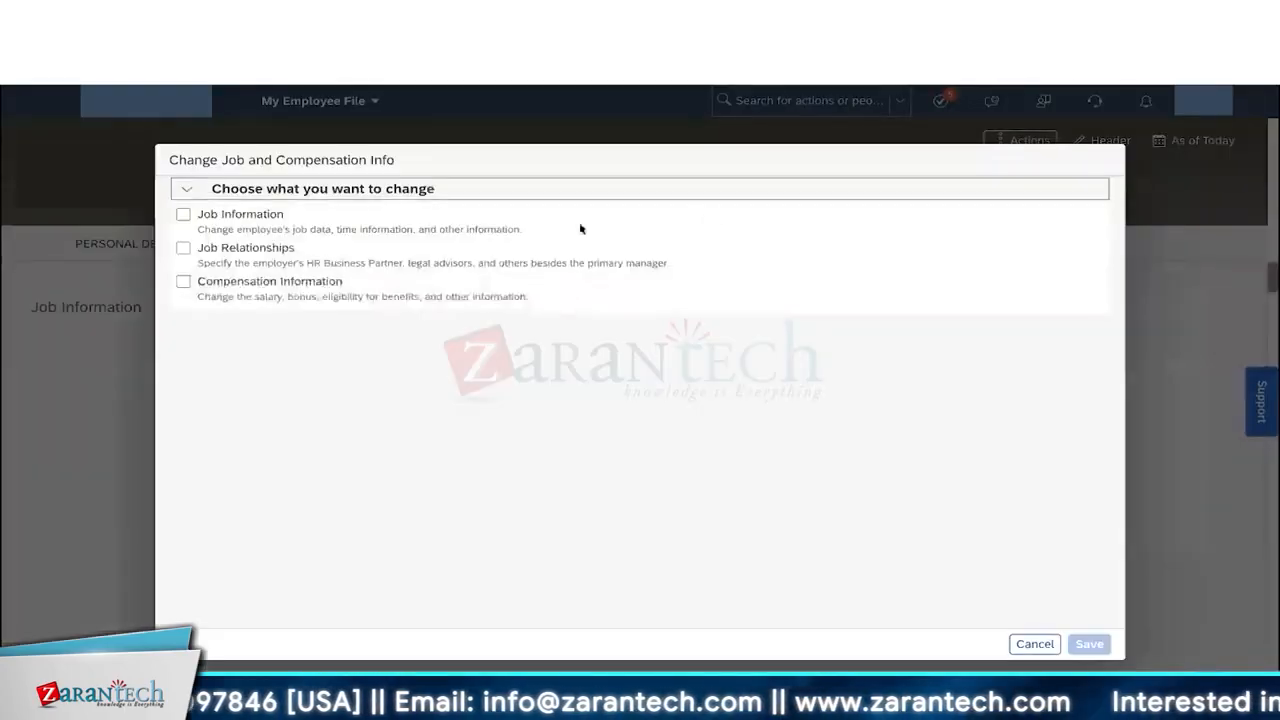
click(183, 215)
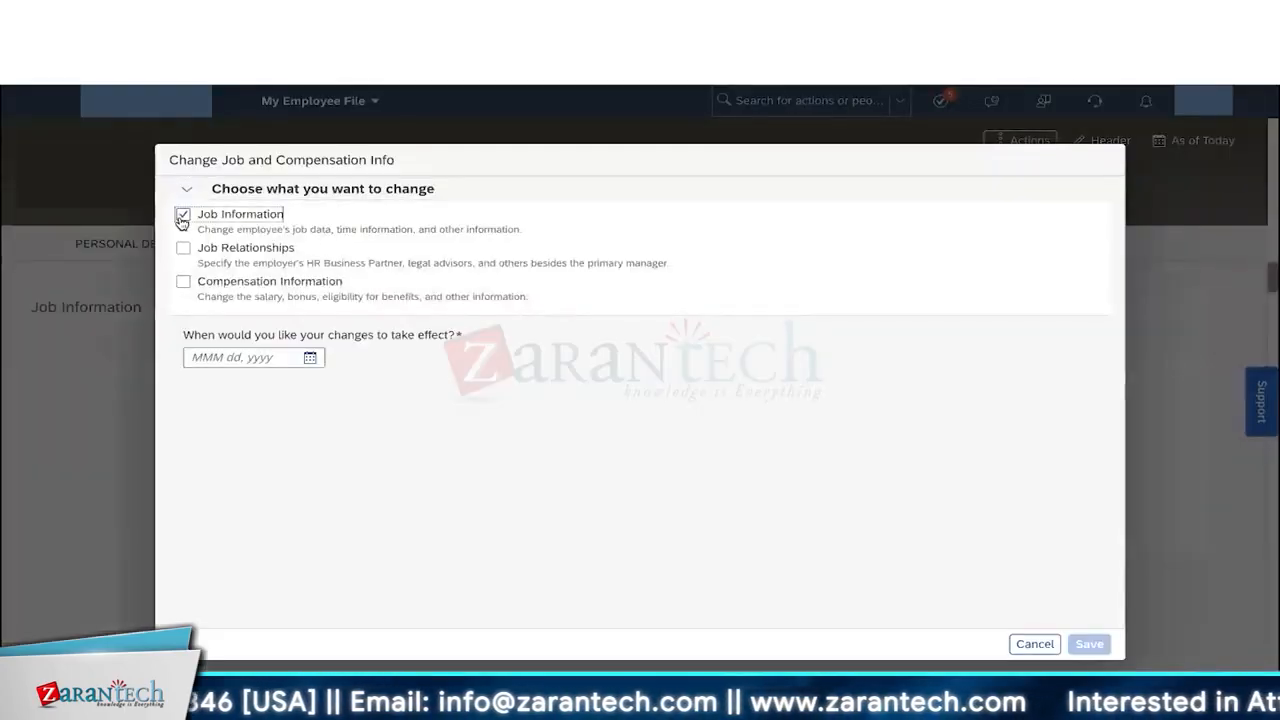
click(310, 357)
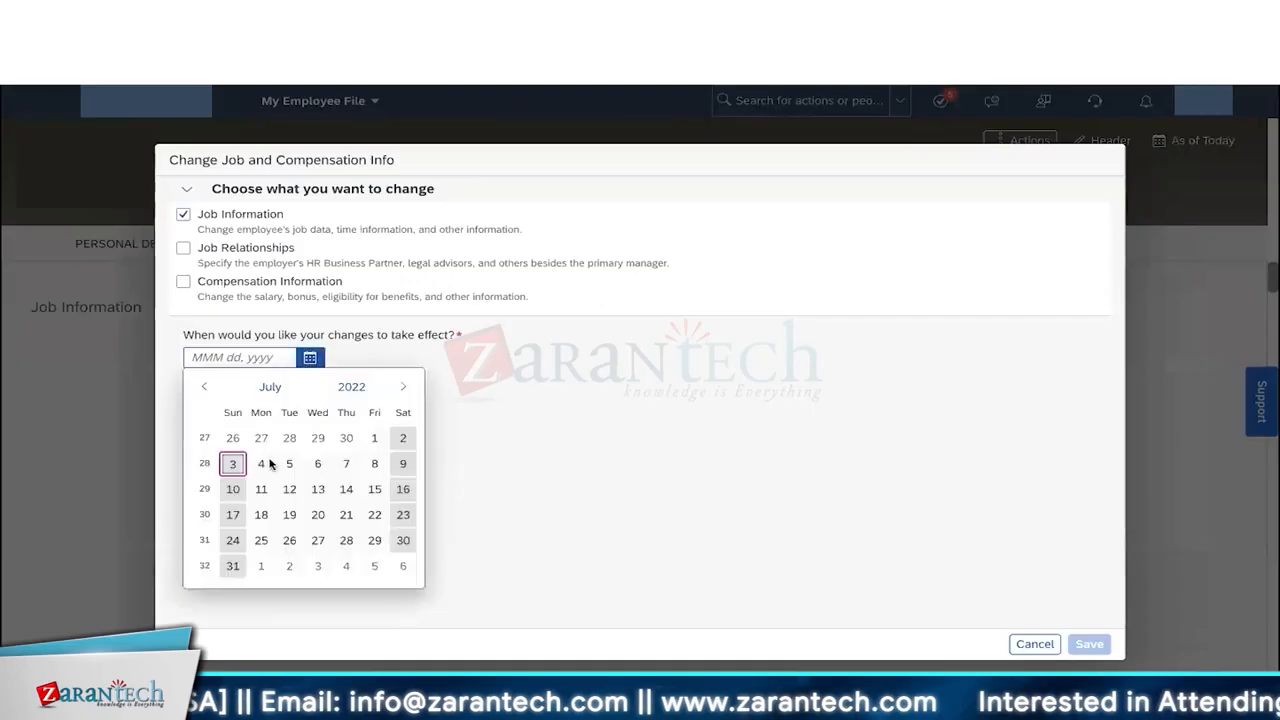
click(236, 466)
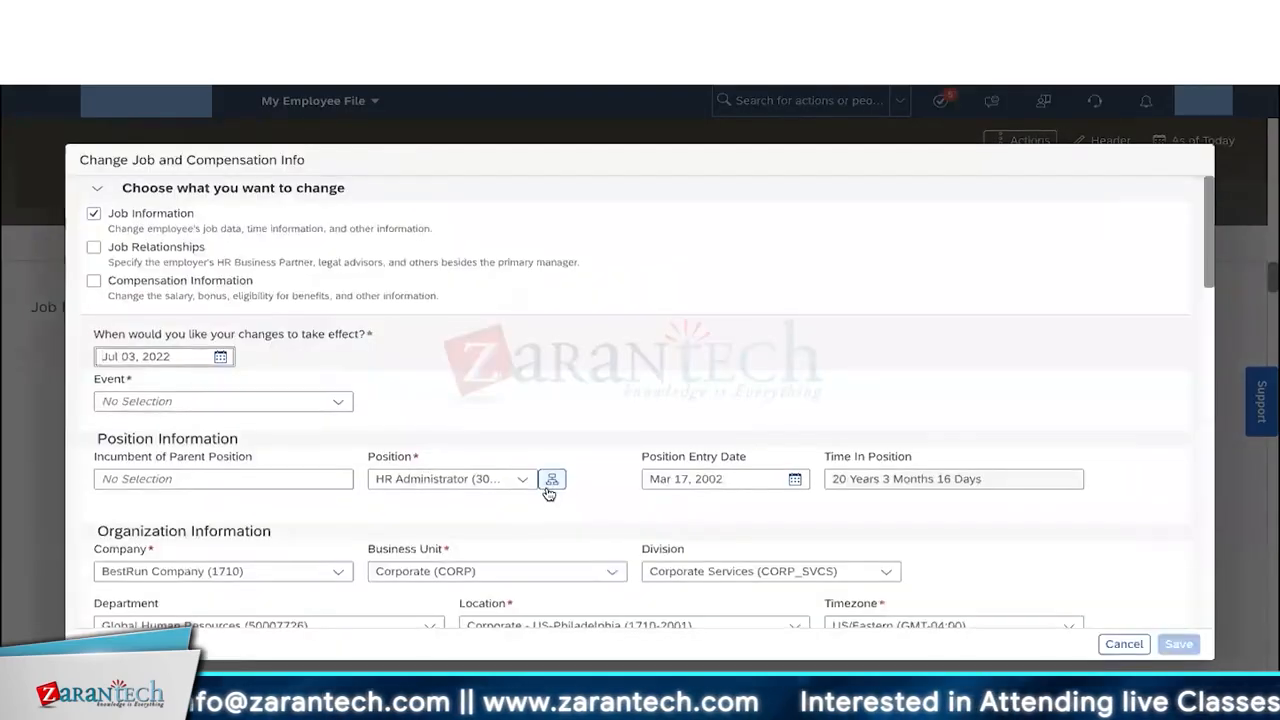
Step: View the available locations under Organization Information without choosing a different one
scroll(548, 488, down, 2)
scroll(548, 488, down, 1)
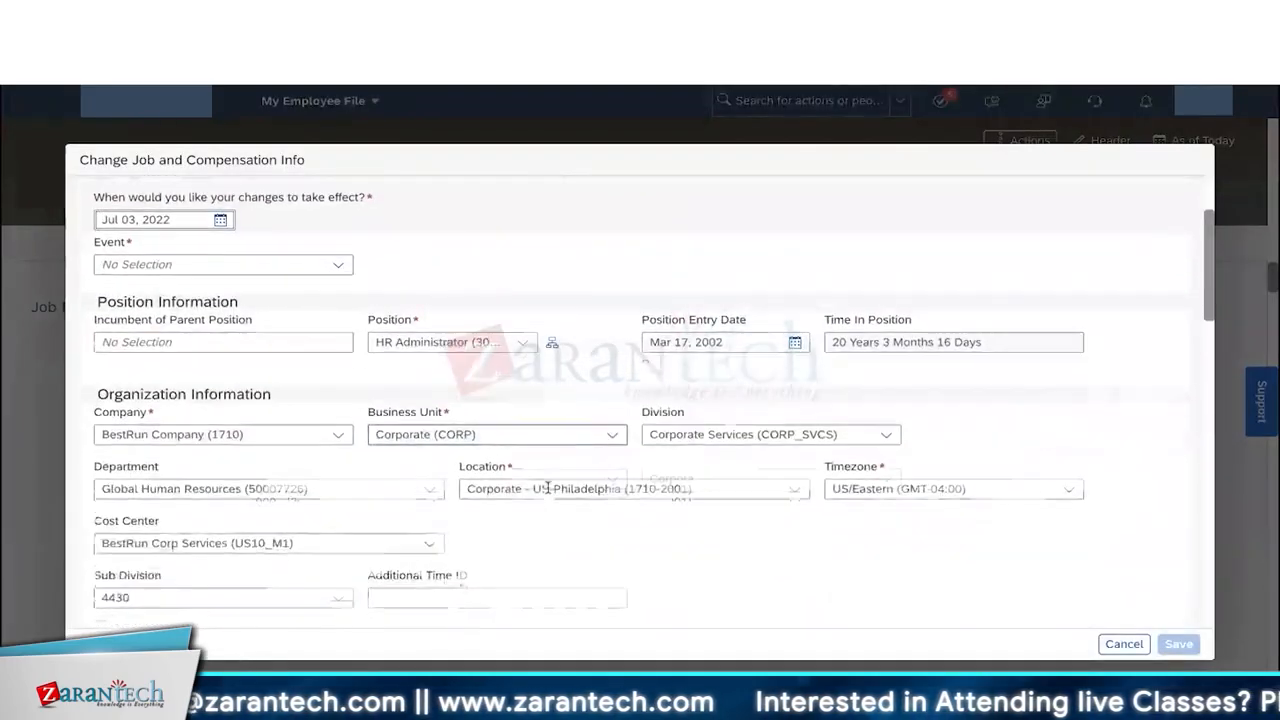
click(795, 491)
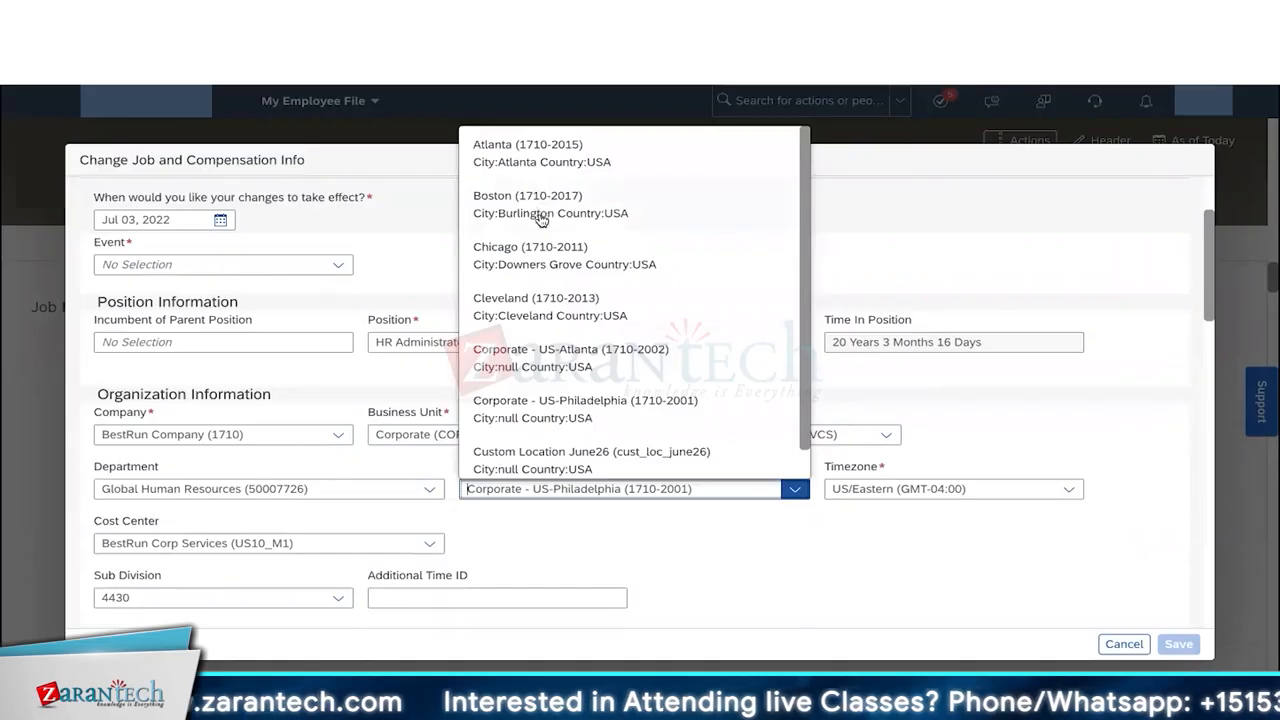
click(570, 521)
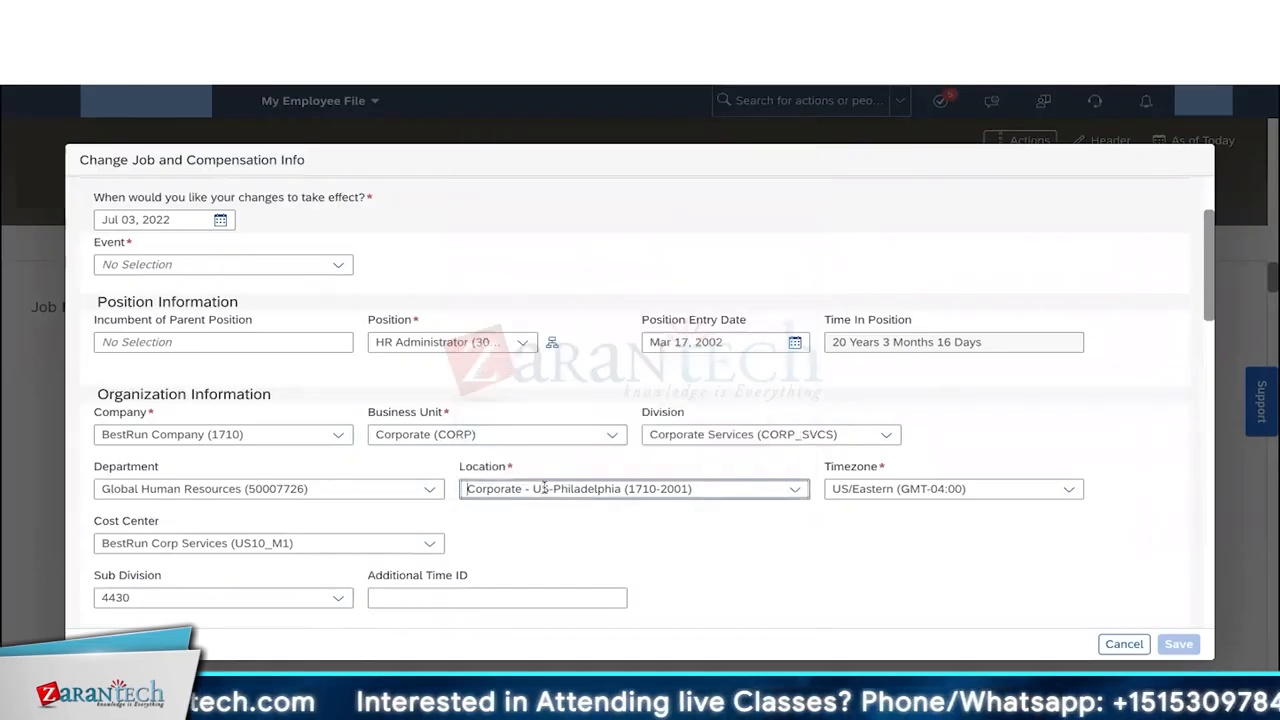
Step: Choose Promotion as the event and view its event reasons, leaving the form without saving
scroll(545, 486, up, 1)
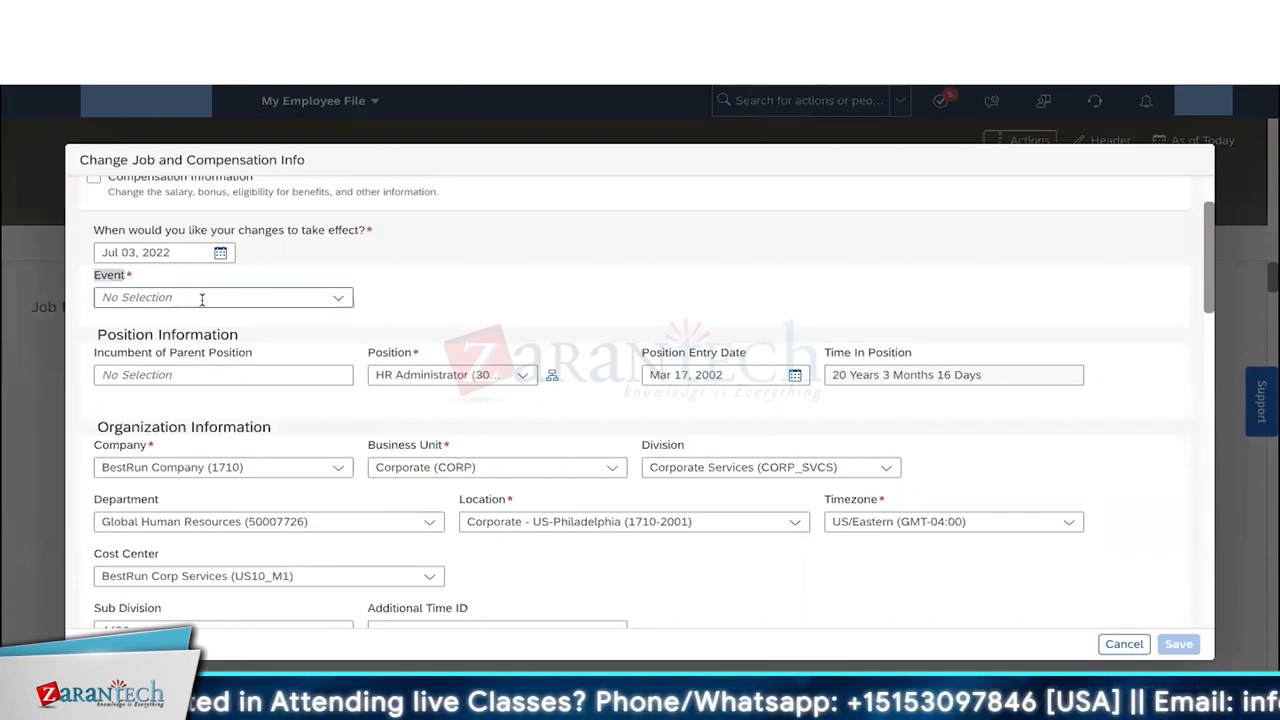
click(333, 300)
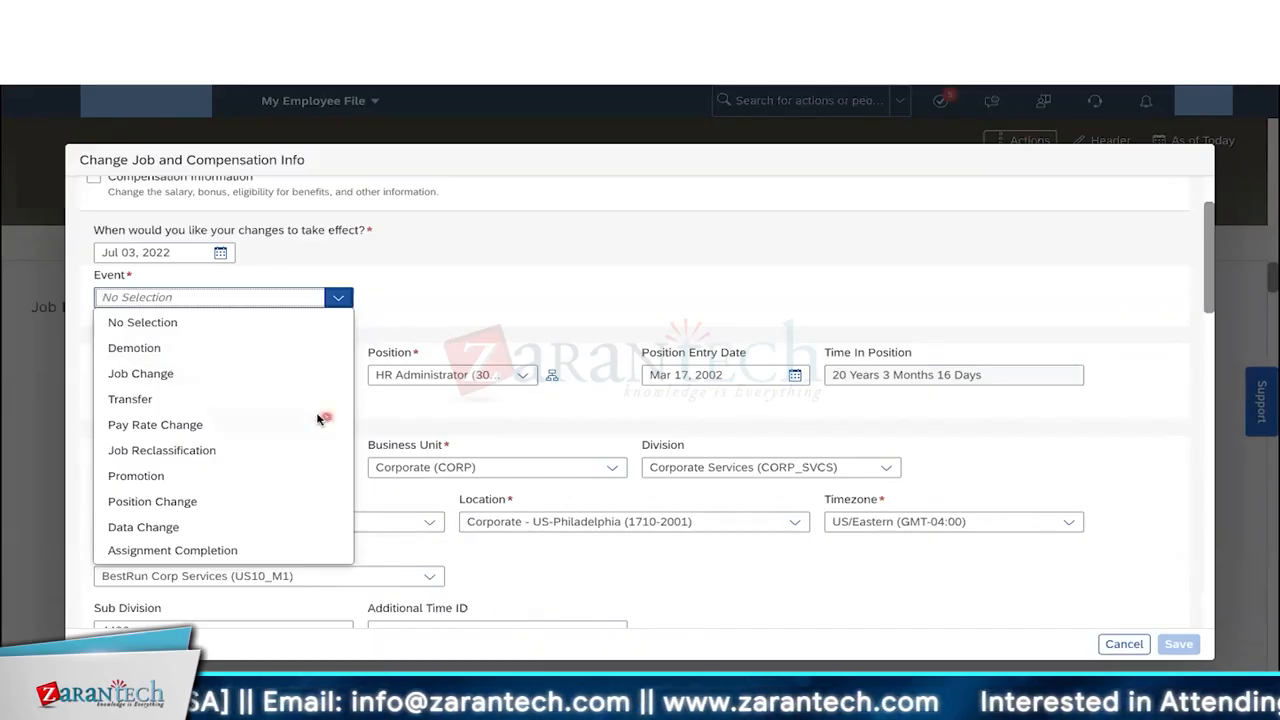
click(150, 476)
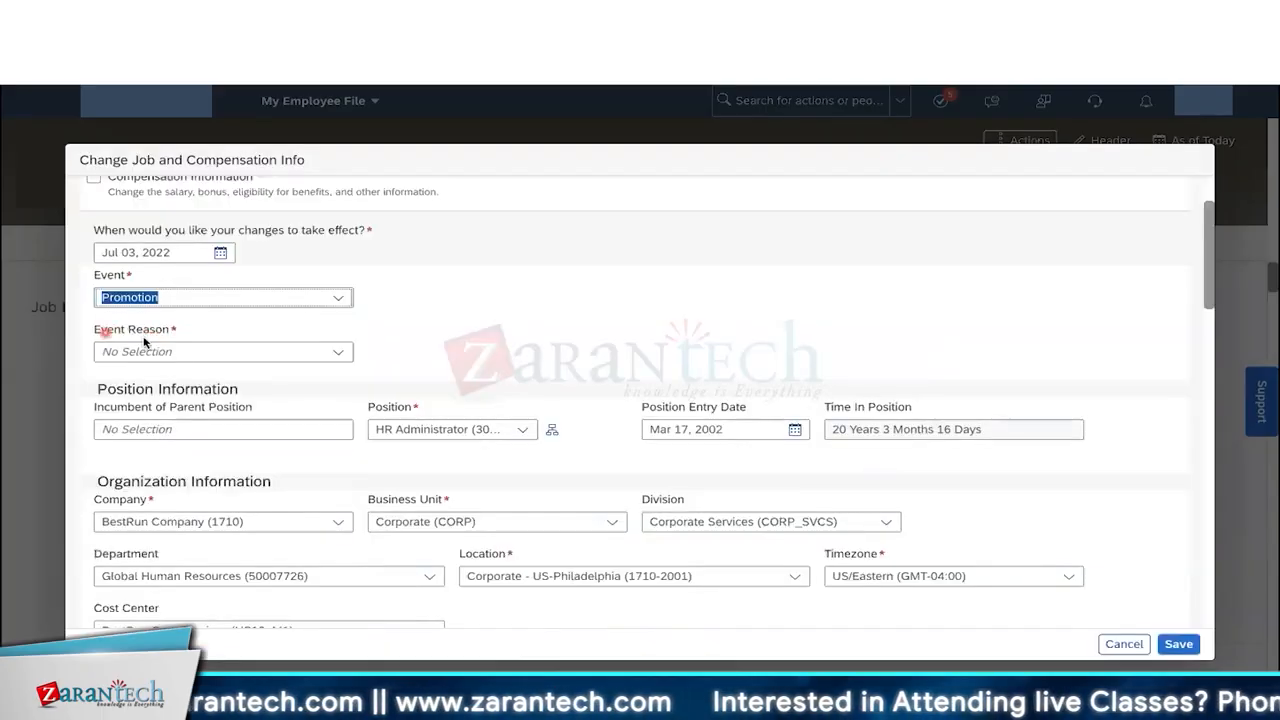
click(338, 355)
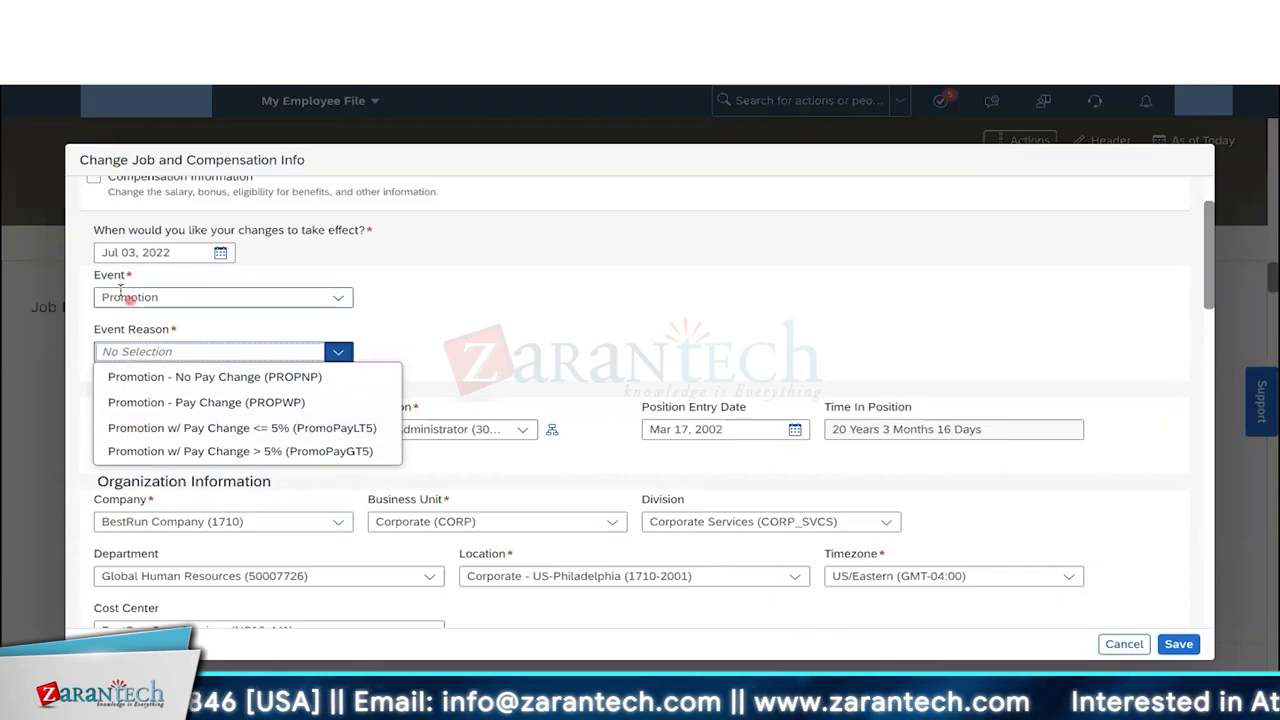
click(144, 313)
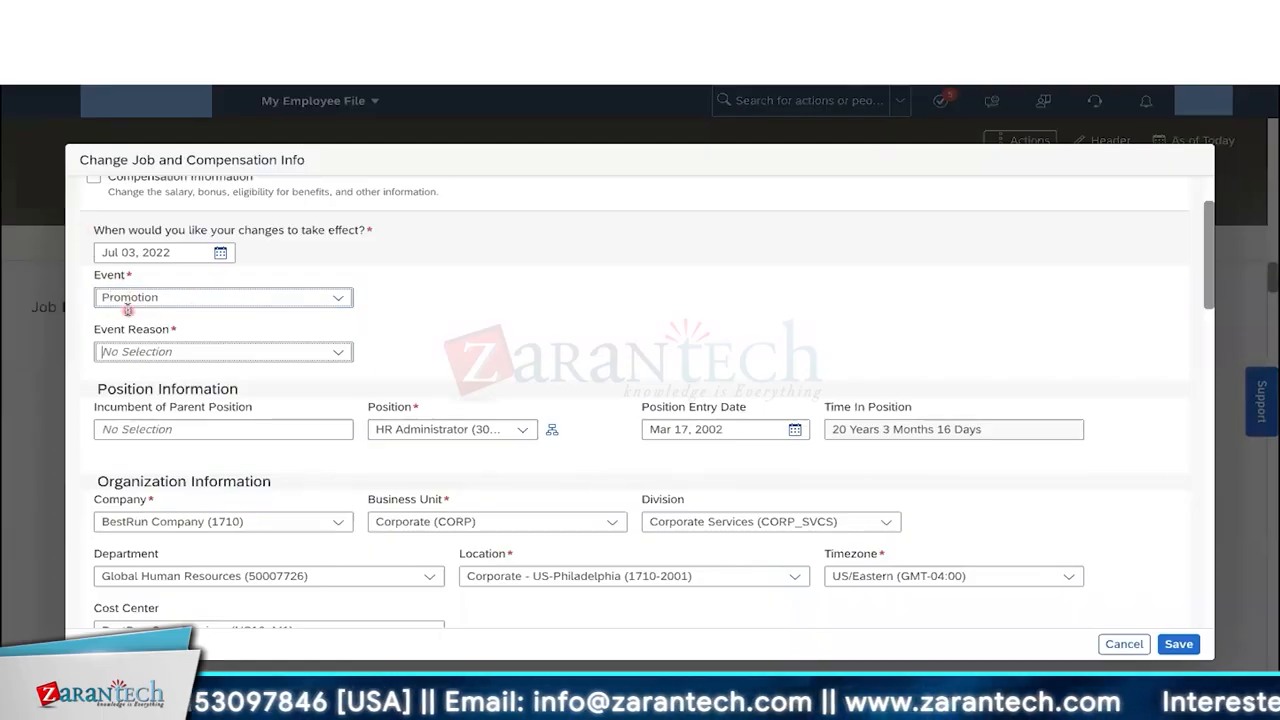
click(1124, 644)
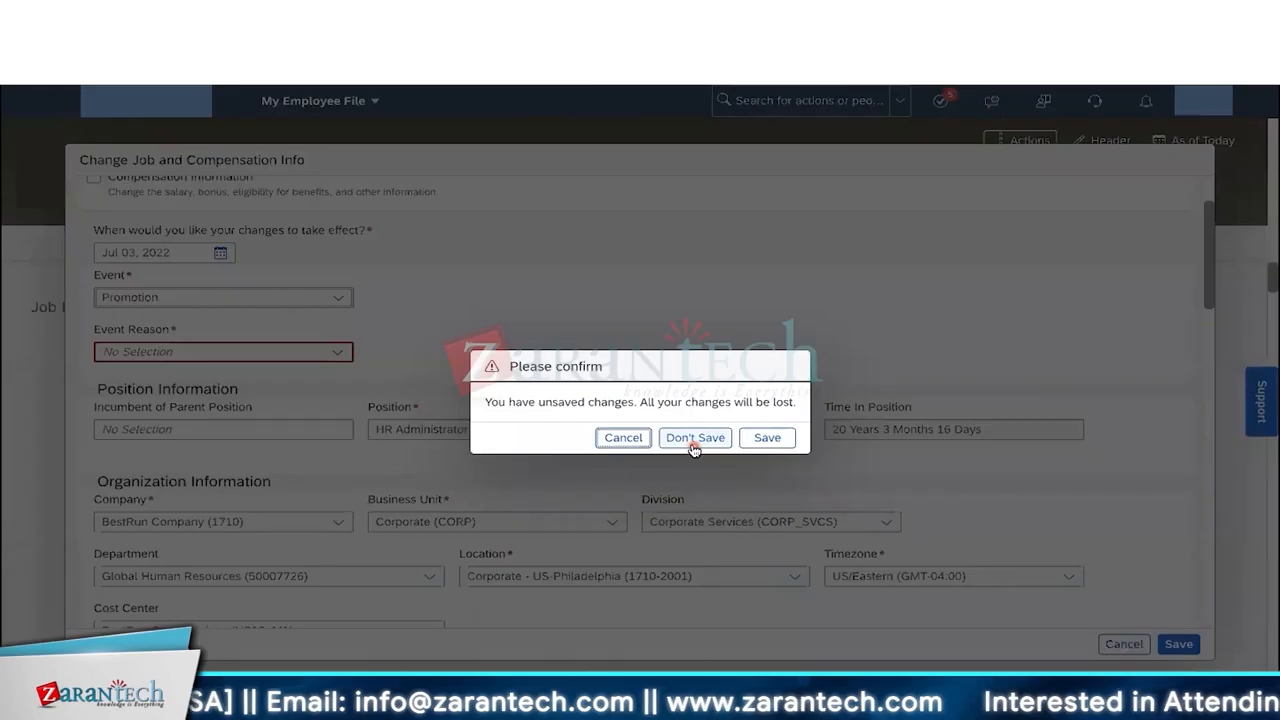
click(693, 440)
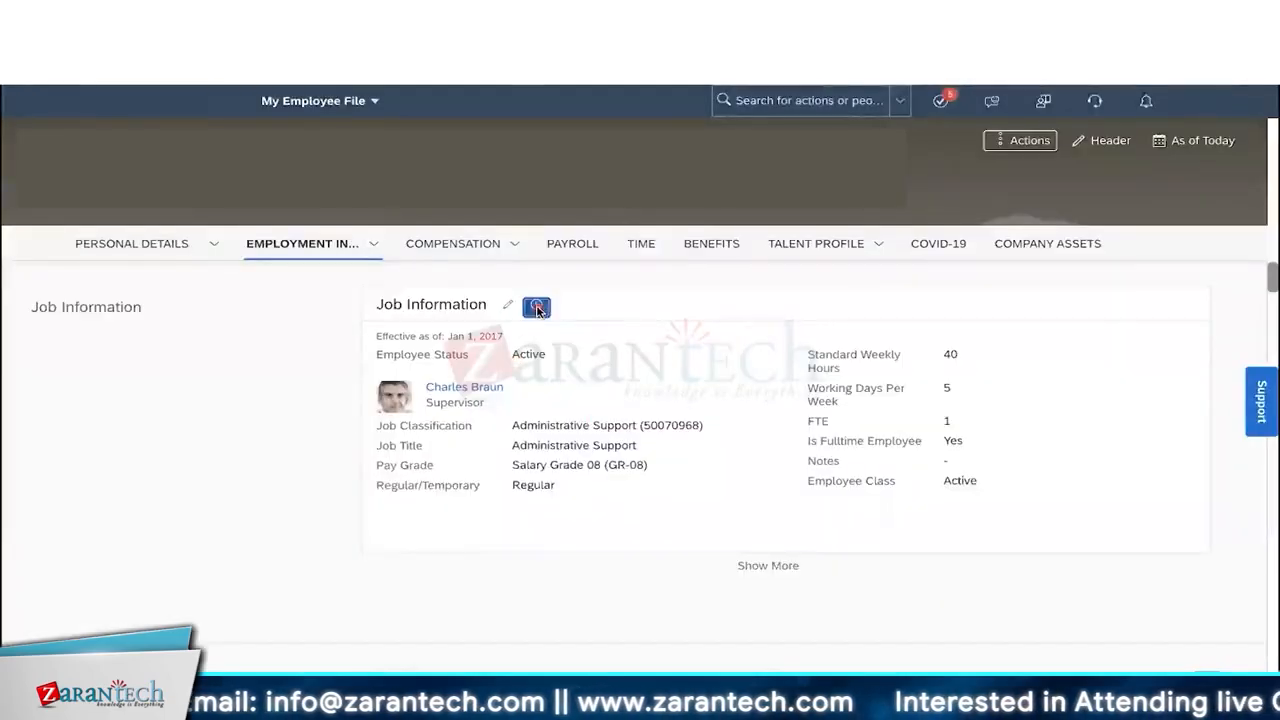
Step: Reopen the Job Information history and review the Jan 01, 2017 record from its event and event reason through its time information
click(537, 308)
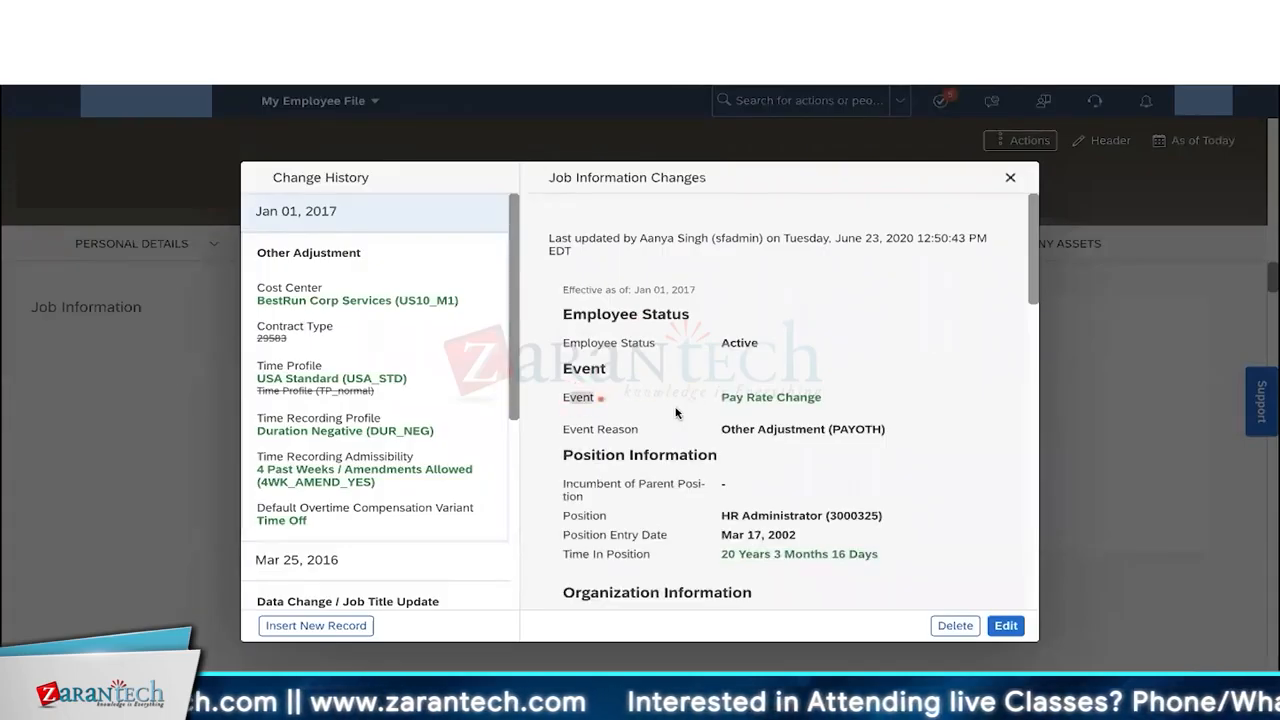
drag(676, 412, 866, 436)
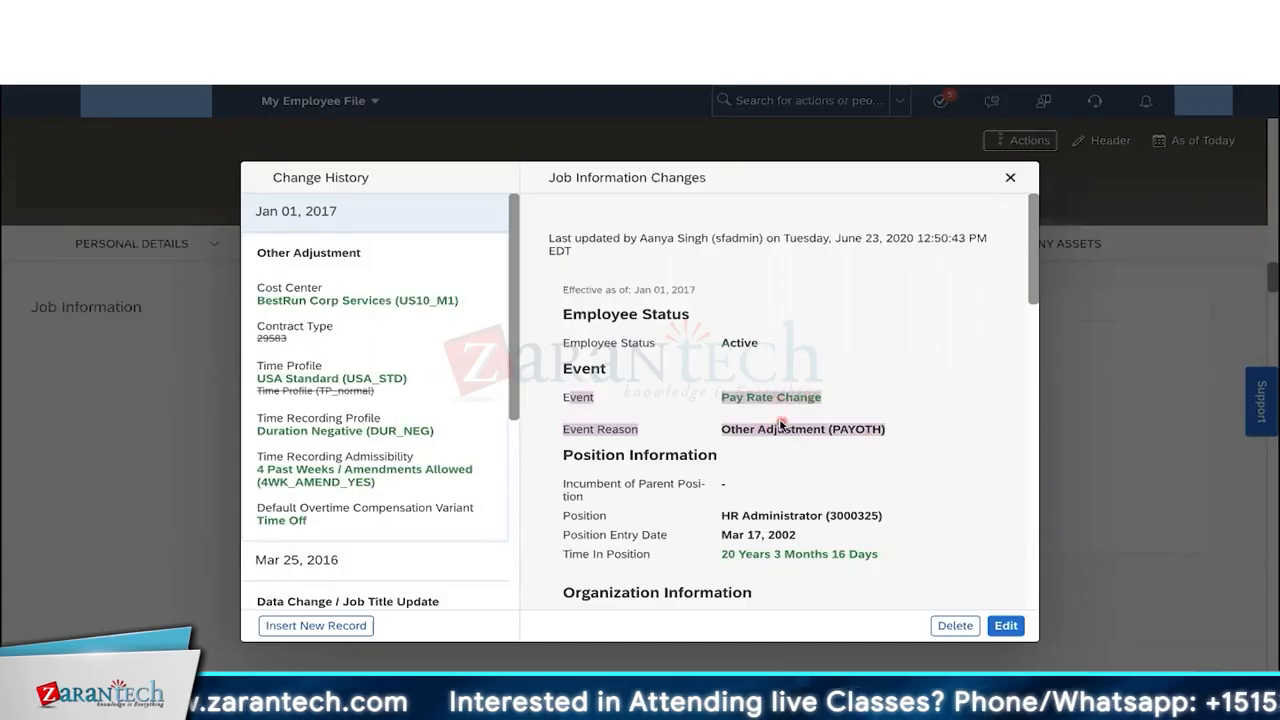
click(695, 294)
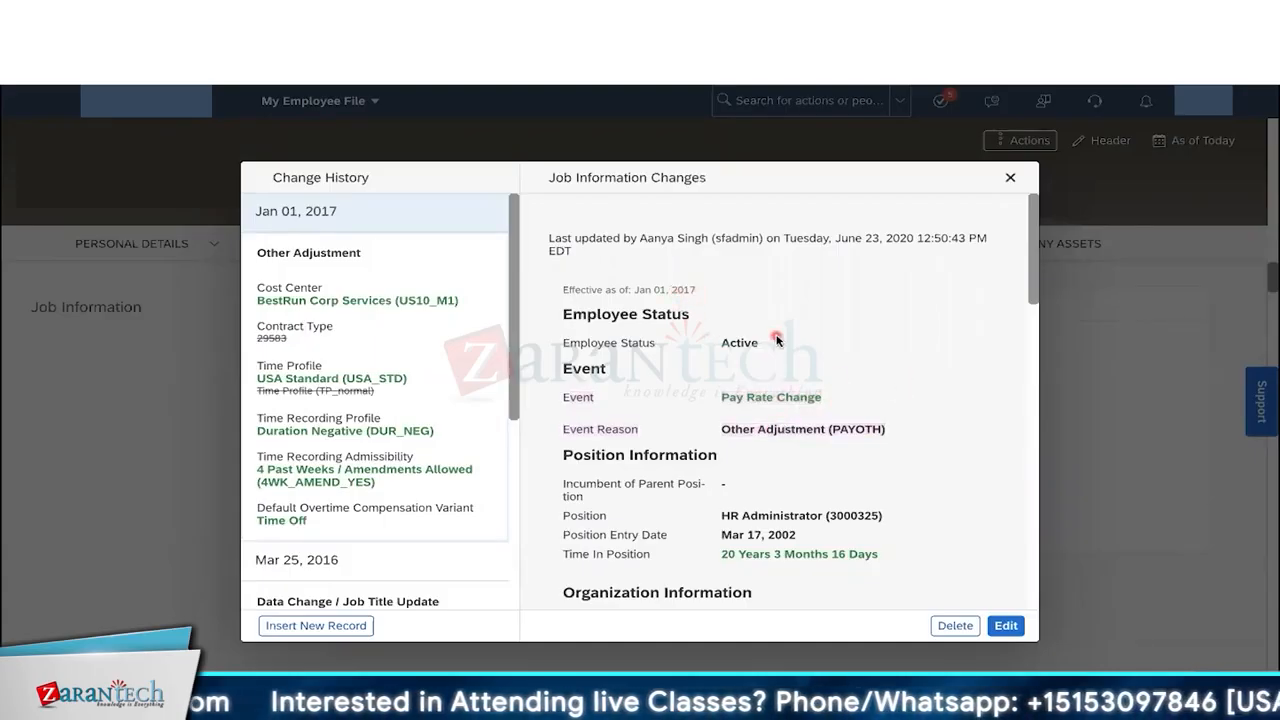
scroll(777, 341, down, 5)
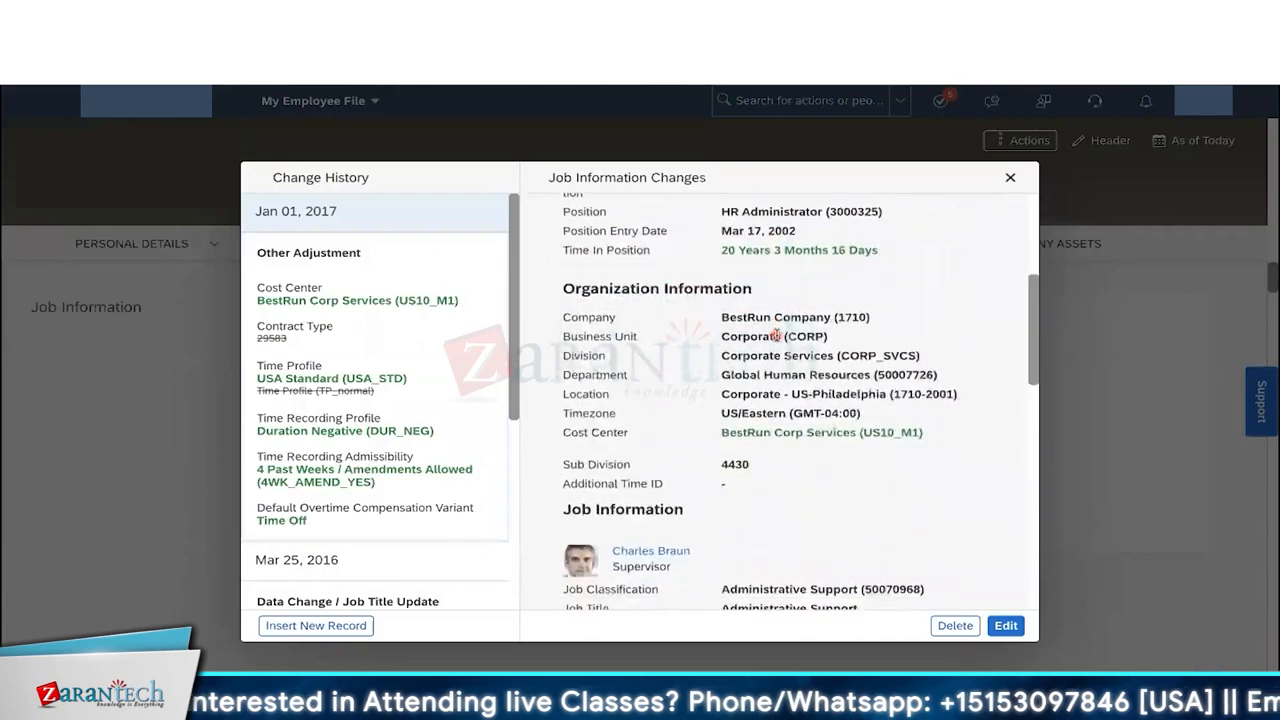
scroll(777, 338, down, 5)
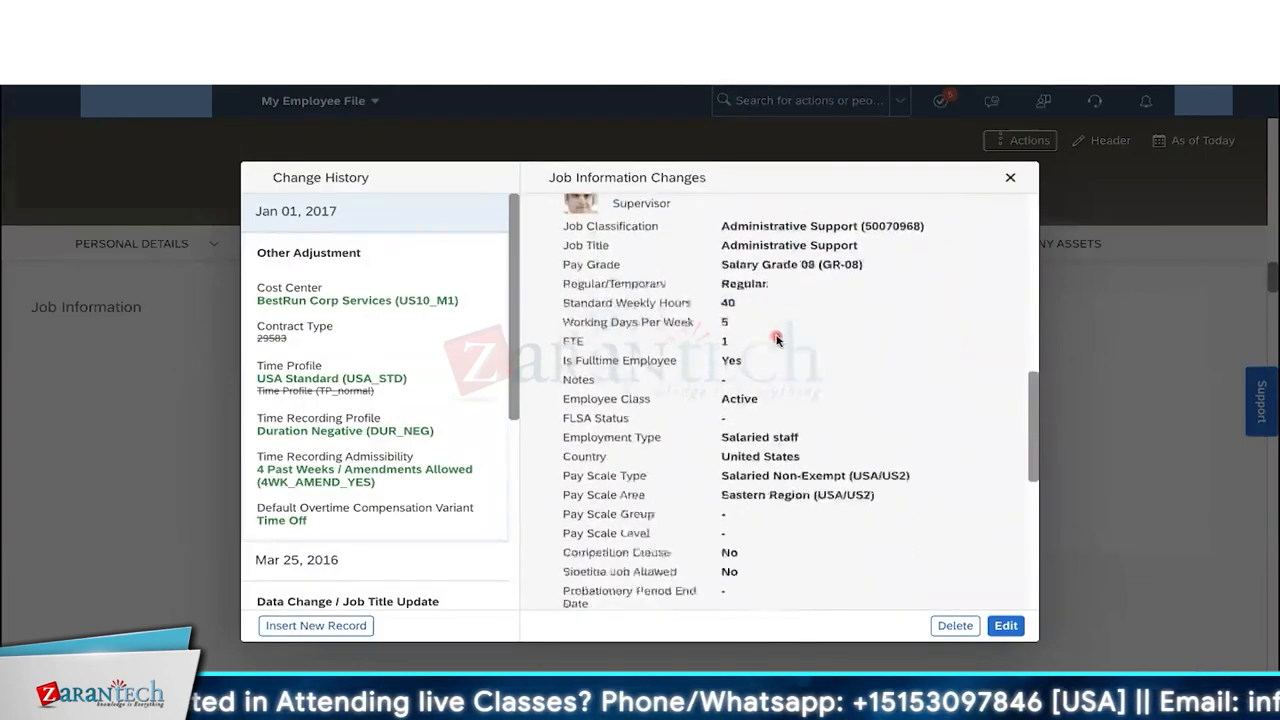
scroll(777, 340, down, 5)
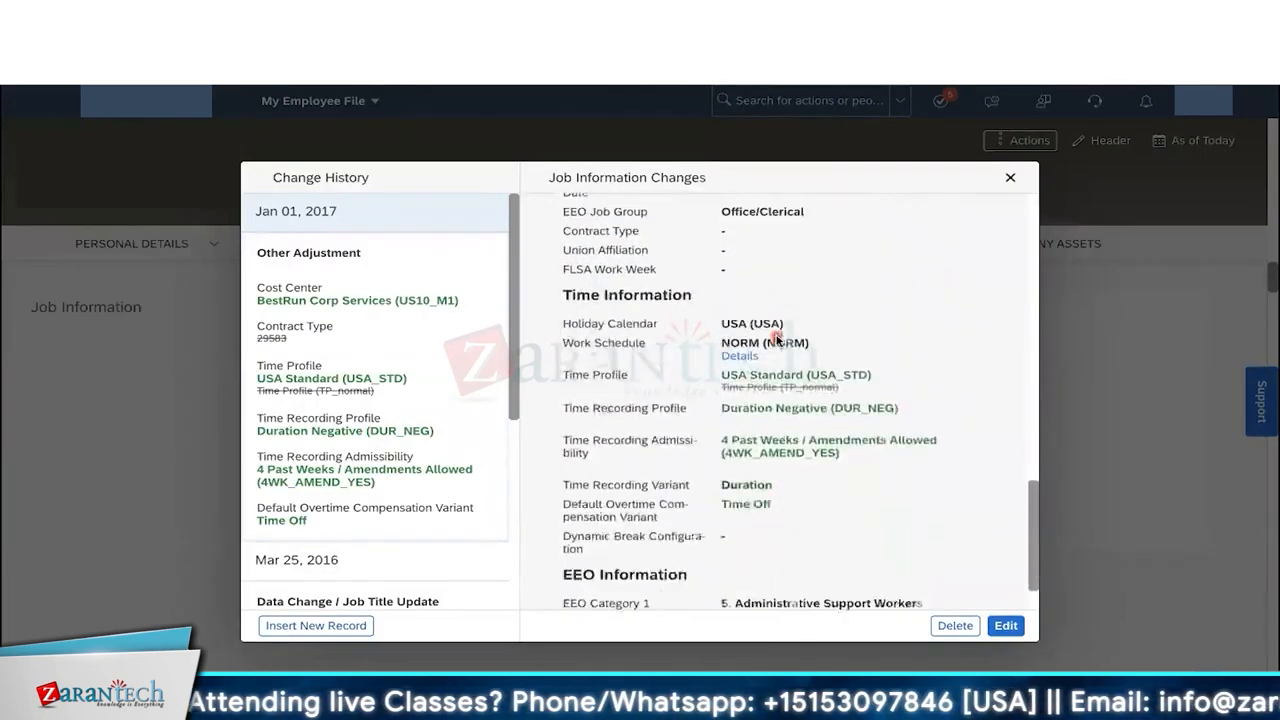
Step: Close the Job Information history and start a Termination action for the employee
scroll(777, 340, down, 1)
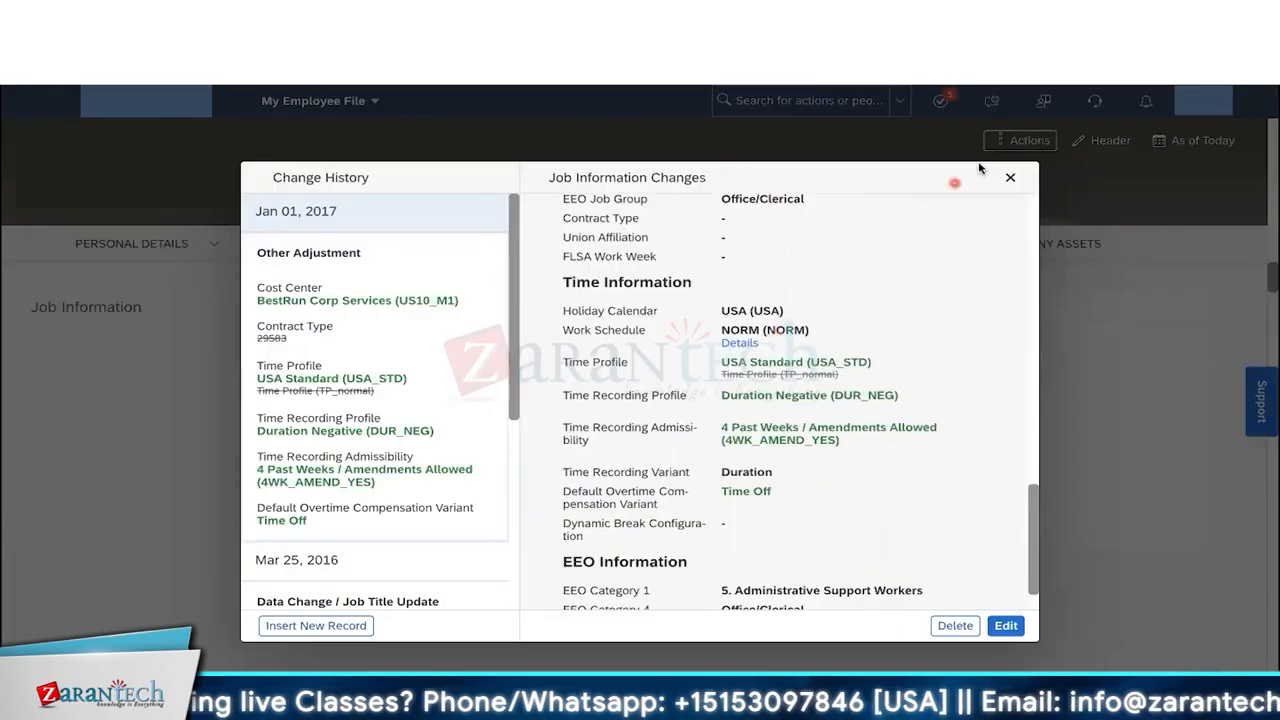
click(1011, 179)
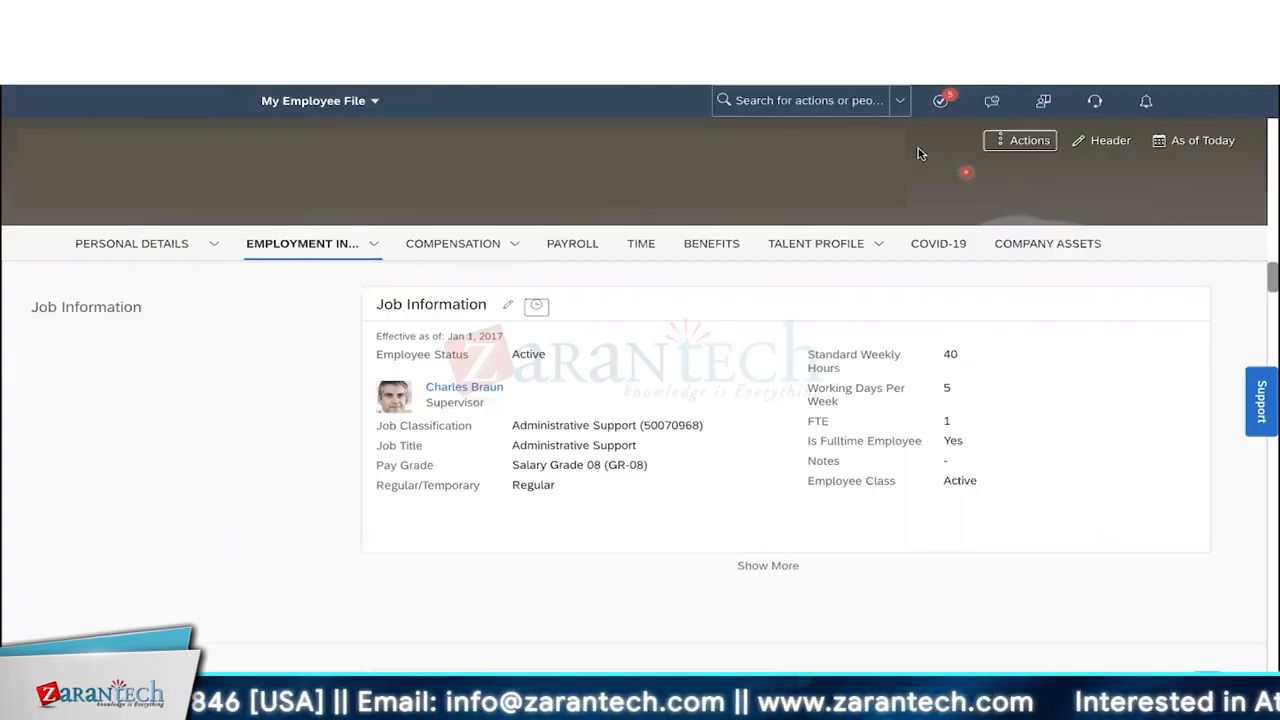
click(1018, 142)
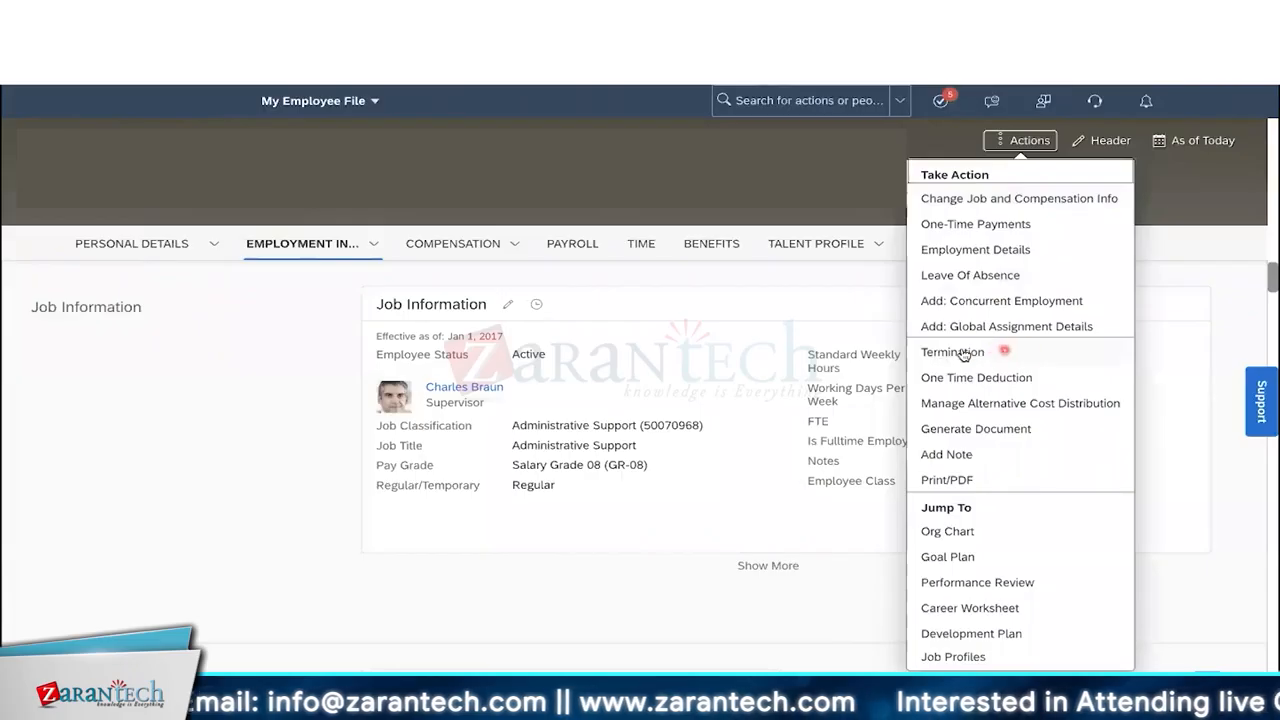
click(1000, 352)
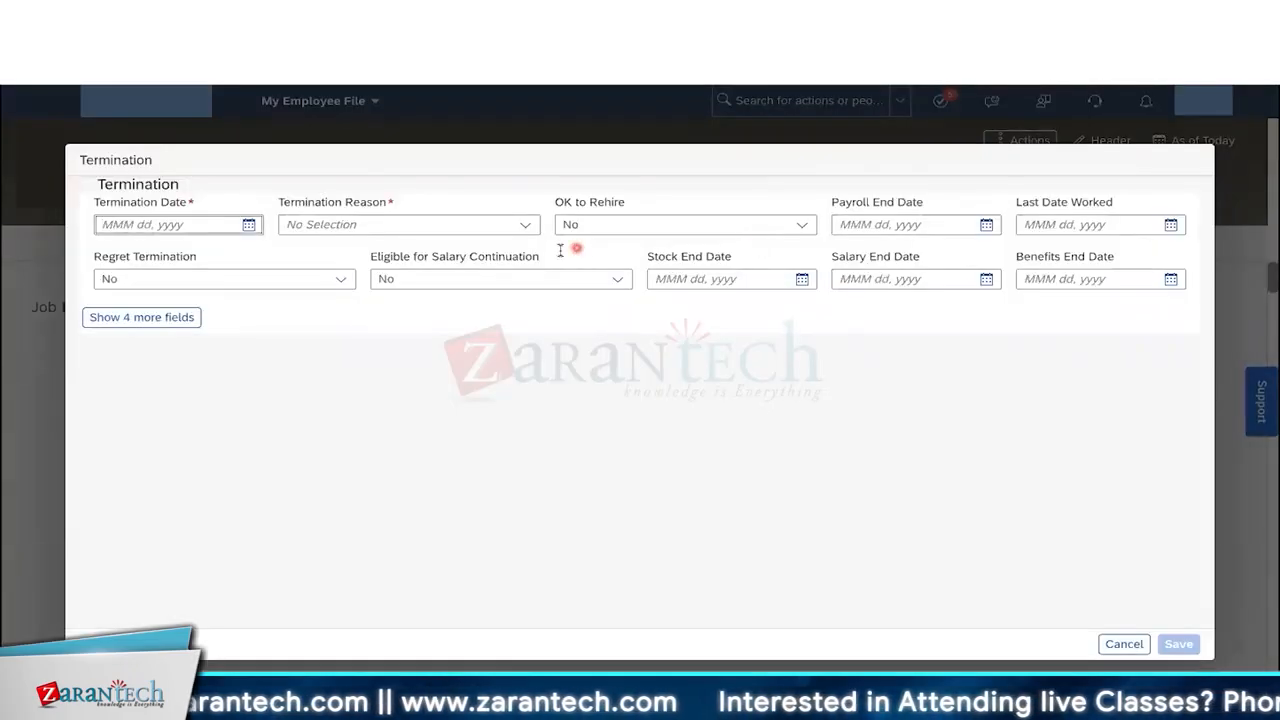
Step: Browse the available termination reasons from Death through the involuntary and voluntary options, and cancel the Termination form without saving
click(527, 226)
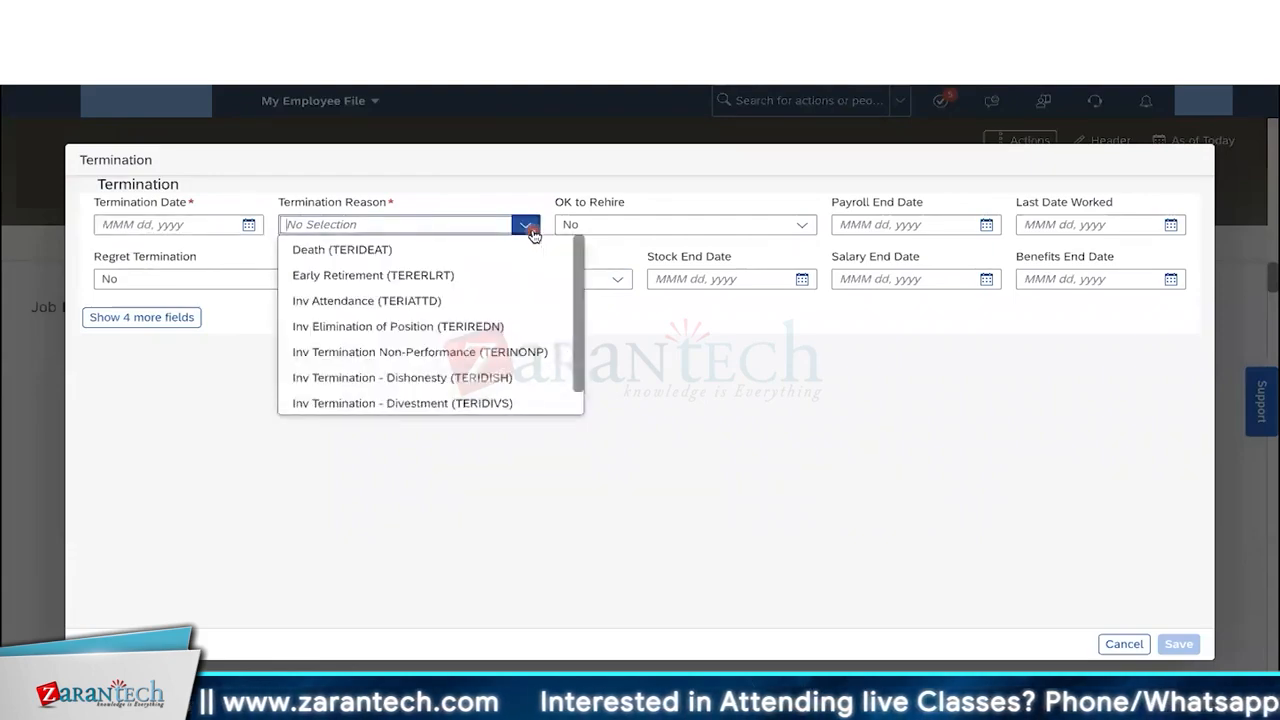
scroll(523, 312, down, 2)
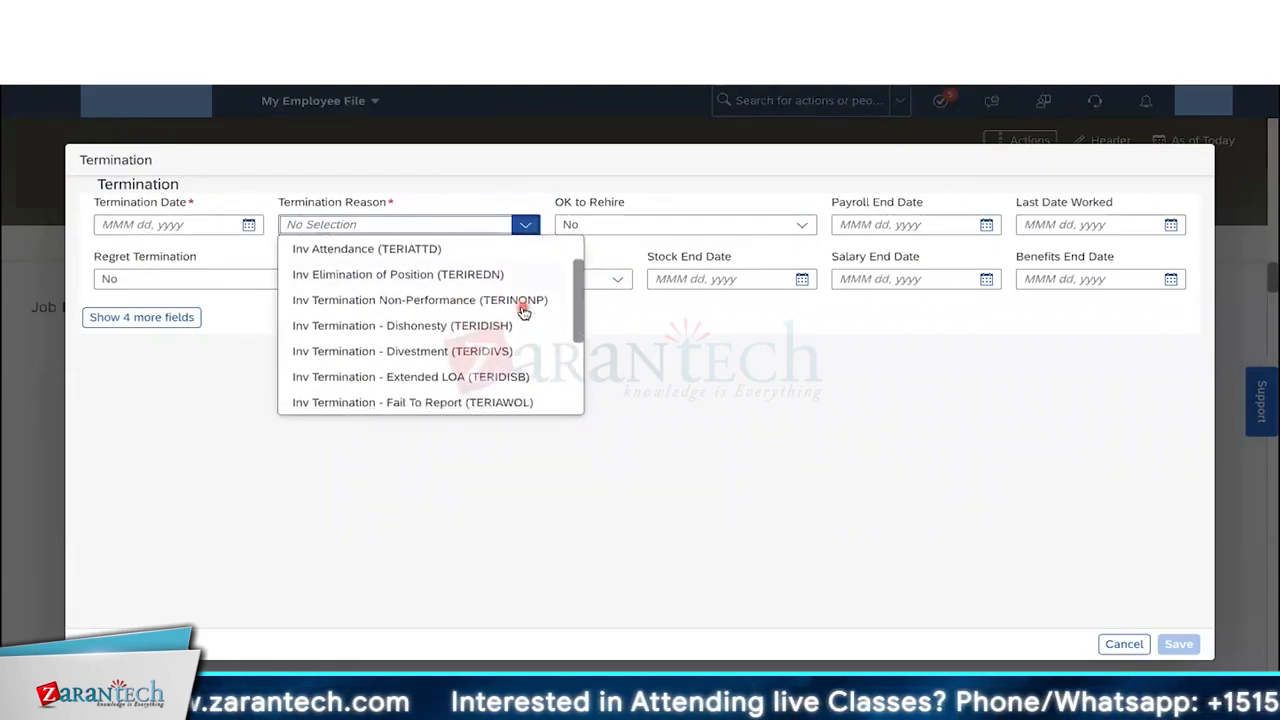
scroll(523, 312, down, 4)
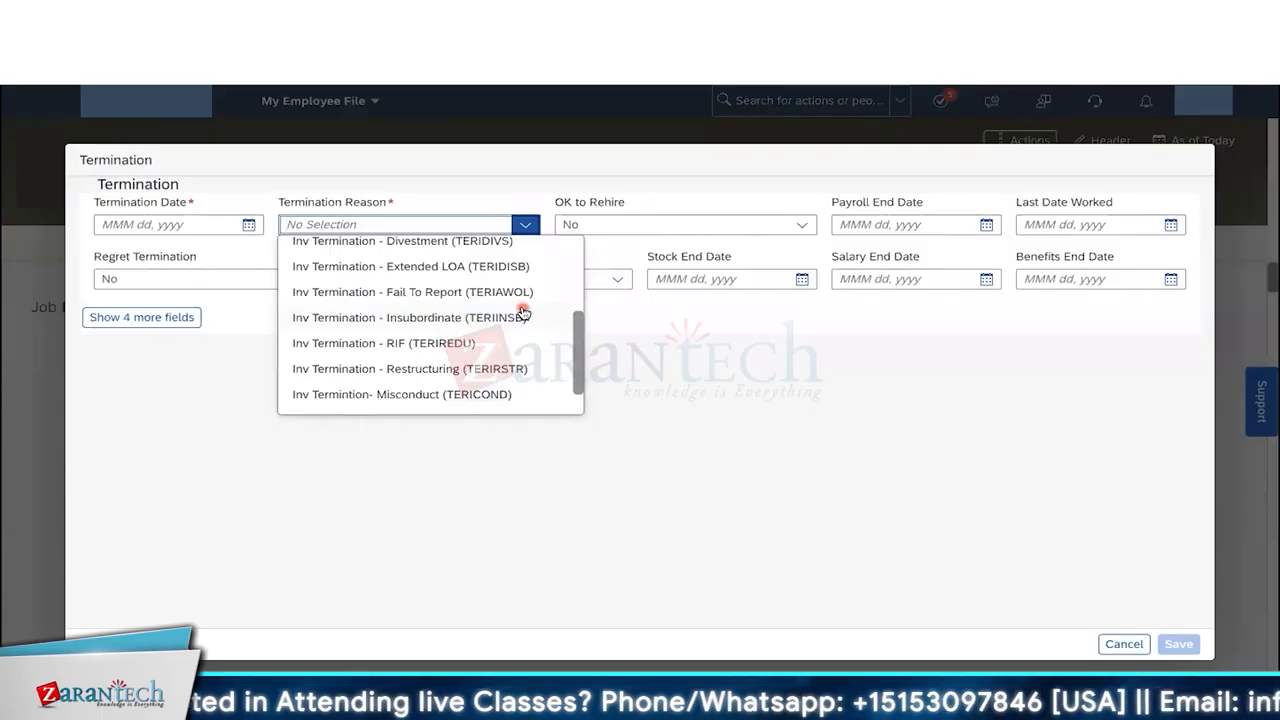
scroll(523, 312, down, 2)
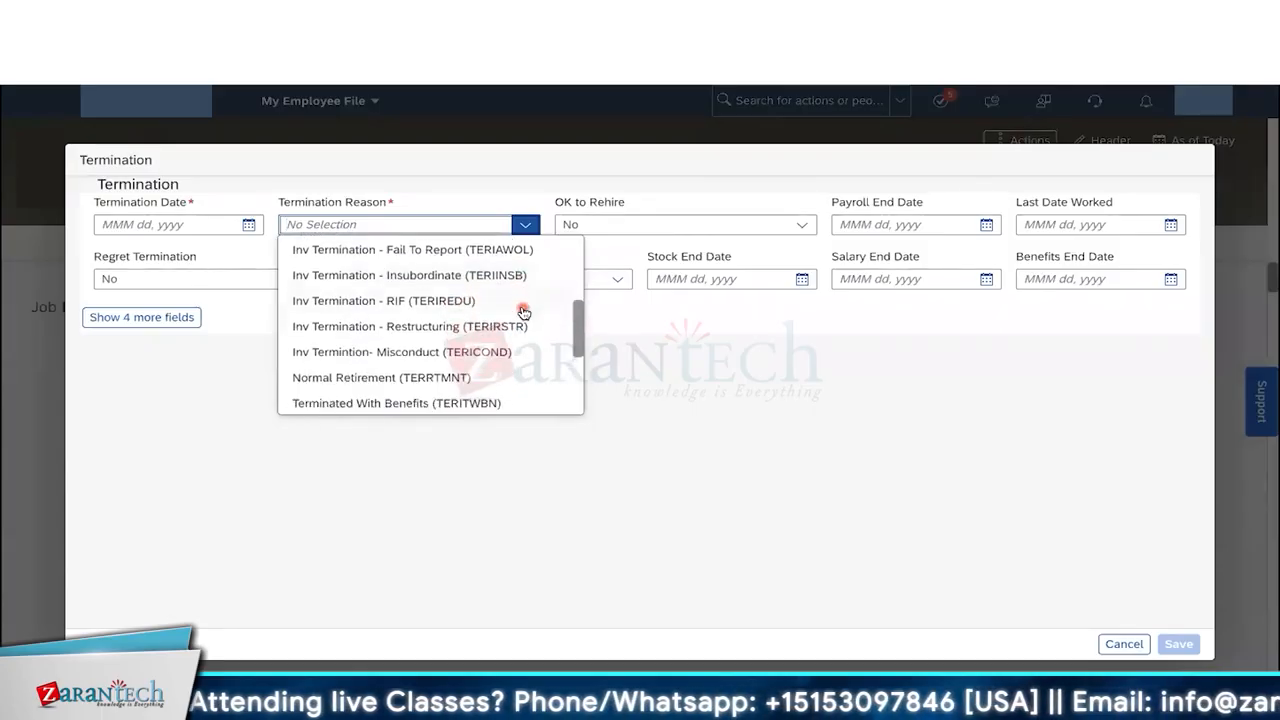
scroll(521, 306, down, 3)
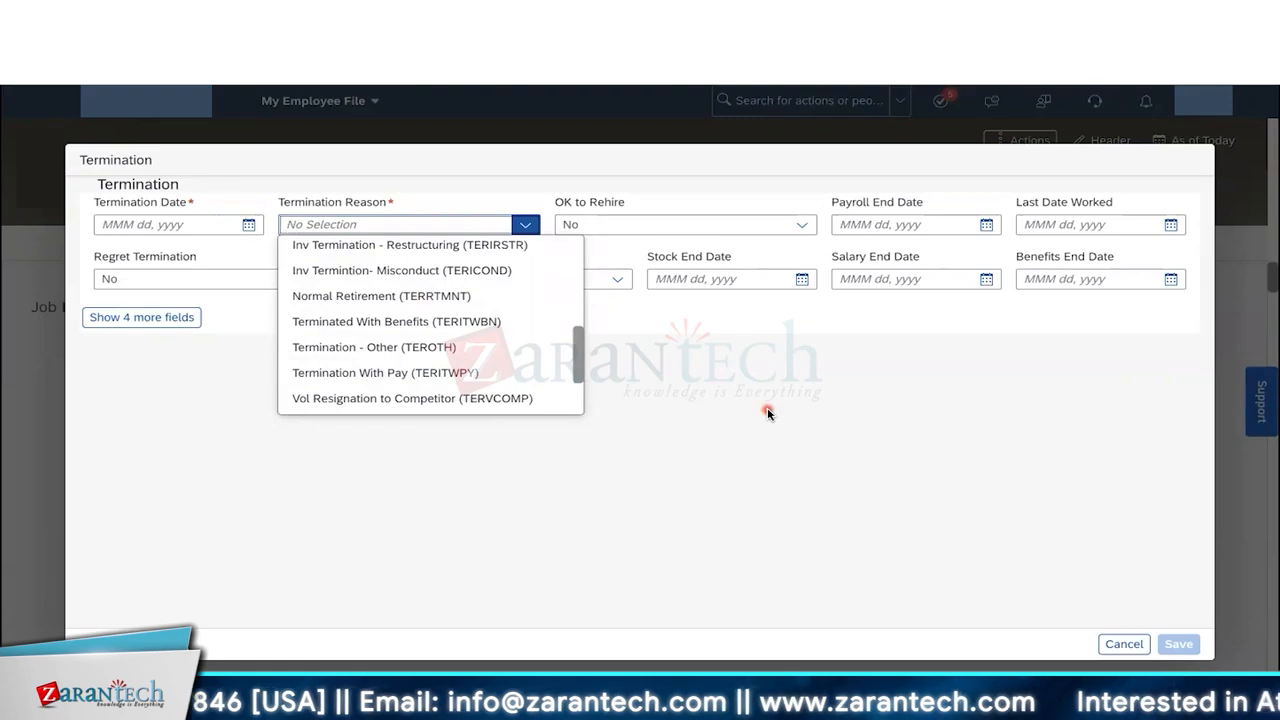
click(1124, 644)
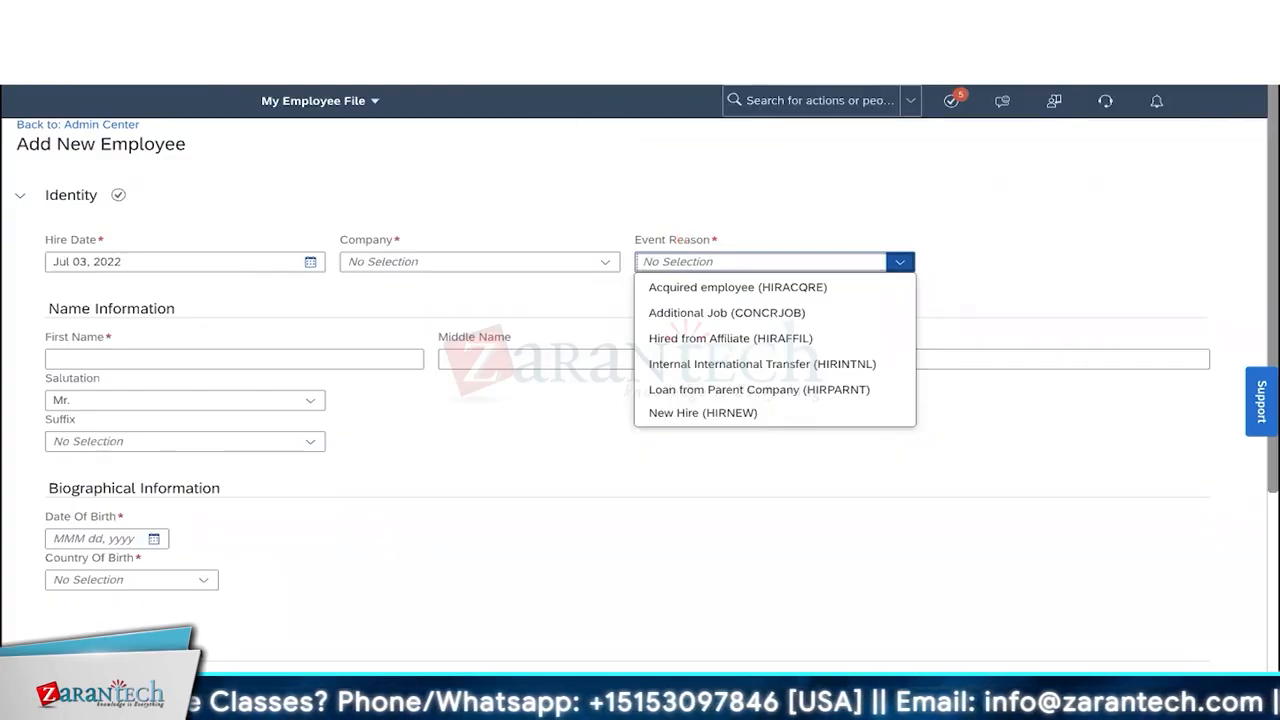
Step: Search the actions for "picklist" from the Add New Employee page and open Picklist Center
right_click(452, 55)
click(490, 149)
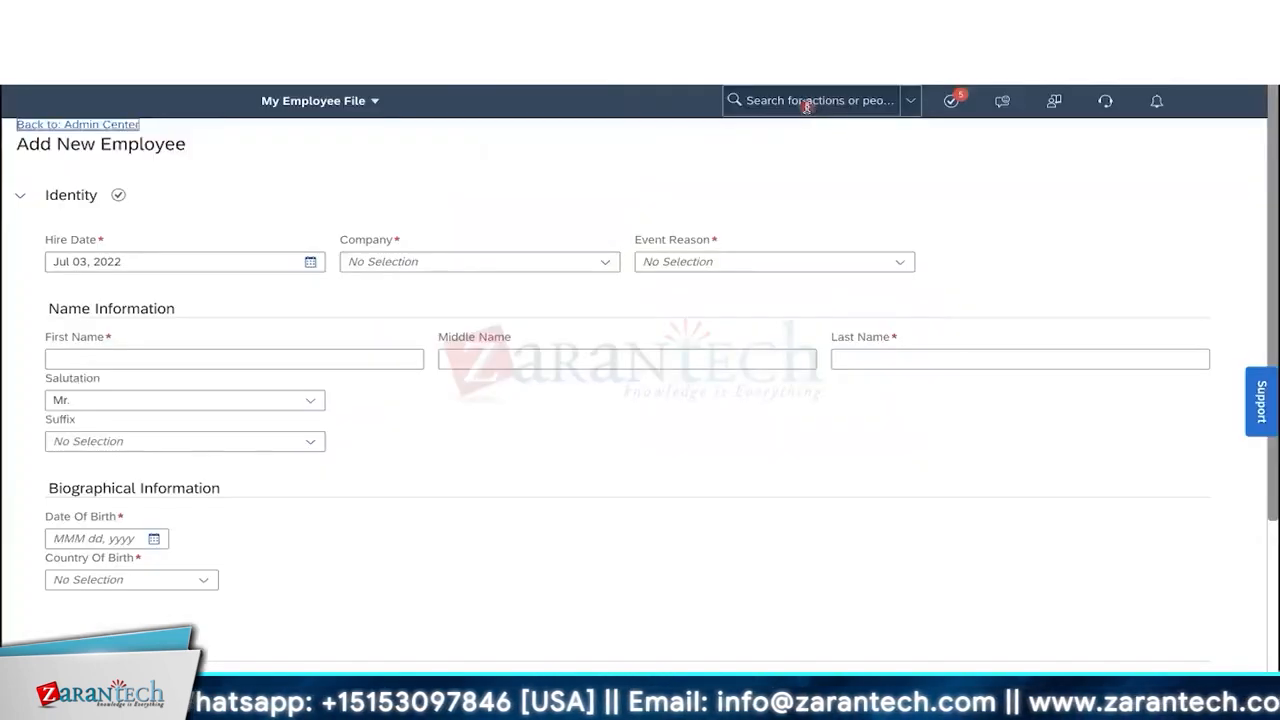
click(806, 105)
text(picklis)
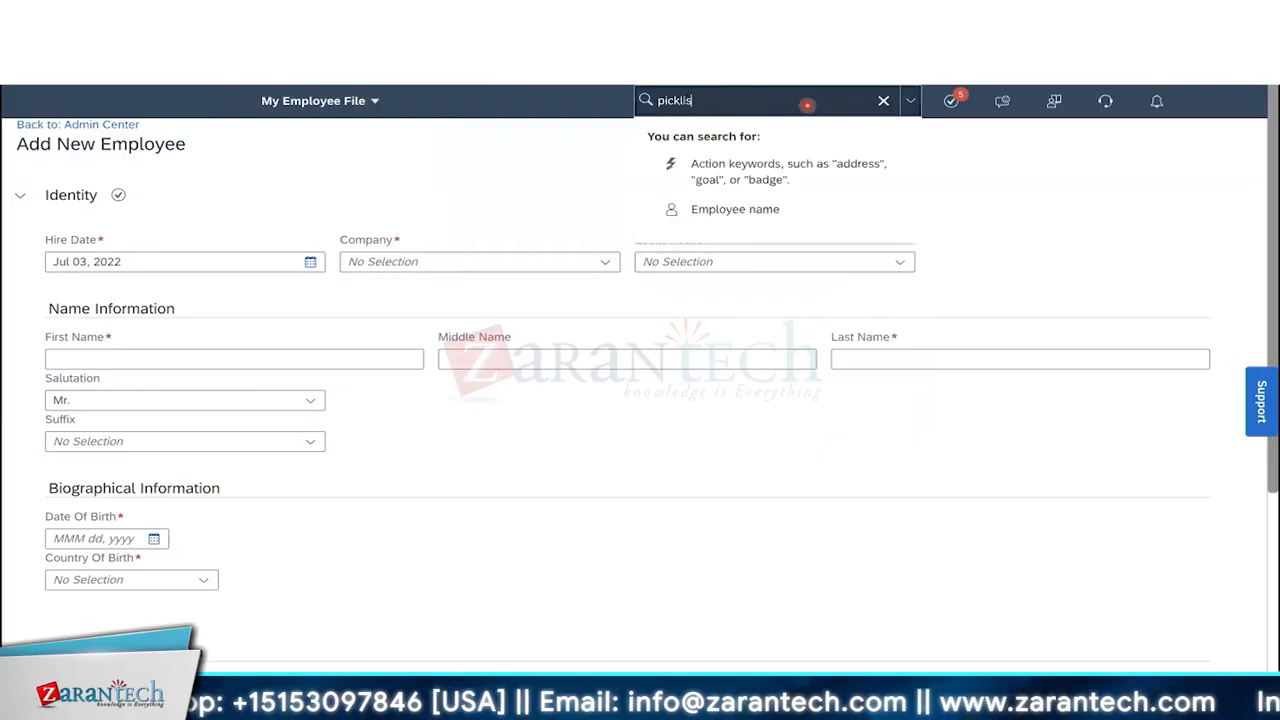
text(t)
click(765, 214)
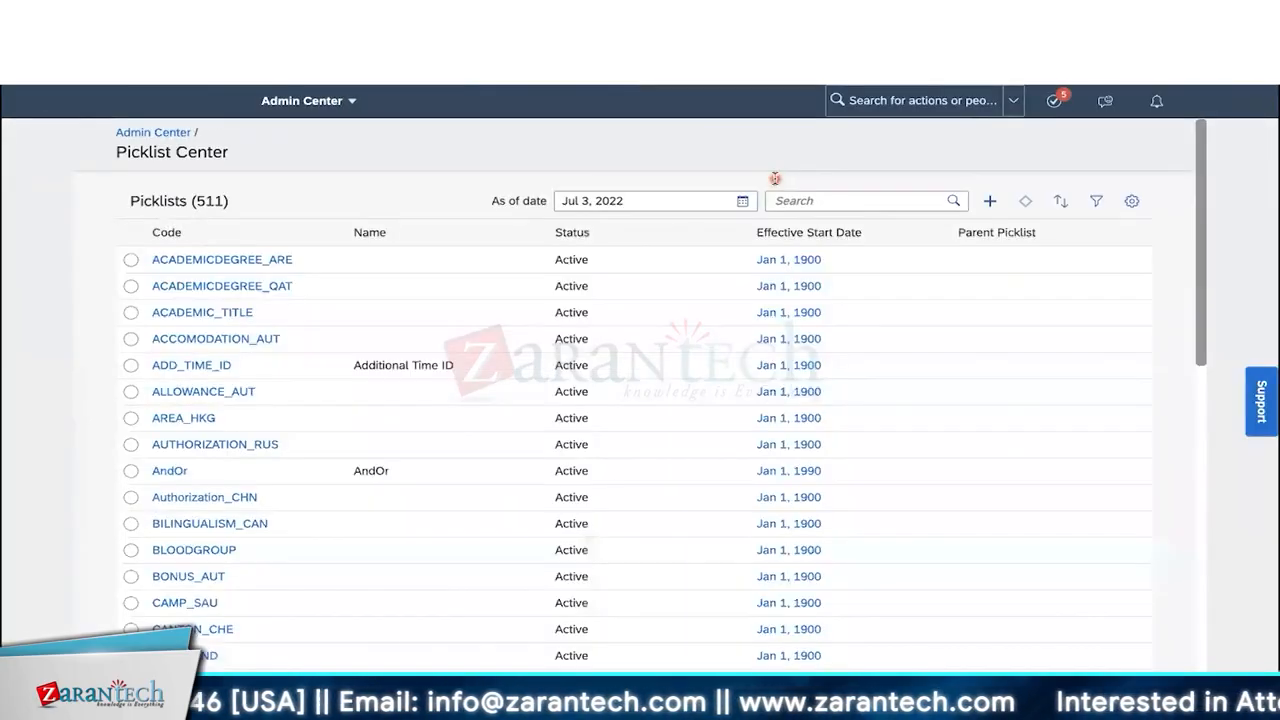
Step: Search the picklists for "event" and open the event picklist's version effective Jan 1, 1900
click(795, 204)
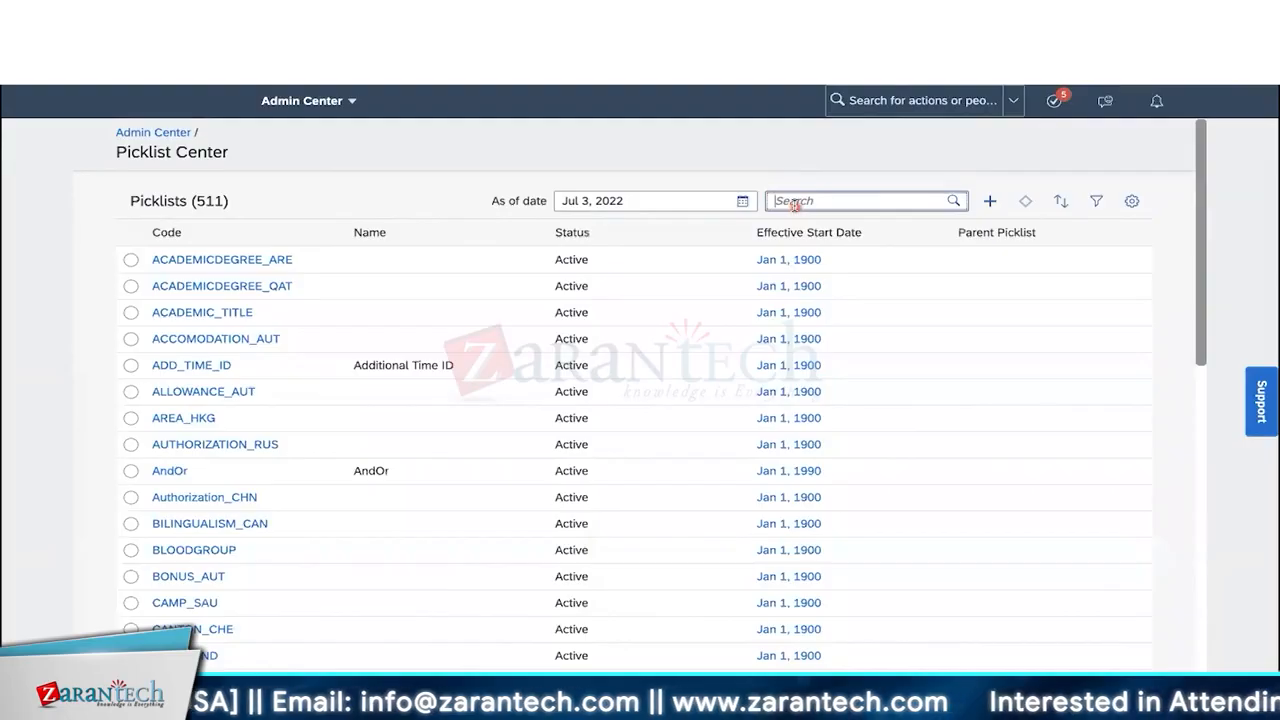
text(event)
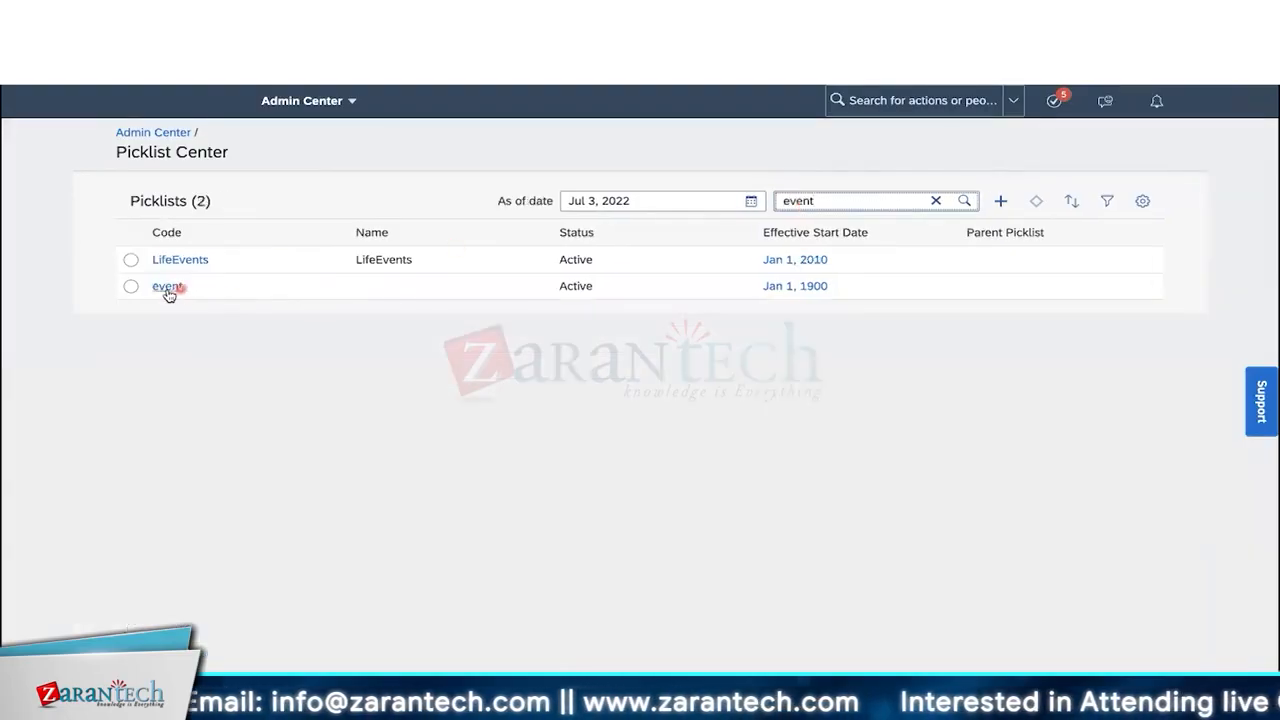
click(168, 287)
click(306, 260)
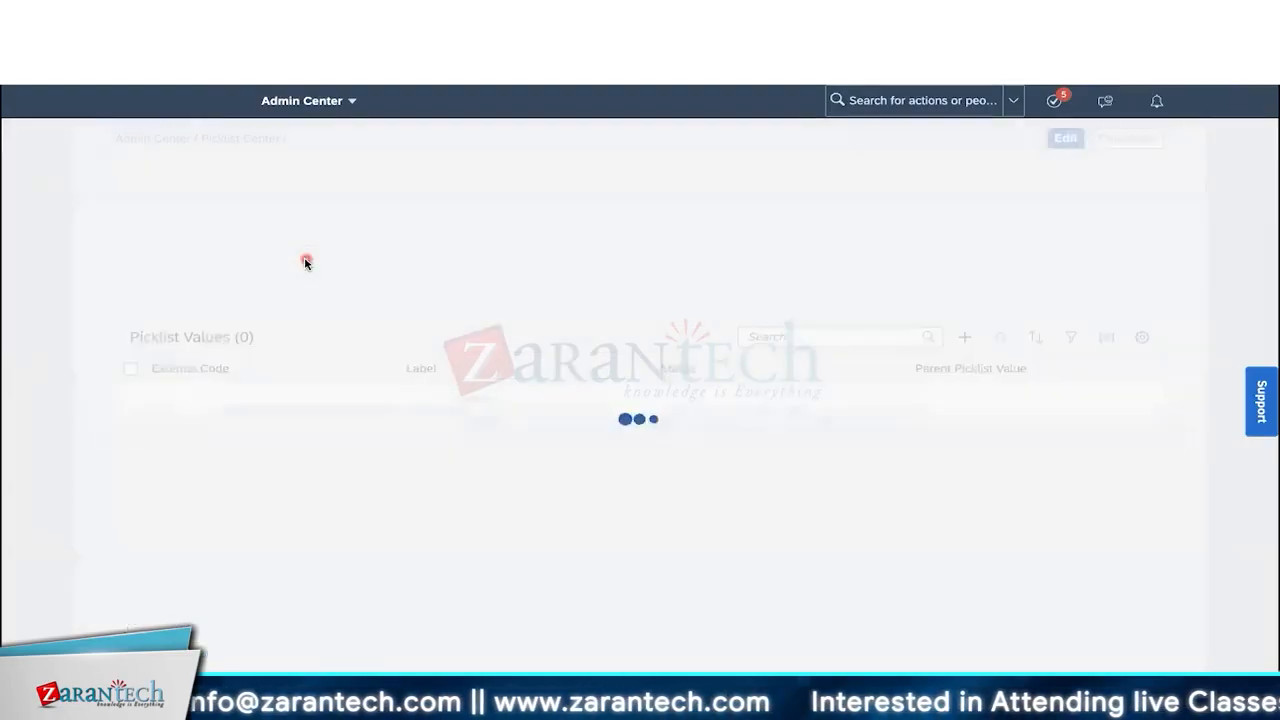
Step: Examine the event picklist's values with their external codes and labels, returning to the picklist details
scroll(306, 333, down, 2)
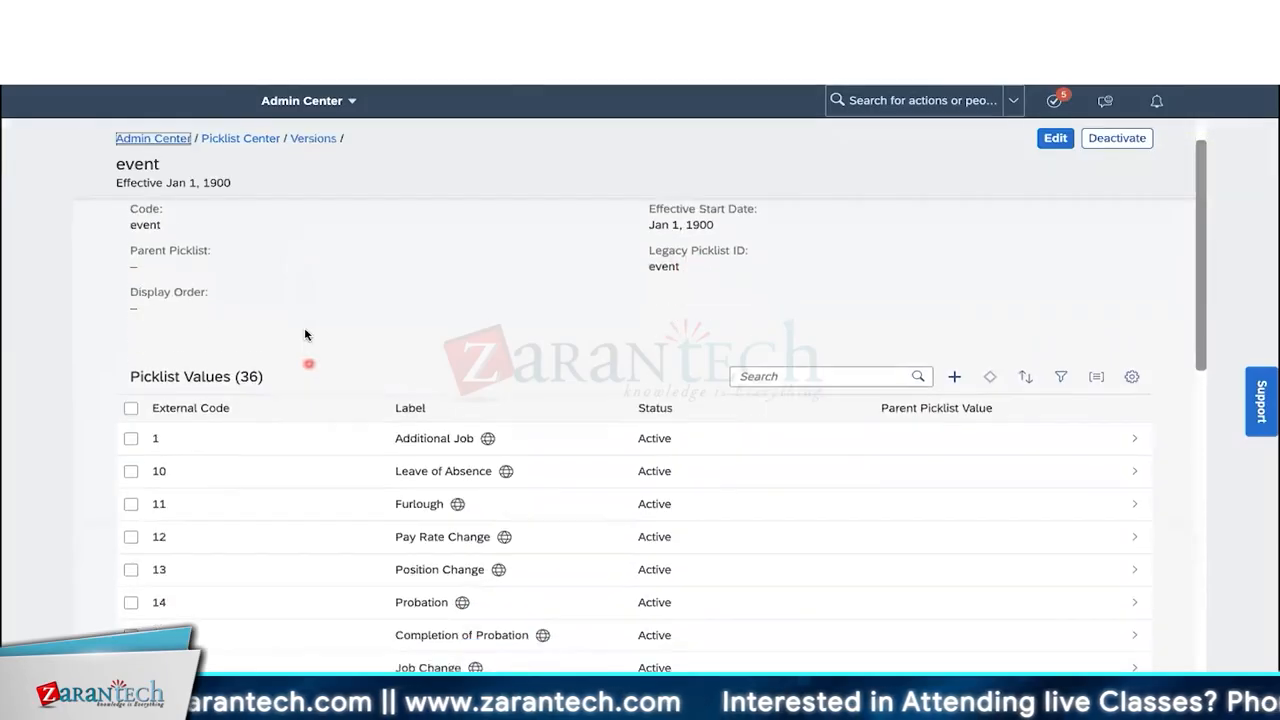
scroll(305, 334, down, 3)
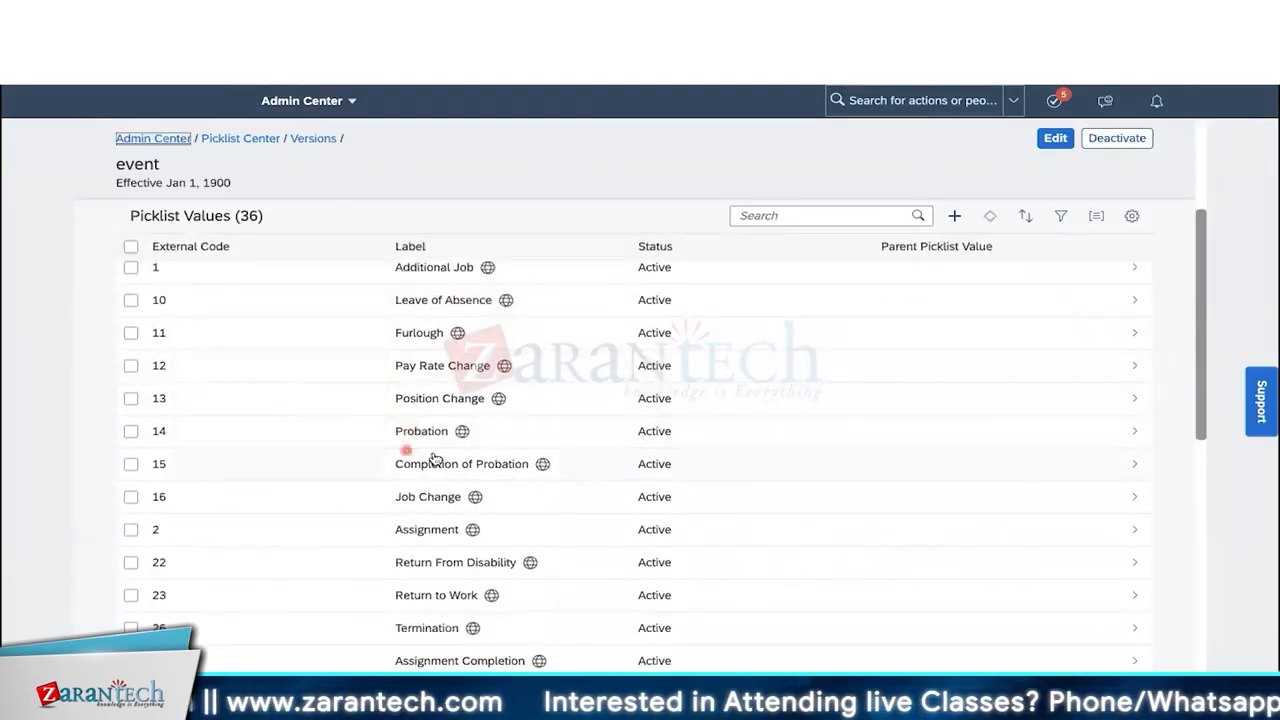
scroll(434, 457, down, 1)
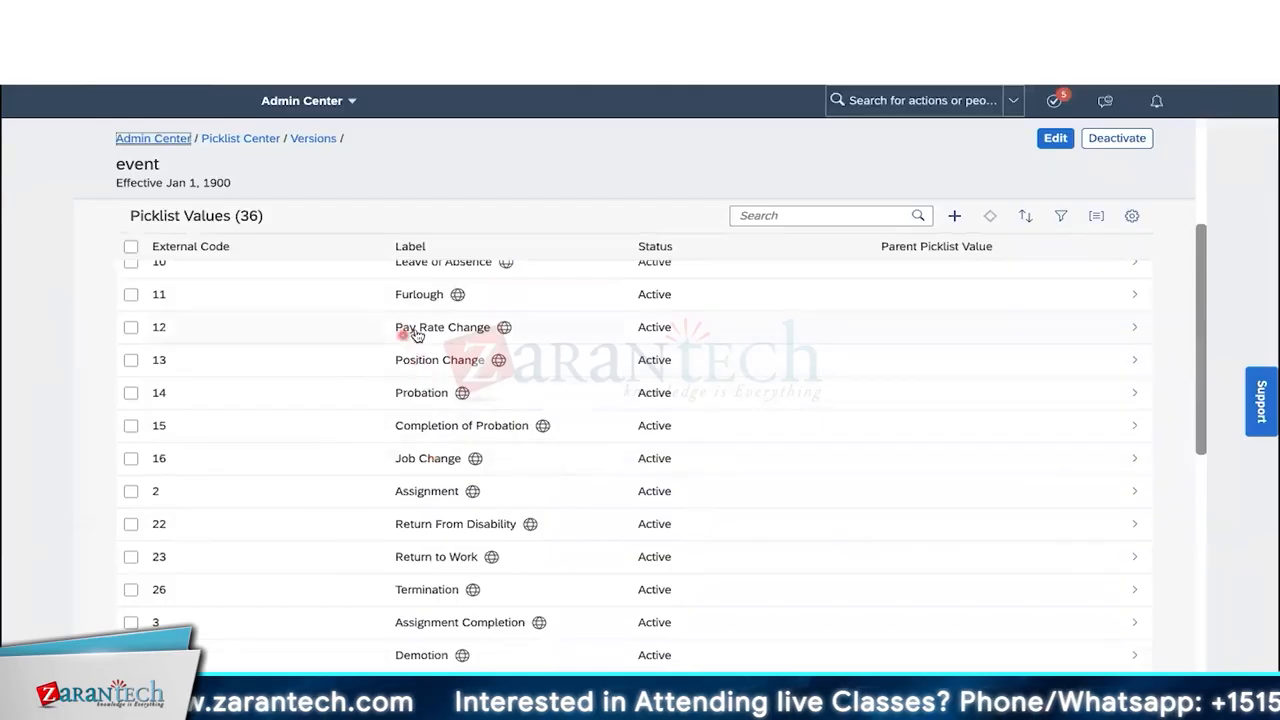
scroll(430, 355, down, 2)
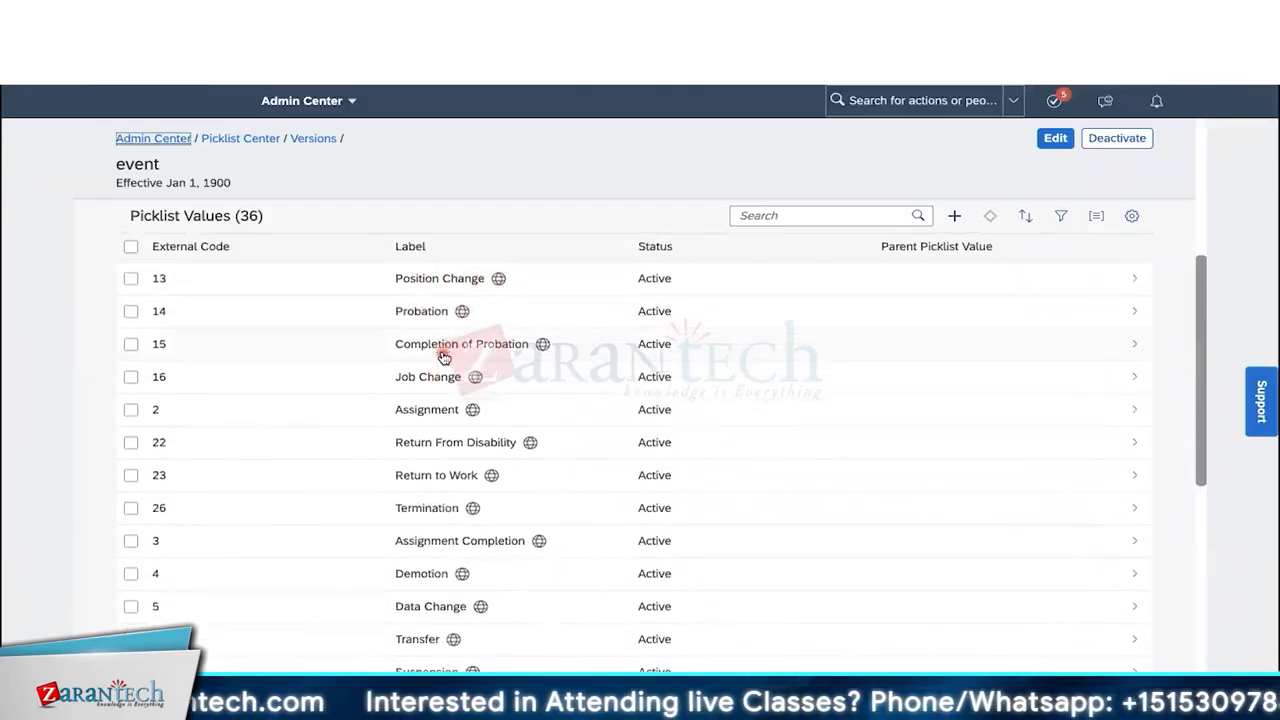
scroll(443, 357, down, 1)
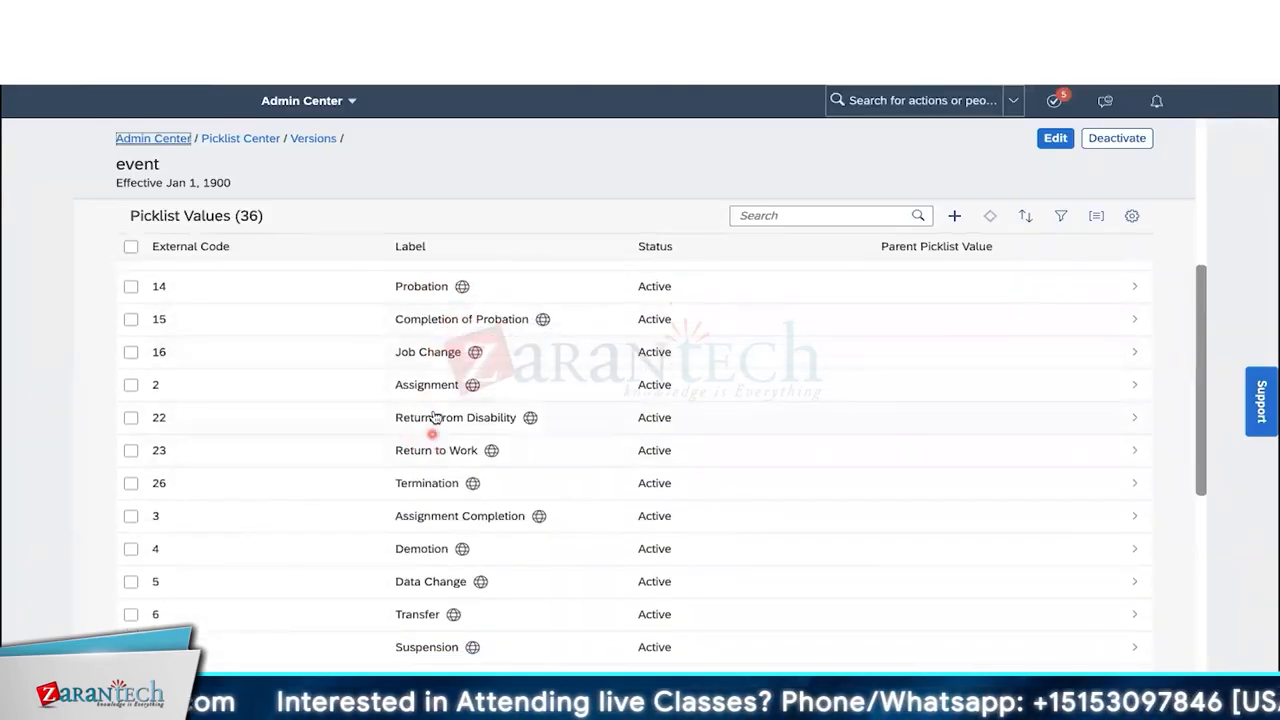
scroll(449, 418, down, 1)
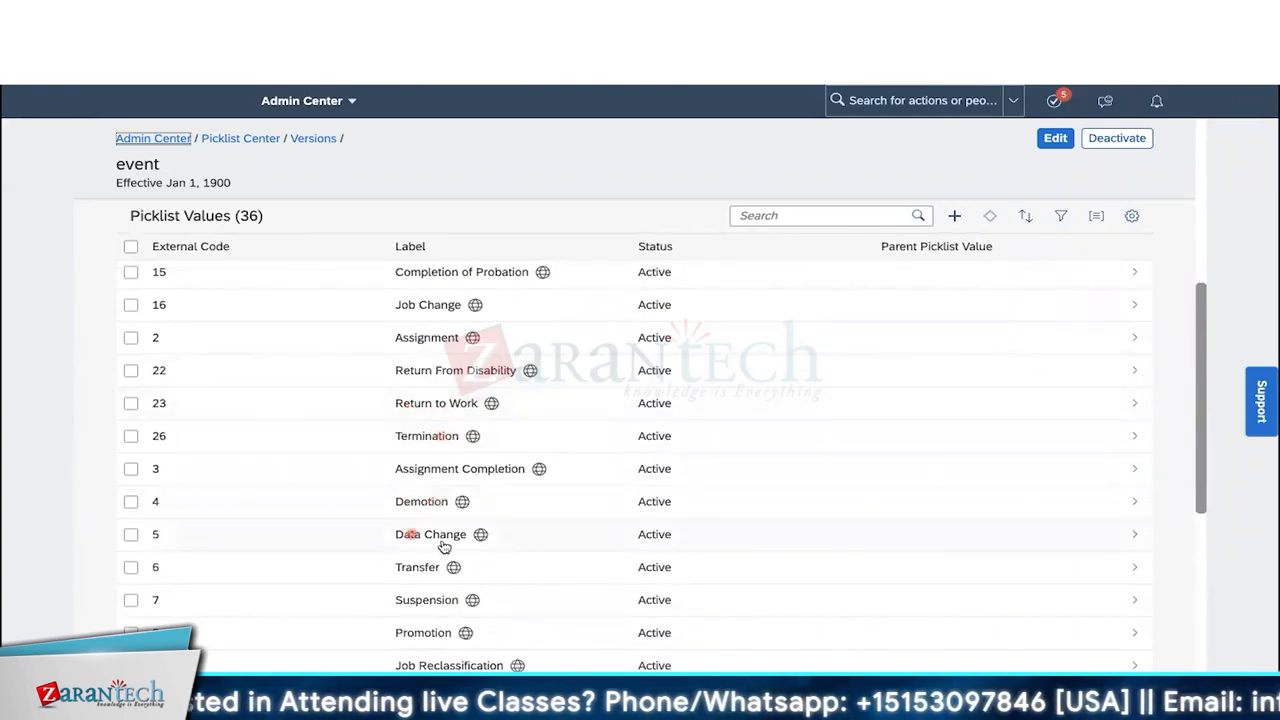
scroll(451, 545, down, 4)
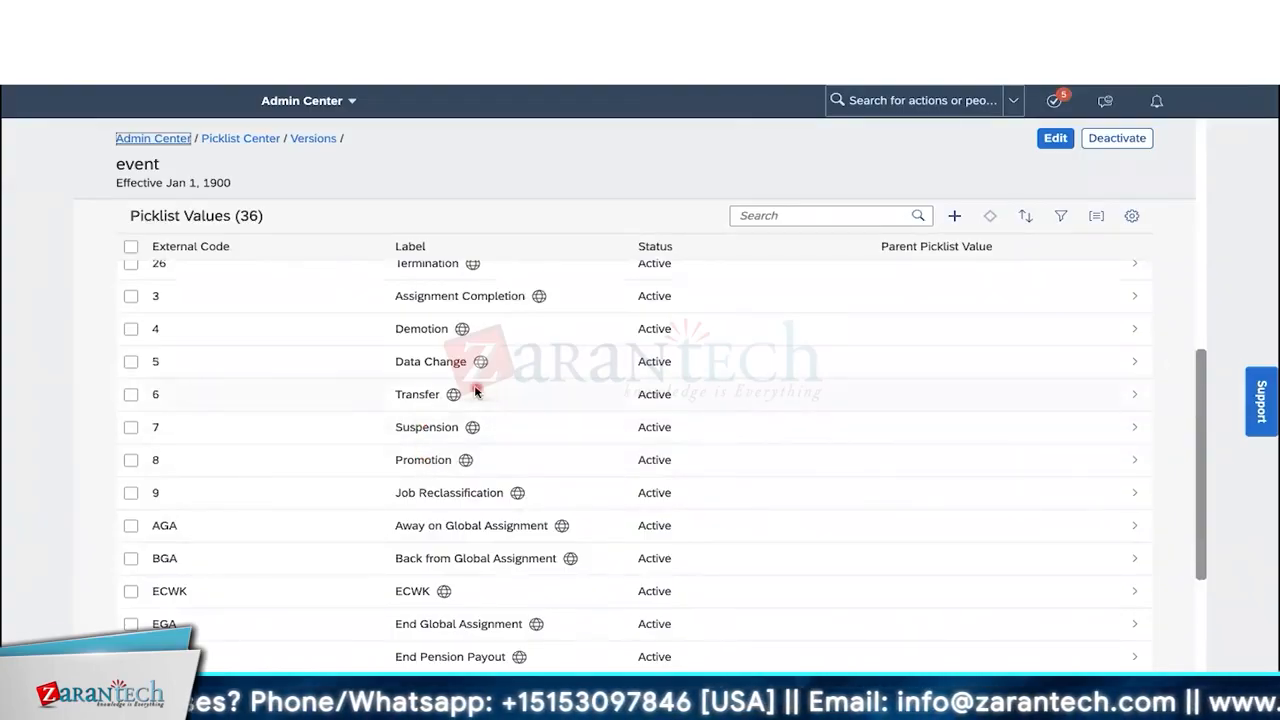
scroll(475, 392, up, 10)
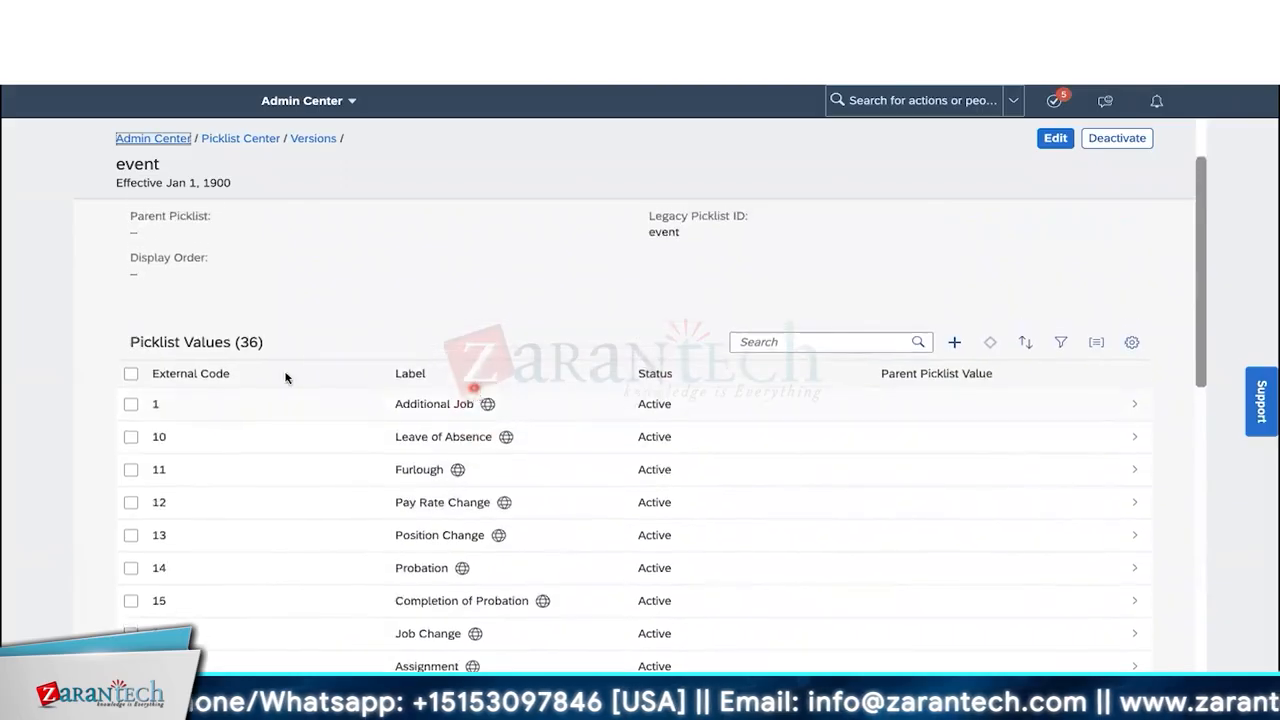
click(240, 350)
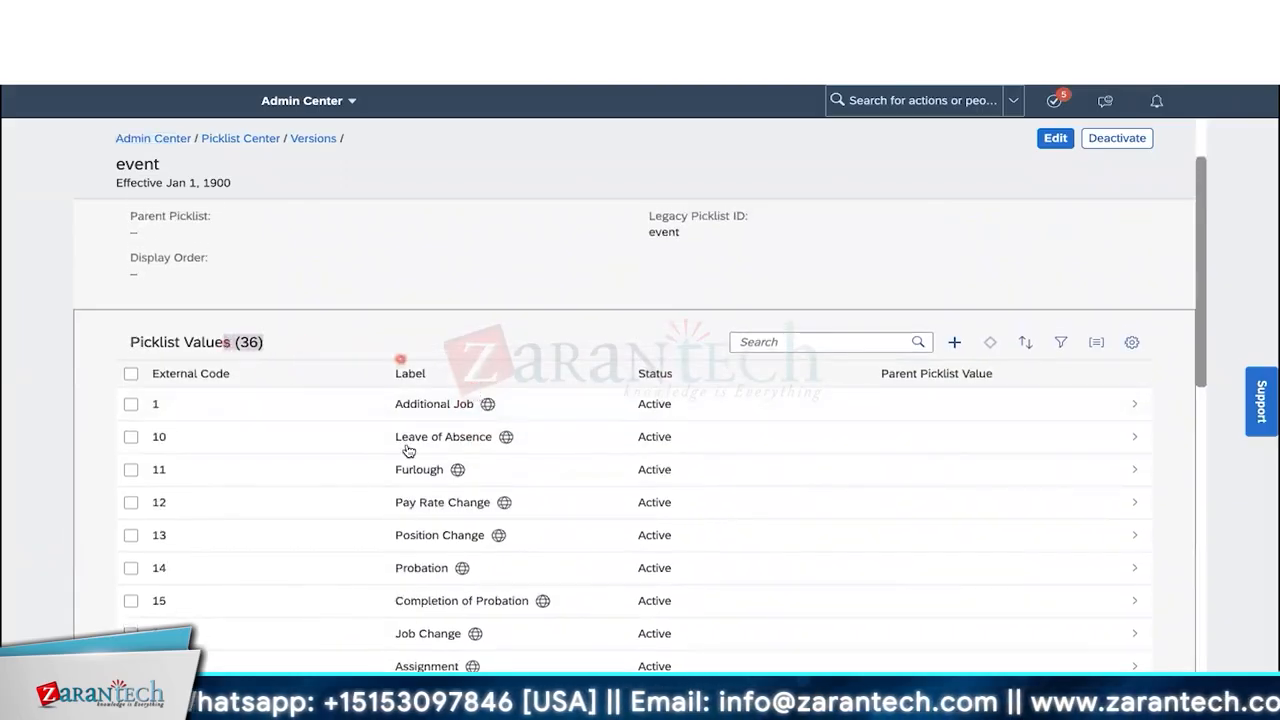
scroll(408, 450, up, 2)
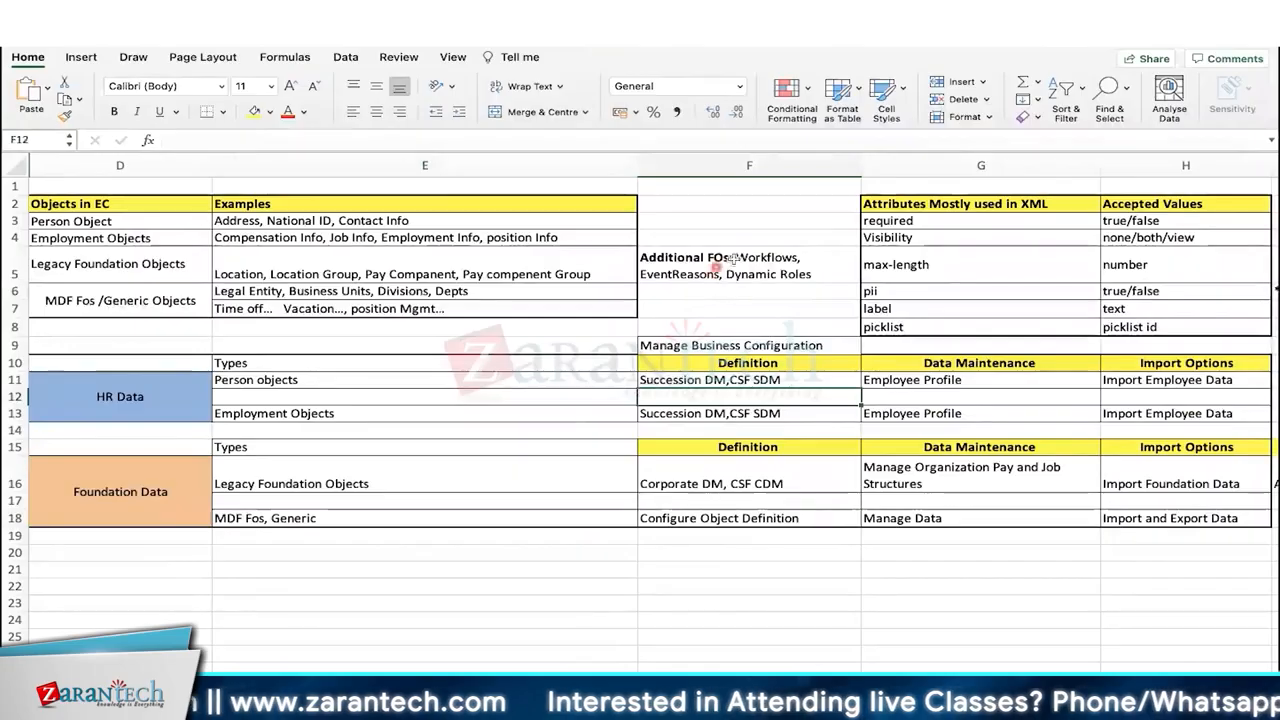
Step: In the Excel sheet, highlight the Additional FOs entries in cell F5, singling out EventReasons, without changing the text
double_click(733, 258)
drag(737, 258, 818, 266)
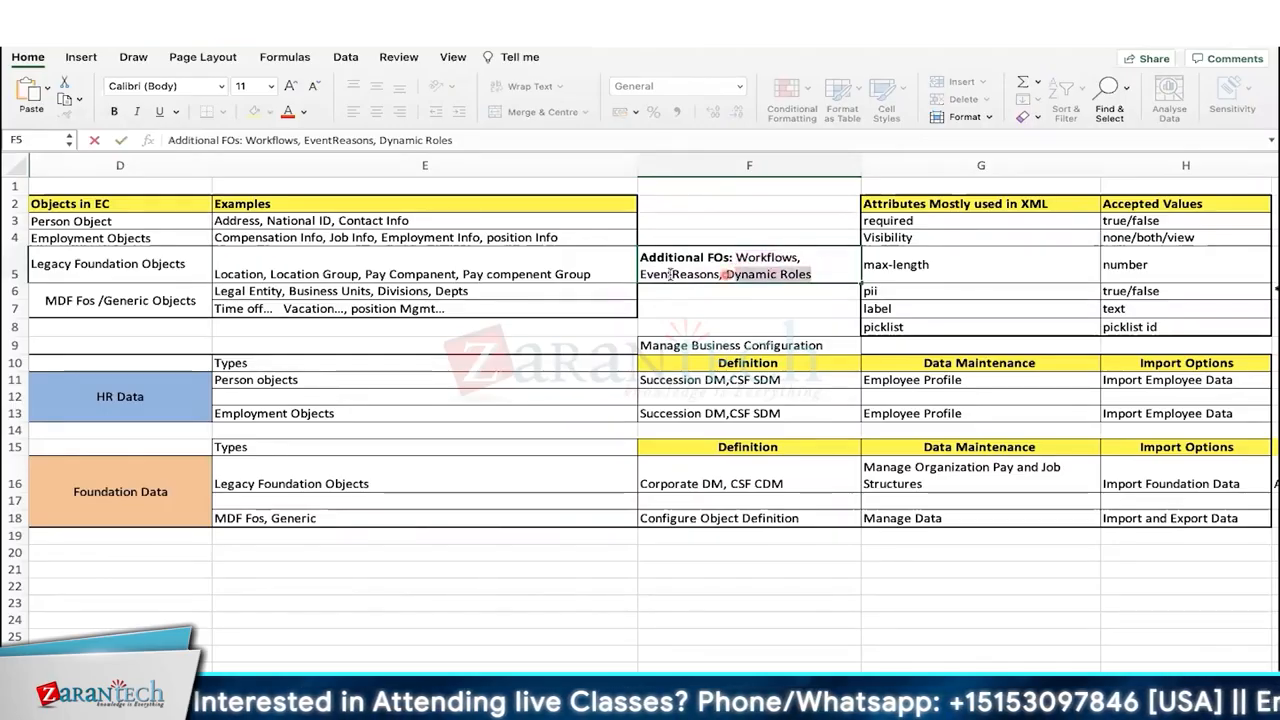
drag(643, 274, 722, 267)
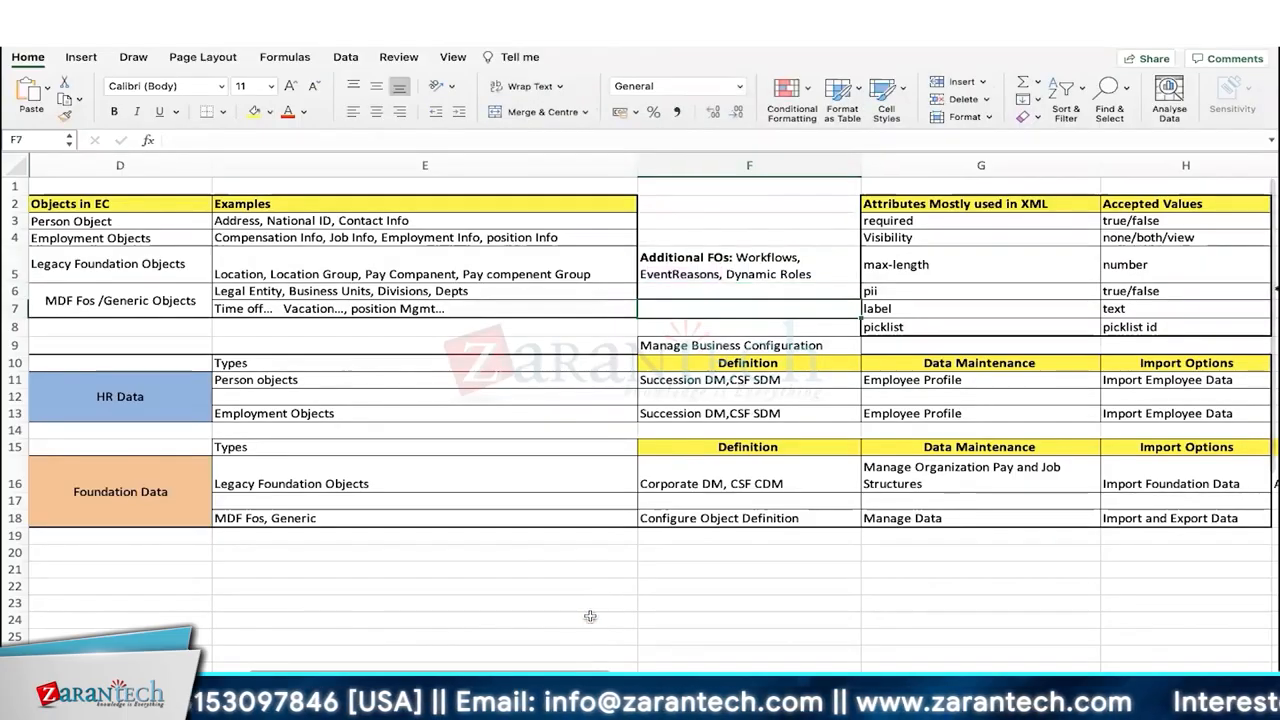
click(714, 279)
drag(720, 278, 634, 282)
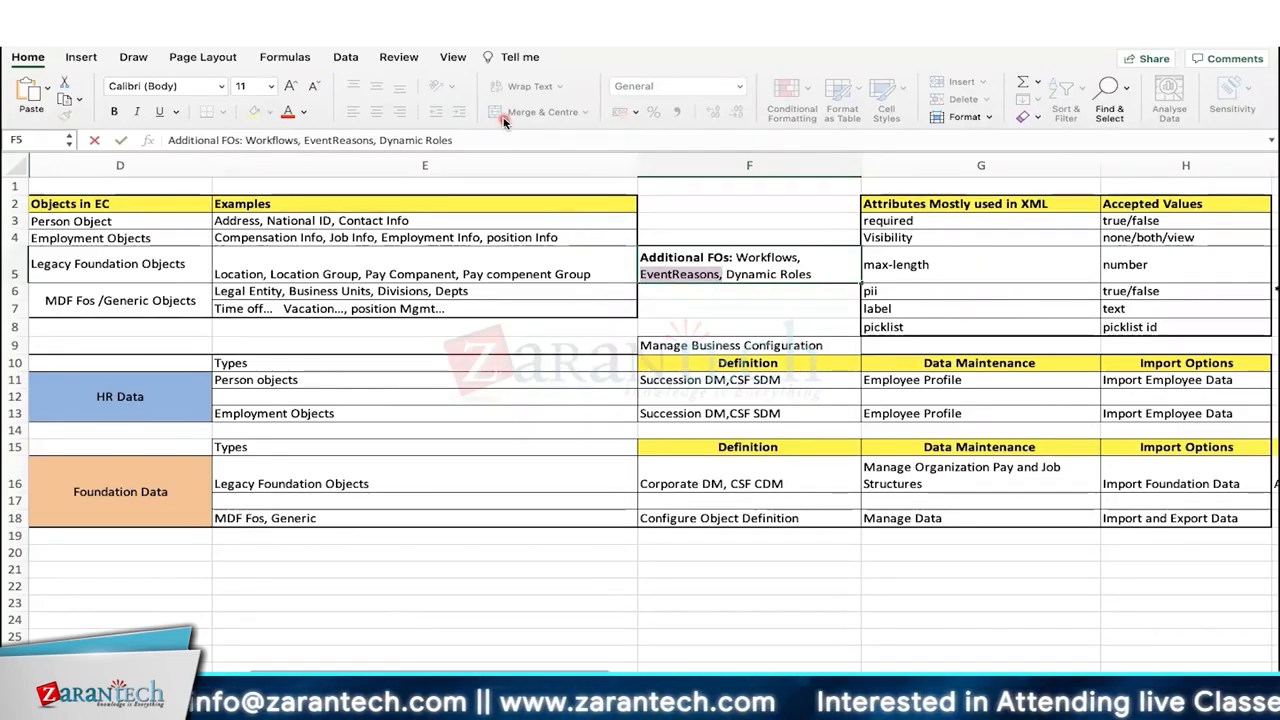
click(737, 257)
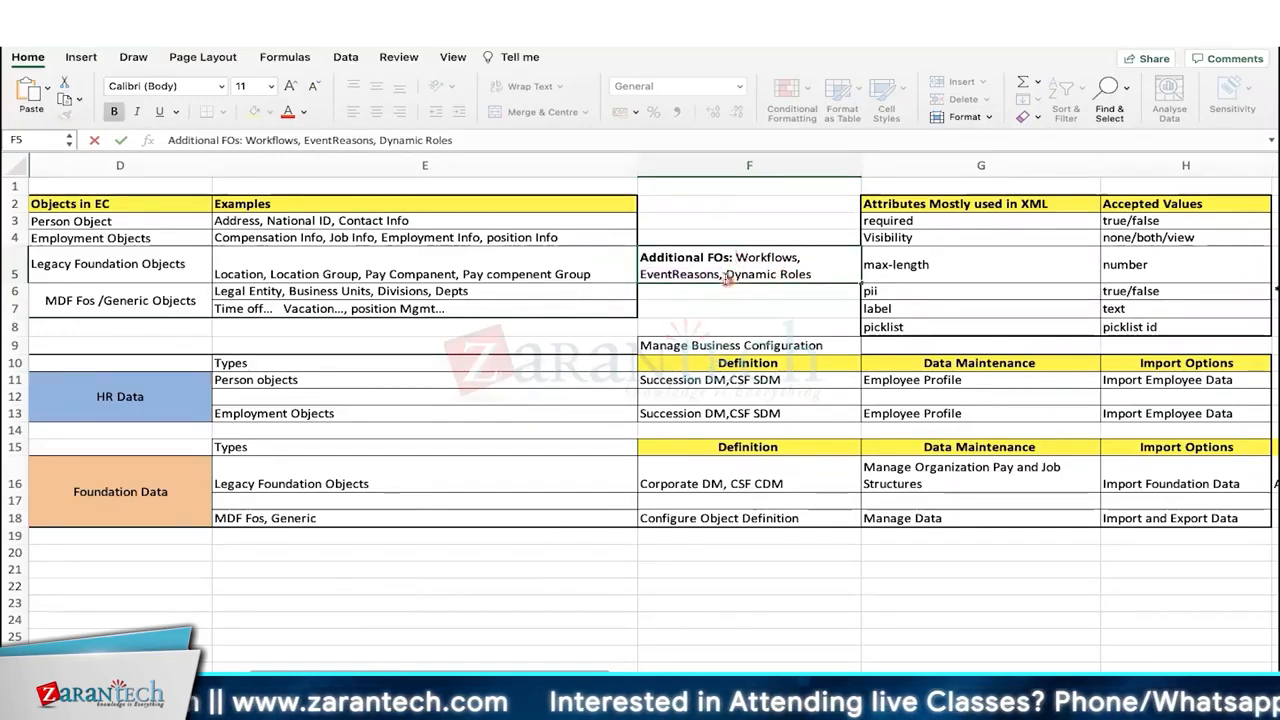
drag(726, 278, 642, 278)
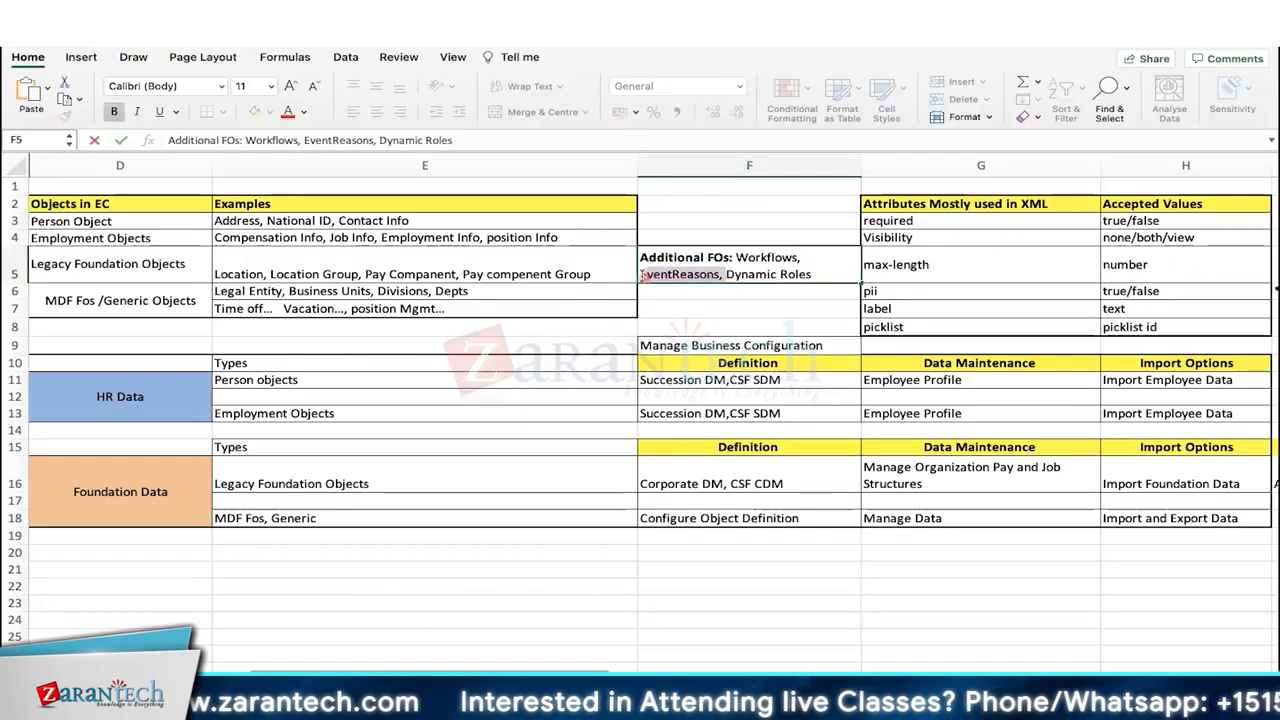
Step: Review the Legacy Foundation Objects rows and their Data Maintenance entry in G15:G16, and switch back to the event picklist in Chrome
click(18, 264)
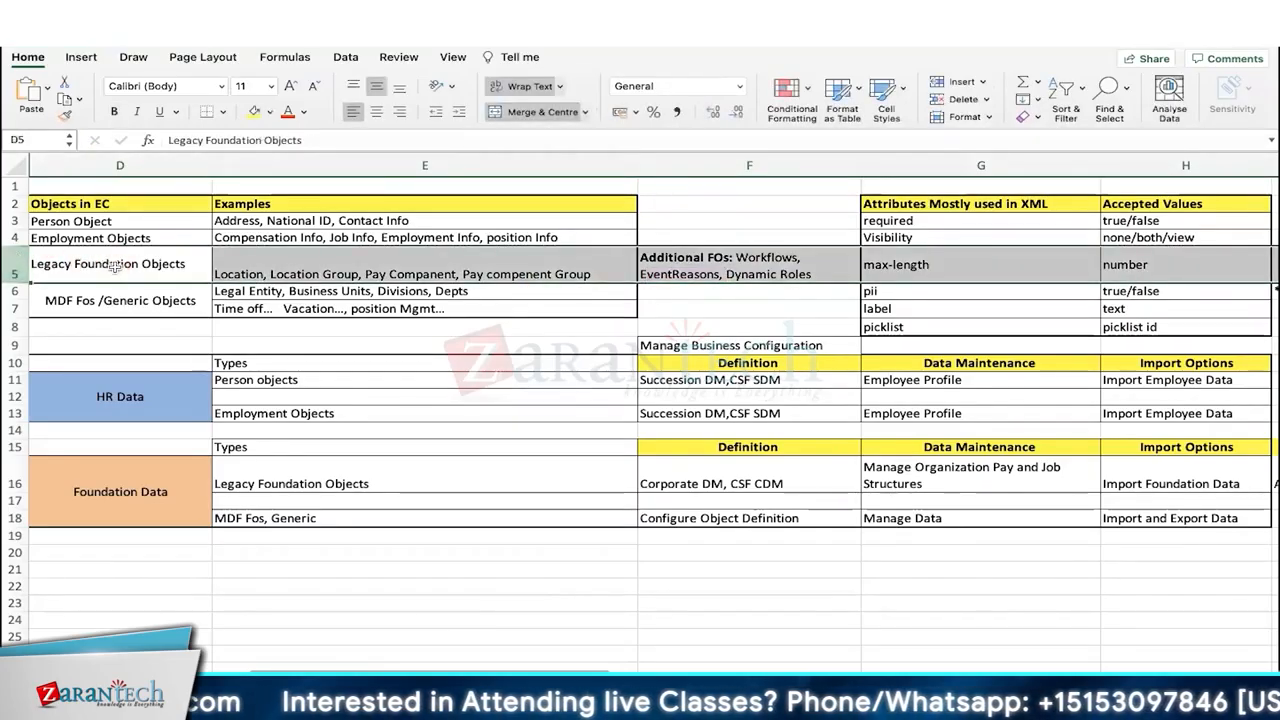
click(283, 476)
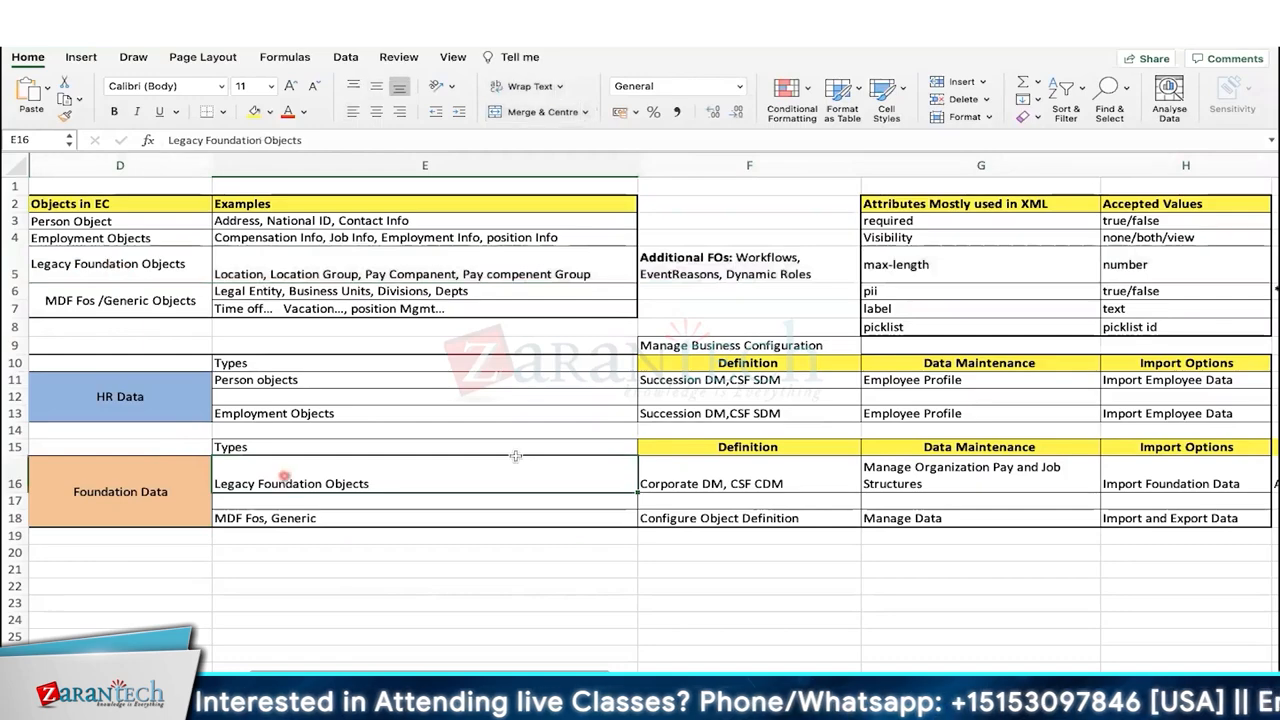
drag(924, 447, 925, 472)
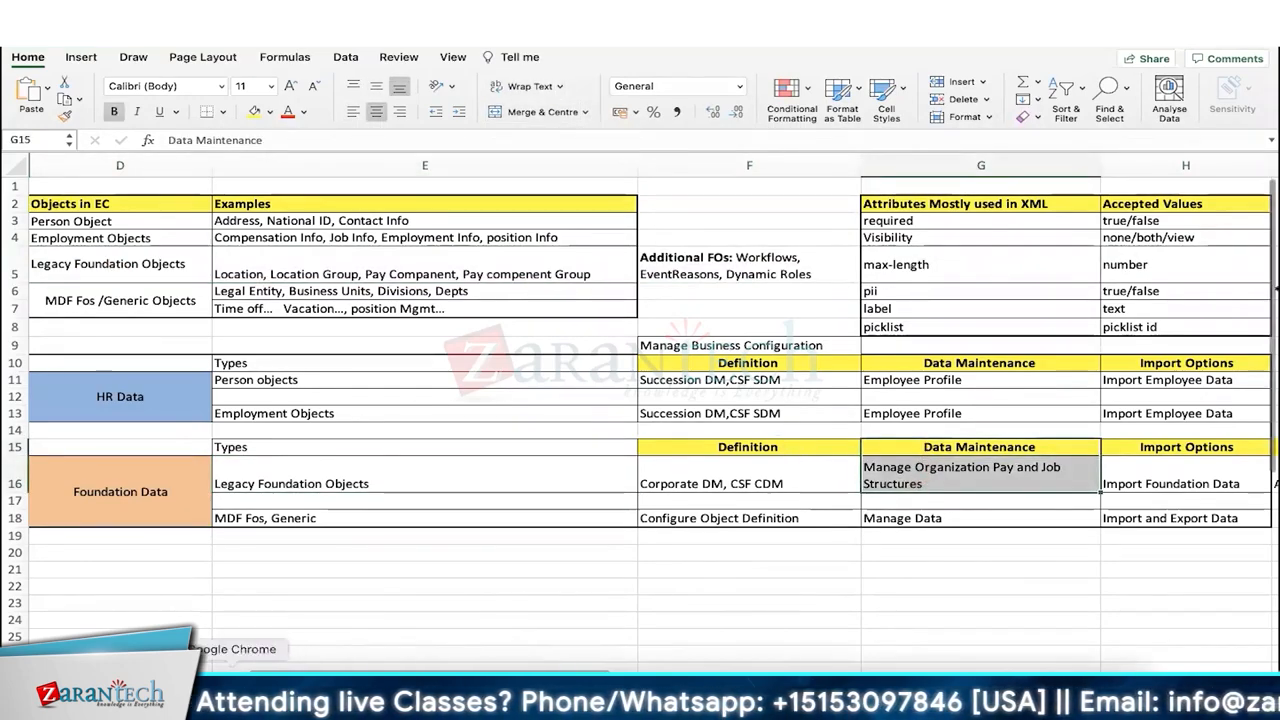
click(235, 680)
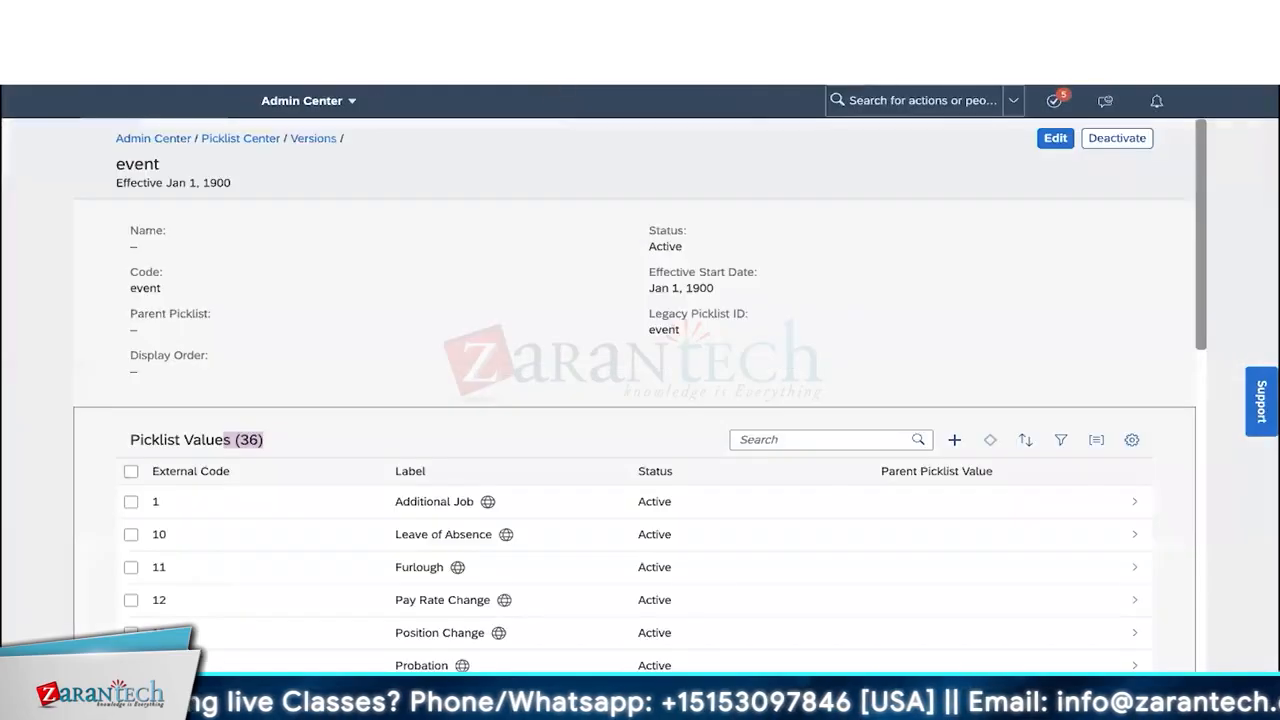
Step: Find "org pay job", open Manage Organization, Pay and Job Structures, and choose Event Reason as the object type to search
text(org pay job)
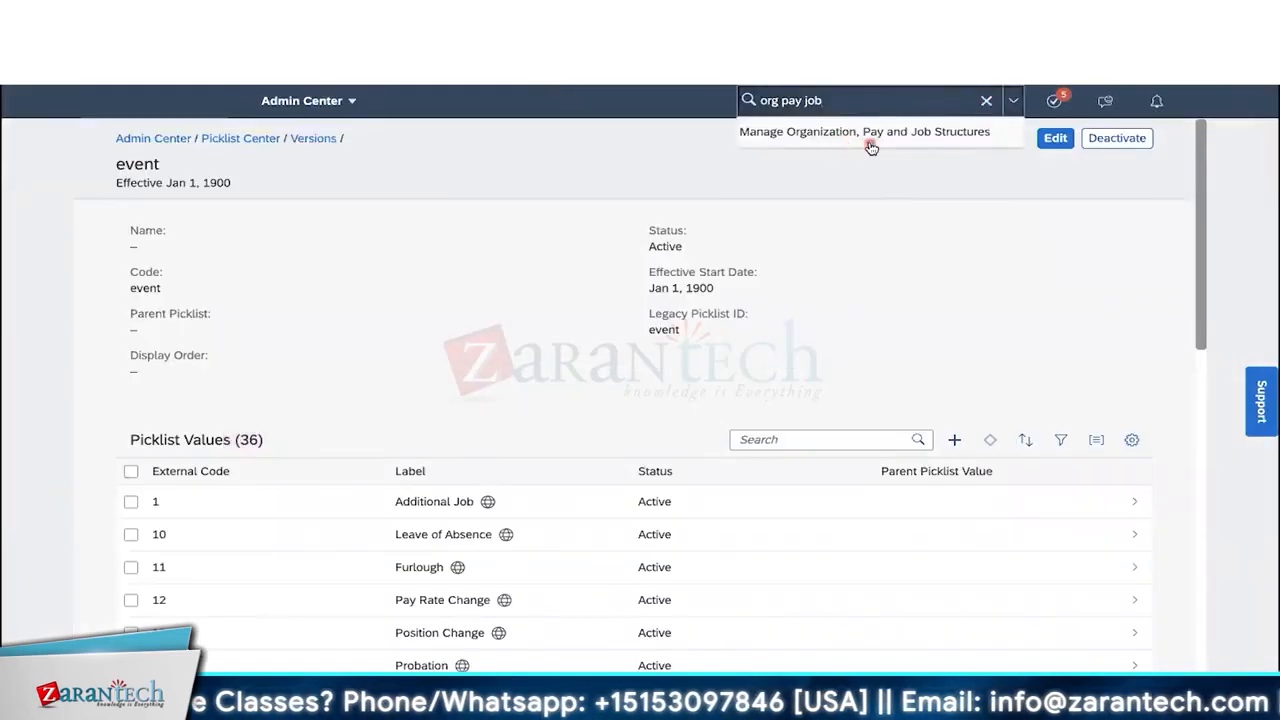
click(866, 140)
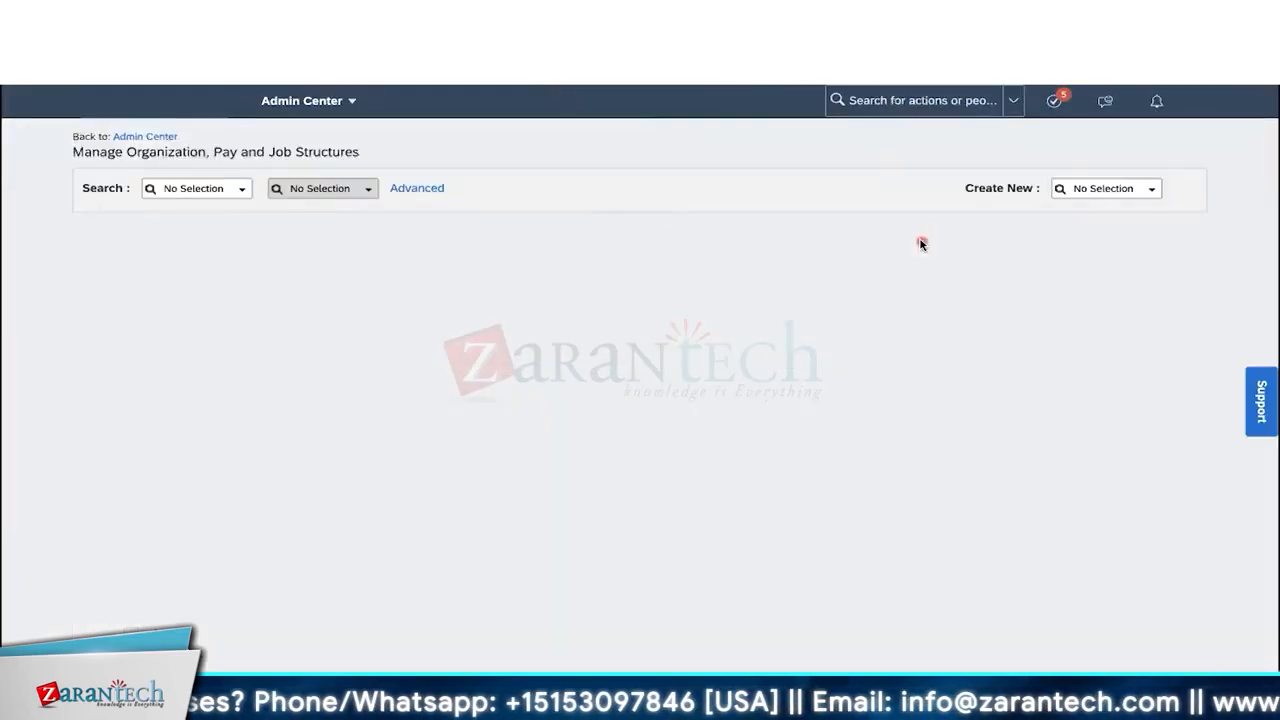
click(225, 189)
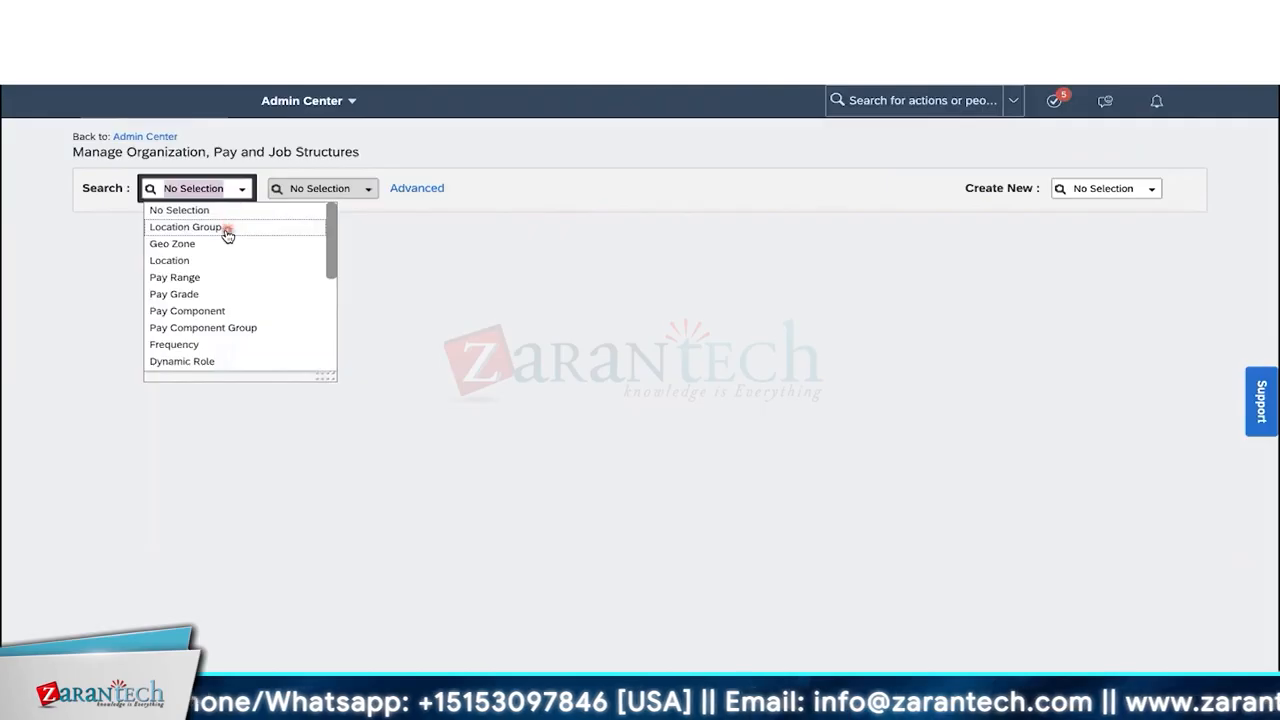
scroll(218, 287, down, 3)
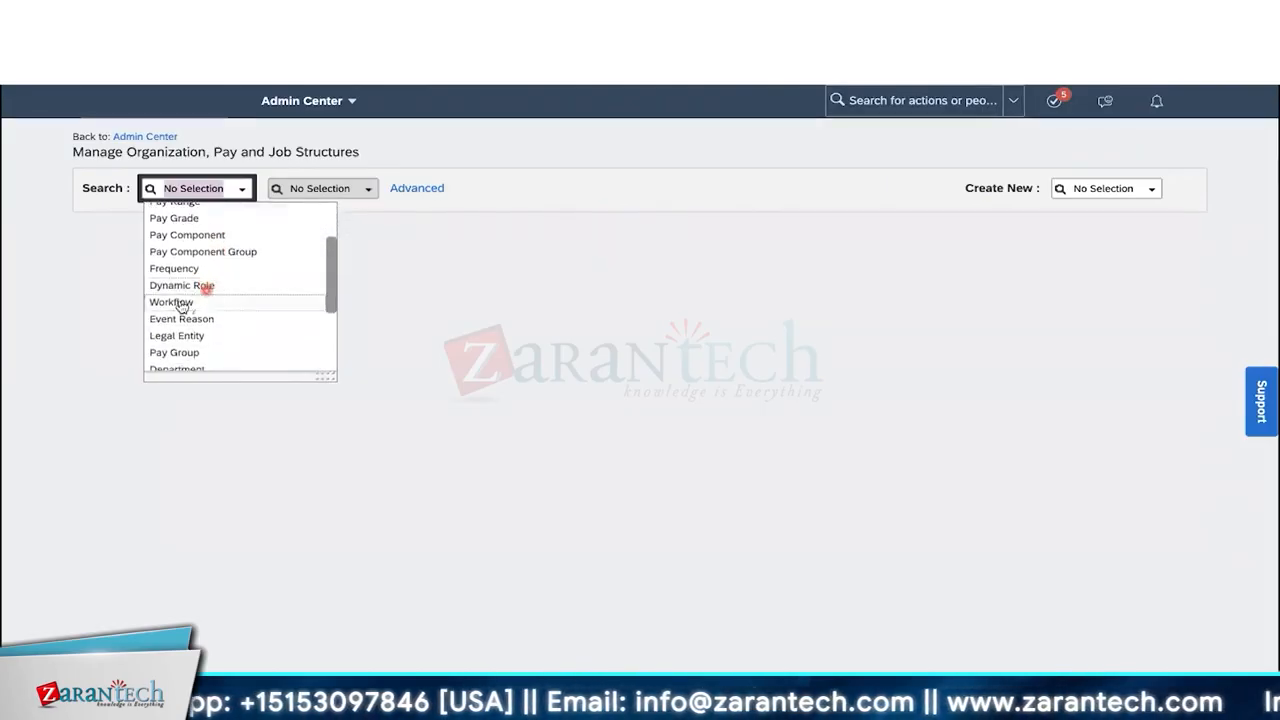
click(234, 320)
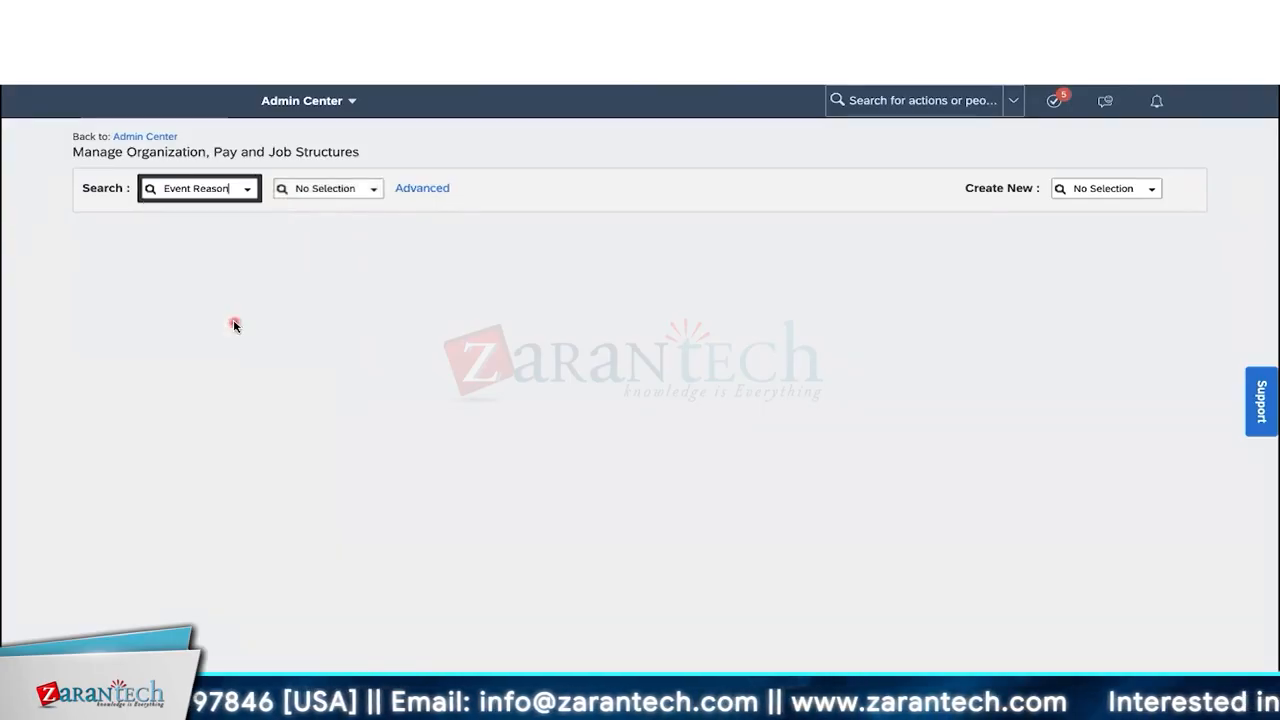
Step: Enlarge the page, search the event reasons for "locat" and open Transfer - Location (TRANLOC)
click(372, 196)
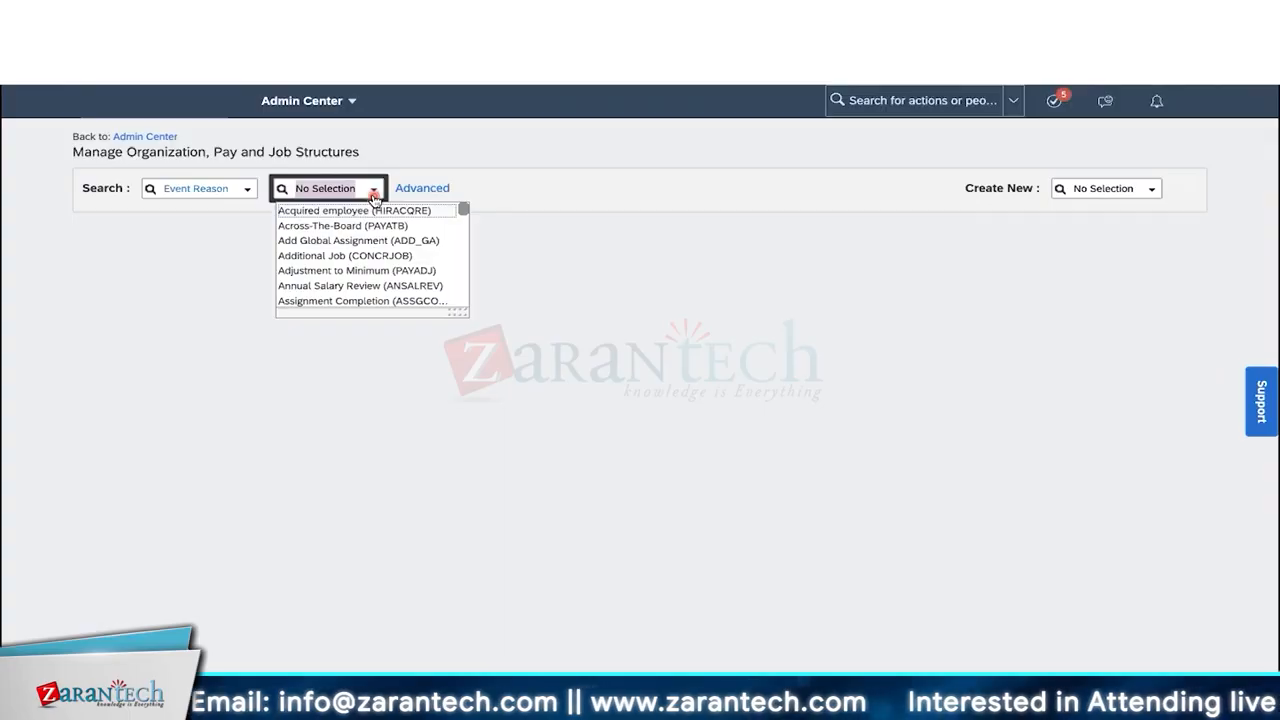
key(ctrl+plus)
click(351, 202)
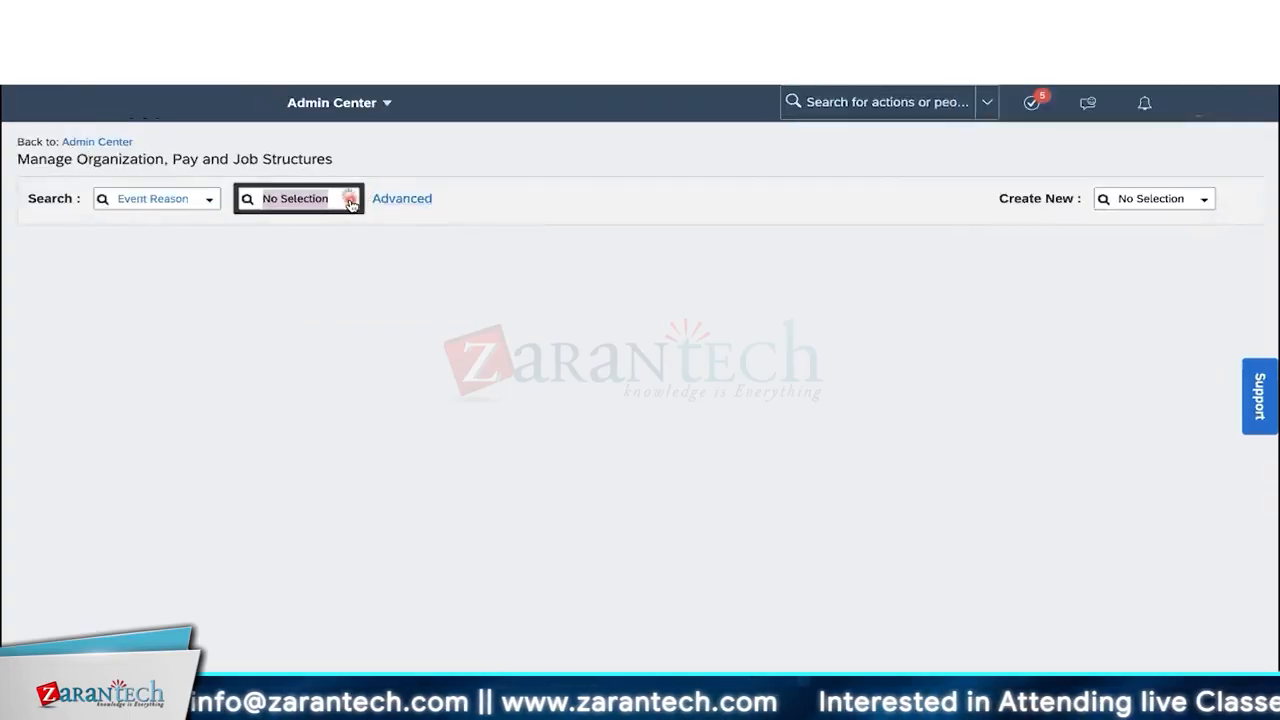
click(351, 200)
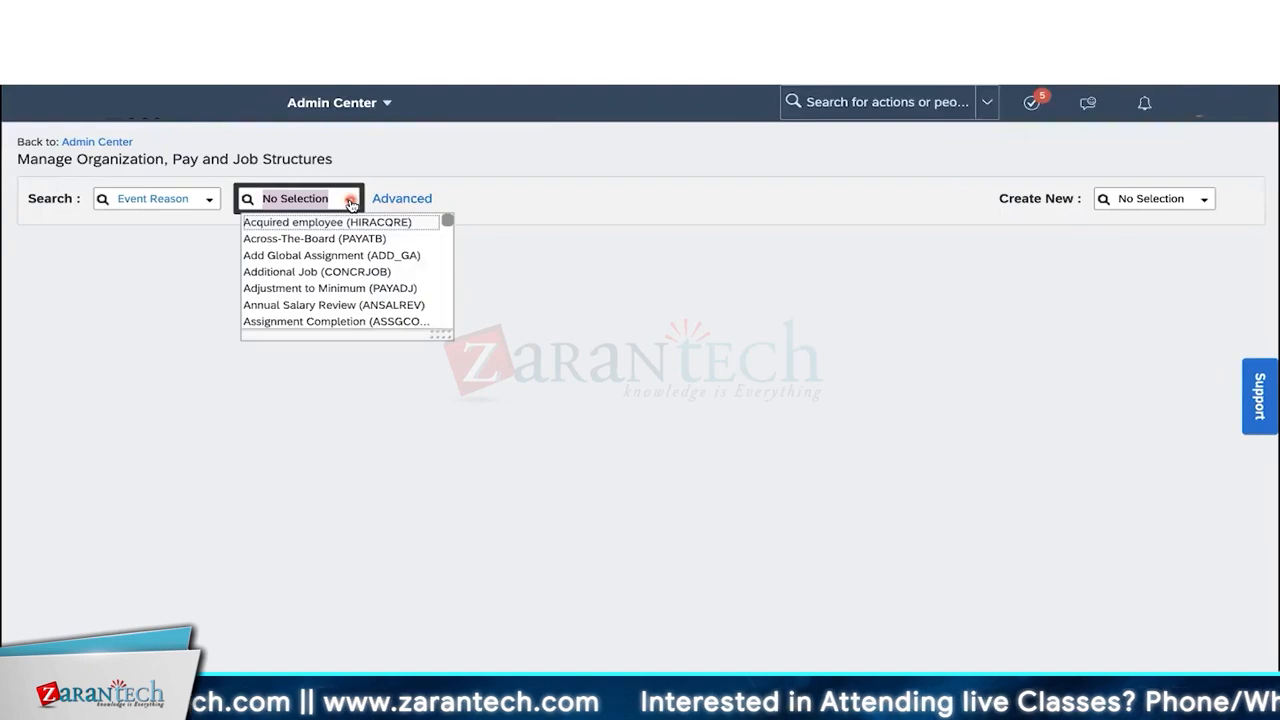
text(locat)
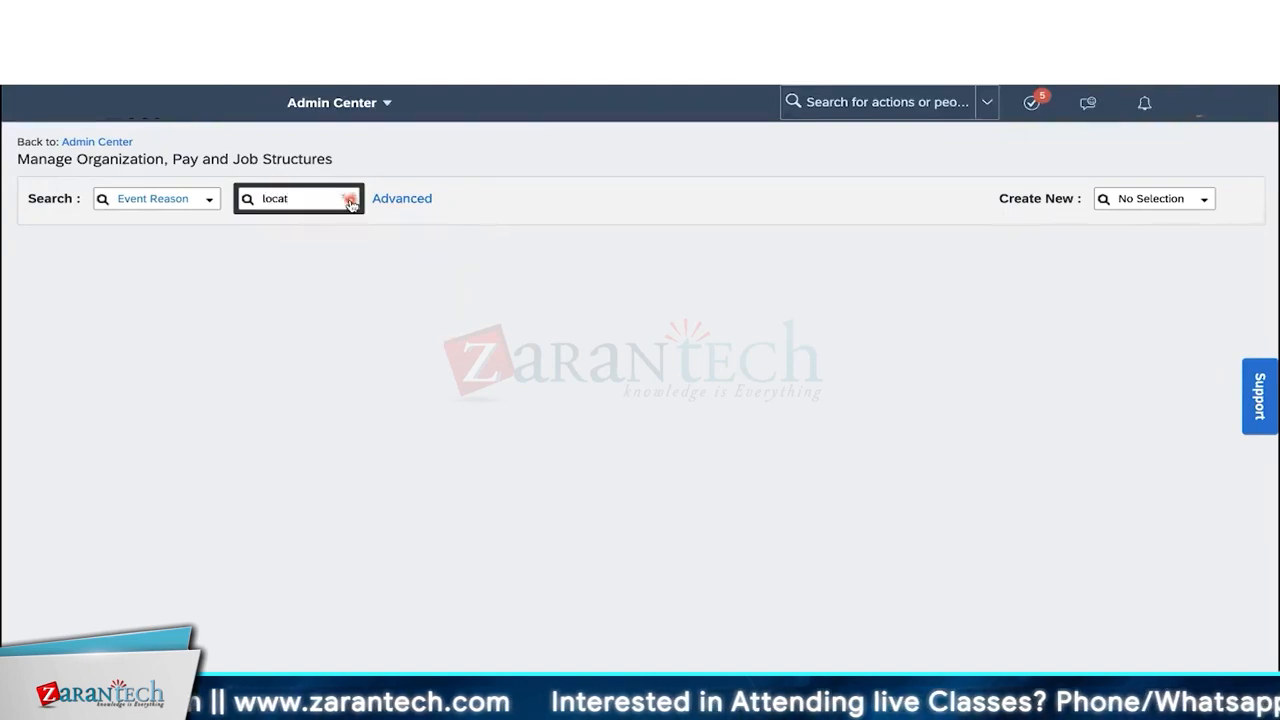
click(309, 256)
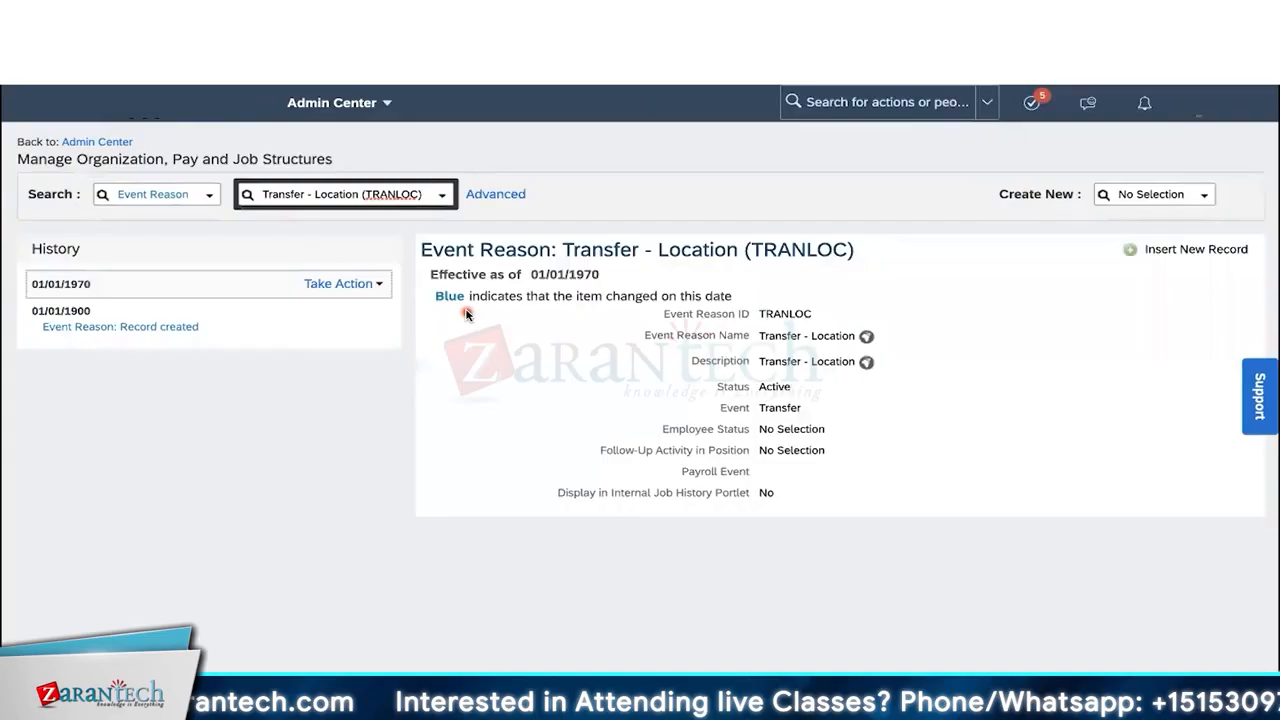
Step: Highlight the TRANLOC record's effective date, its ID through status fields, and its associated event
click(609, 367)
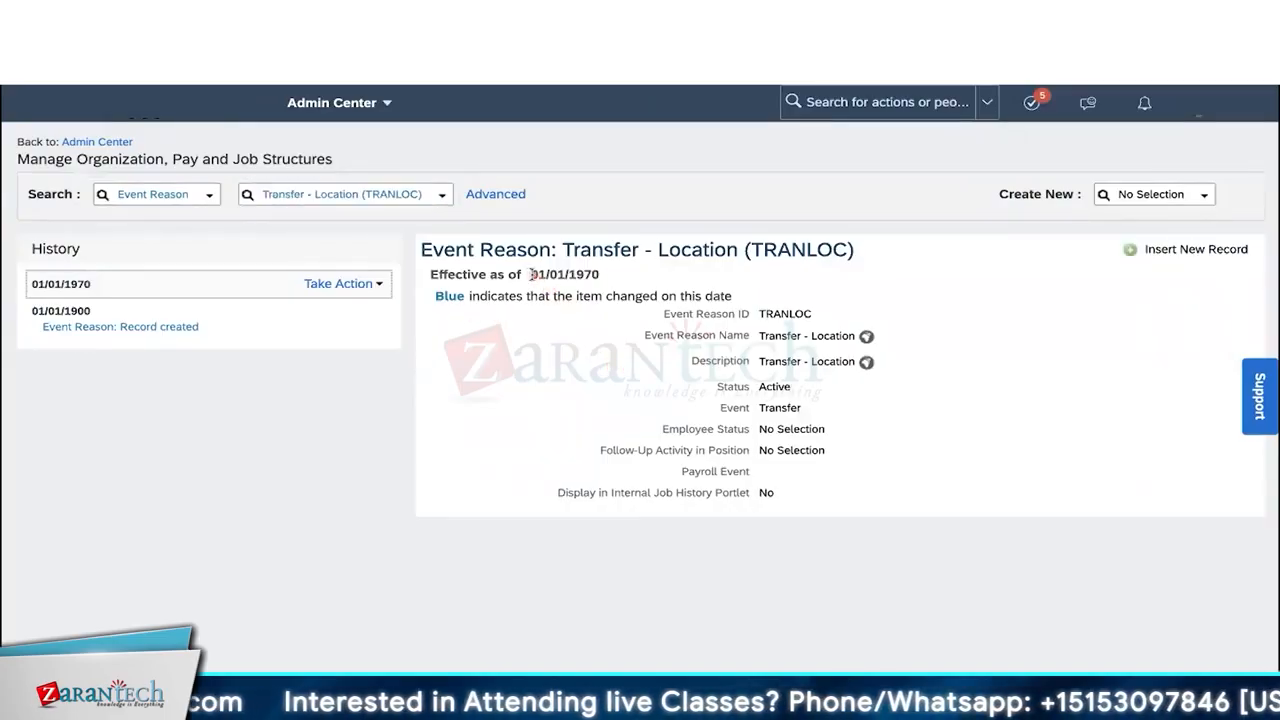
drag(572, 274, 603, 280)
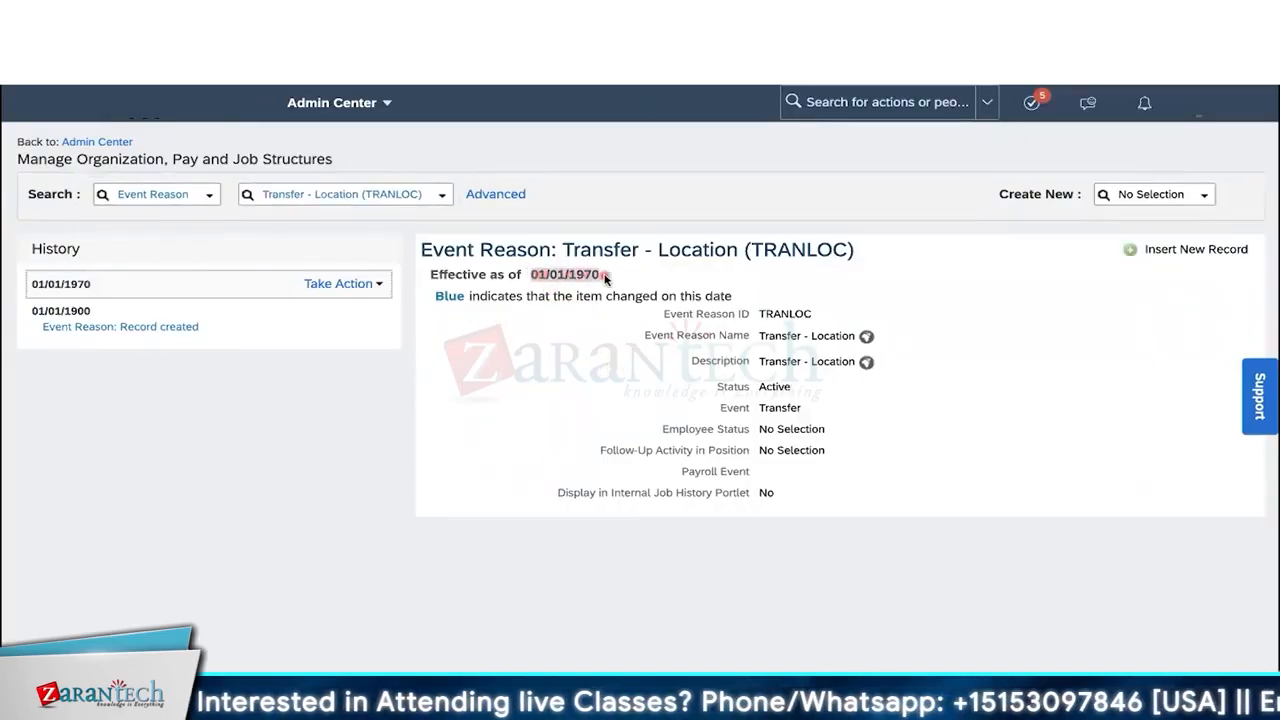
drag(760, 313, 843, 397)
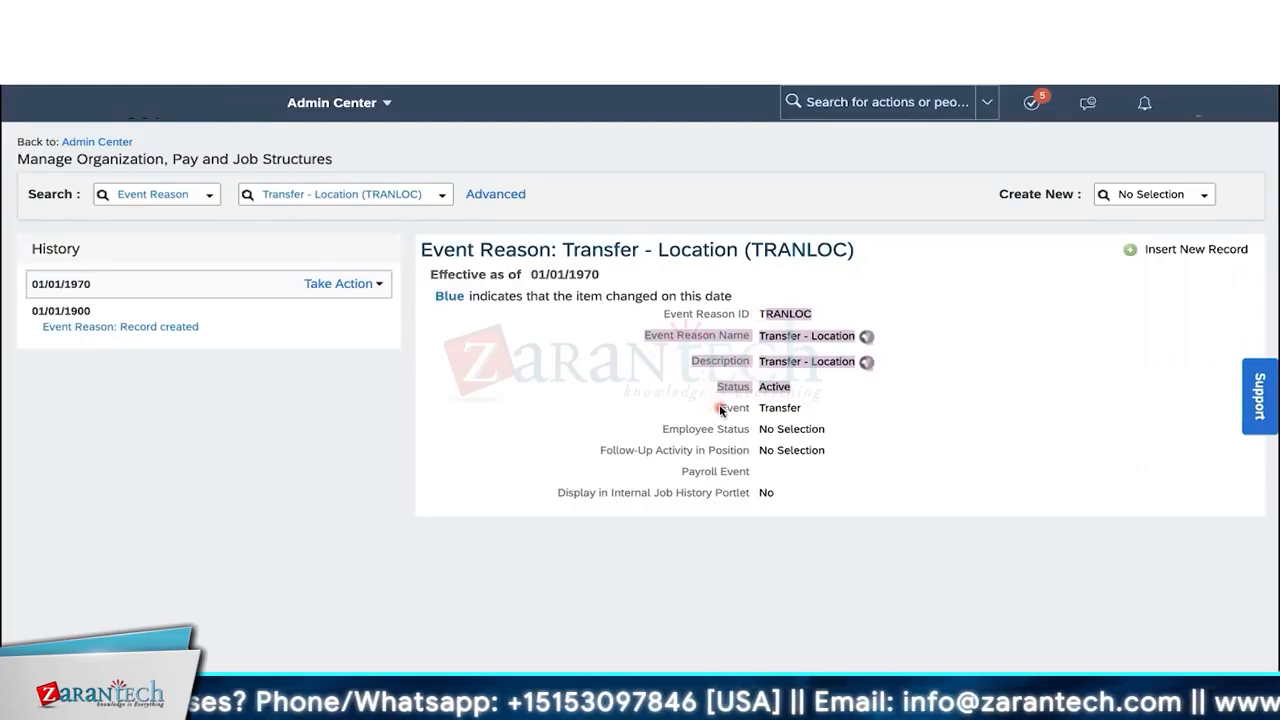
drag(720, 410, 822, 432)
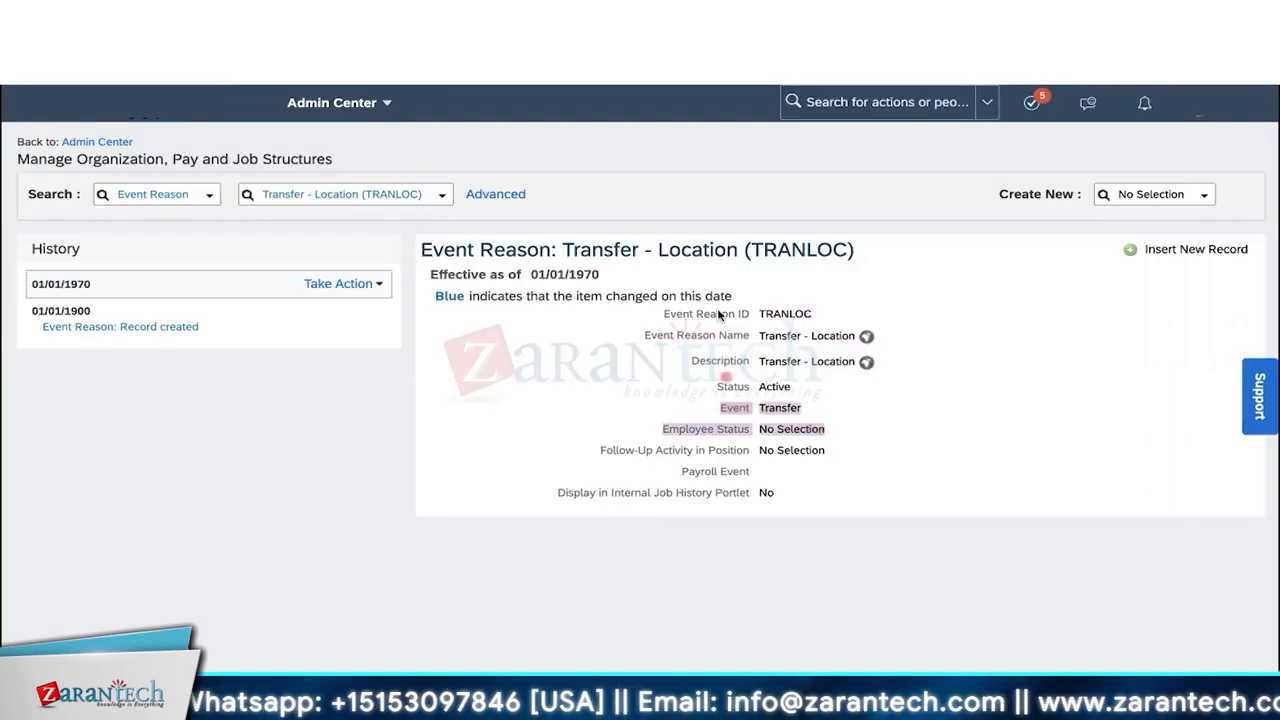
drag(724, 407, 797, 407)
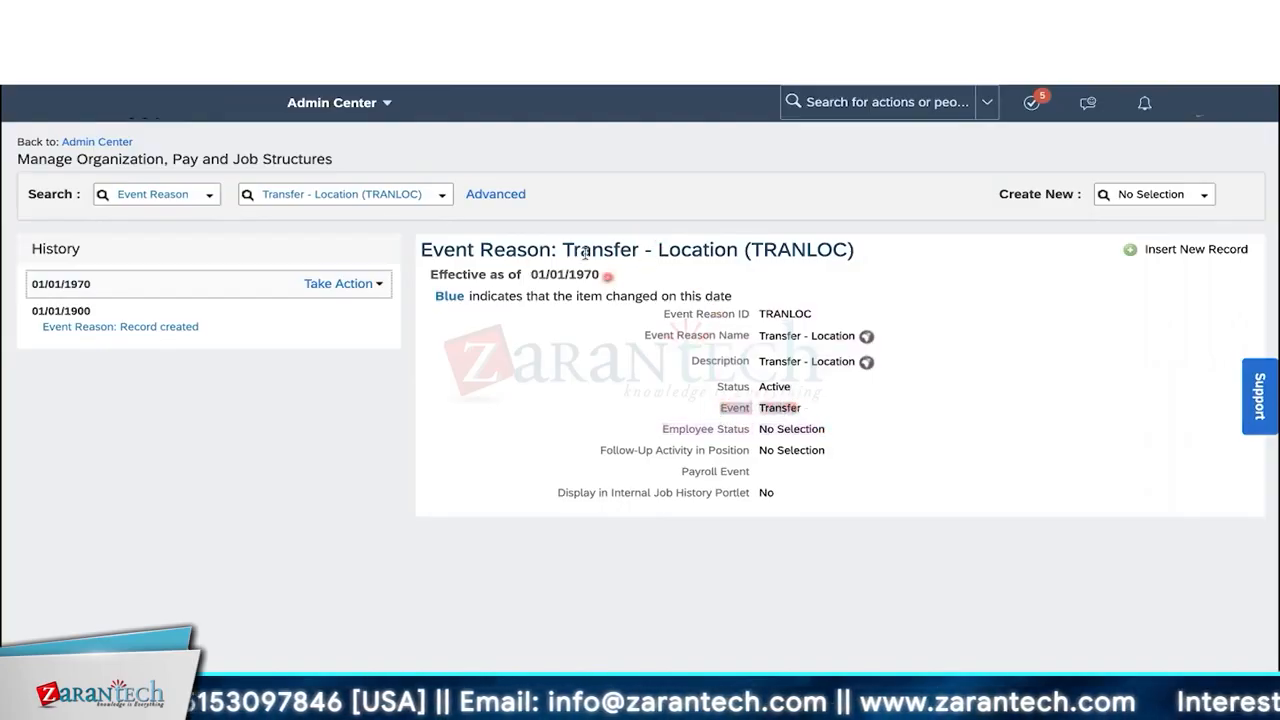
Step: Open the 01/01/1970 TRANLOC record for editing and examine the choices available in its Event field
click(372, 284)
click(375, 301)
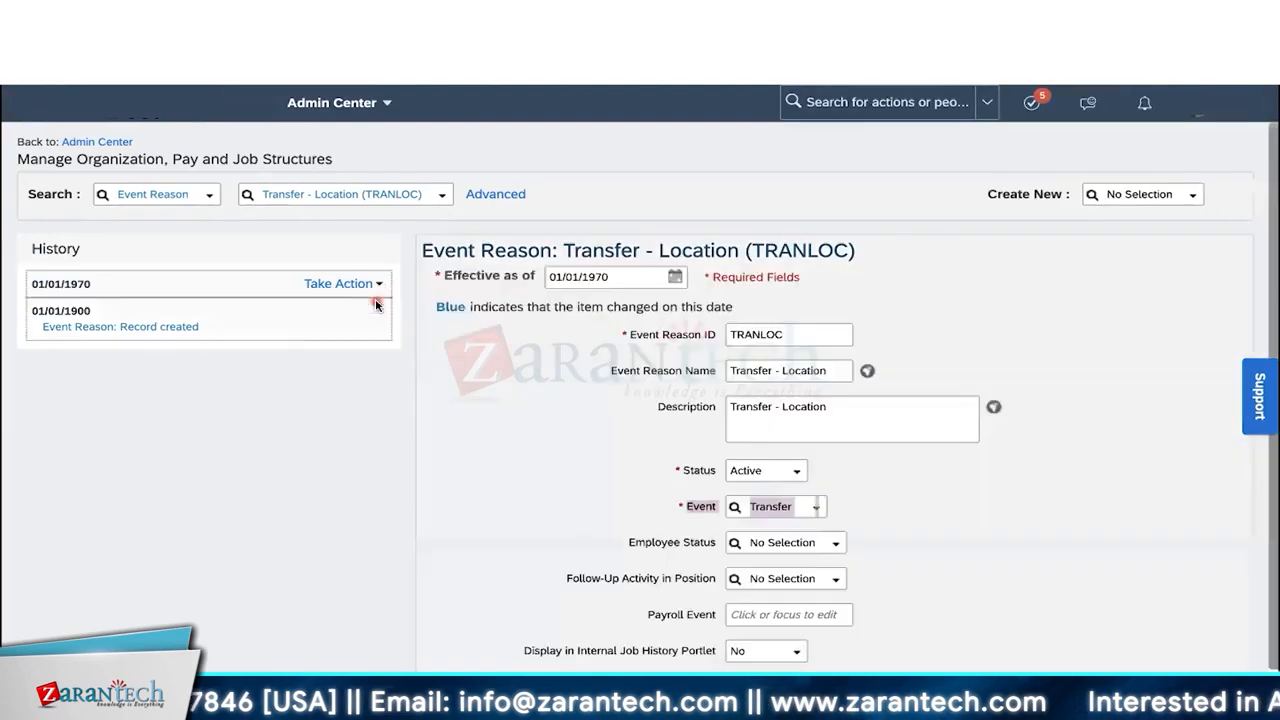
scroll(612, 368, down, 1)
click(681, 422)
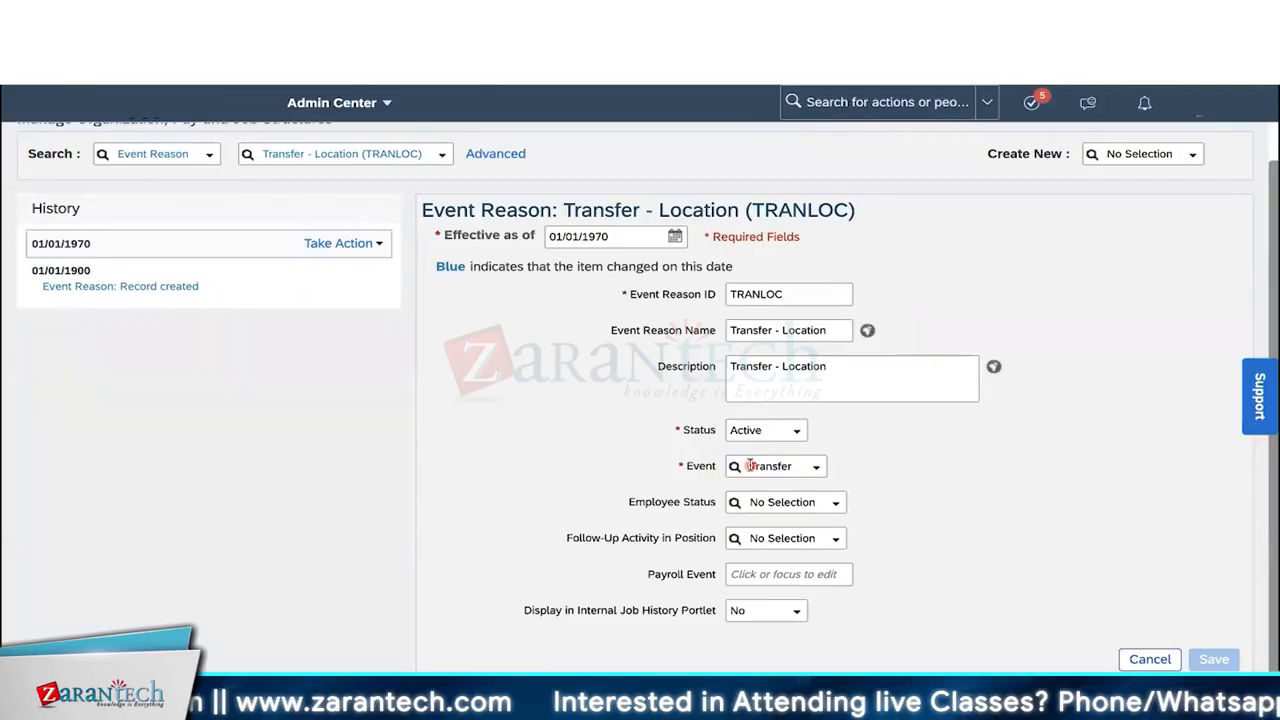
click(820, 467)
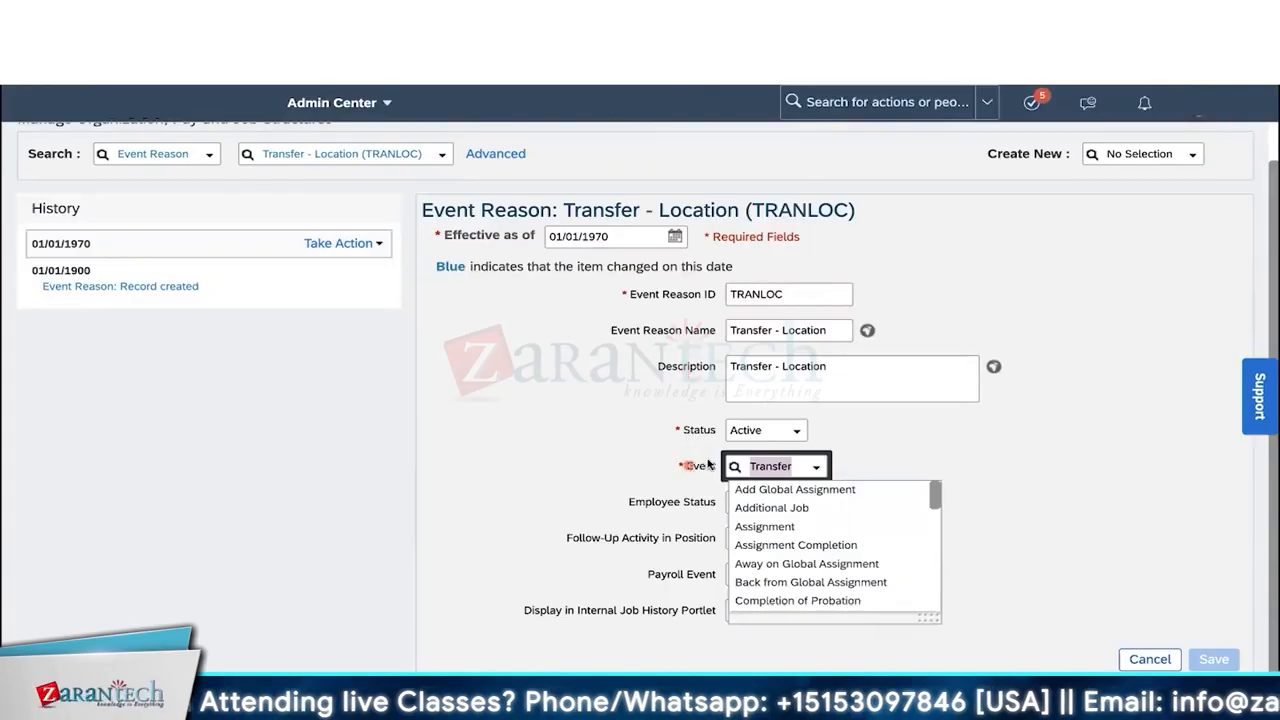
scroll(810, 515, down, 1)
scroll(829, 537, up, 1)
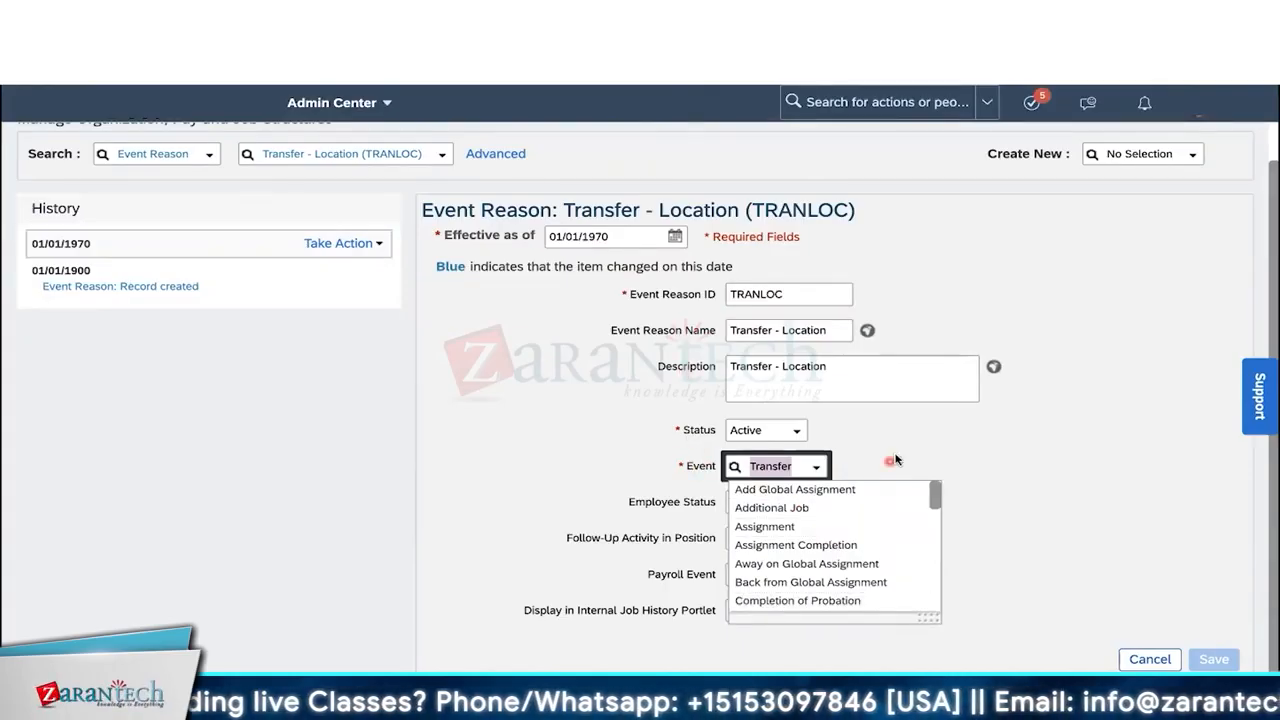
click(895, 459)
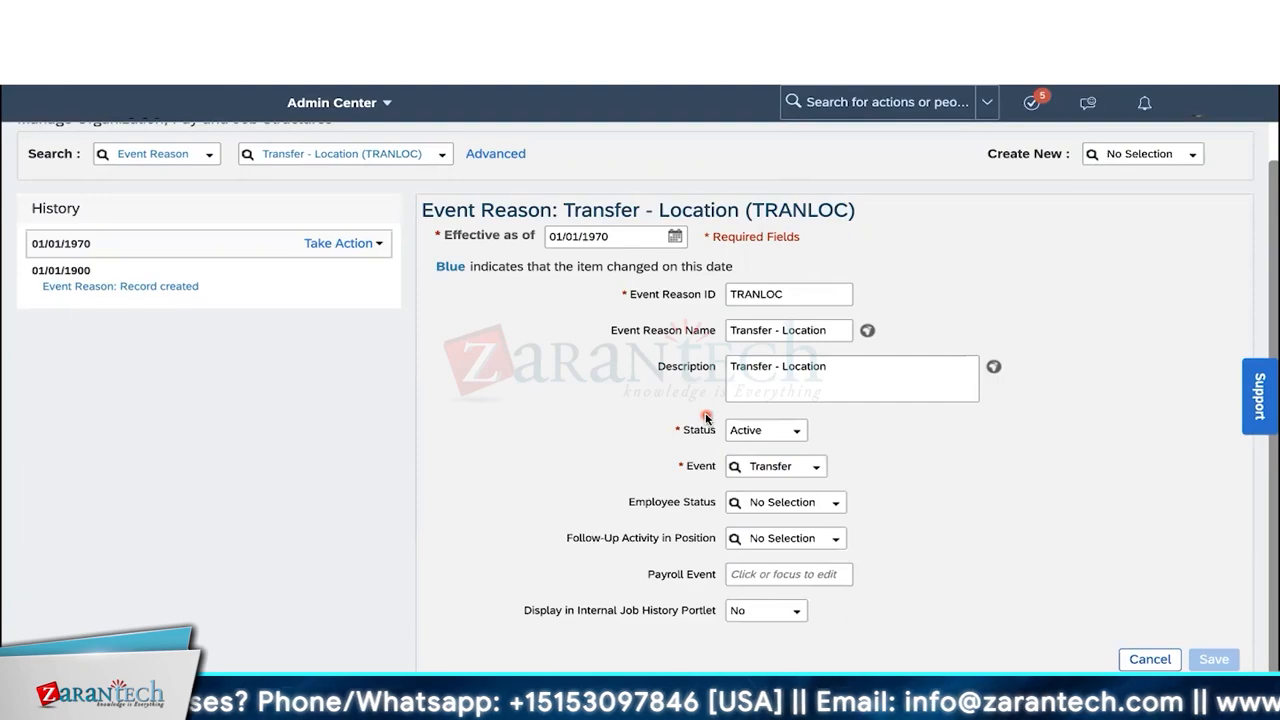
Step: Search the event reasons for the new hire entry and open New Hire (HIRNEW)
scroll(690, 395, up, 1)
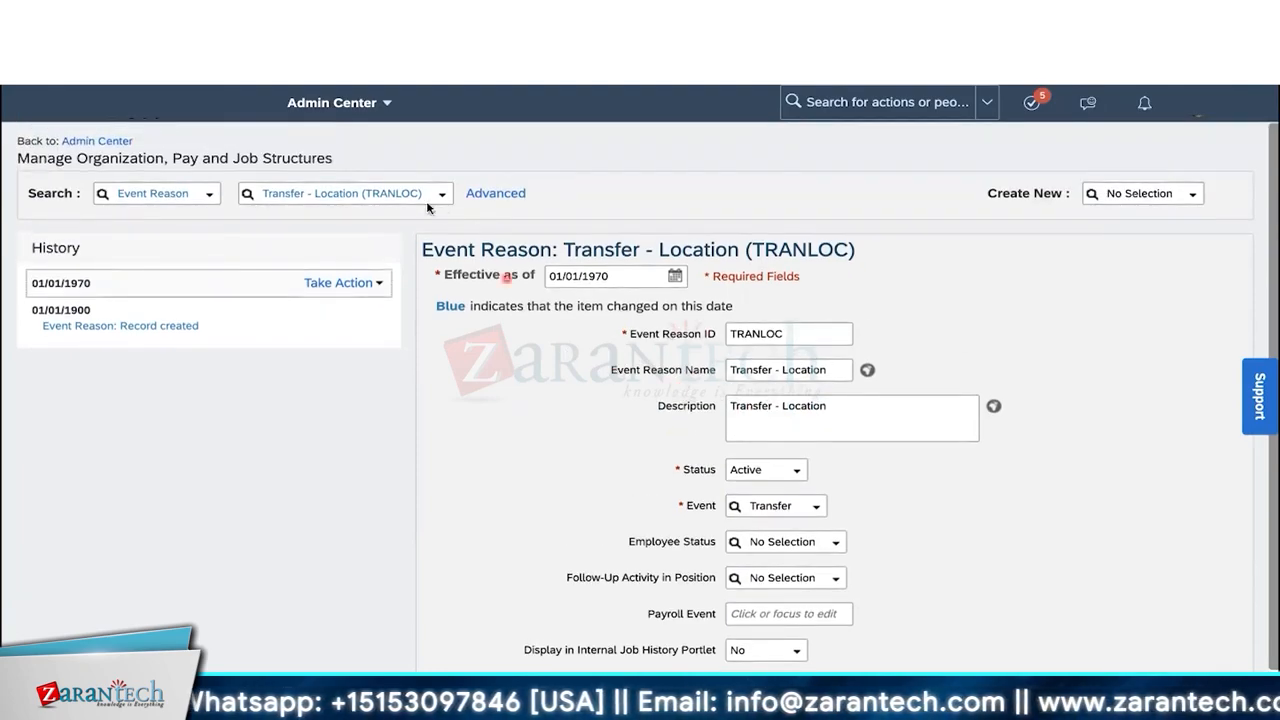
click(366, 193)
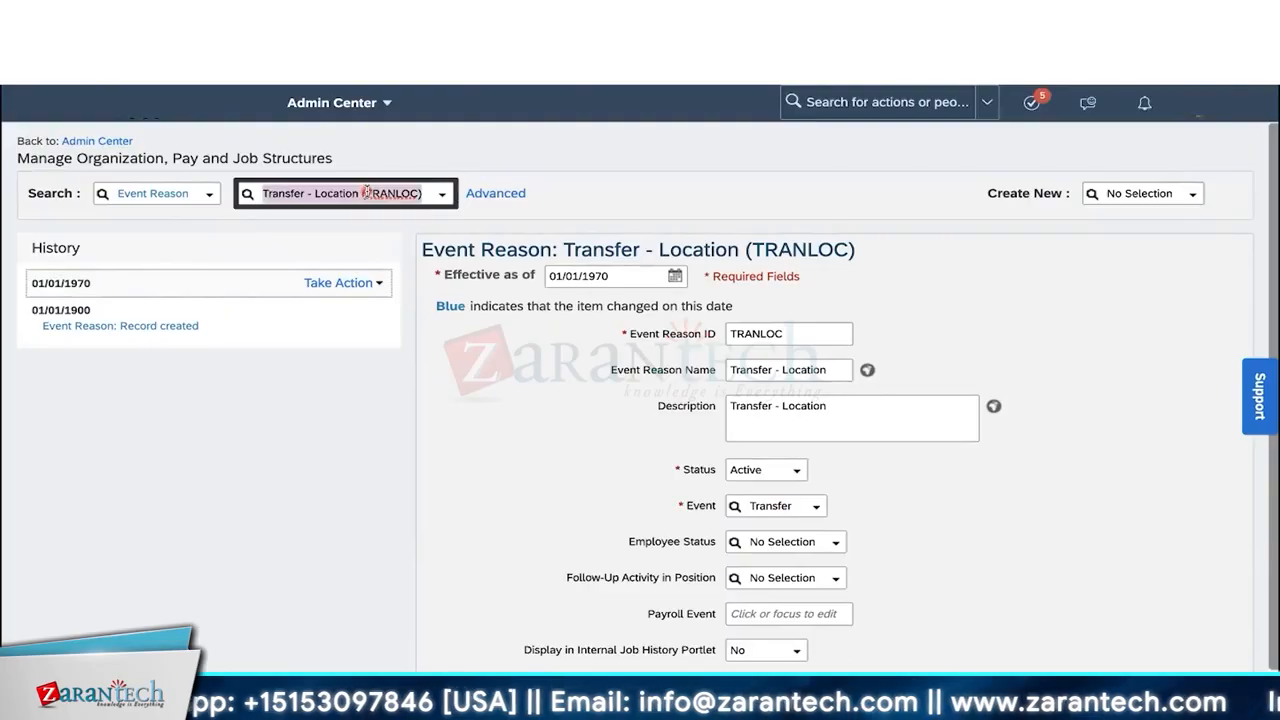
text(newhire)
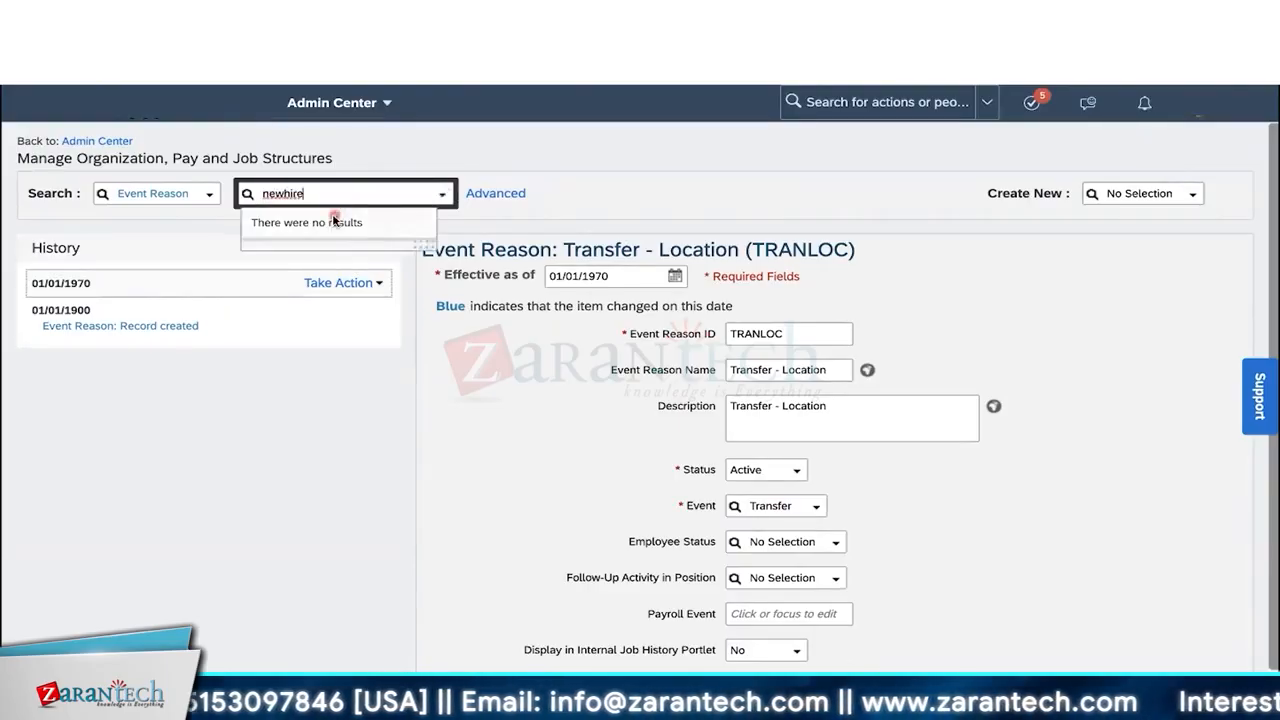
key(BackSpace)
key(BackSpace)
key(BackSpace)
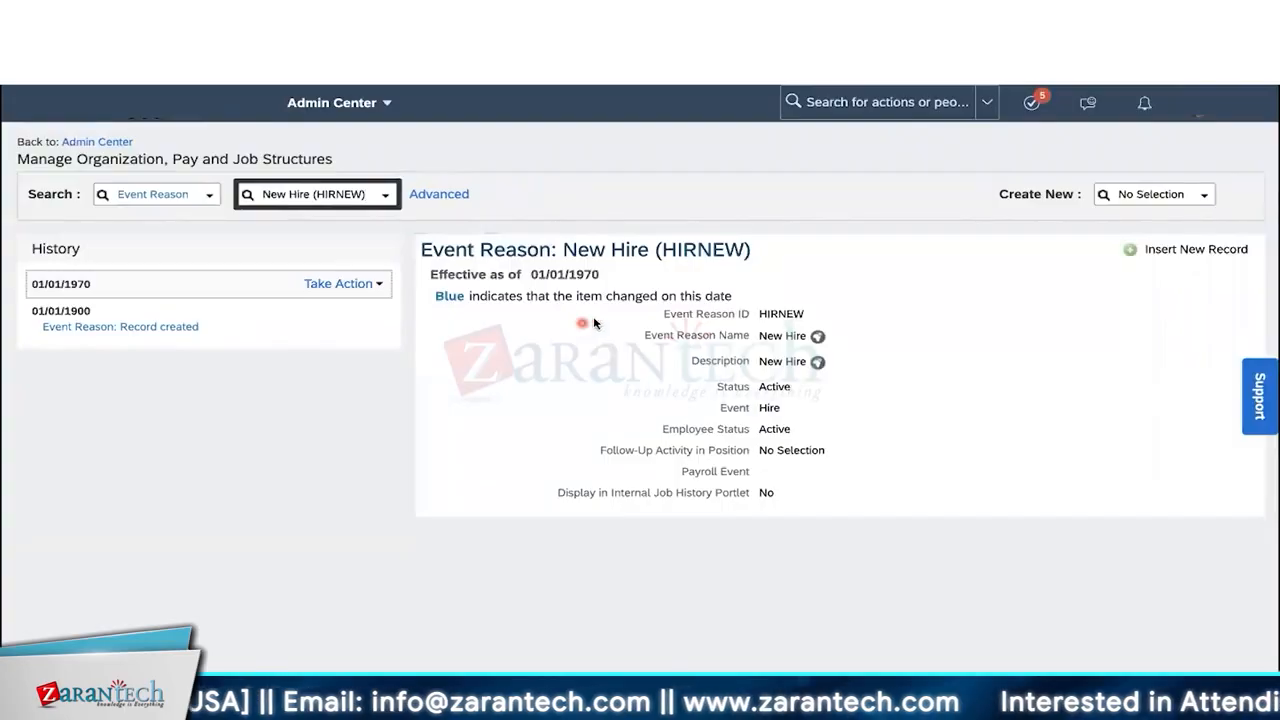
Step: Search for "resi", open Vol Resignation to Competitor (TERVCOMP), and highlight its name, description and employee status
click(324, 192)
text(resi)
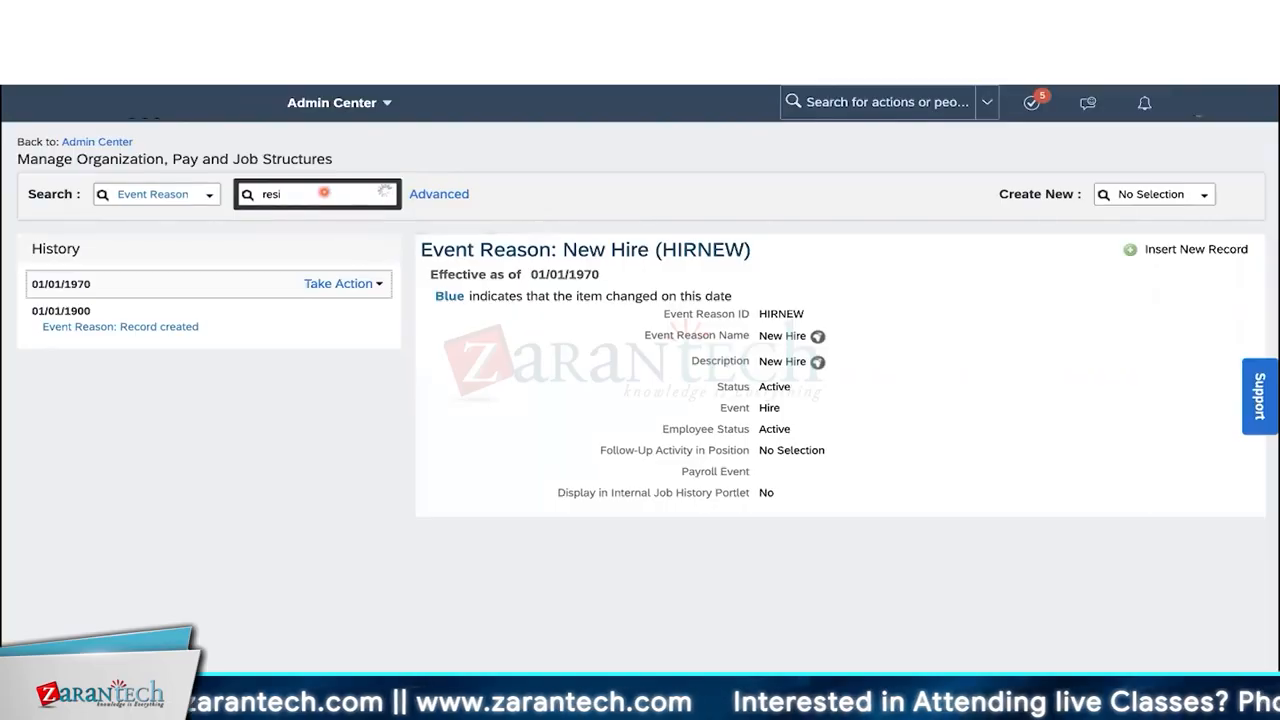
click(313, 217)
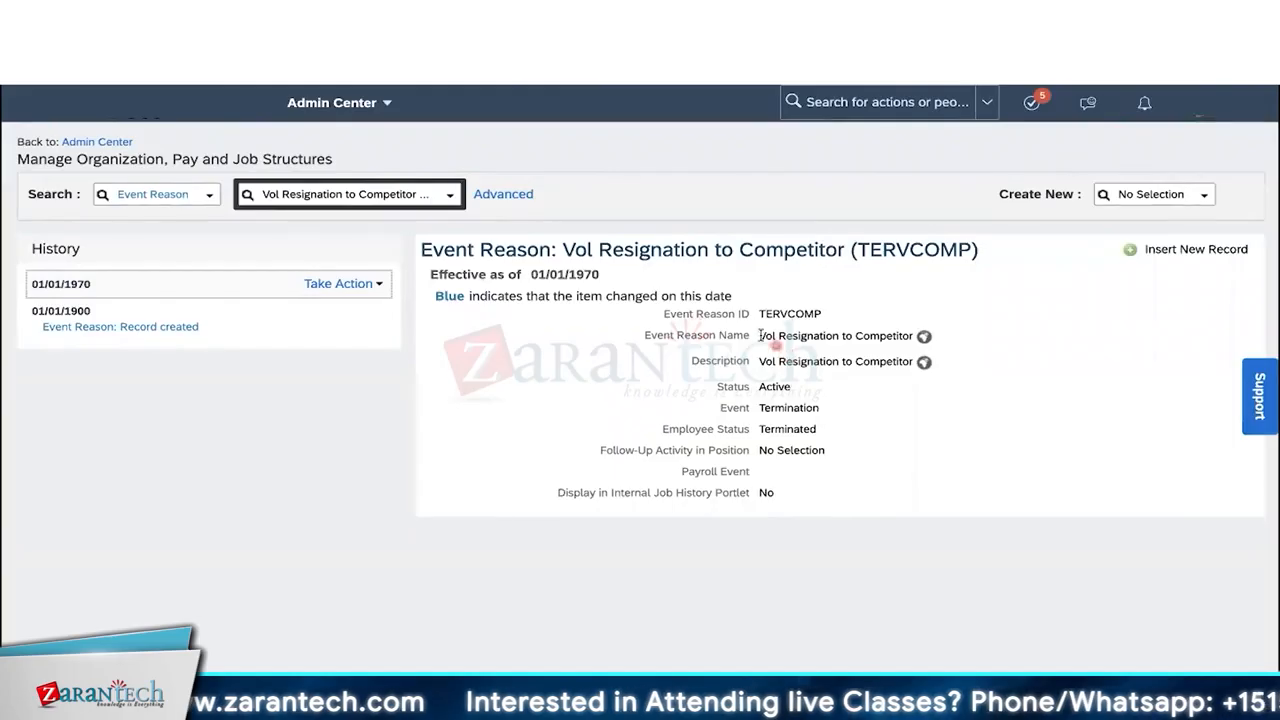
drag(760, 335, 852, 361)
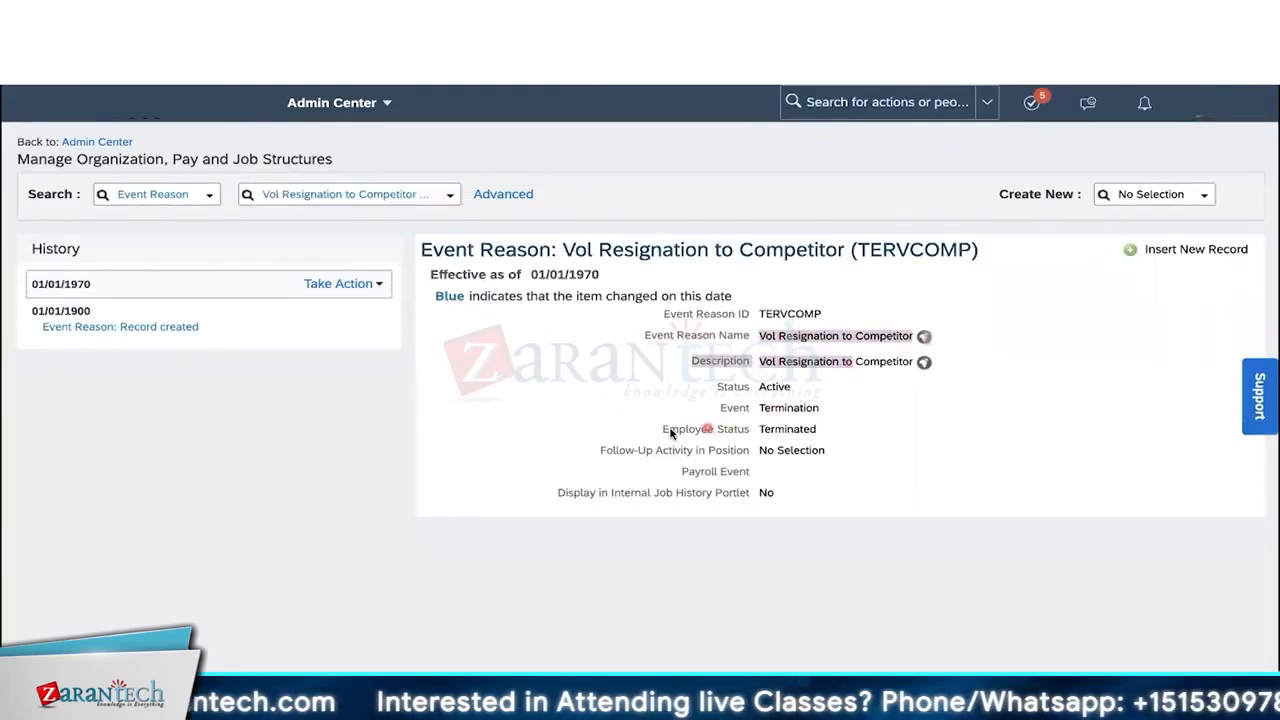
drag(663, 432, 839, 437)
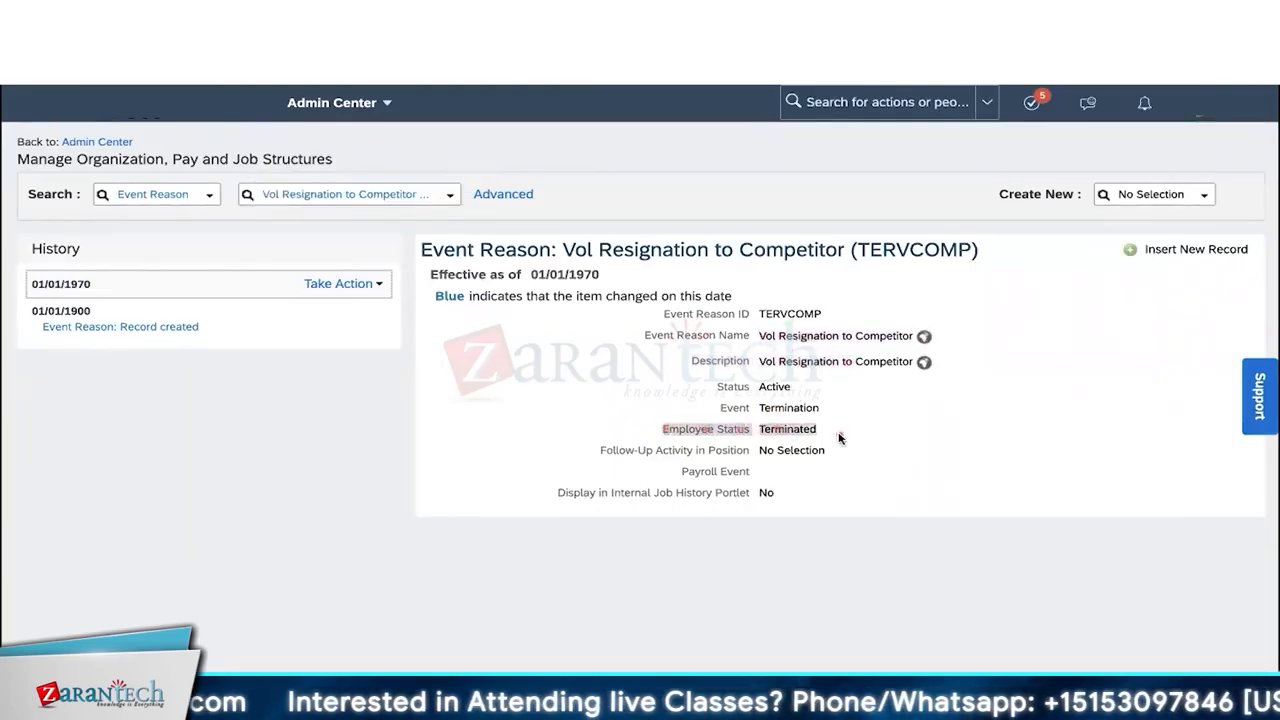
Step: Search the event reasons for "location" and reopen Transfer - Location (TRANLOC)
click(350, 197)
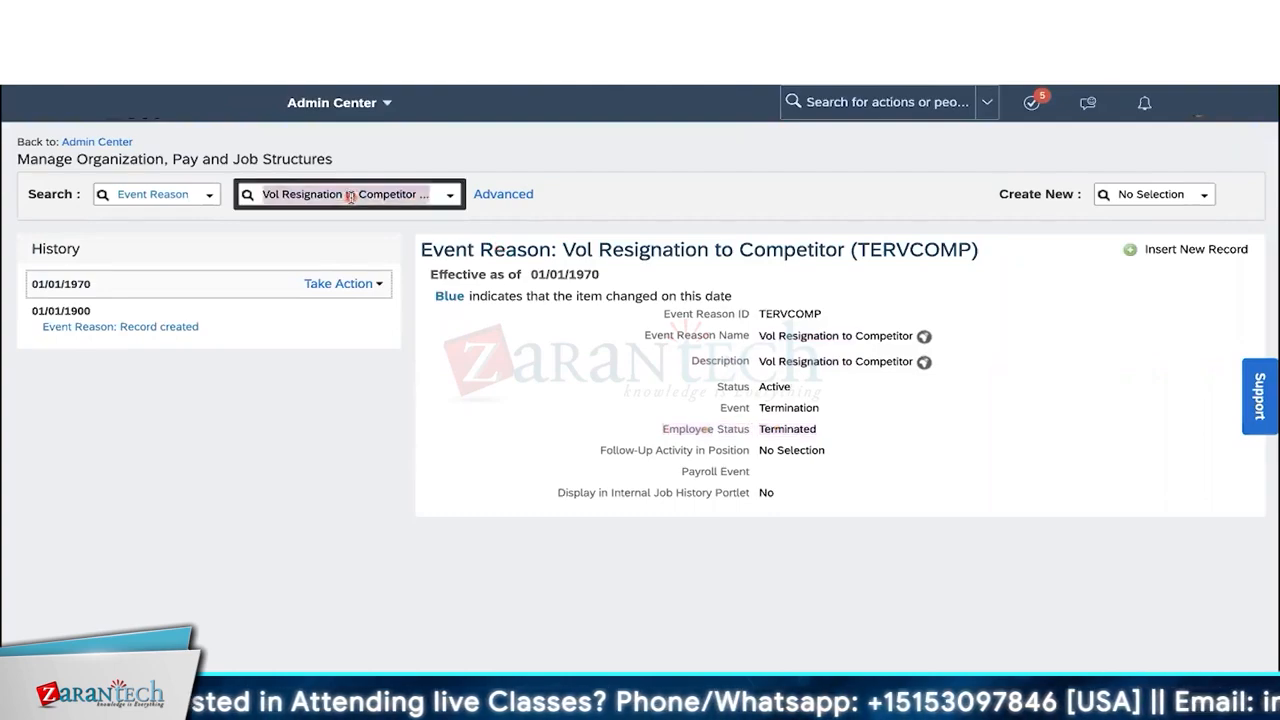
key(BackSpace)
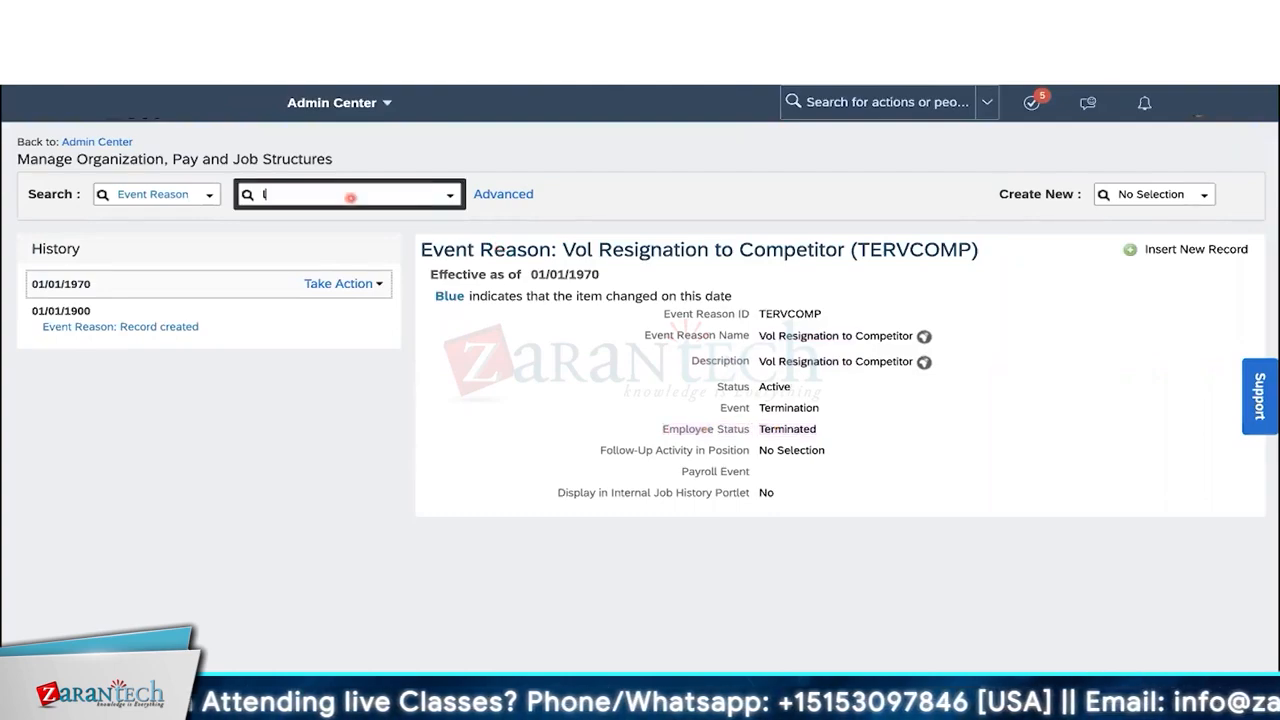
text(location)
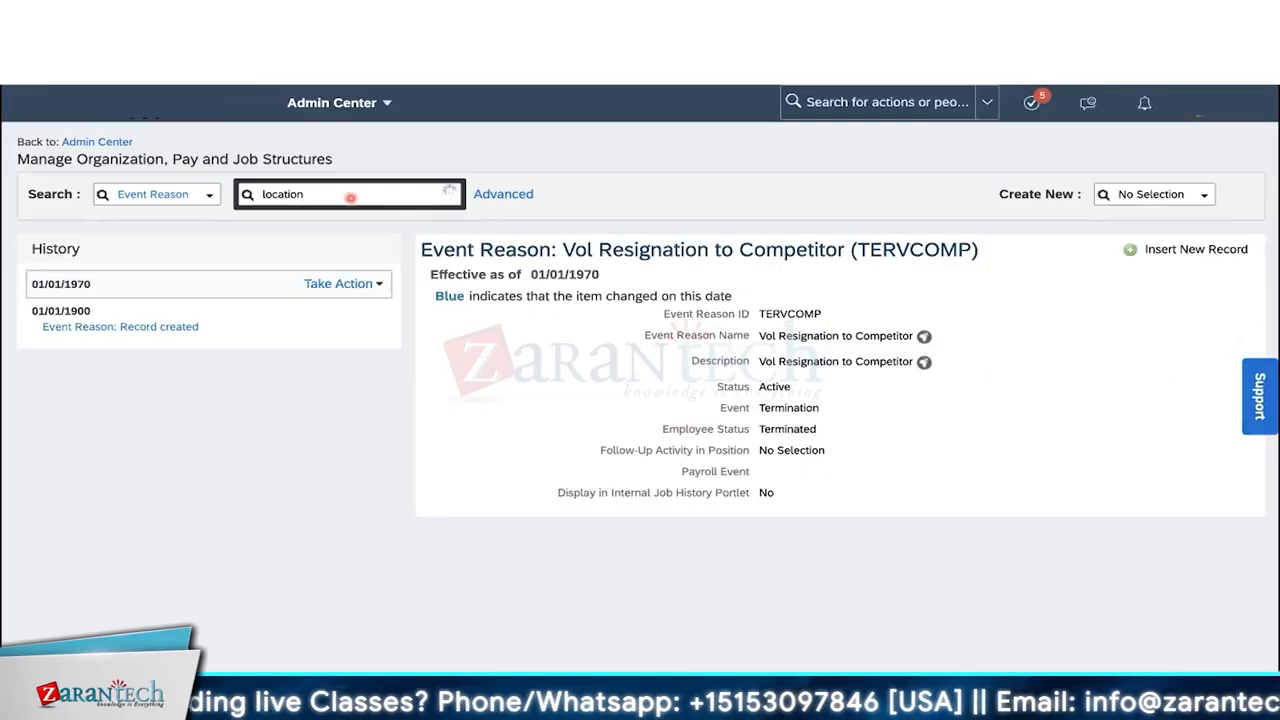
click(327, 252)
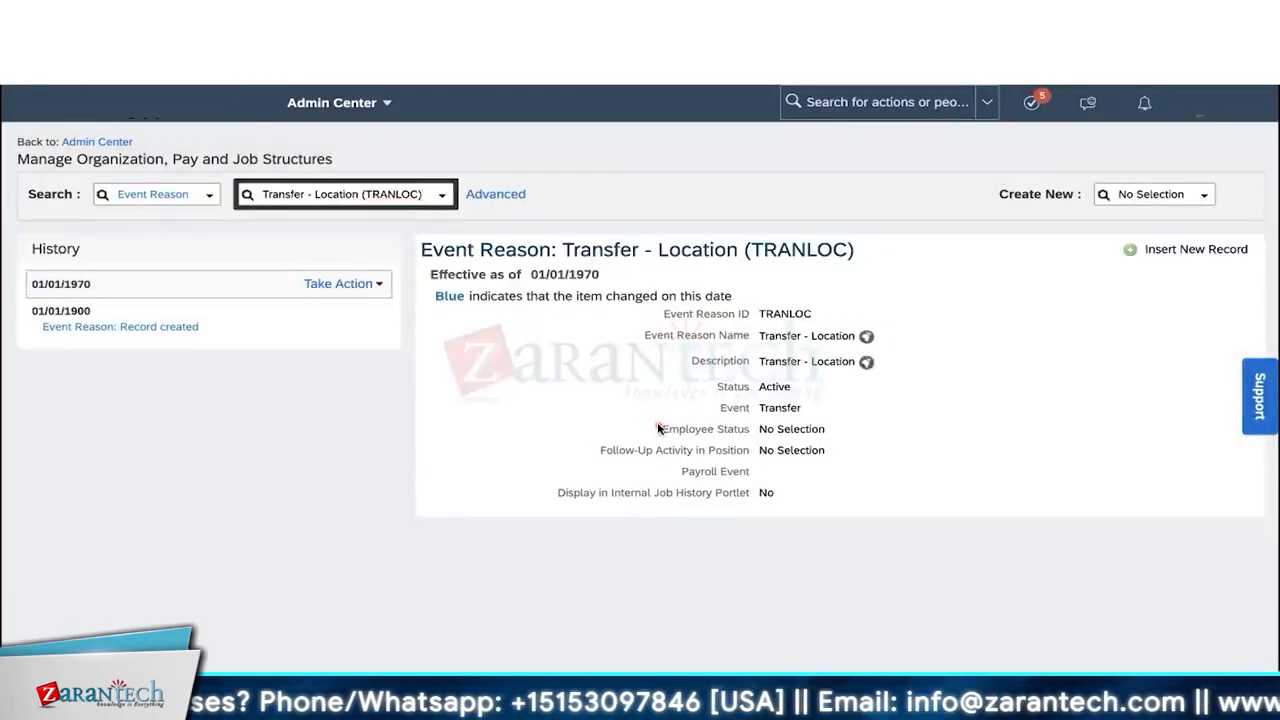
Step: Highlight the Employee Status field of the TRANLOC record, and its event reason title
drag(659, 429, 829, 434)
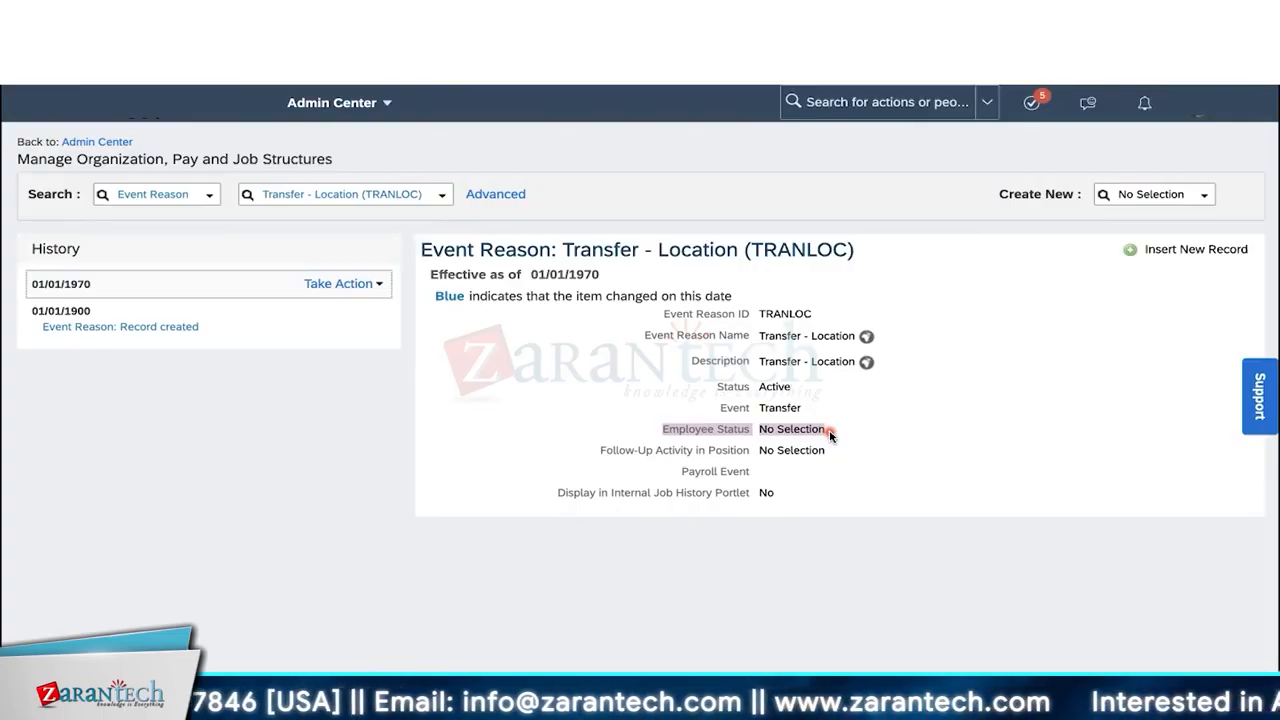
click(830, 434)
drag(668, 432, 747, 440)
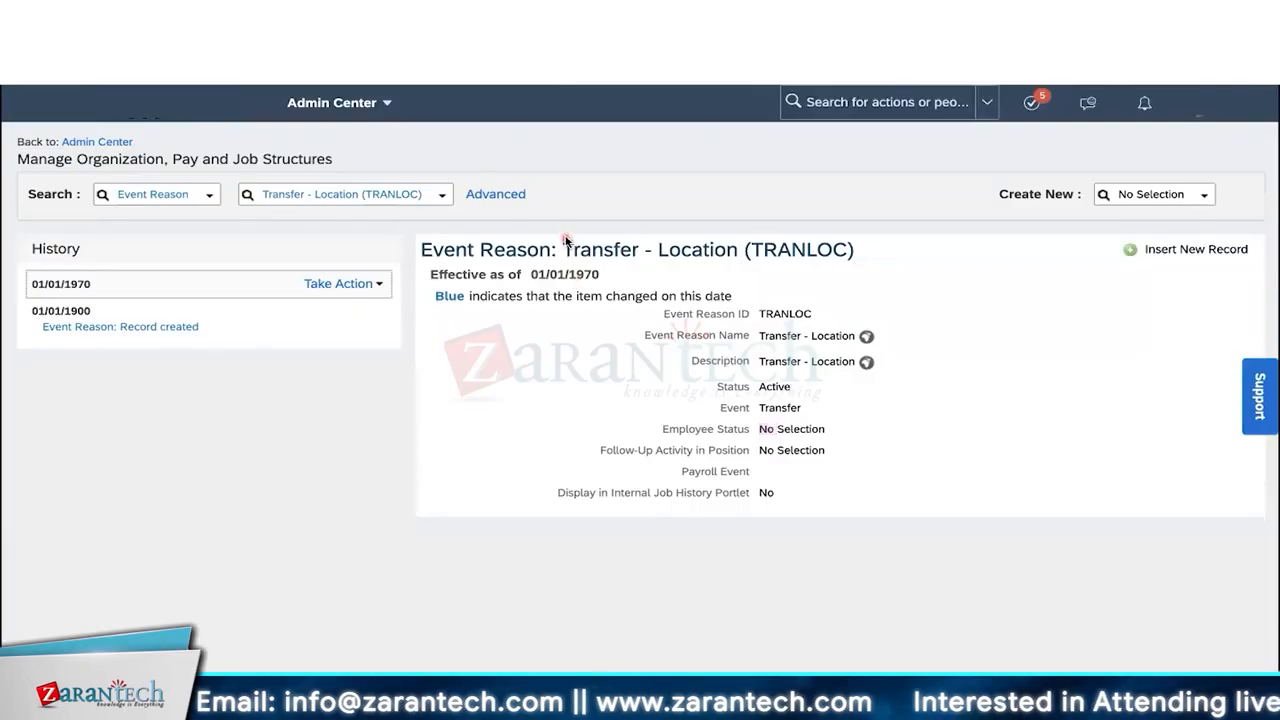
drag(421, 249, 738, 250)
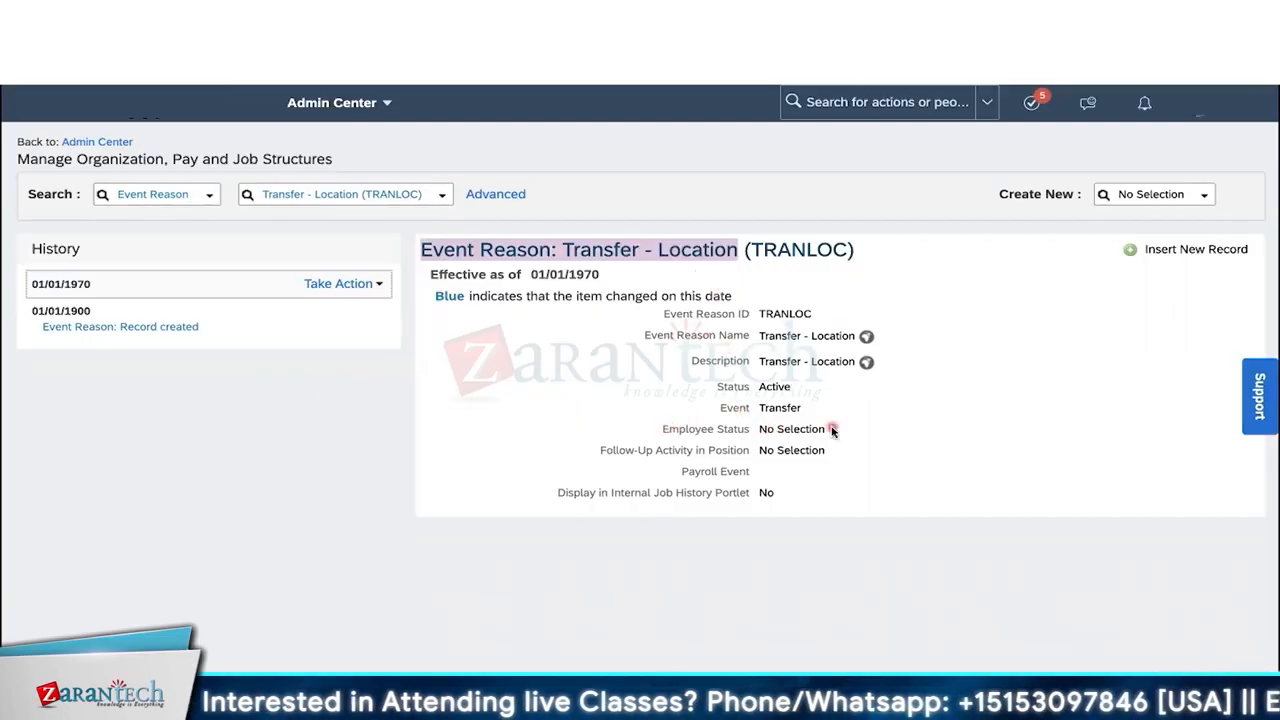
Step: Search the event reasons for "promo", open Promotion (TRANPROM), and highlight its Employee Status
click(380, 193)
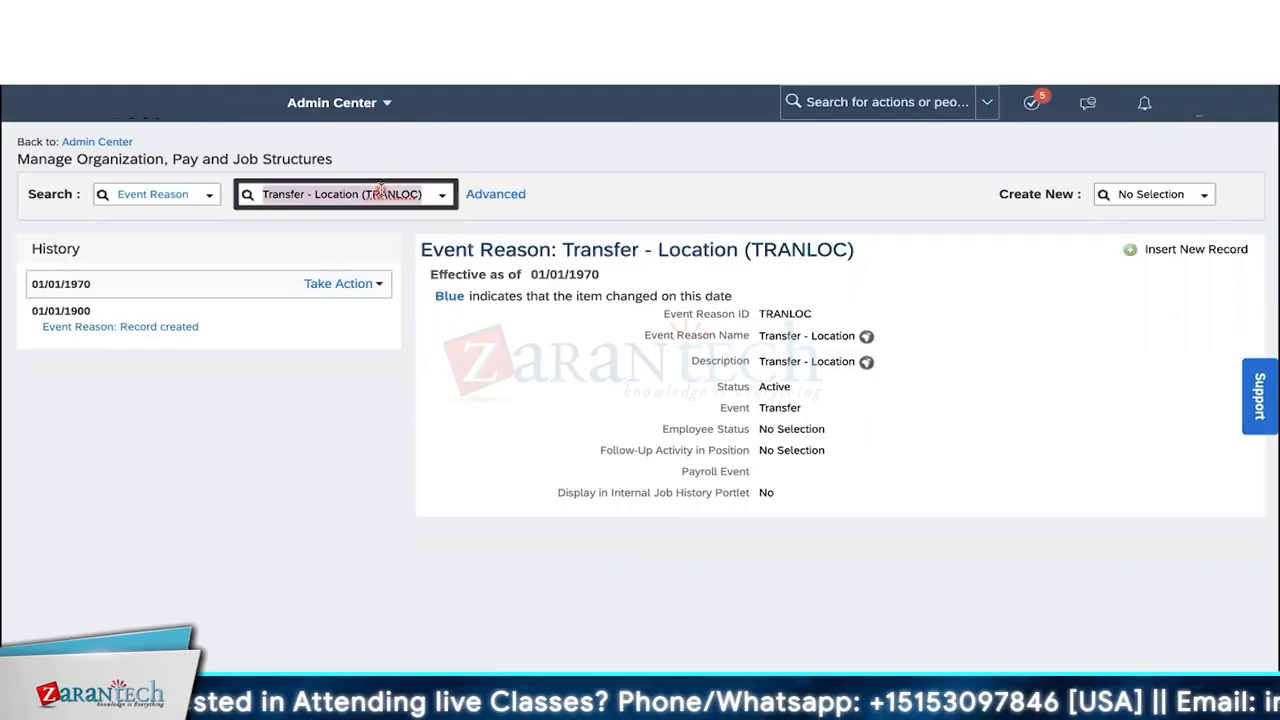
text(promo)
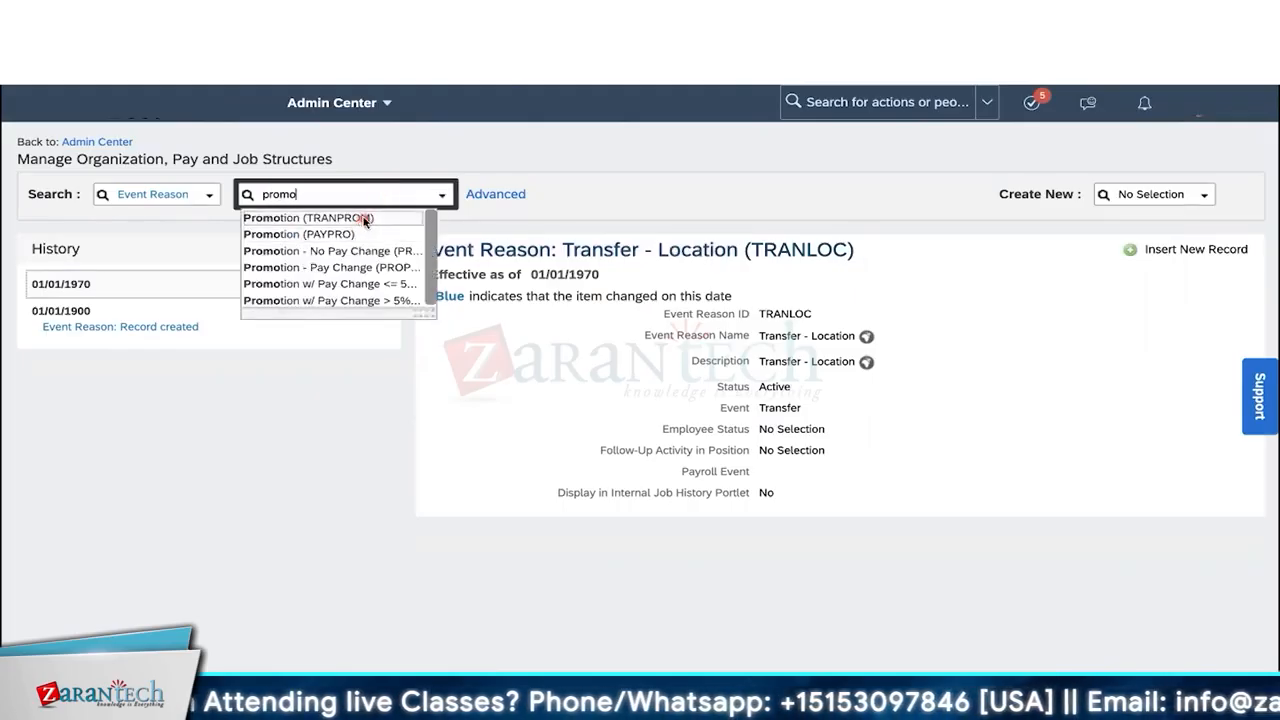
click(365, 218)
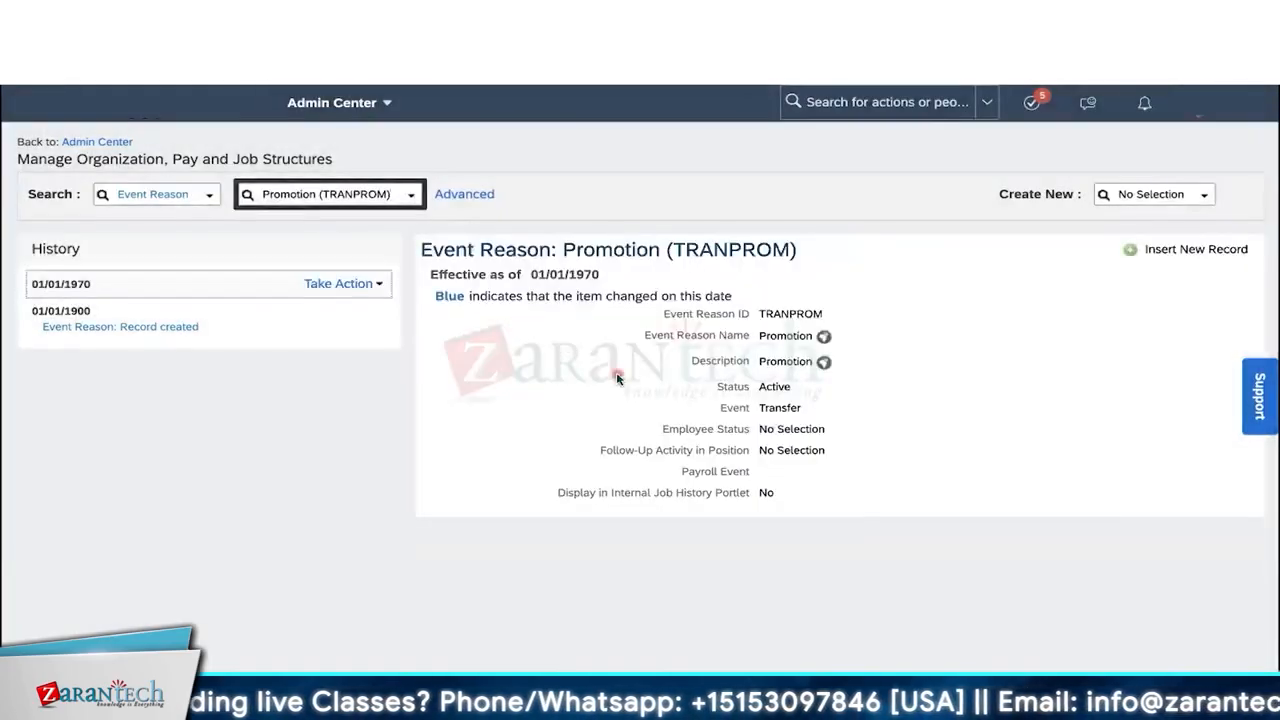
click(797, 430)
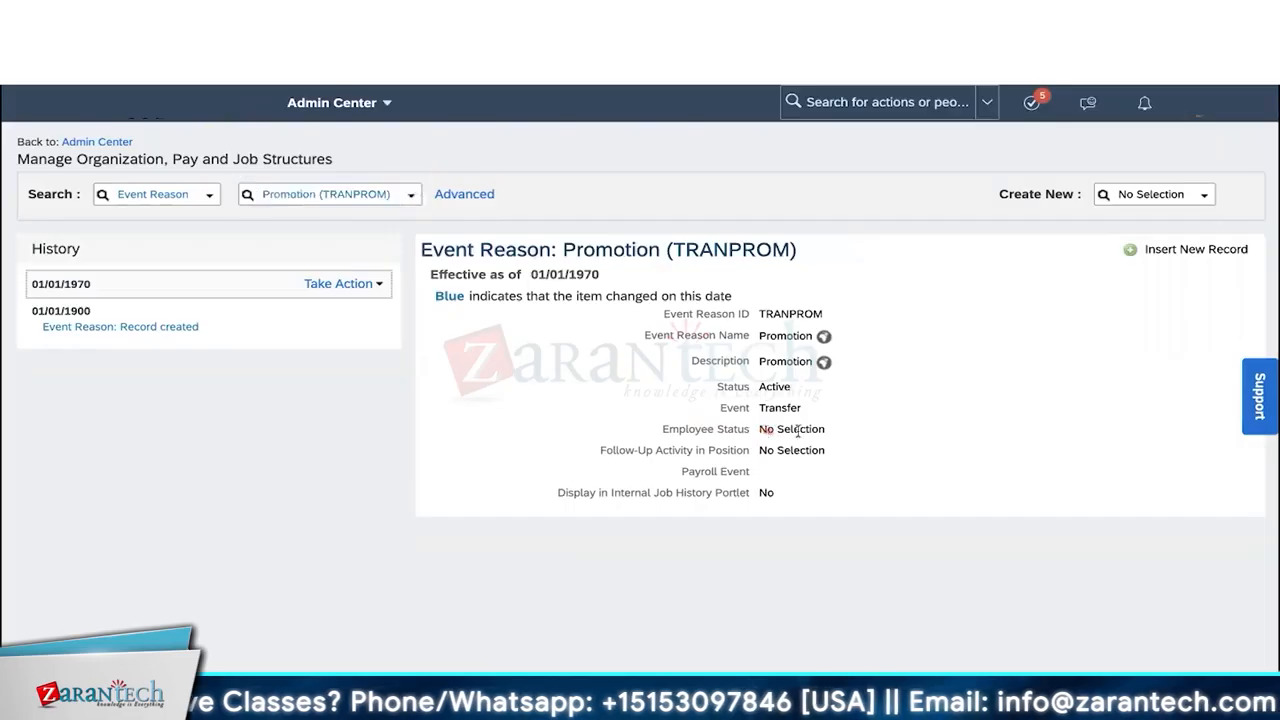
drag(797, 430, 828, 436)
Step: Search the event reasons for "sus", open Suspension (SUSDISCP), and highlight its Employee Status
click(343, 195)
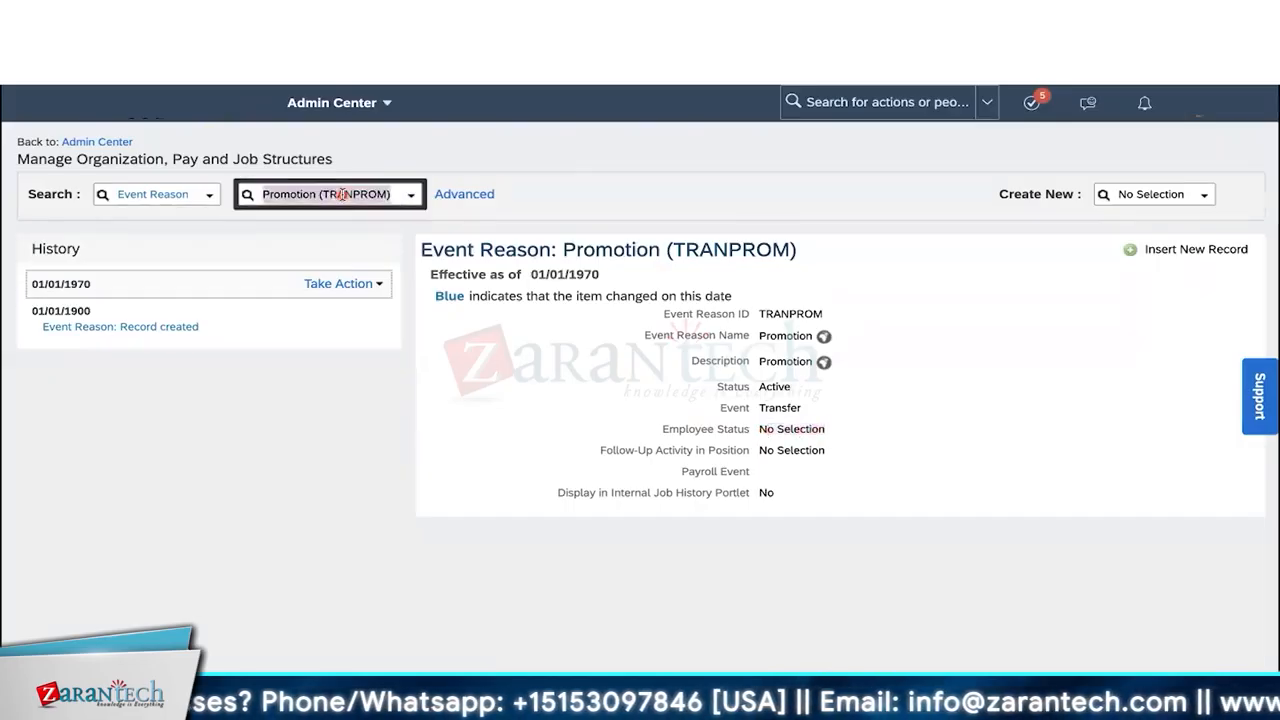
text(sus)
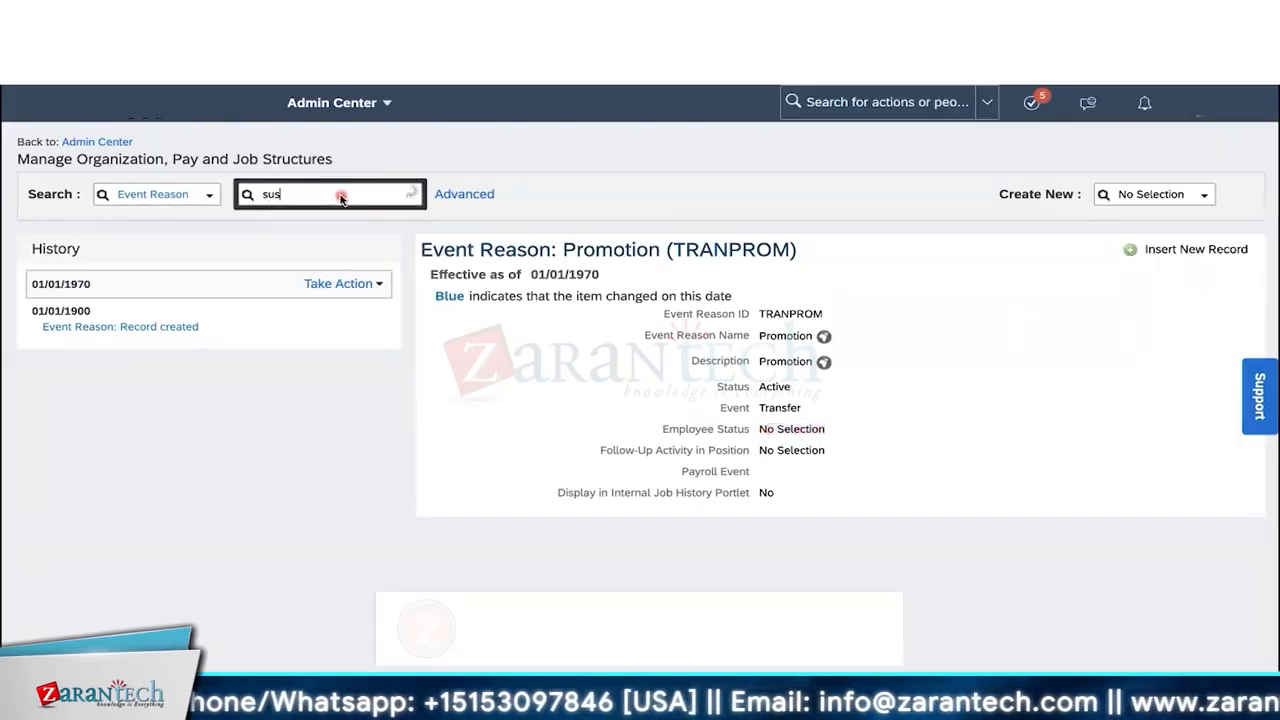
click(323, 234)
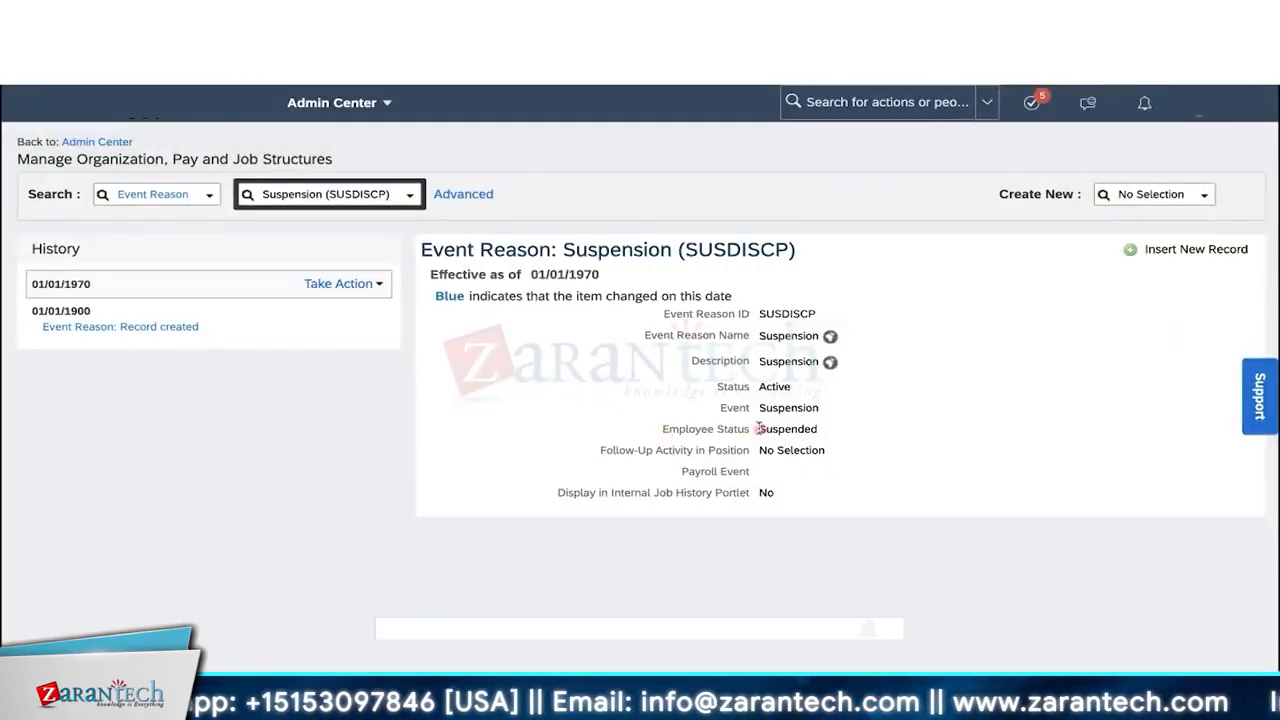
drag(758, 430, 834, 438)
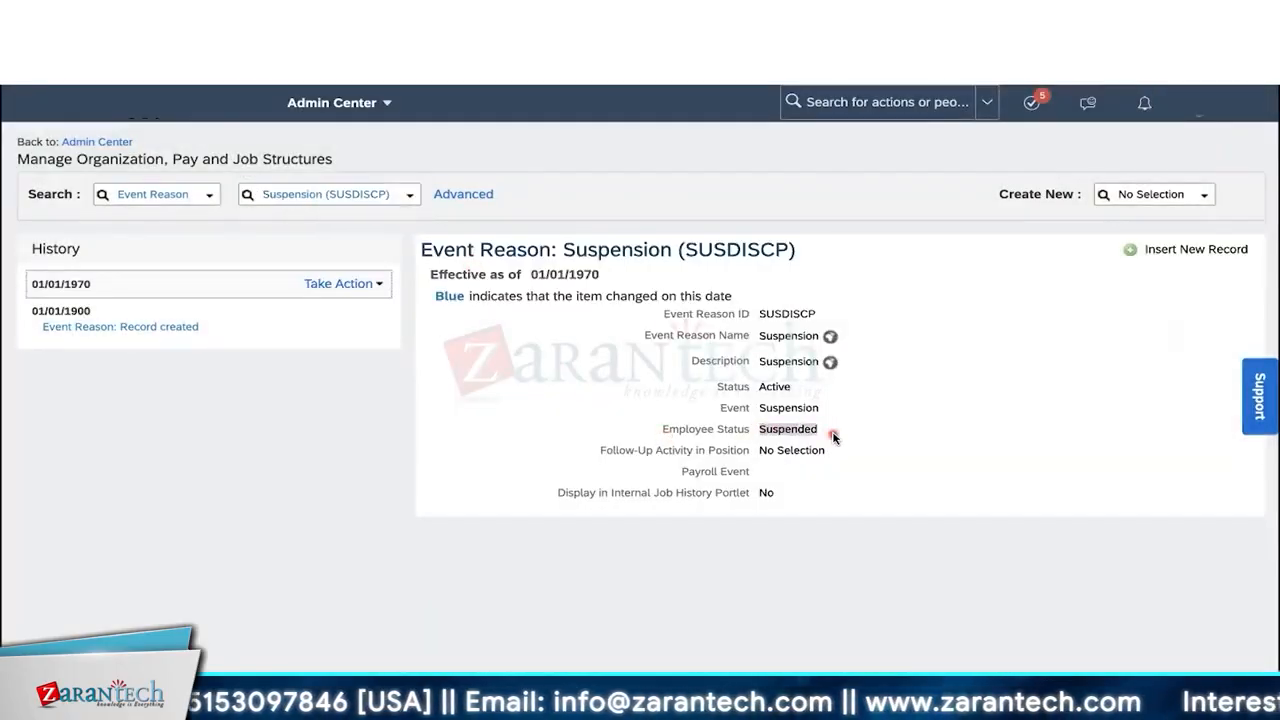
Step: Search the event reasons for "termi", open Inv Termination - Insubordinate (TERIINSB), and point out its Employee Status
click(352, 196)
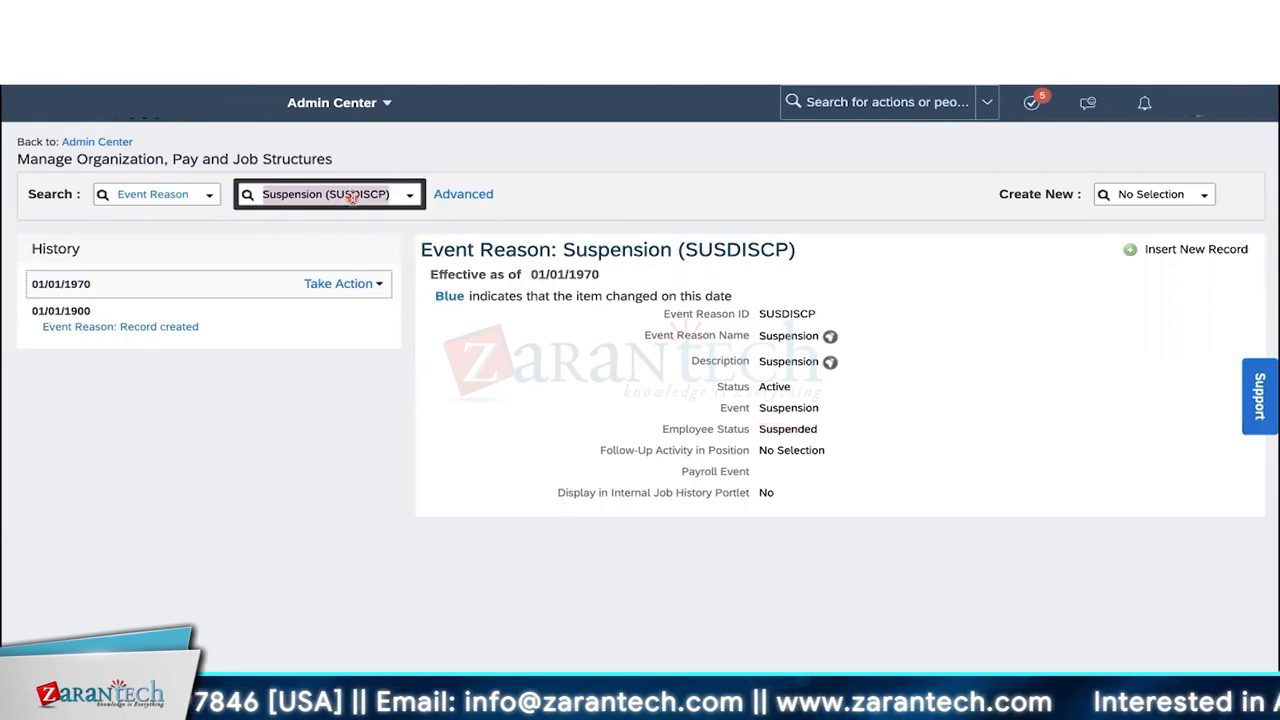
text(termi)
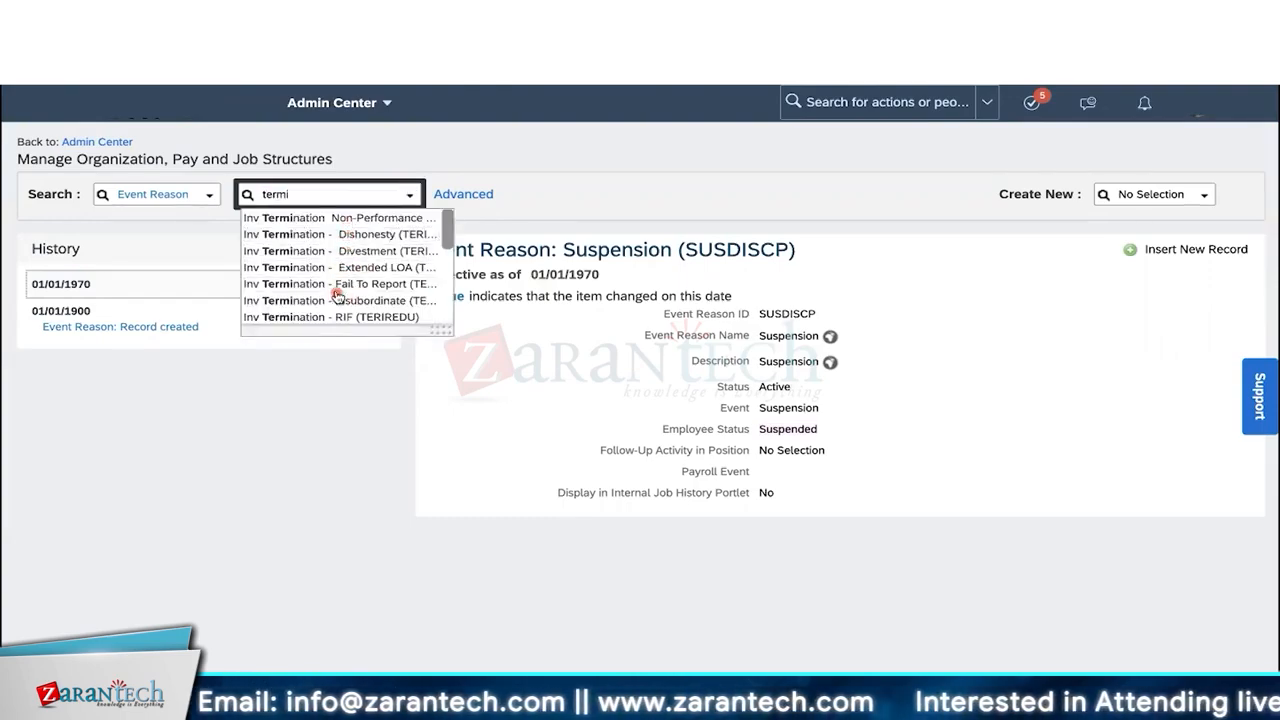
click(332, 300)
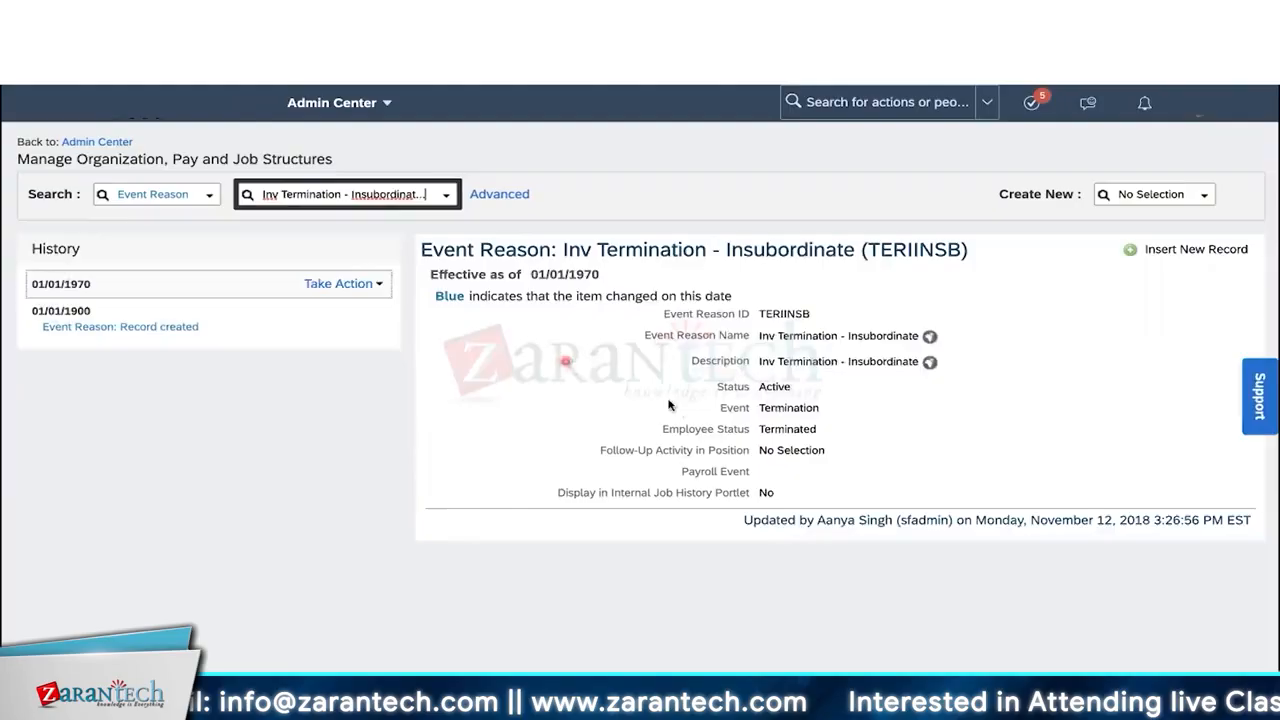
click(762, 429)
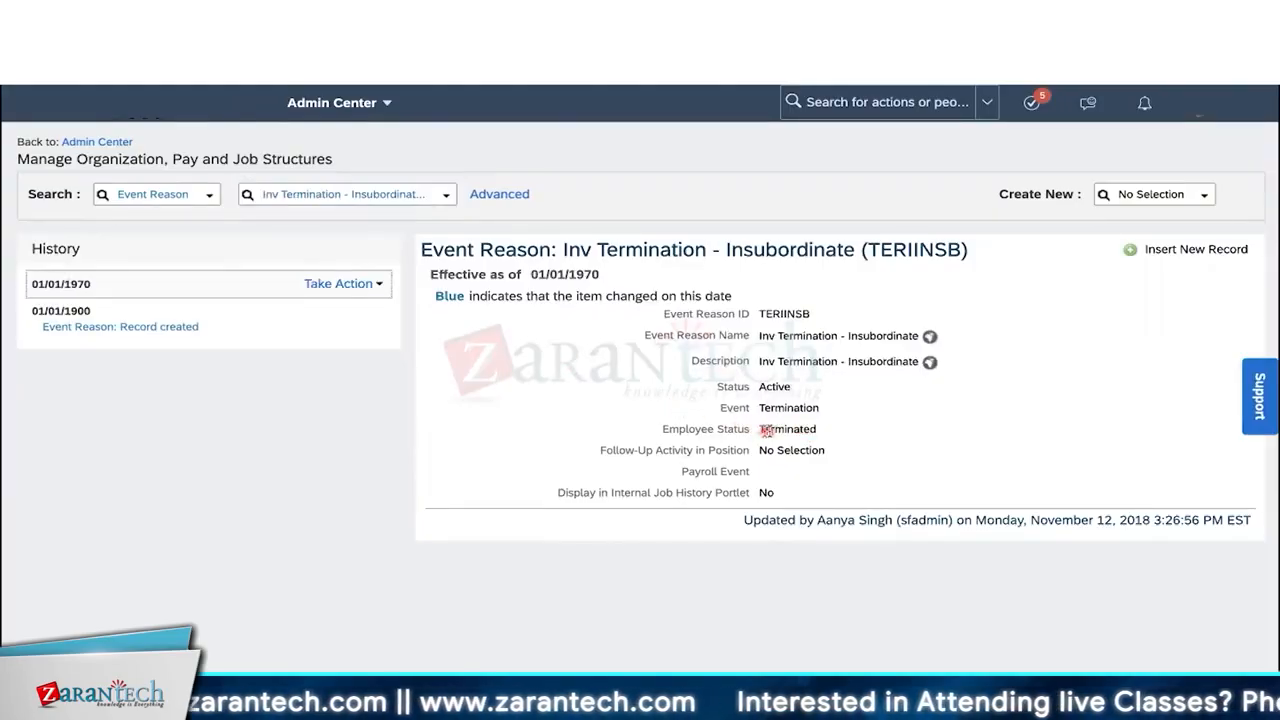
Step: Search the event reasons for "return" and open Return From Leave (RETLEAVE)
click(352, 196)
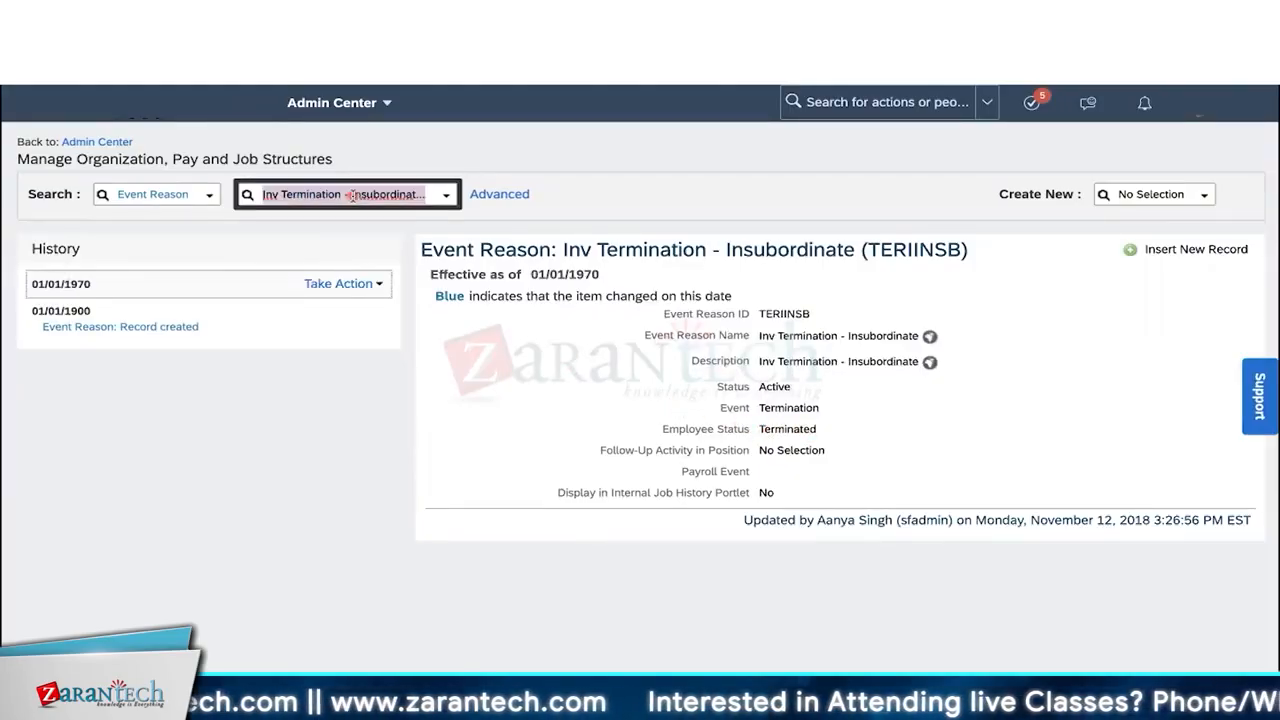
text(return)
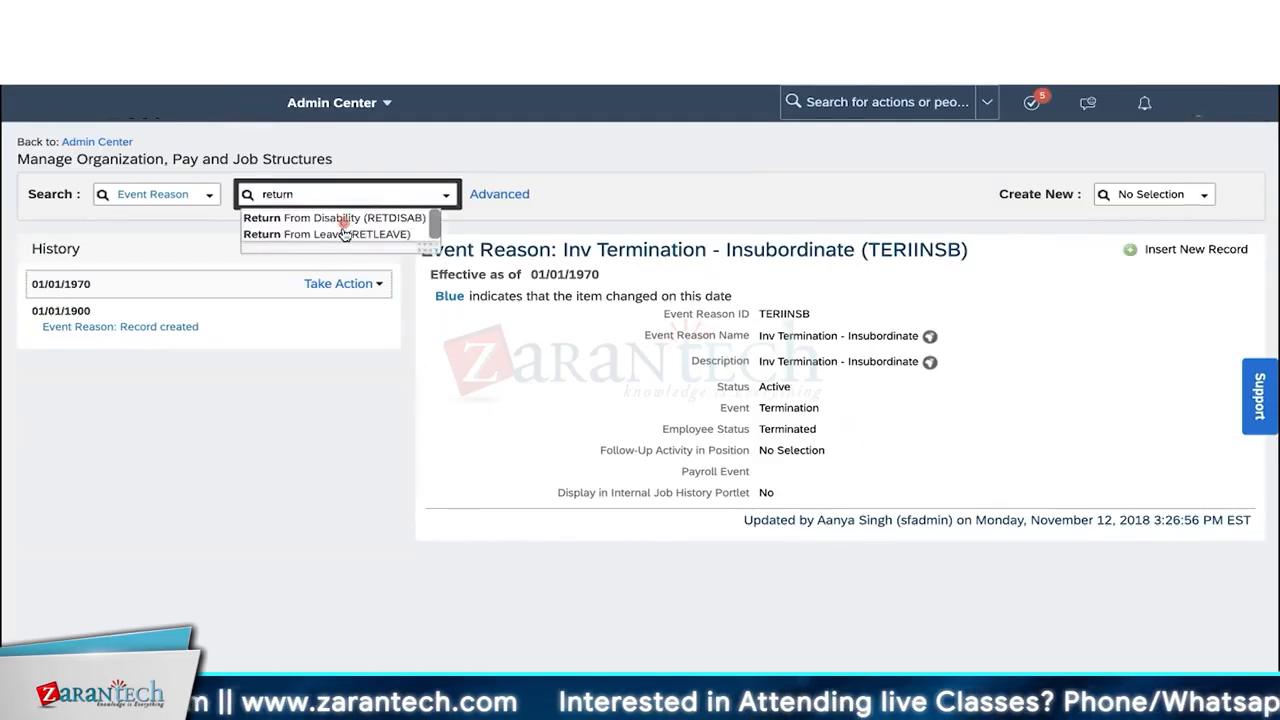
click(346, 231)
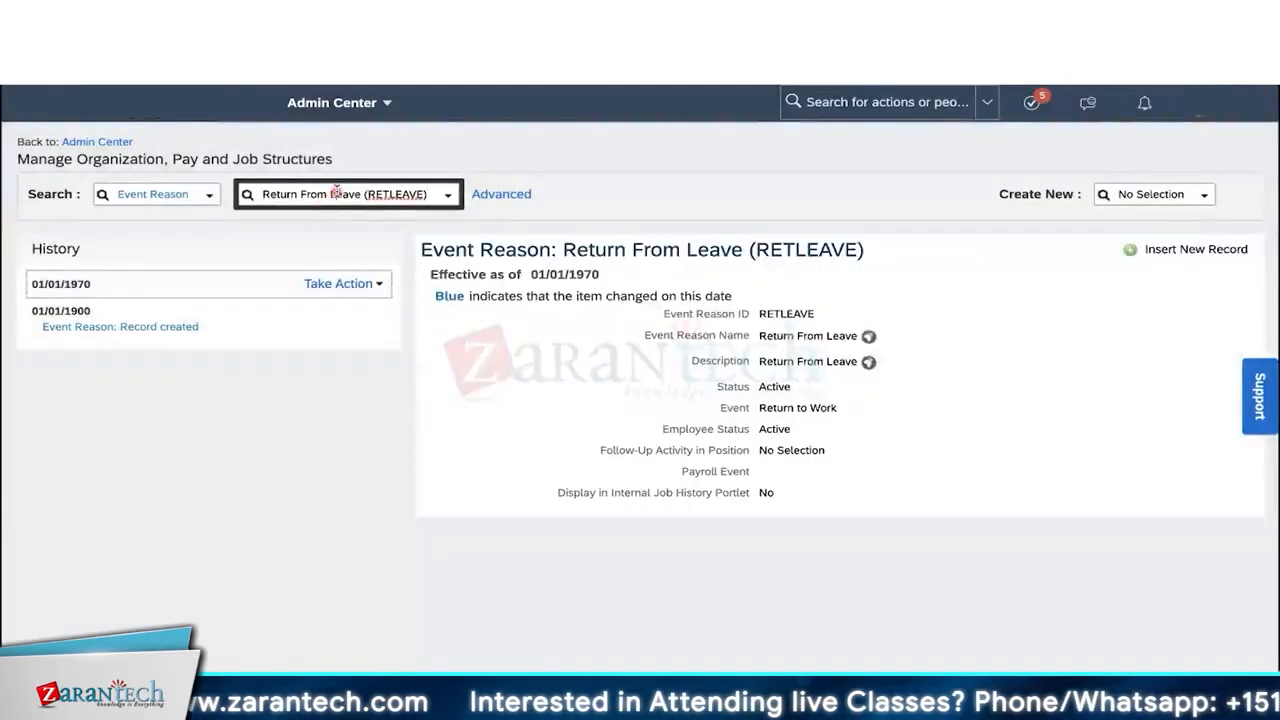
Step: Search the event reasons for "sus", open Recall from Suspension/Layoff (RECREC), and highlight its Employee Status
click(336, 192)
text(ses)
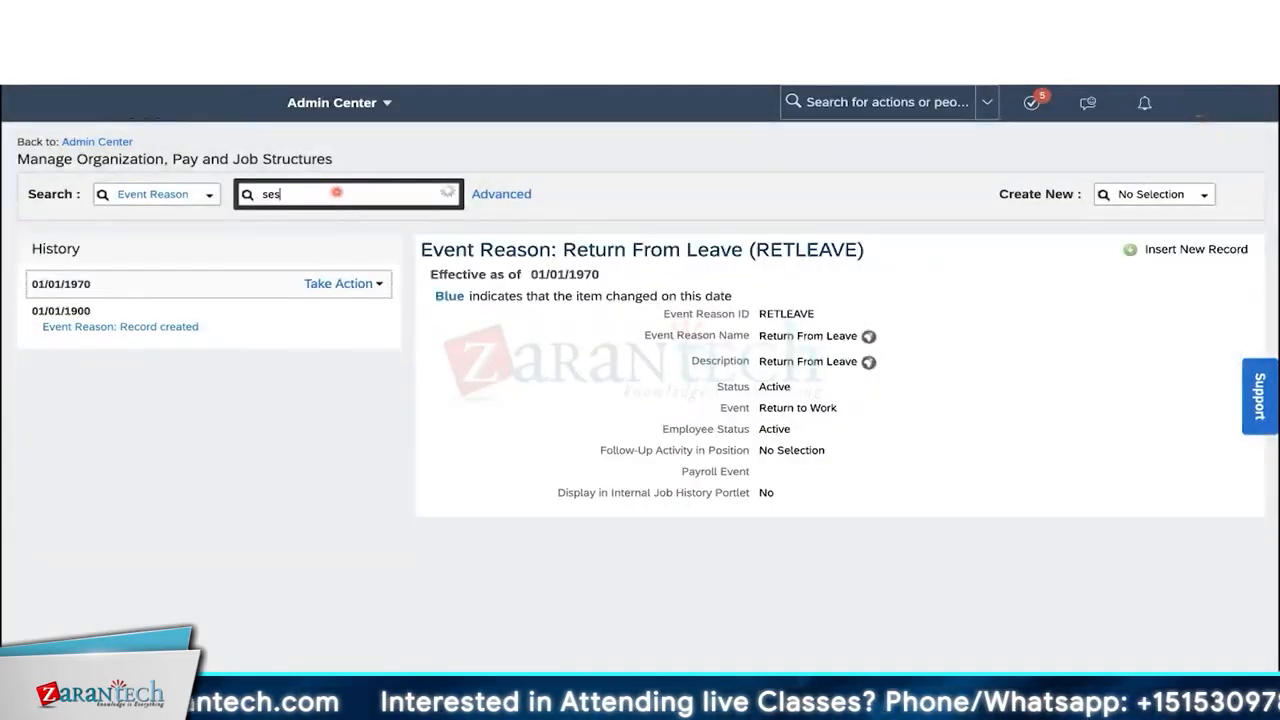
key(BackSpace)
key(BackSpace)
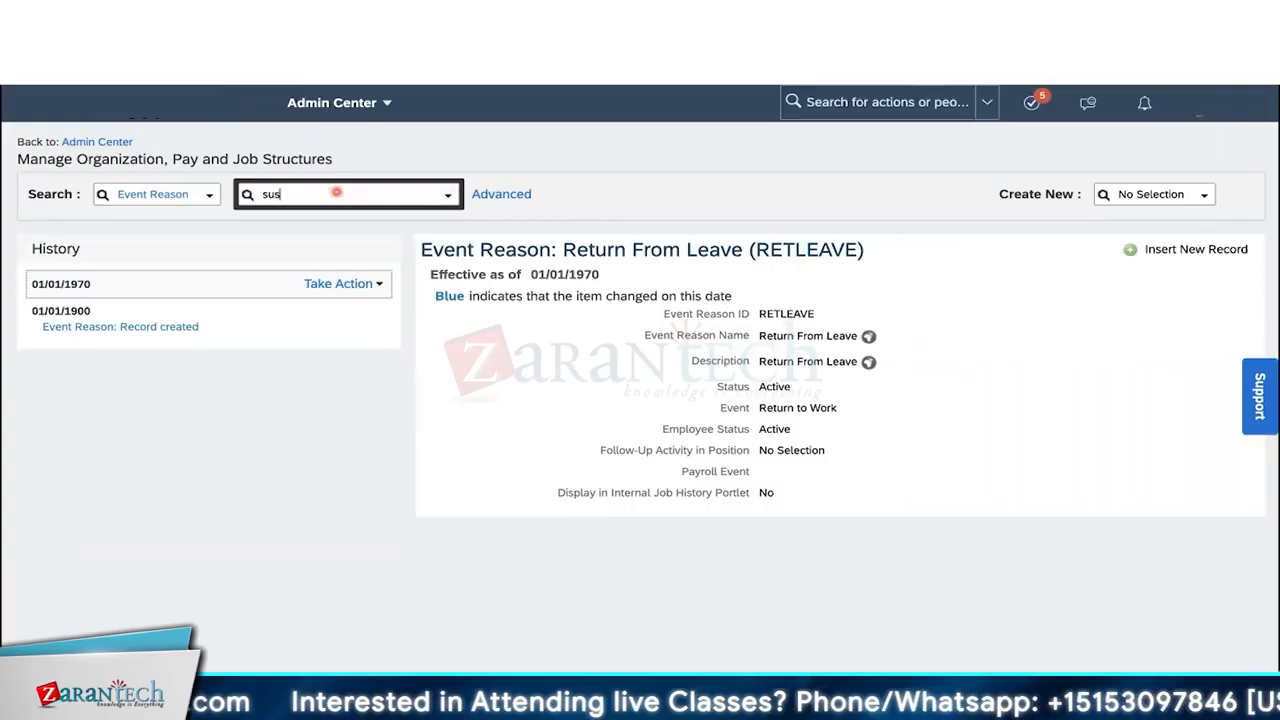
click(334, 219)
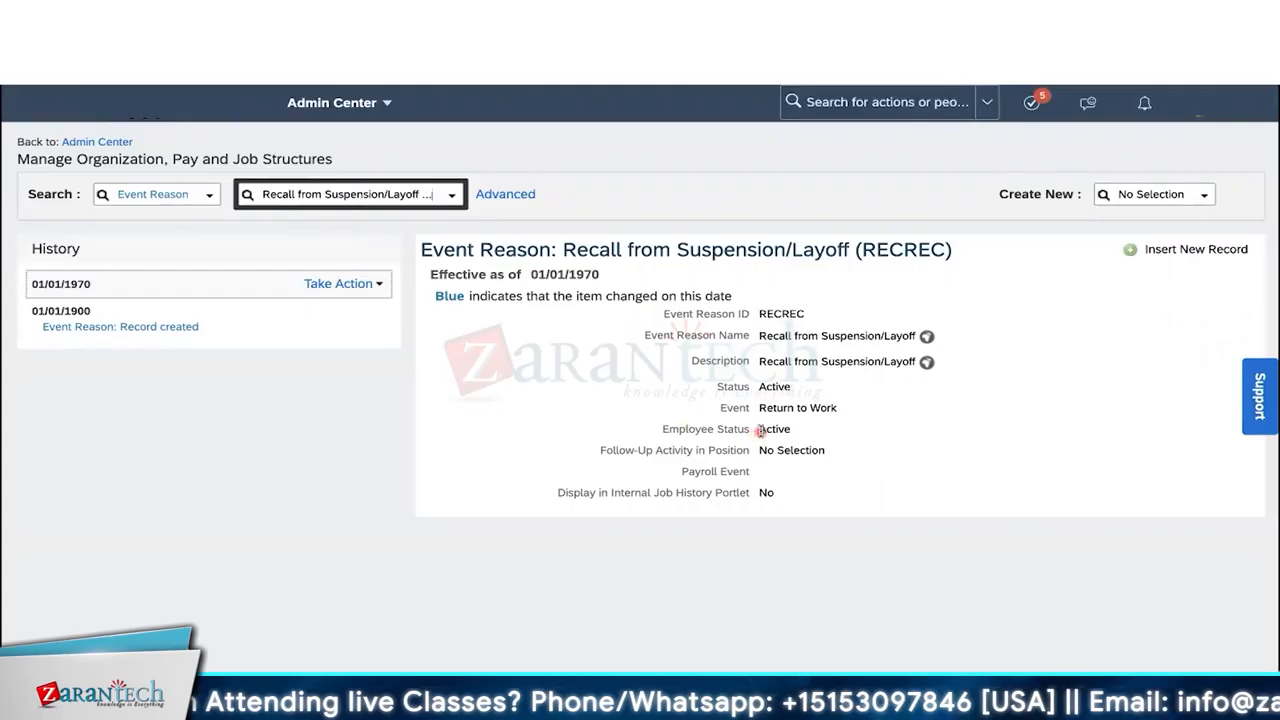
drag(760, 430, 799, 433)
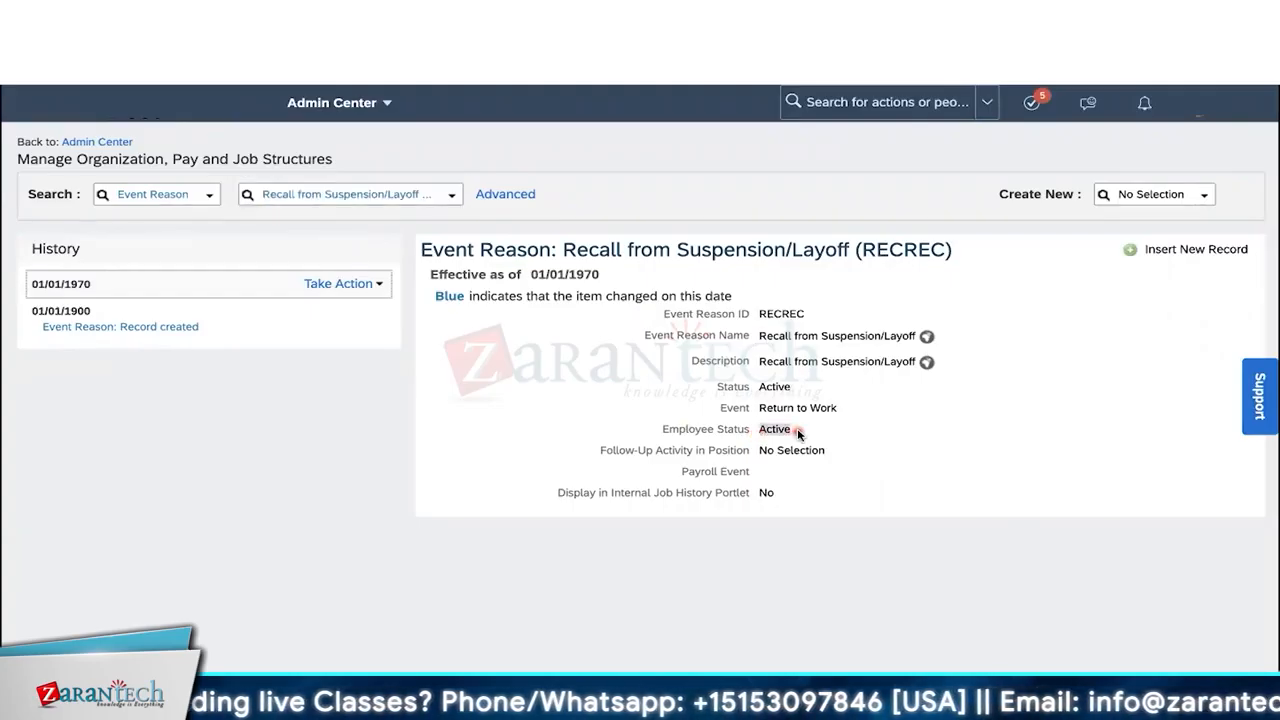
click(798, 434)
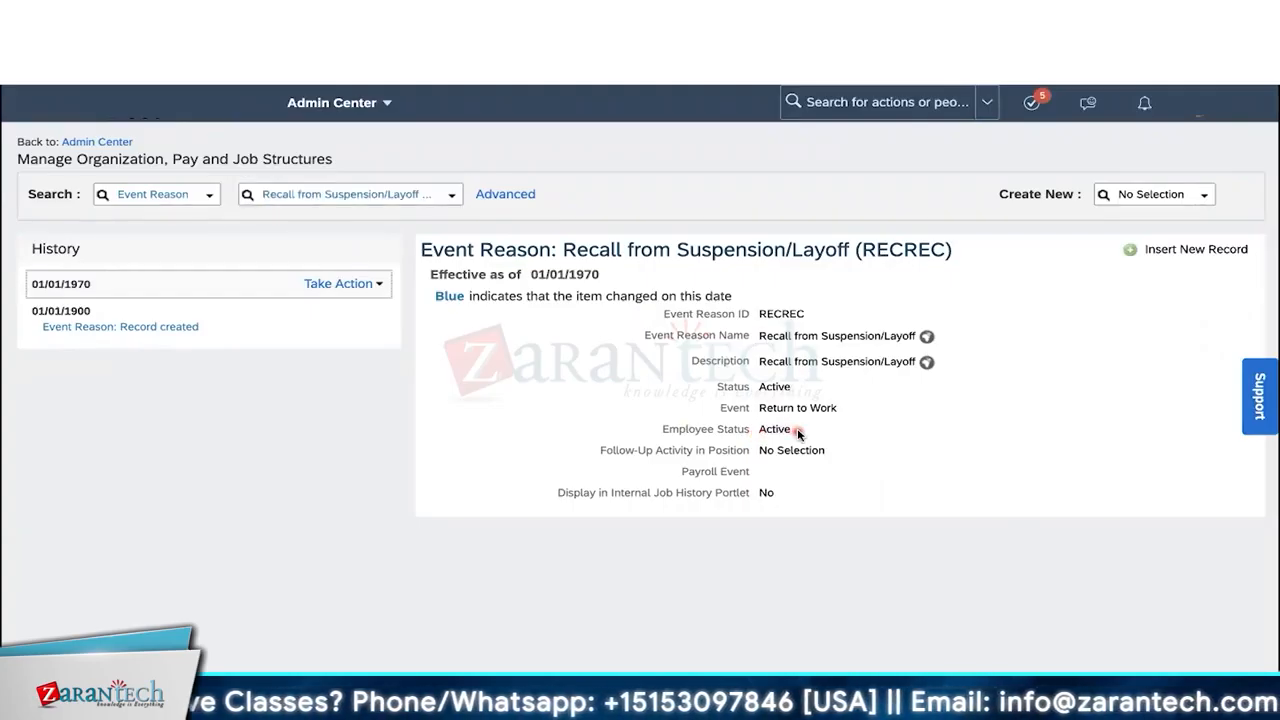
drag(798, 434, 760, 430)
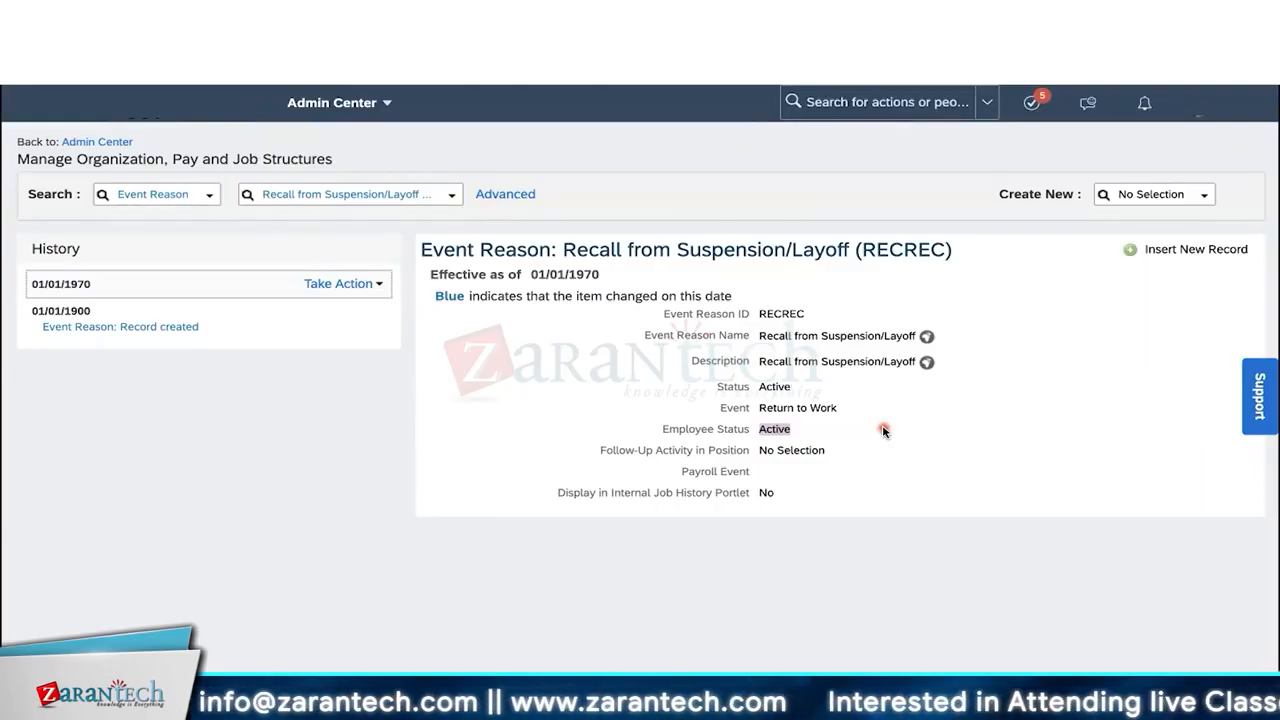
click(878, 429)
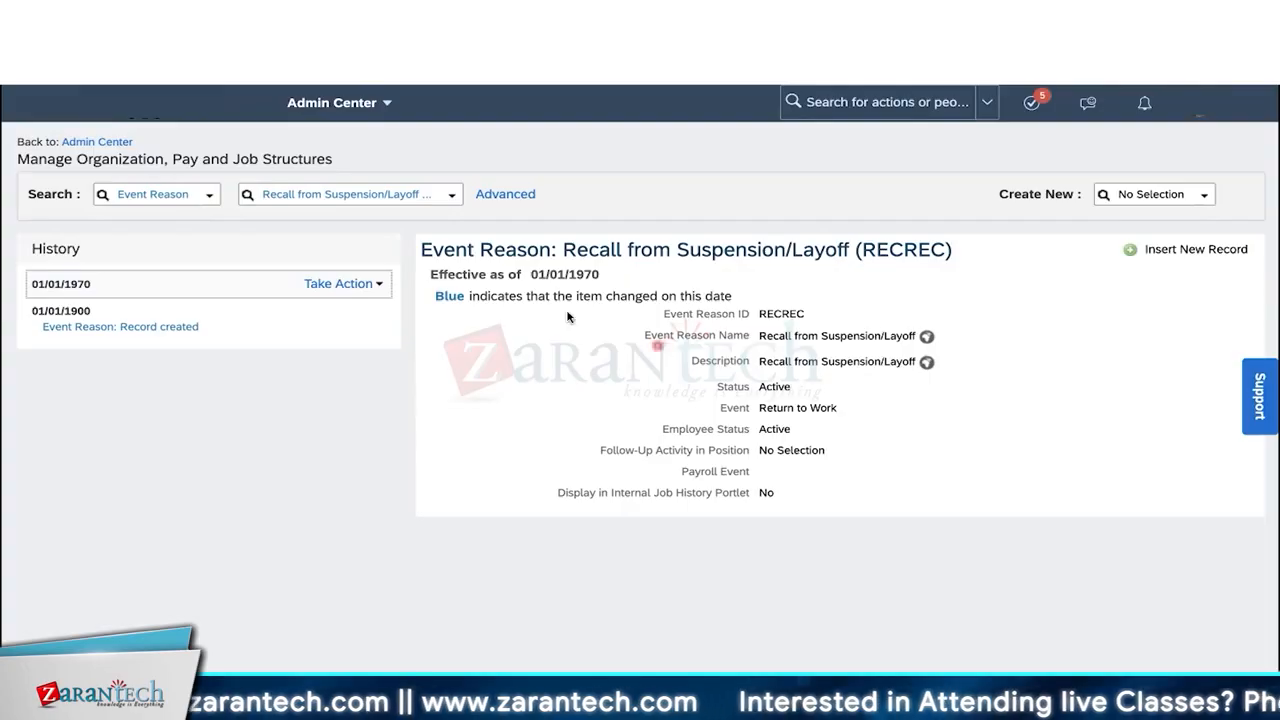
Step: Highlight the RECREC fields from effective date through Employee Status, and those from Follow-Up Activity in Position through Display in Internal Job History Portlet
drag(535, 274, 795, 435)
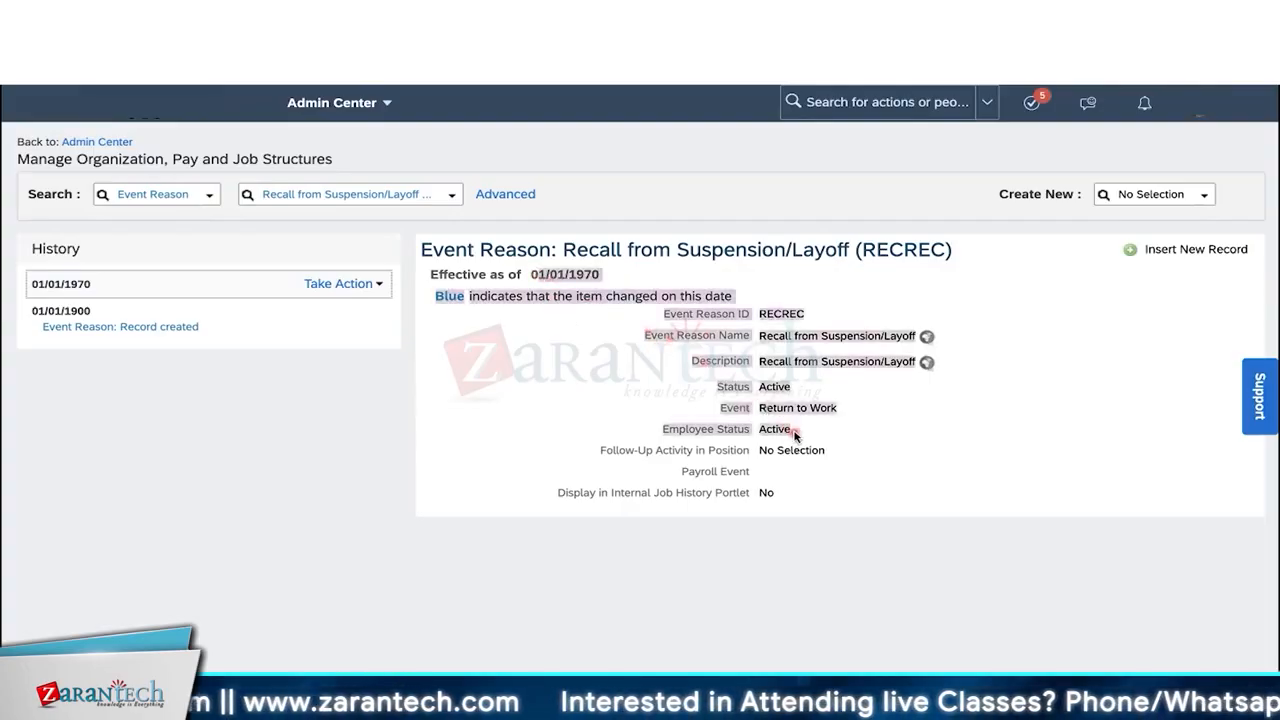
drag(613, 450, 808, 497)
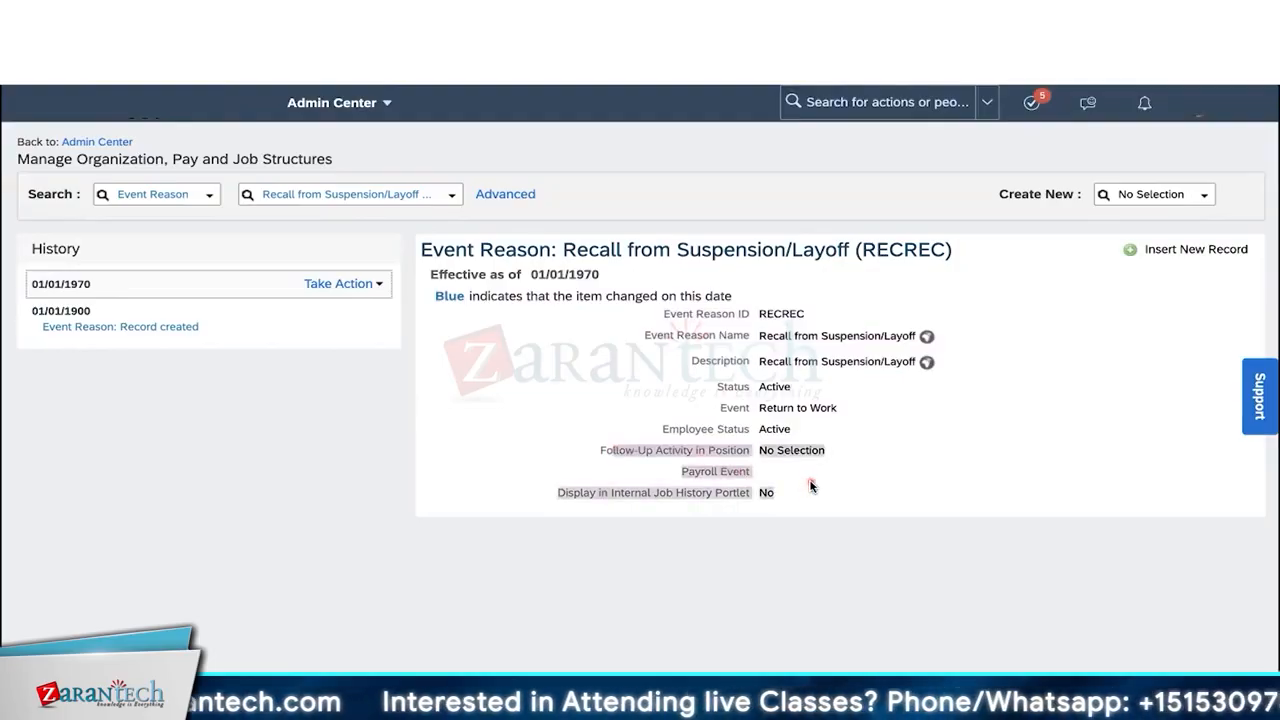
click(811, 486)
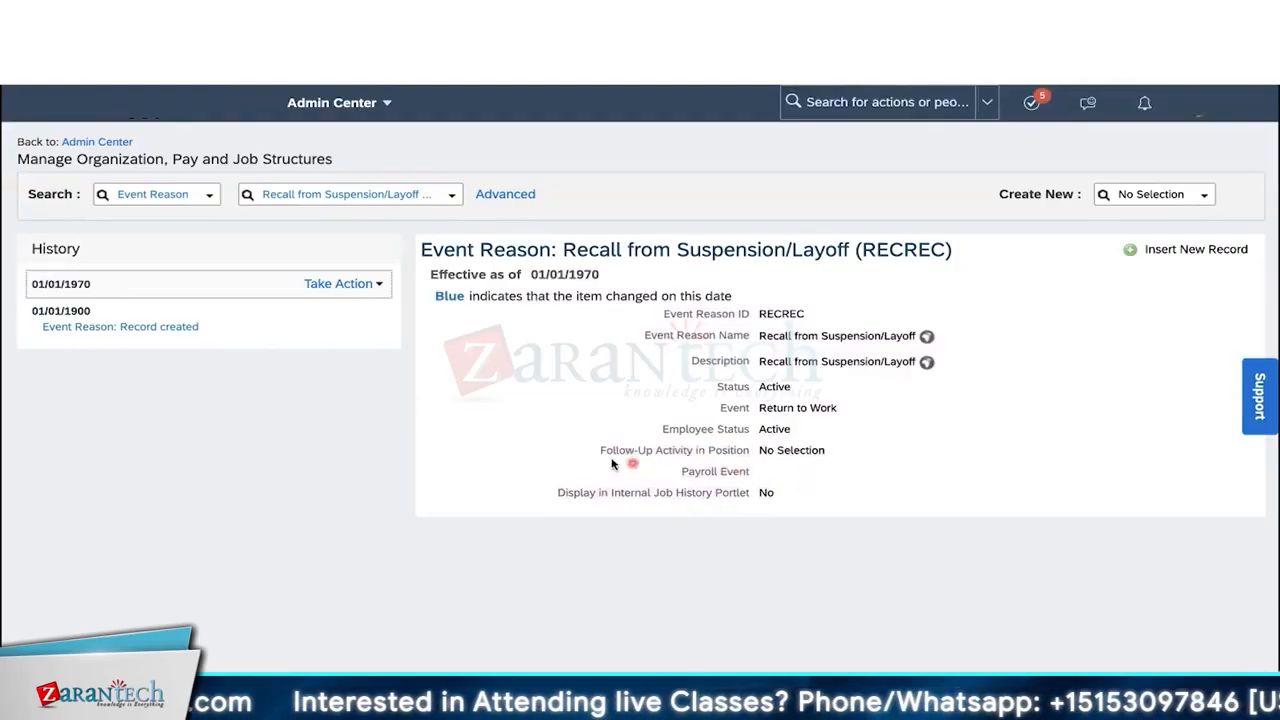
drag(601, 453, 745, 491)
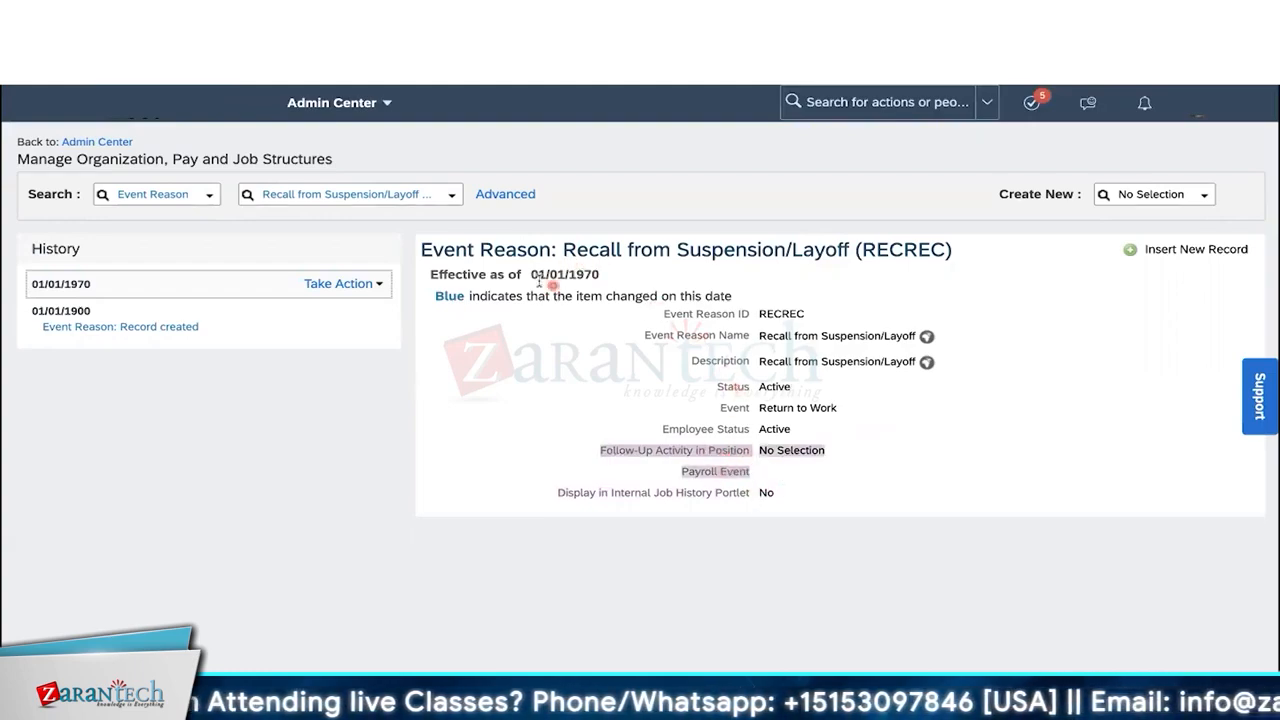
drag(531, 274, 806, 436)
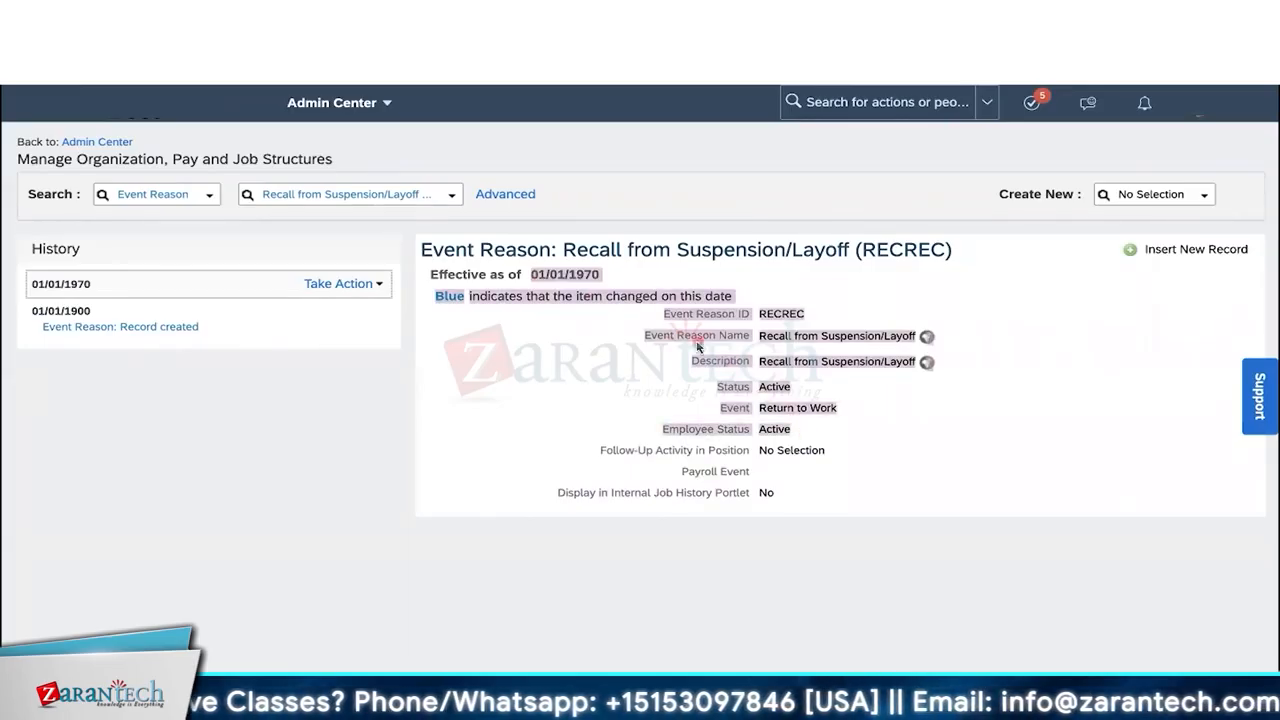
click(587, 348)
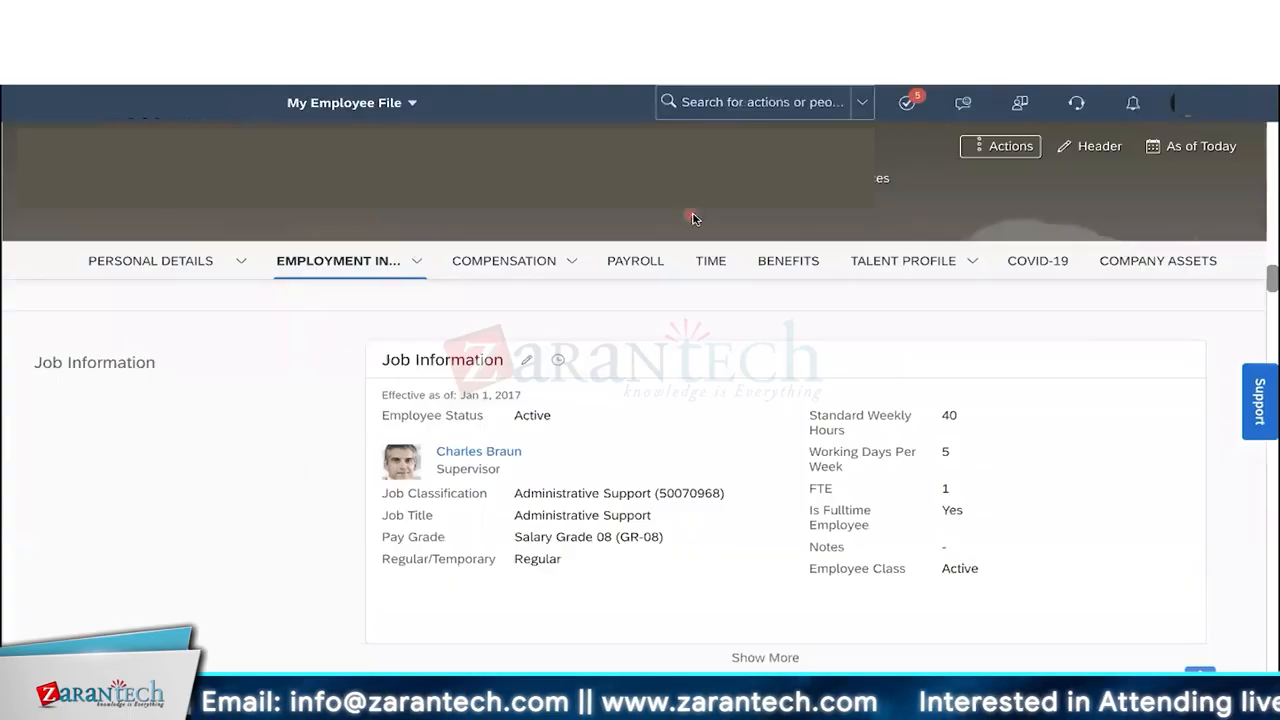
Step: In the employee file, start a Job Information change effective Jul 03, 2022, with Transfer as the event
click(992, 147)
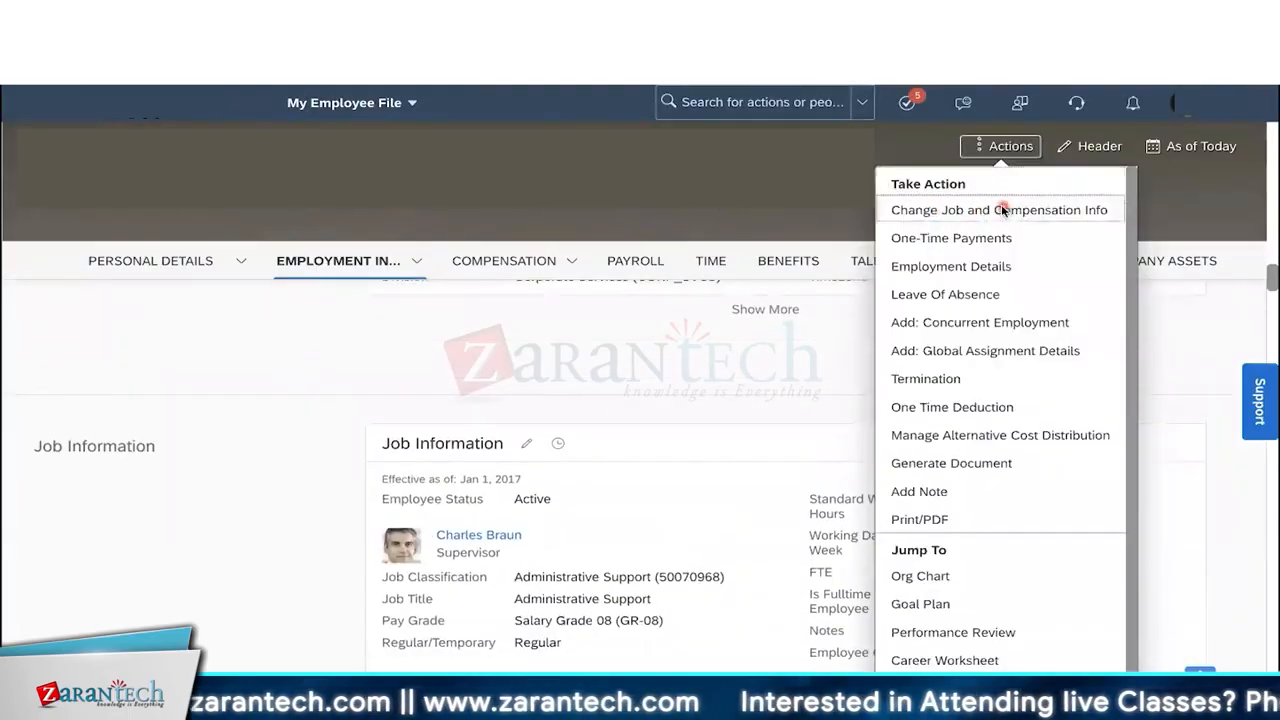
click(1003, 210)
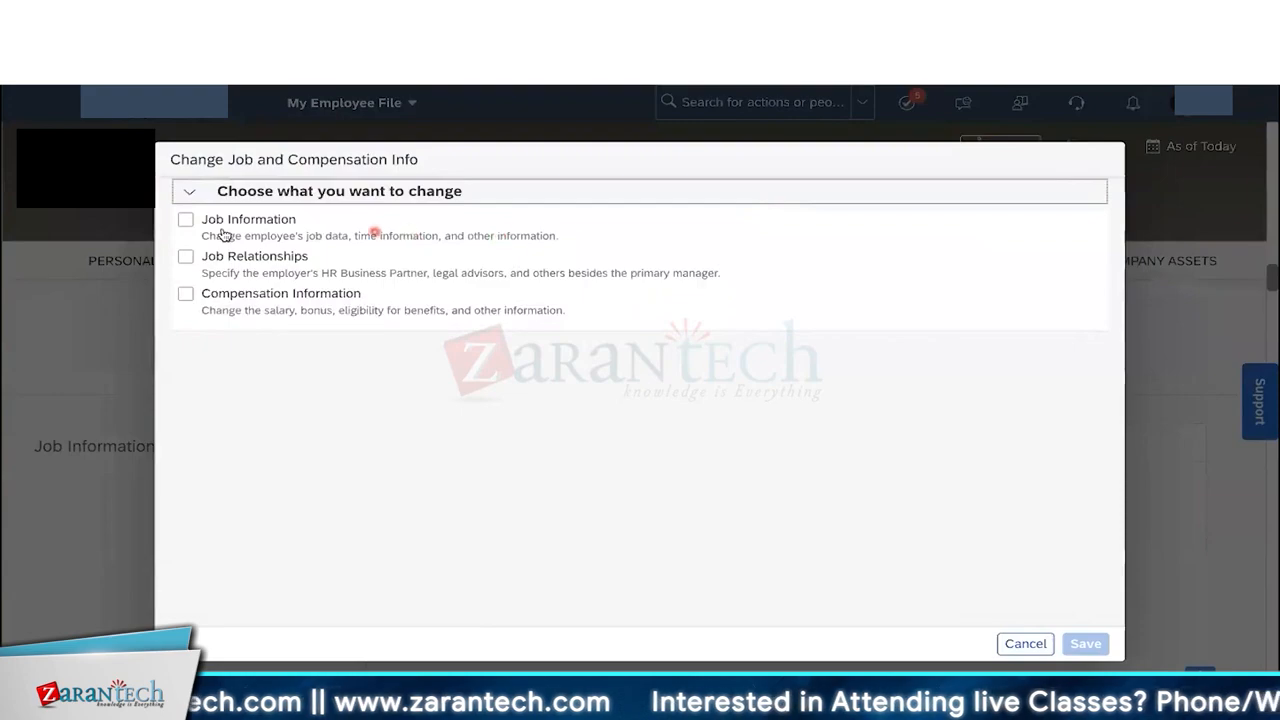
click(190, 222)
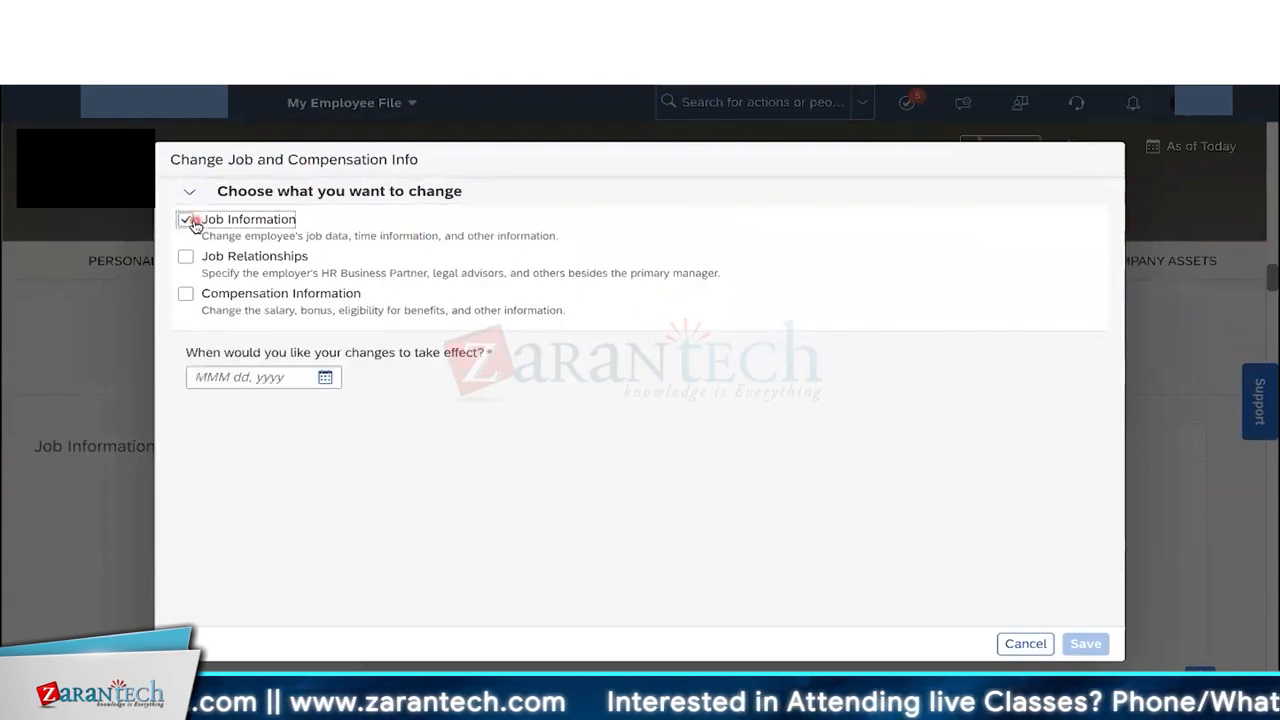
click(322, 378)
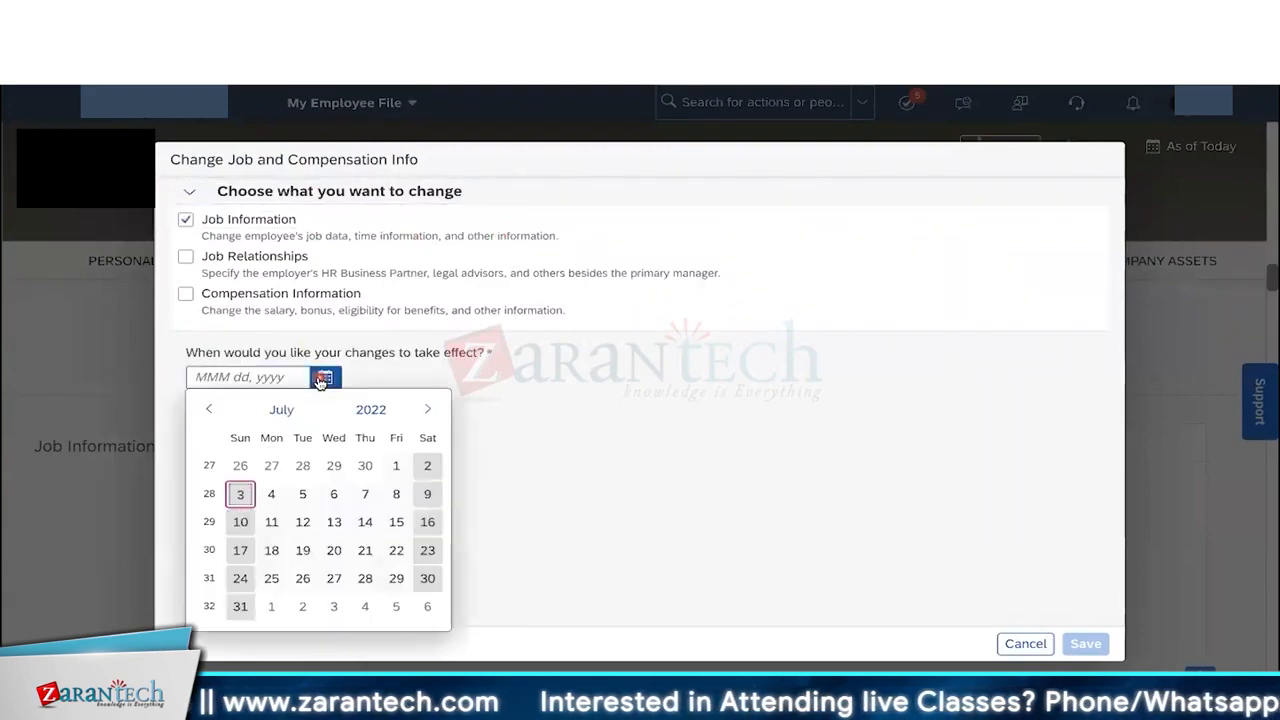
click(241, 494)
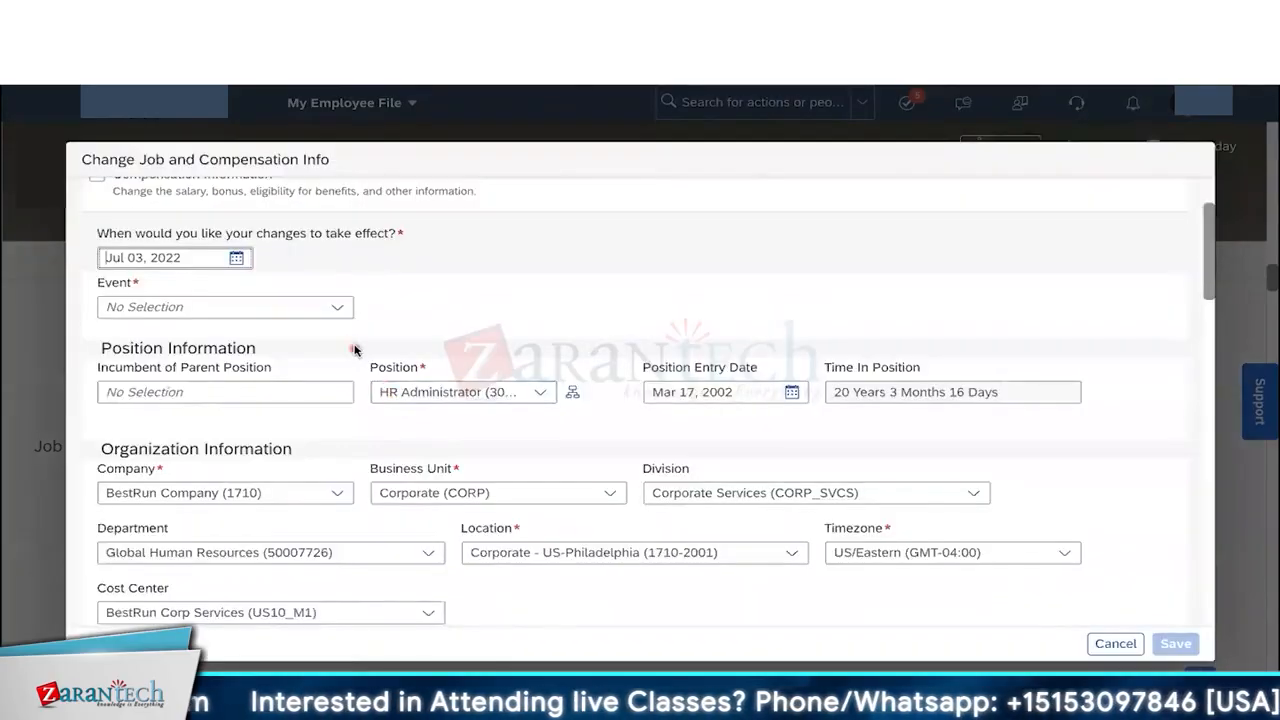
click(338, 309)
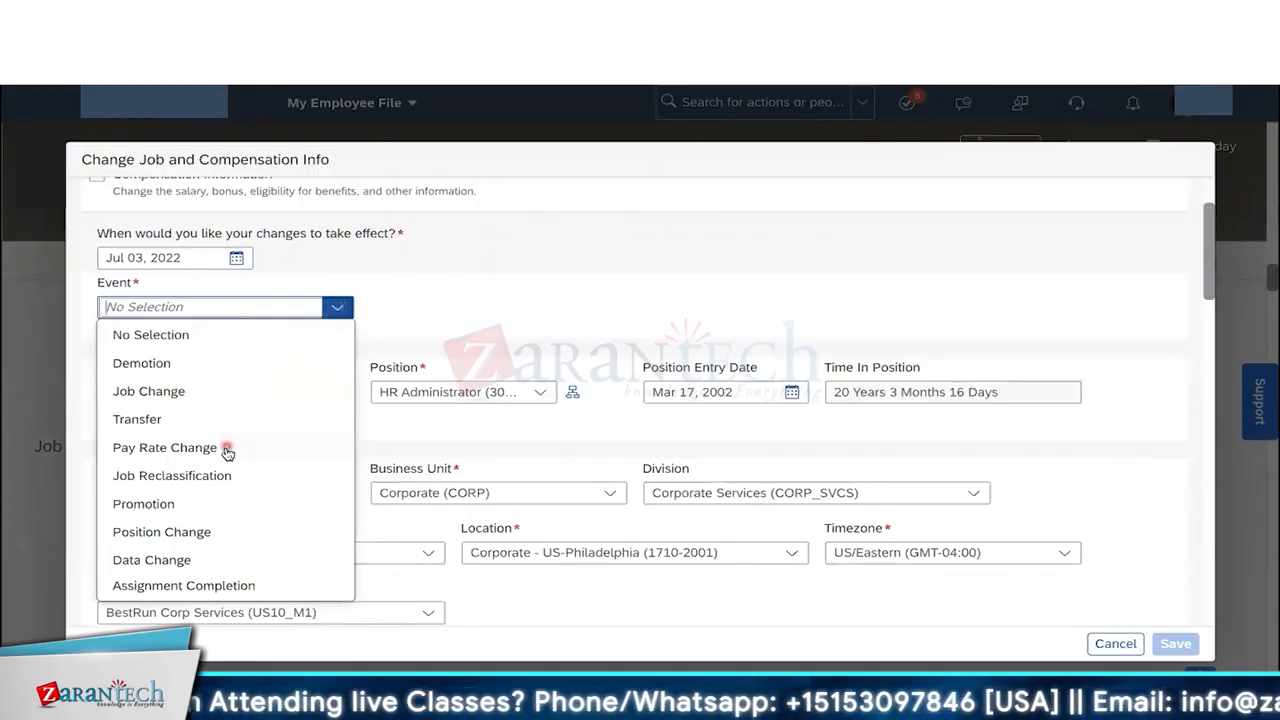
click(137, 419)
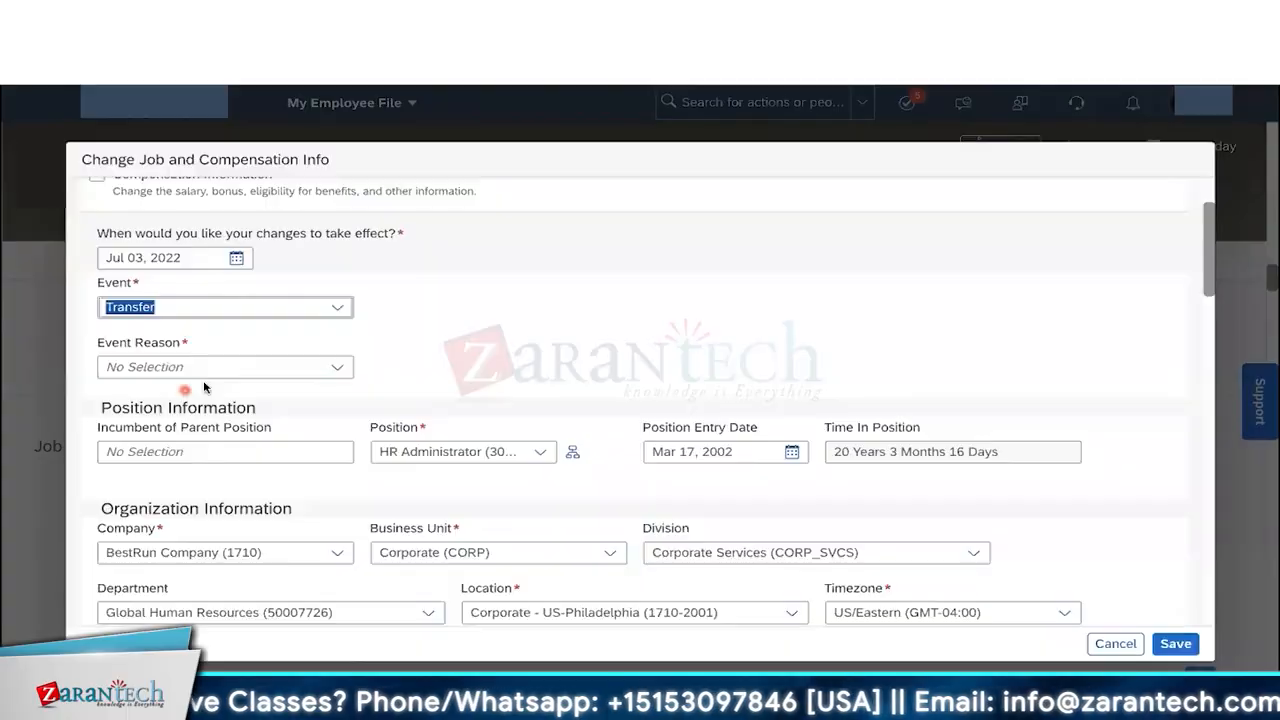
Step: Set the event reason of the job change to Transfer - Location (TRANLOC)
click(221, 367)
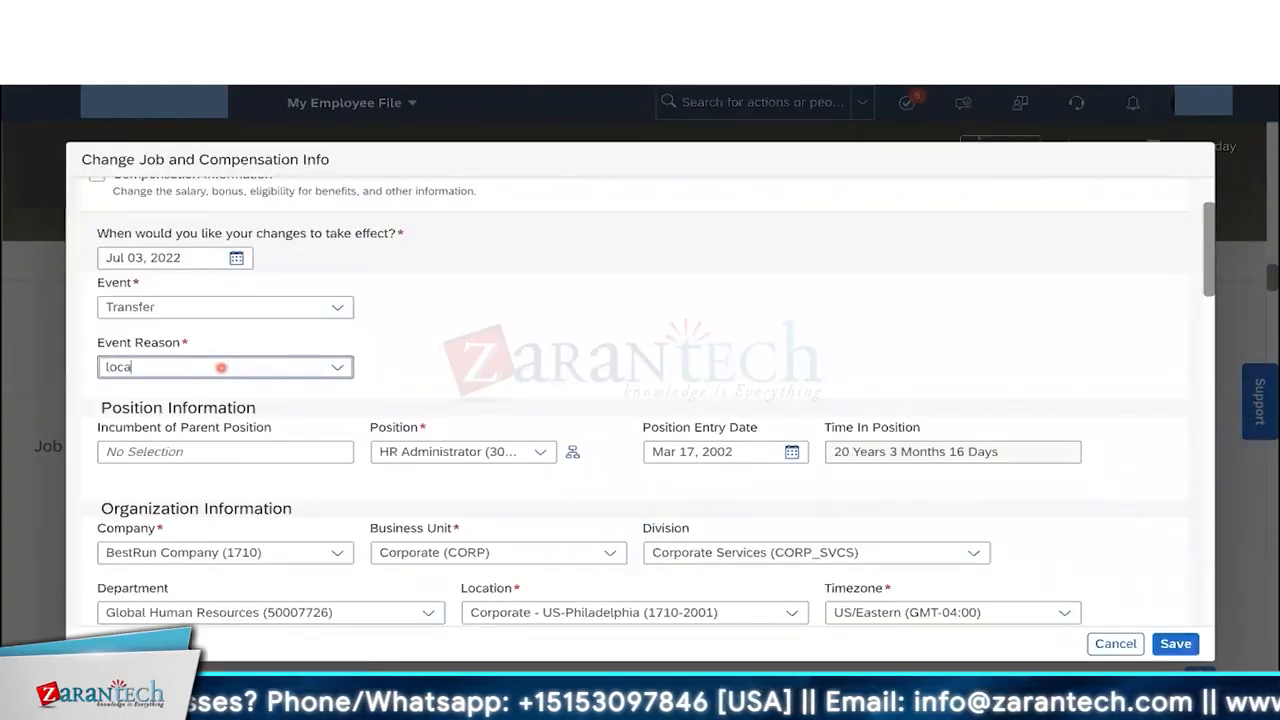
text(loca)
click(200, 416)
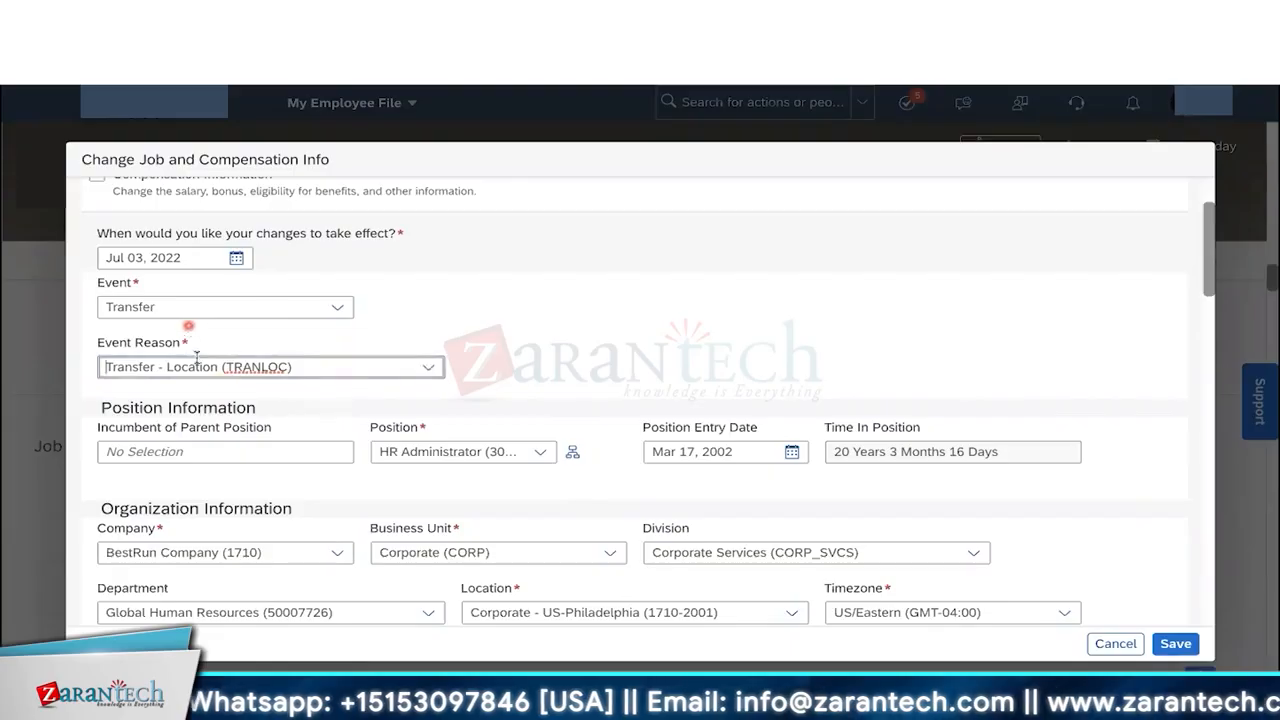
Step: View the available locations under Organization Information, leaving the location unselected, and return to the Event and Event Reason fields
scroll(465, 440, down, 2)
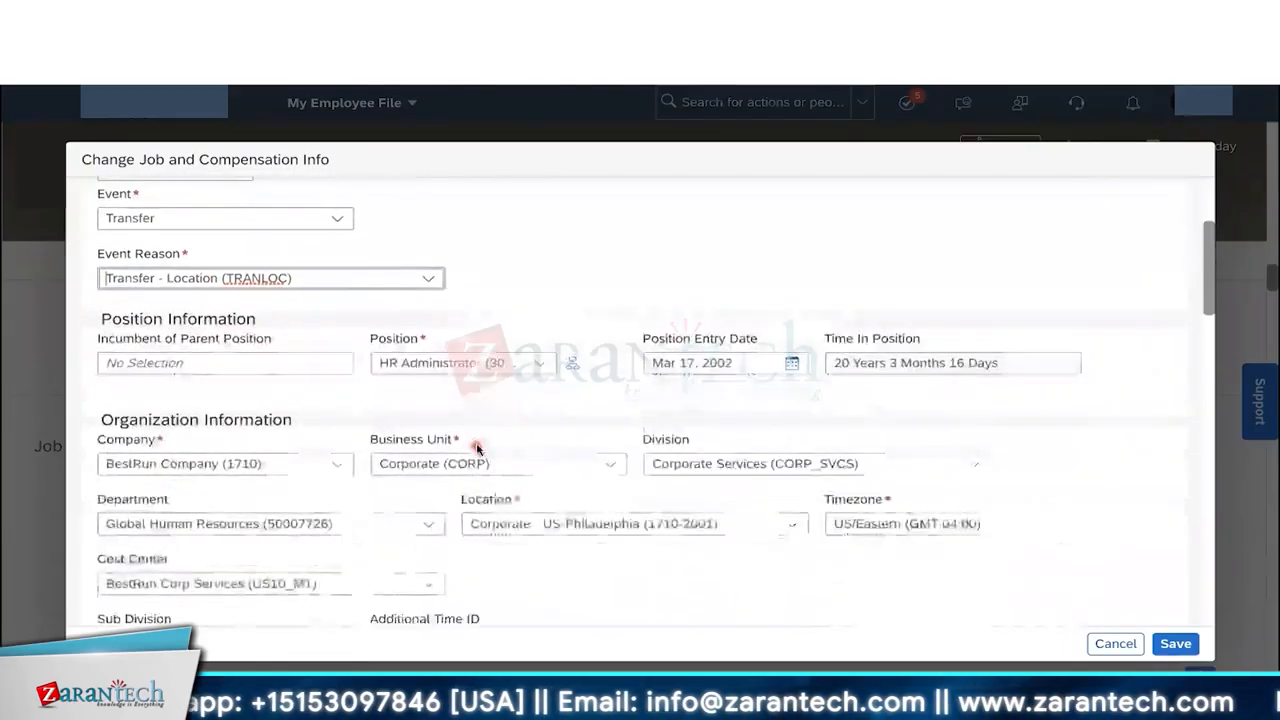
click(790, 482)
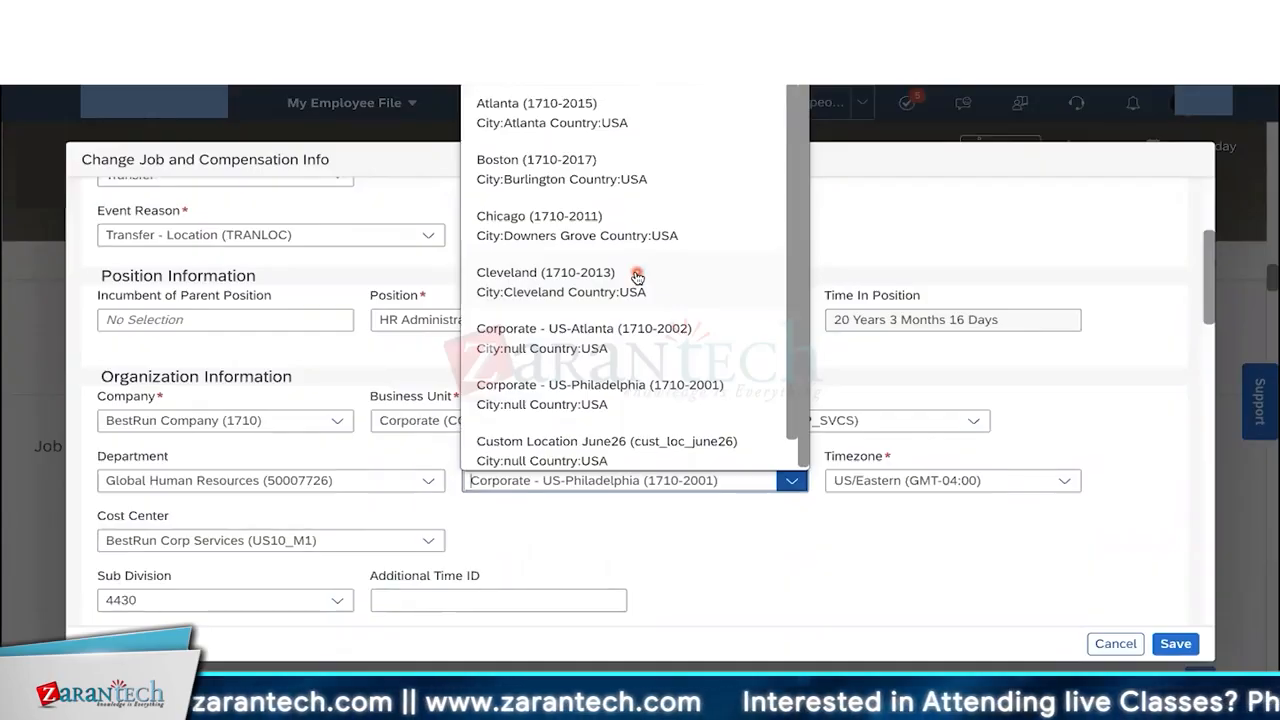
click(426, 277)
scroll(426, 276, up, 2)
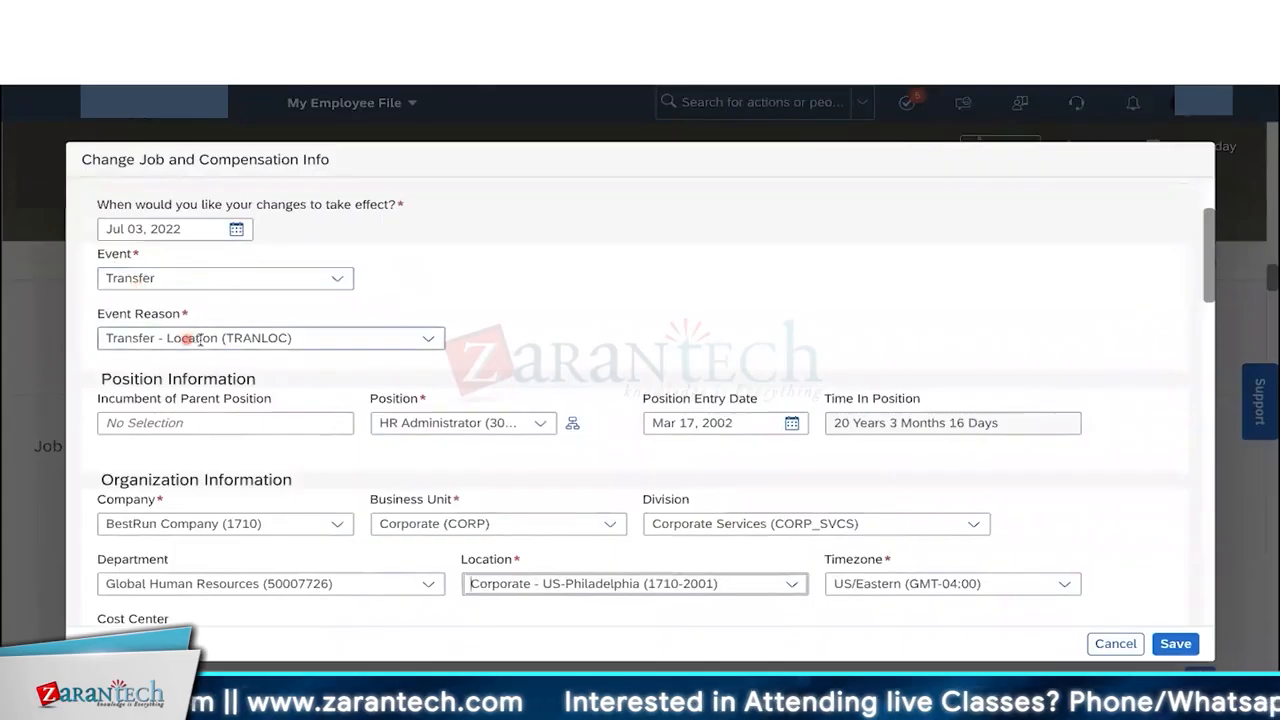
Step: View the available departments under Organization Information, and compare them with the chosen Transfer event and event reason
scroll(380, 402, down, 1)
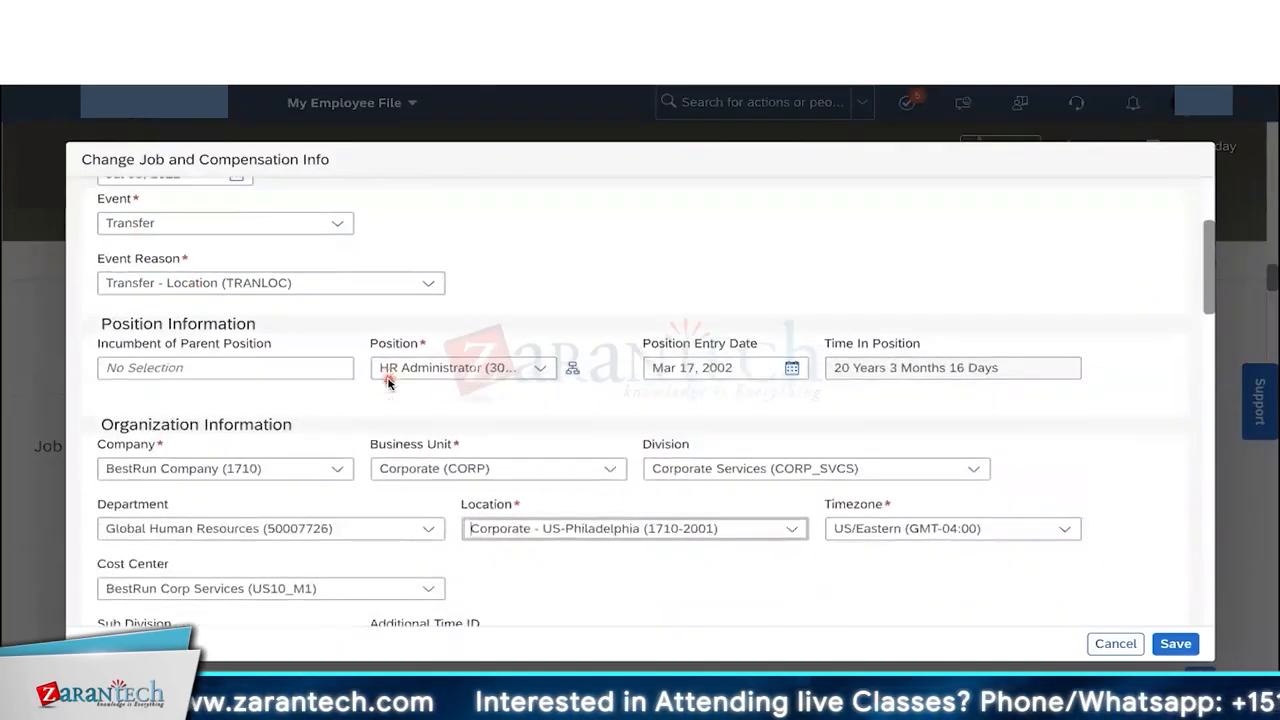
scroll(452, 412, down, 1)
click(428, 489)
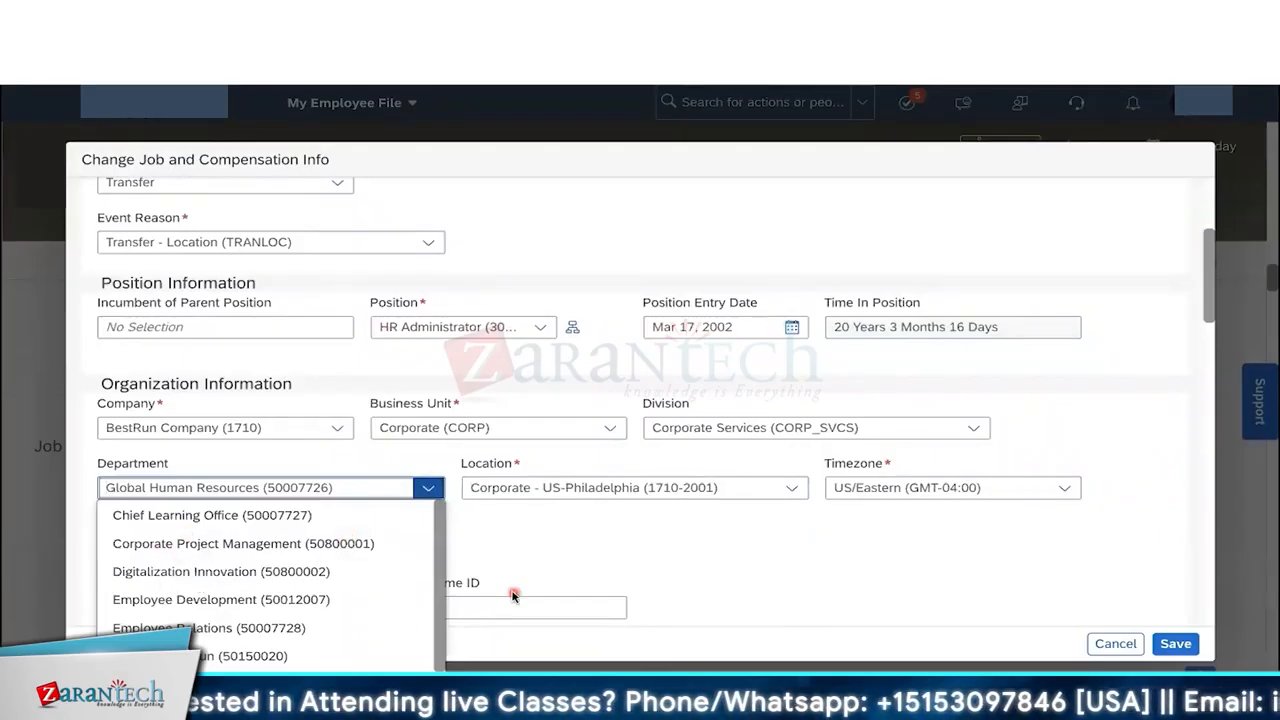
scroll(197, 254, up, 1)
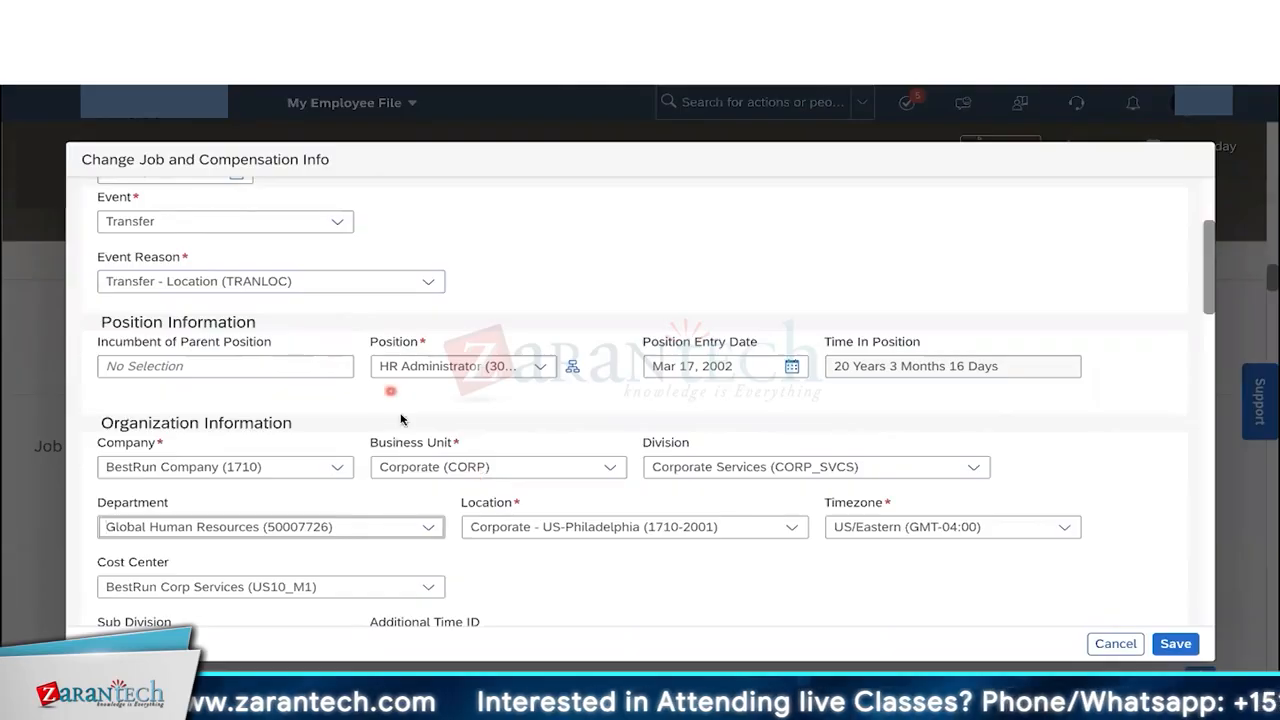
scroll(400, 415, down, 1)
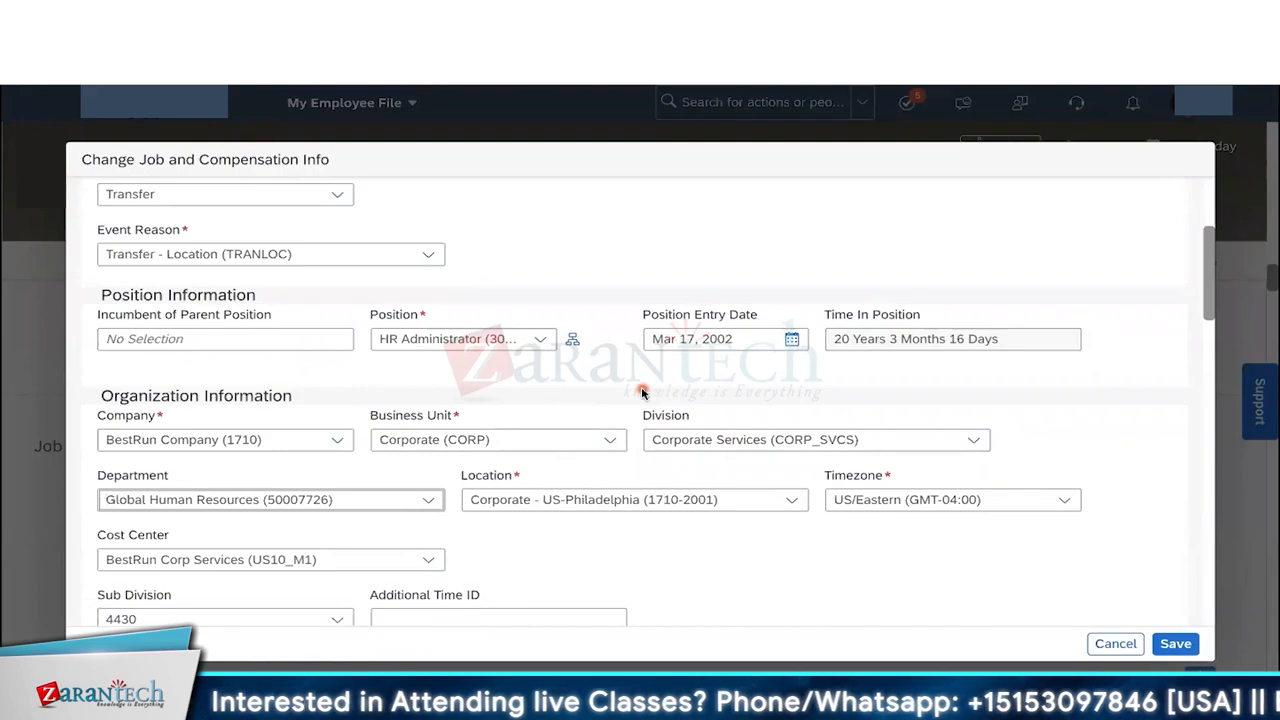
click(1180, 646)
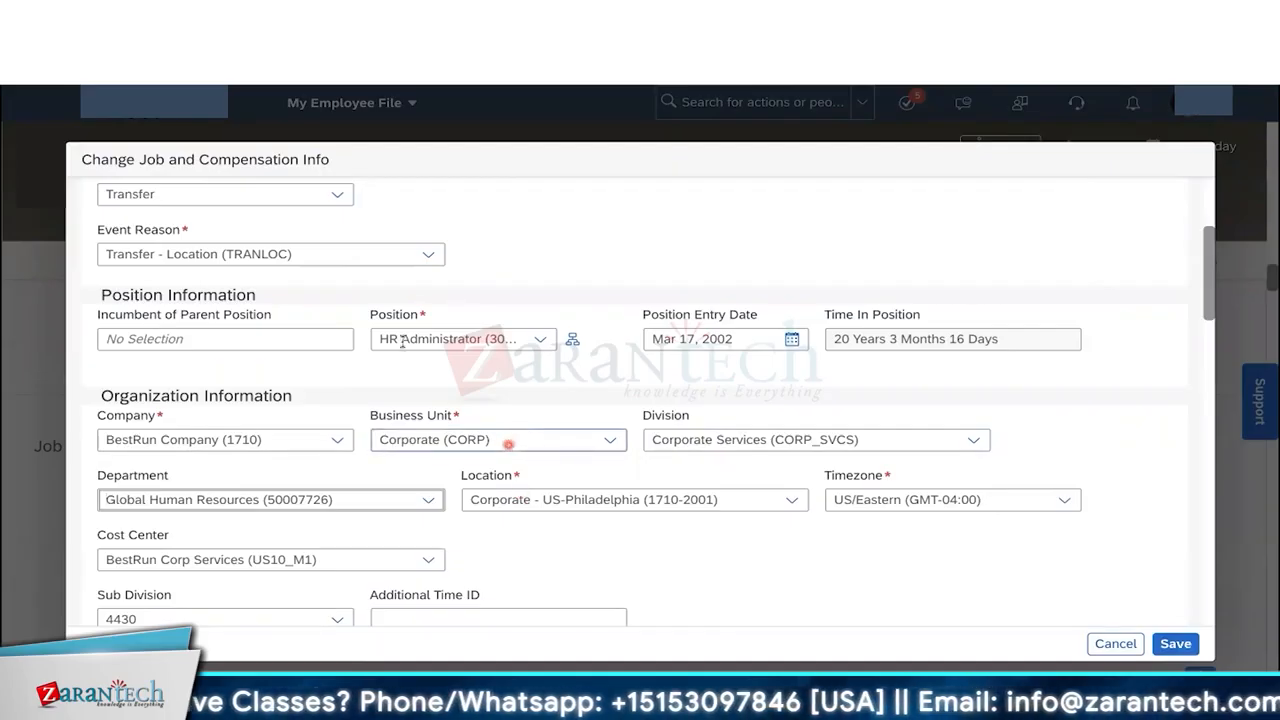
scroll(255, 230, up, 1)
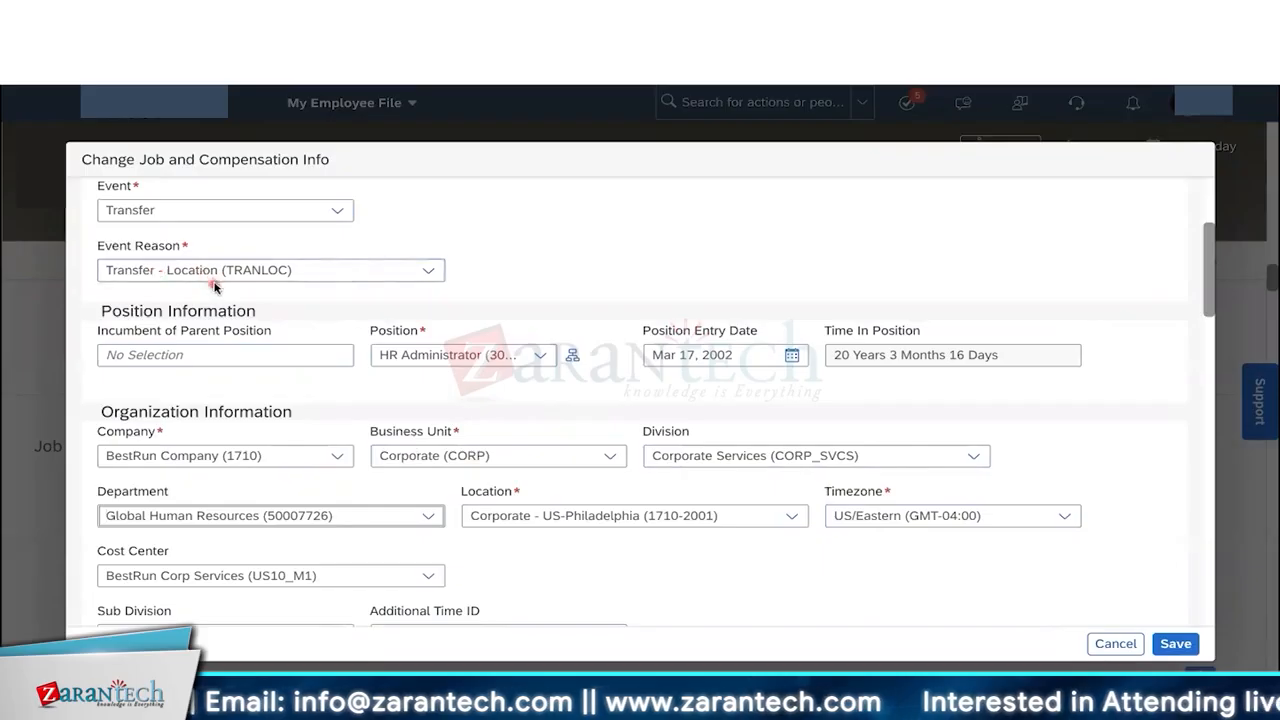
click(223, 347)
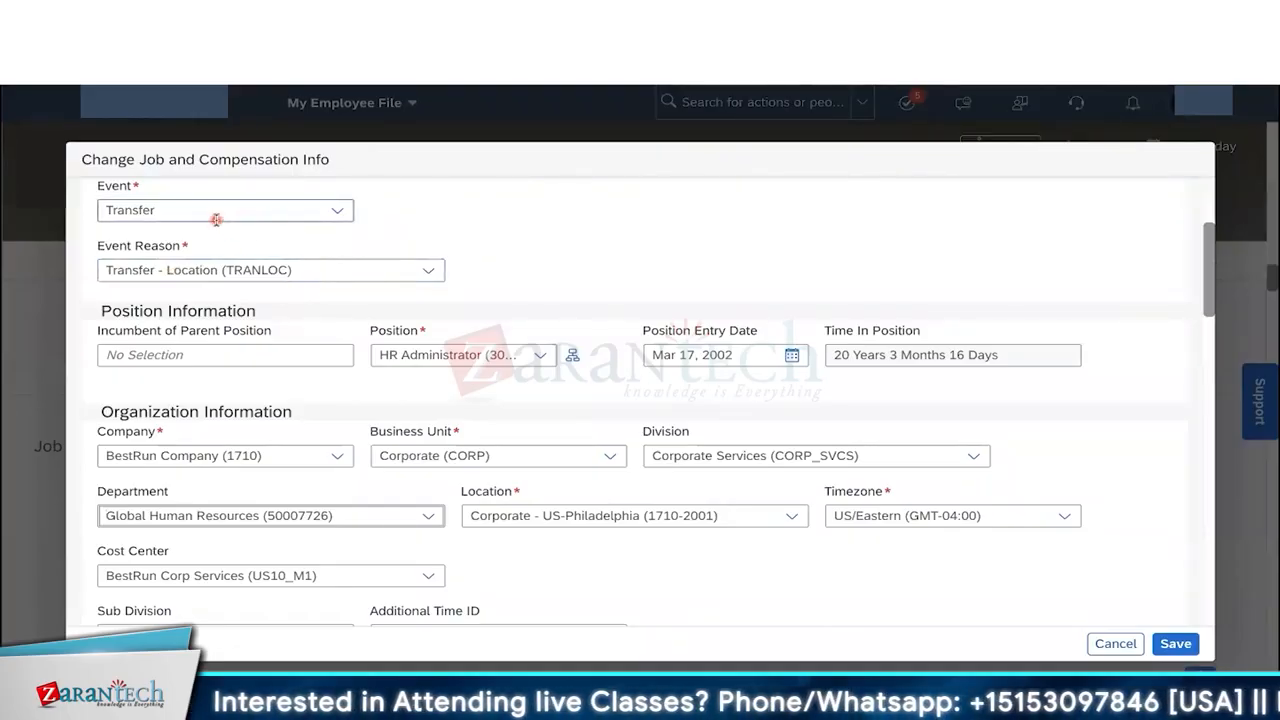
Step: Switch to the Word document and highlight "Create Event Reason Derivation Rules" in the Implementation Sequence
key(super+Tab)
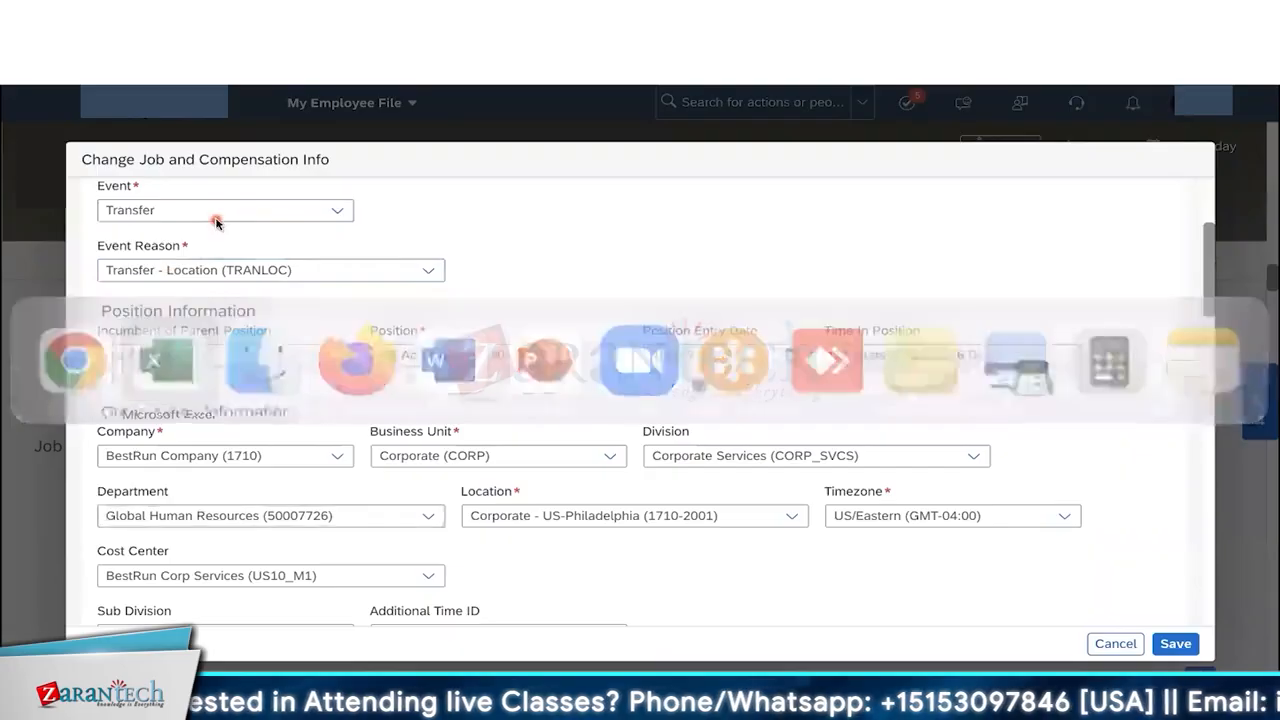
key(super+Tab)
key(super+Tab)
key(super+Tab)
key(super+Tab)
key(super+Tab)
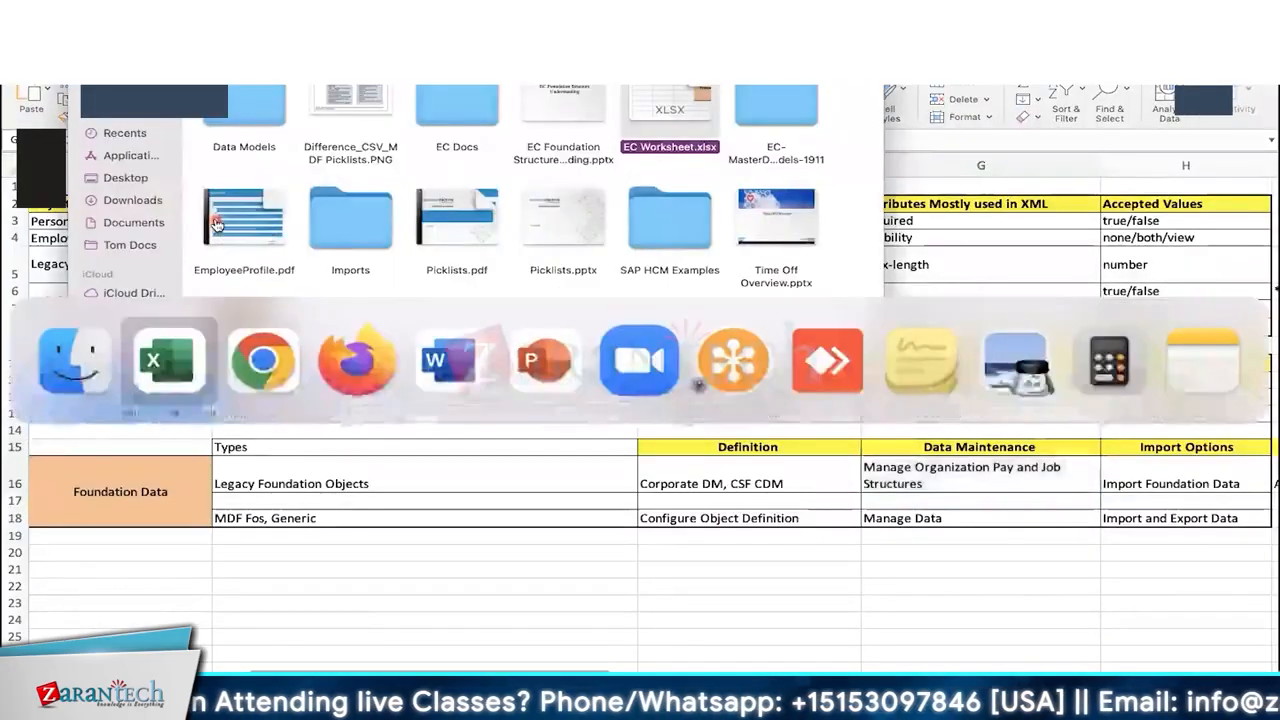
key(super+Tab)
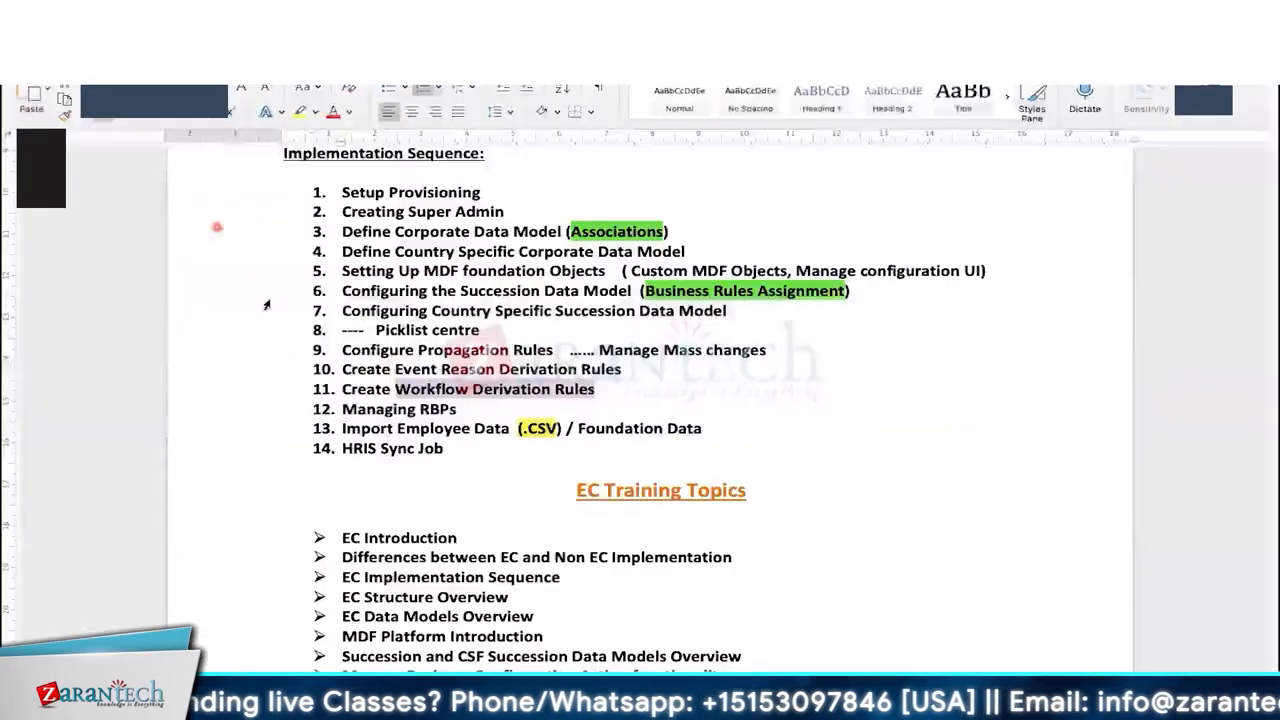
mouse_move(344, 370)
mouse_down()
mouse_move(603, 356)
mouse_move(525, 382)
mouse_move(365, 364)
mouse_up()
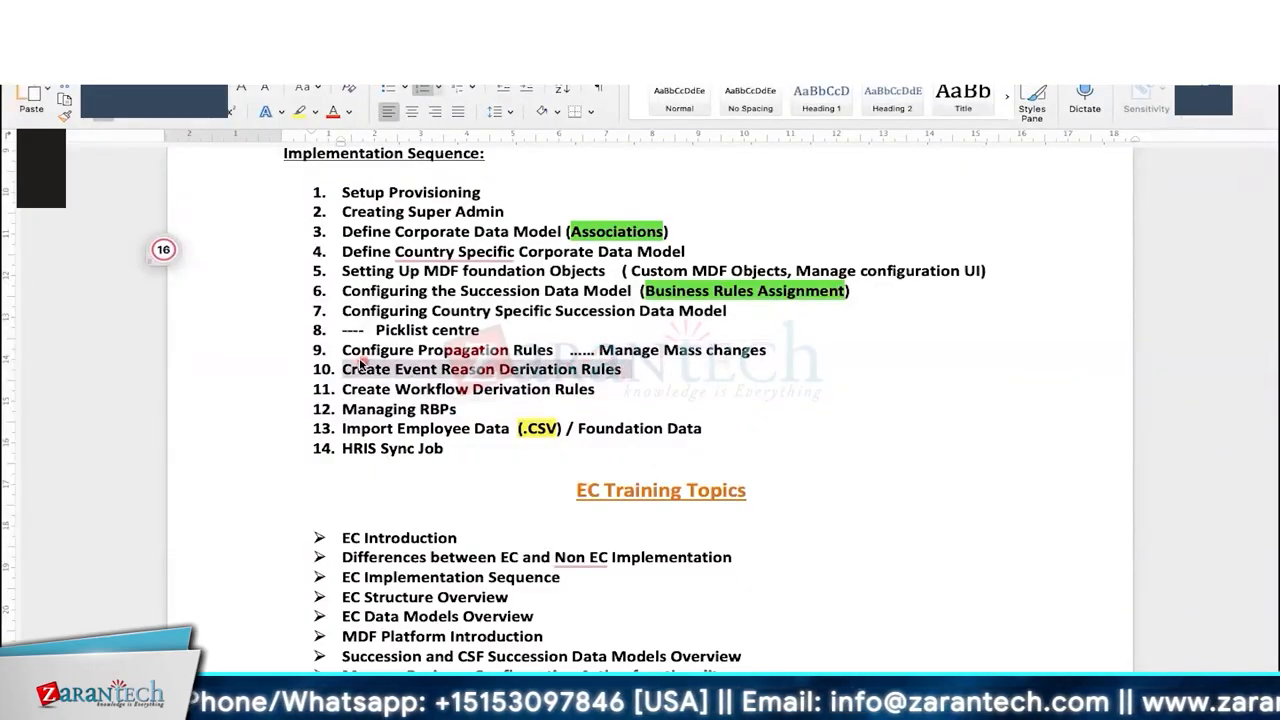
Step: Return to the employee's job change form and set the department to Corporate Project Management (50800001)
key(super+Tab)
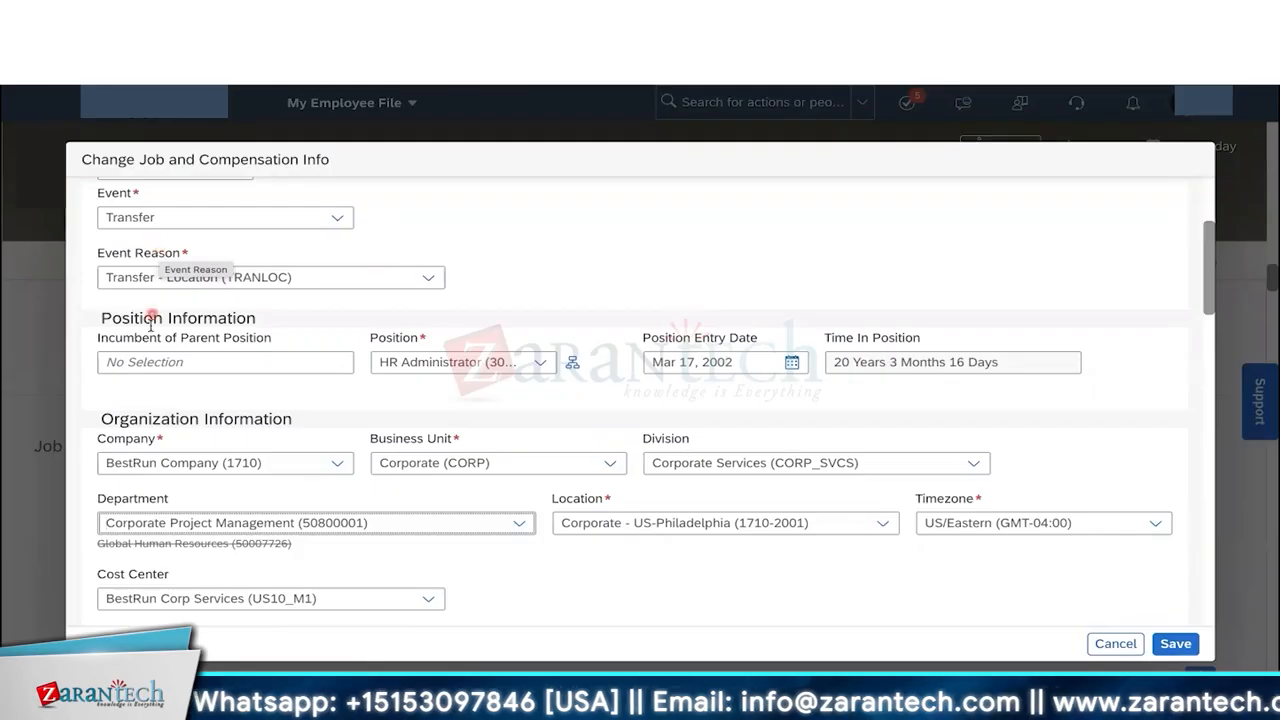
Step: In the Admin Center, open Business Rules Admin and start a new business rule with the Basic scenario
click(500, 168)
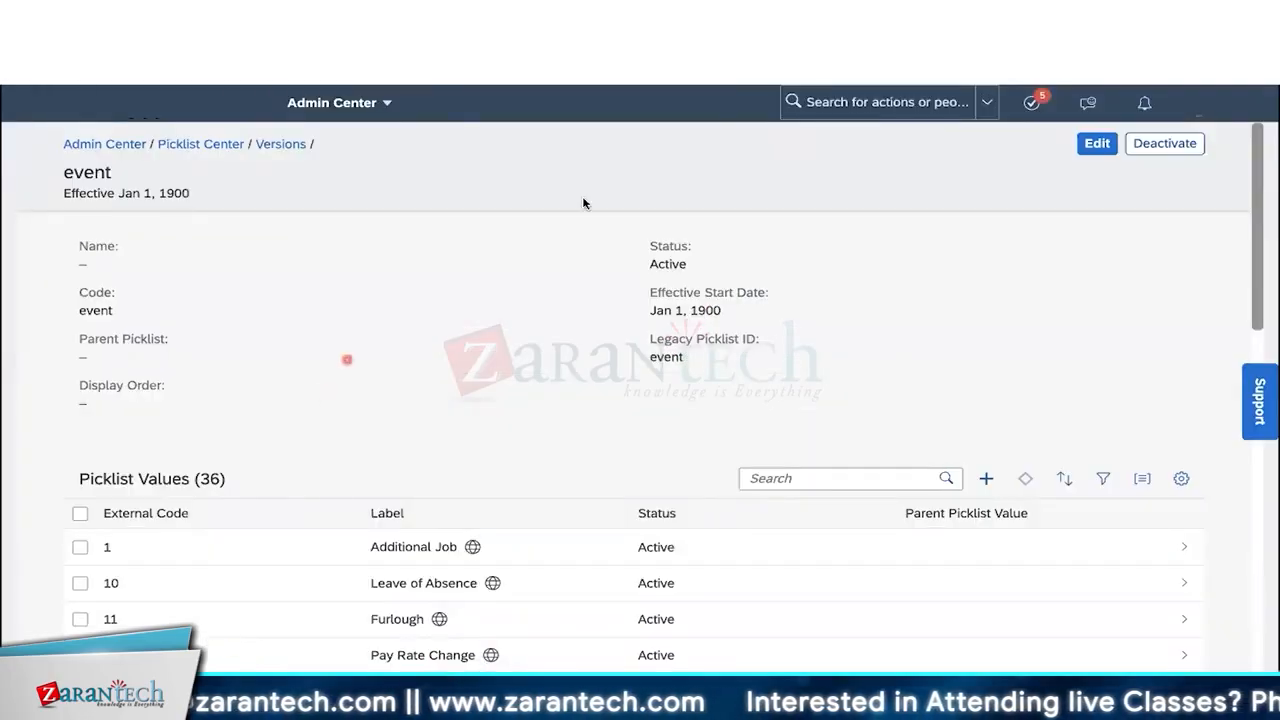
click(843, 102)
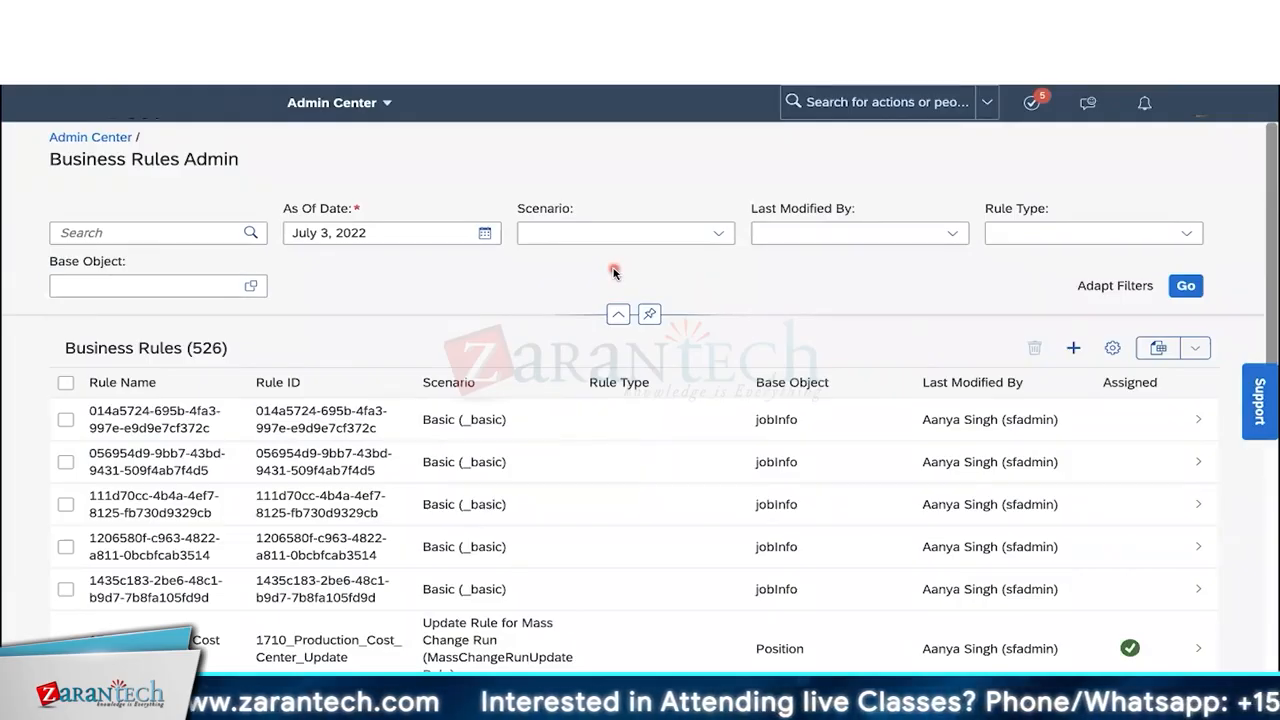
click(1075, 352)
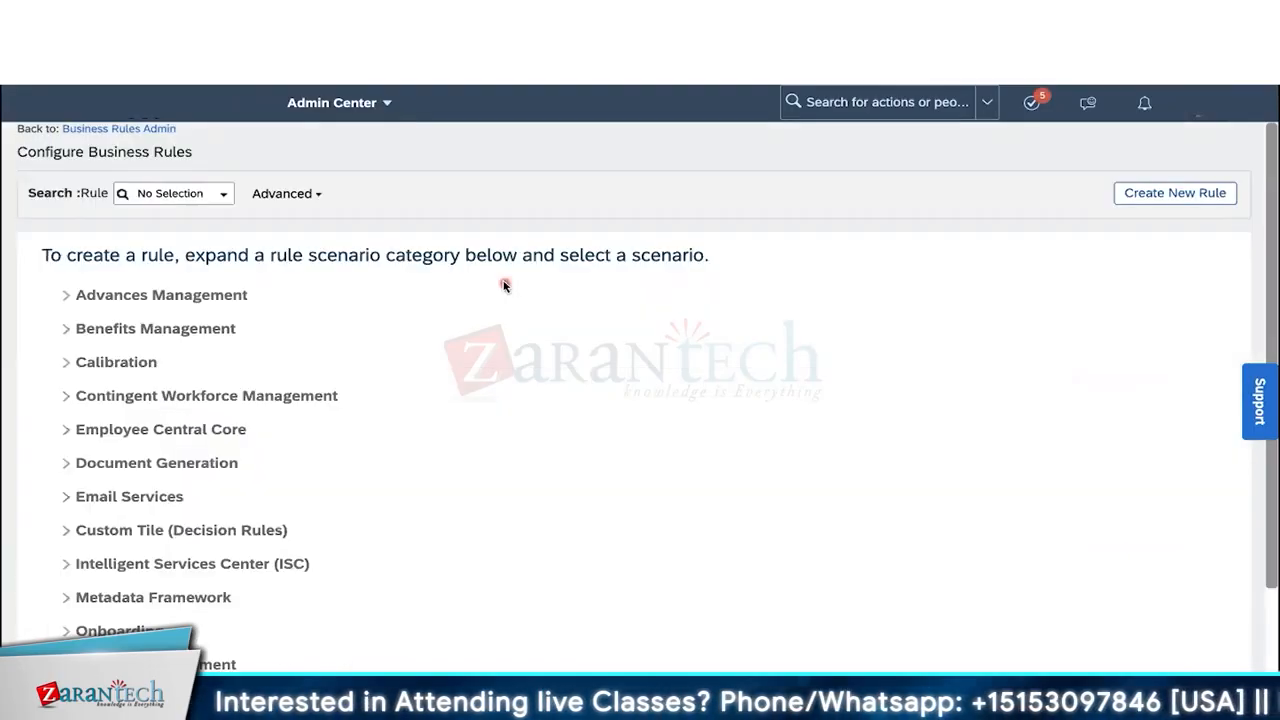
scroll(503, 286, down, 3)
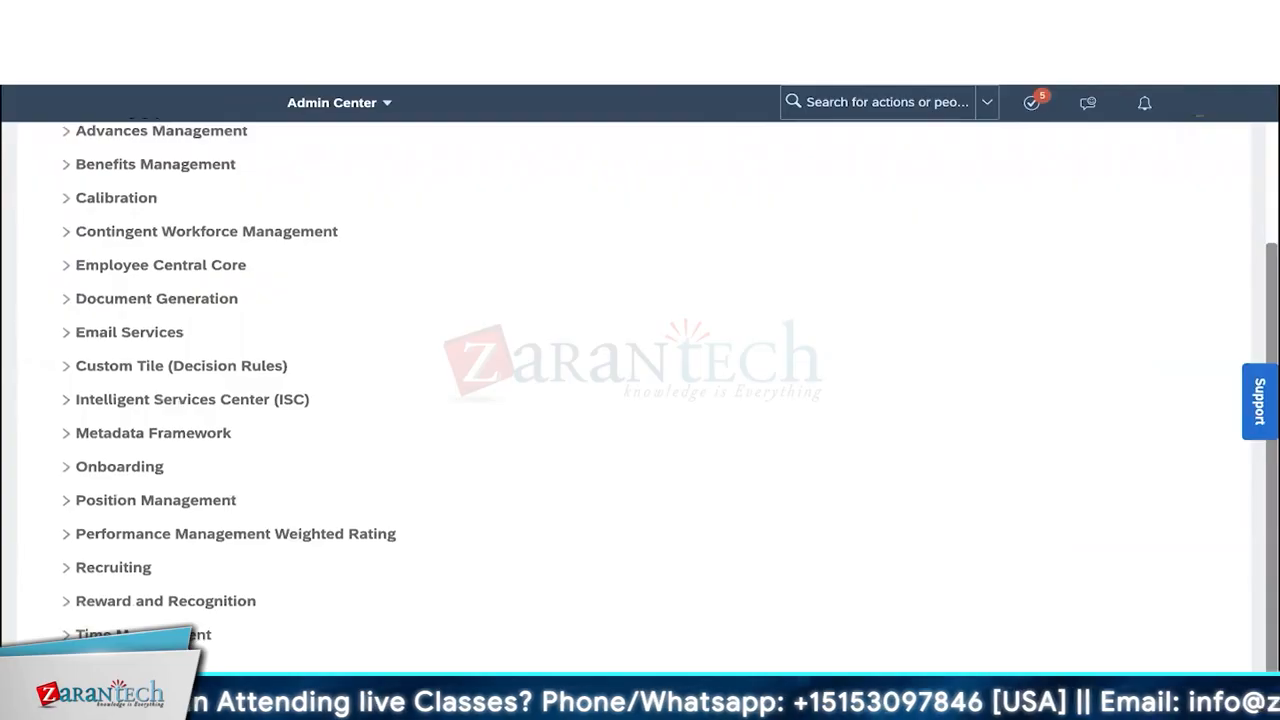
scroll(640, 400, down, 1)
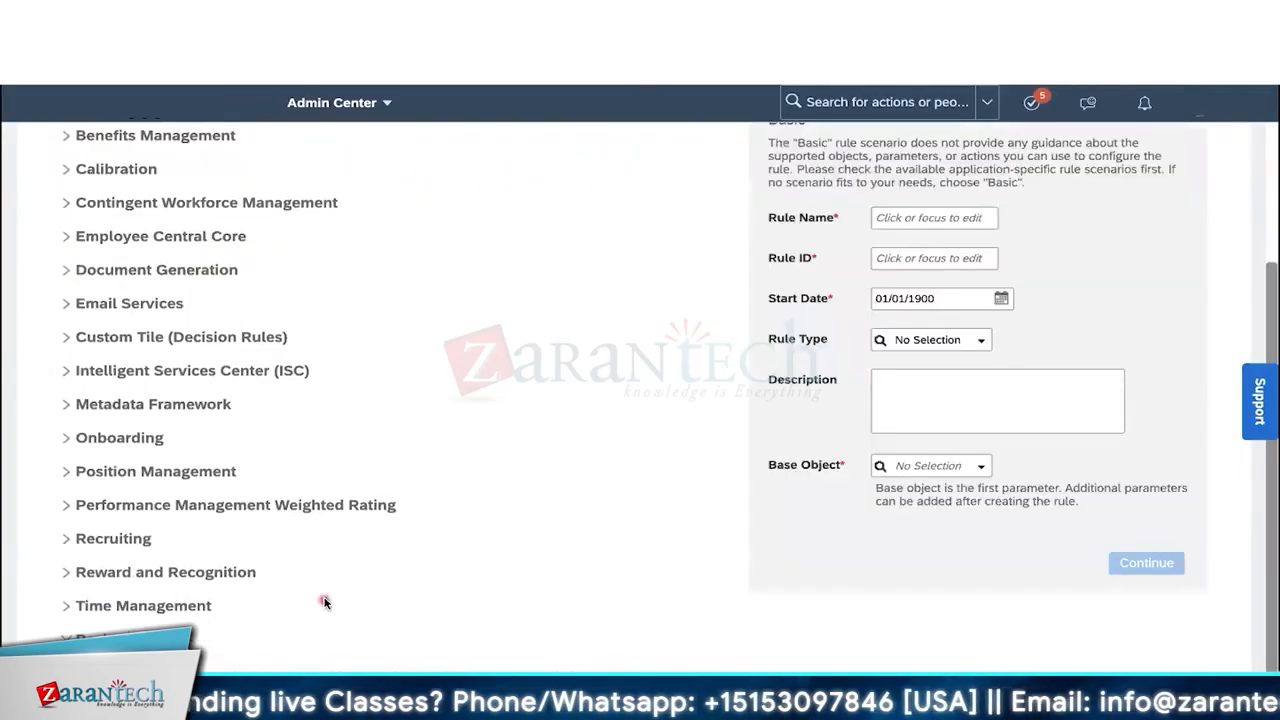
scroll(667, 442, down, 1)
scroll(667, 442, up, 1)
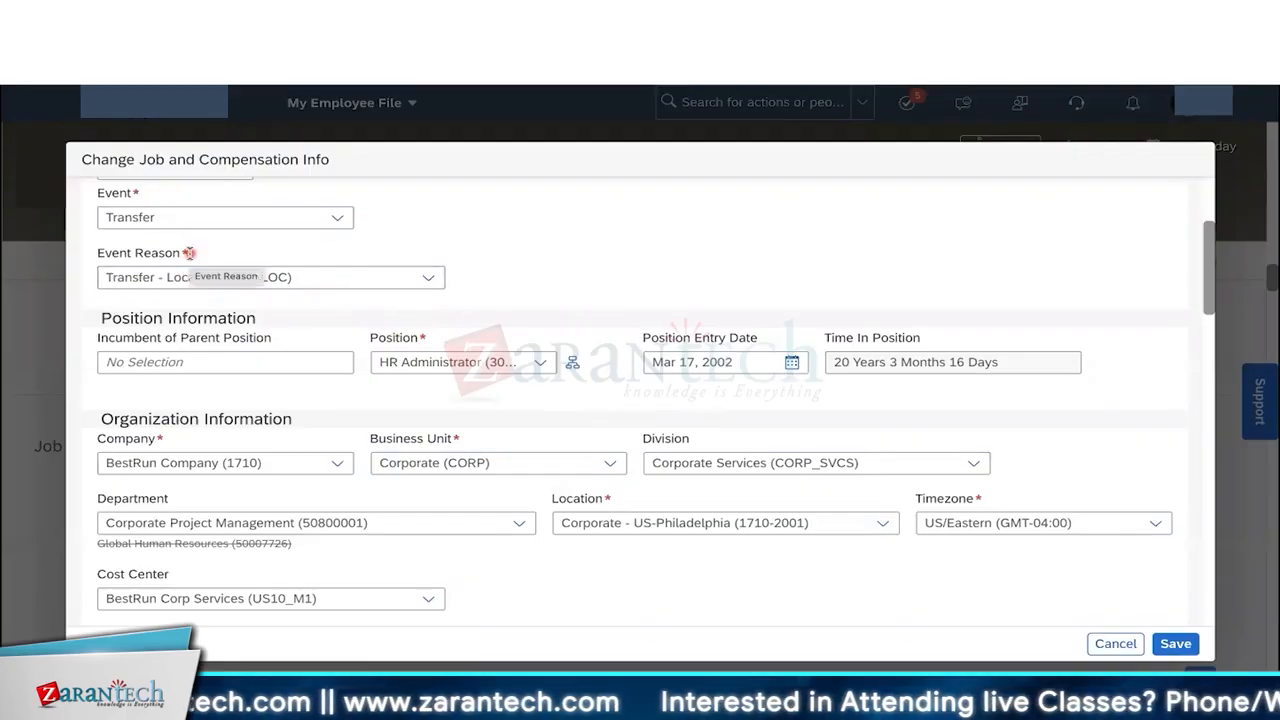
Step: In the employee's job change form, highlight the Event Reason label
scroll(436, 261, up, 1)
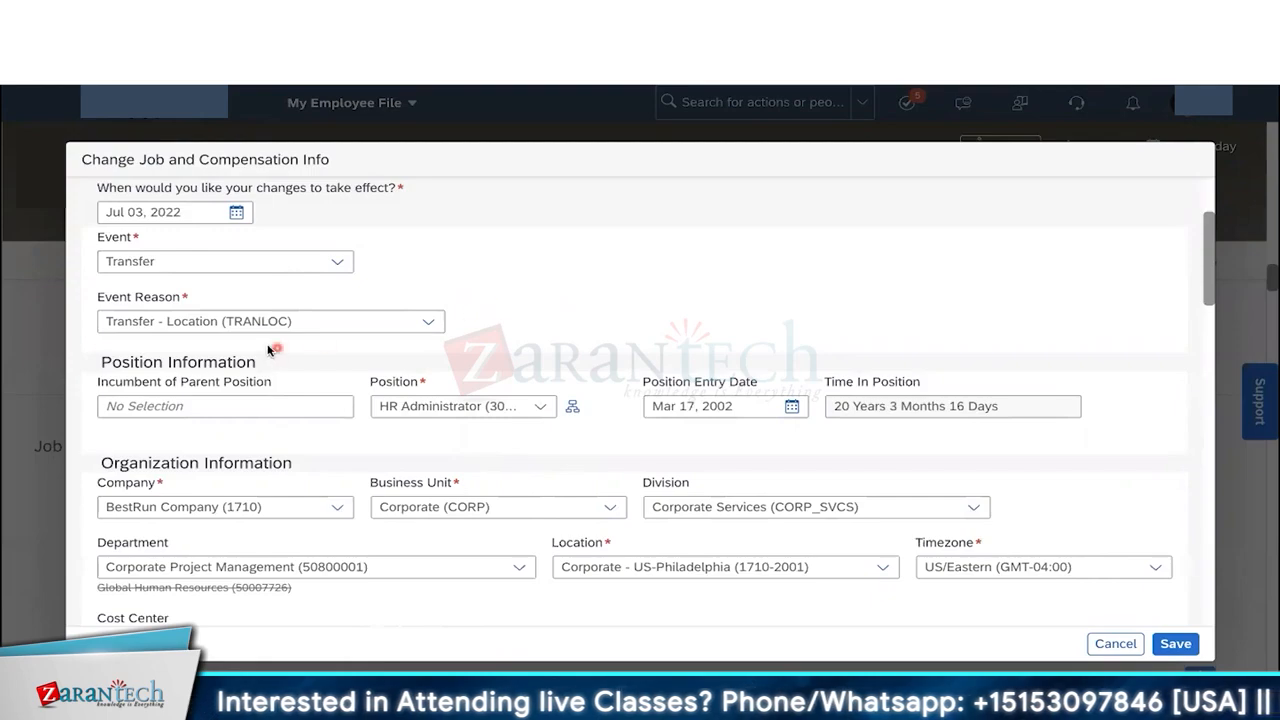
drag(107, 297, 185, 297)
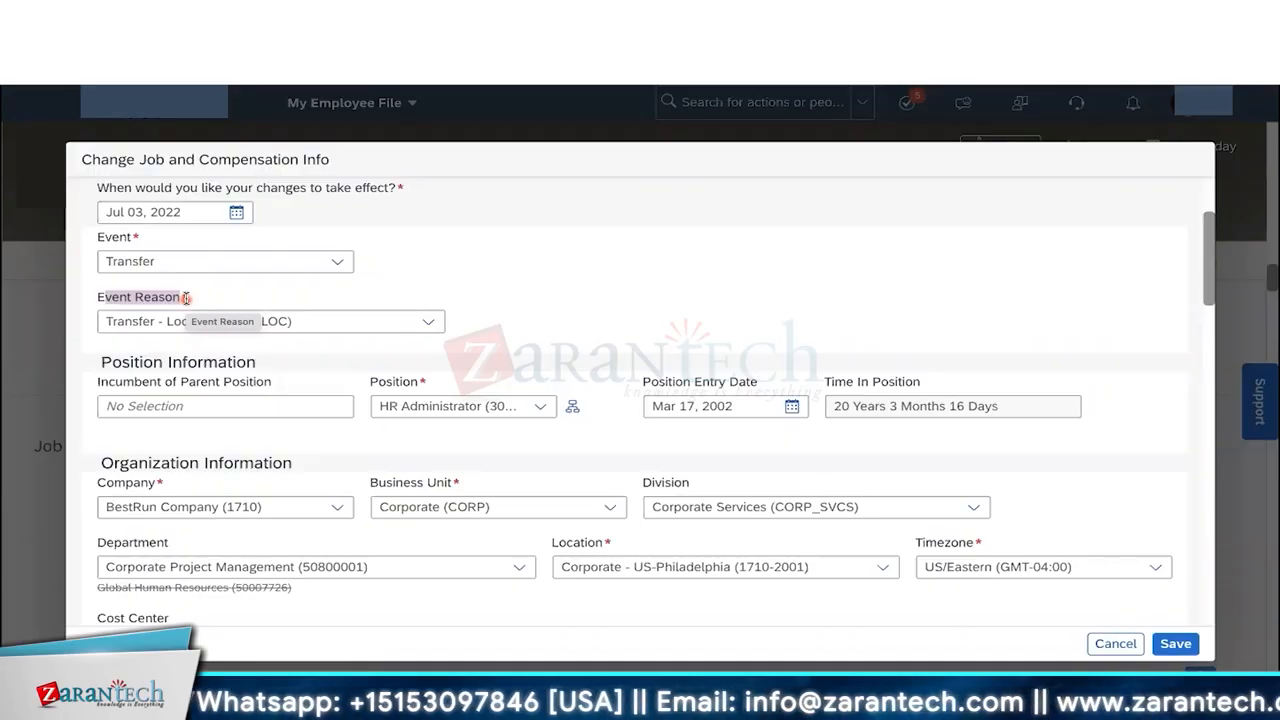
click(880, 294)
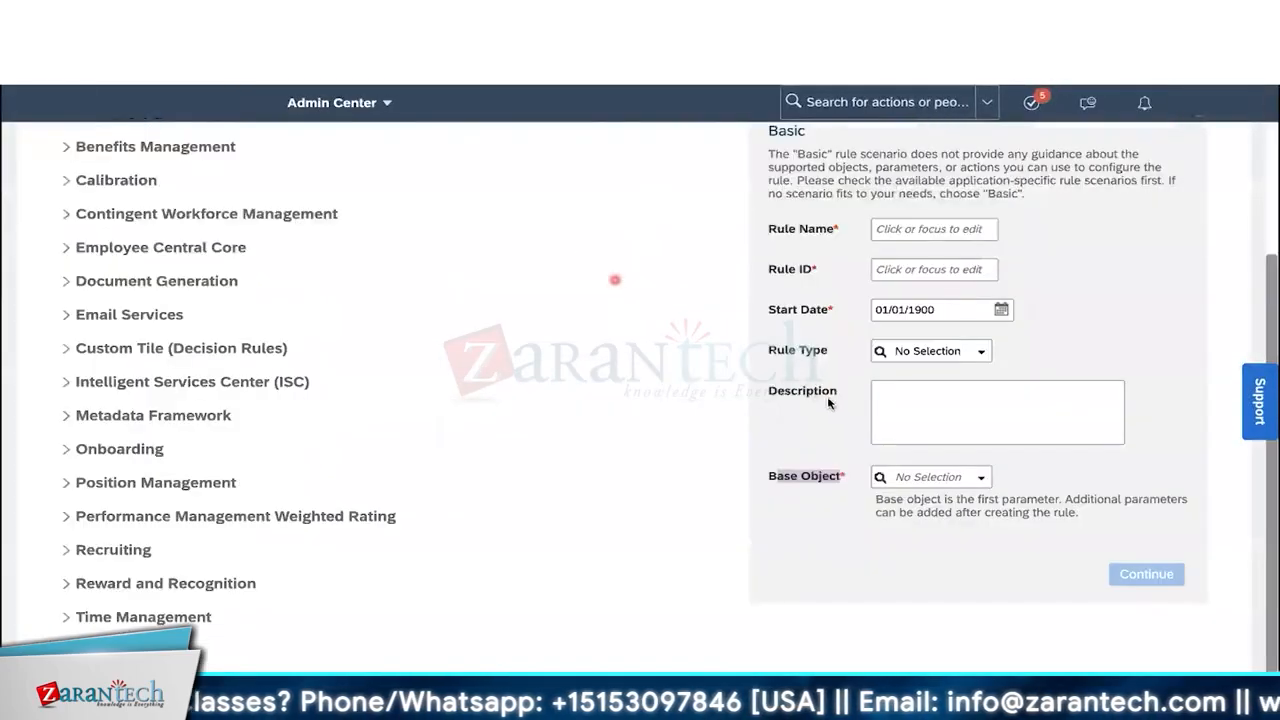
Step: Search the base objects for "addresses" in the new Basic rule, and check the Event Reason and department in the employee's job change form
click(899, 470)
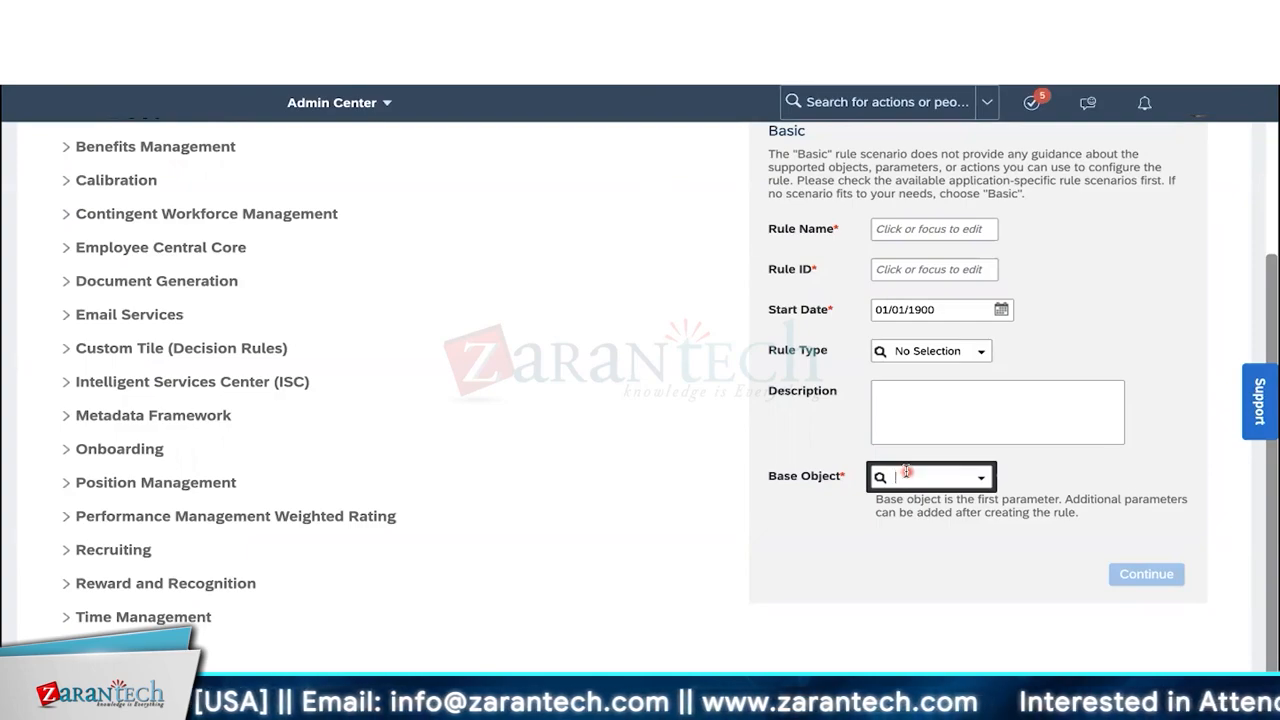
text(address)
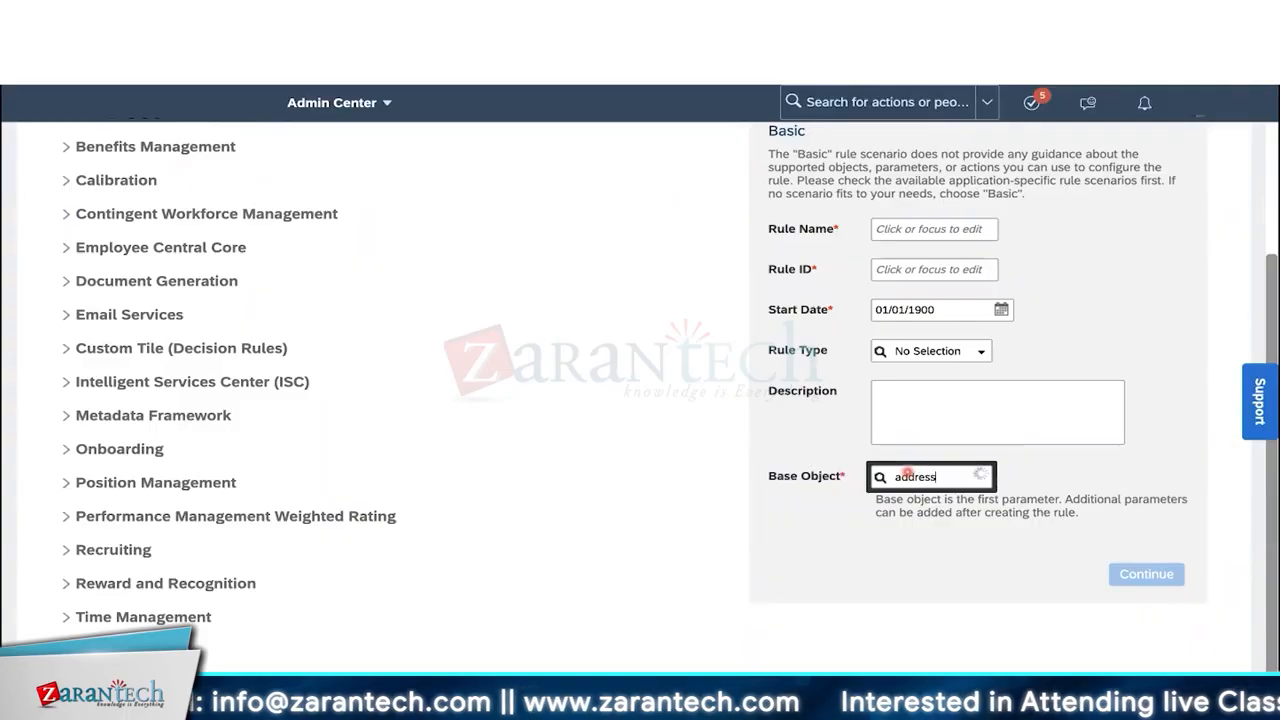
text(es)
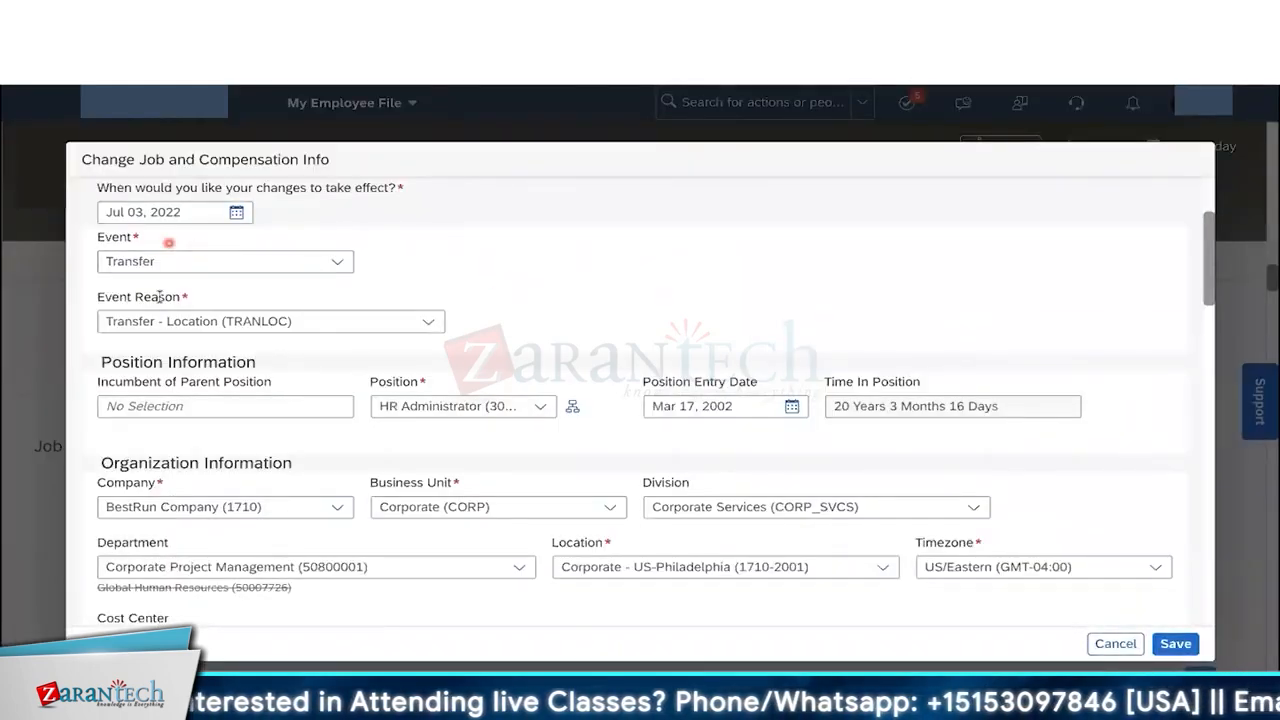
scroll(408, 455, down, 2)
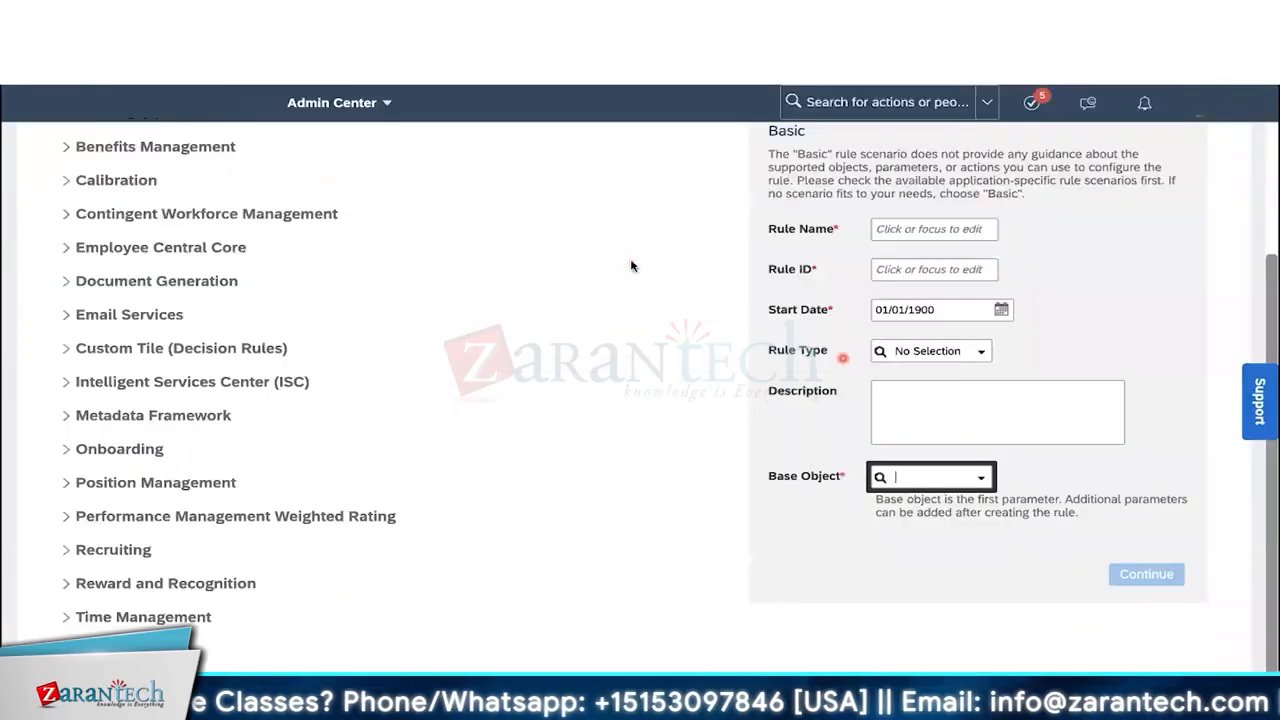
text(add)
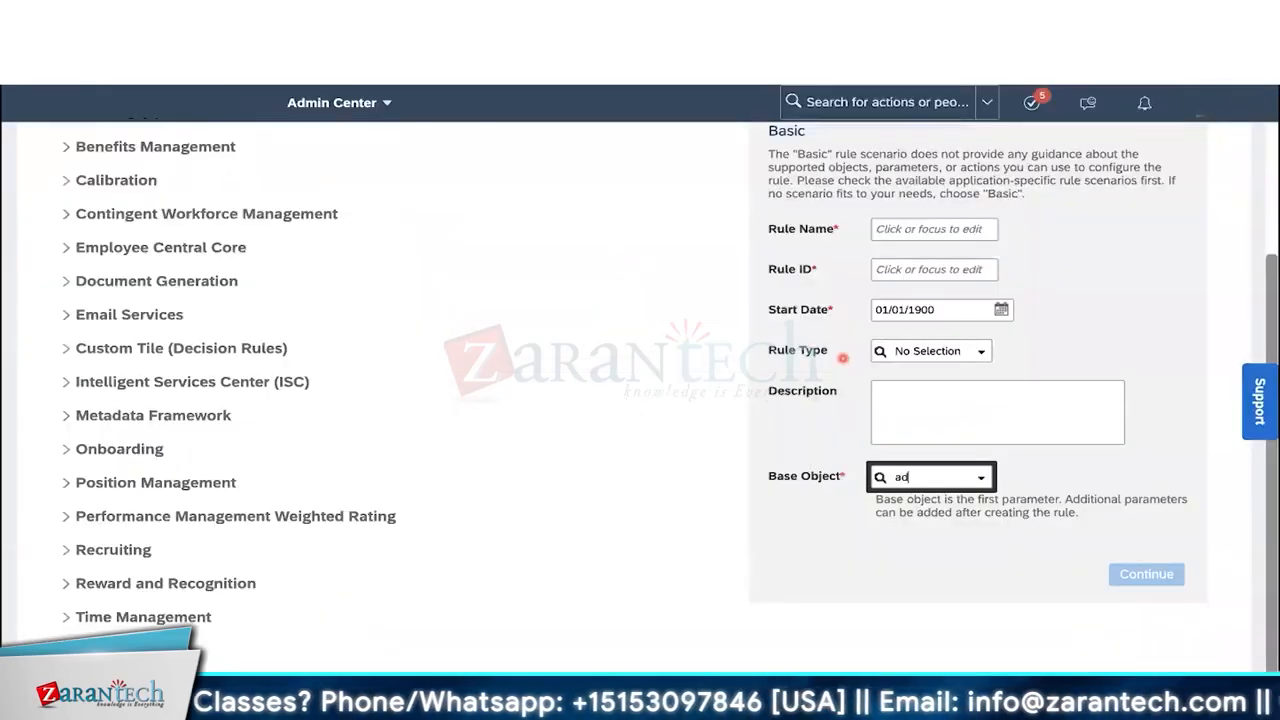
text(resses)
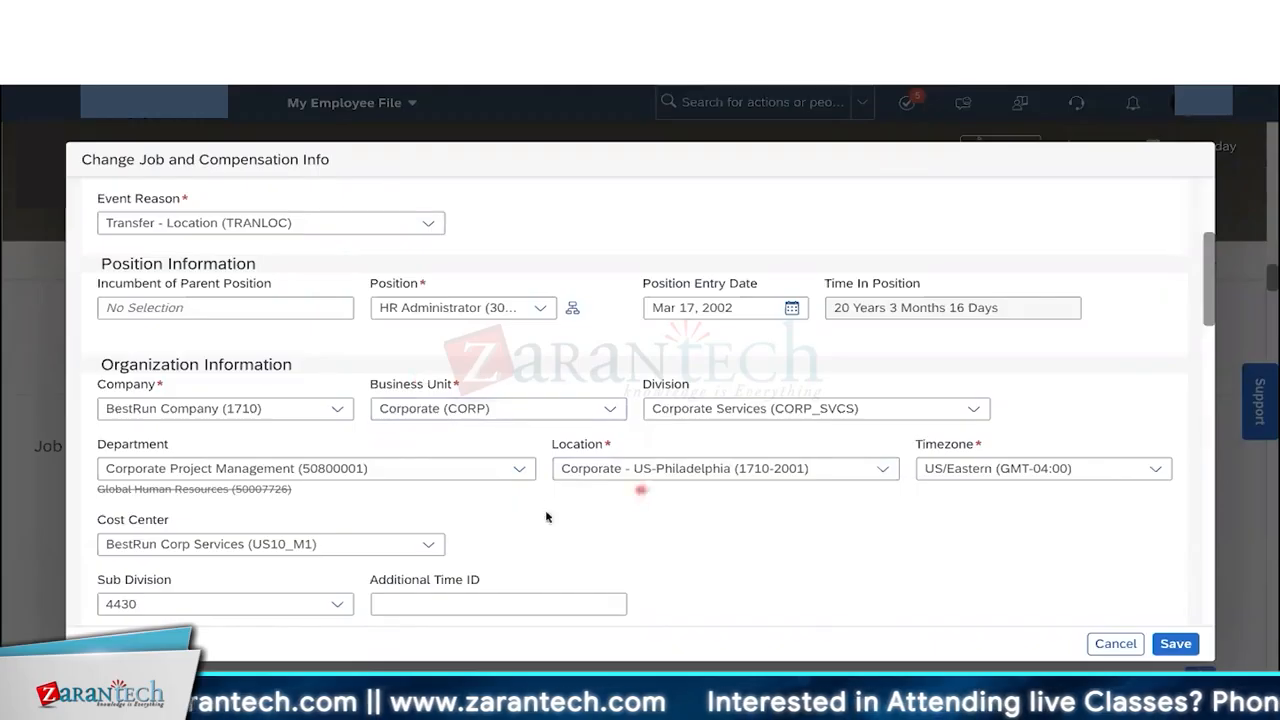
Step: Review the Organization Information and Job Information fields of the job change form, along with the choices of what to change
scroll(545, 504, down, 5)
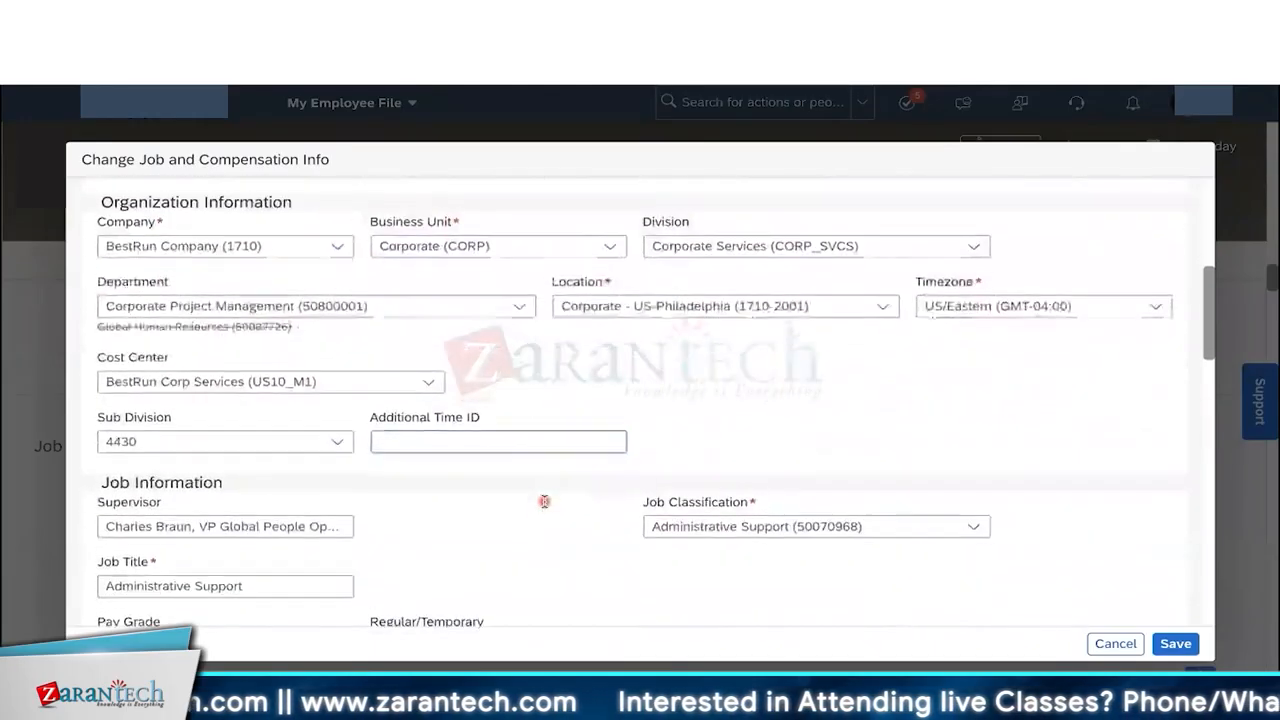
scroll(545, 501, up, 2)
scroll(545, 501, up, 7)
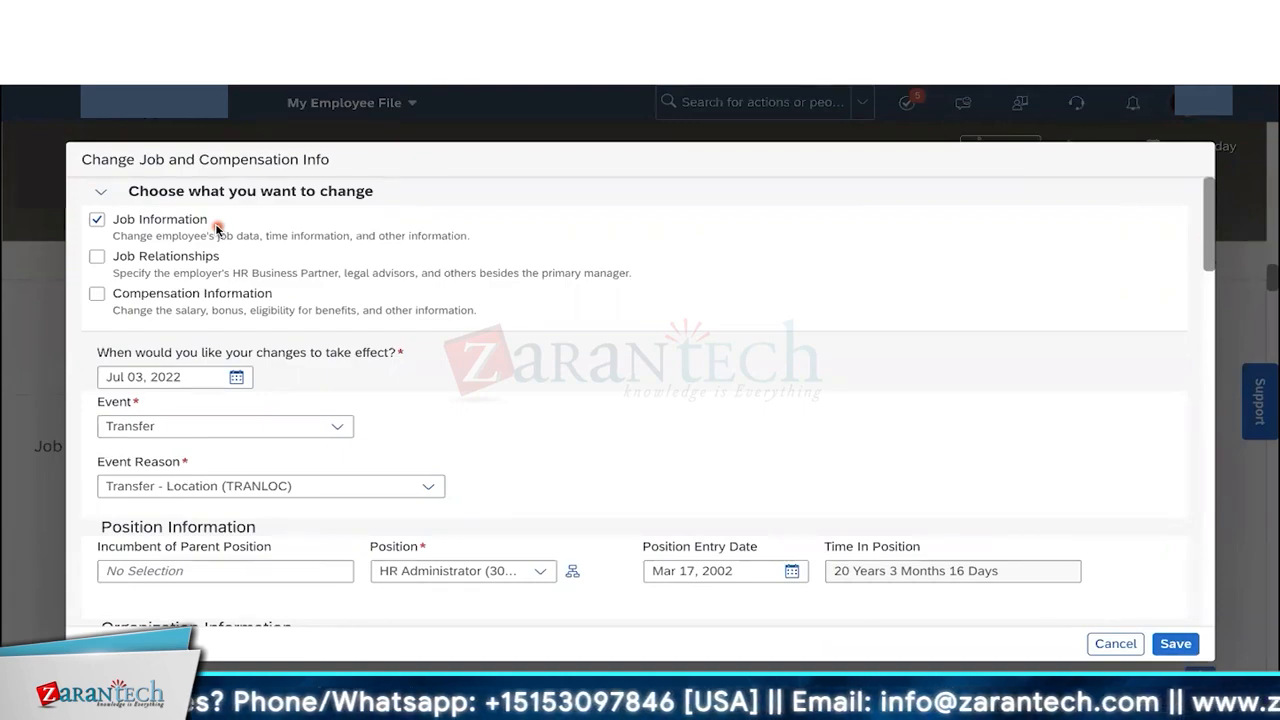
scroll(533, 385, down, 3)
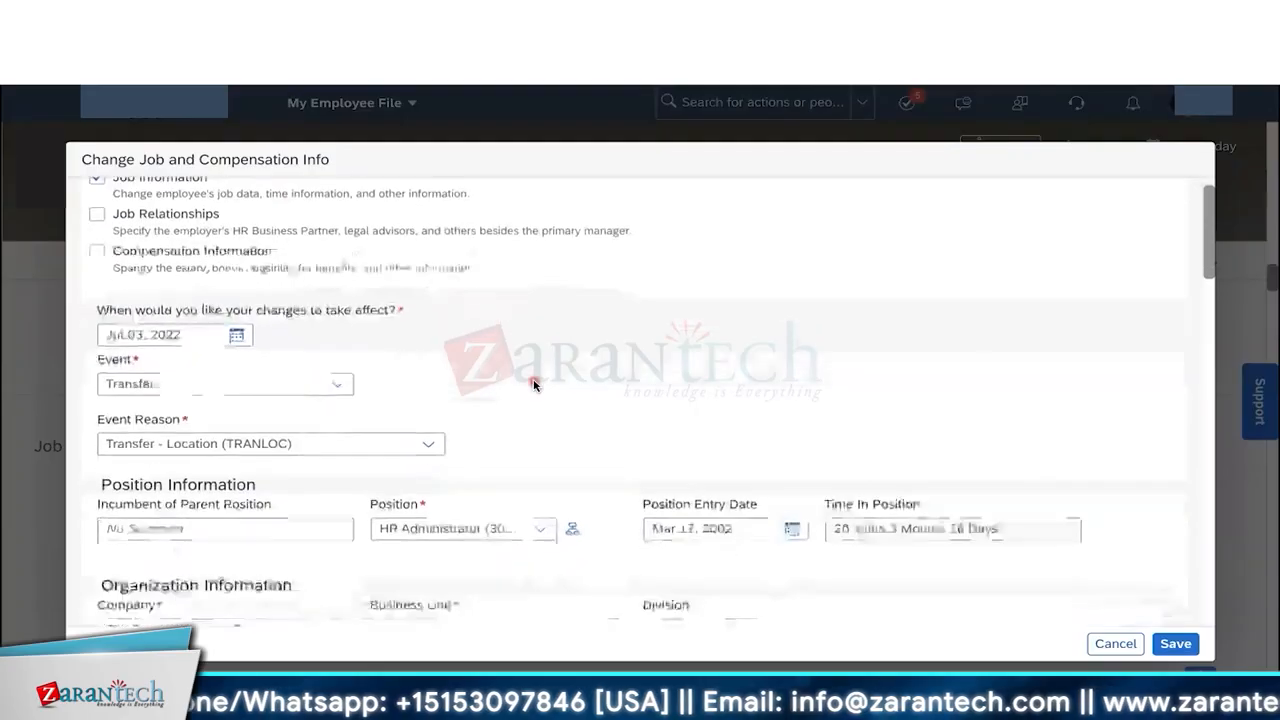
Step: Check the event, position and organization fields of the job change form, and search the Basic rule's base objects for "job info"
scroll(533, 385, down, 2)
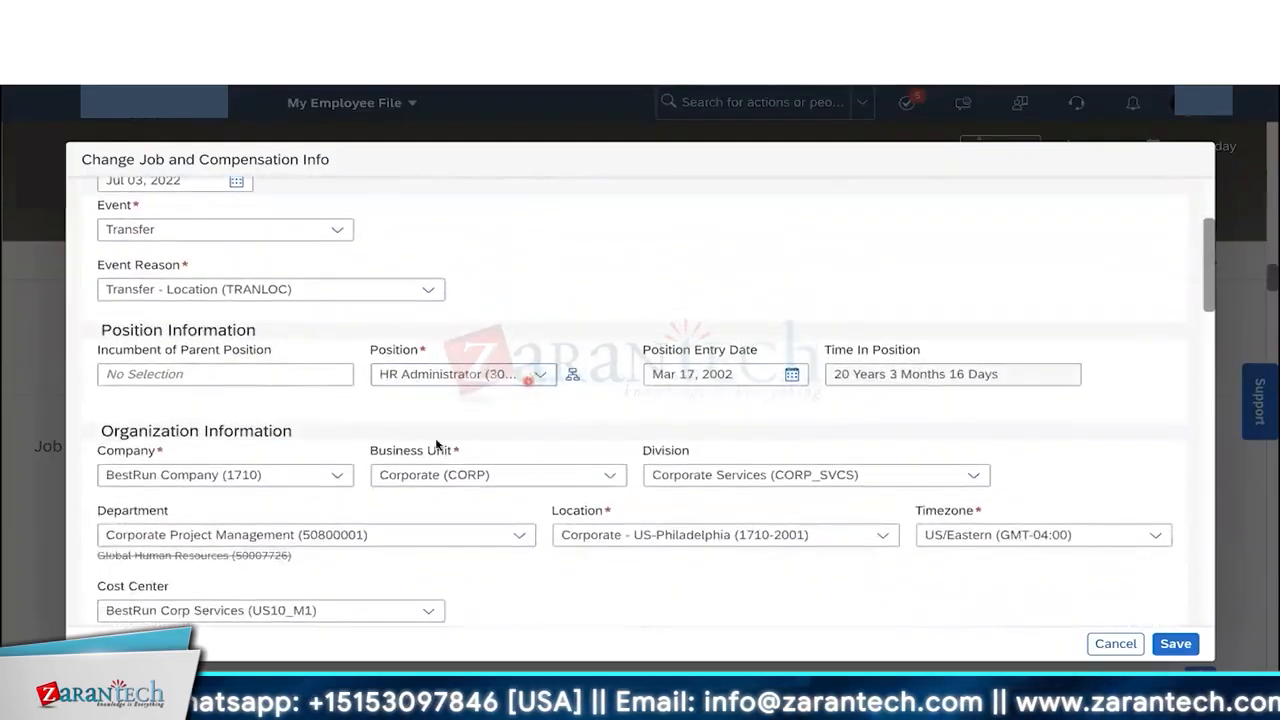
scroll(547, 450, up, 4)
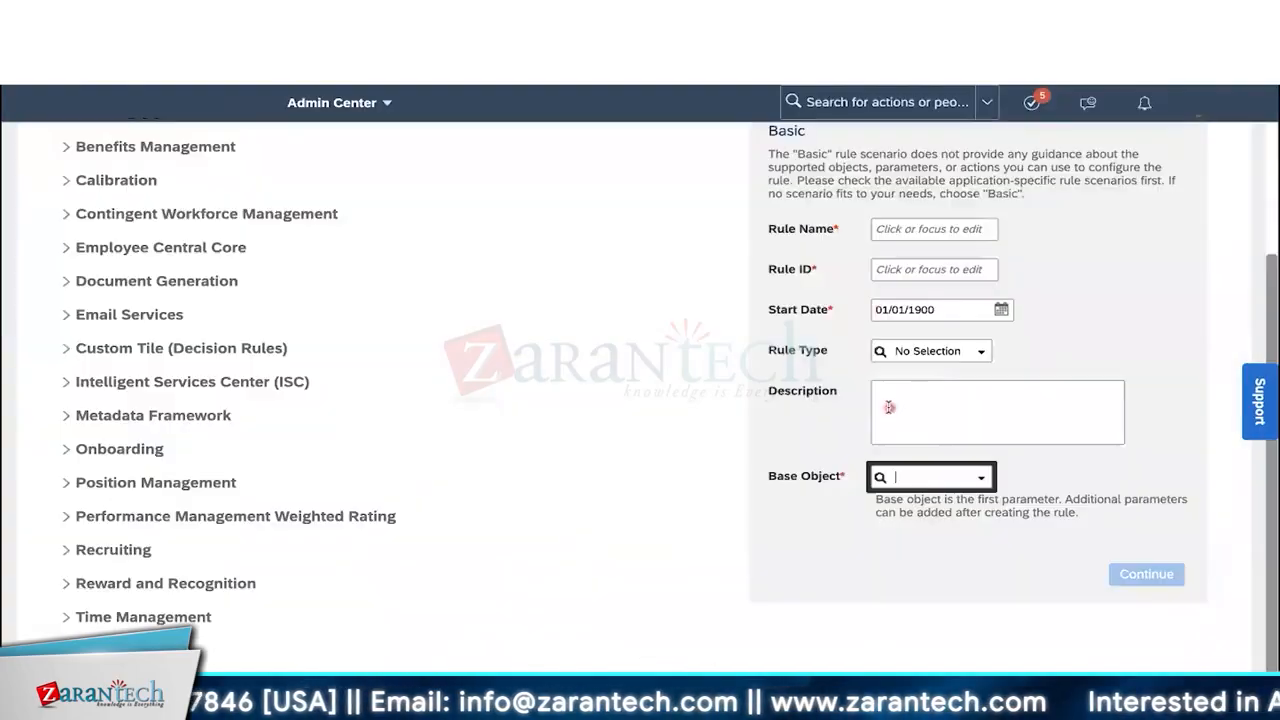
text(job indo)
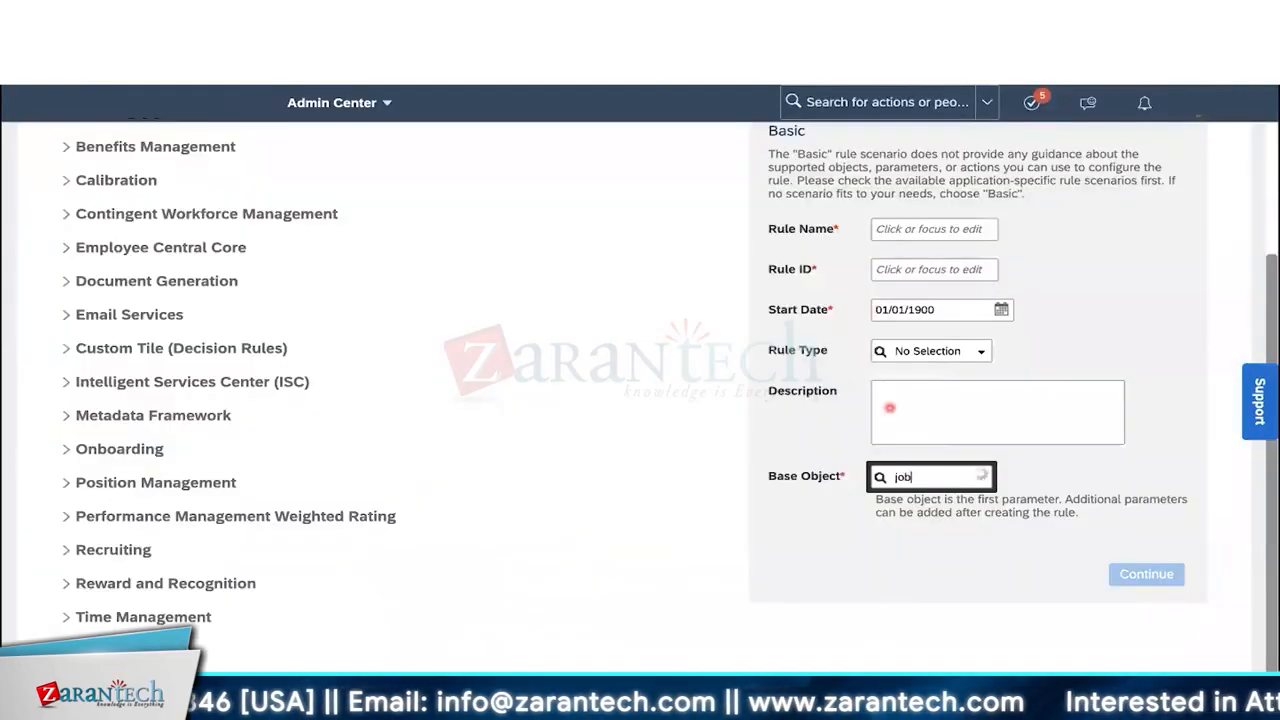
key(BackSpace)
key(BackSpace)
key(BackSpace)
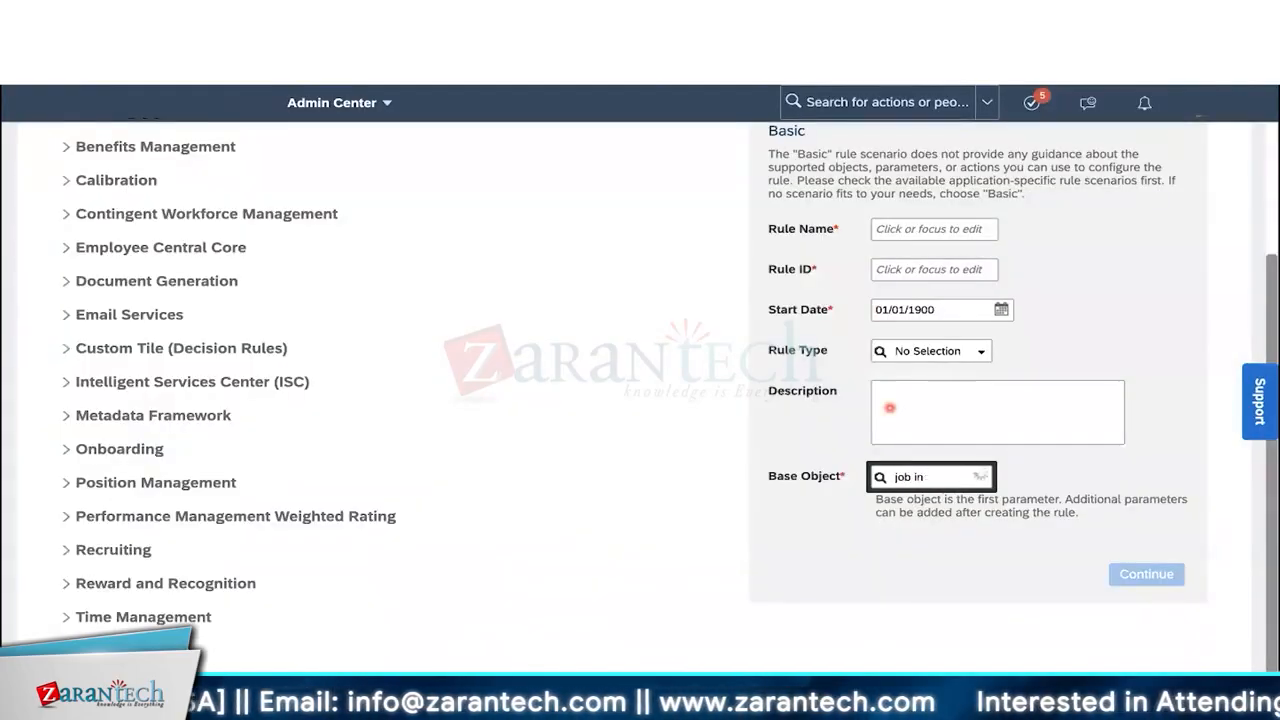
text(nfo)
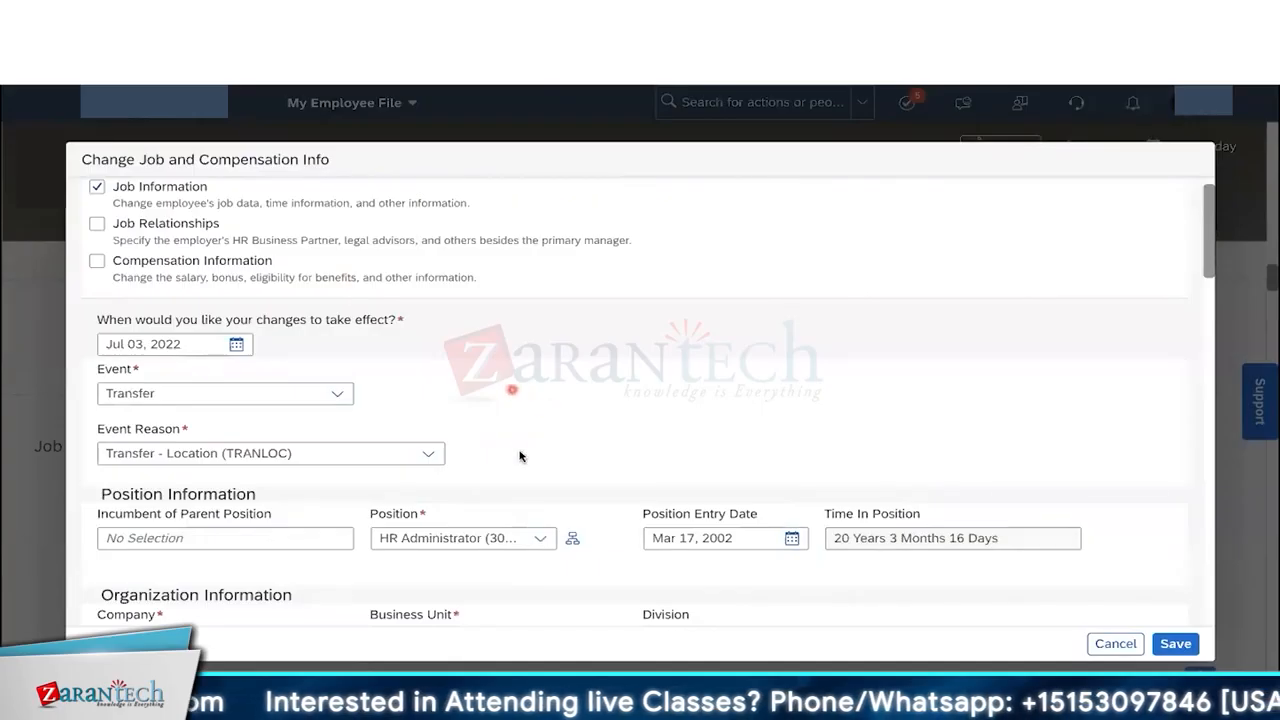
Step: Review the change options and Organization Information in the job change form, and repeat the base object search for "job info" in the new rule
scroll(519, 455, down, 1)
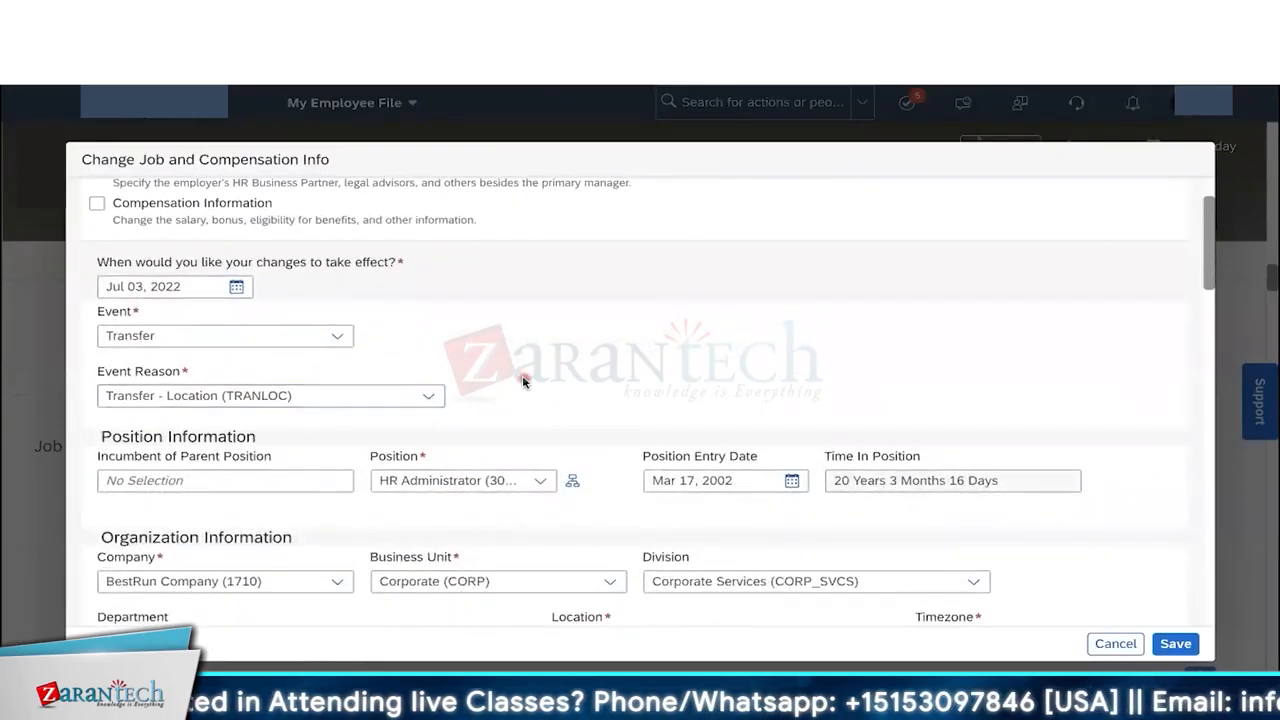
scroll(522, 375, down, 4)
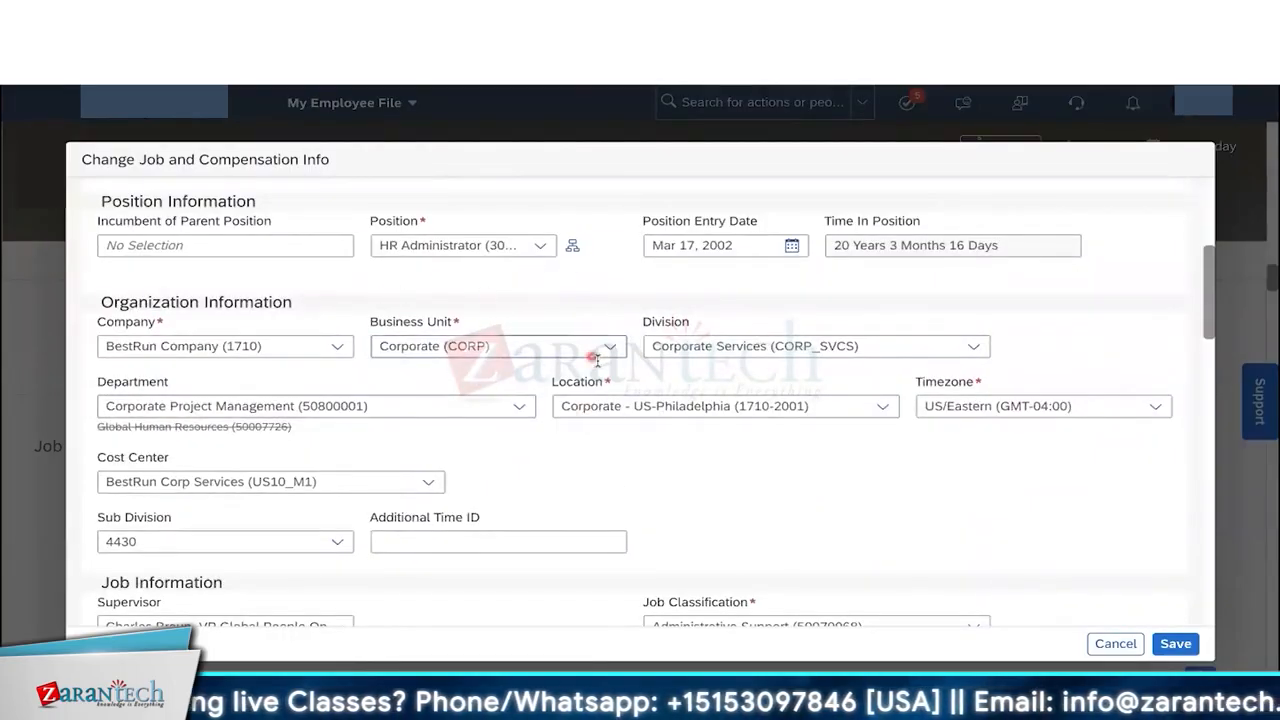
scroll(590, 360, up, 5)
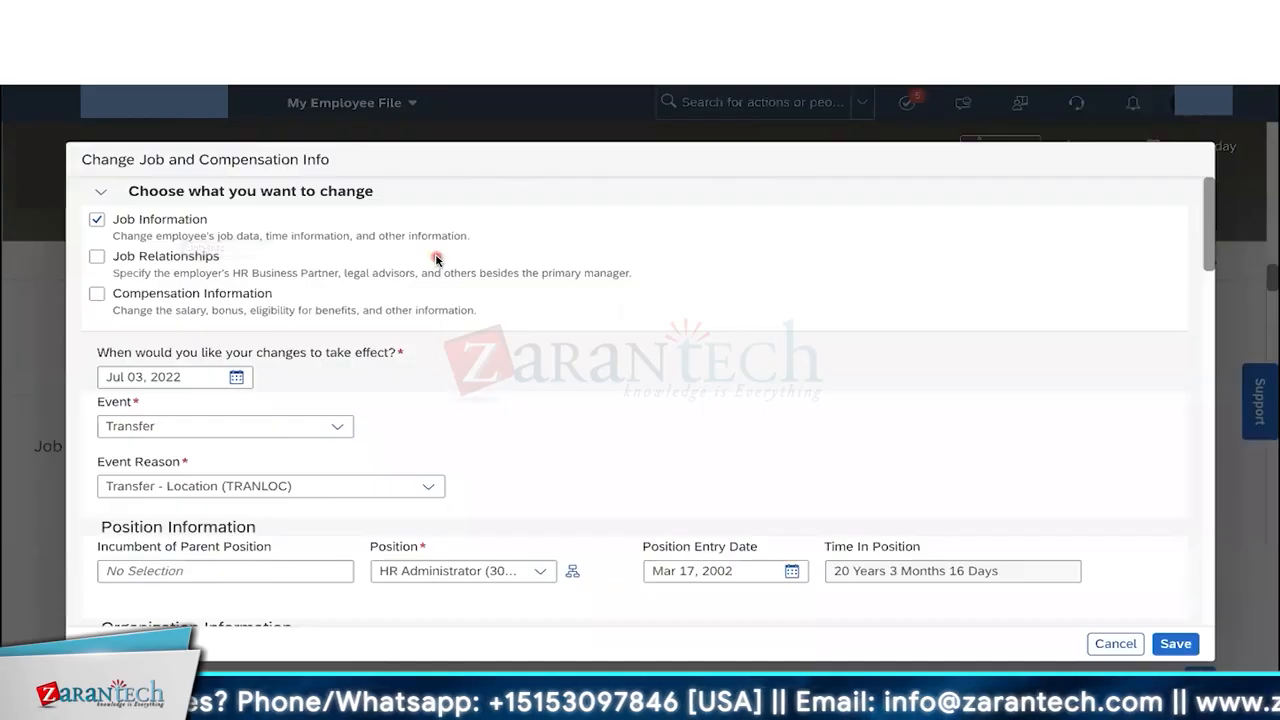
scroll(435, 256, down, 1)
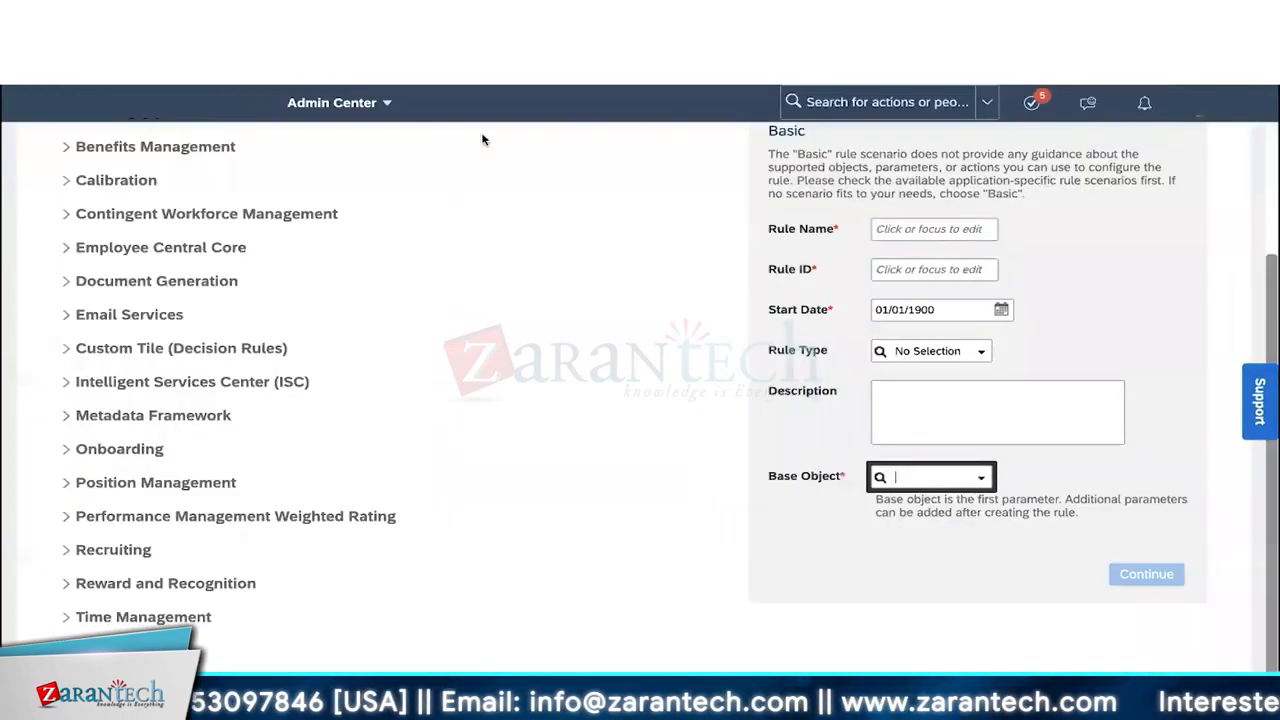
text(job info)
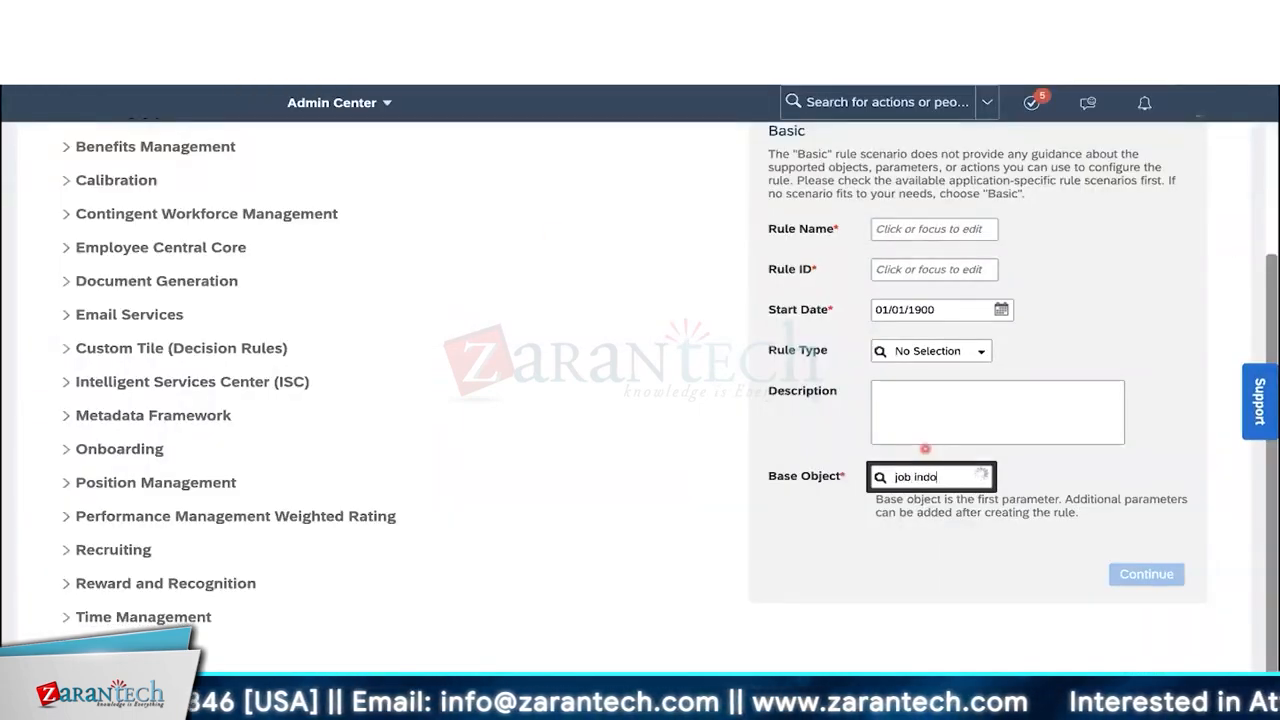
key(BackSpace)
key(BackSpace)
text(fo)
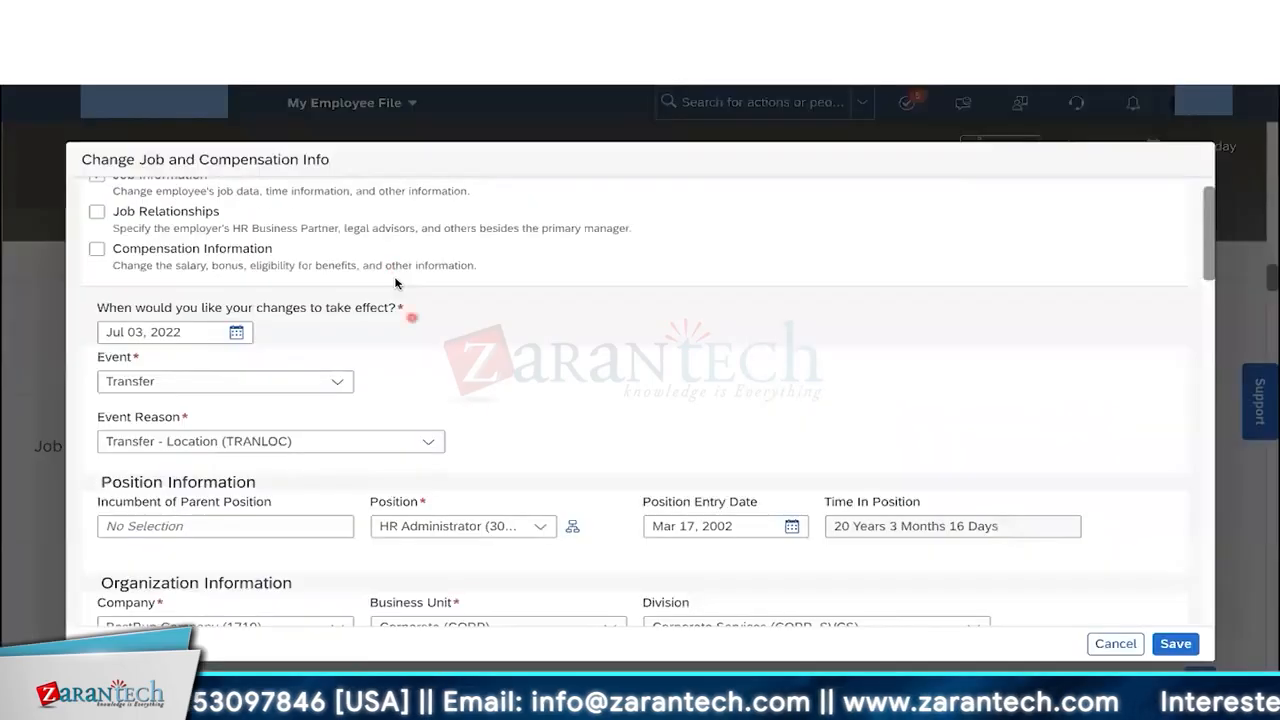
Step: Recheck the Organization Information in the job change form and set the Basic rule's base object to Job Information Model
scroll(395, 284, down, 1)
scroll(395, 284, down, 2)
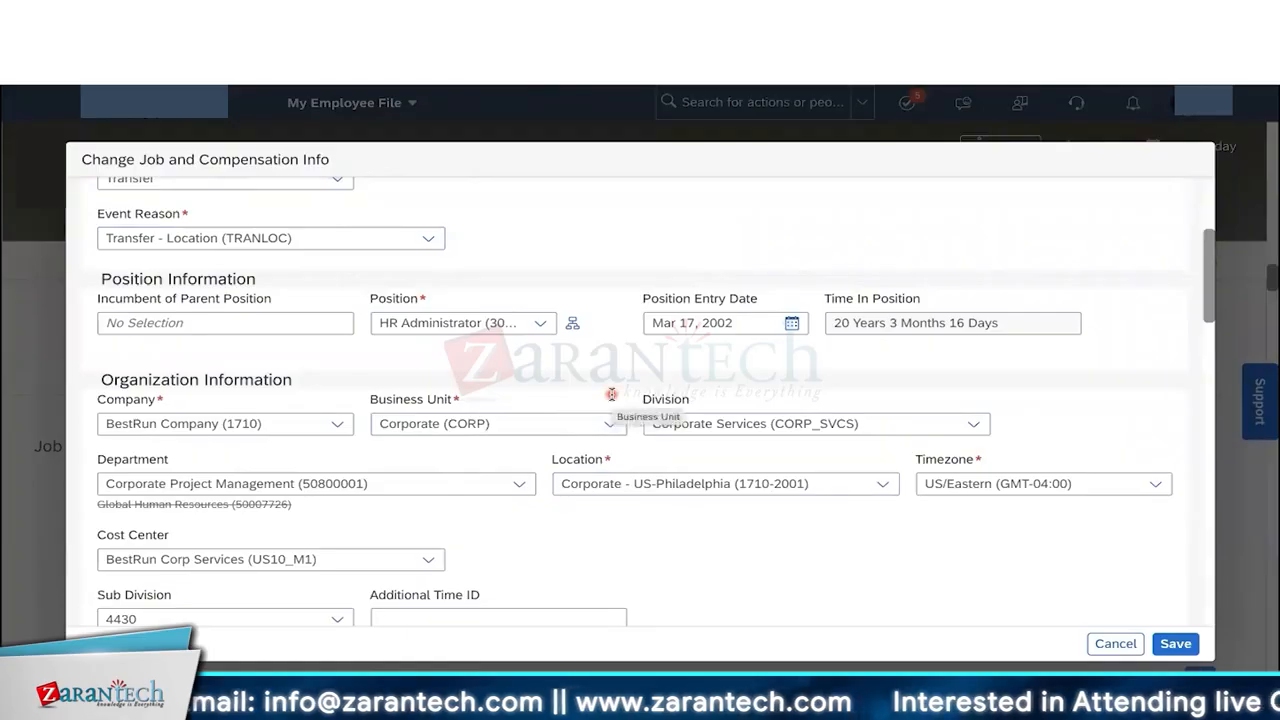
scroll(611, 394, down, 1)
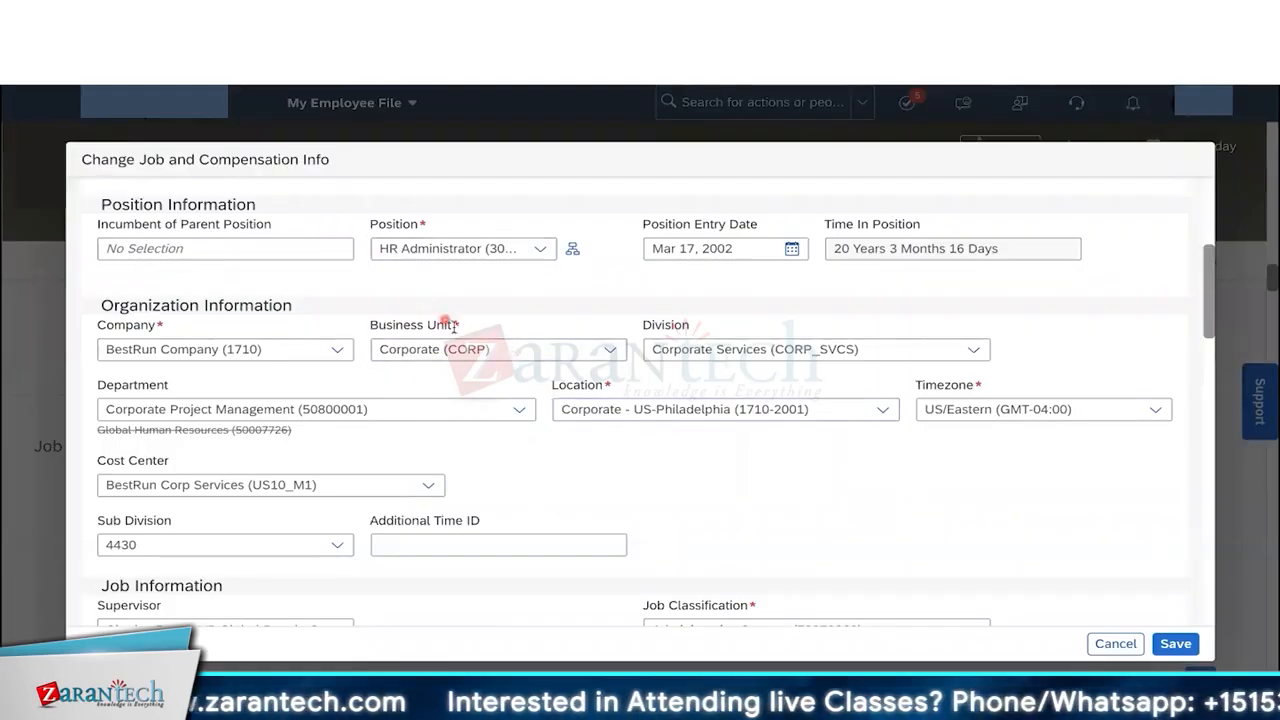
scroll(519, 340, up, 2)
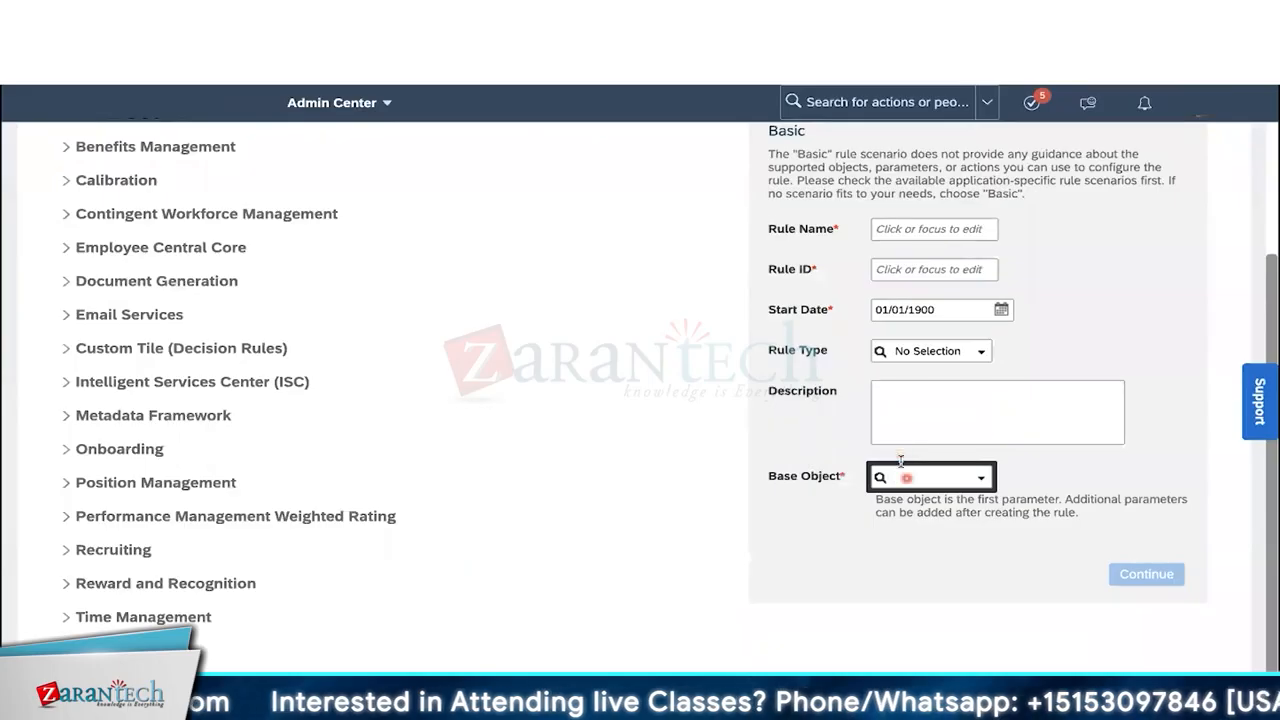
text(job info)
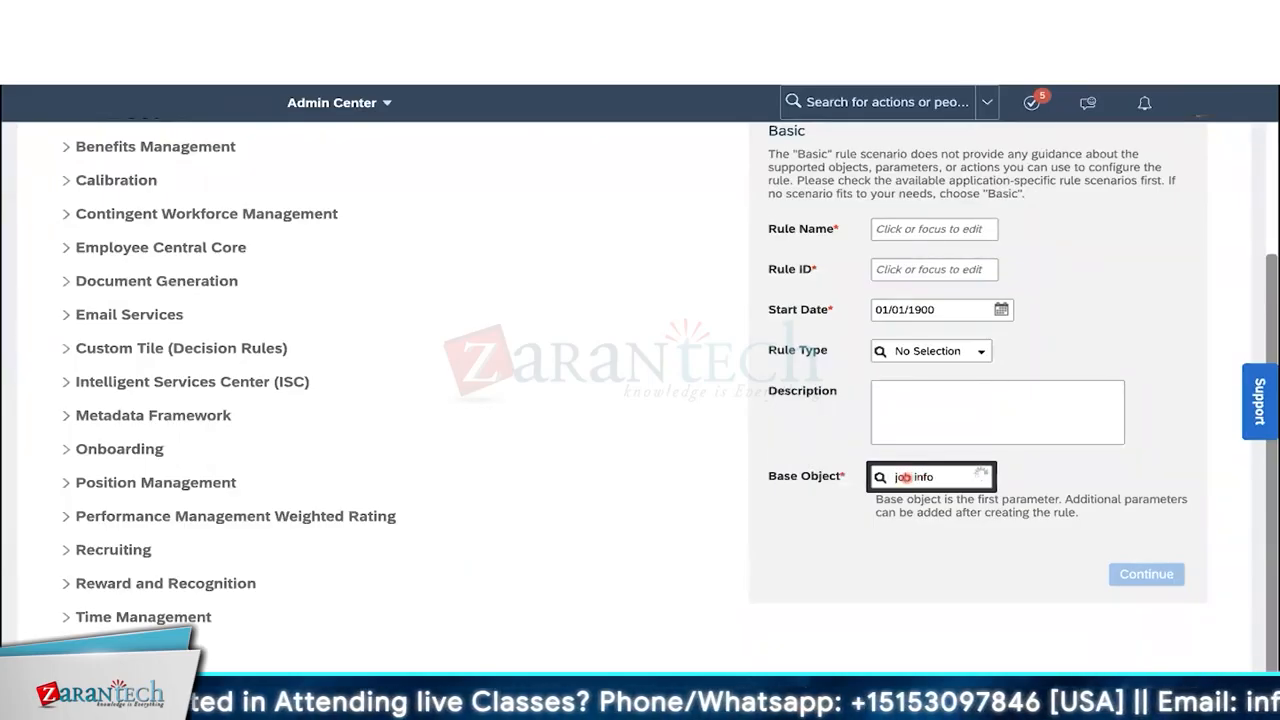
text(r)
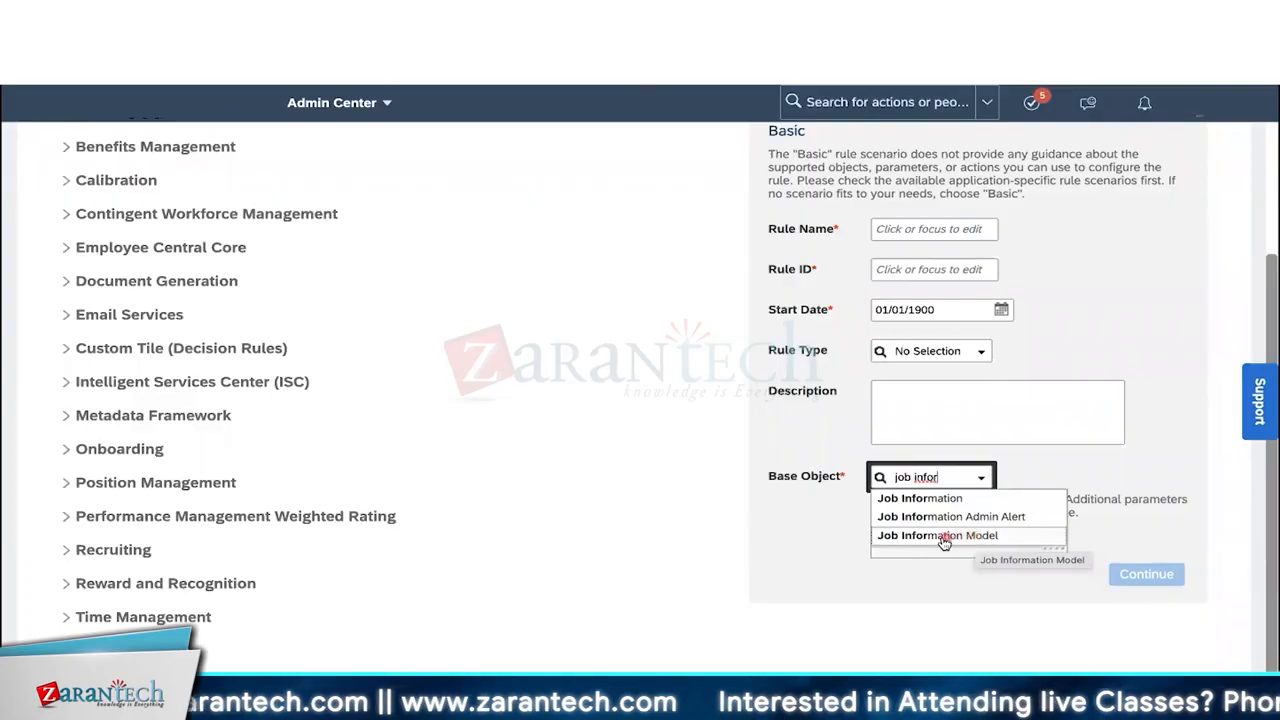
click(978, 538)
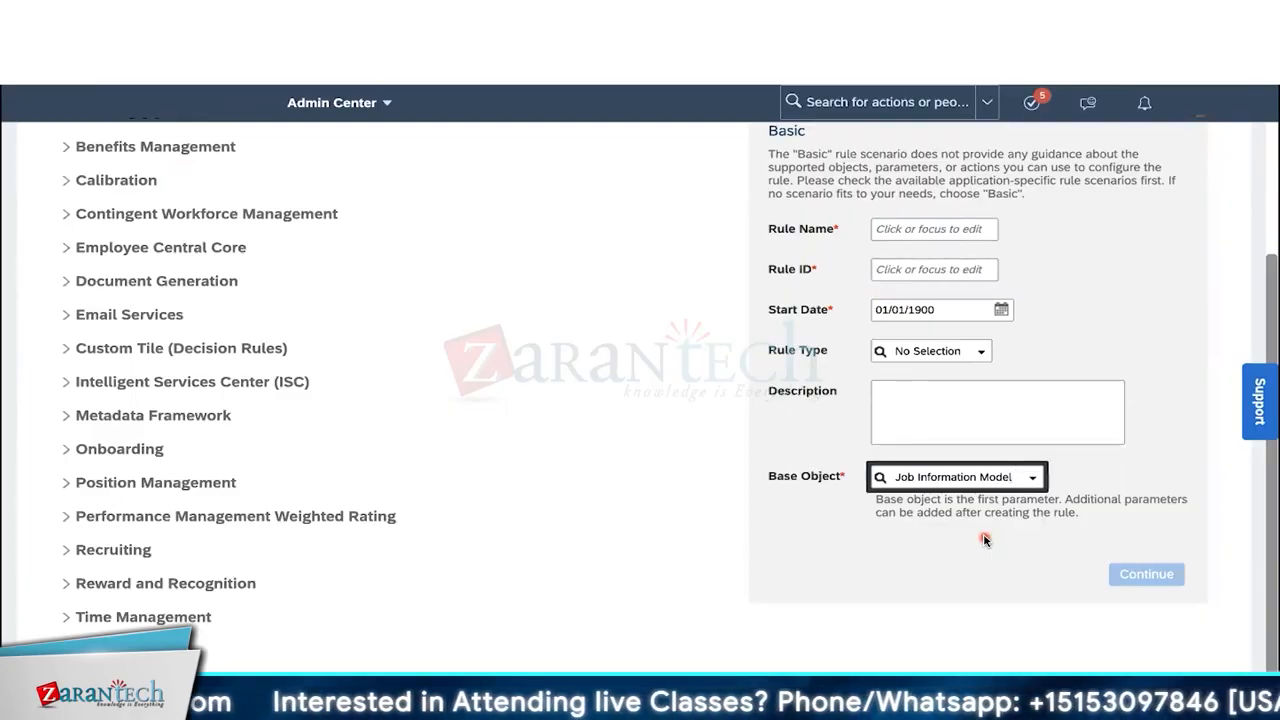
Step: Name the rule cust_erd_jul3, with the same rule ID, and continue to its configuration
click(936, 229)
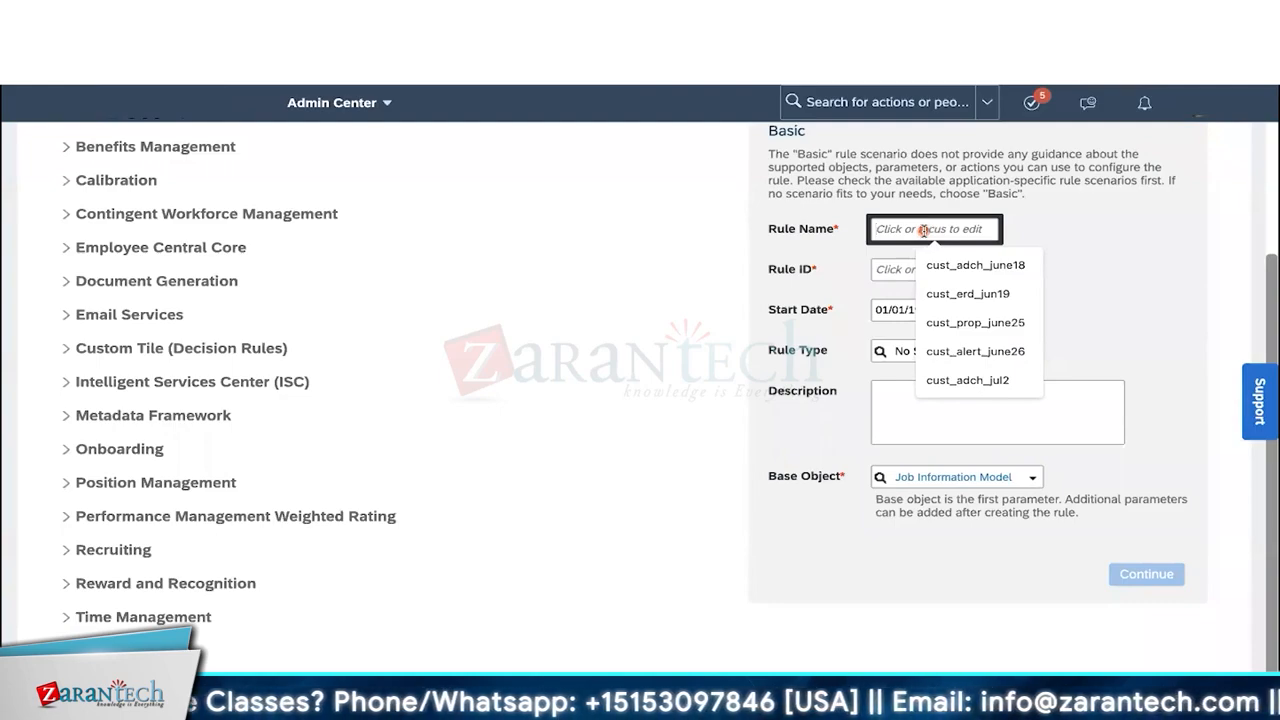
text(c)
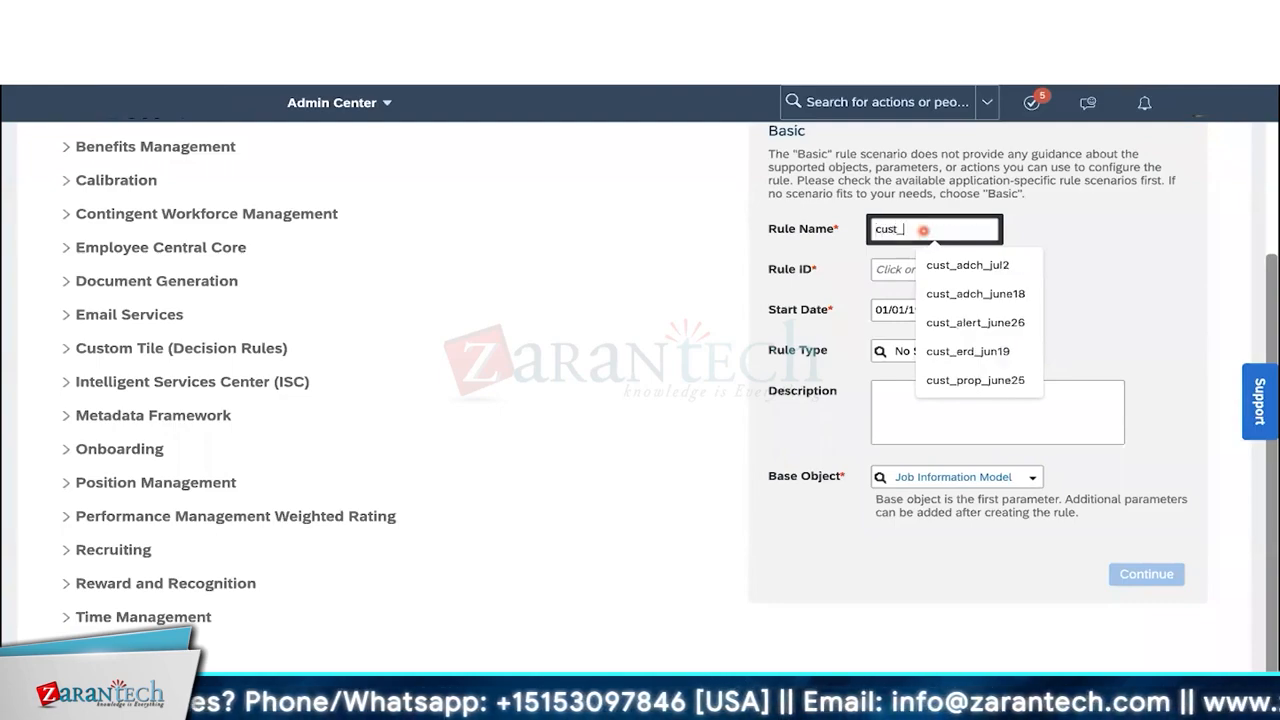
text(ust_)
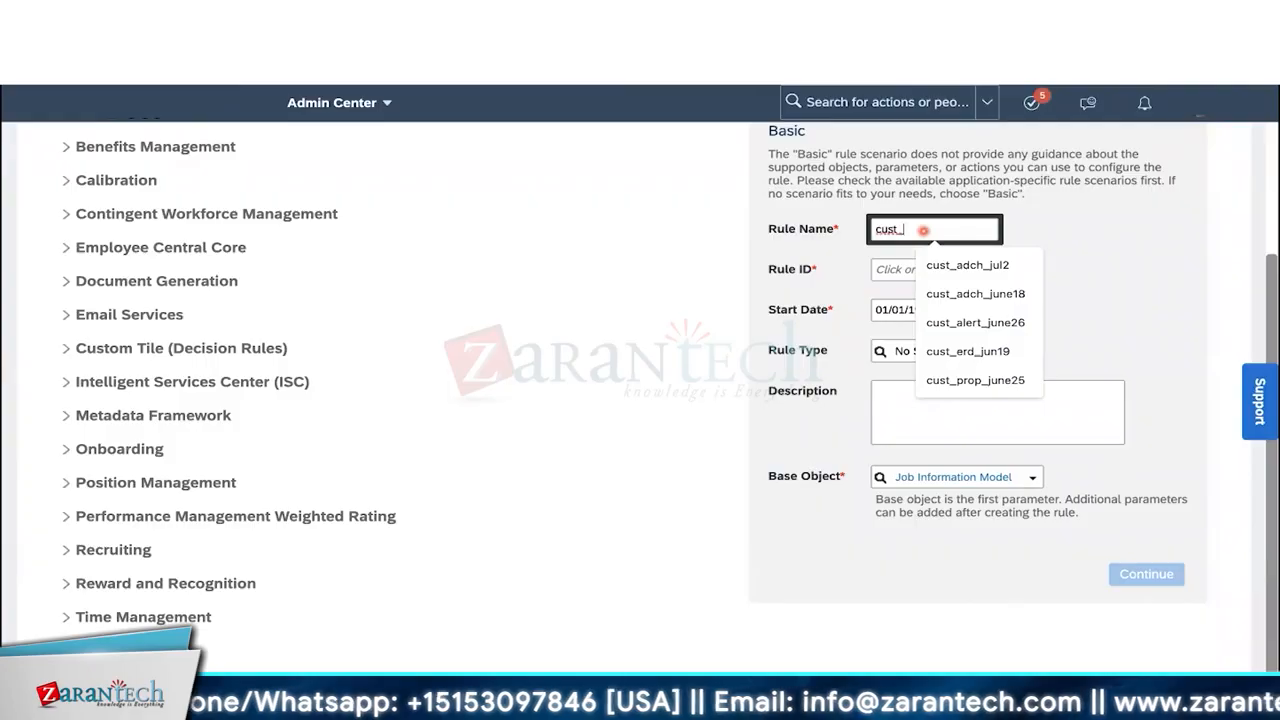
text(erd)
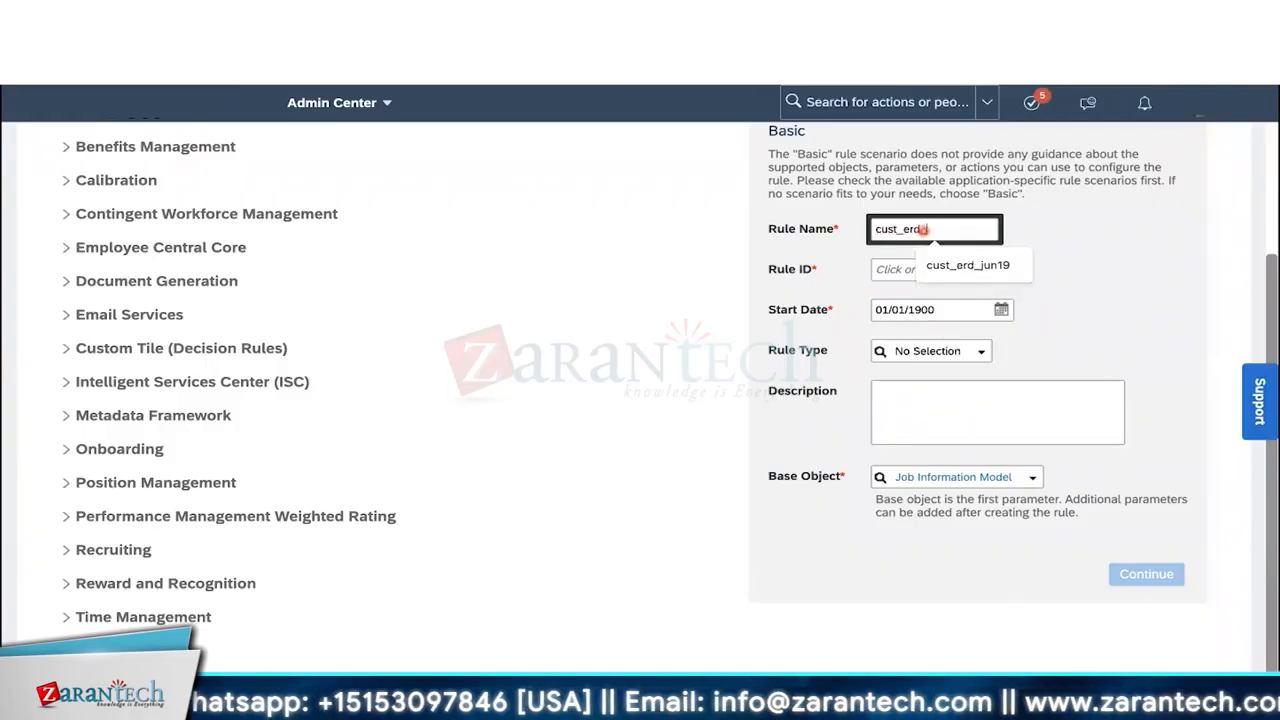
text(_jul3)
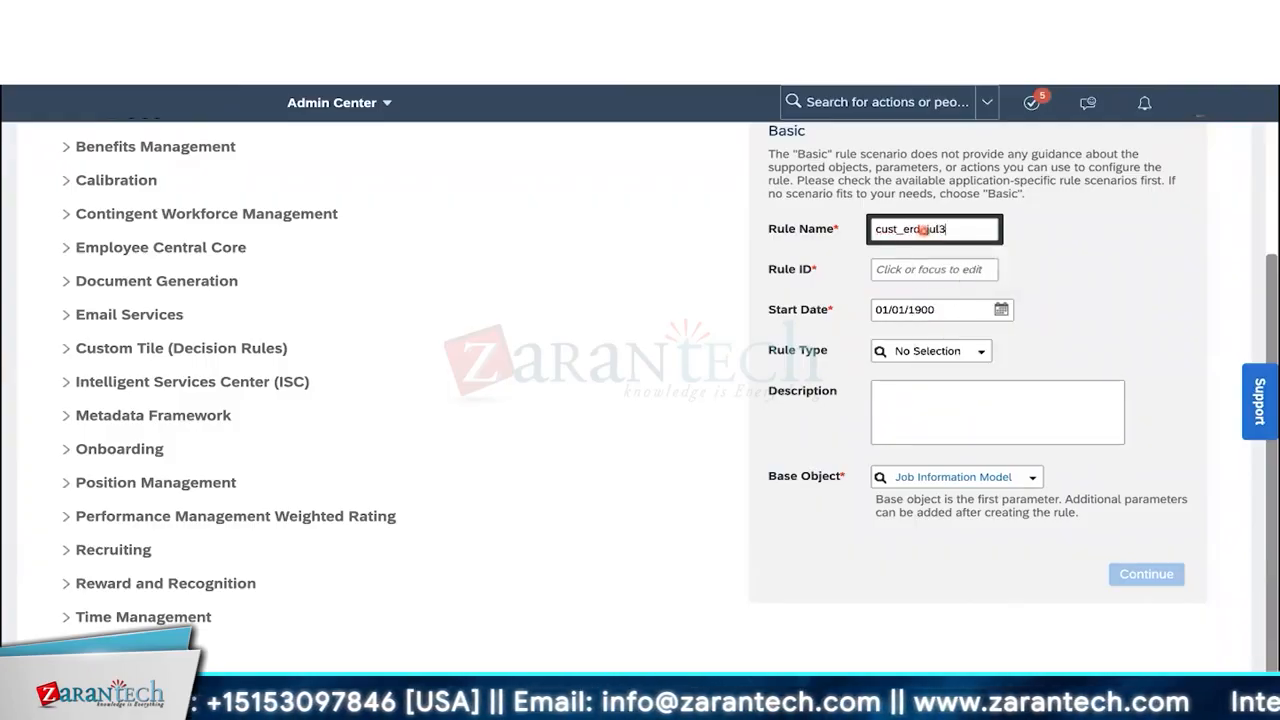
click(1067, 277)
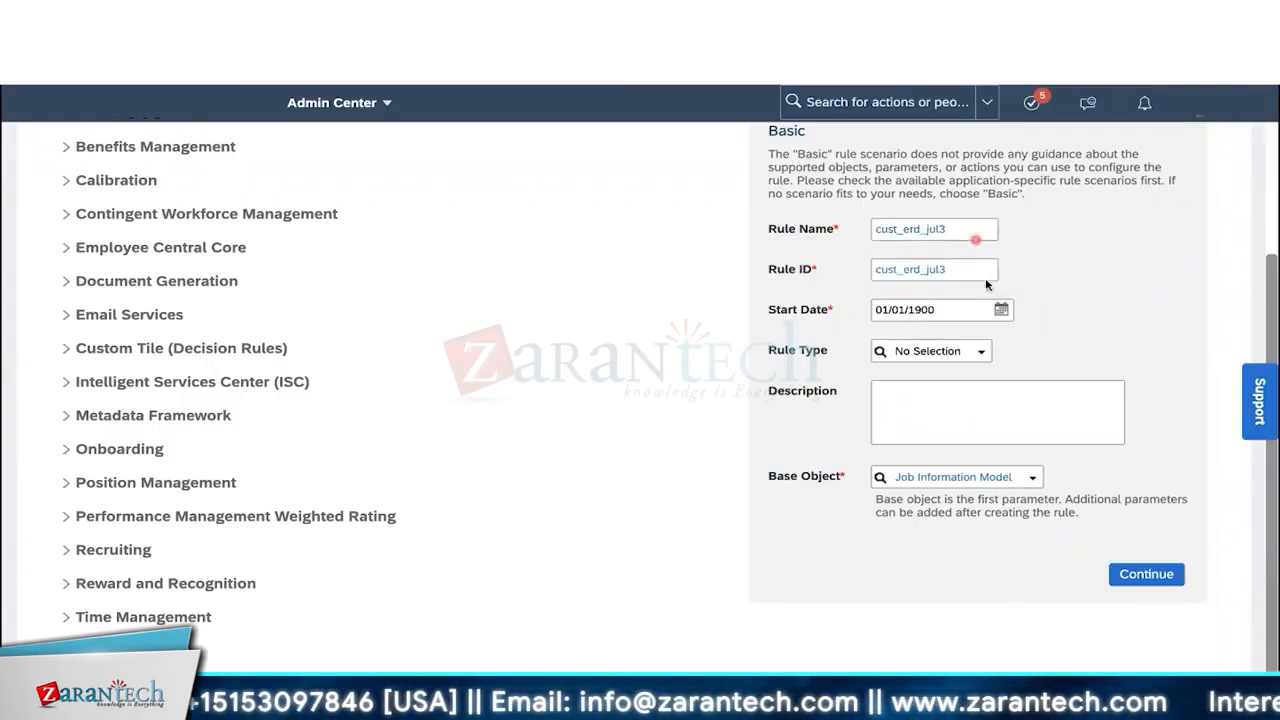
click(1143, 575)
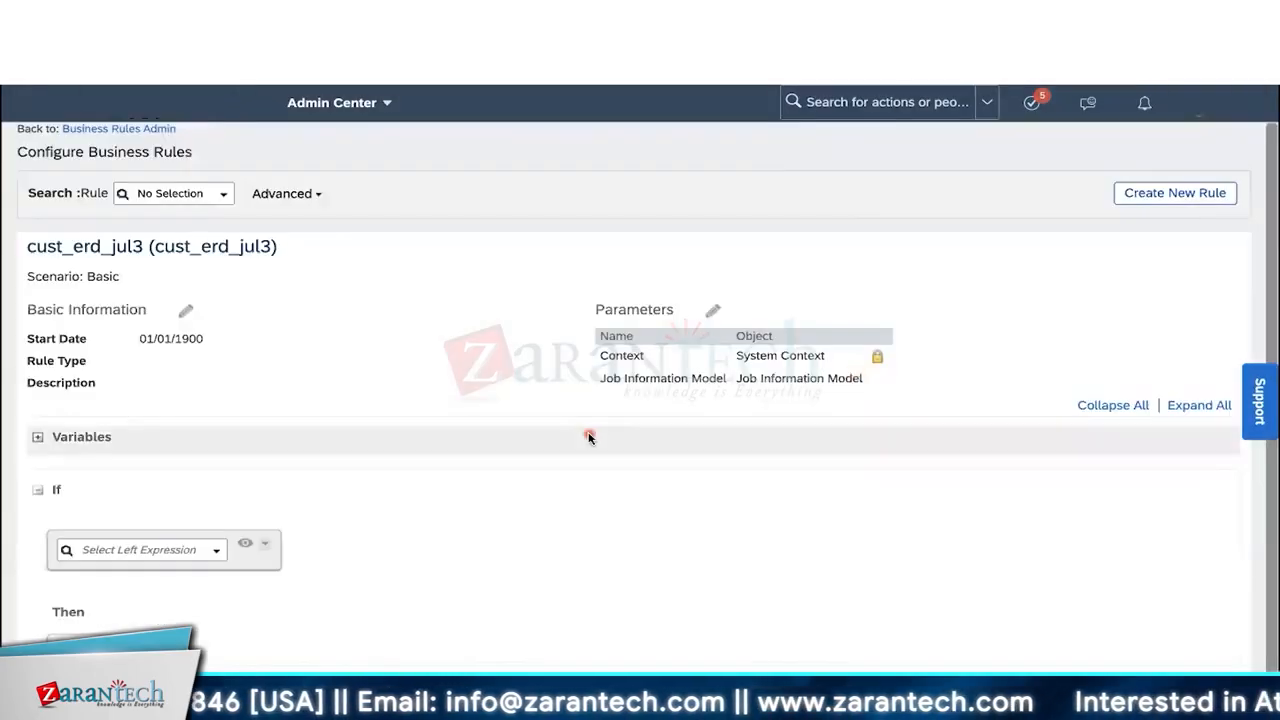
Step: Browse the fields available for the If condition's left expression and highlight the Job Information Model parameter
scroll(589, 437, down, 1)
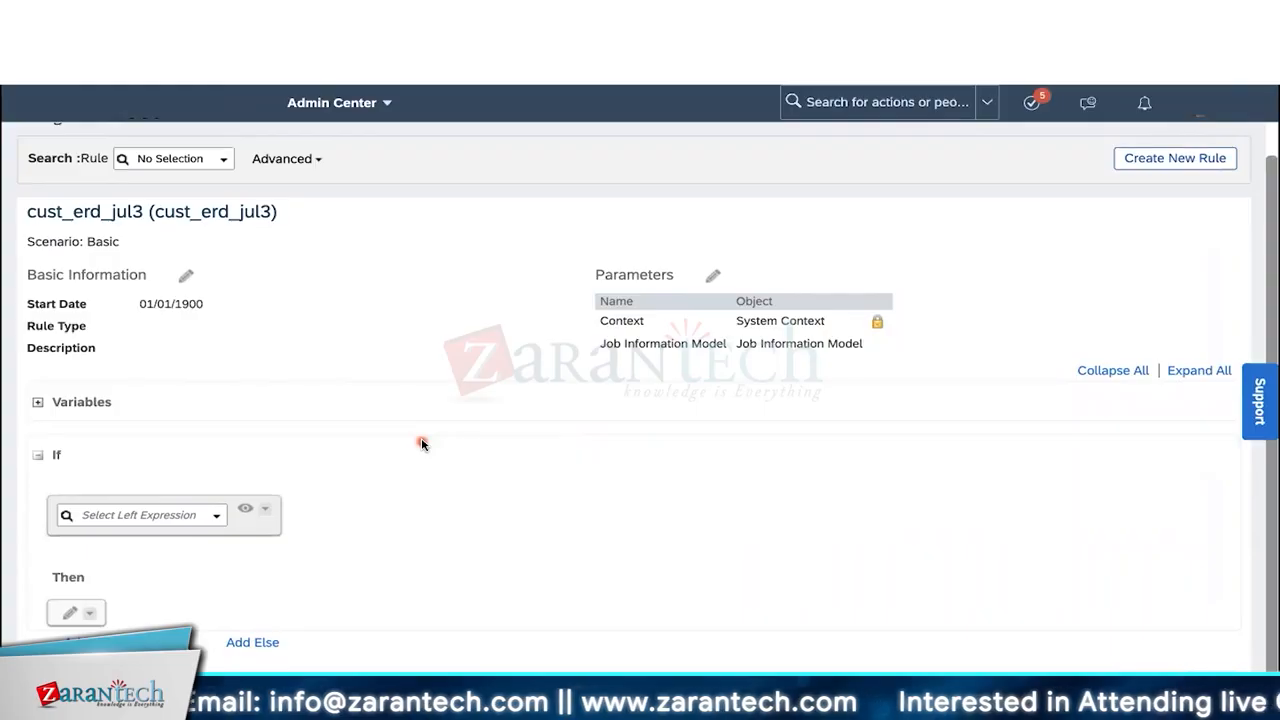
click(217, 515)
click(87, 134)
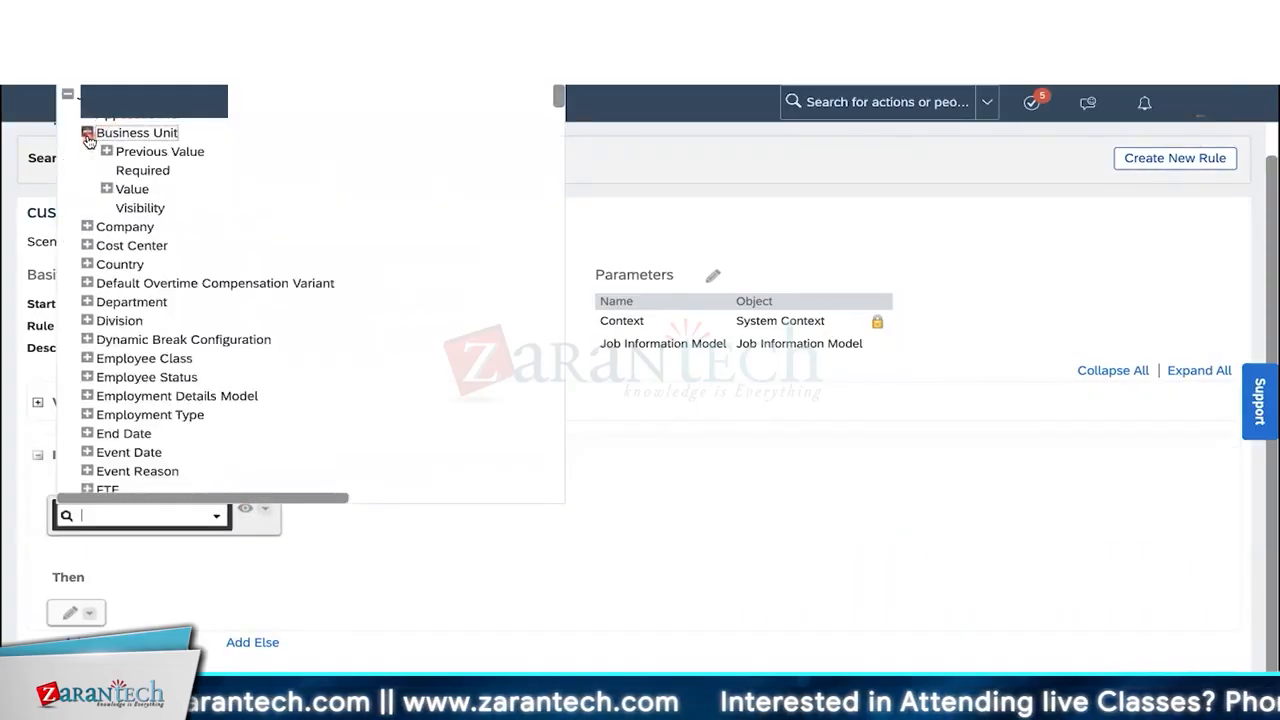
click(70, 97)
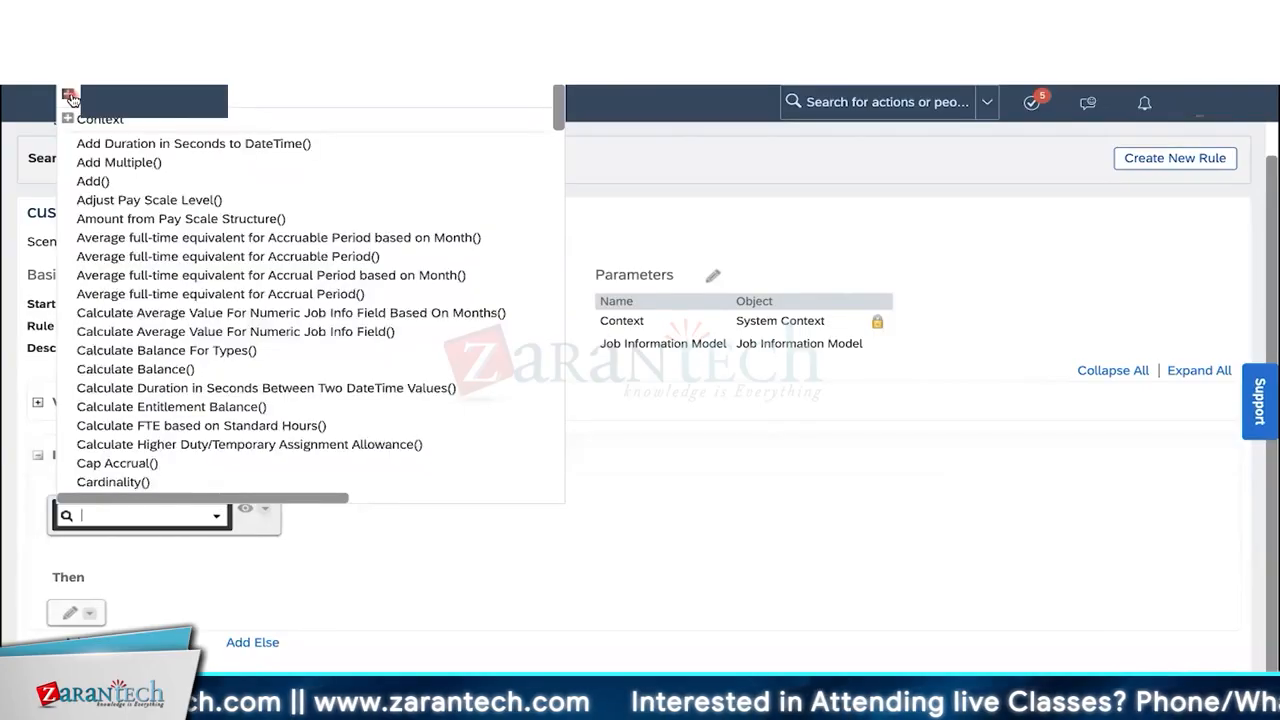
click(70, 97)
click(87, 132)
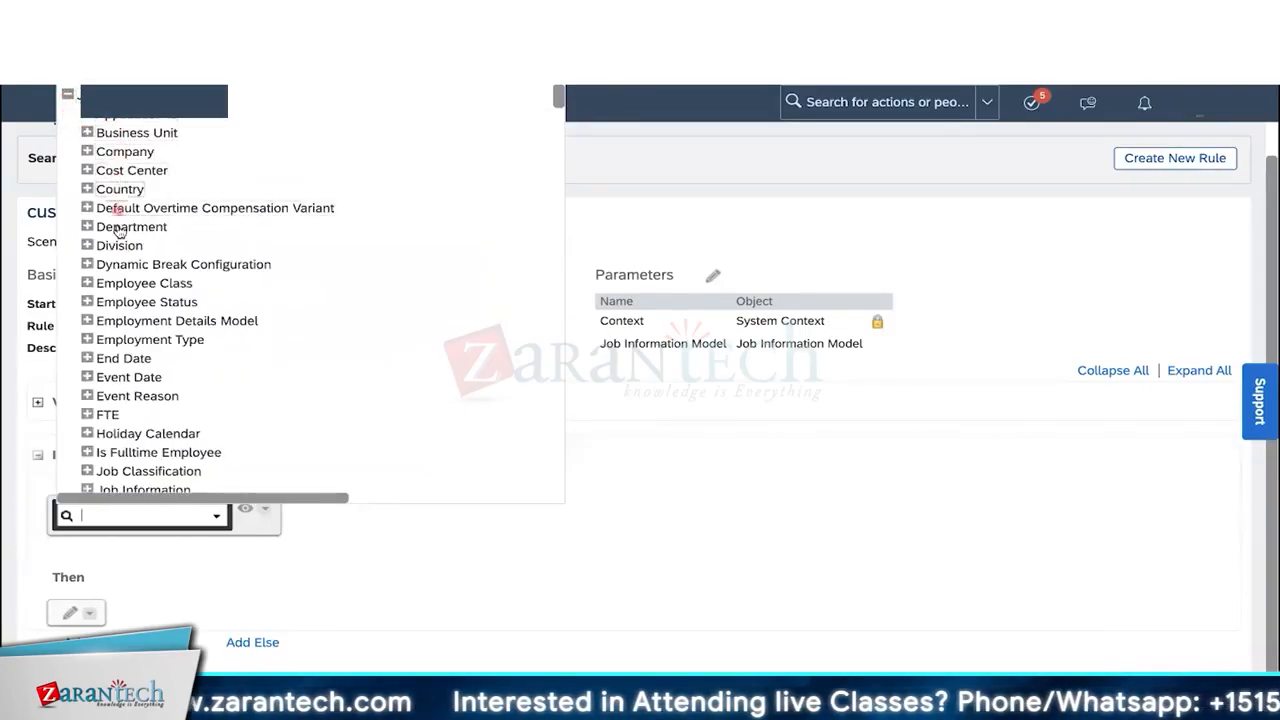
click(128, 264)
scroll(128, 268, down, 1)
scroll(128, 266, down, 1)
scroll(128, 266, up, 3)
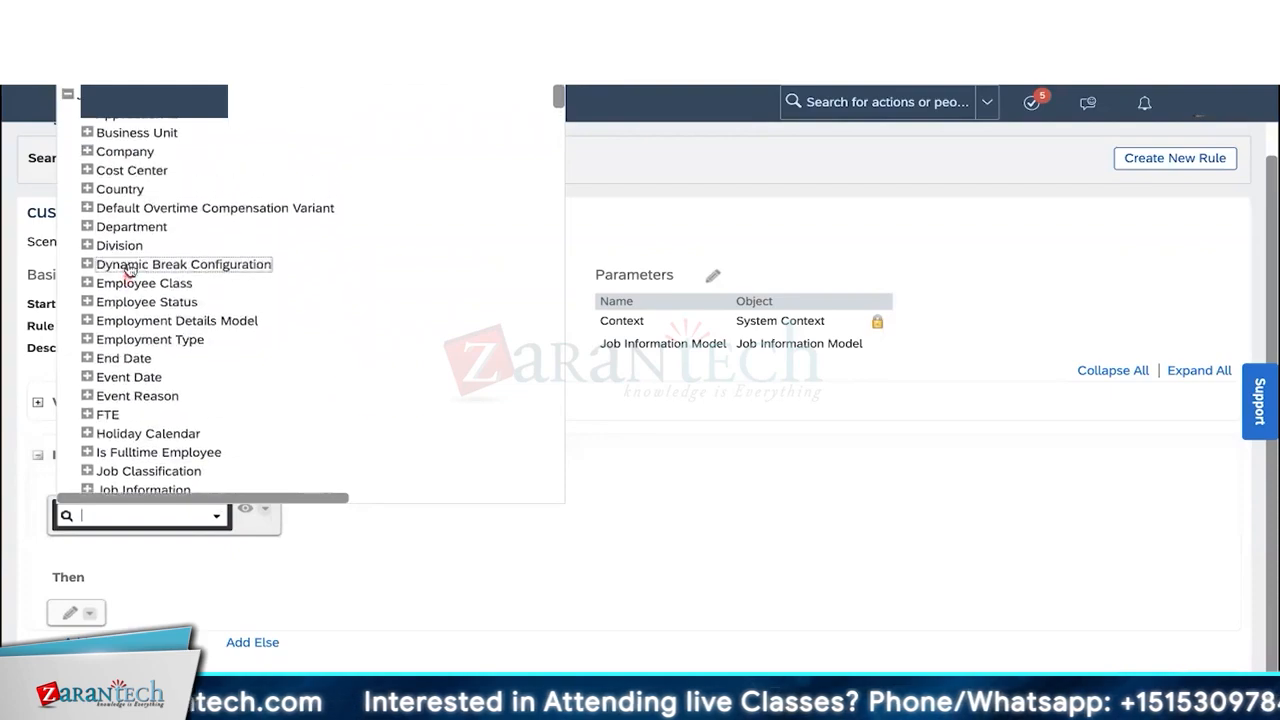
click(120, 170)
click(122, 322)
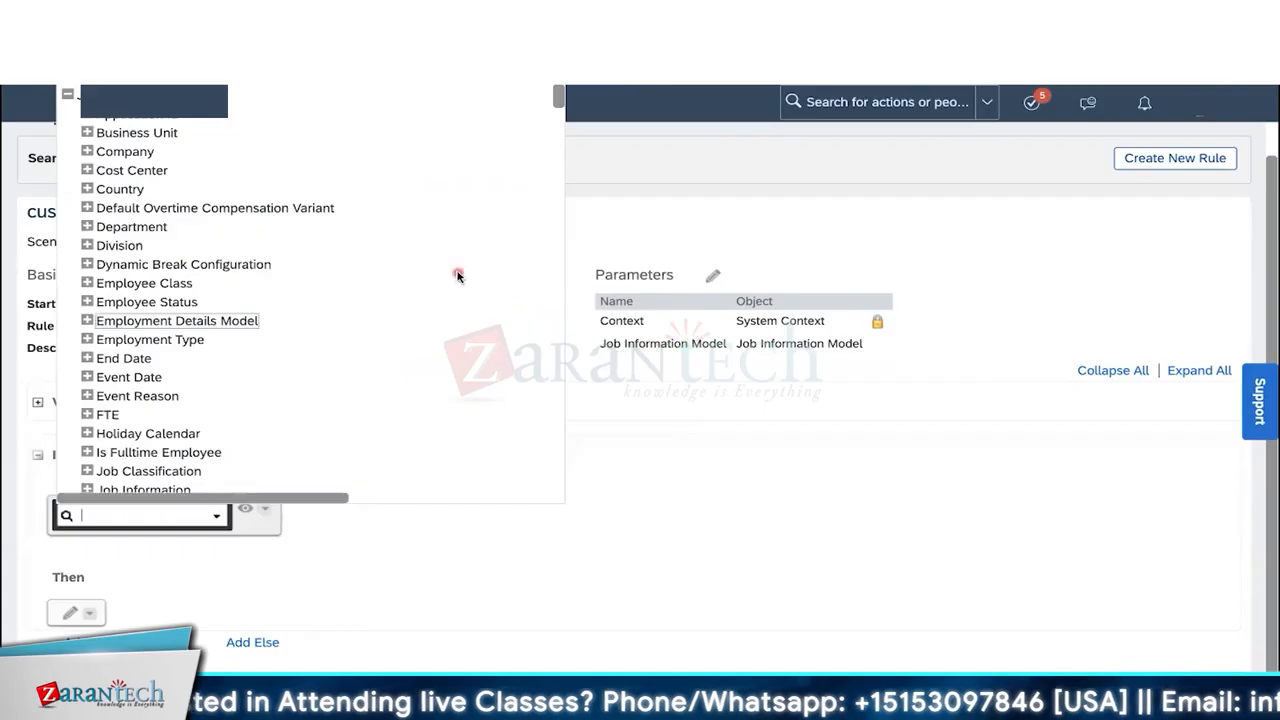
click(612, 344)
drag(656, 343, 726, 343)
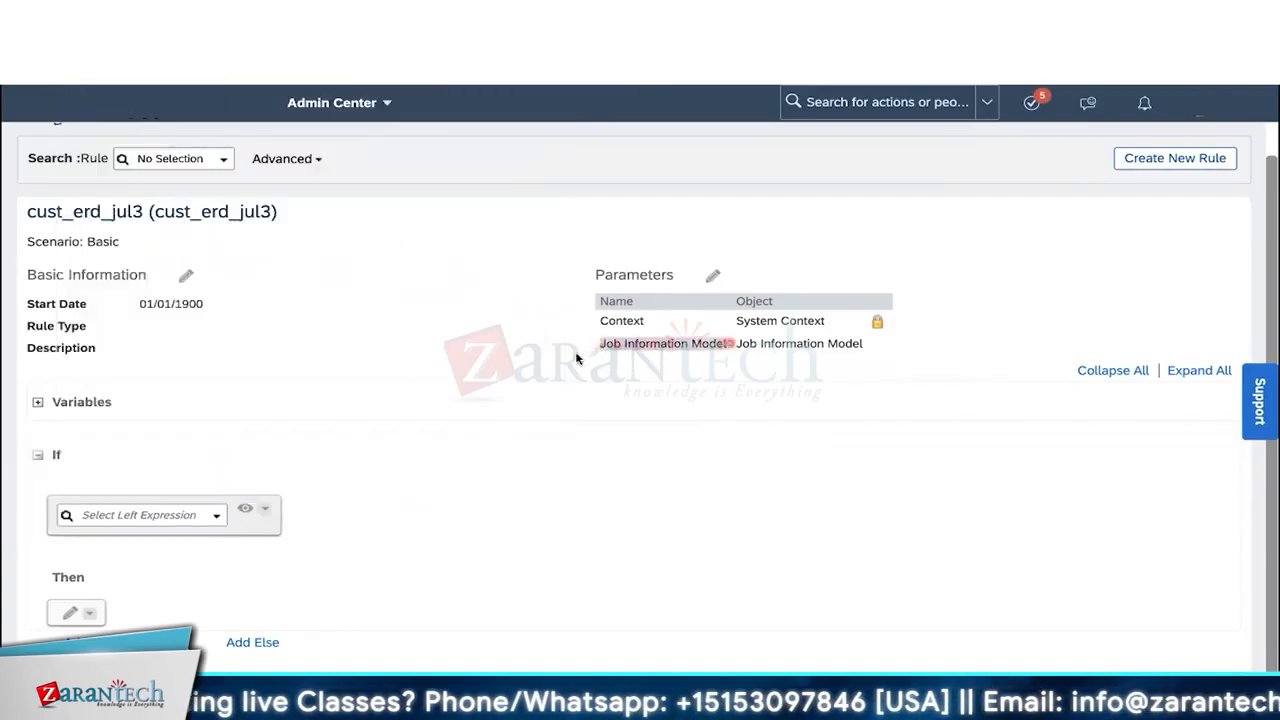
Step: Define the If condition as Business Unit.Value is not equal to Business Unit.Previous Value, both from the Job Information Model
click(218, 515)
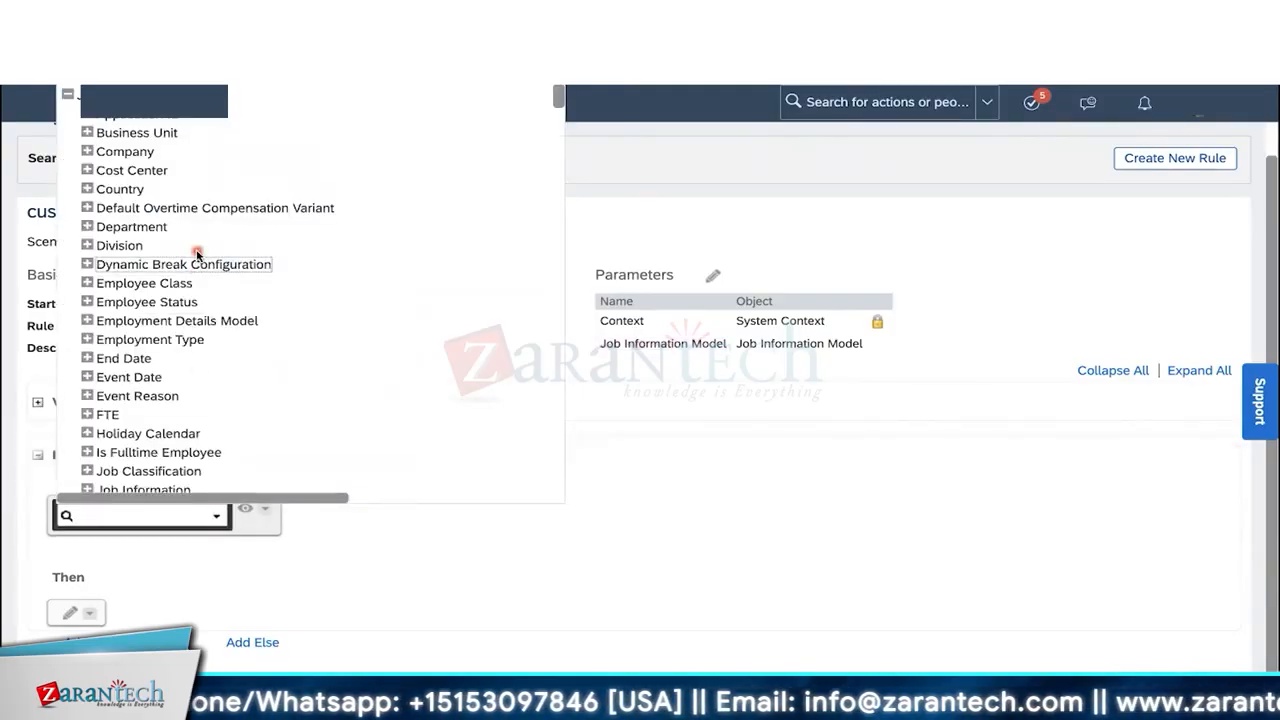
click(87, 132)
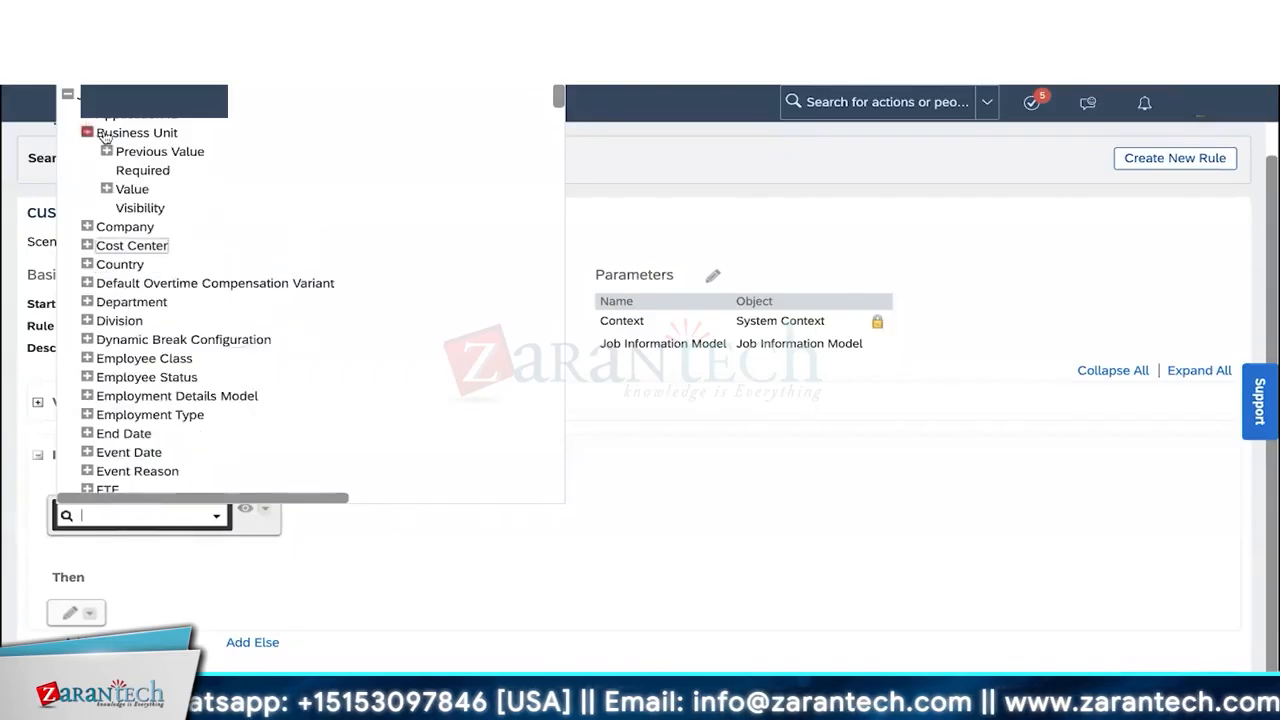
click(131, 189)
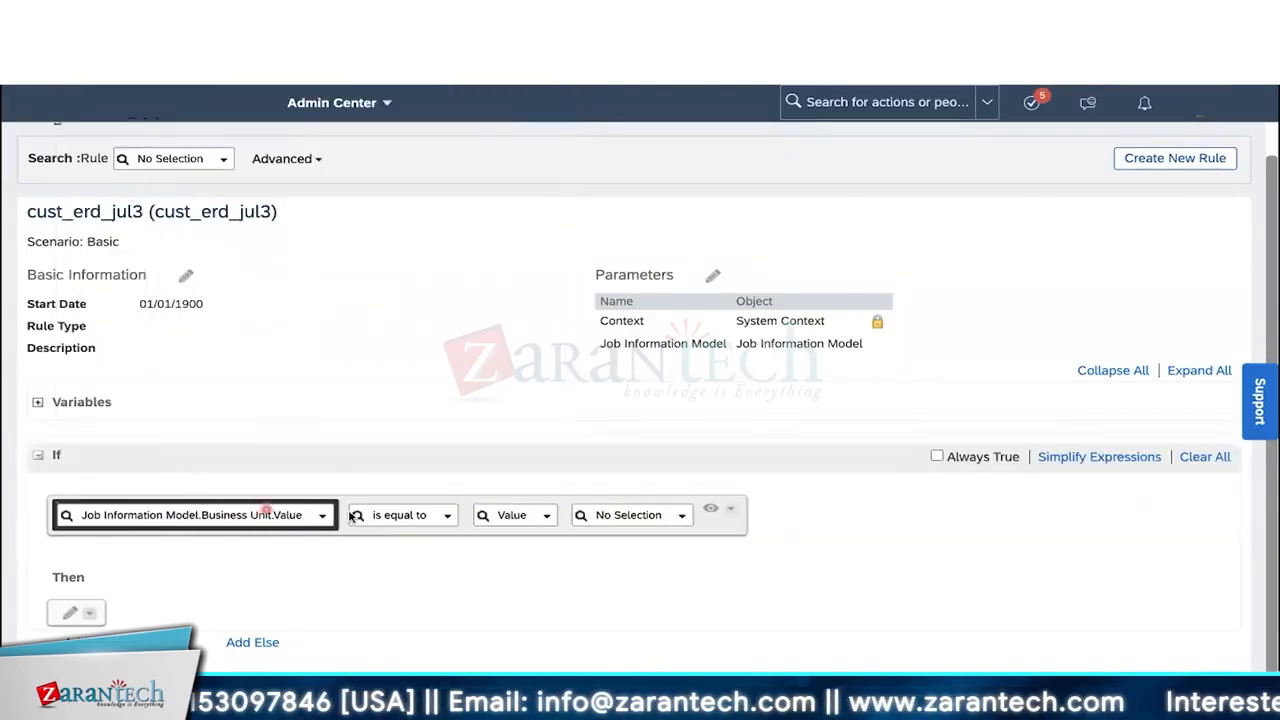
click(447, 515)
click(388, 551)
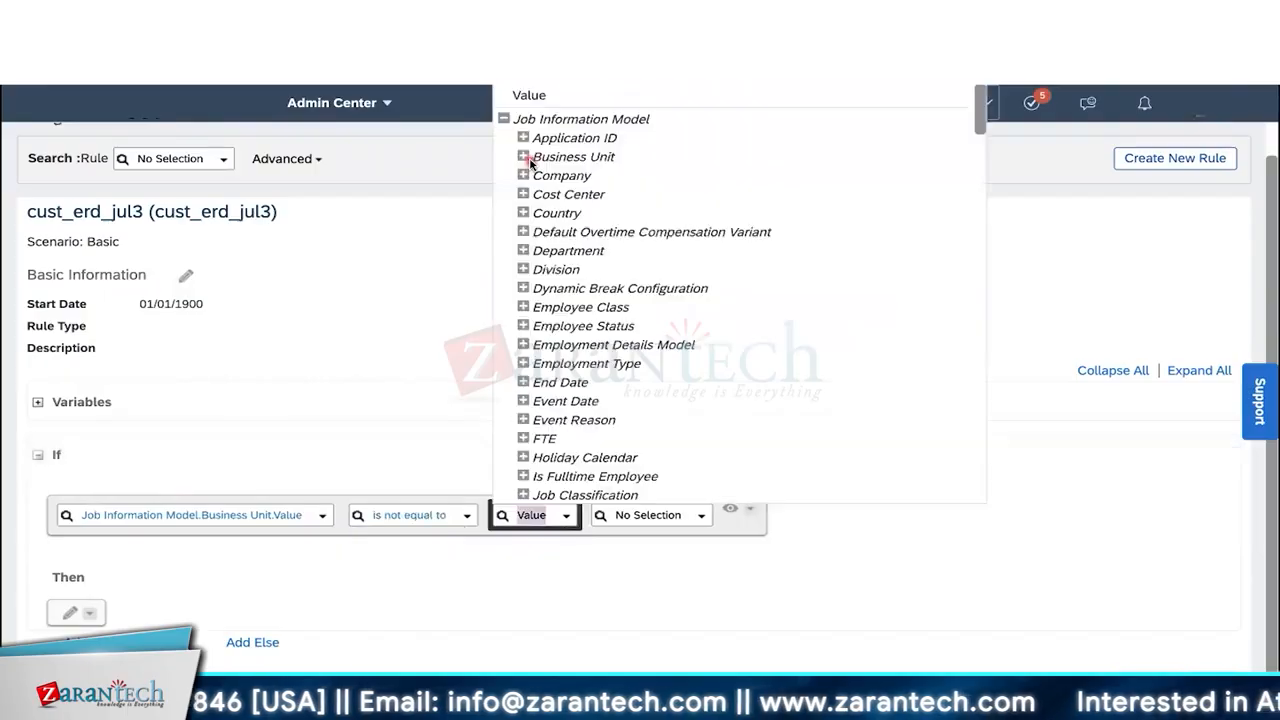
click(523, 157)
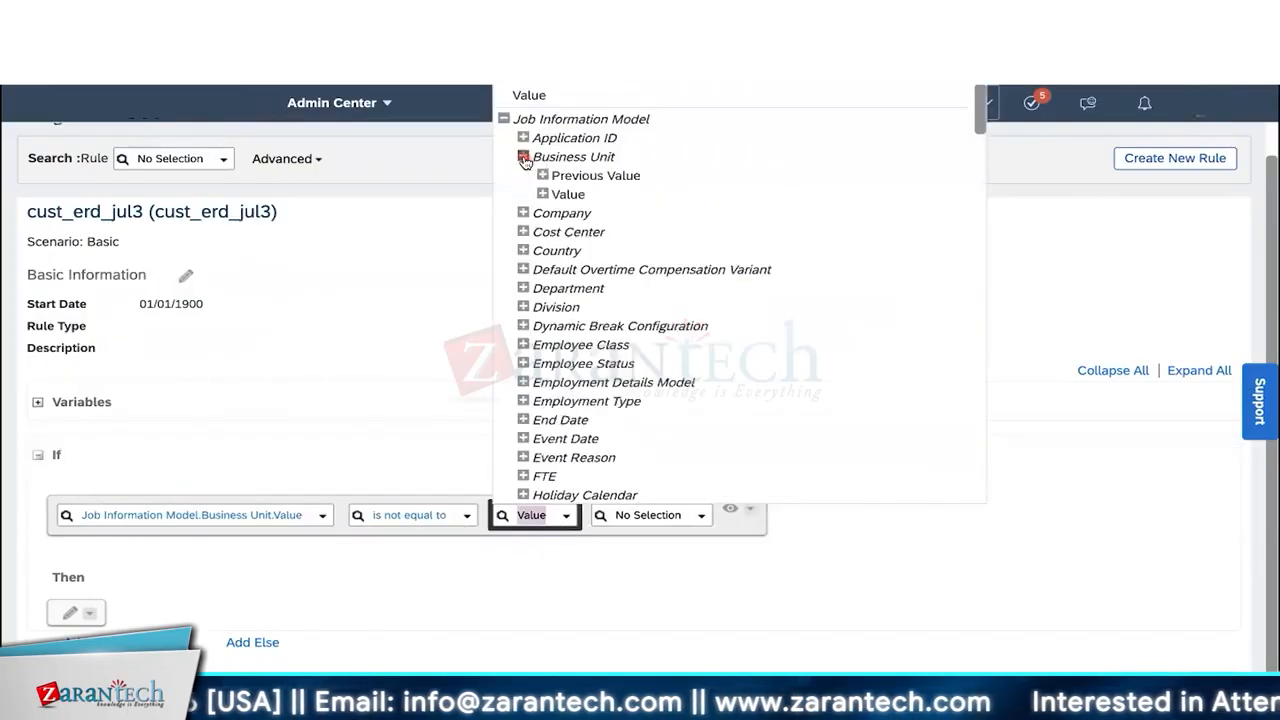
click(582, 176)
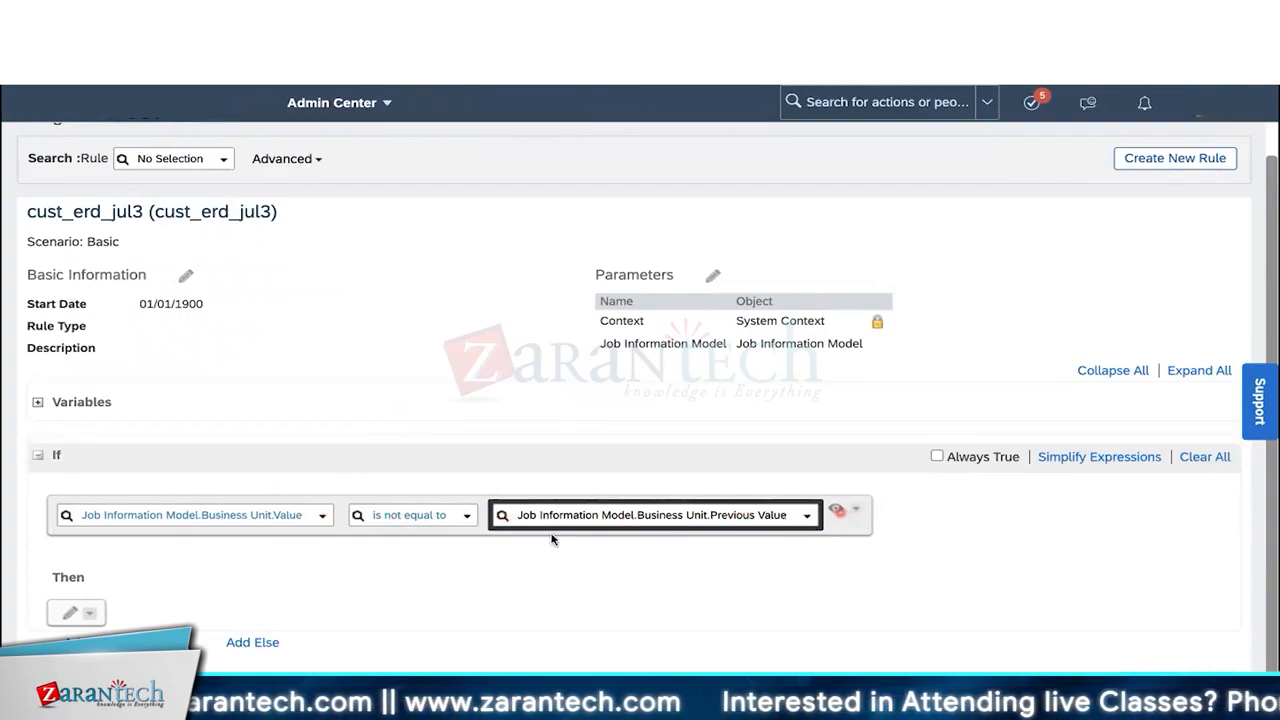
Step: Make the If branch set Event Reason.Value to Business Unit Change (DTACHBU) and collapse both finished expressions to read-only view
click(204, 624)
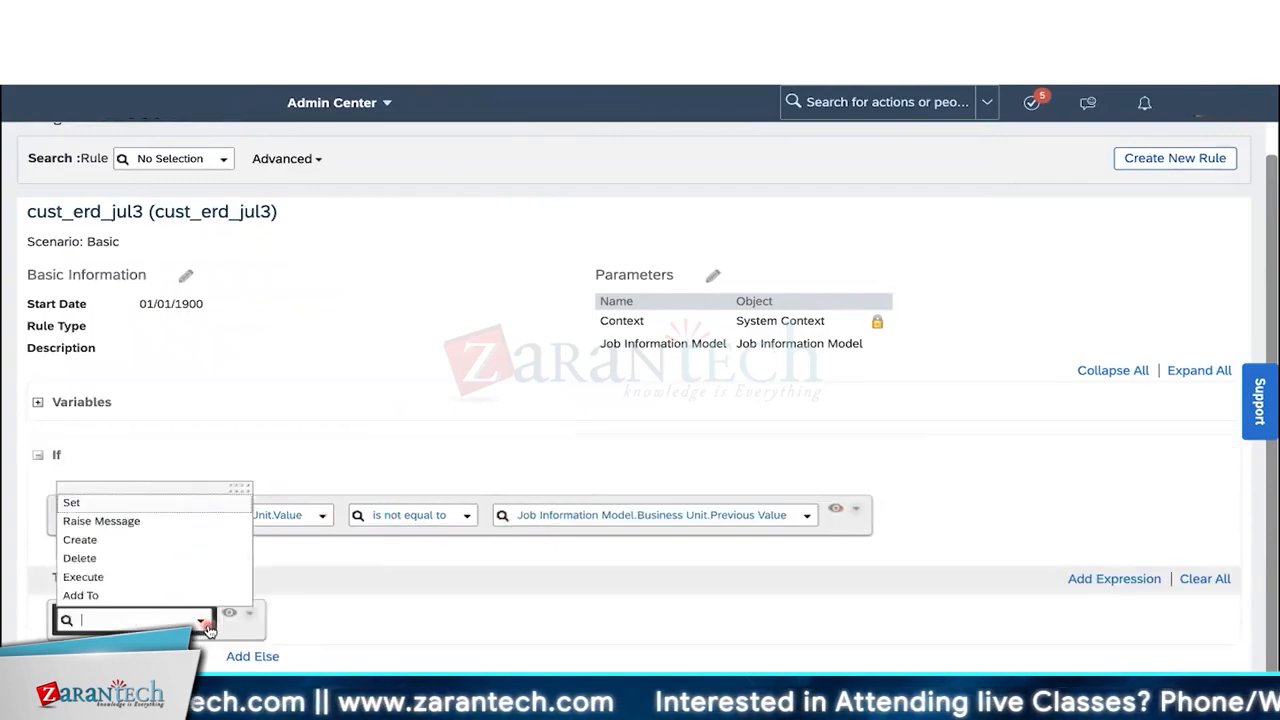
click(150, 503)
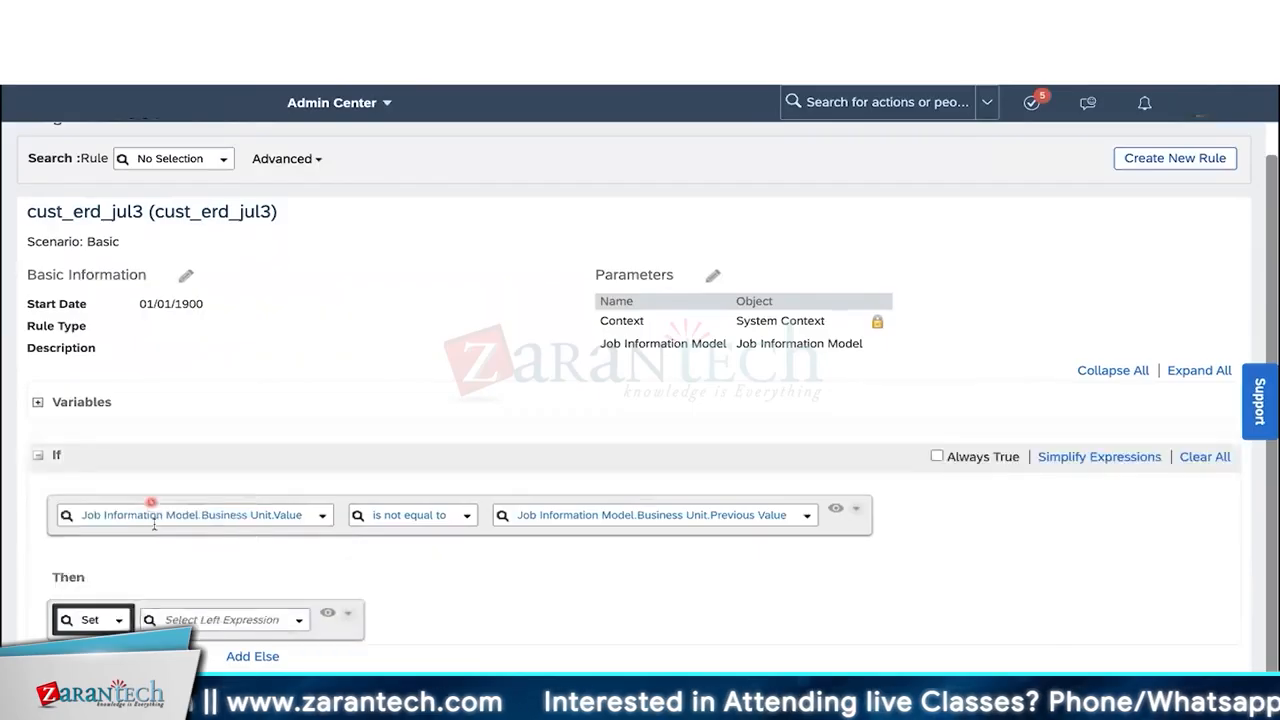
click(296, 626)
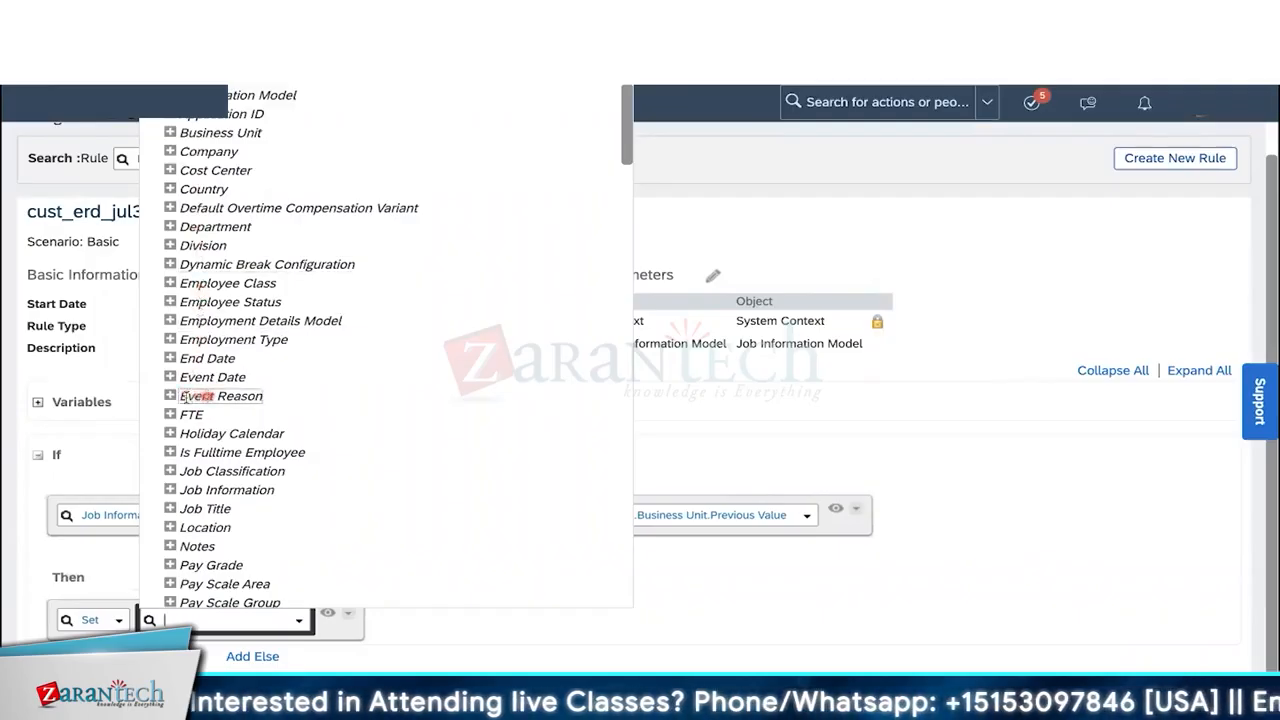
click(166, 397)
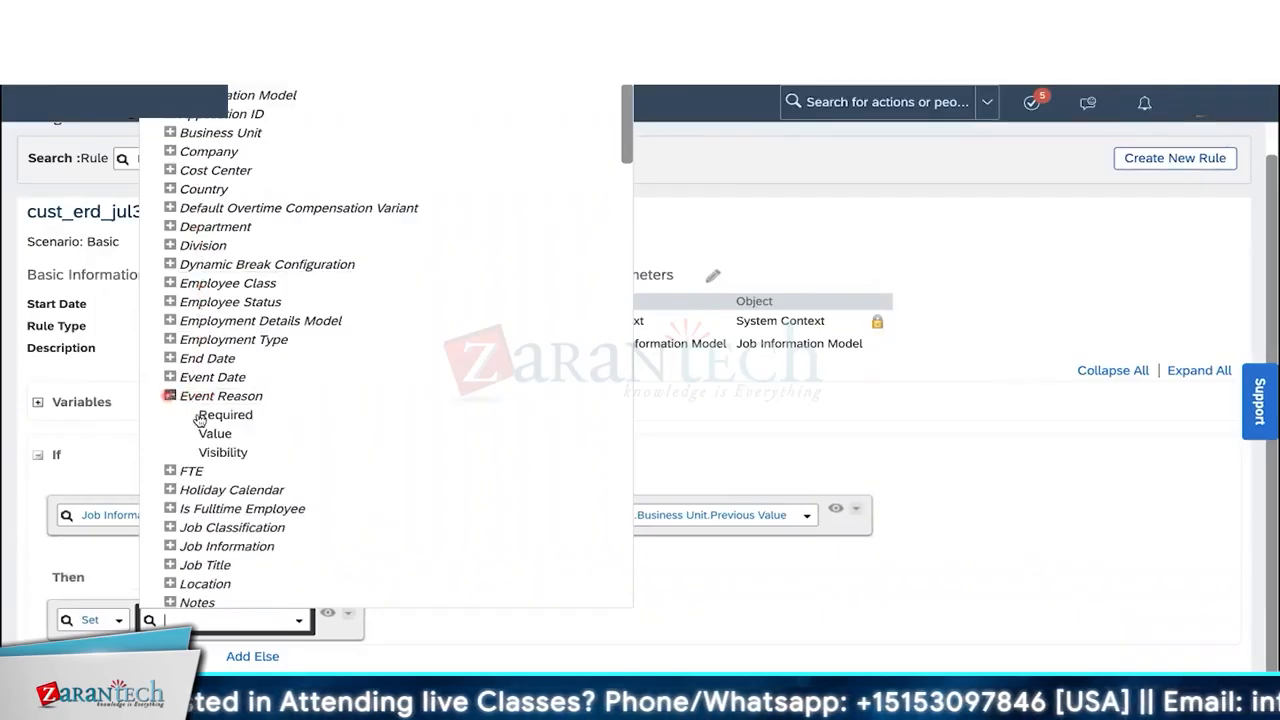
click(209, 432)
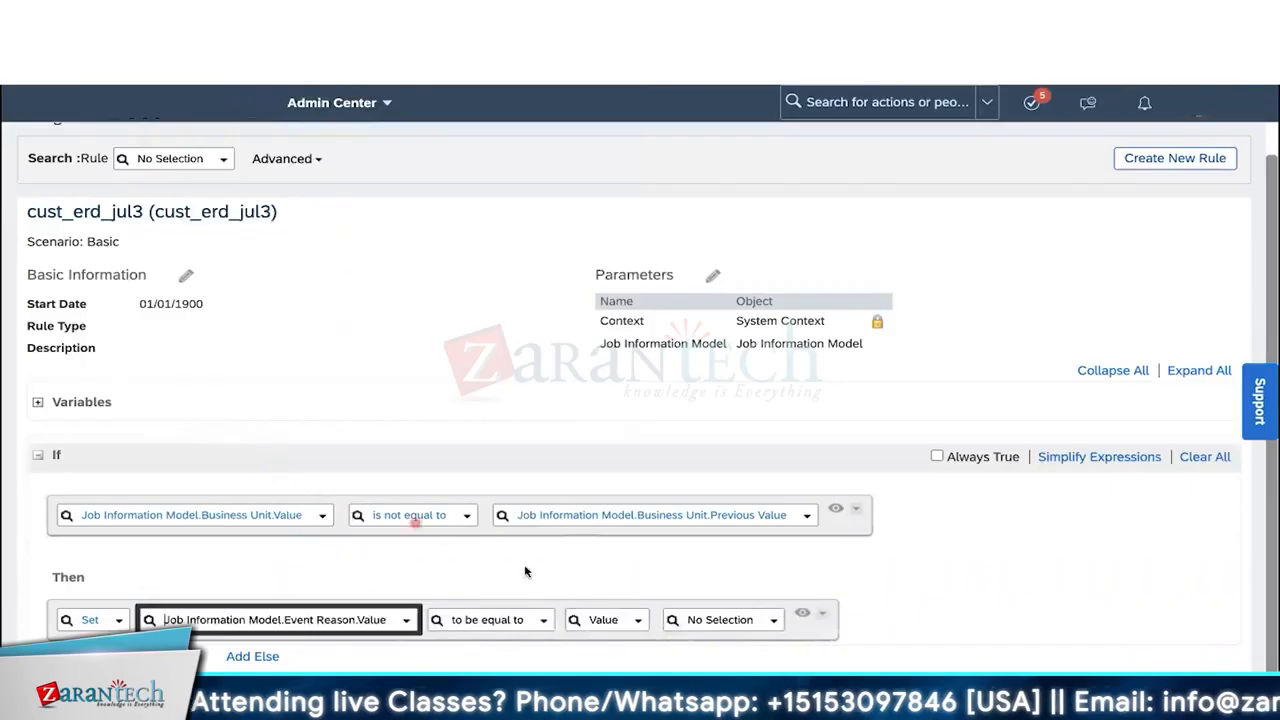
click(702, 619)
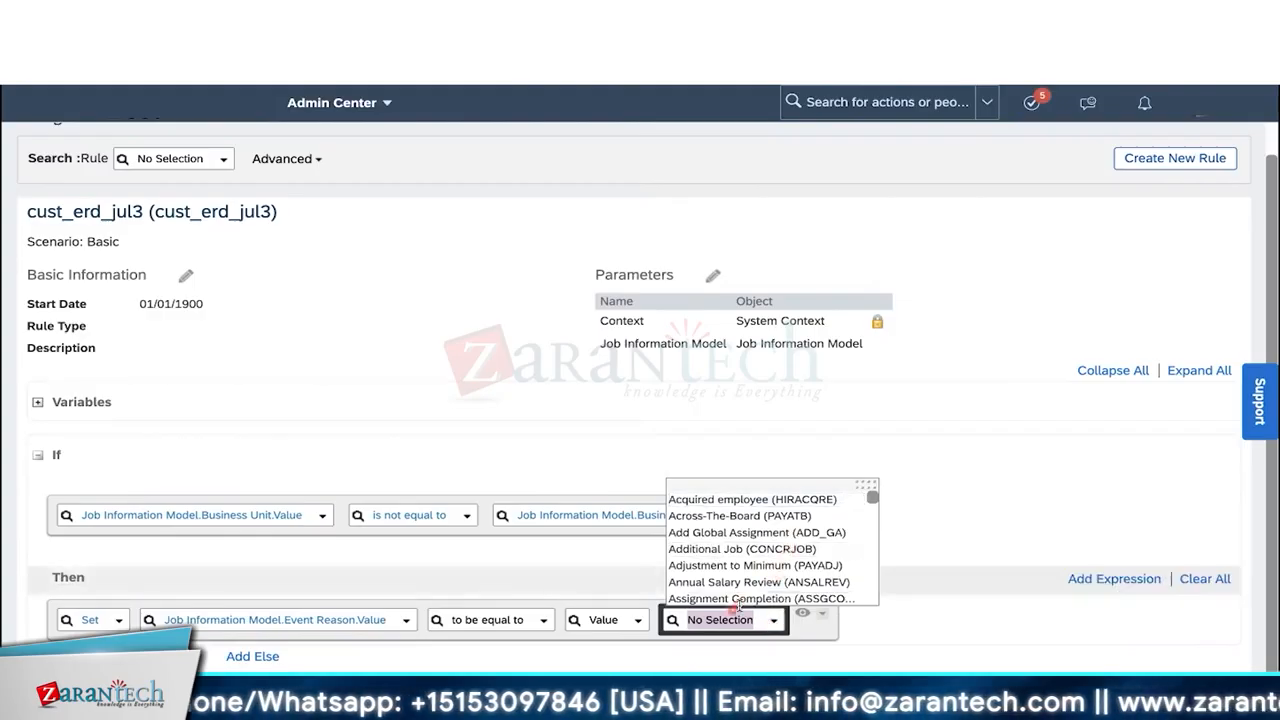
text(bu)
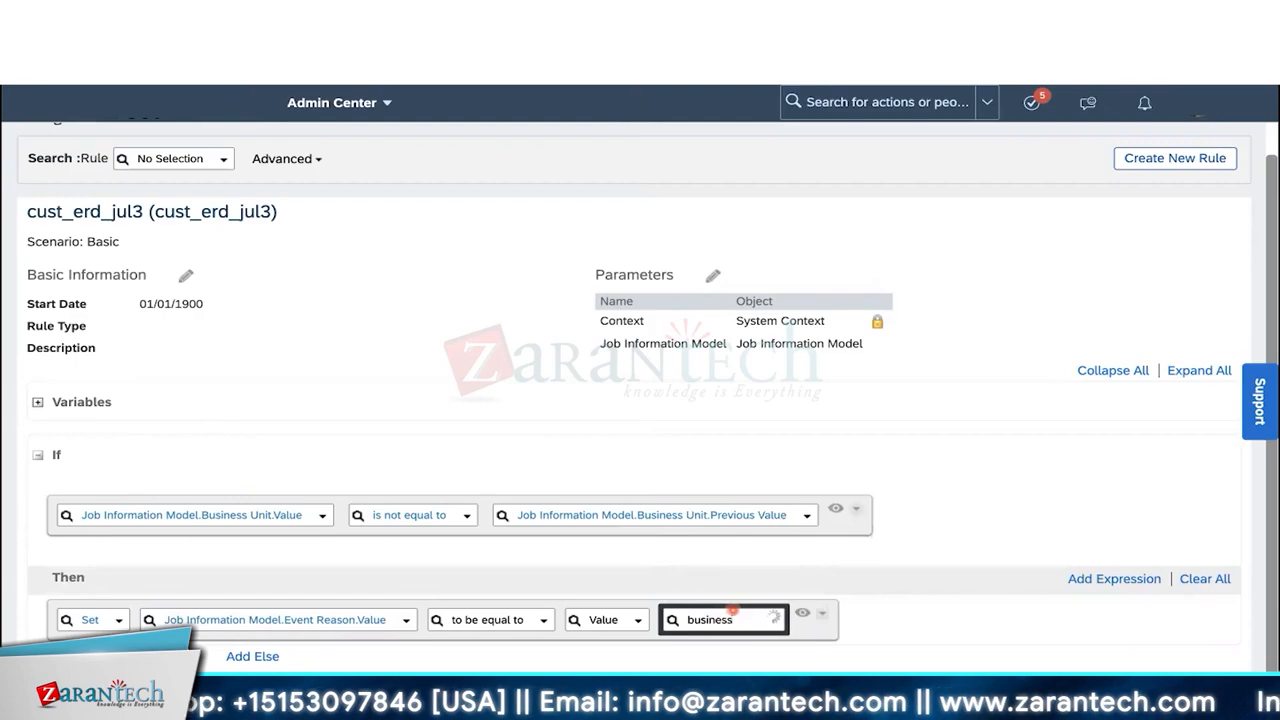
text(siness)
click(790, 640)
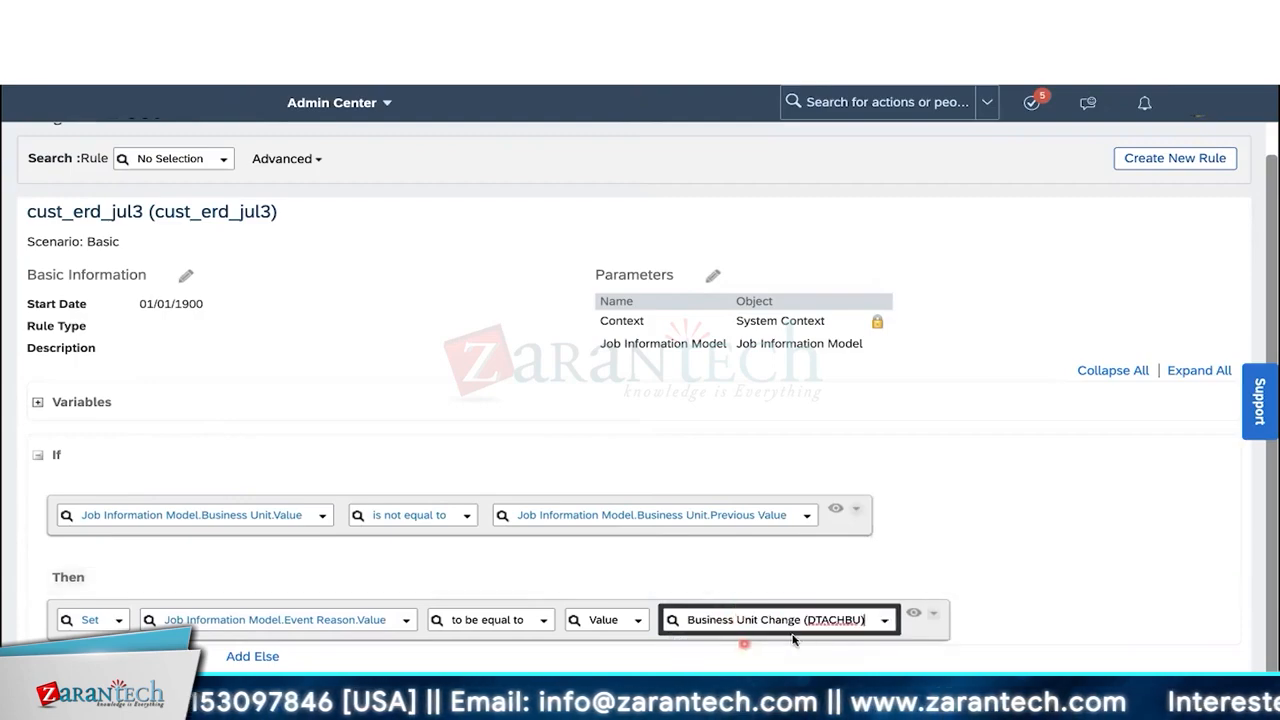
click(914, 614)
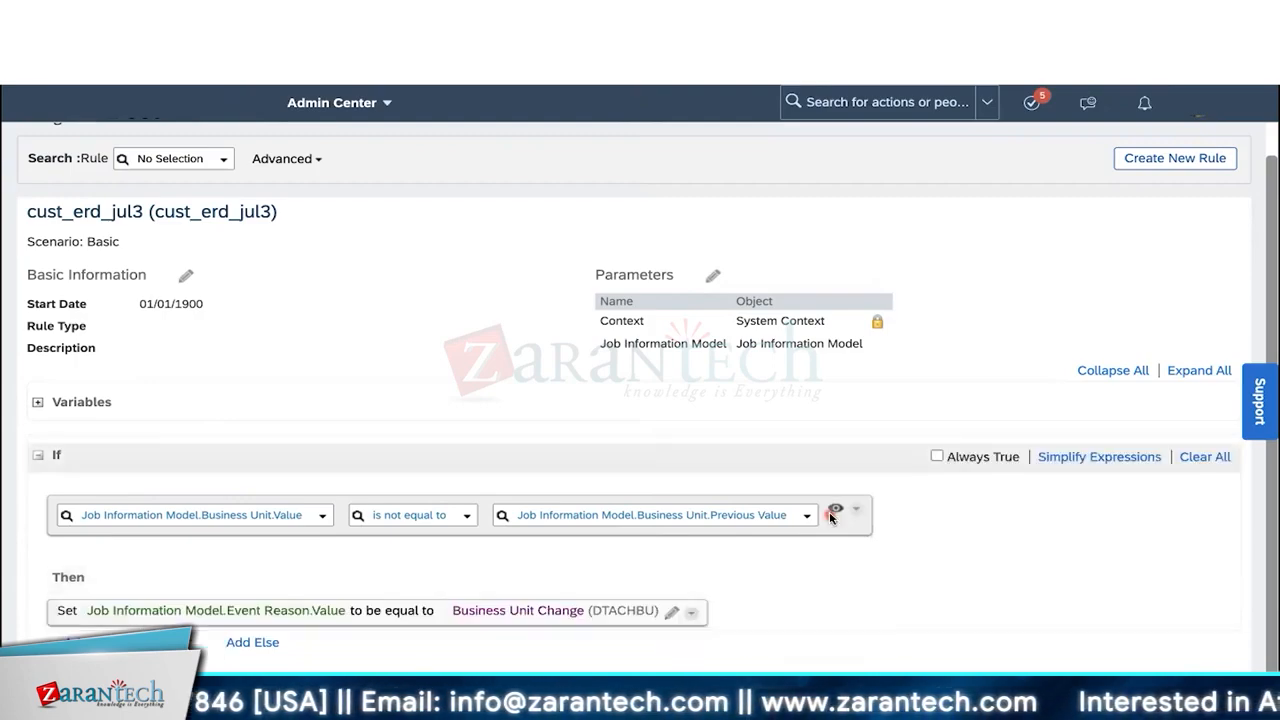
click(831, 512)
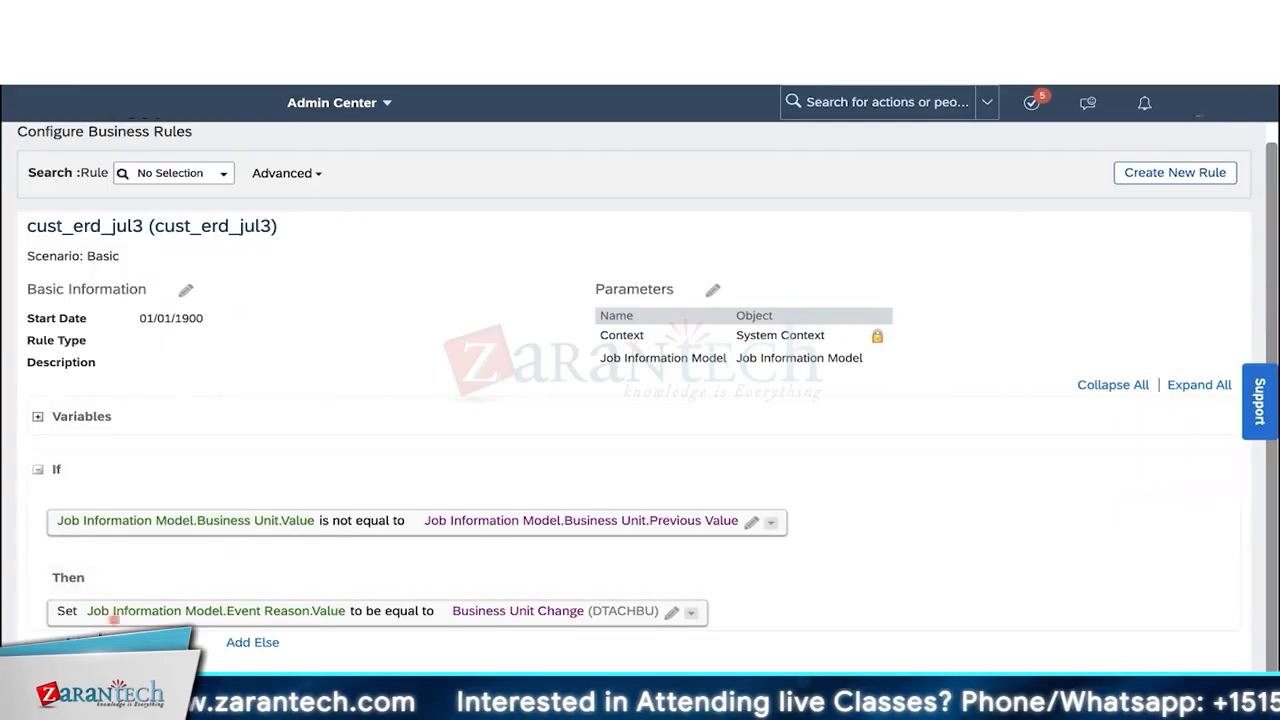
Step: Add an Else If branch with the condition Department.Value is not equal to Department.Previous Value from the Job Information Model
click(98, 641)
scroll(155, 614, down, 2)
click(217, 554)
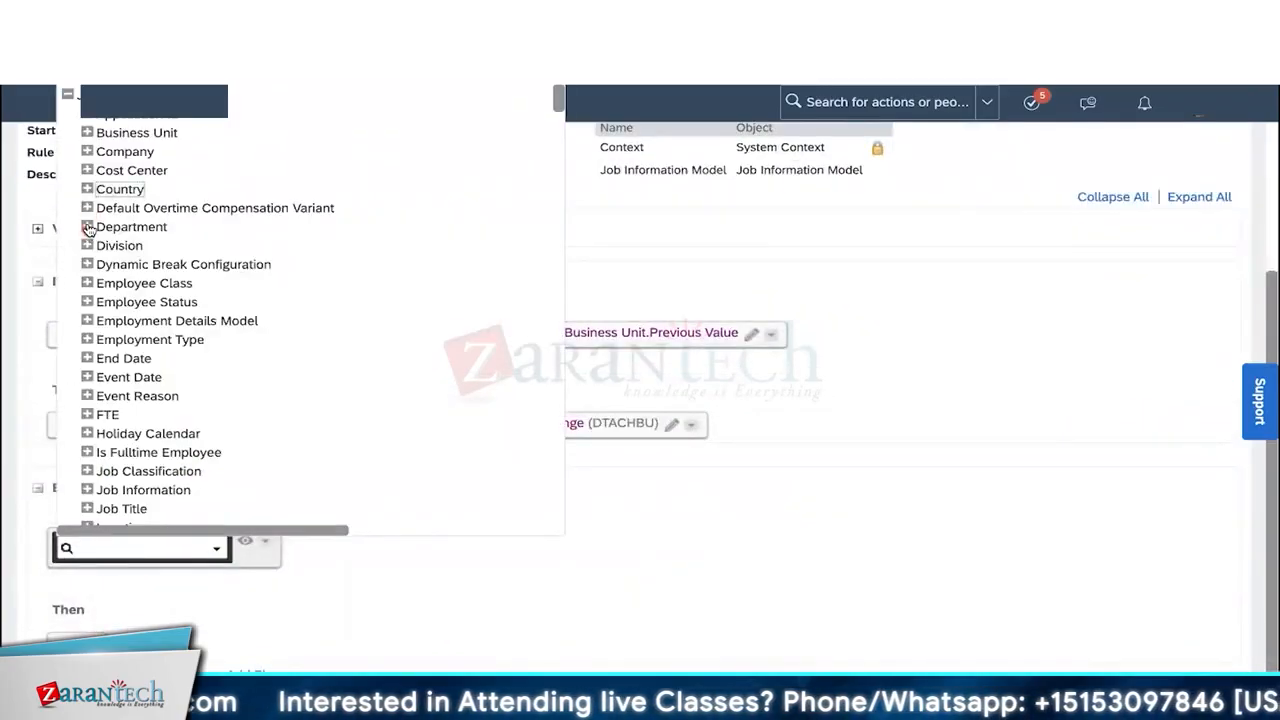
click(87, 227)
click(128, 285)
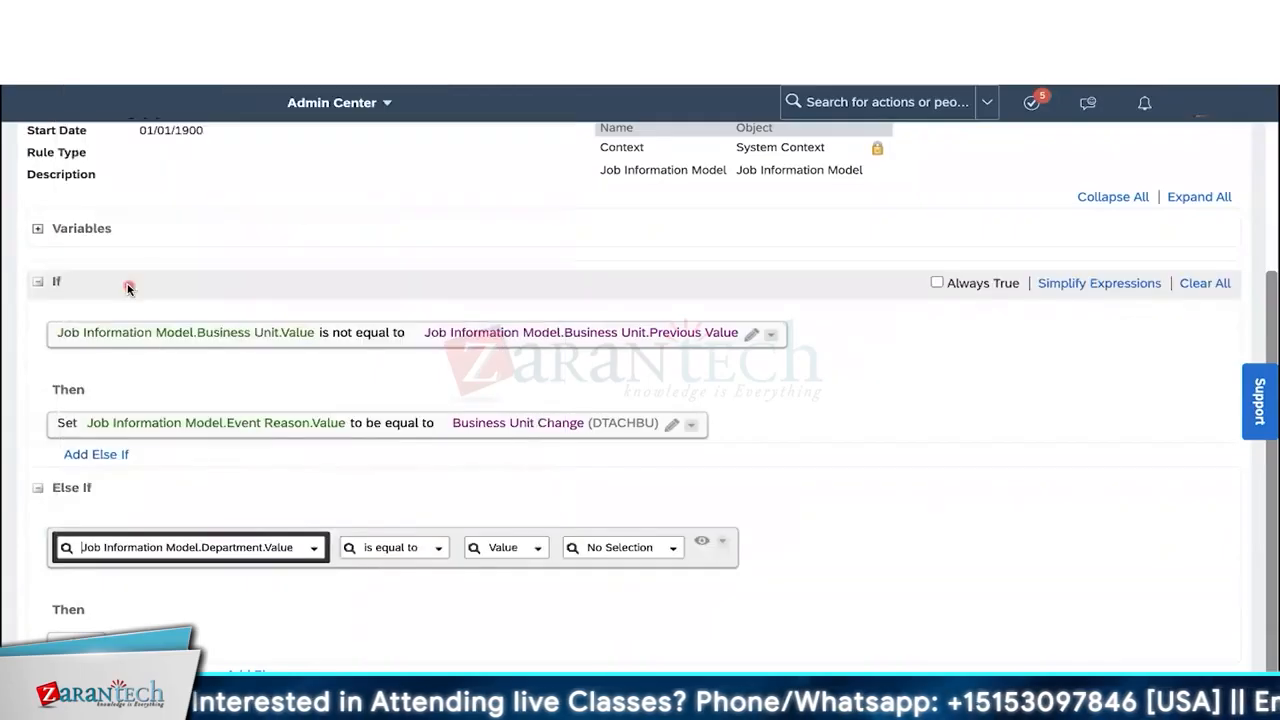
click(440, 547)
click(380, 586)
click(558, 549)
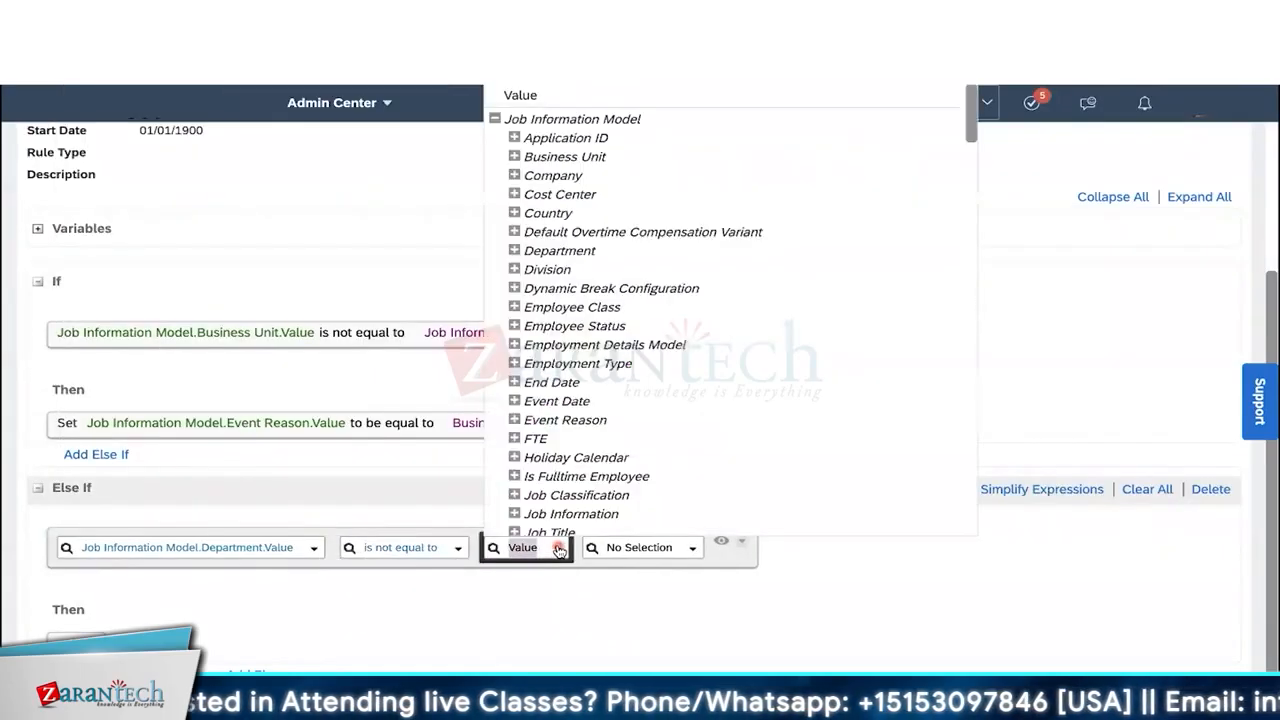
click(514, 250)
click(560, 271)
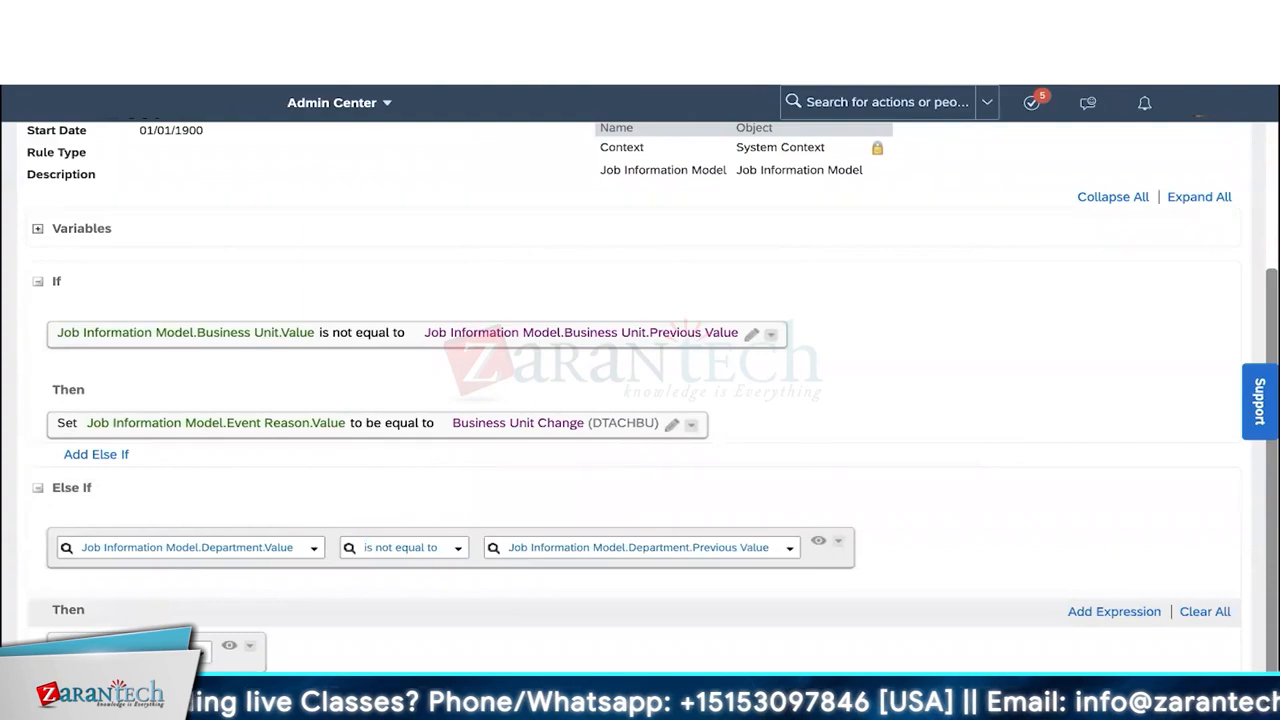
Step: Make the Else If branch set Event Reason.Value to Transfer - Department Change (TRANDEPT) and collapse both of its expressions to read-only view
click(205, 658)
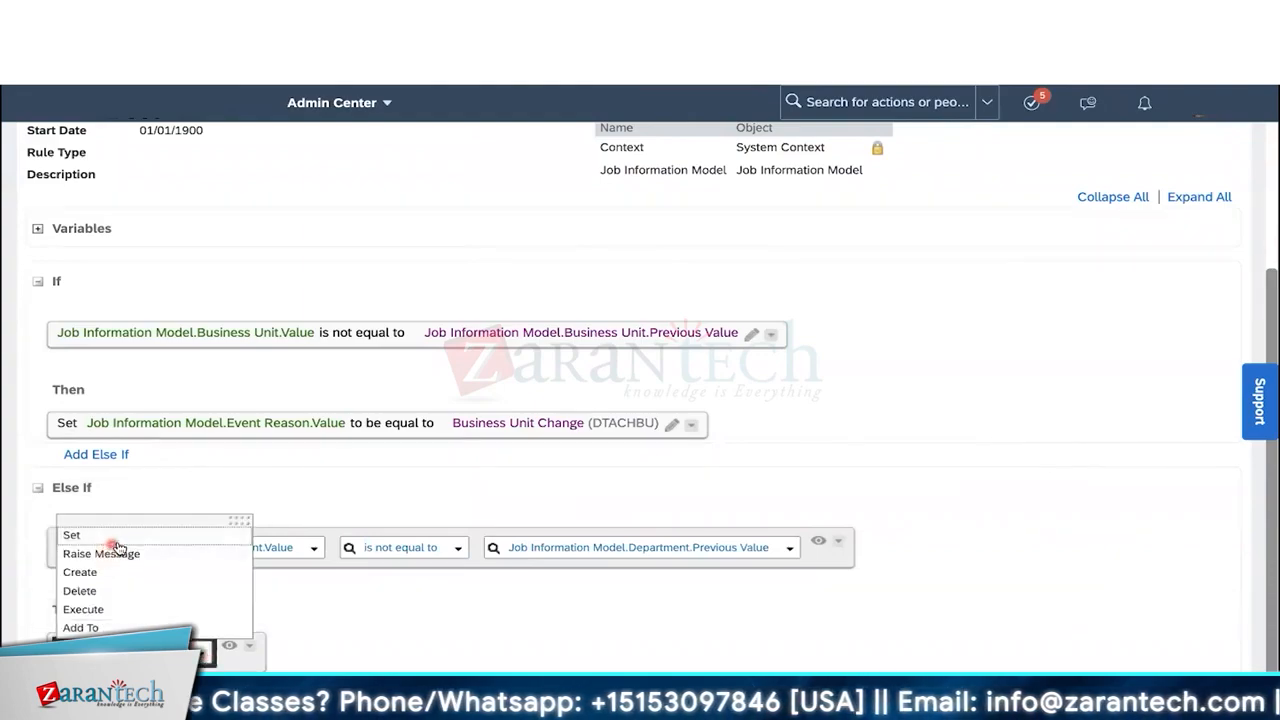
click(116, 538)
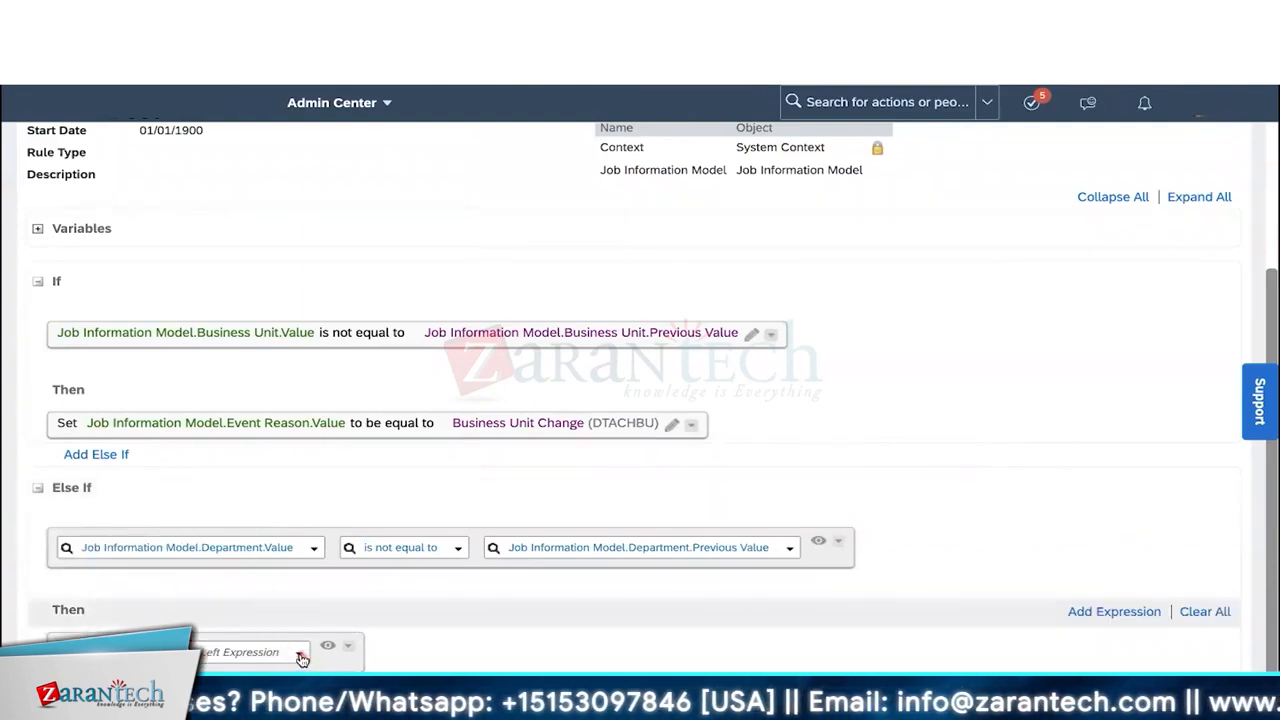
click(300, 655)
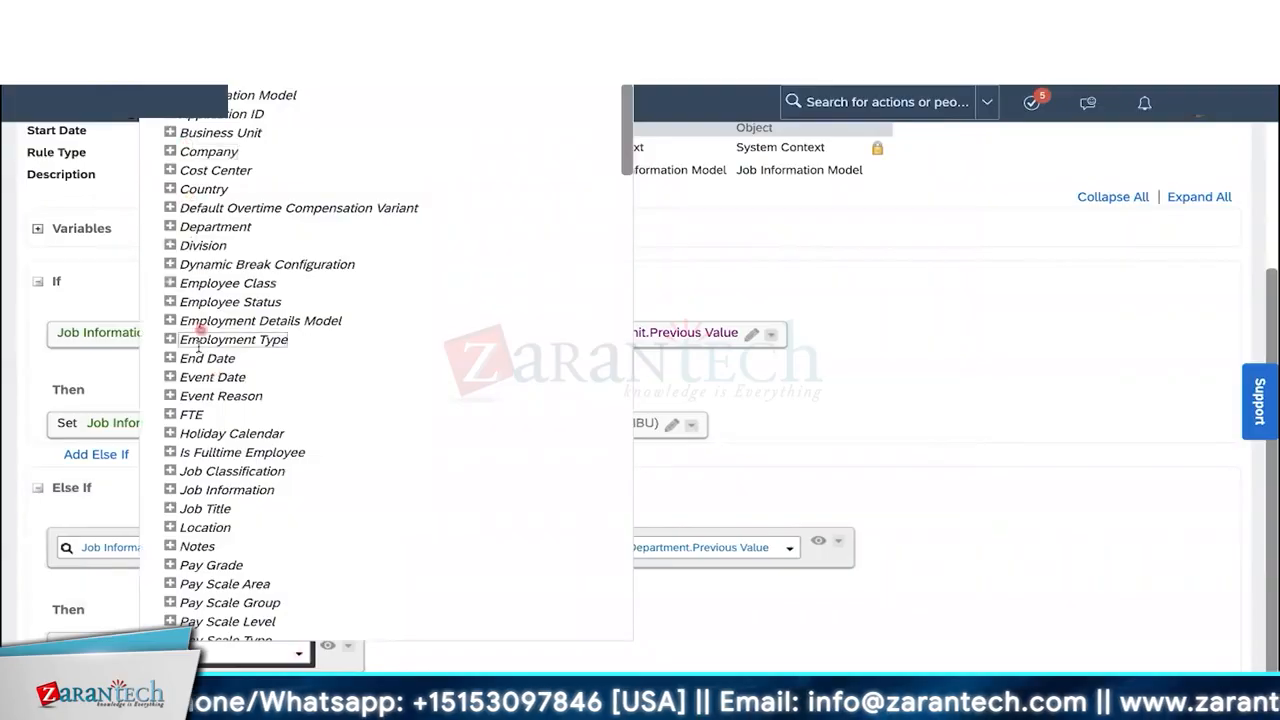
click(170, 396)
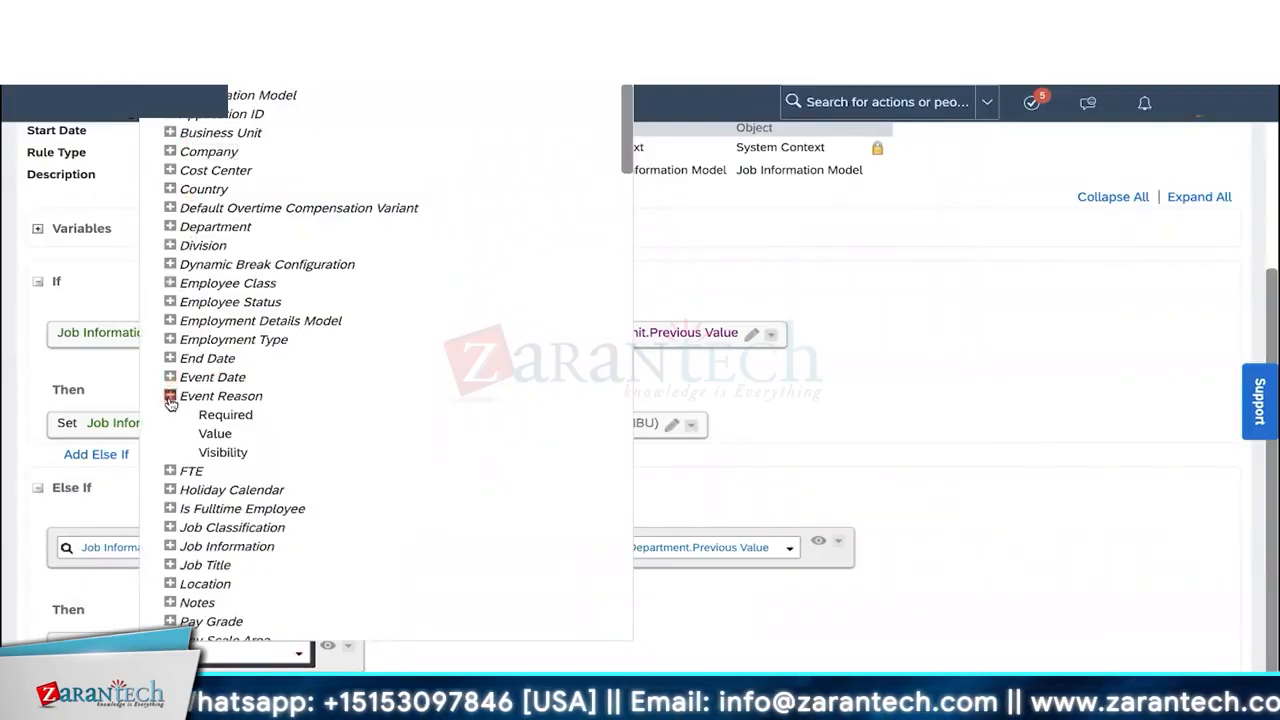
click(217, 434)
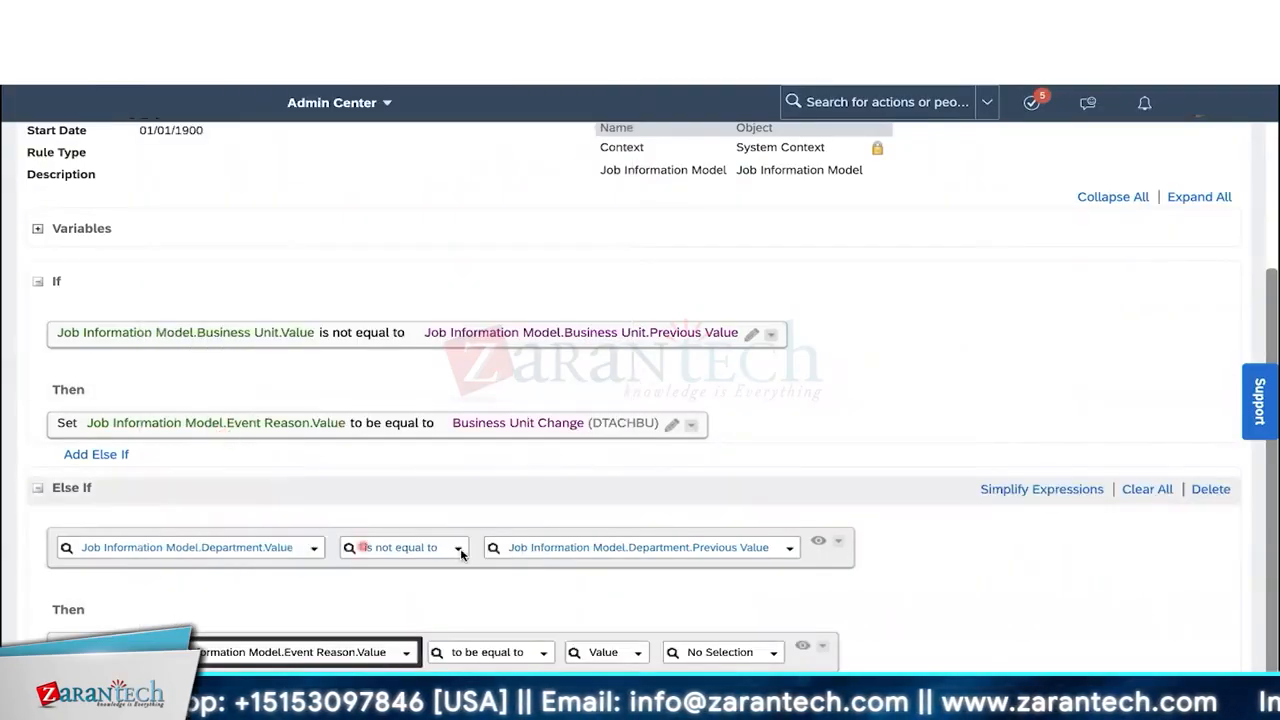
click(728, 650)
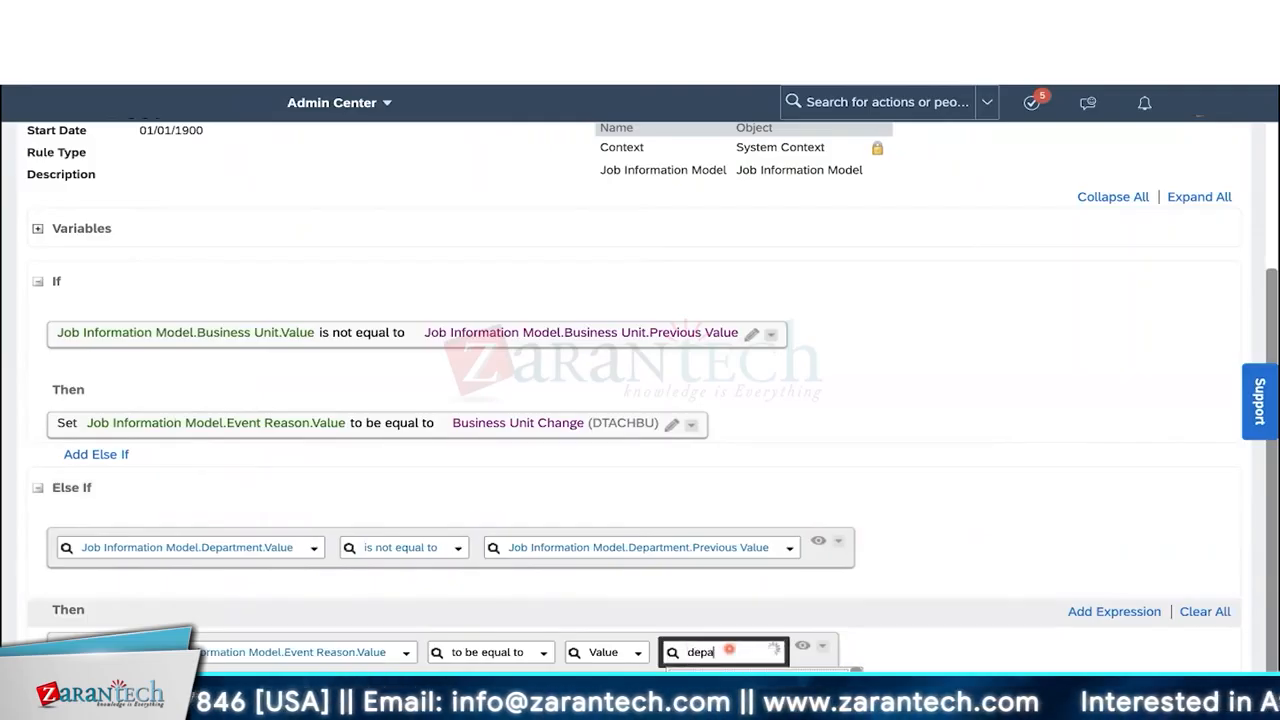
click(738, 684)
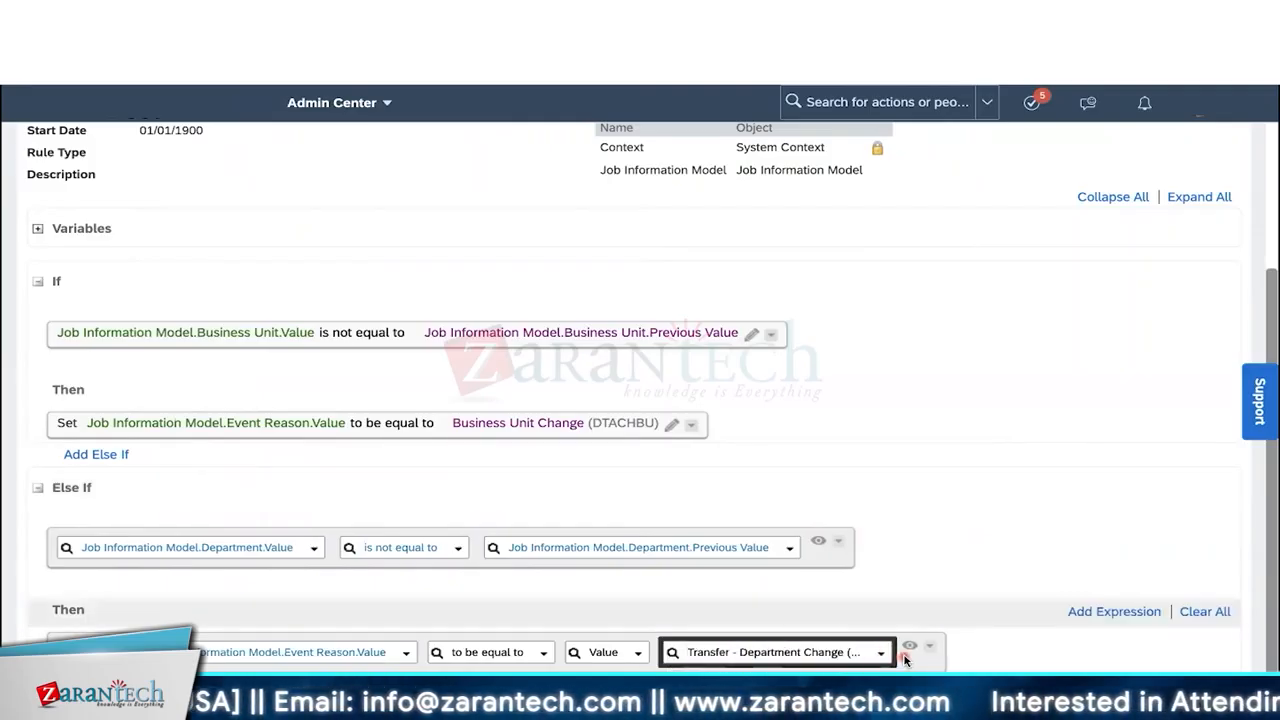
click(910, 651)
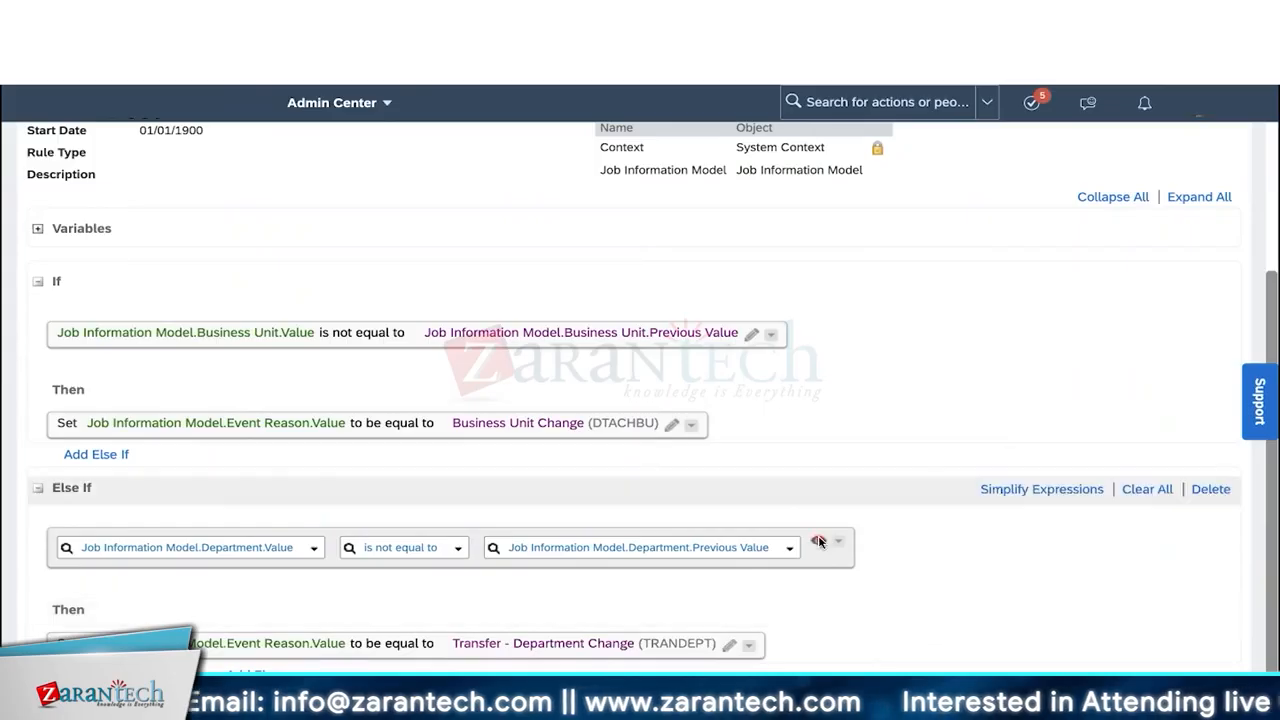
click(820, 540)
scroll(678, 388, down, 1)
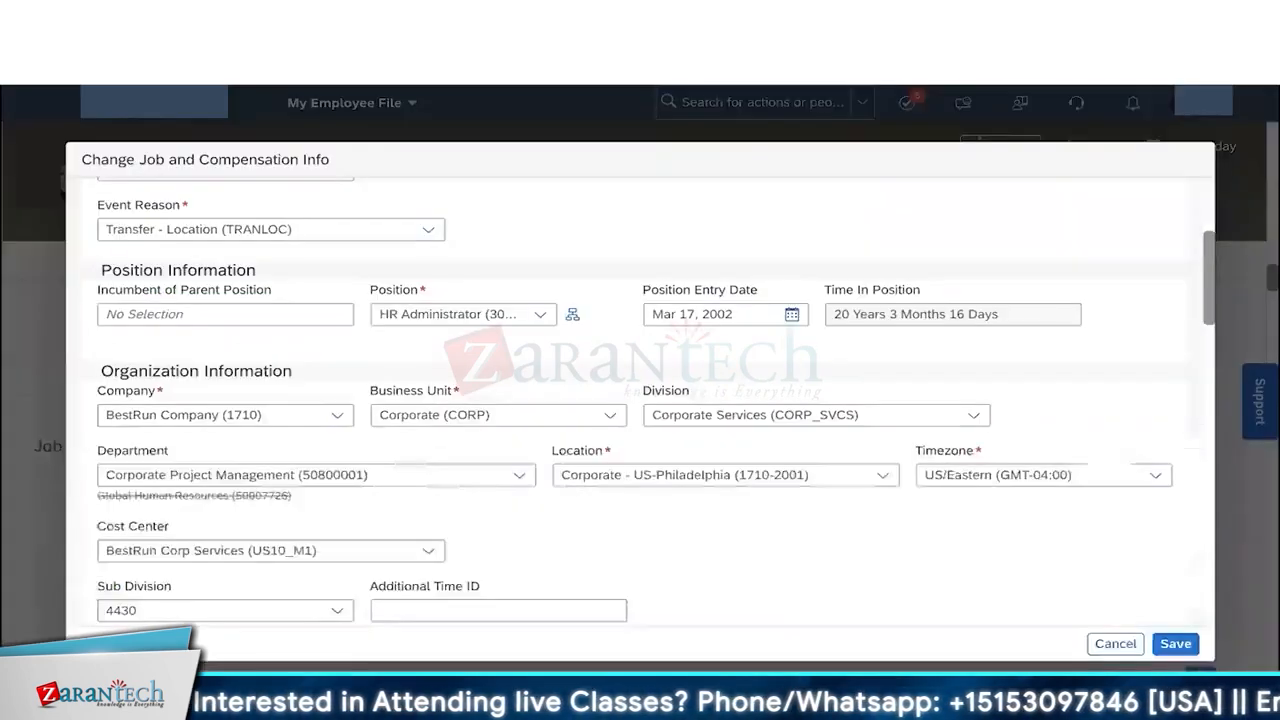
Step: Review the Organization Information in the job change form and highlight the Department field
scroll(548, 285, down, 3)
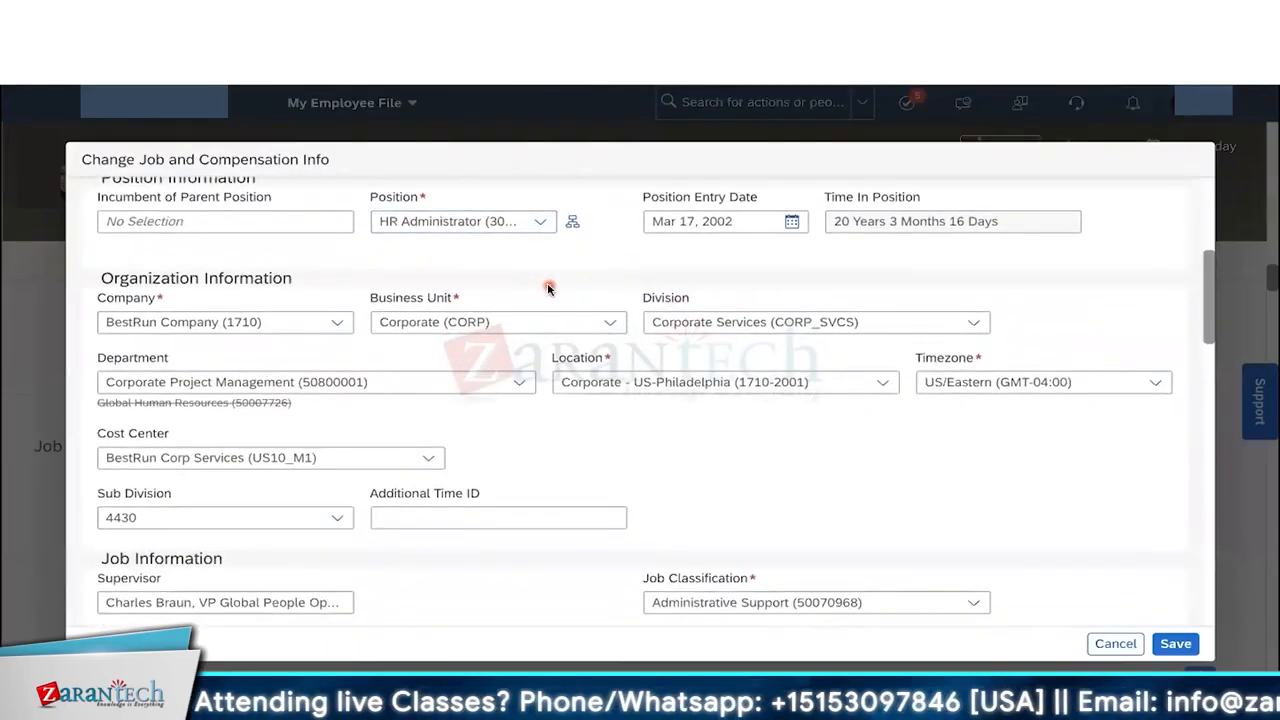
scroll(547, 287, down, 1)
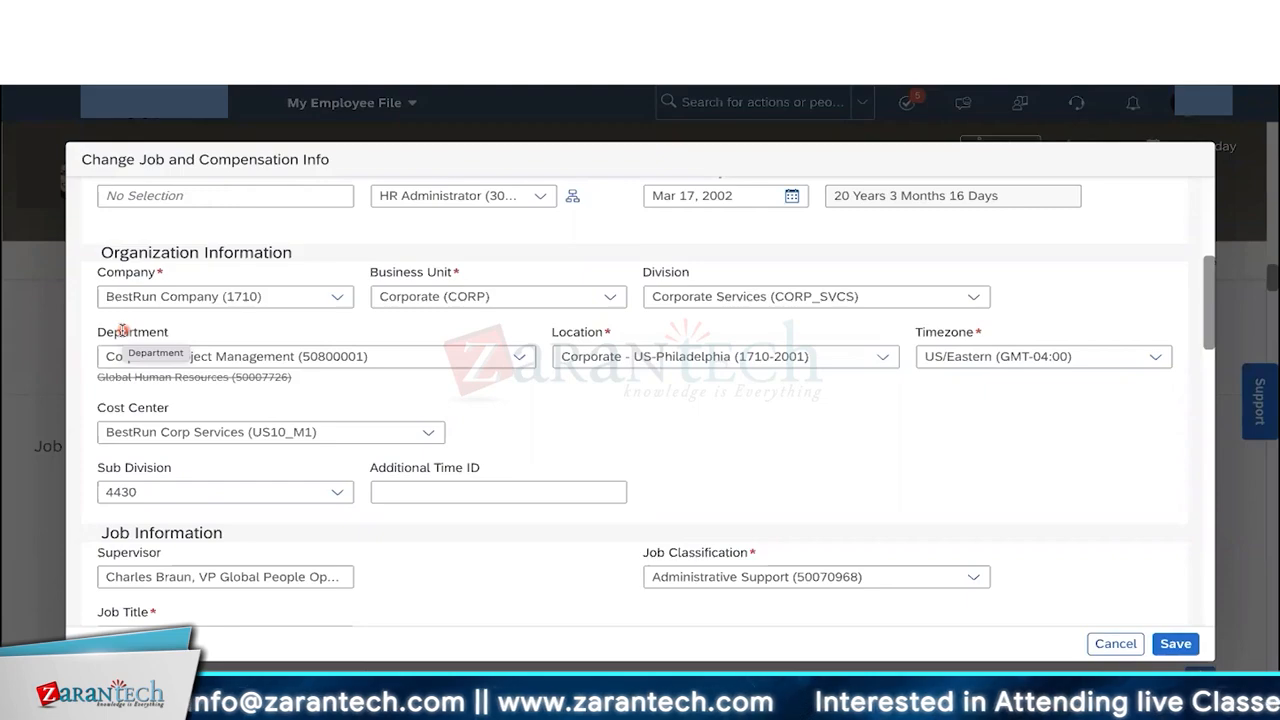
drag(123, 331, 200, 330)
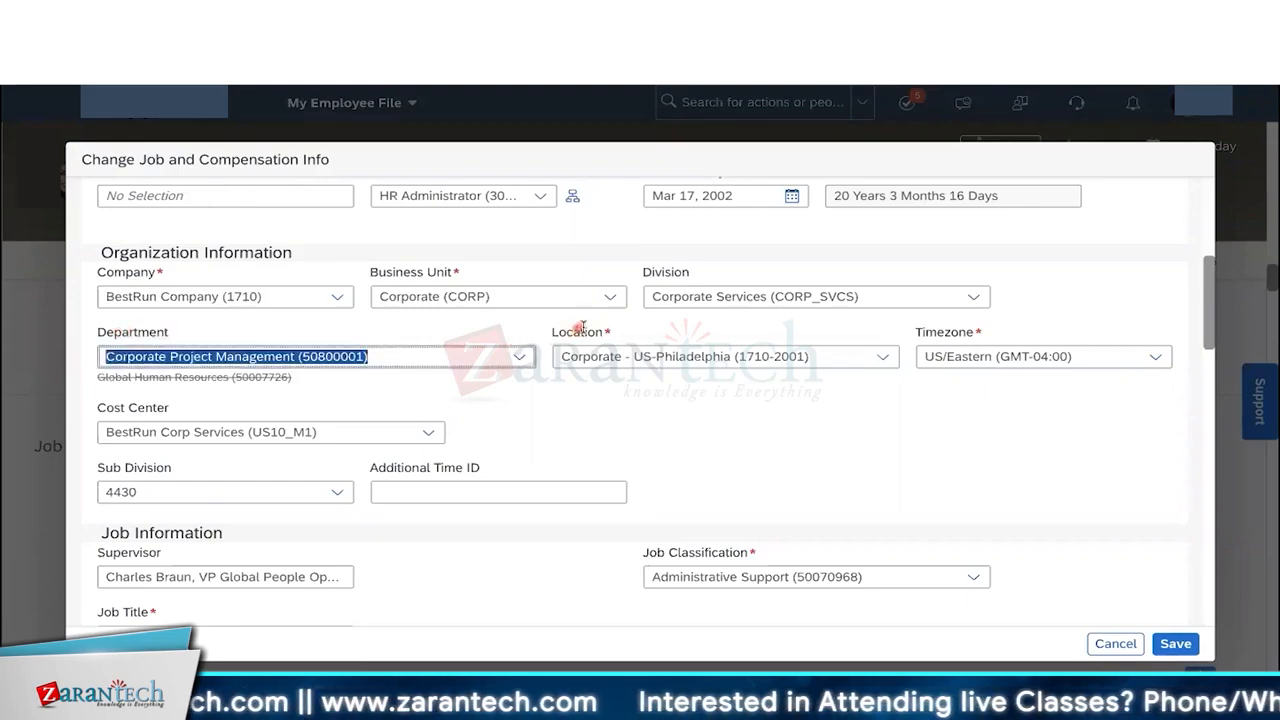
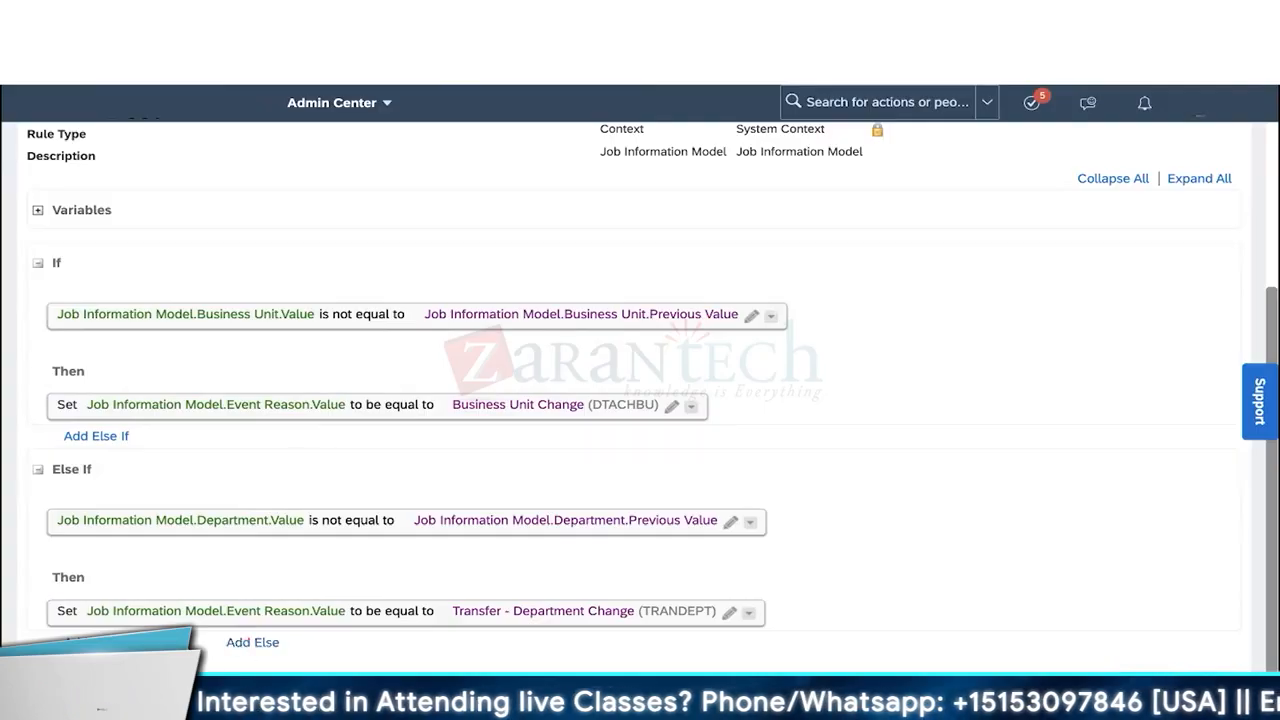
Step: Add an Else branch with a Set output targeting Event Reason.Value from the Job Information Model
click(256, 643)
click(66, 611)
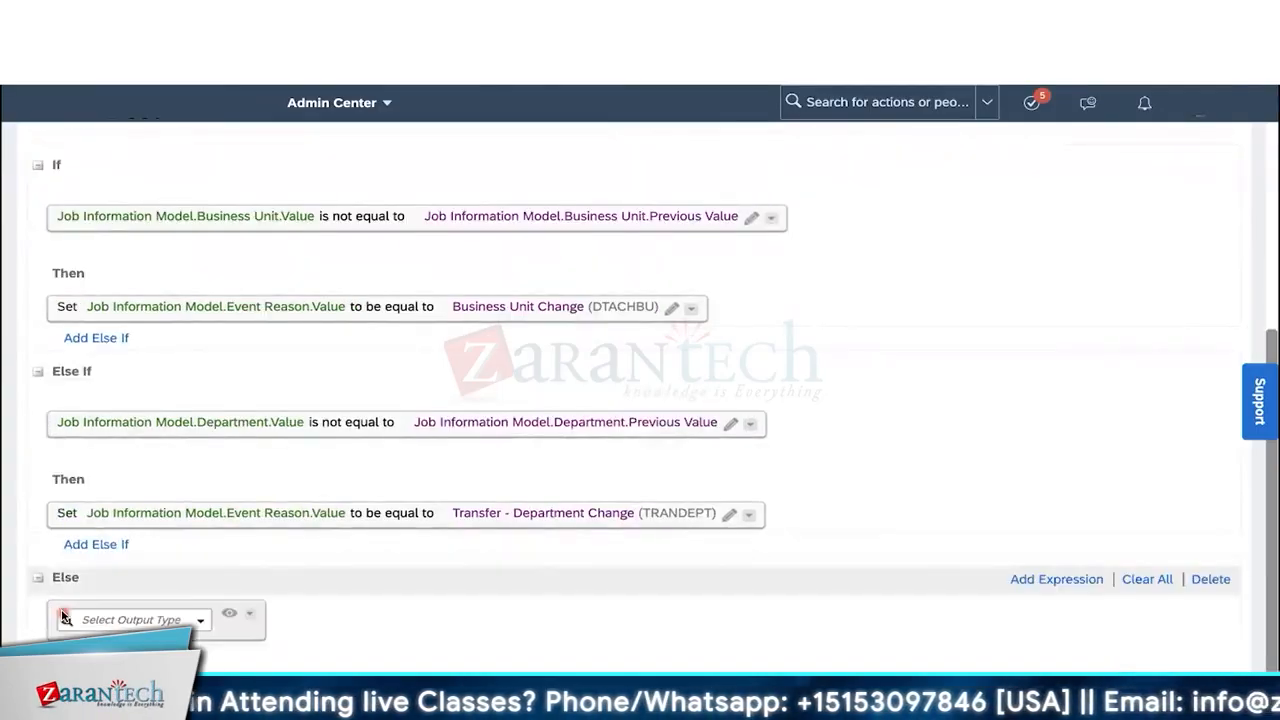
click(196, 620)
click(150, 499)
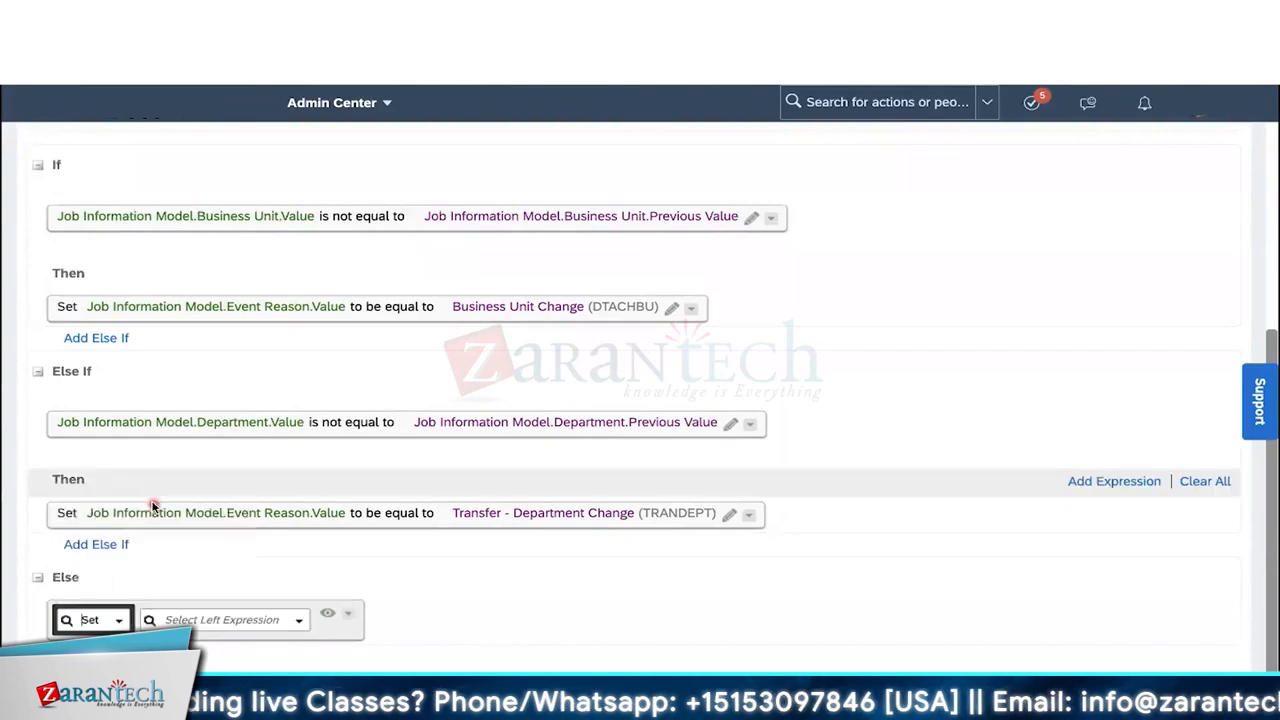
click(228, 619)
click(169, 377)
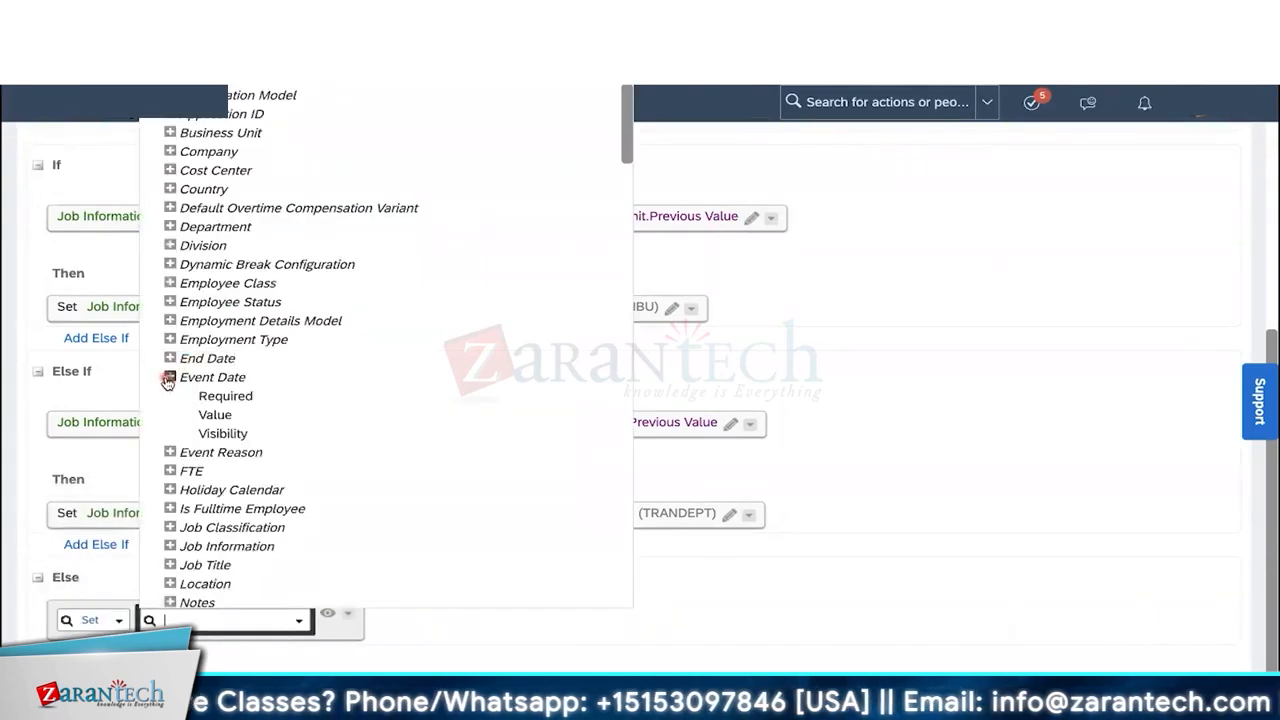
click(212, 414)
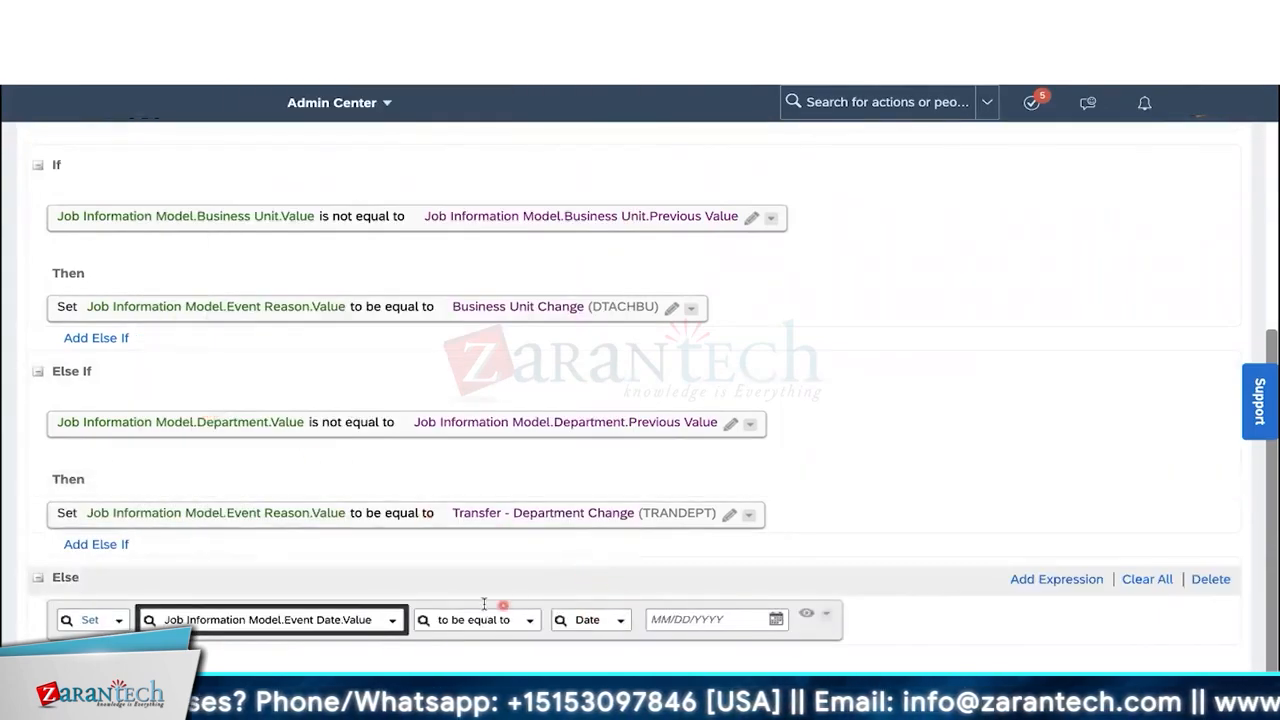
click(392, 620)
click(170, 396)
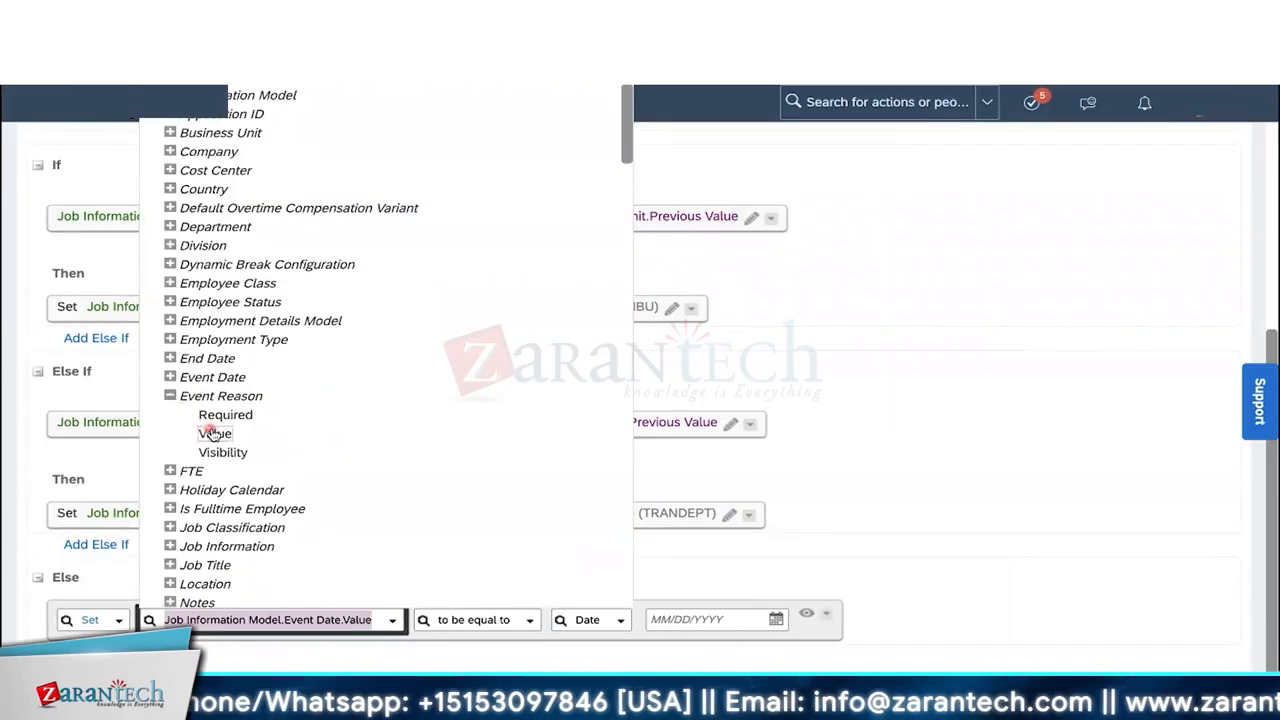
click(213, 433)
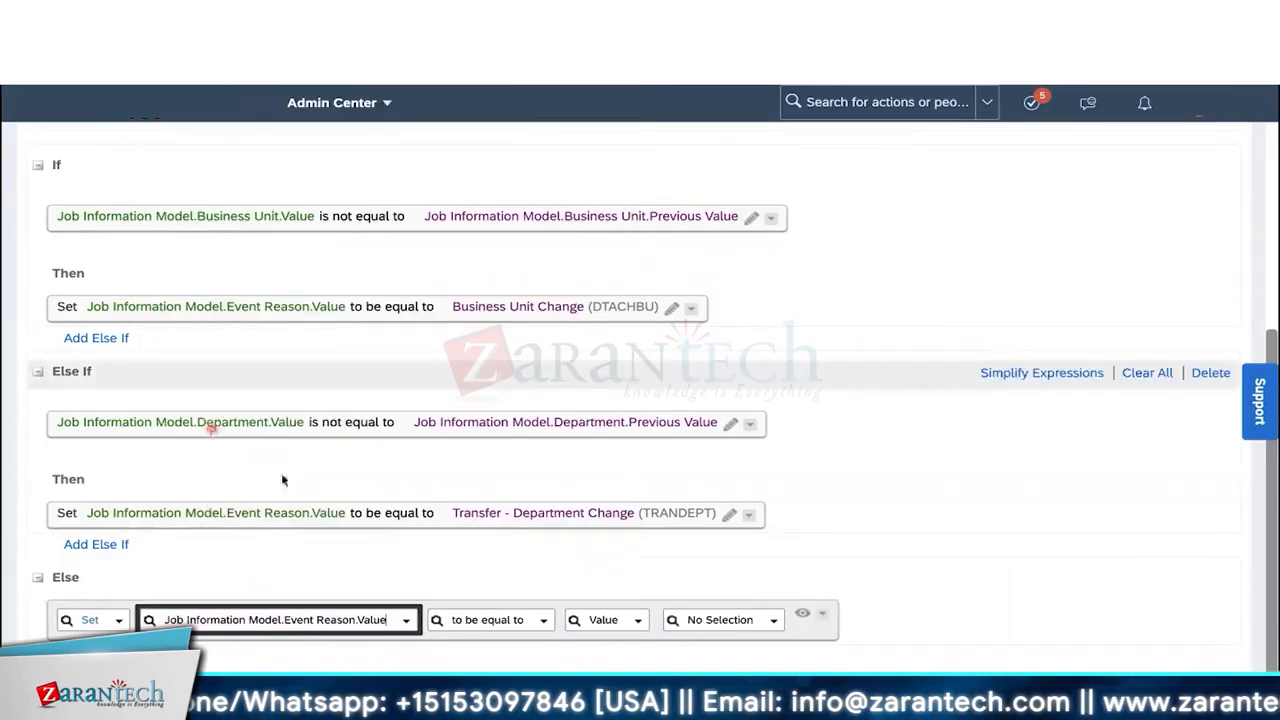
Step: Set the Else branch's event reason value to Data Change (DATACHG) and collapse the expression to read-only view
click(701, 619)
text(da)
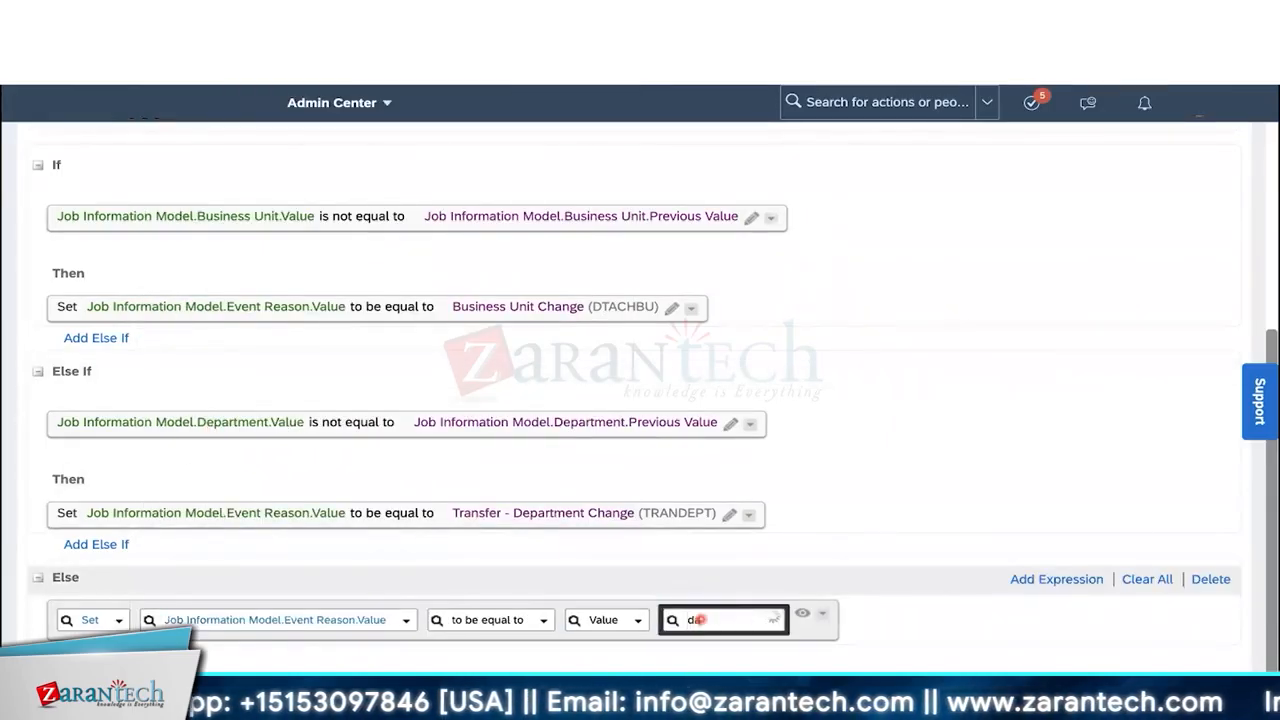
text(ta ch)
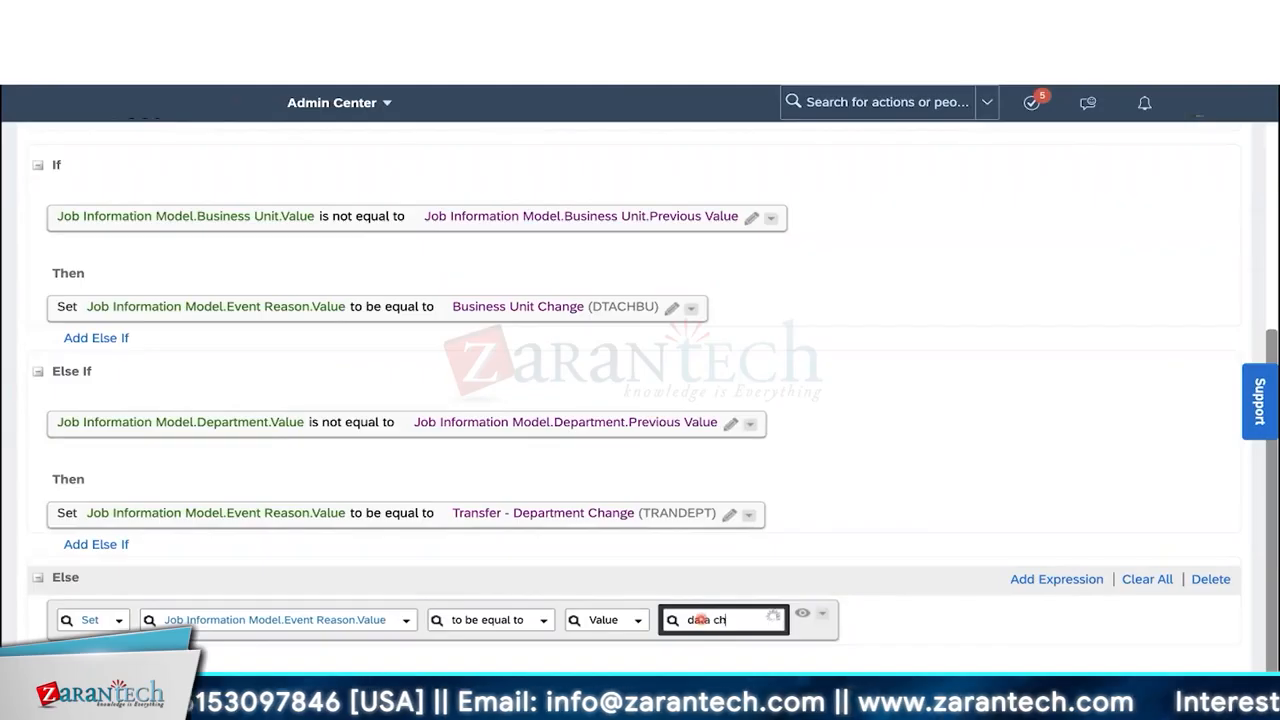
click(743, 660)
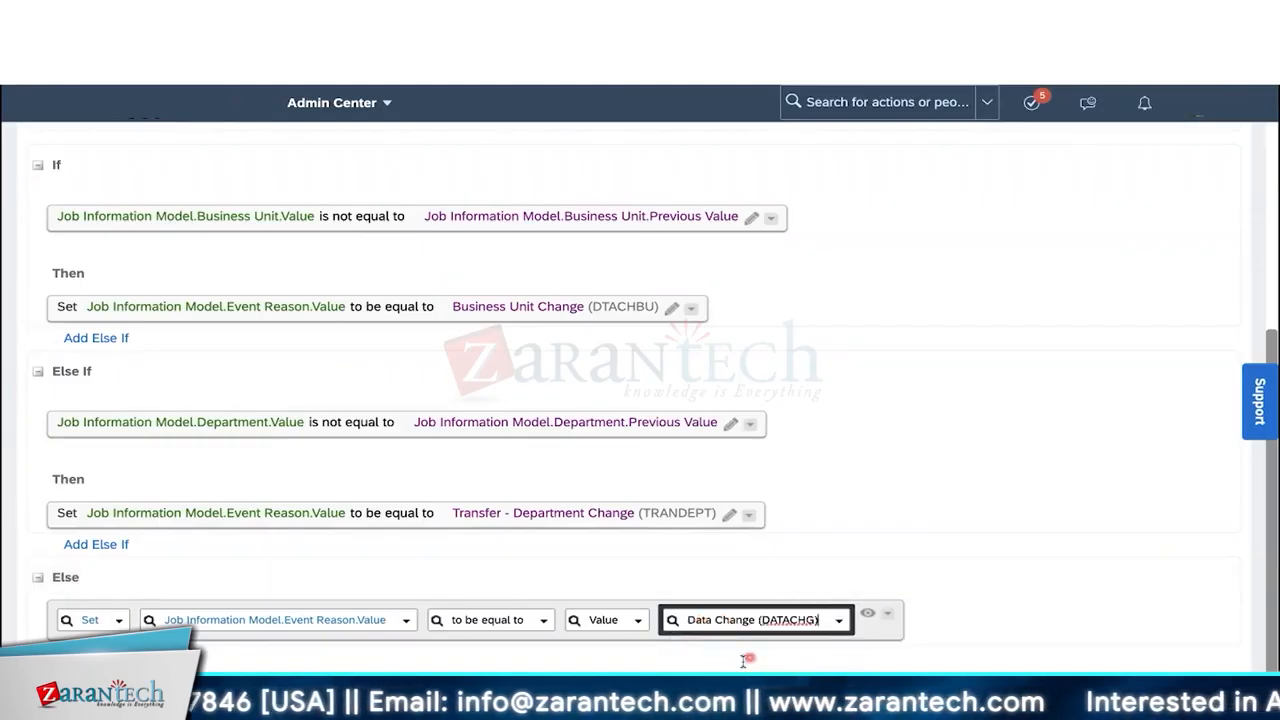
click(867, 614)
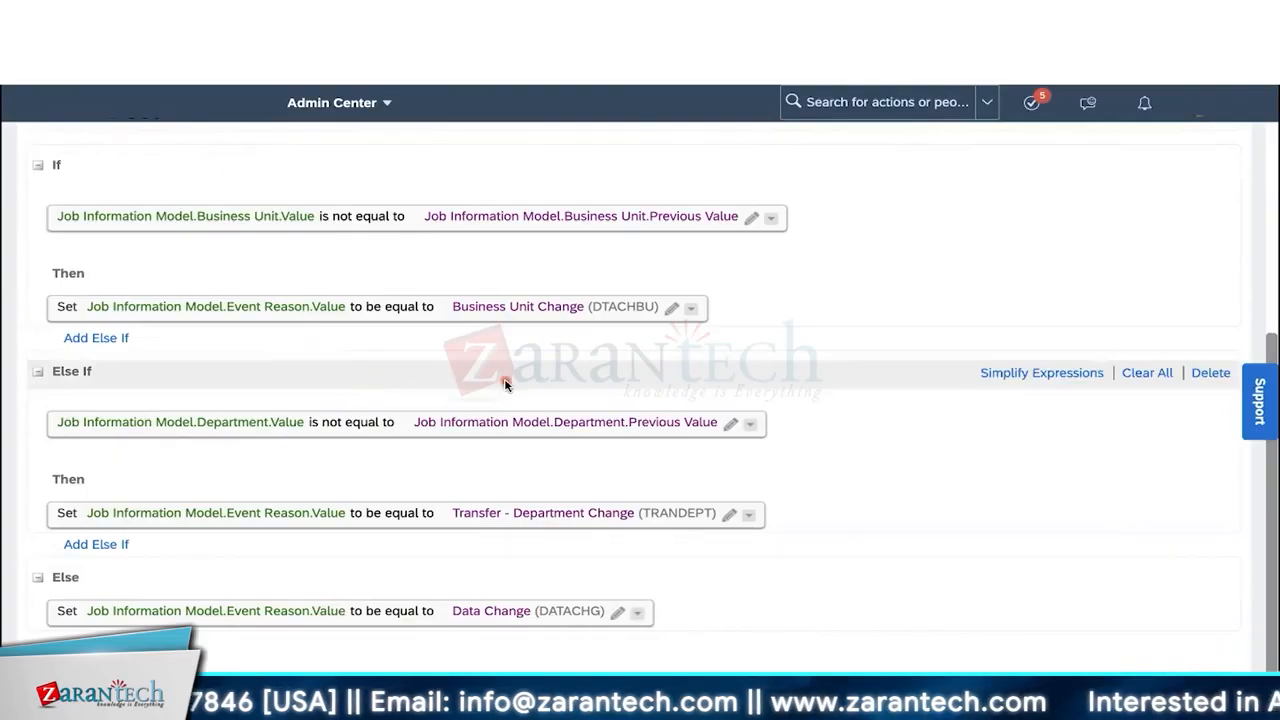
Step: Save the finished rule and highlight its code cust_erd_jul3 in the saved record
scroll(505, 385, up, 3)
scroll(508, 377, down, 3)
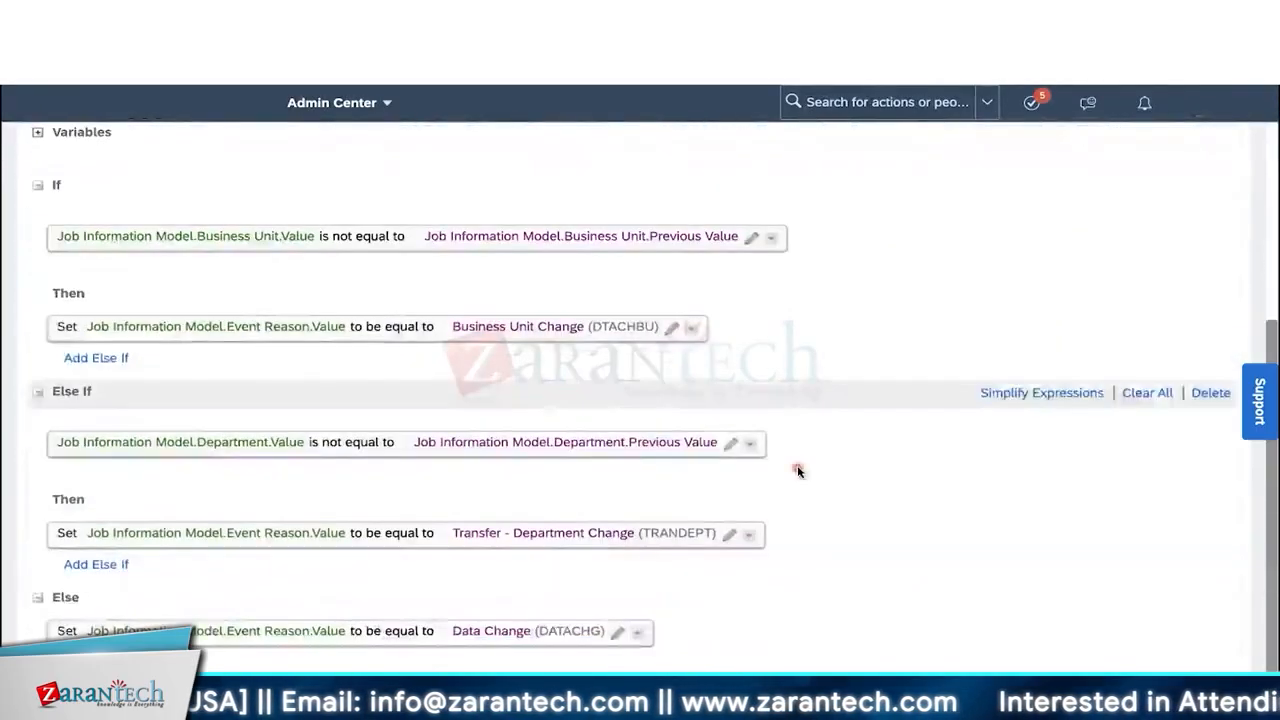
click(1178, 686)
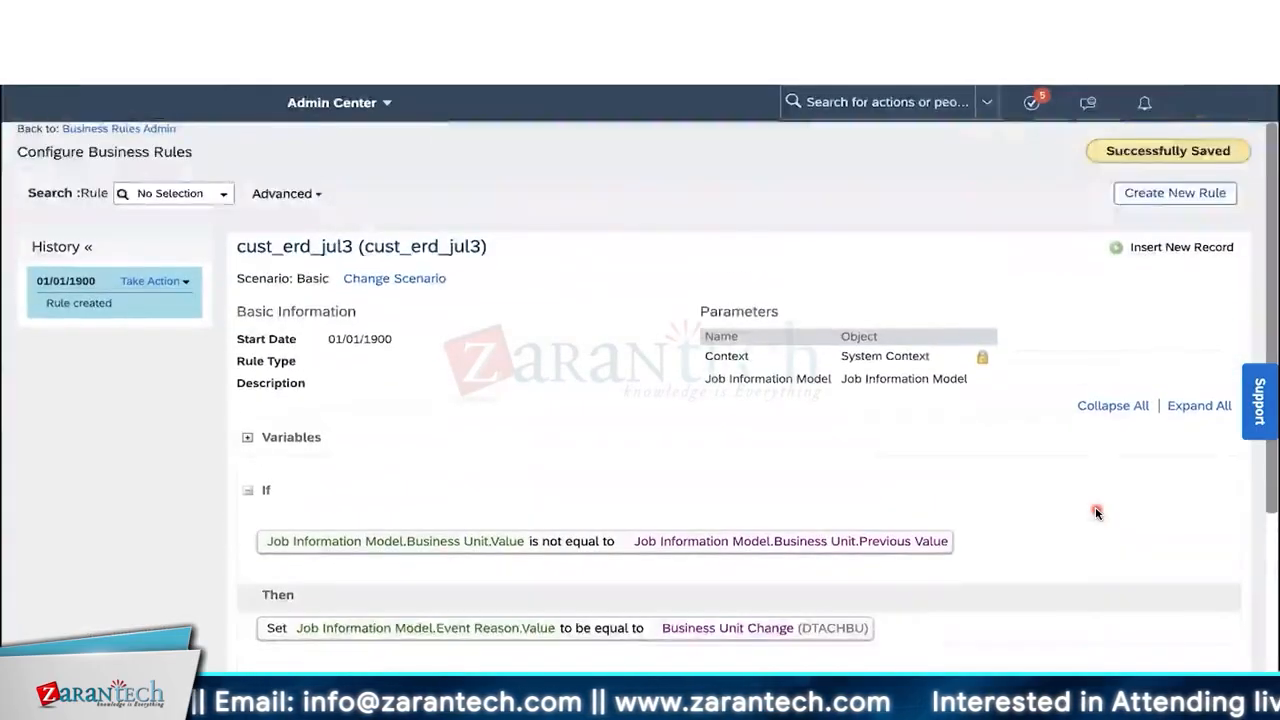
scroll(1097, 512, down, 2)
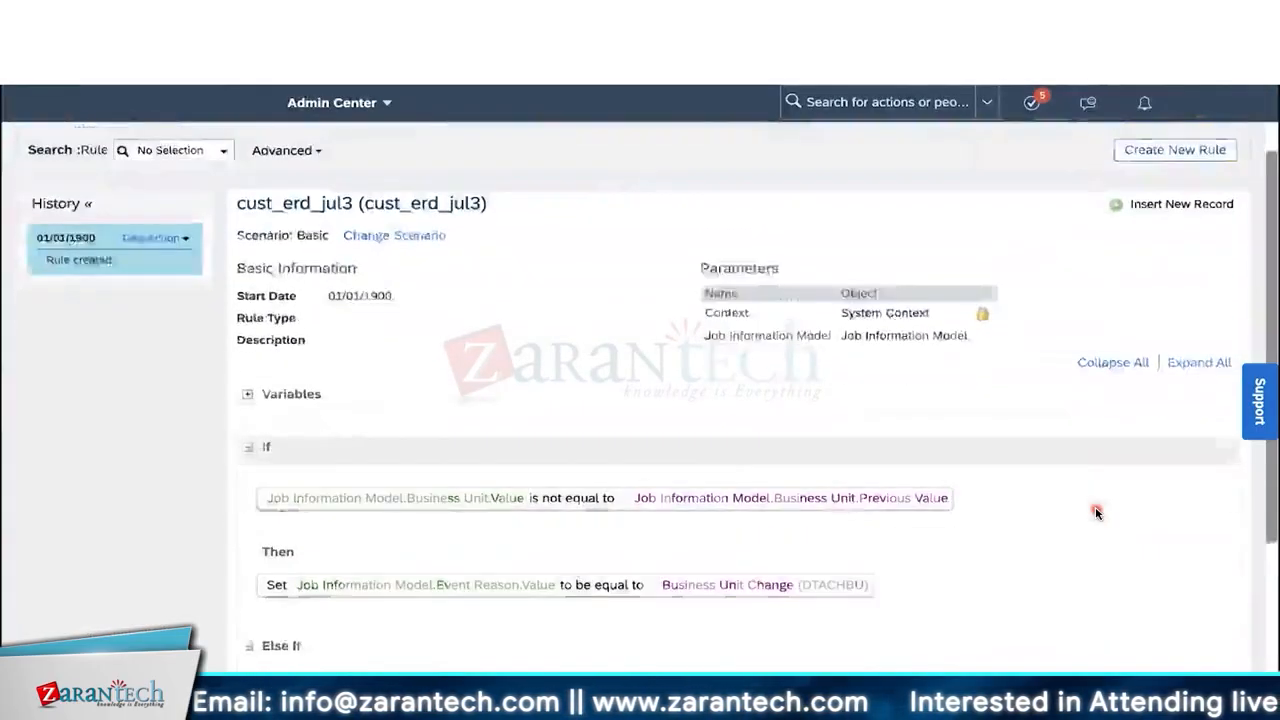
scroll(810, 378, up, 2)
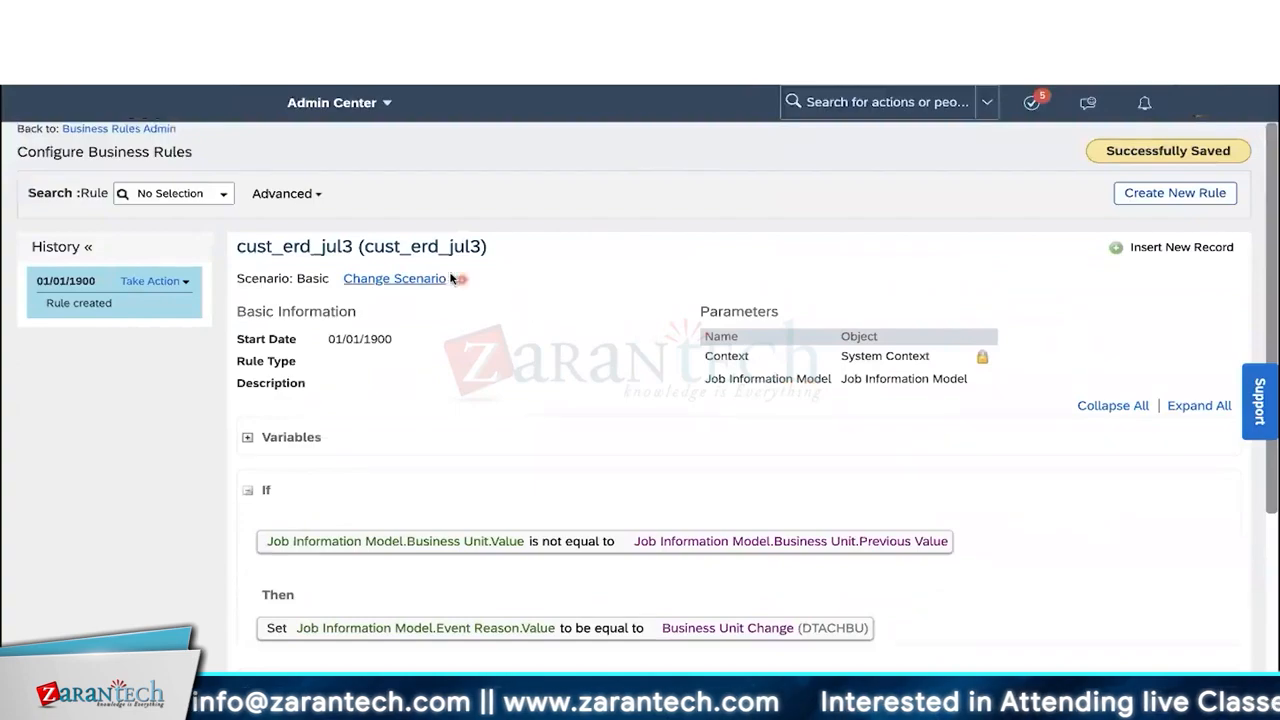
double_click(427, 245)
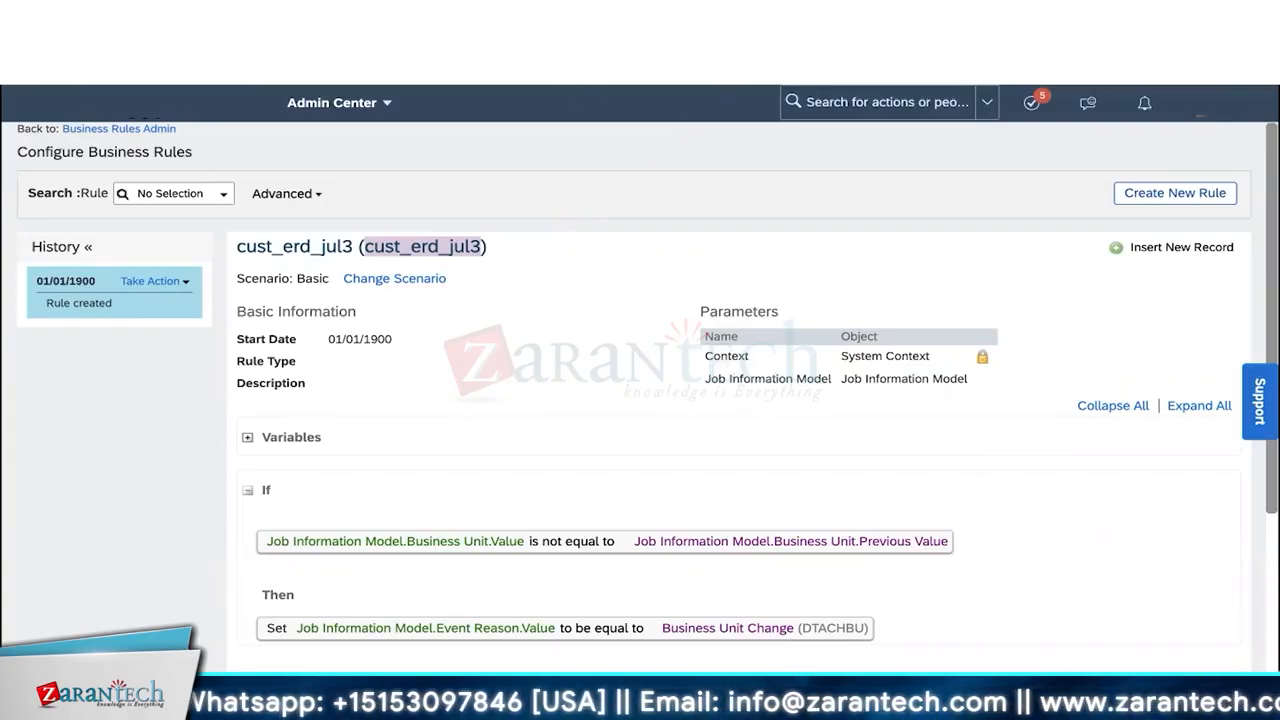
Step: Duplicate the rule page in a new browser tab and open Manage Business Configuration by searching for "business confi"
right_click(442, 82)
click(479, 150)
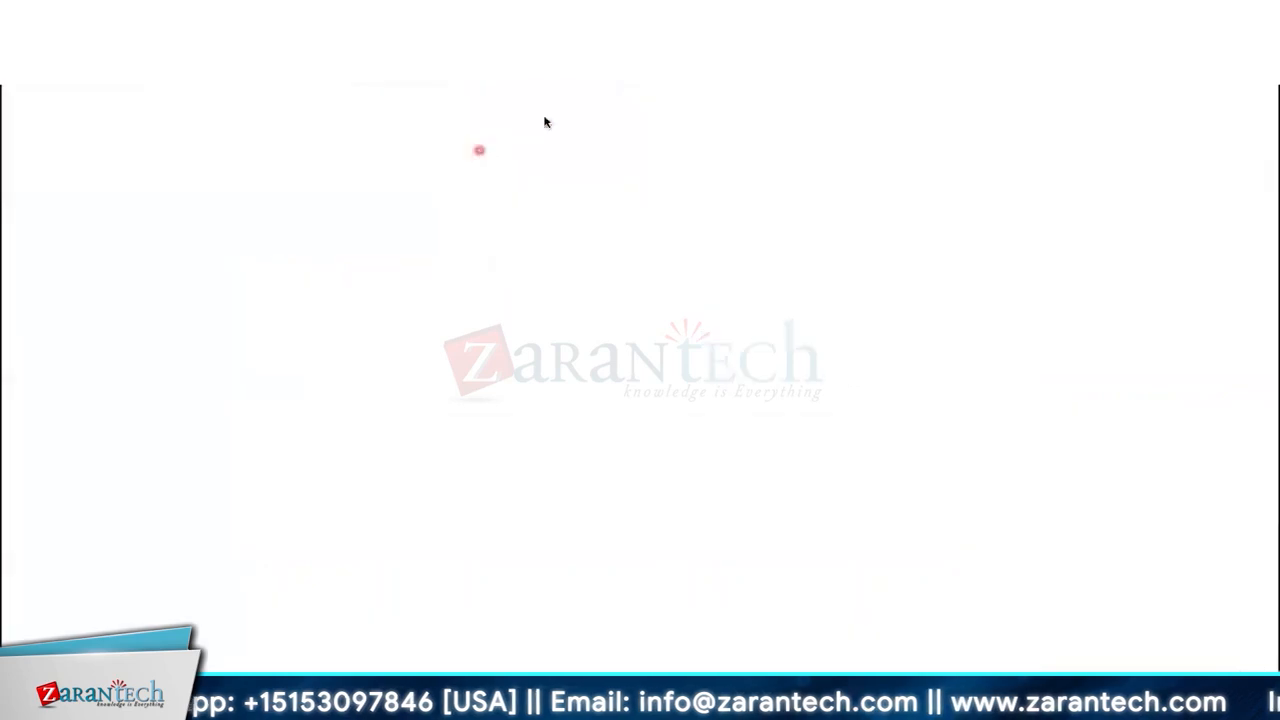
click(836, 104)
text(busines)
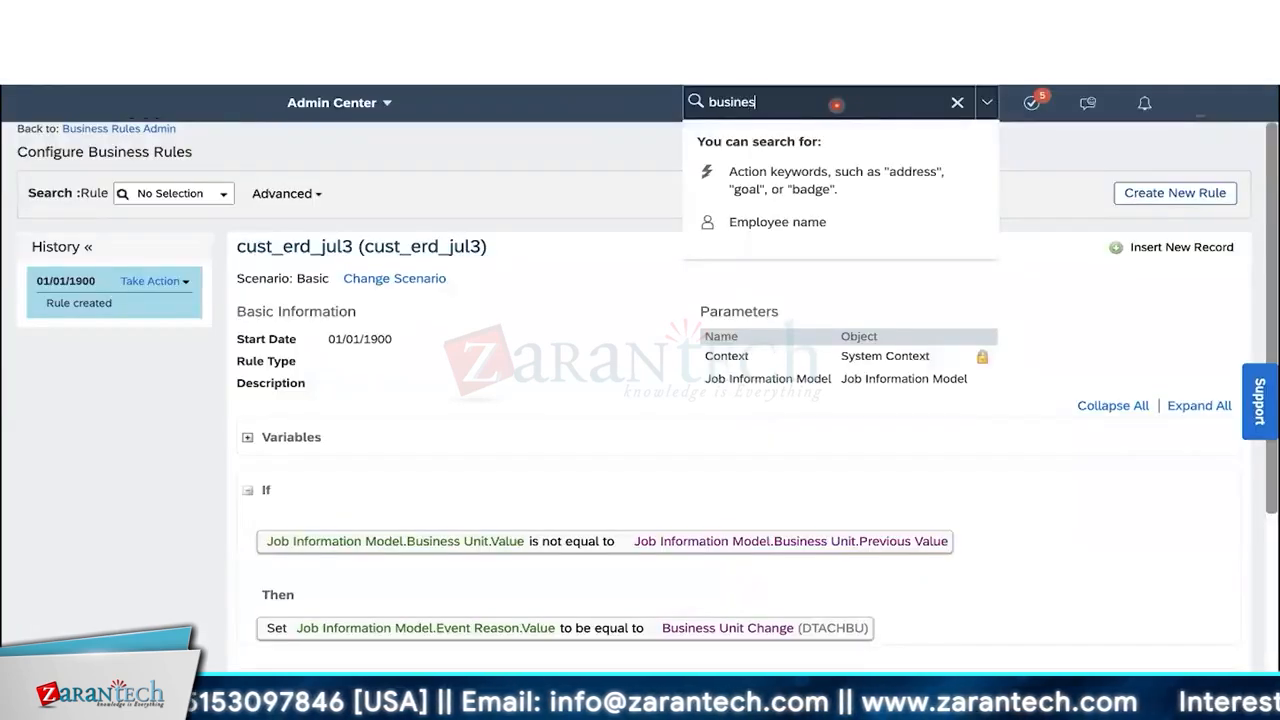
text(s cu)
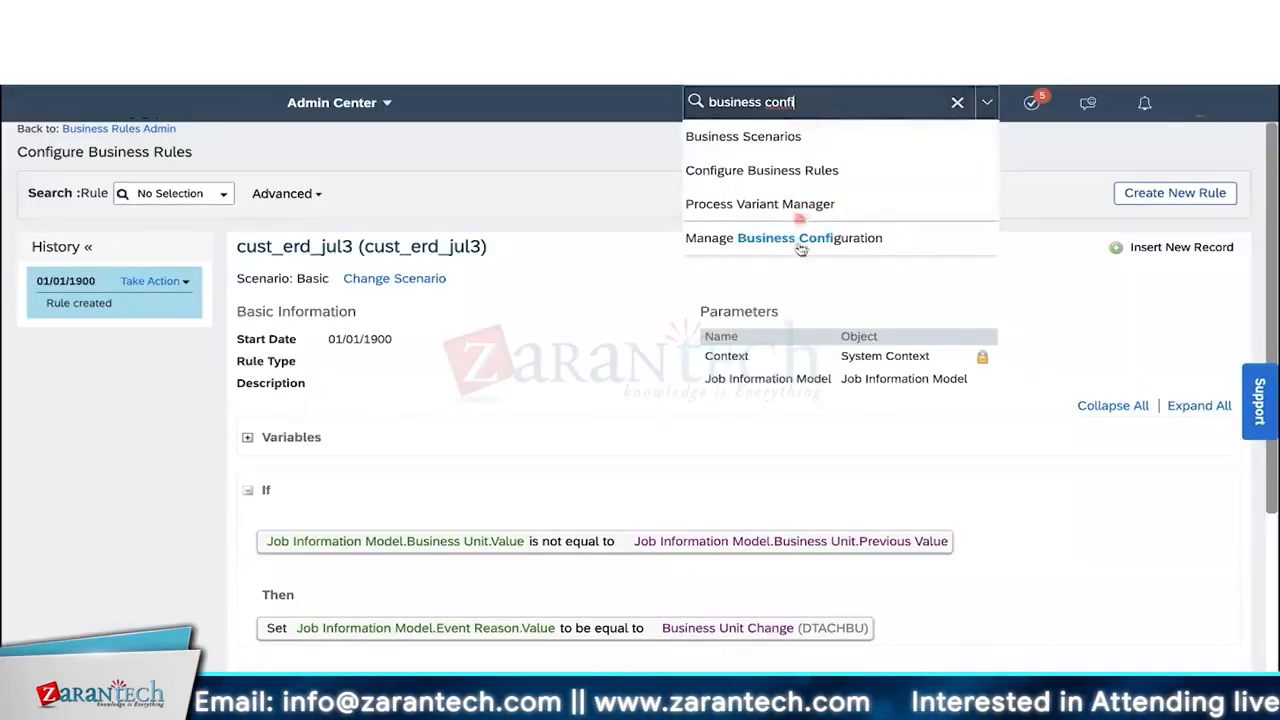
click(800, 243)
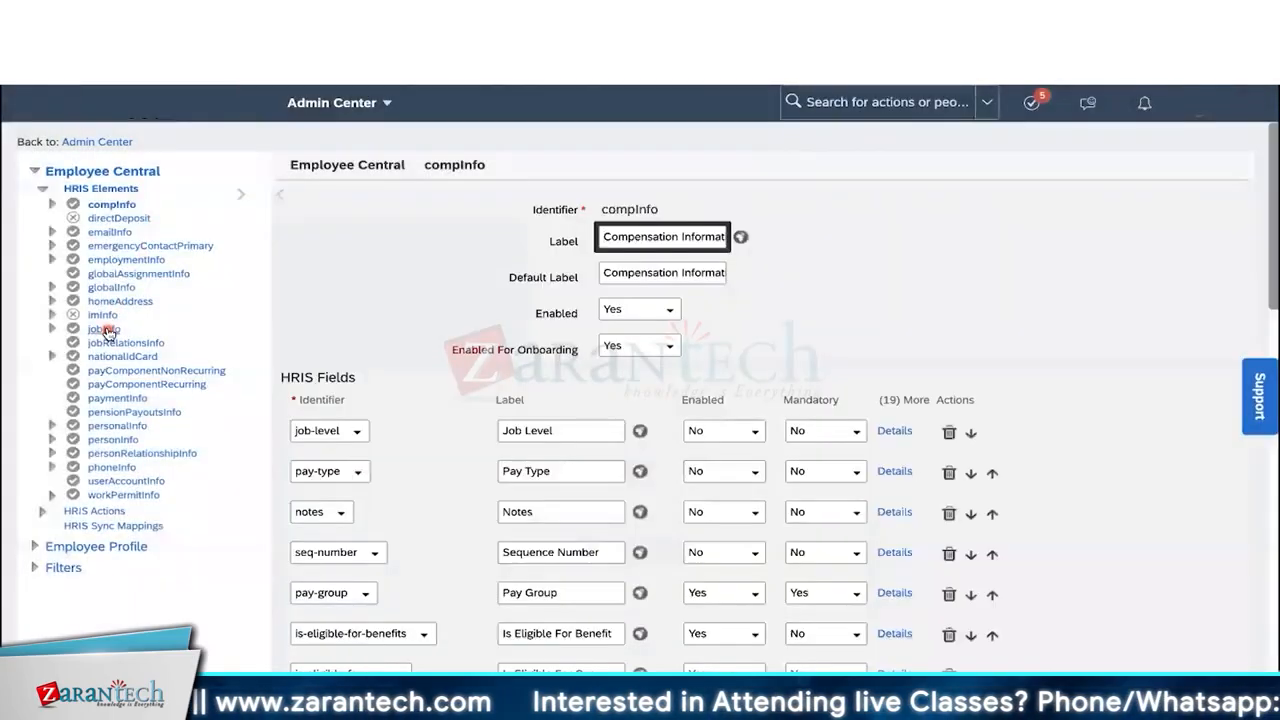
Step: Open the jobInfo HRIS element and go to the empty row at the end of its Trigger Rules
click(108, 331)
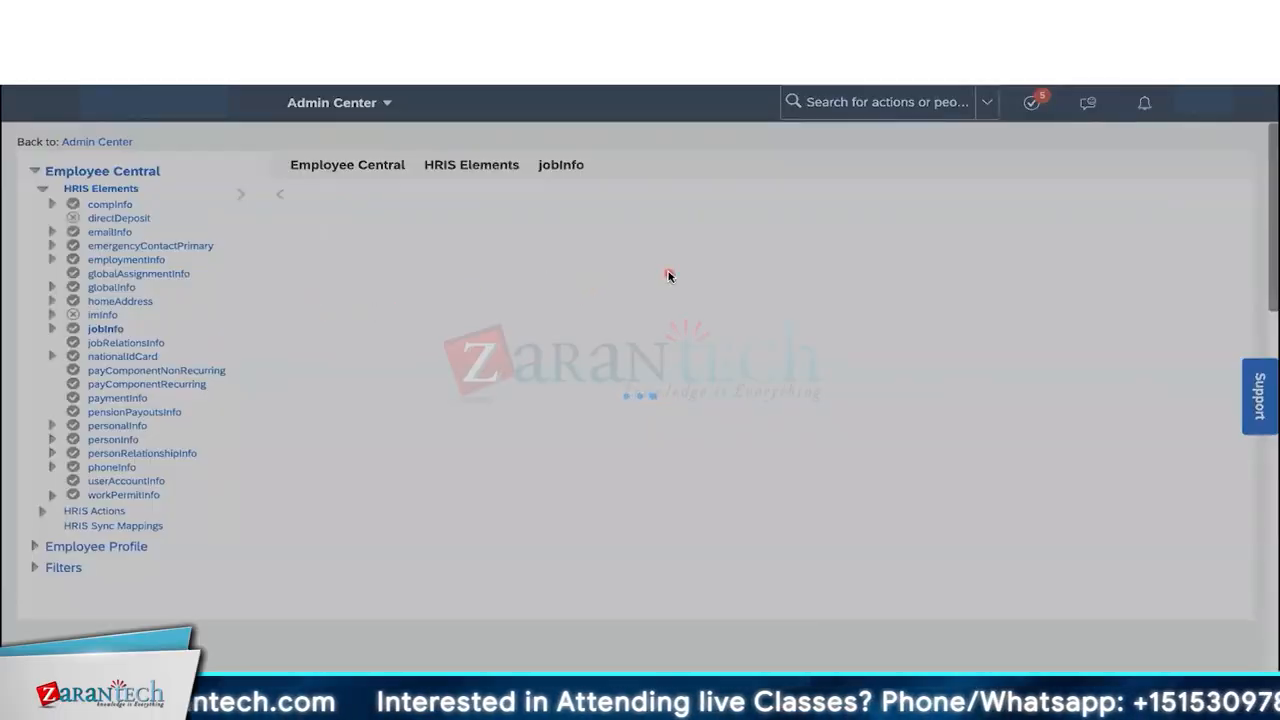
scroll(666, 340, down, 15)
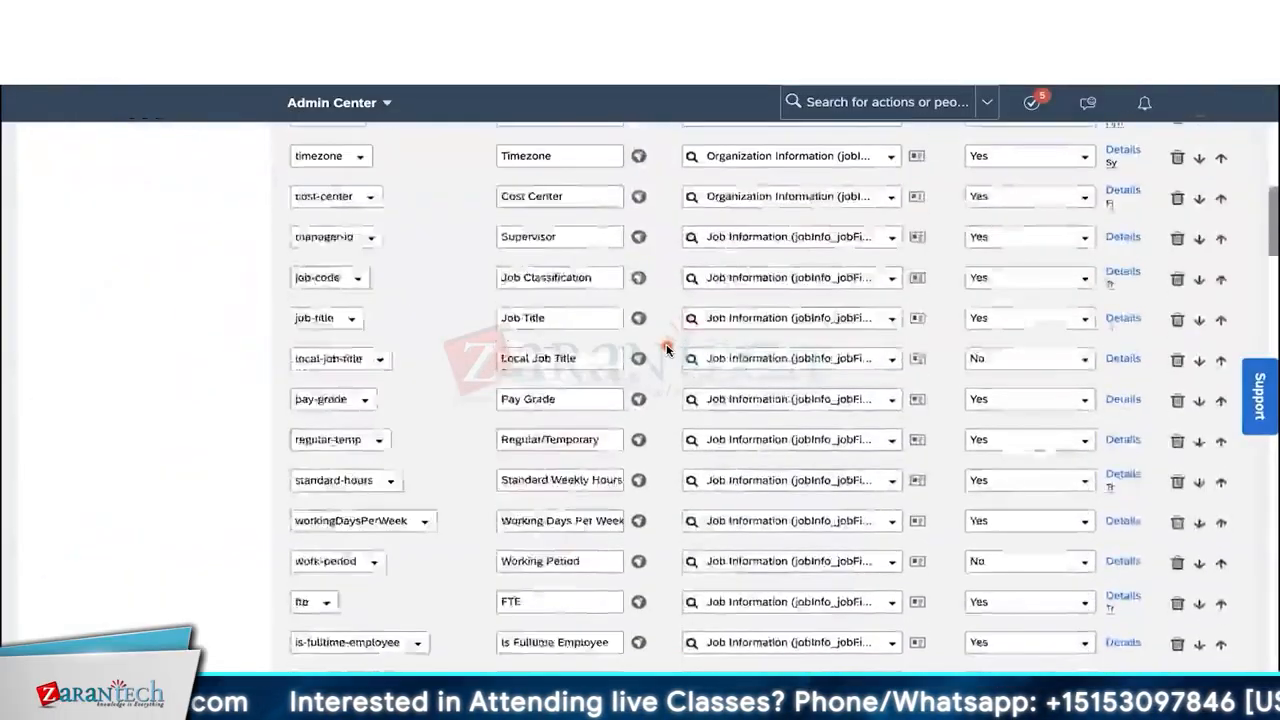
scroll(666, 345, down, 15)
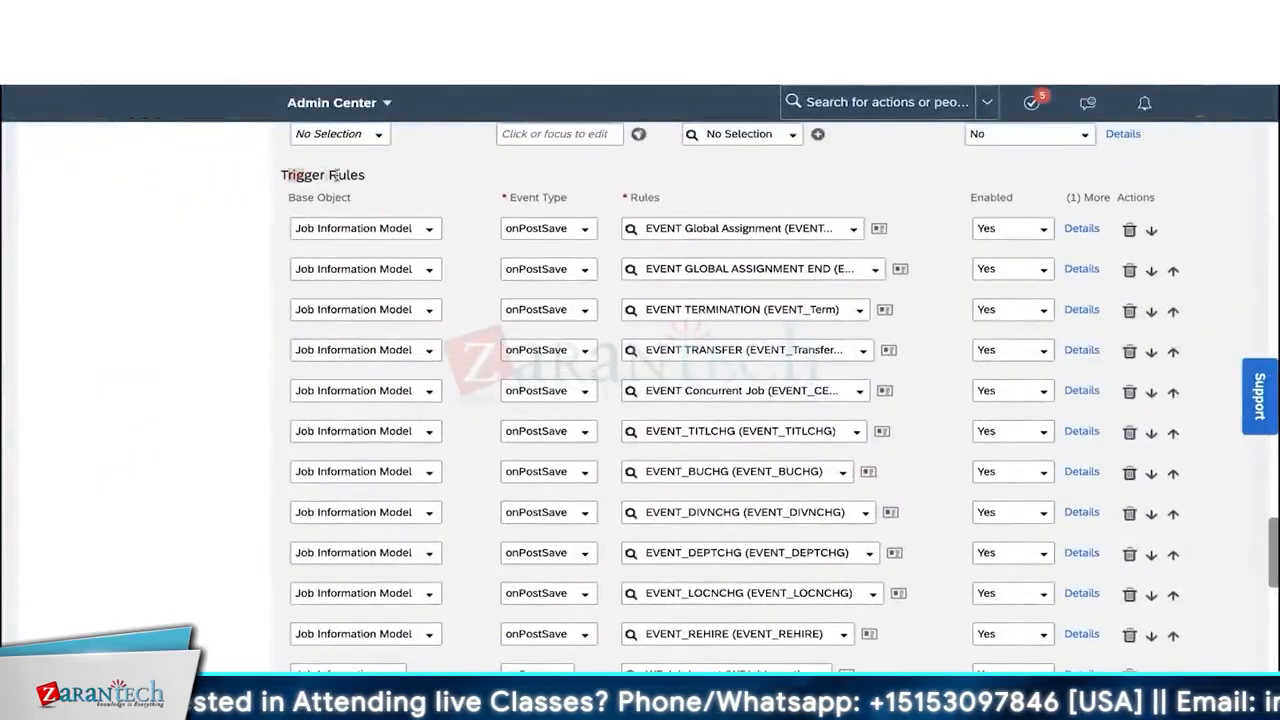
drag(283, 175, 371, 177)
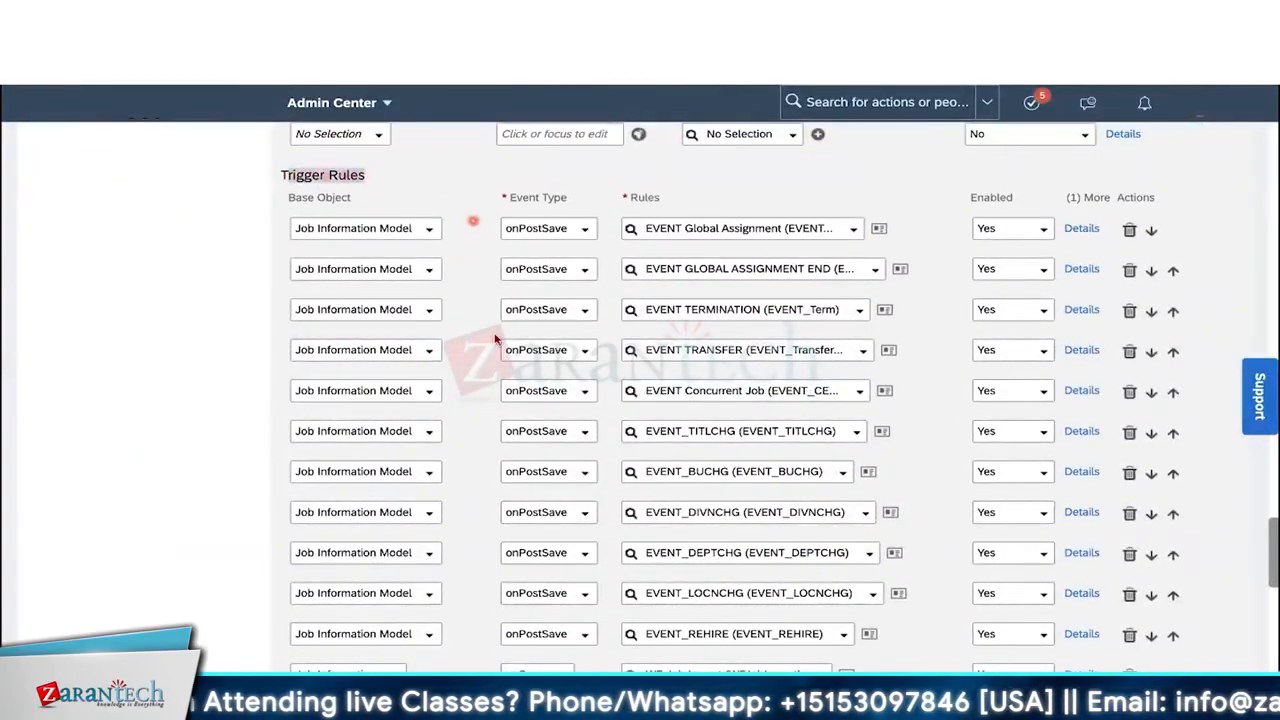
scroll(494, 338, down, 1)
scroll(494, 338, down, 10)
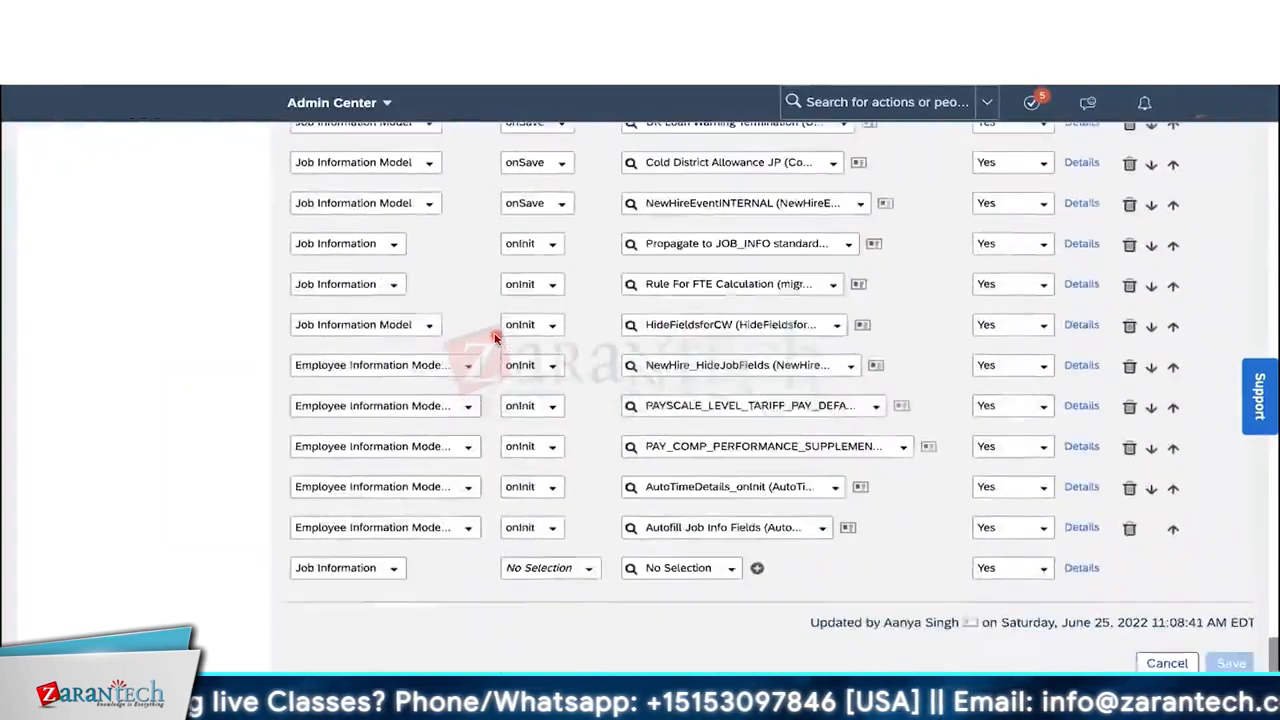
Step: Add a jobInfo trigger rule with base object Job Information Model, event type onSave and rule cust_erd_jul3
click(393, 569)
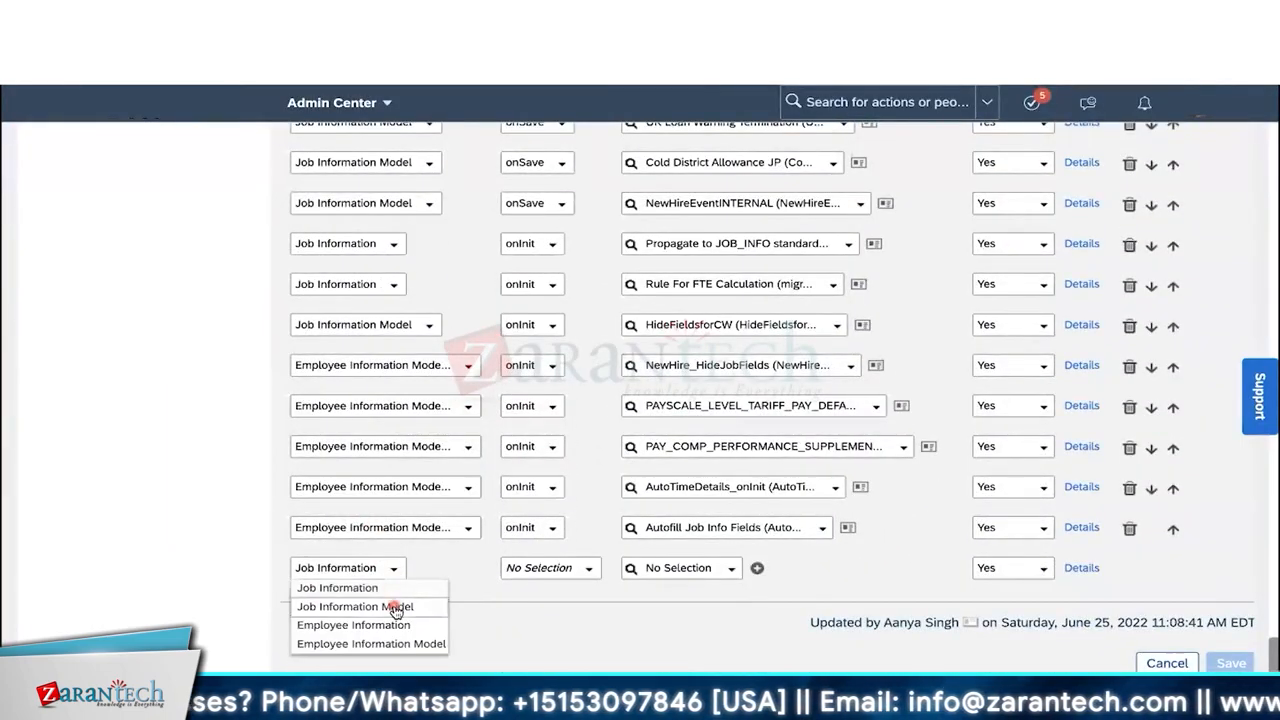
click(395, 607)
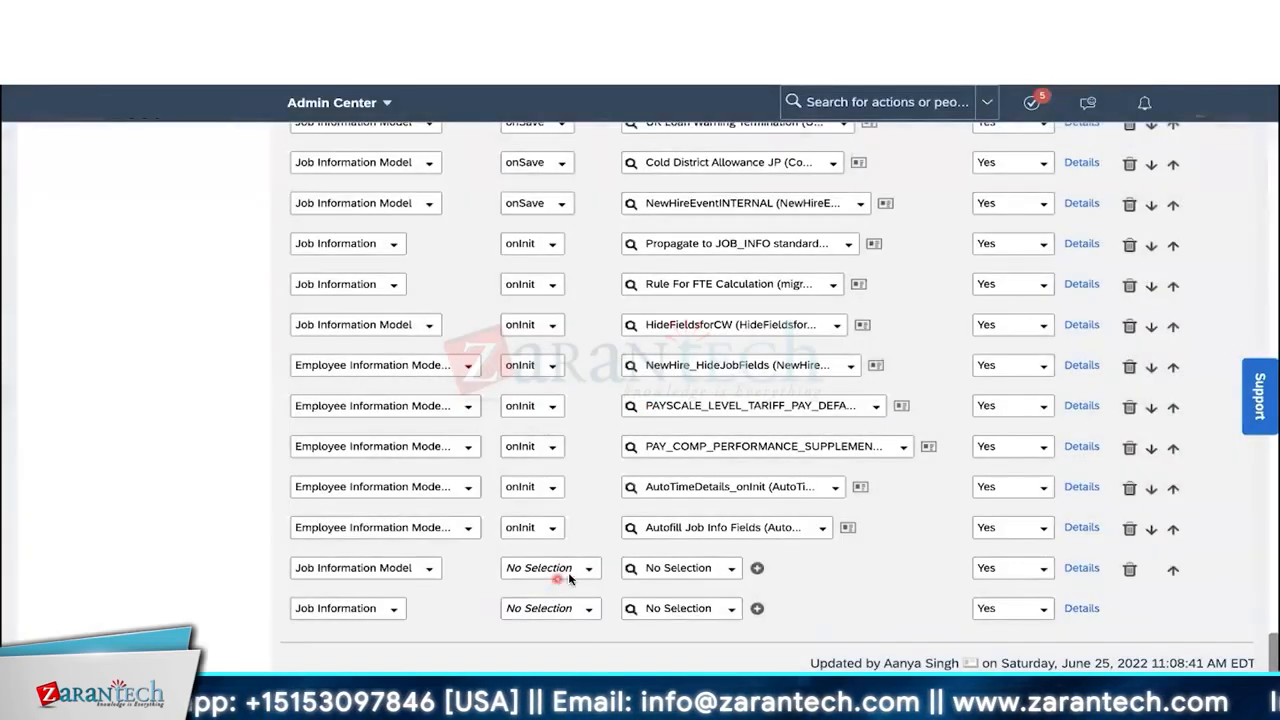
click(557, 578)
click(550, 612)
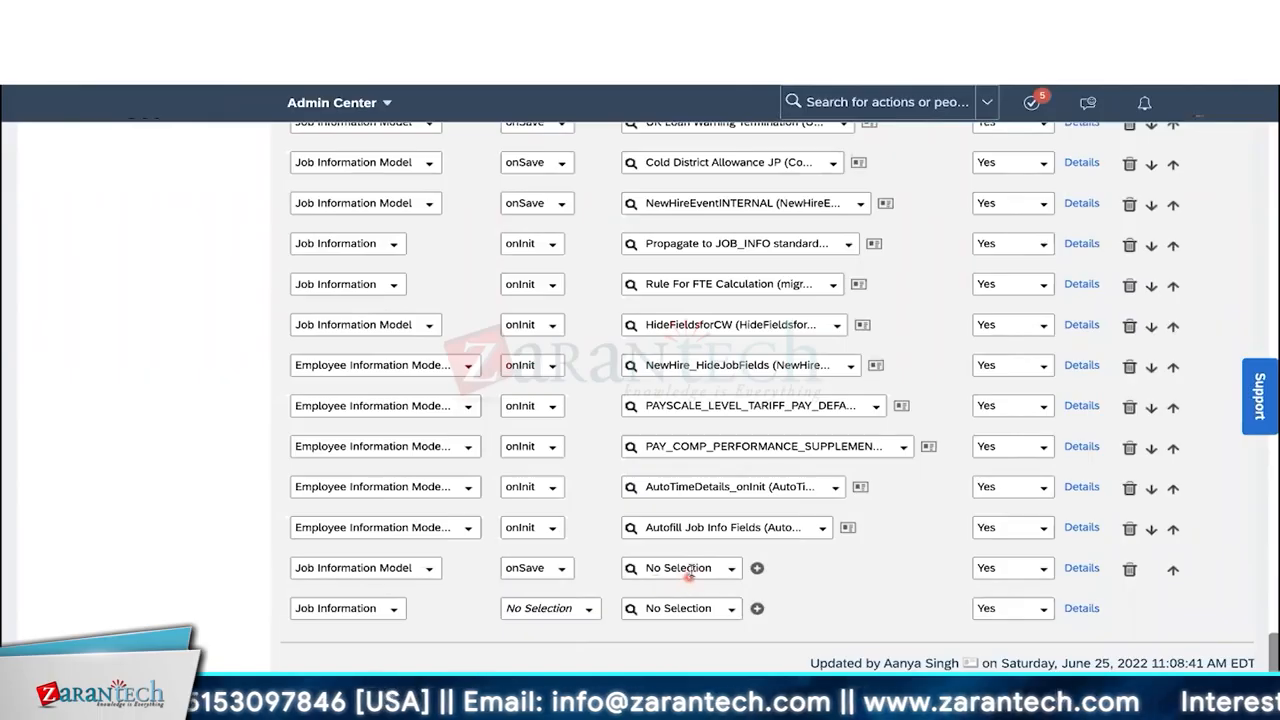
click(690, 569)
text(i)
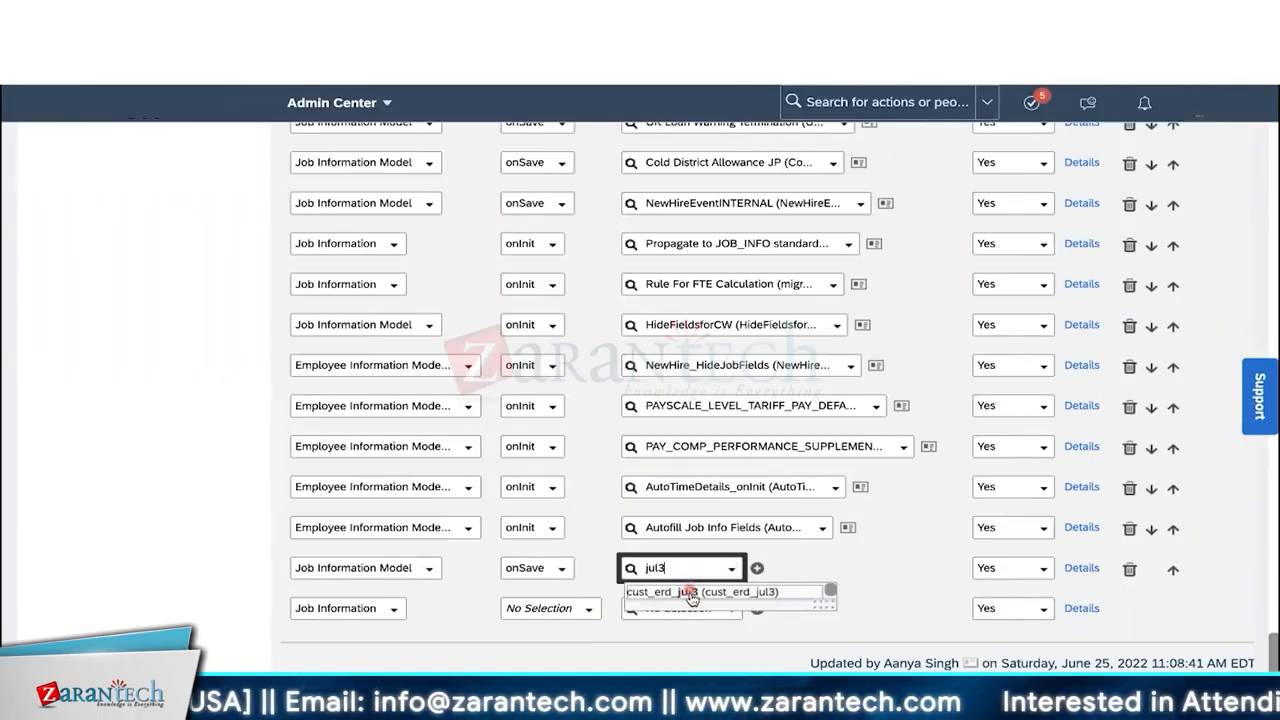
click(688, 597)
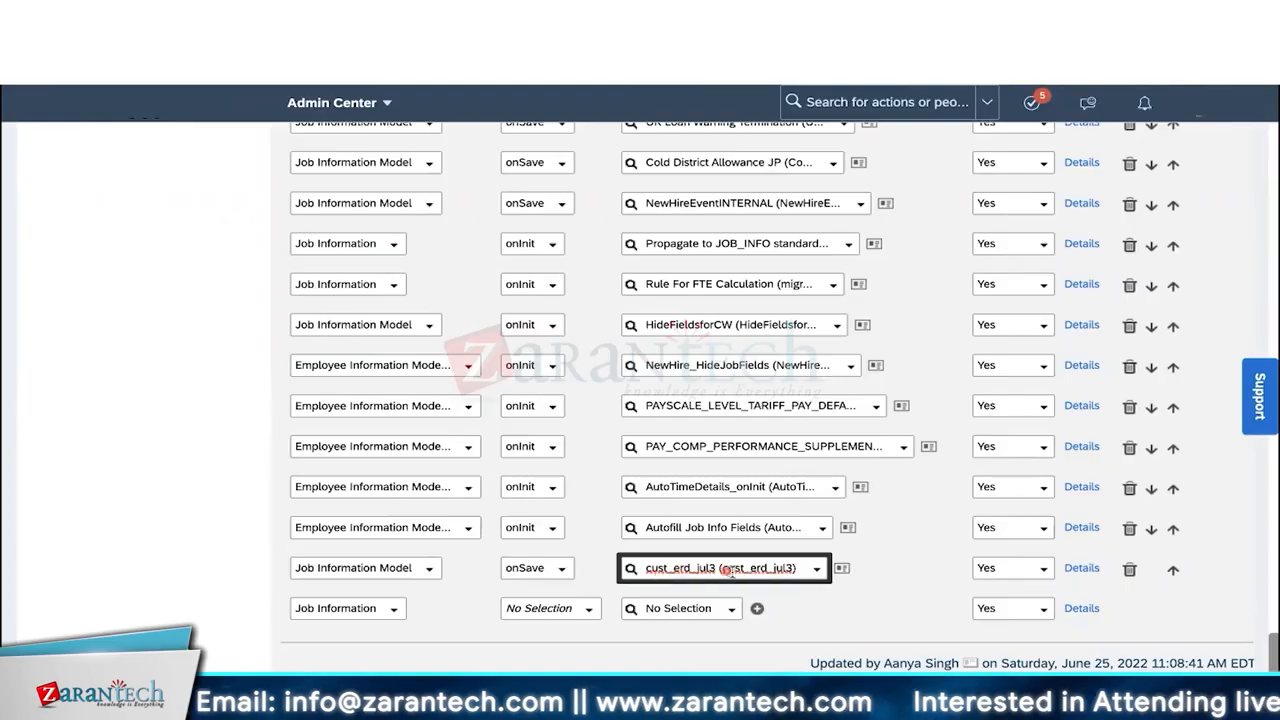
click(879, 581)
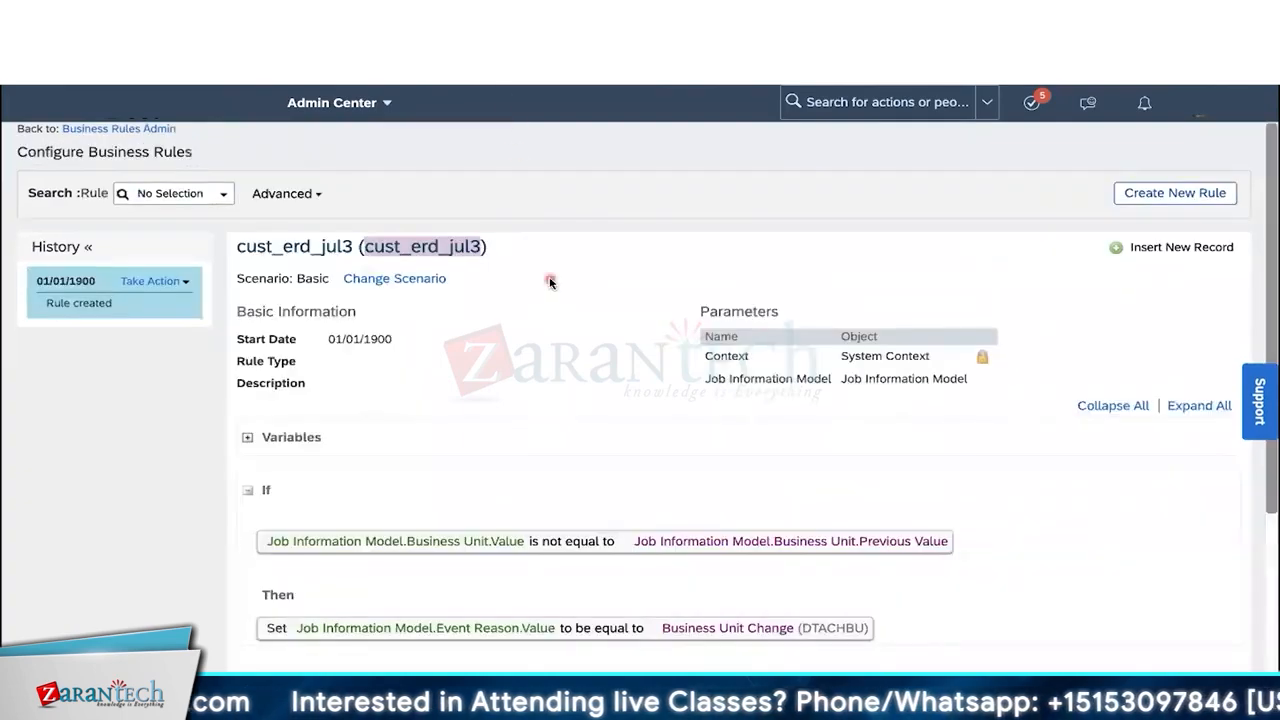
Step: Review the saved rule and the jobInfo element against the Event and Event Reason fields in the job change form
scroll(551, 280, down, 3)
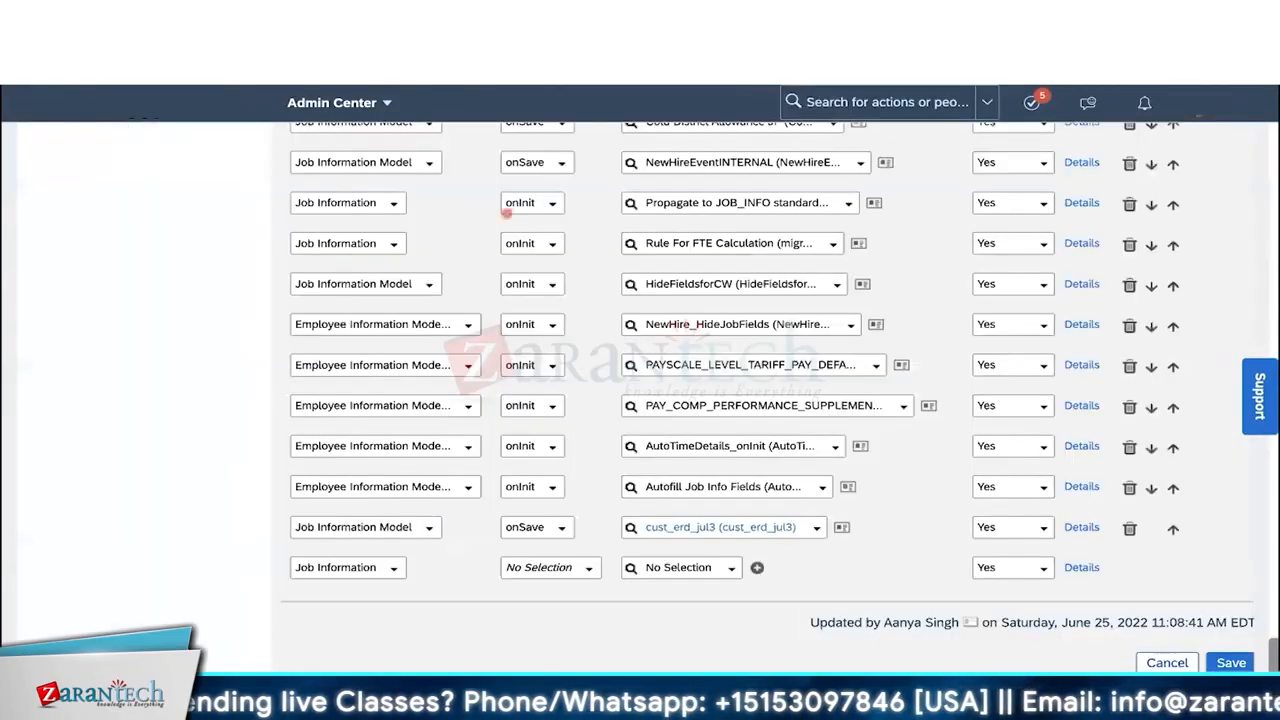
scroll(257, 340, up, 20)
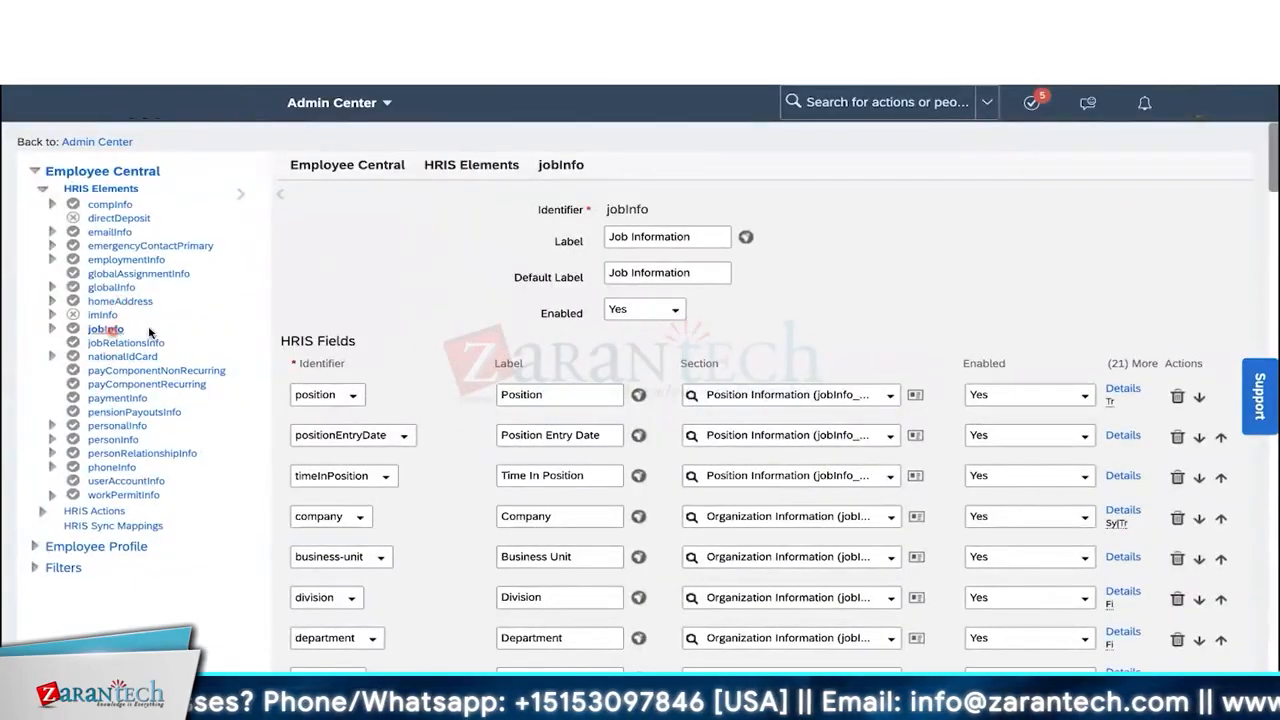
scroll(437, 318, down, 10)
scroll(437, 318, down, 15)
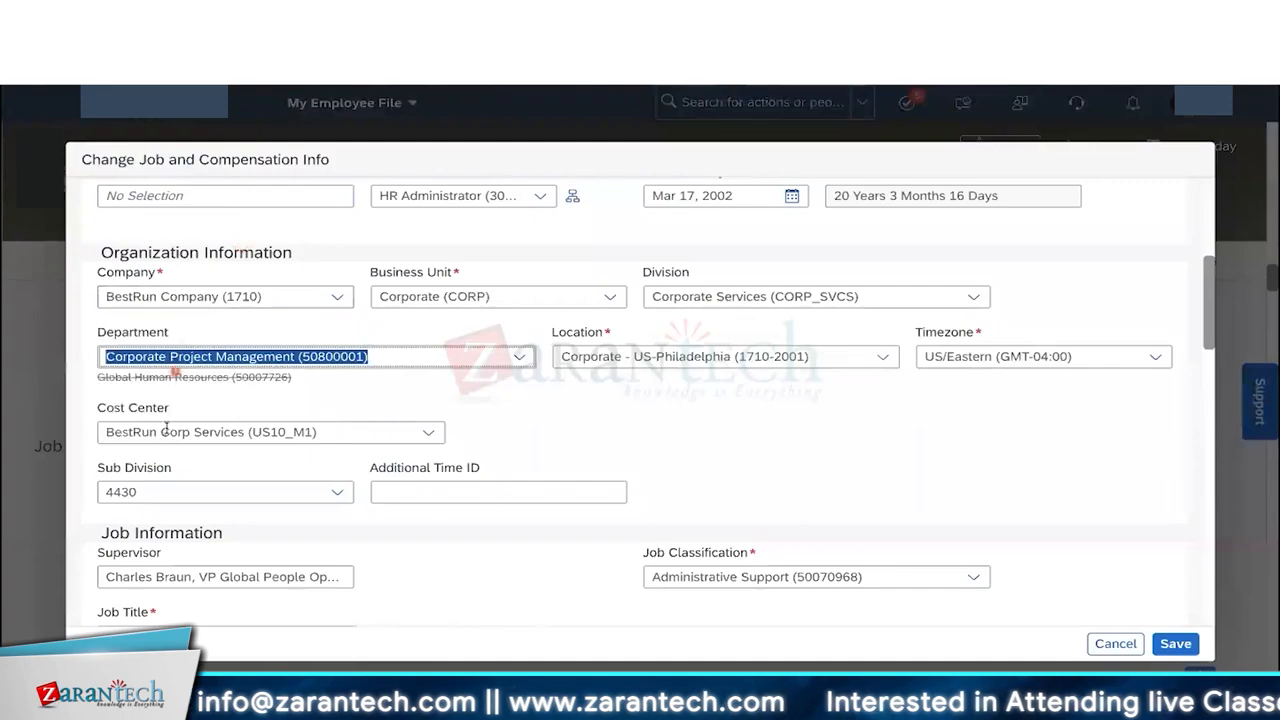
scroll(176, 410, up, 2)
scroll(176, 410, up, 2)
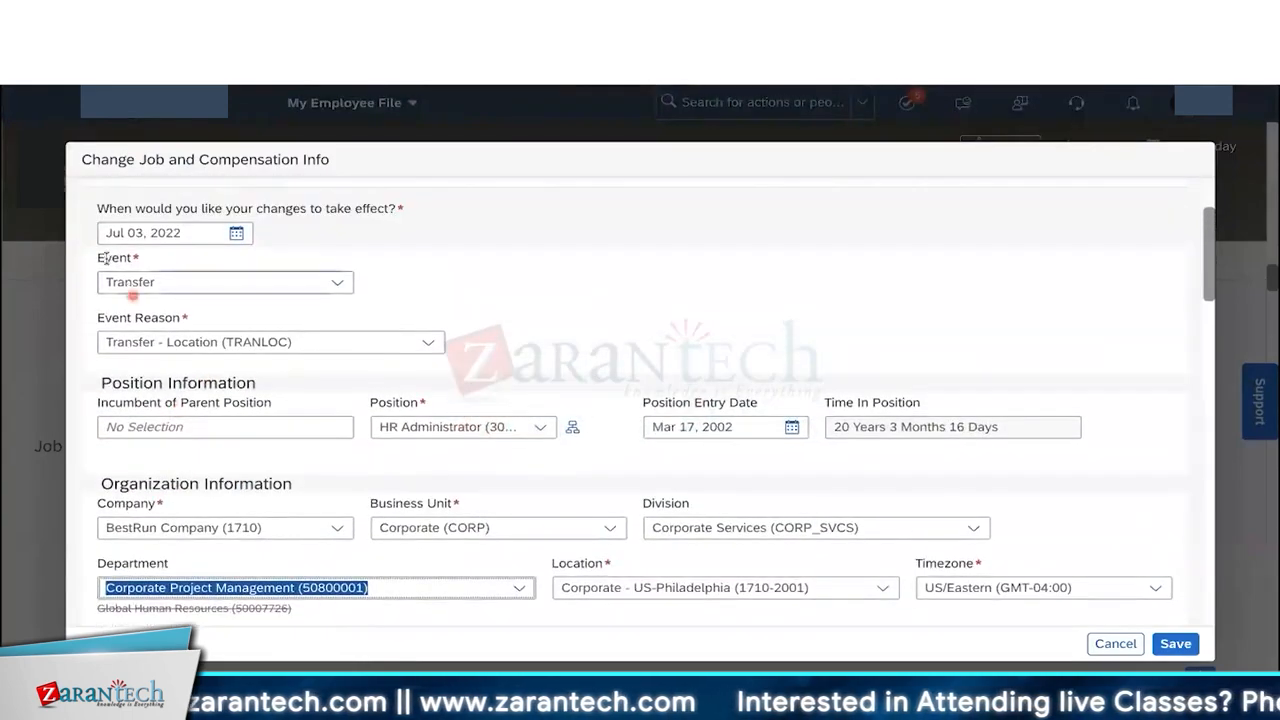
click(168, 284)
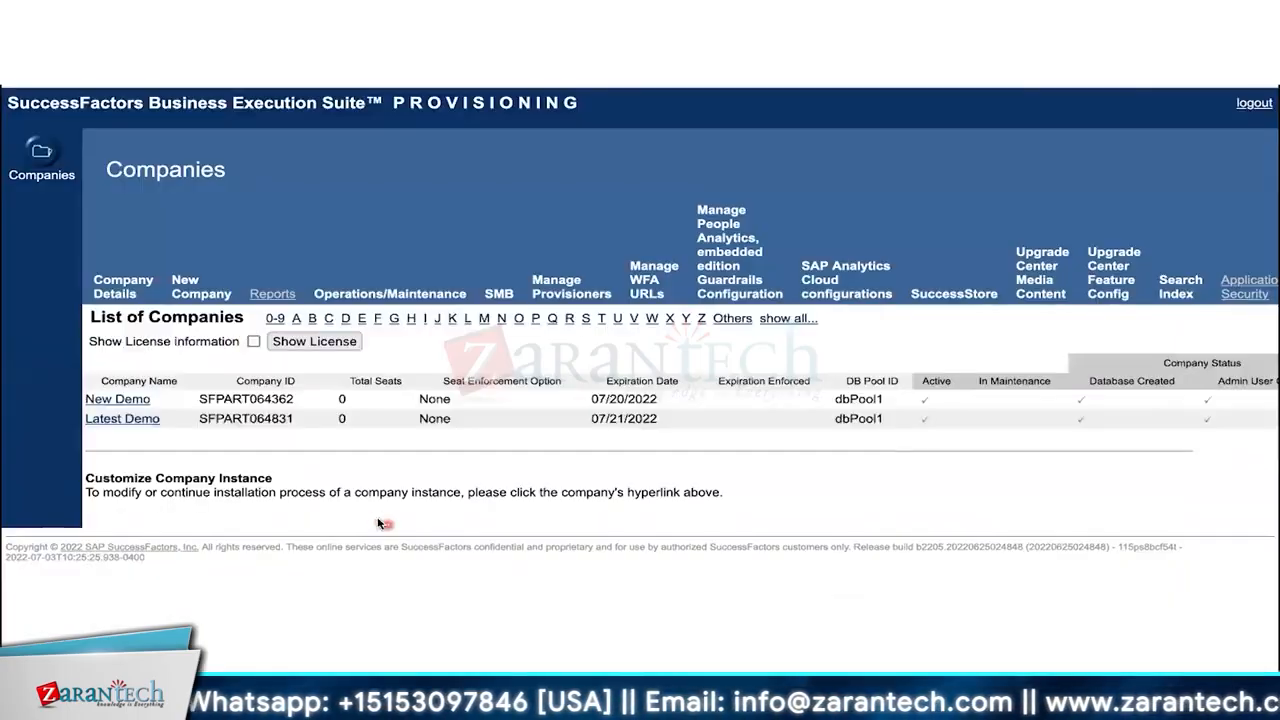
Step: Open the company settings of Latest Demo in Provisioning and find the Event Reason Derivation options under Employee Central
click(129, 420)
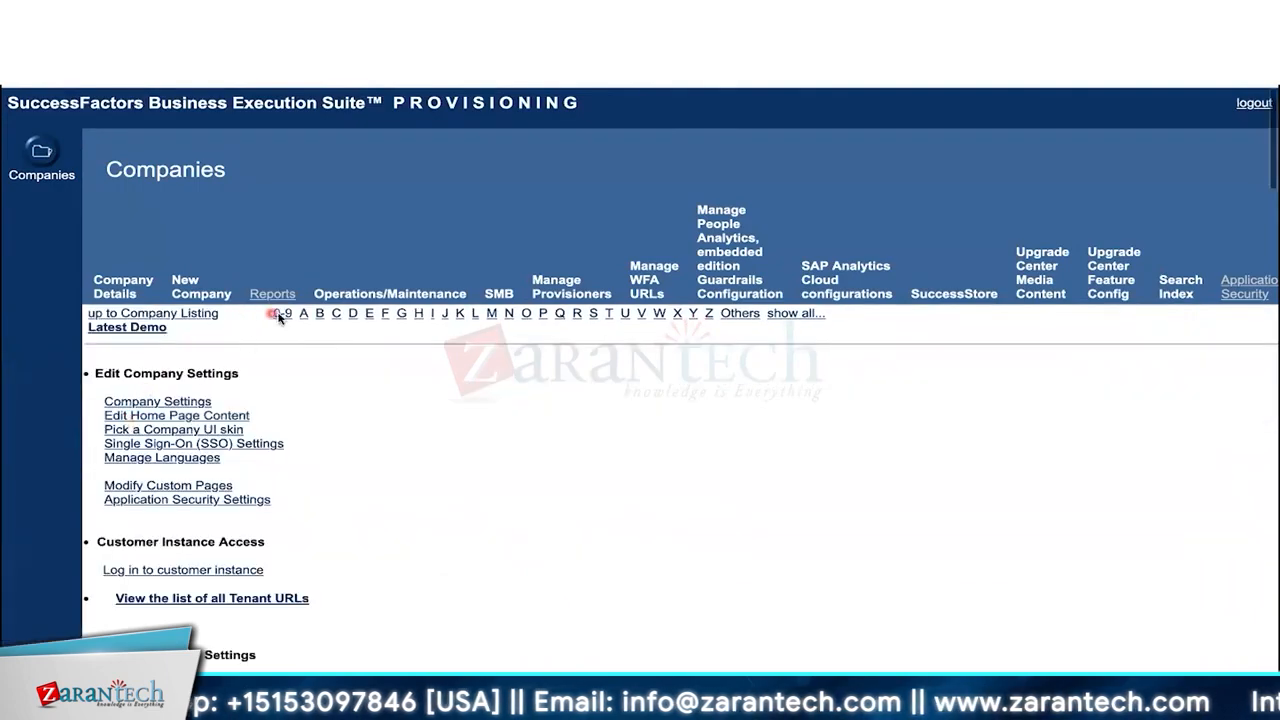
click(186, 402)
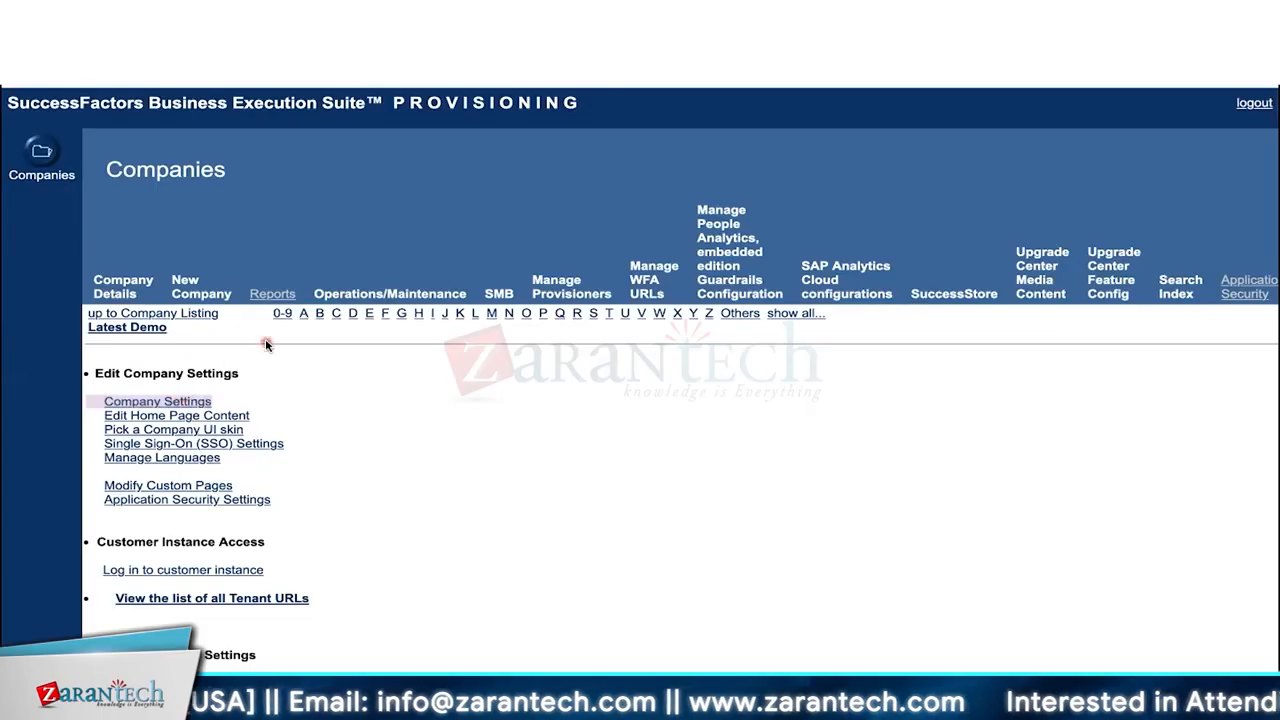
scroll(450, 238, down, 1)
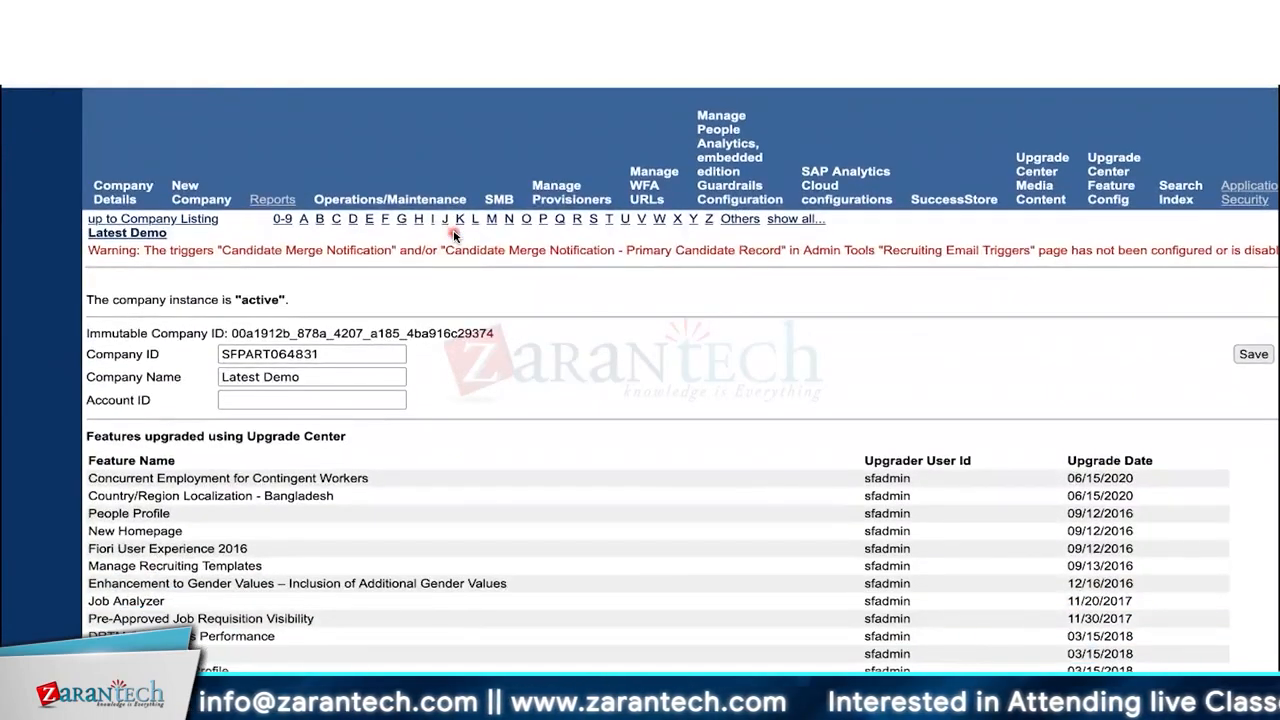
scroll(453, 235, down, 15)
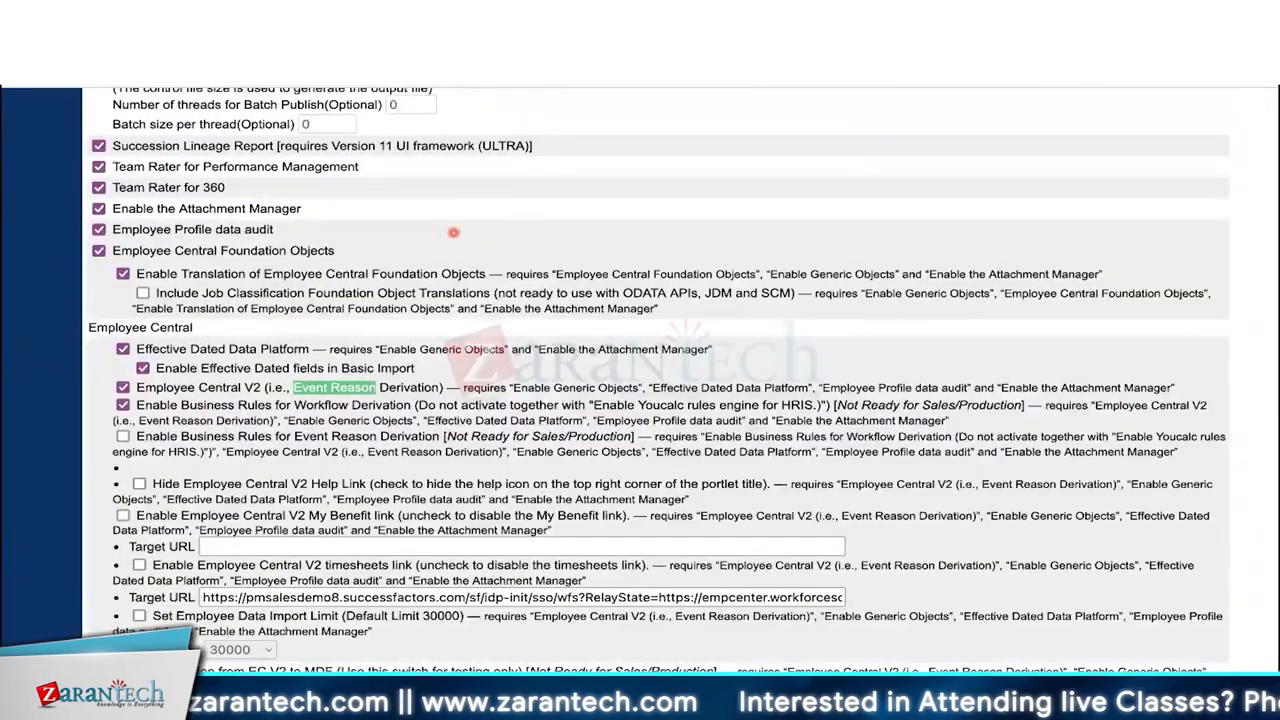
scroll(453, 232, down, 1)
key(Return)
key(Return)
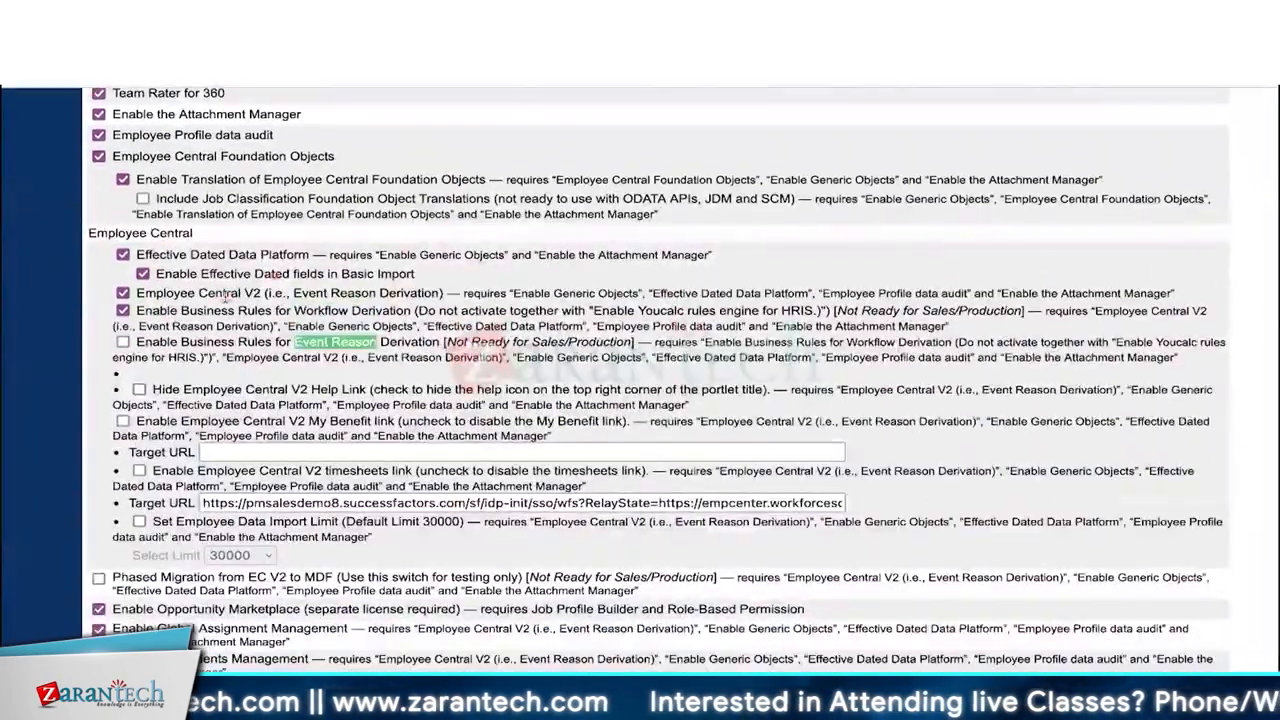
Step: Enable Business Rules for Event Reason Derivation and save the feature, confirming the change with the instance's company ID
click(143, 338)
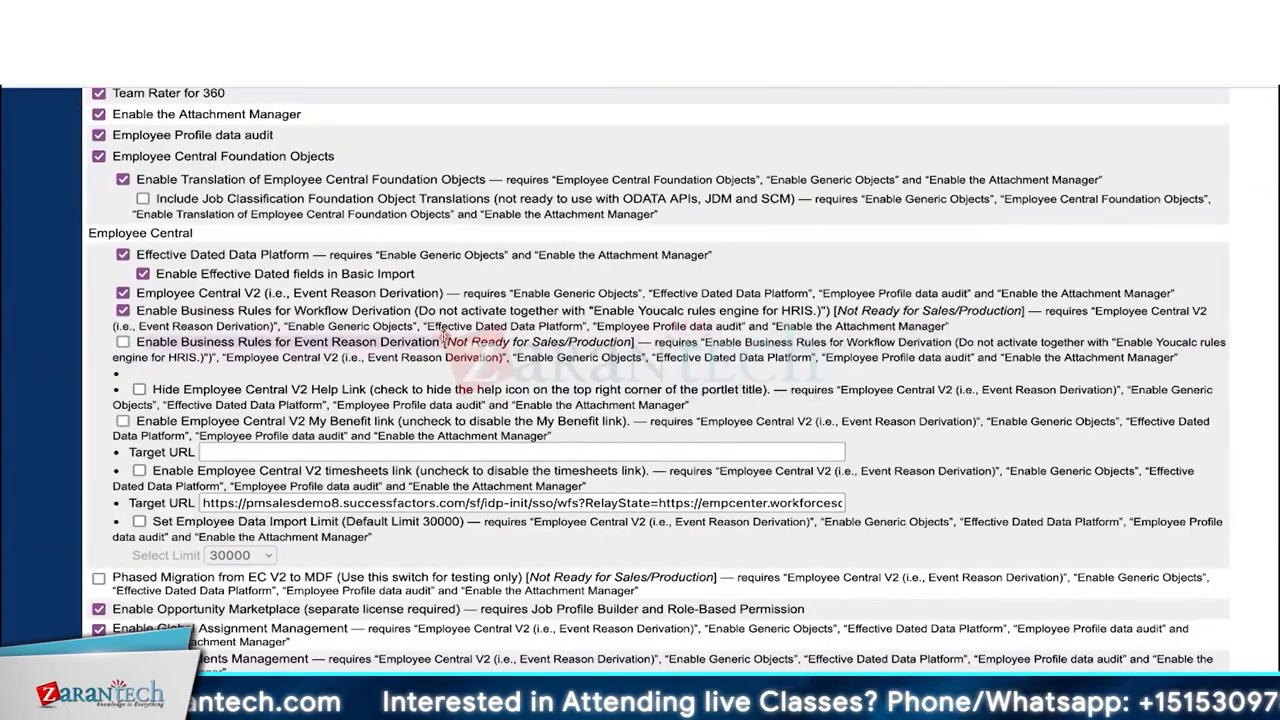
click(123, 342)
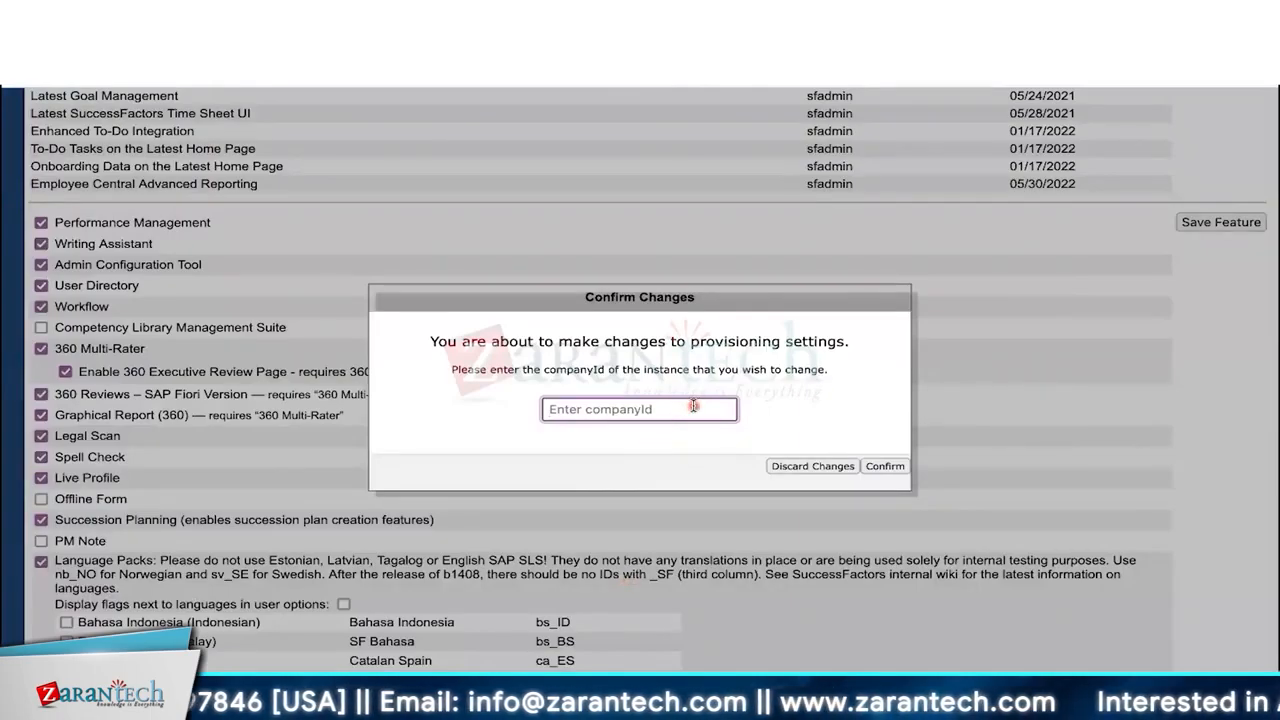
text(SFPART064831)
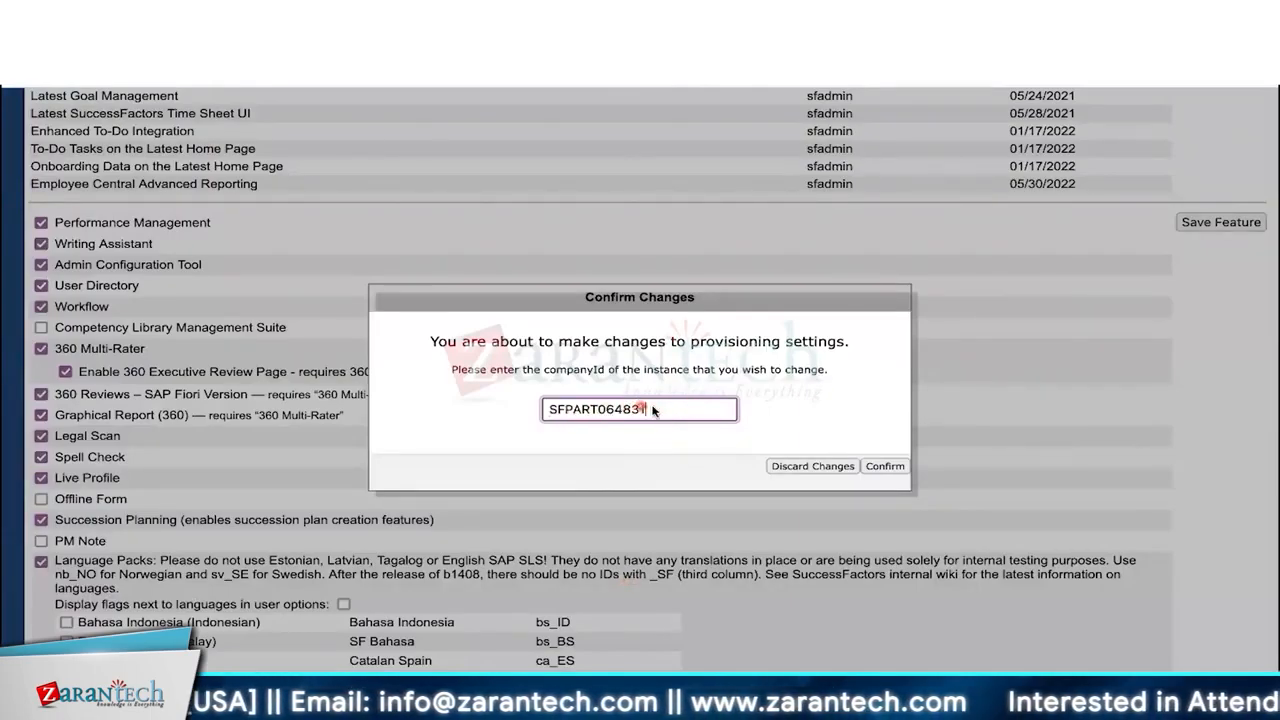
click(858, 465)
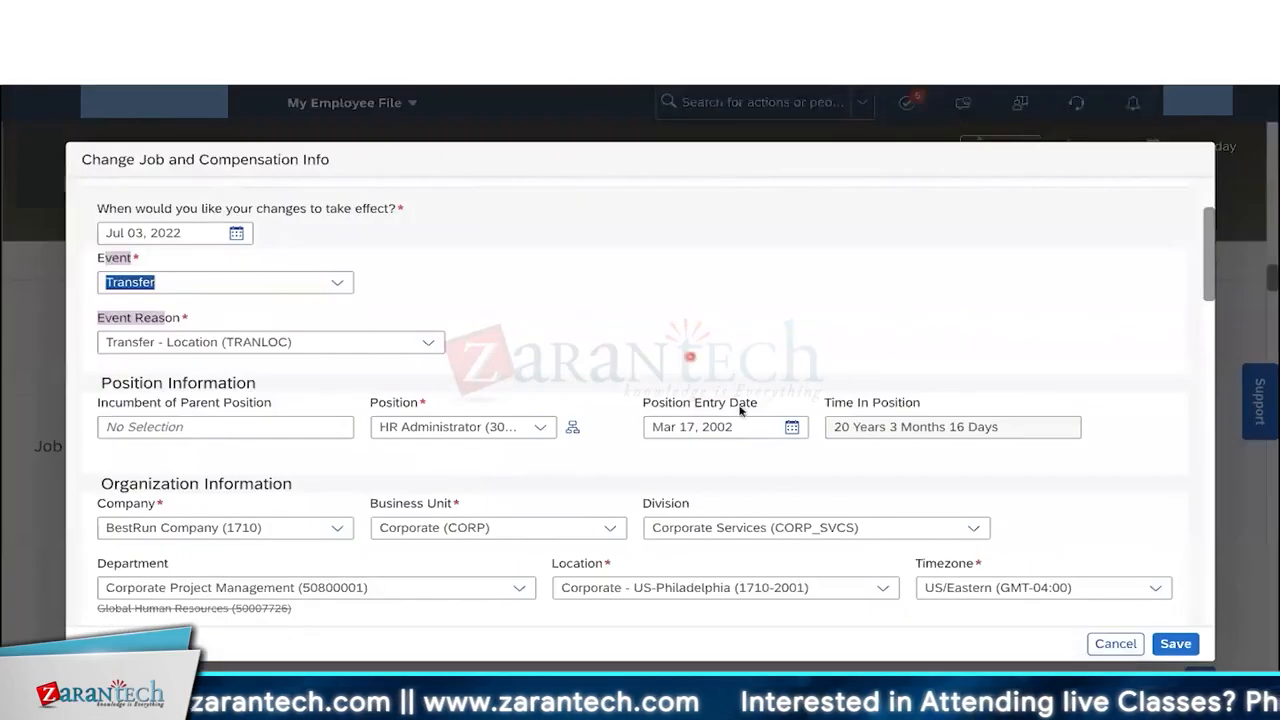
Step: Discard the open job change form and open My Employee File again from Admin Center
click(1114, 643)
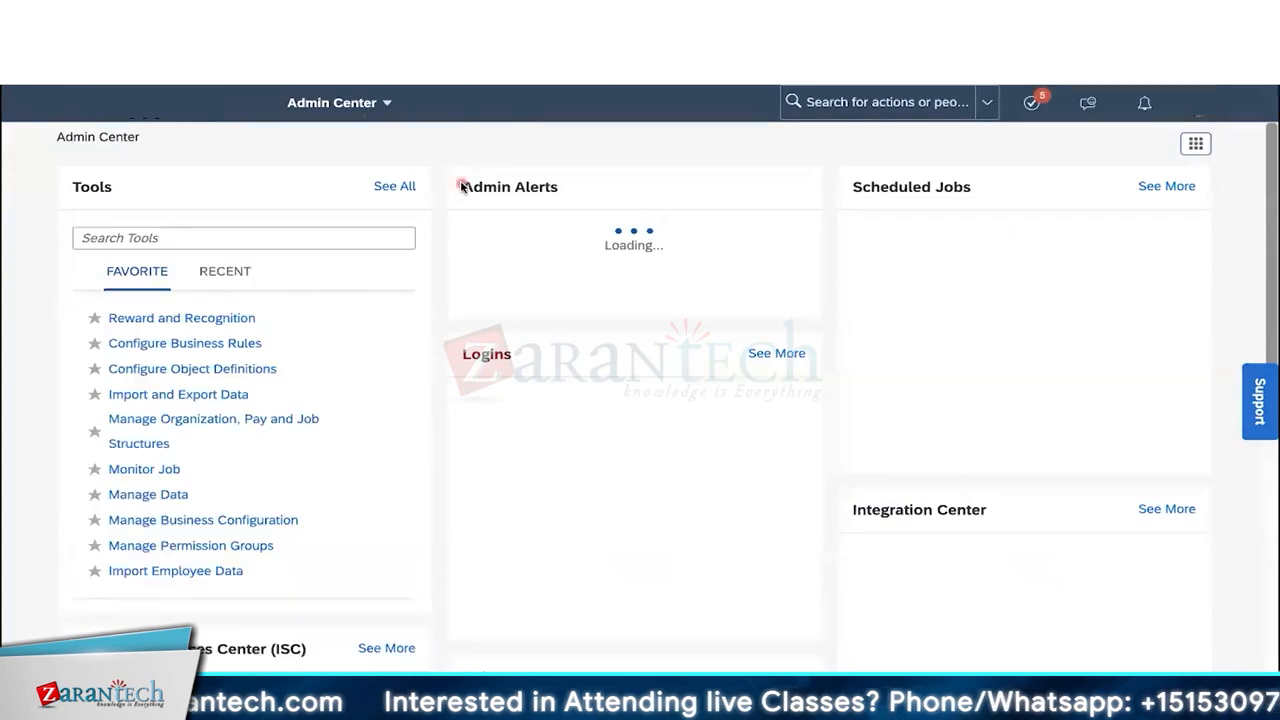
click(350, 104)
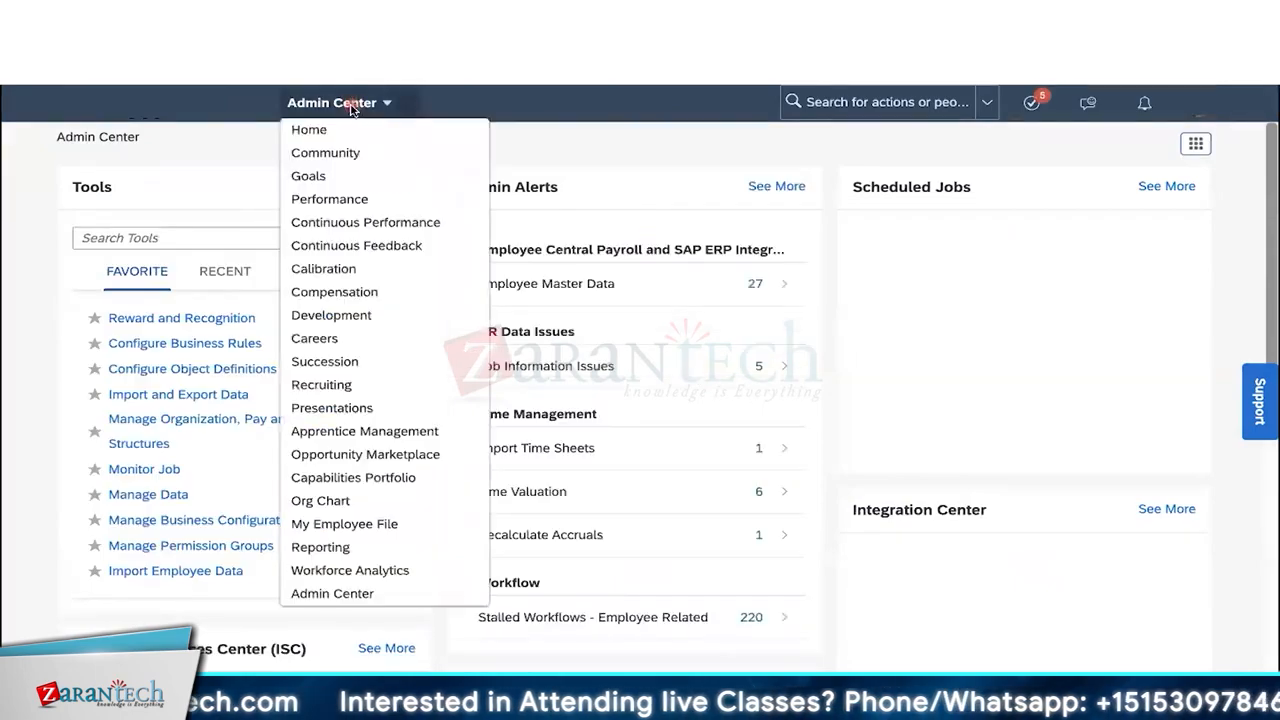
click(363, 528)
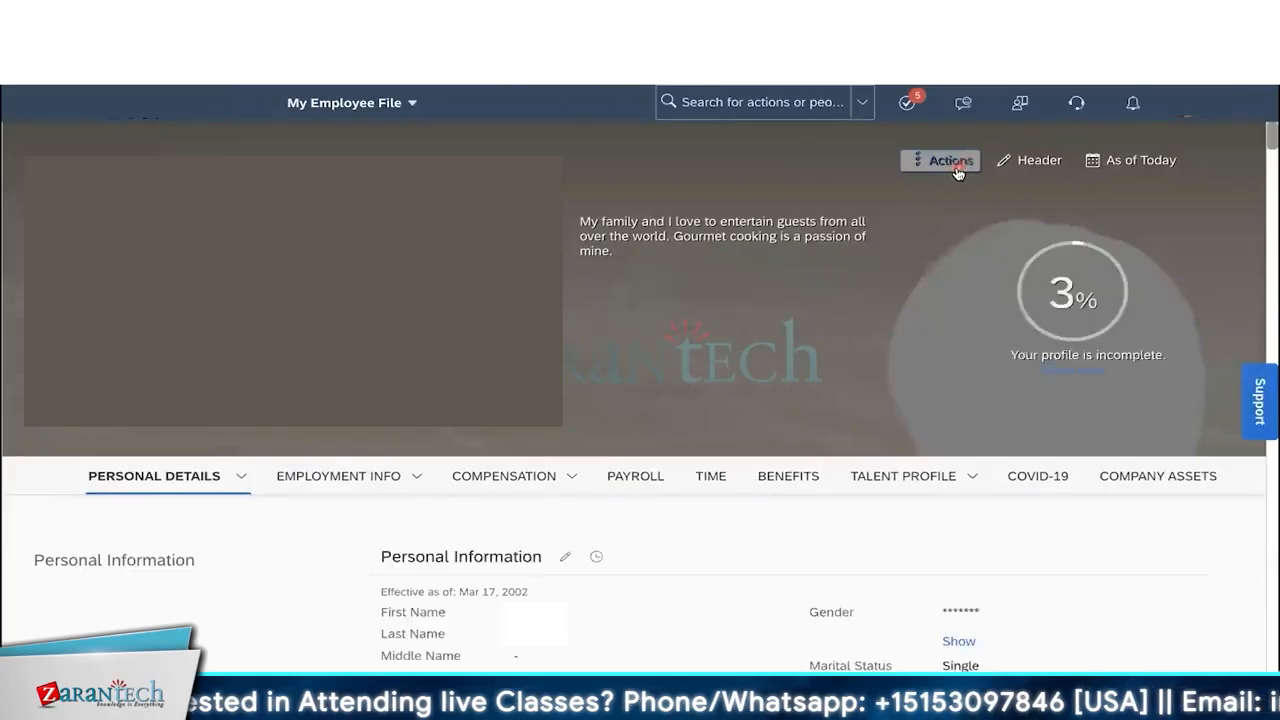
Step: Start a job and compensation change for Job Information effective Jul 03, 2022
click(942, 161)
click(934, 224)
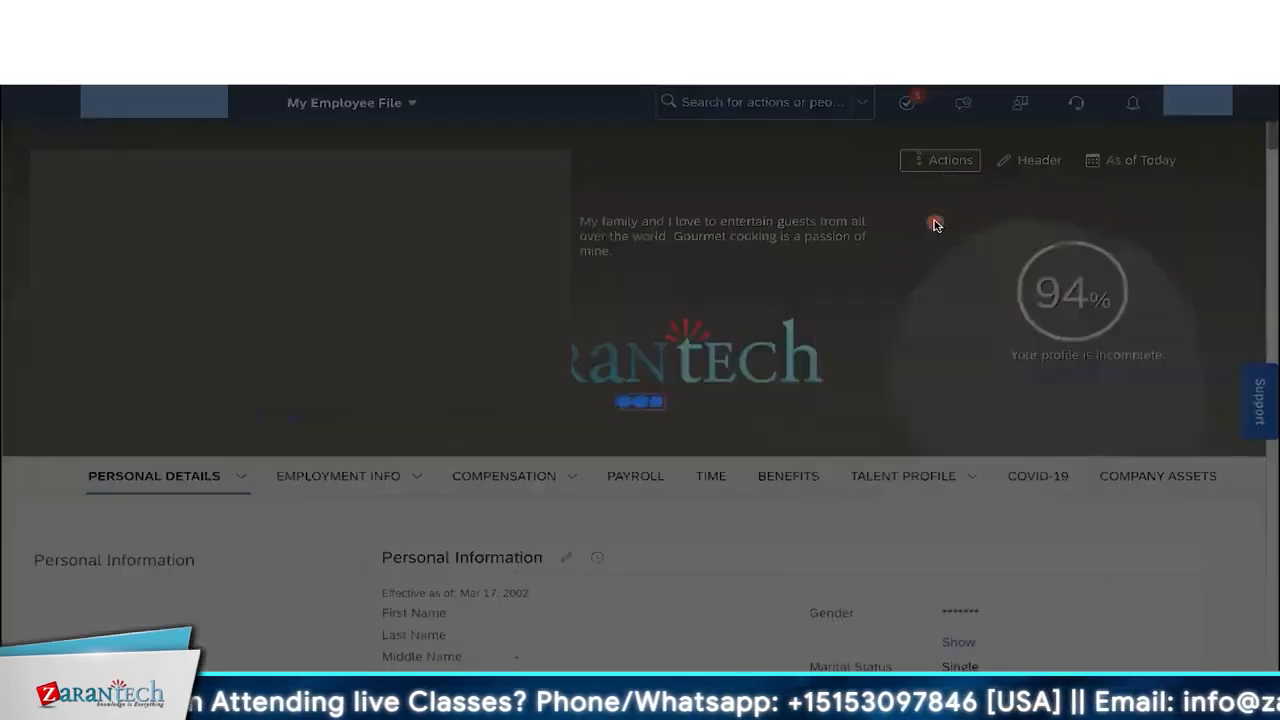
click(186, 220)
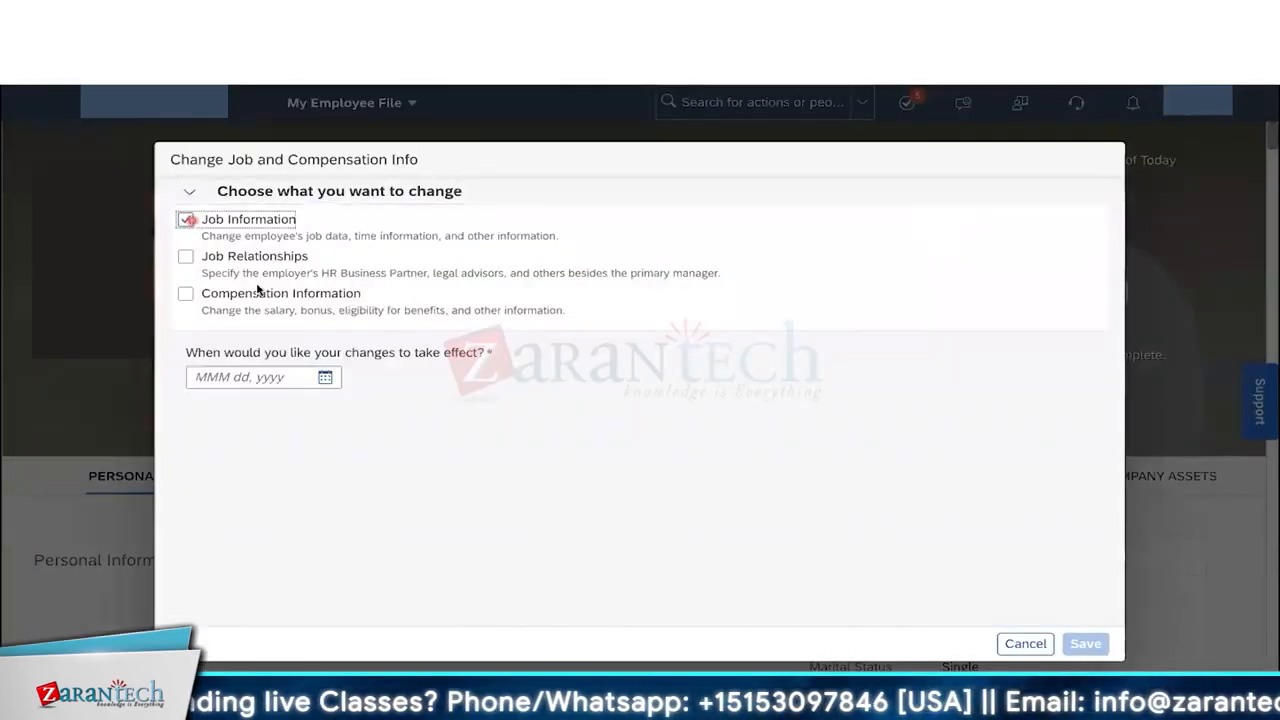
click(328, 379)
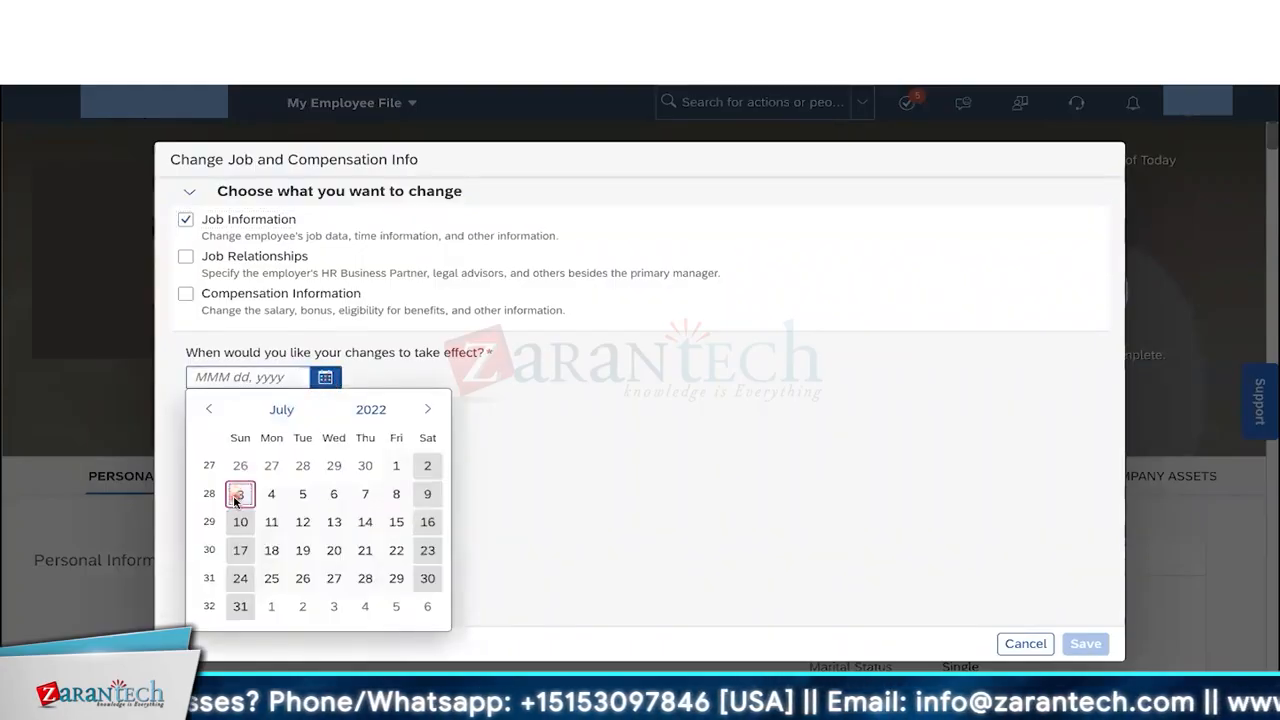
click(238, 497)
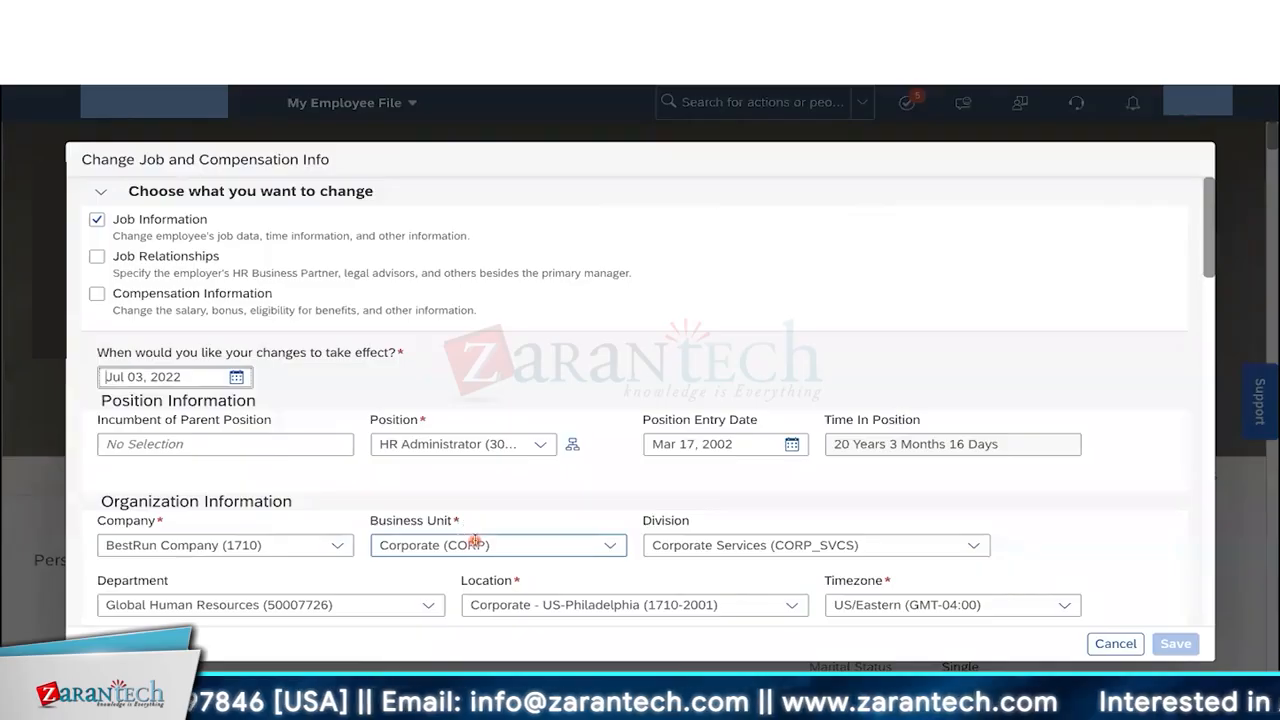
Step: Try the location Cleveland (1710-2013) in the job change, check the form for Event fields, and discard the change
scroll(476, 543, down, 1)
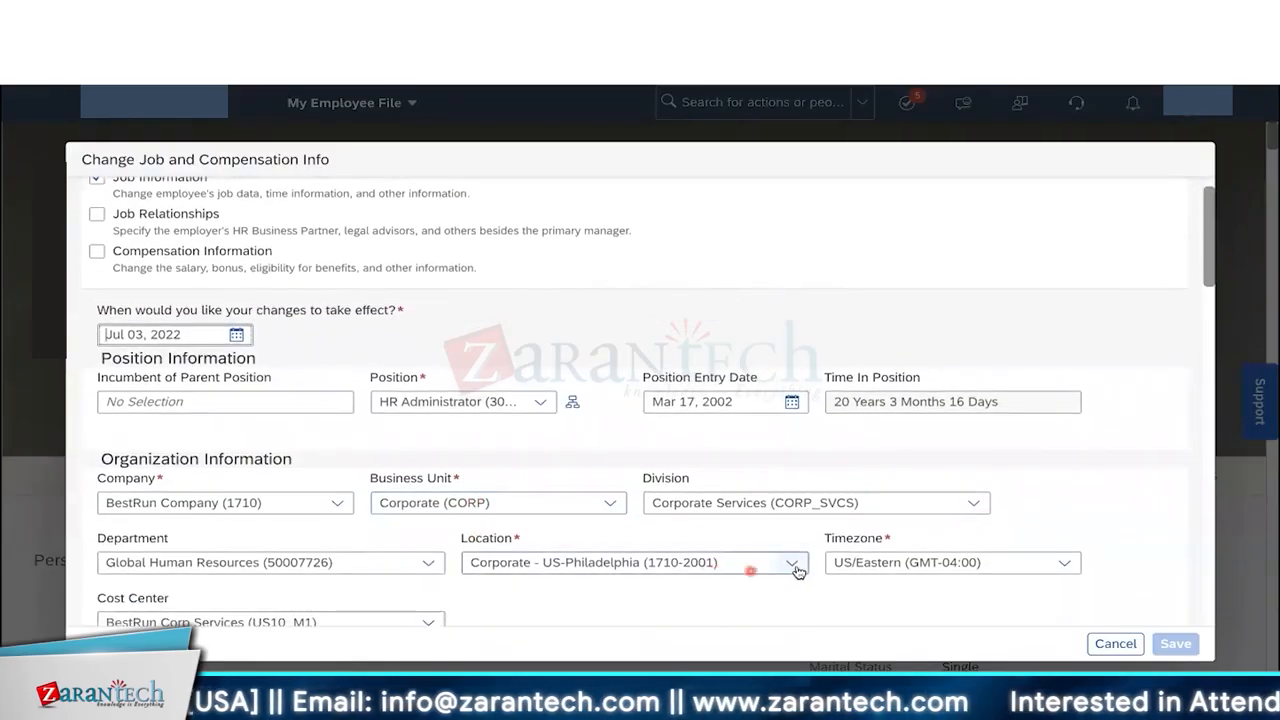
click(799, 568)
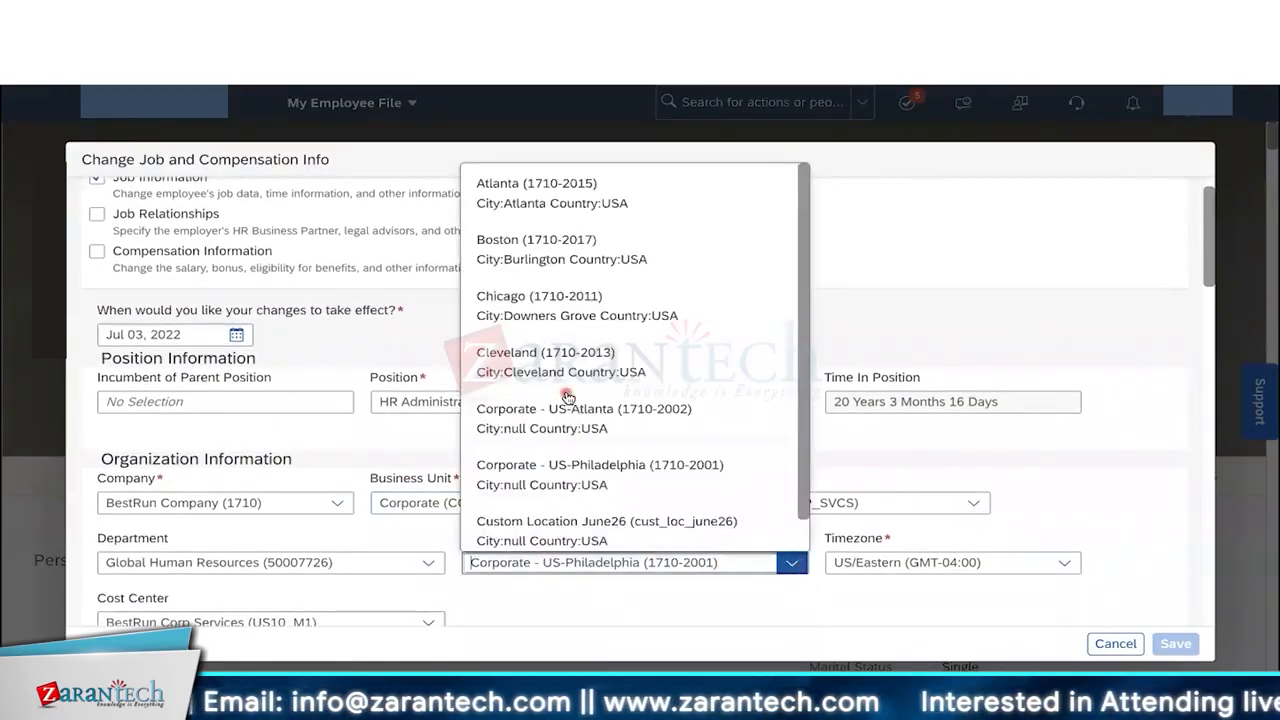
click(553, 365)
click(778, 554)
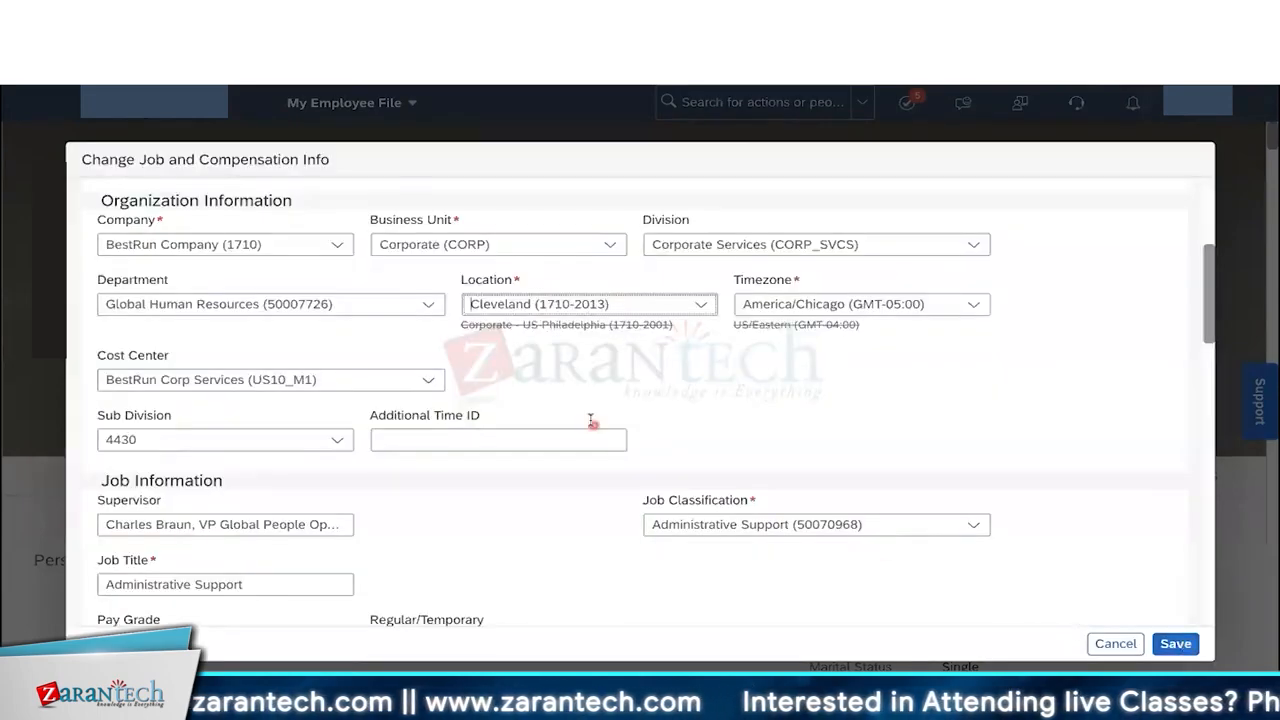
scroll(515, 337, up, 3)
scroll(515, 337, up, 1)
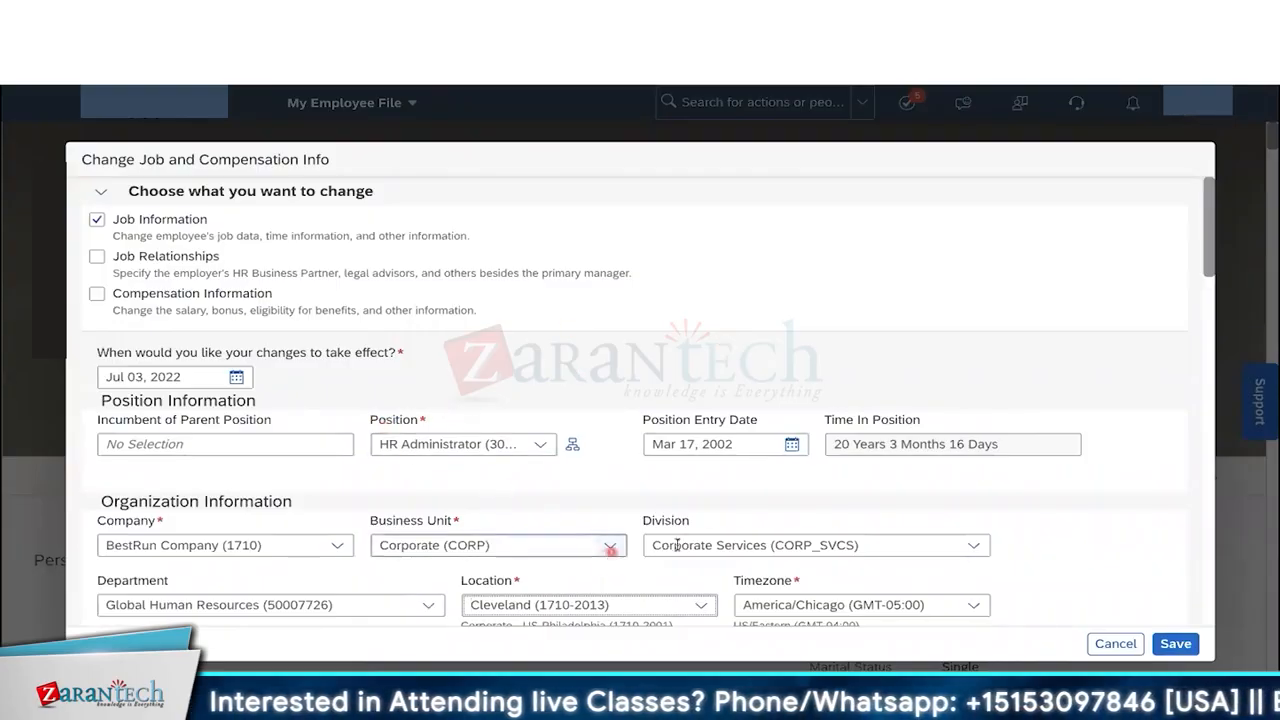
click(526, 581)
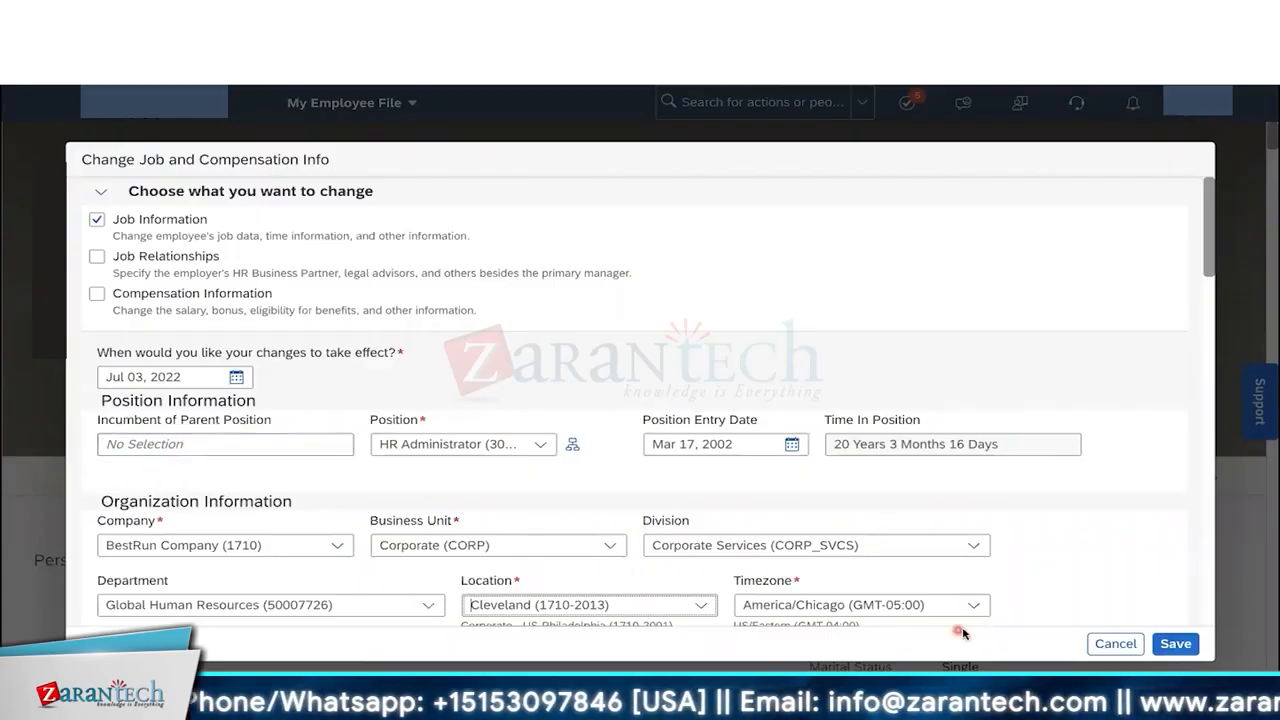
click(1115, 643)
click(704, 442)
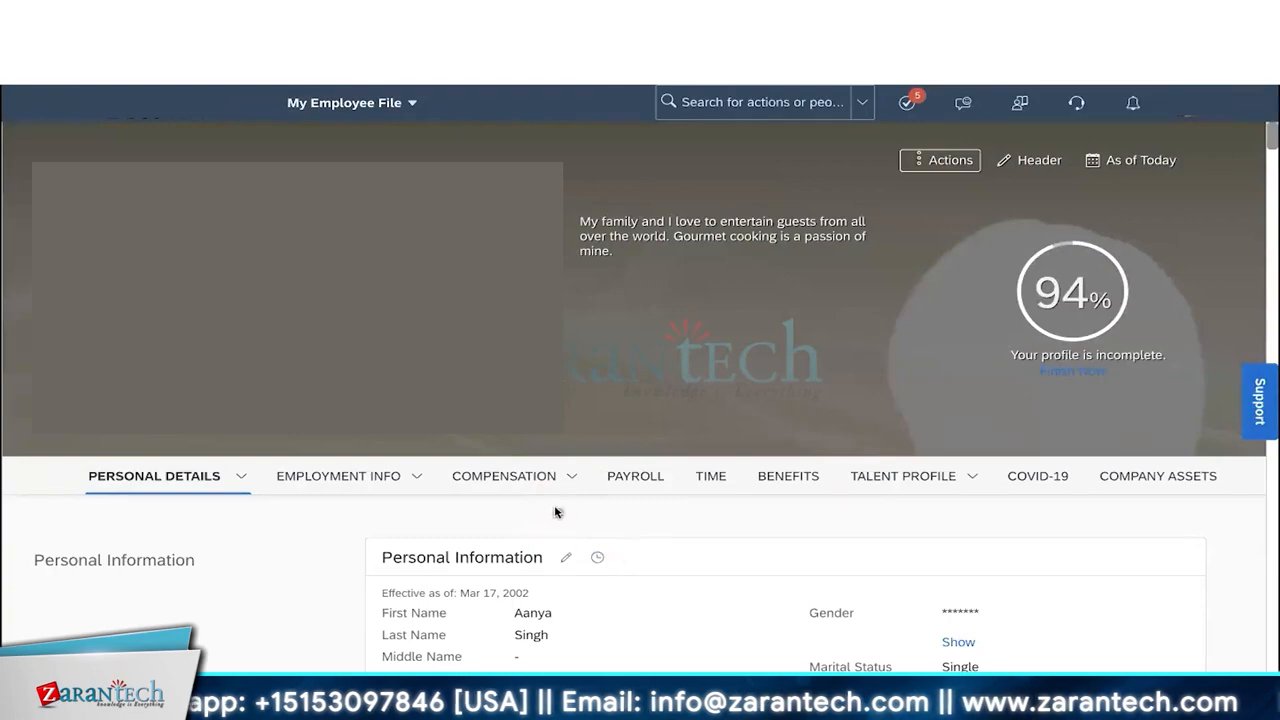
Step: Review the Event and Event Reason in the Job Information history, and the derivation and propagation rule items in the Word implementation sequence
click(558, 330)
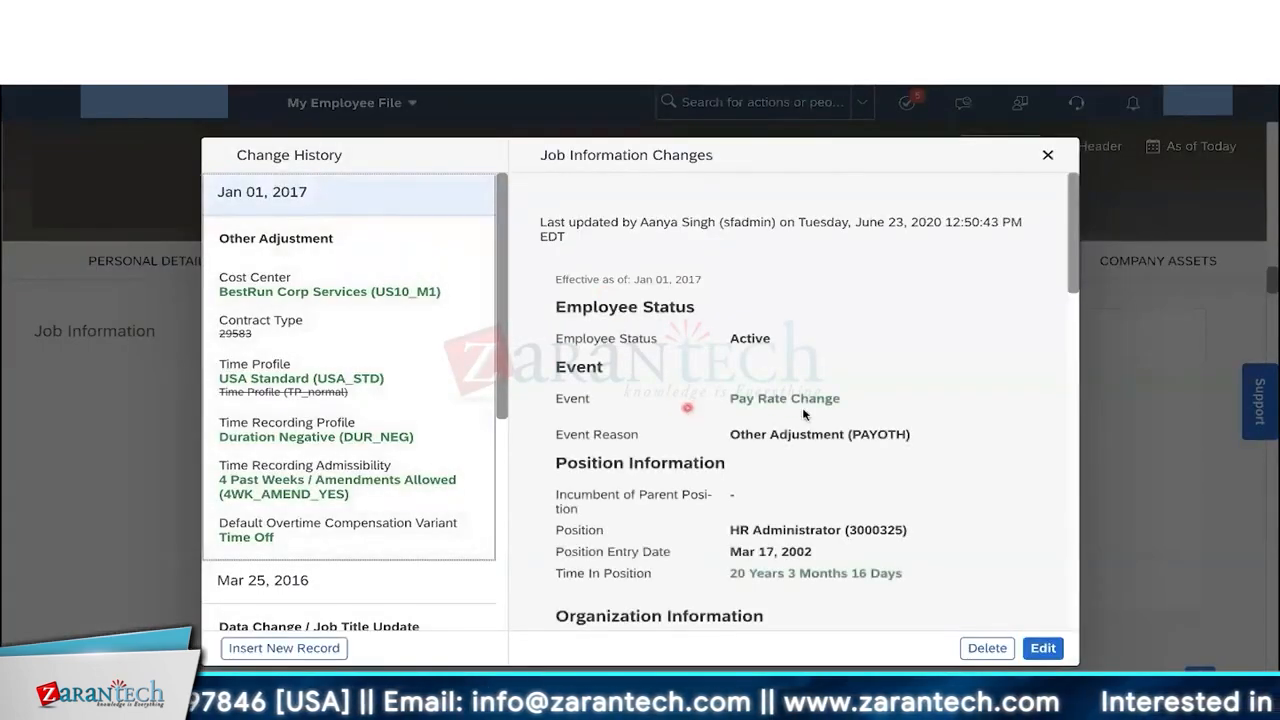
drag(780, 398, 885, 447)
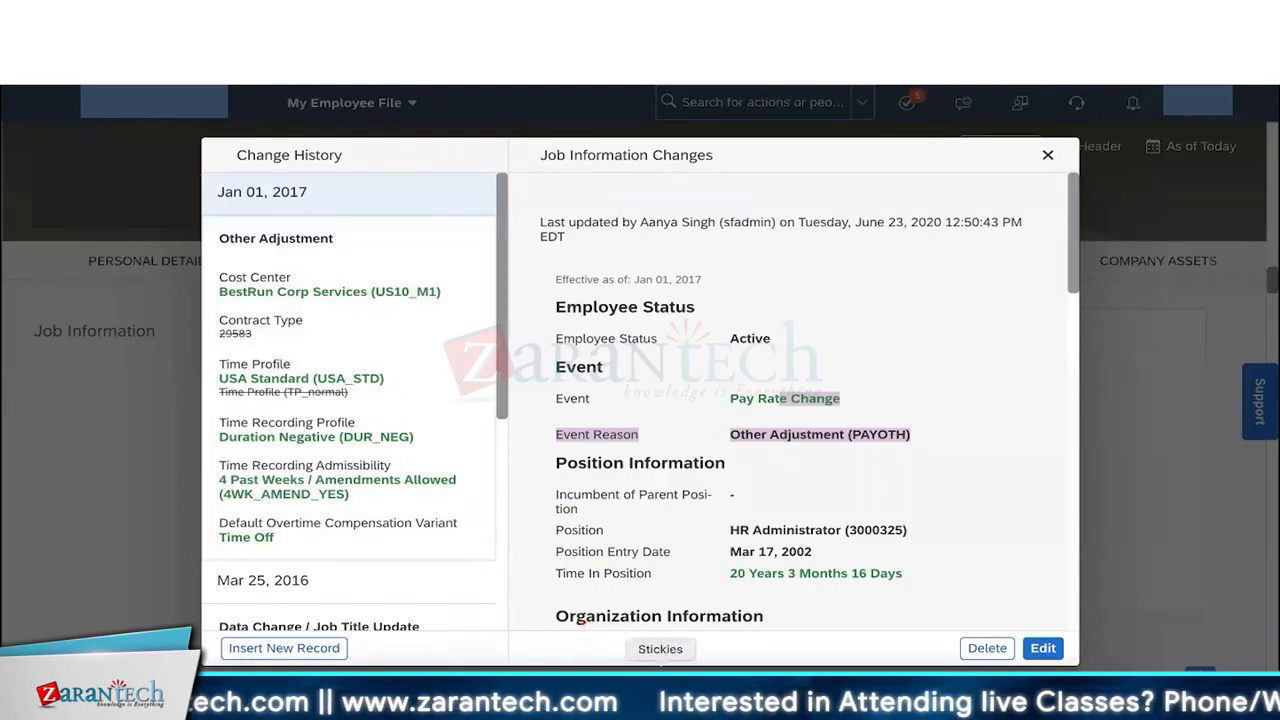
click(600, 690)
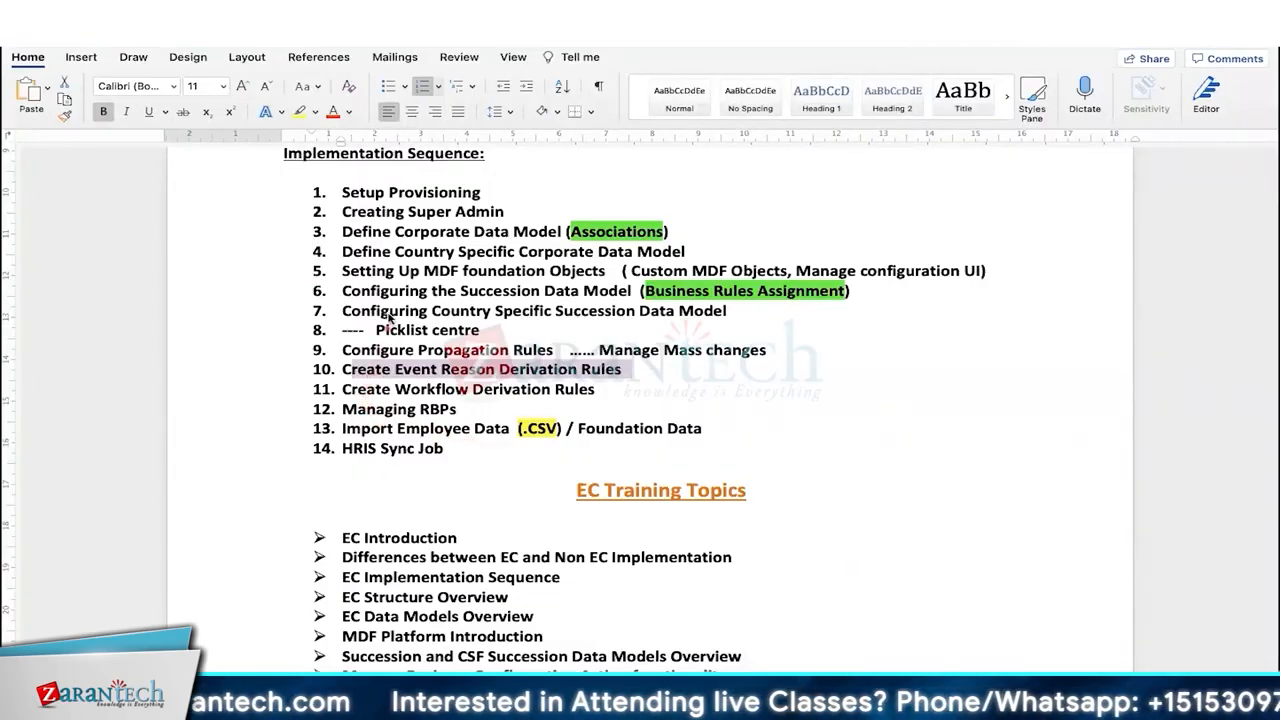
drag(344, 366, 622, 396)
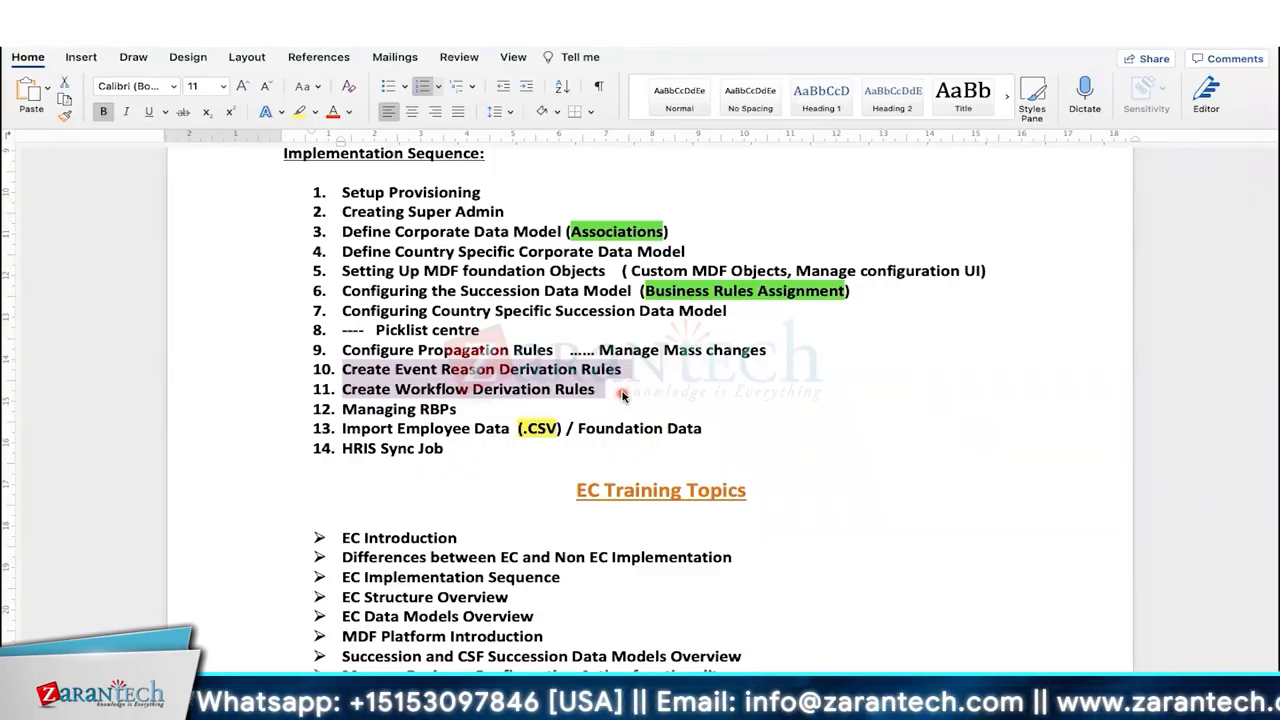
drag(340, 350, 535, 355)
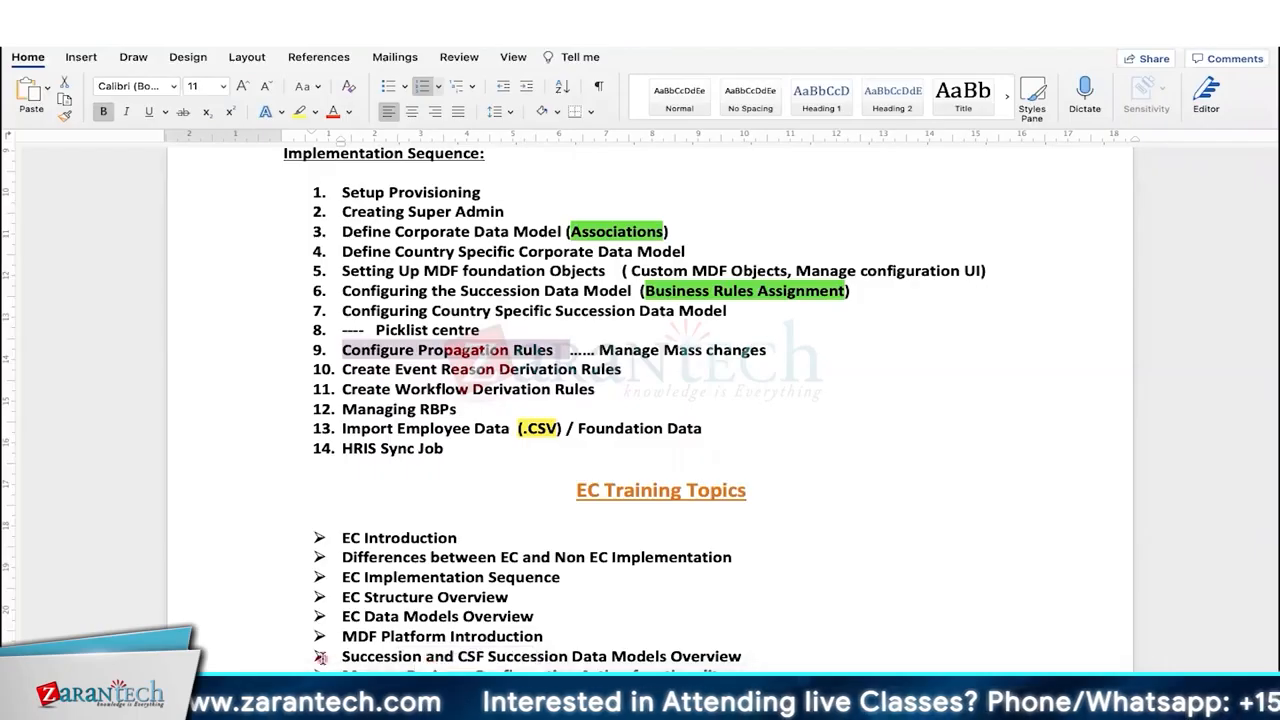
click(309, 700)
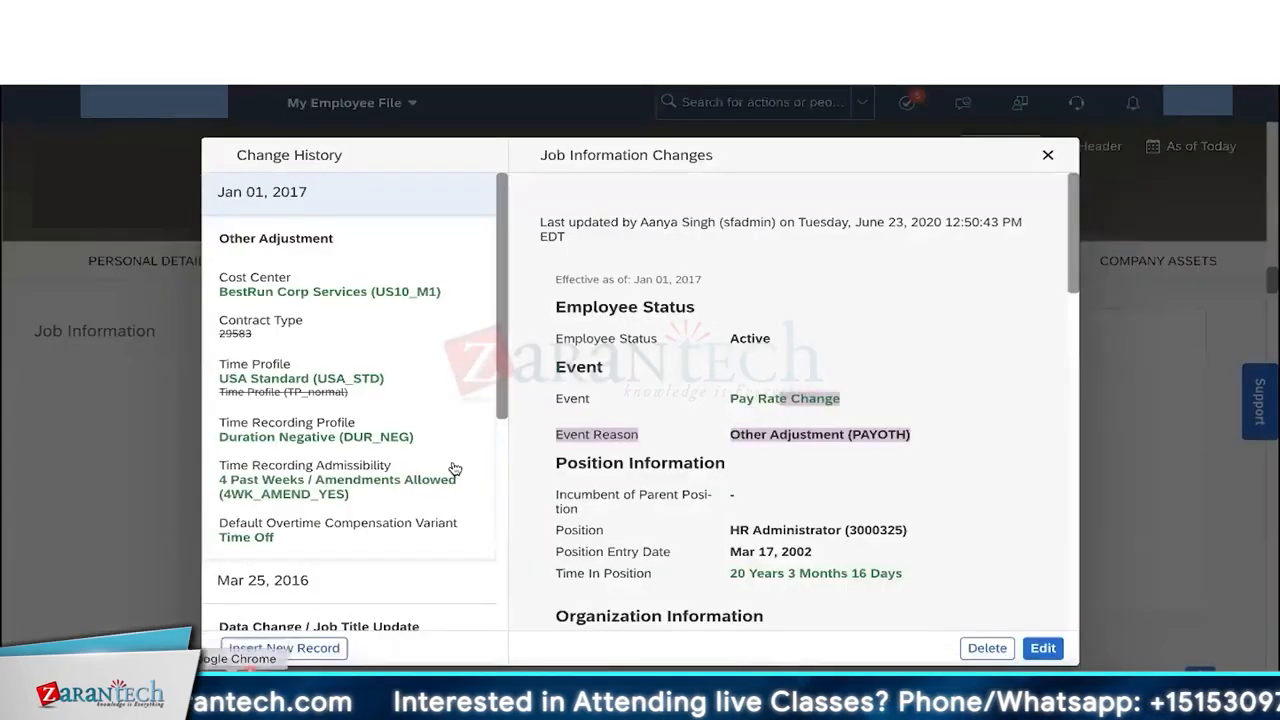
click(1047, 155)
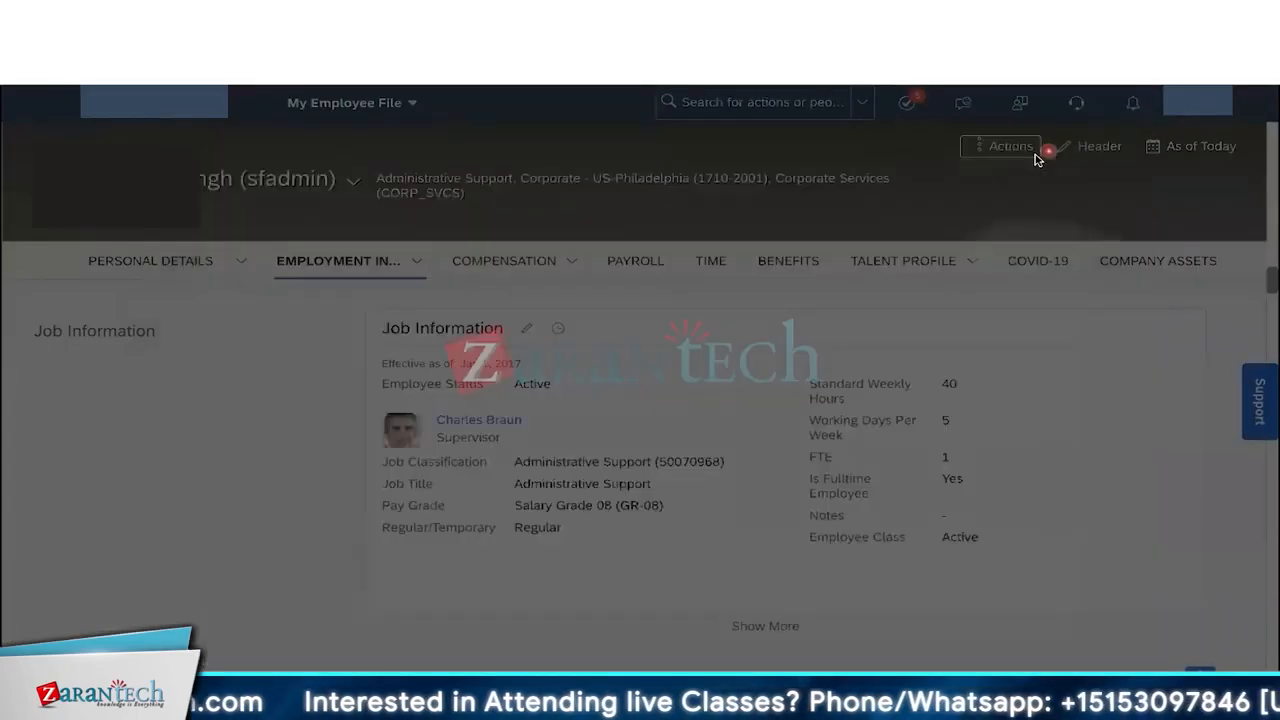
Step: Open a new job and compensation change covering Job Information, effective Jul 03, 2022
click(1005, 147)
click(1000, 214)
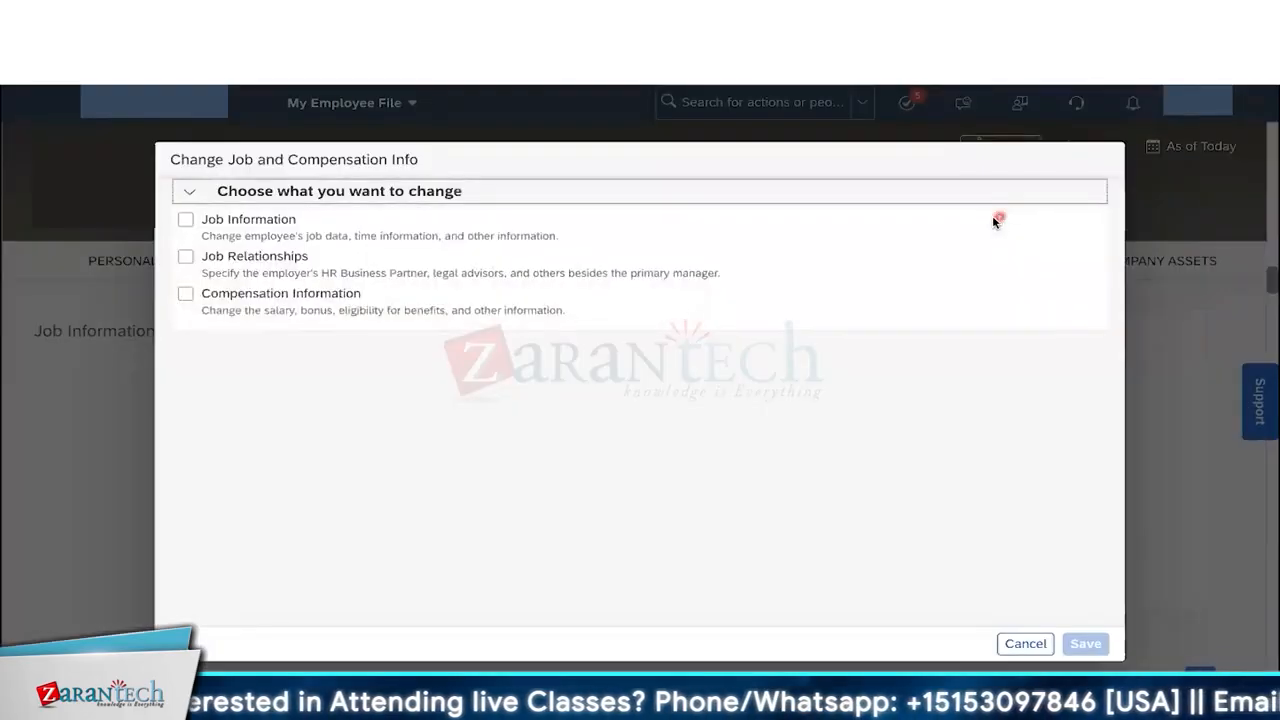
click(185, 219)
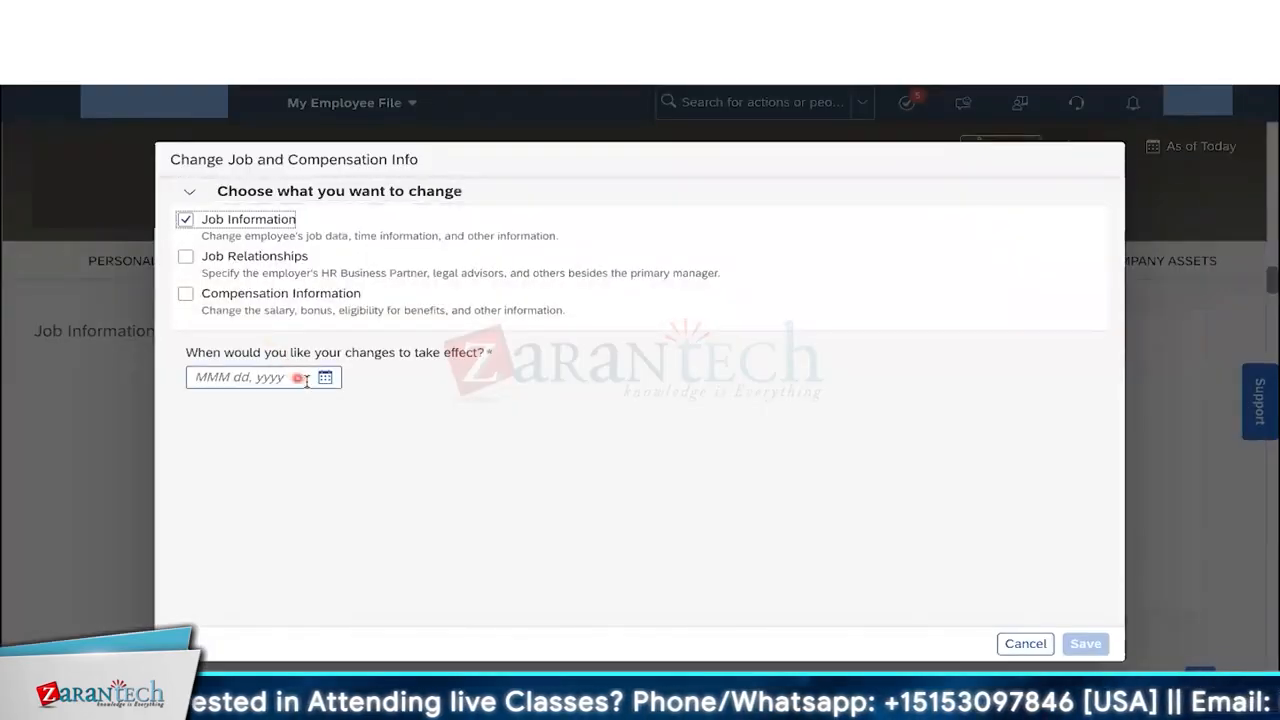
click(325, 377)
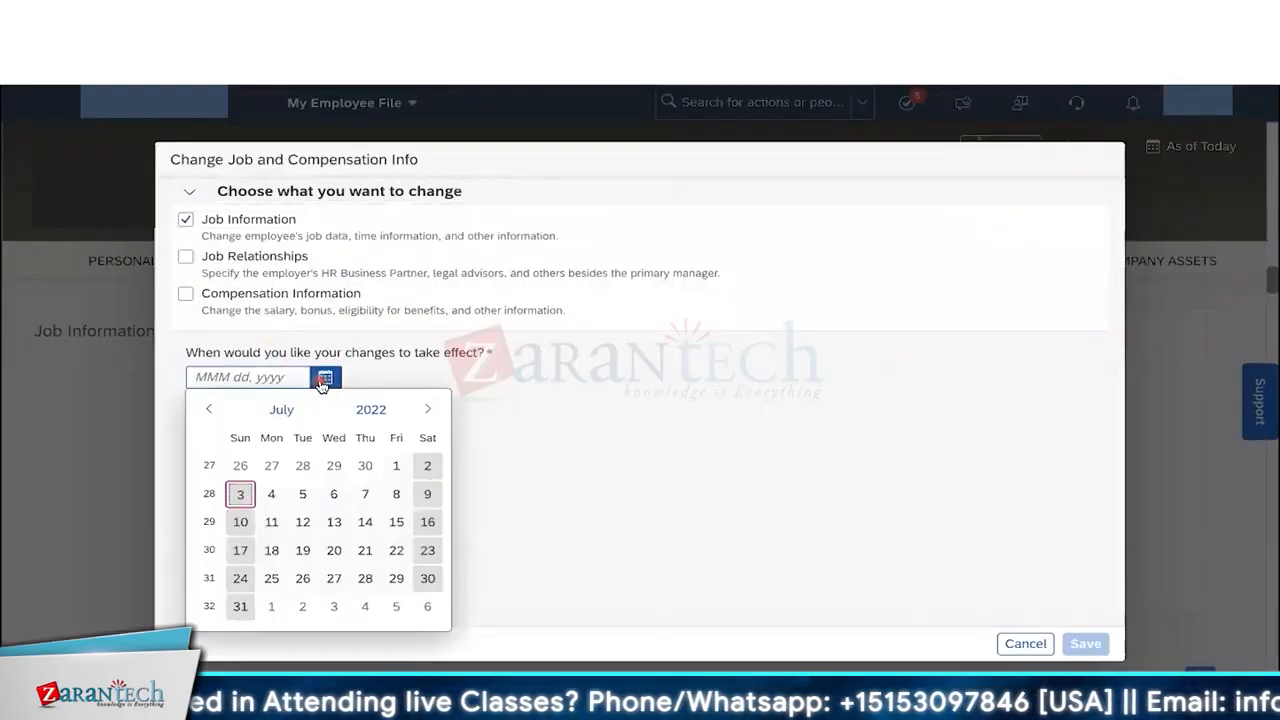
click(240, 493)
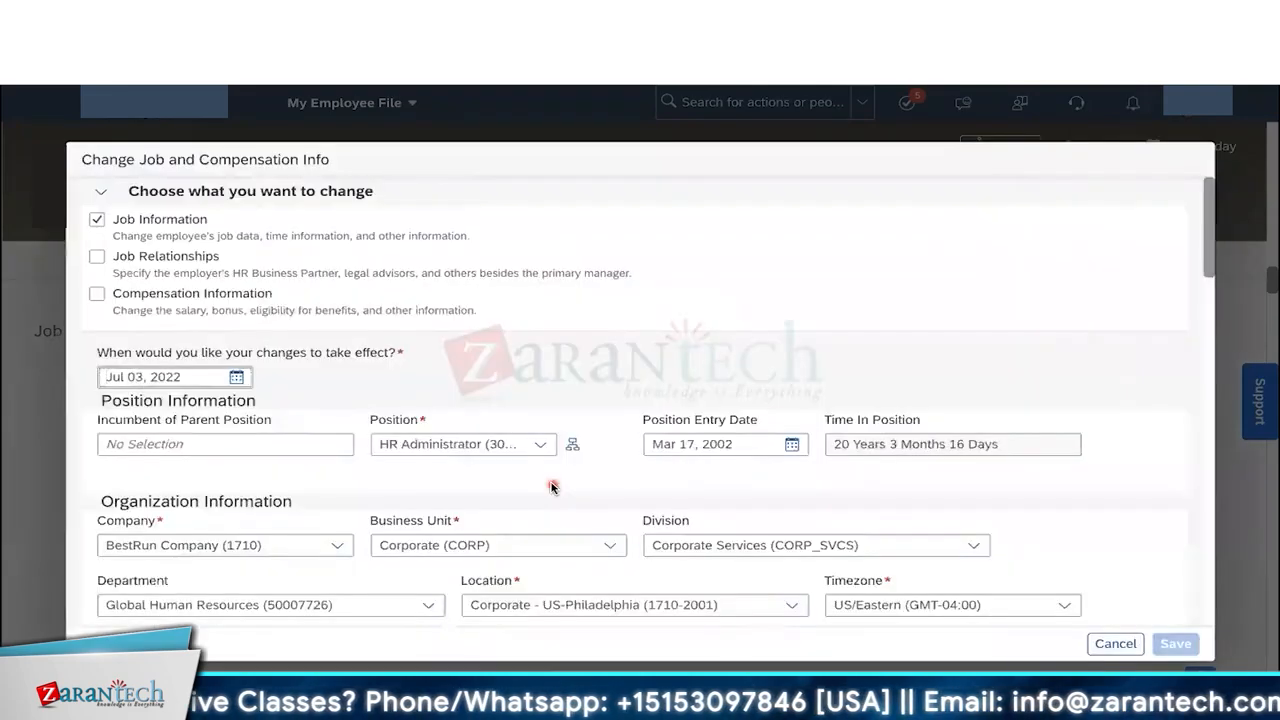
Step: Set the employee's job location to Chicago (1710-2011) and check the Timezone field
scroll(551, 487, down, 2)
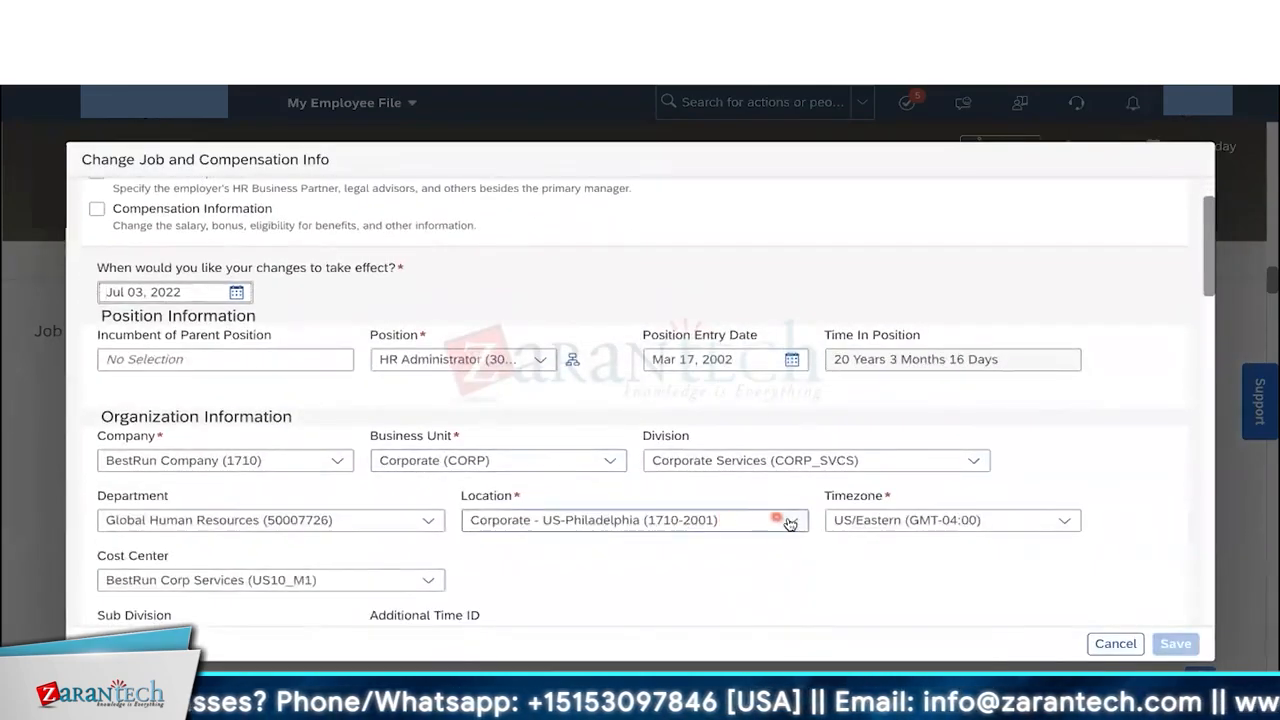
click(793, 522)
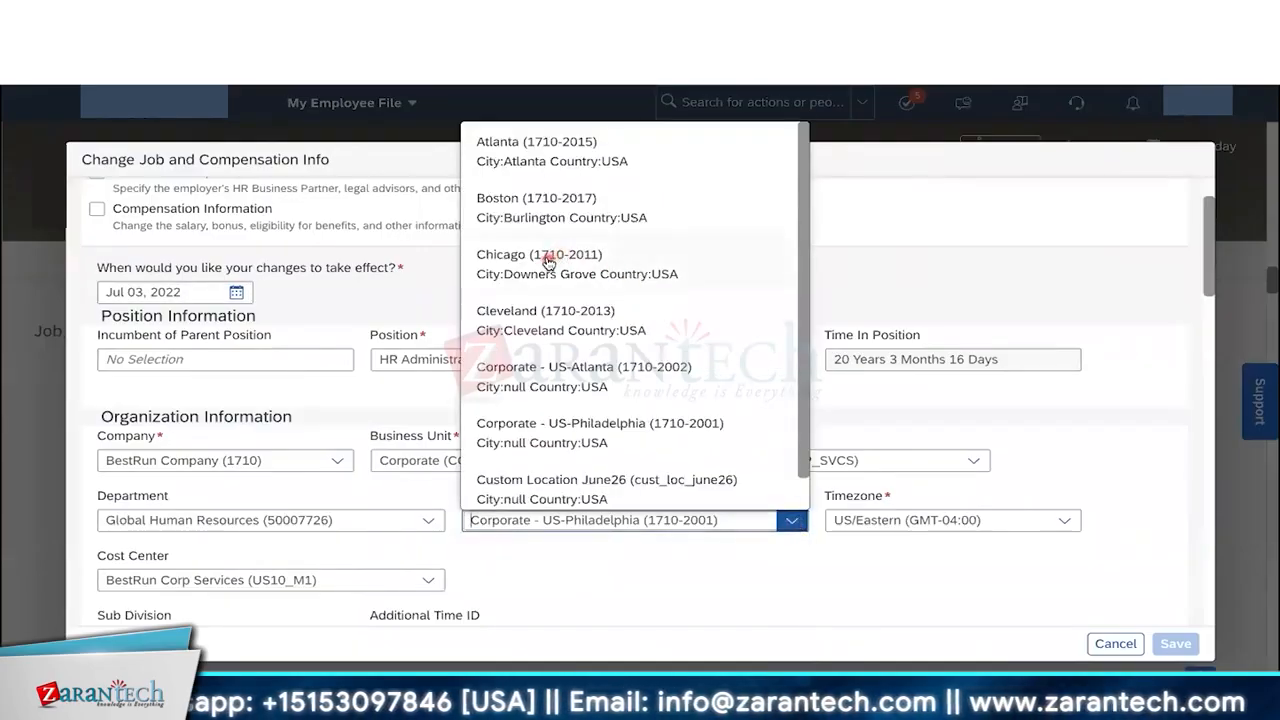
click(548, 262)
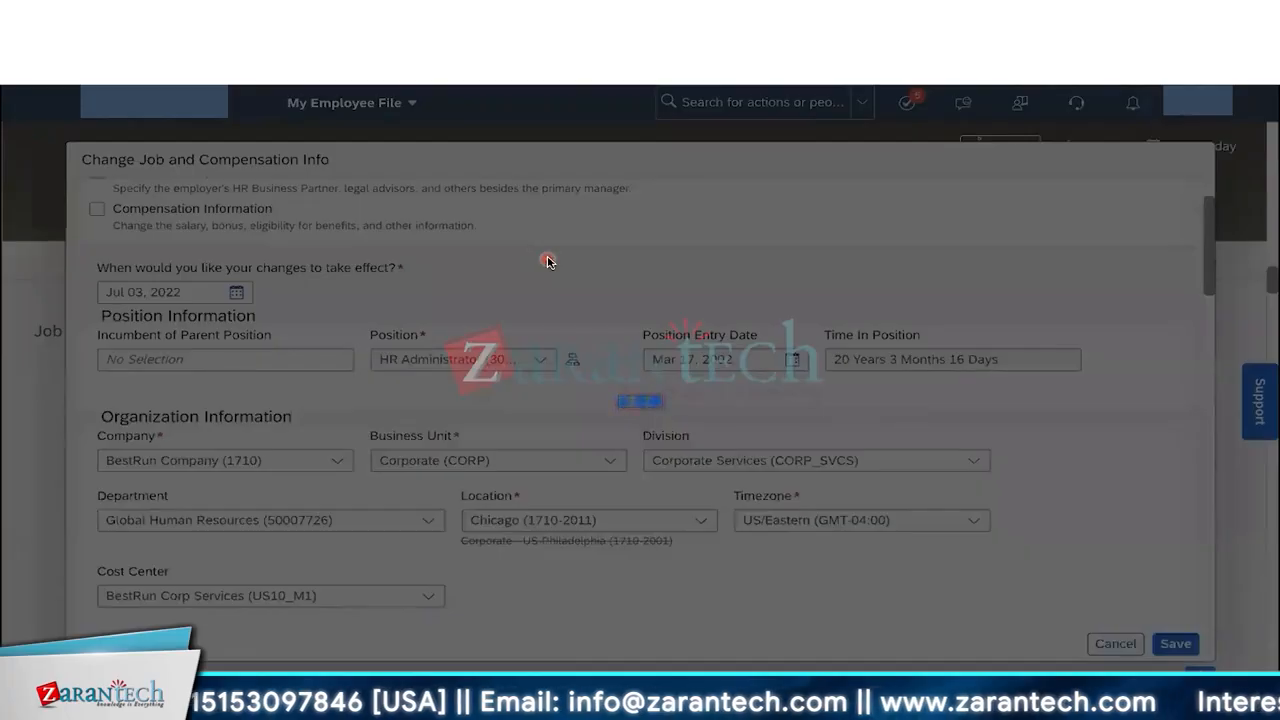
scroll(525, 515, down, 3)
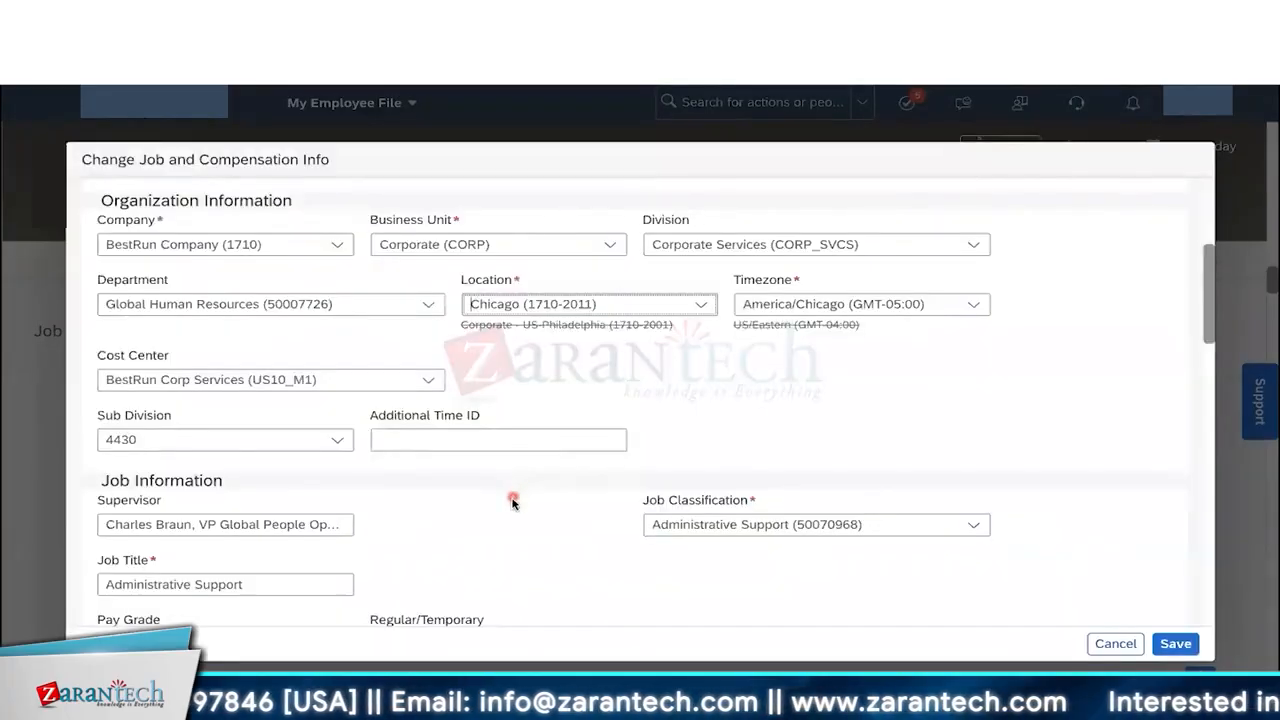
scroll(531, 400, up, 1)
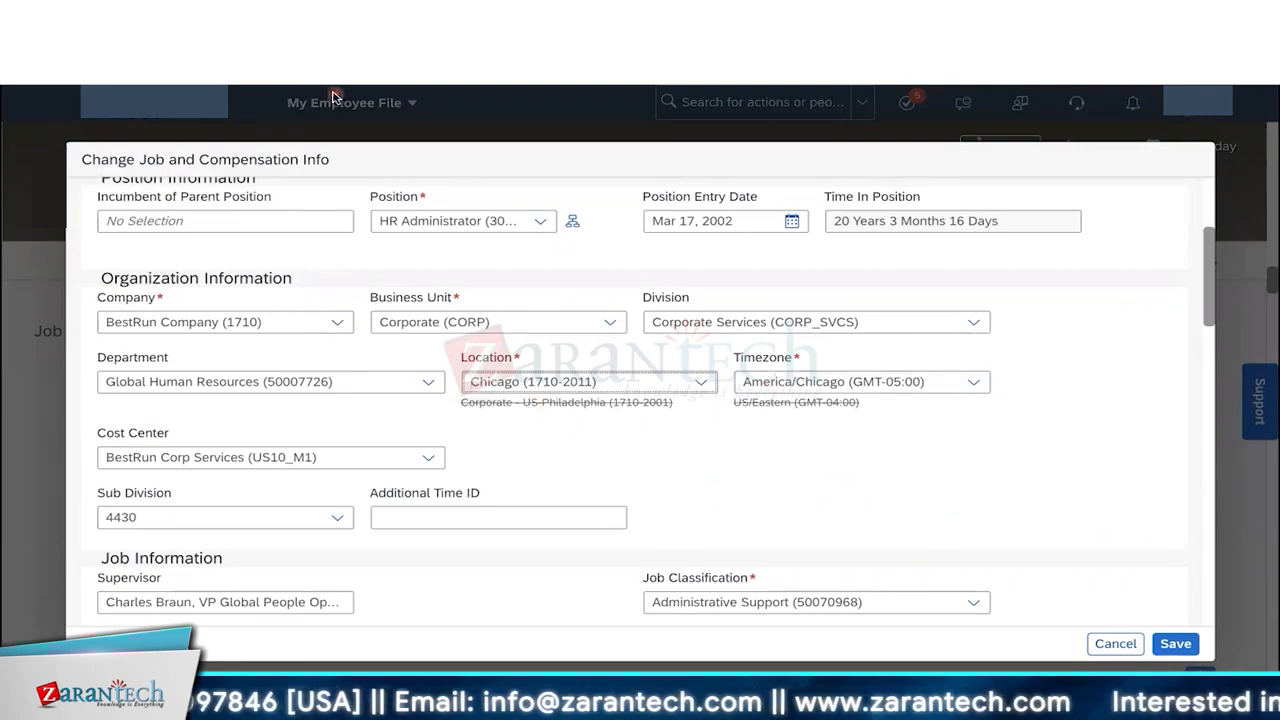
Step: Change the employee's location to Cleveland (1710-2013)
right_click(245, 86)
key(Escape)
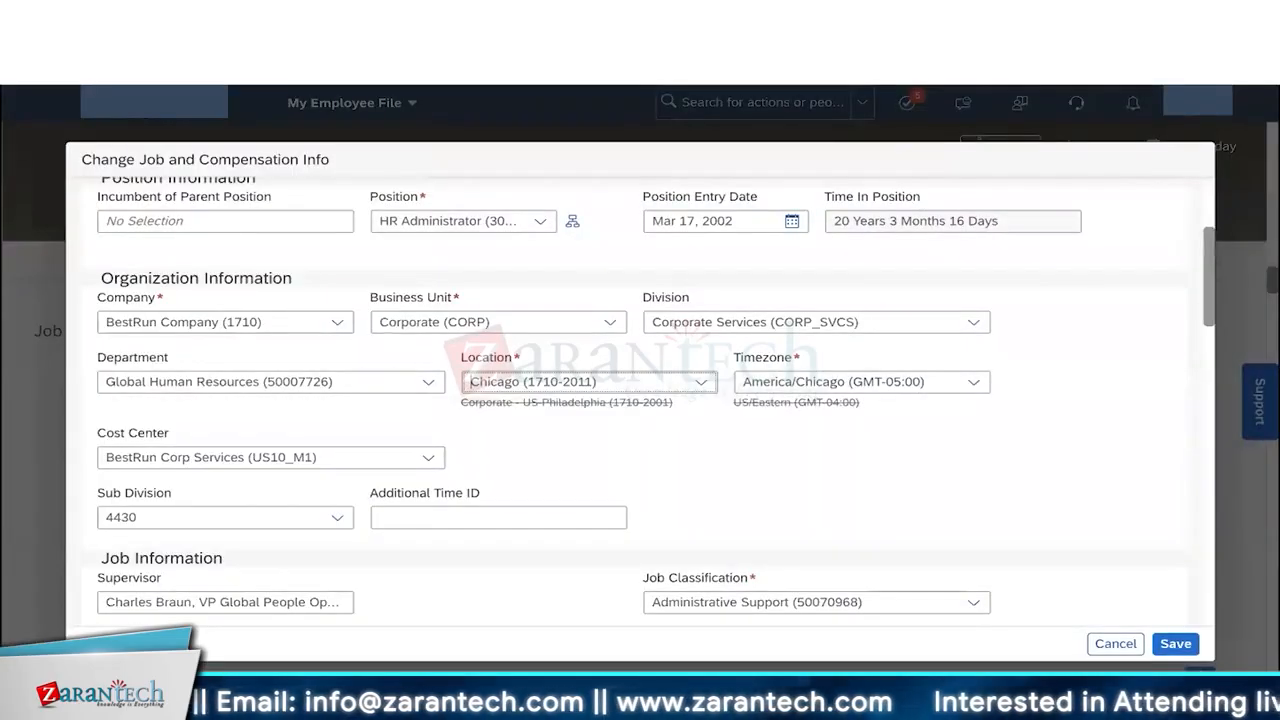
click(700, 381)
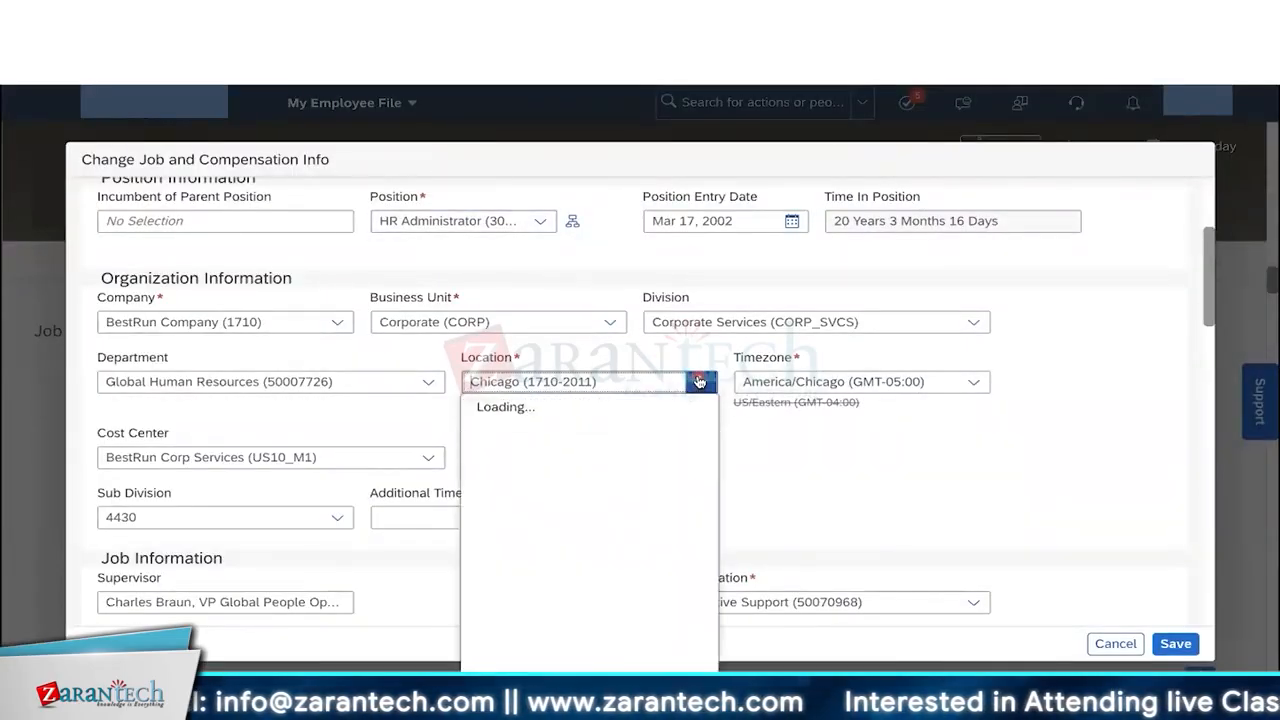
click(603, 598)
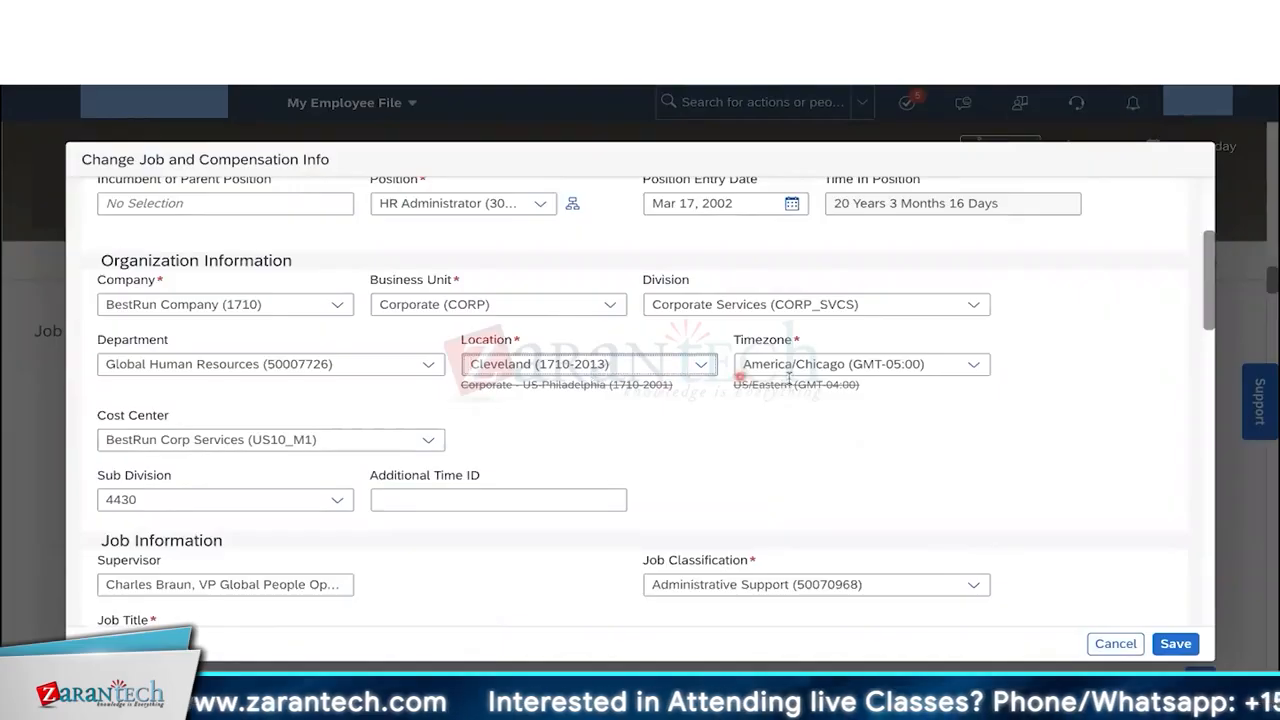
Step: Change the employee's location to Atlanta (1710-2015) and check the Timezone field
click(701, 364)
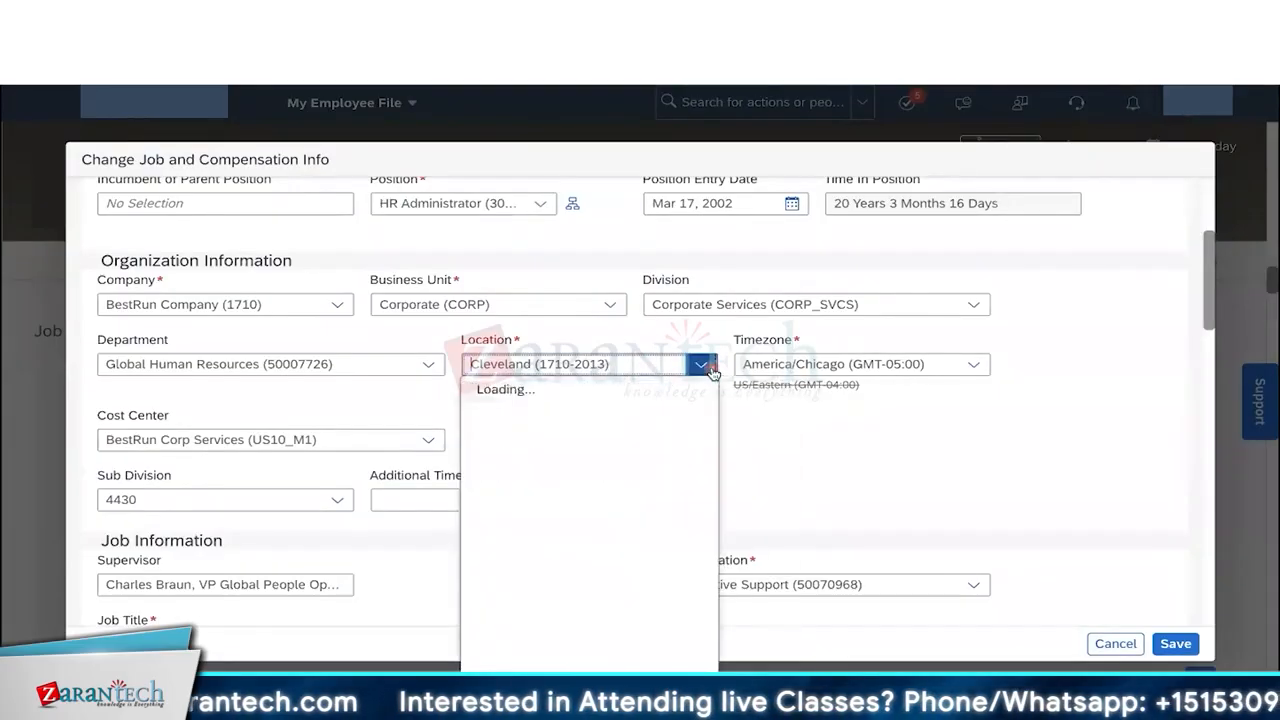
click(627, 406)
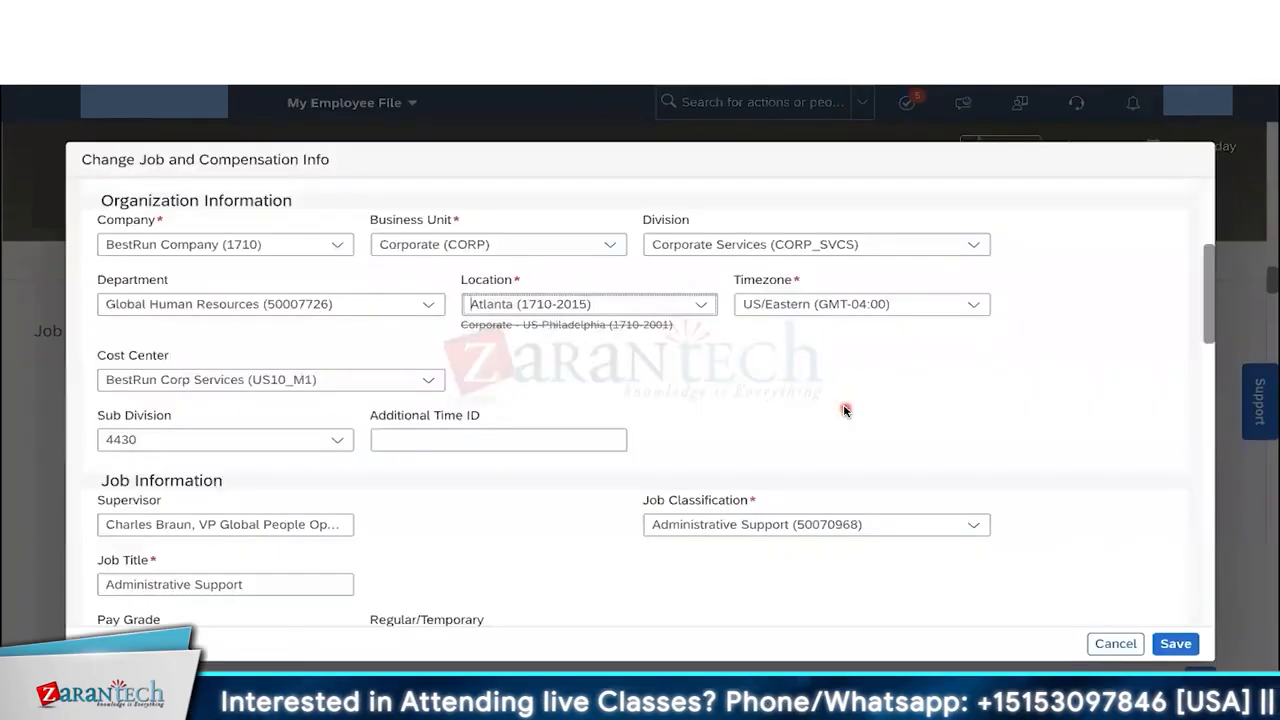
scroll(845, 410, up, 3)
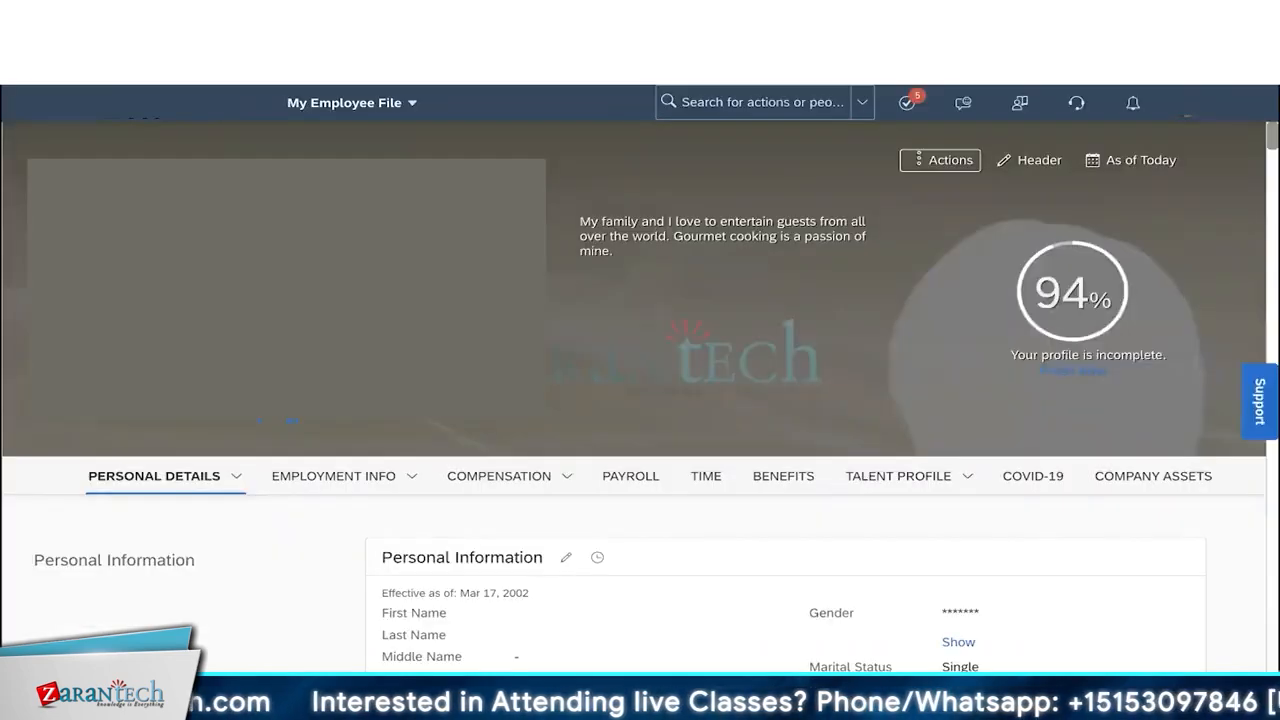
Step: Open Business Rules Admin through the action search and start a new rule, bringing up the rule scenario categories
click(670, 104)
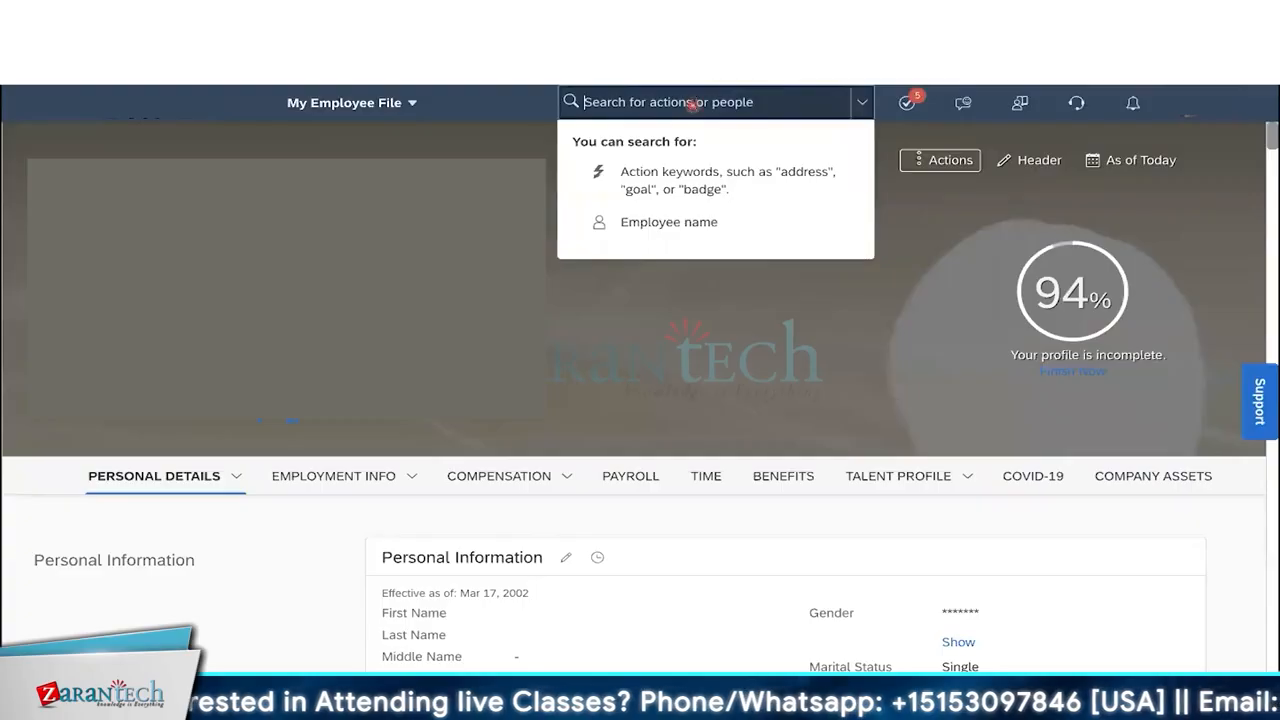
text(business)
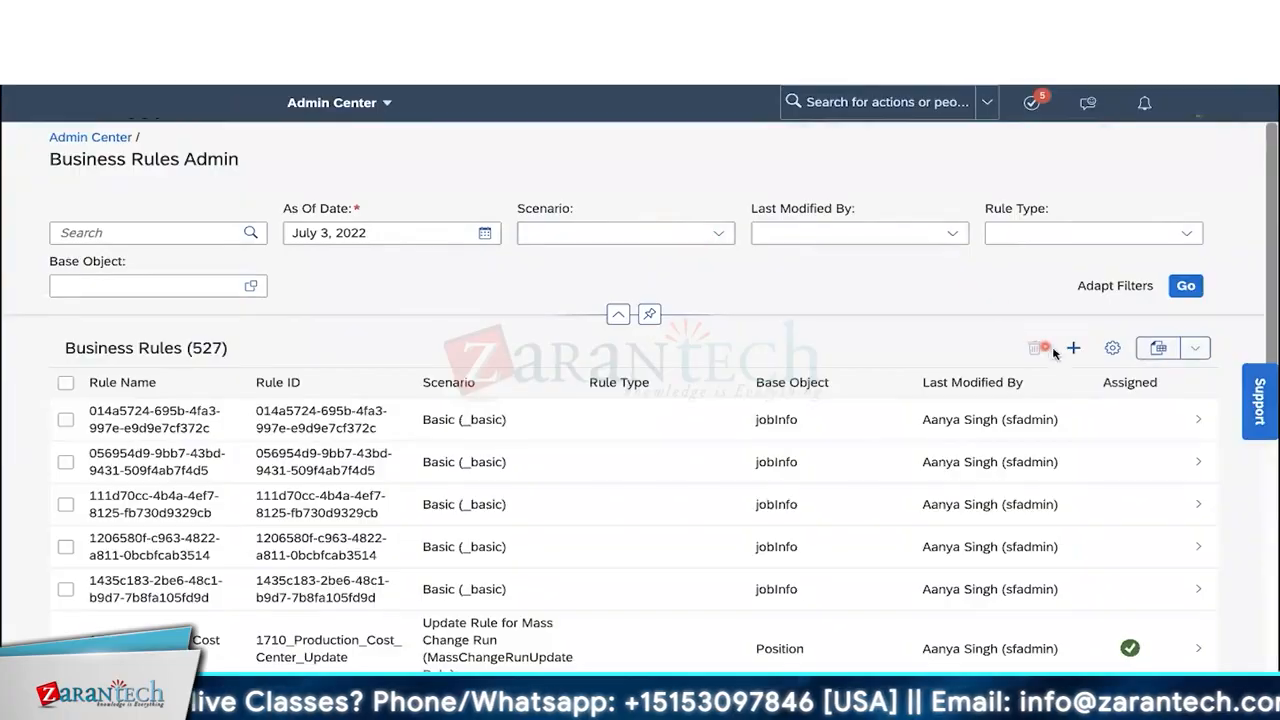
click(1073, 350)
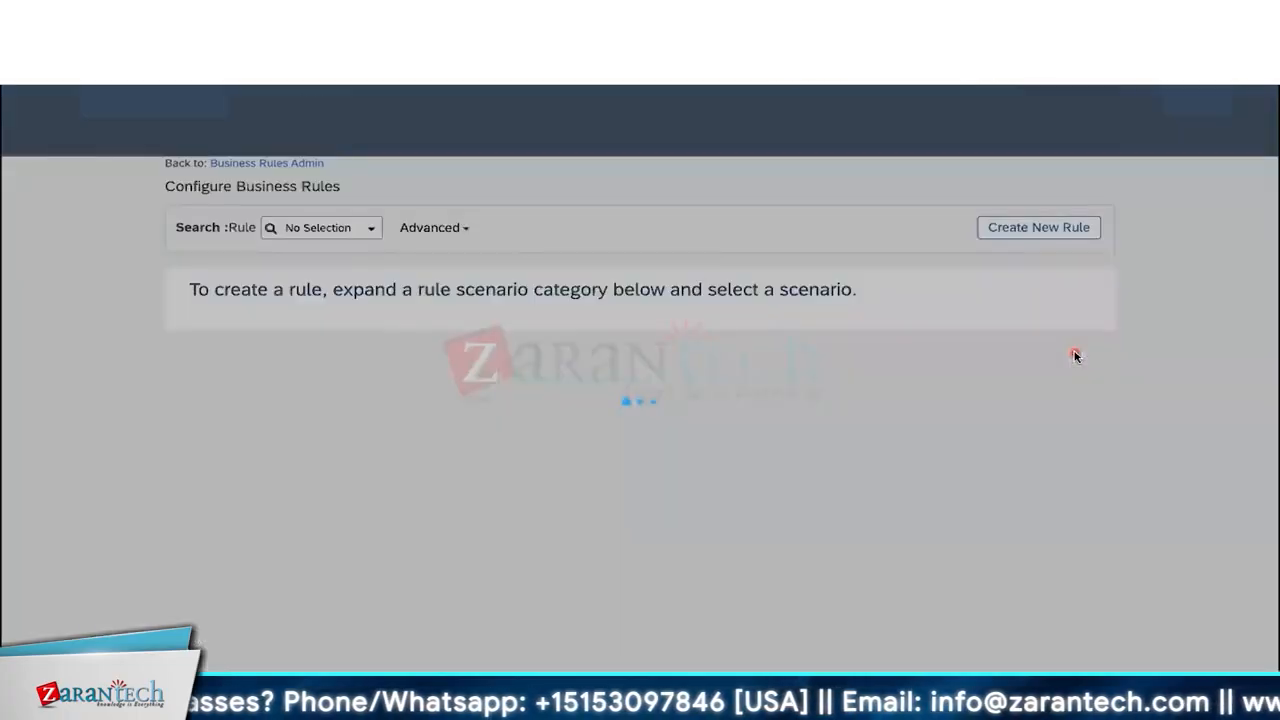
scroll(500, 403, down, 2)
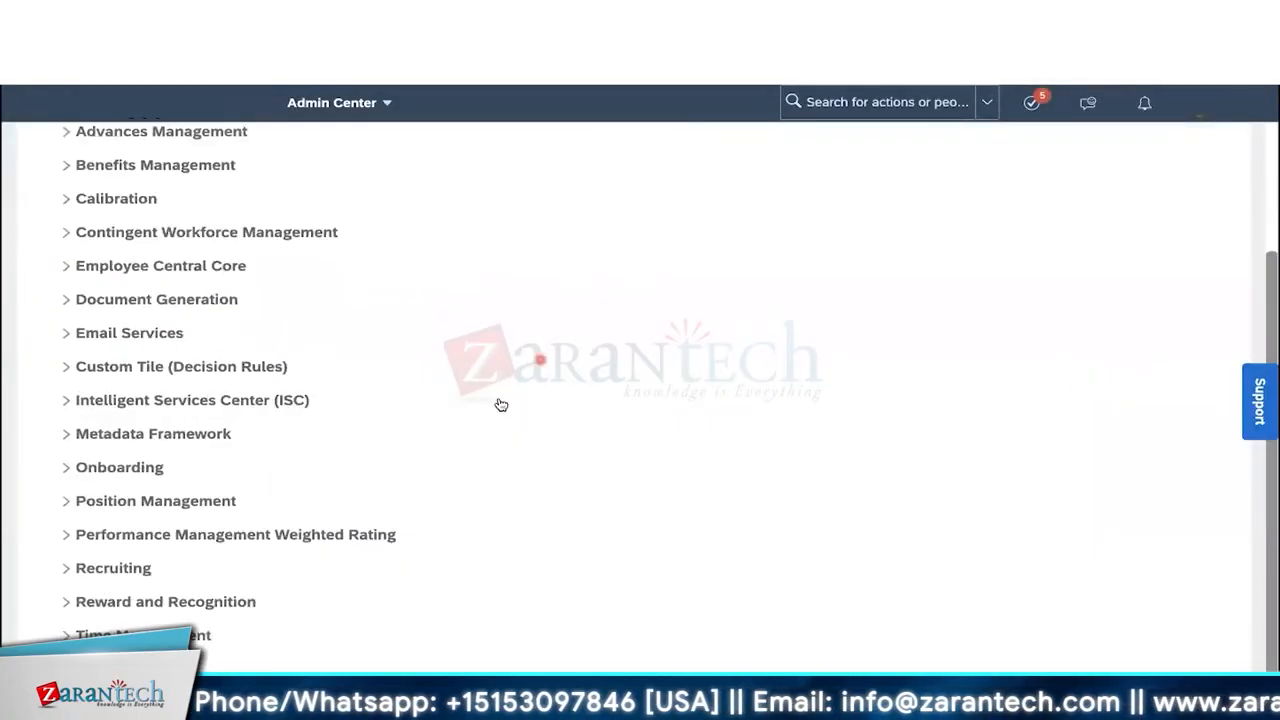
click(91, 669)
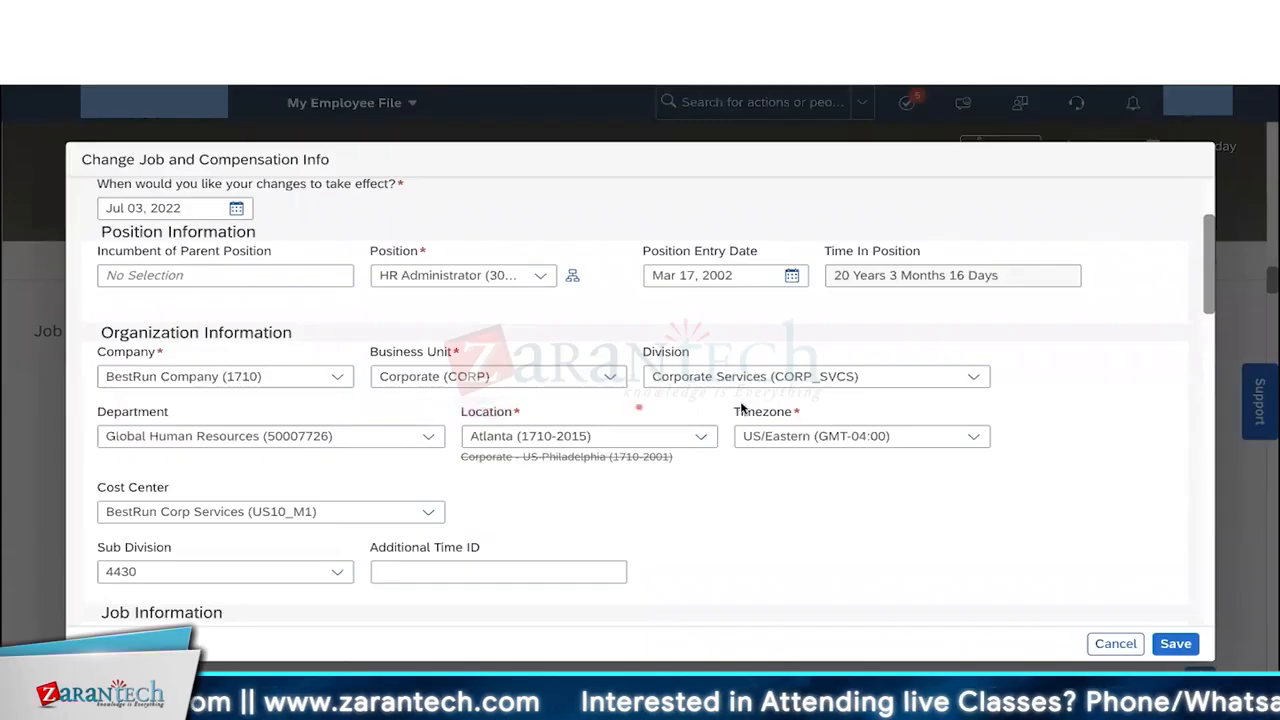
Step: Review the Location and Timezone fields of the job information form and look through the available locations
drag(741, 408, 820, 405)
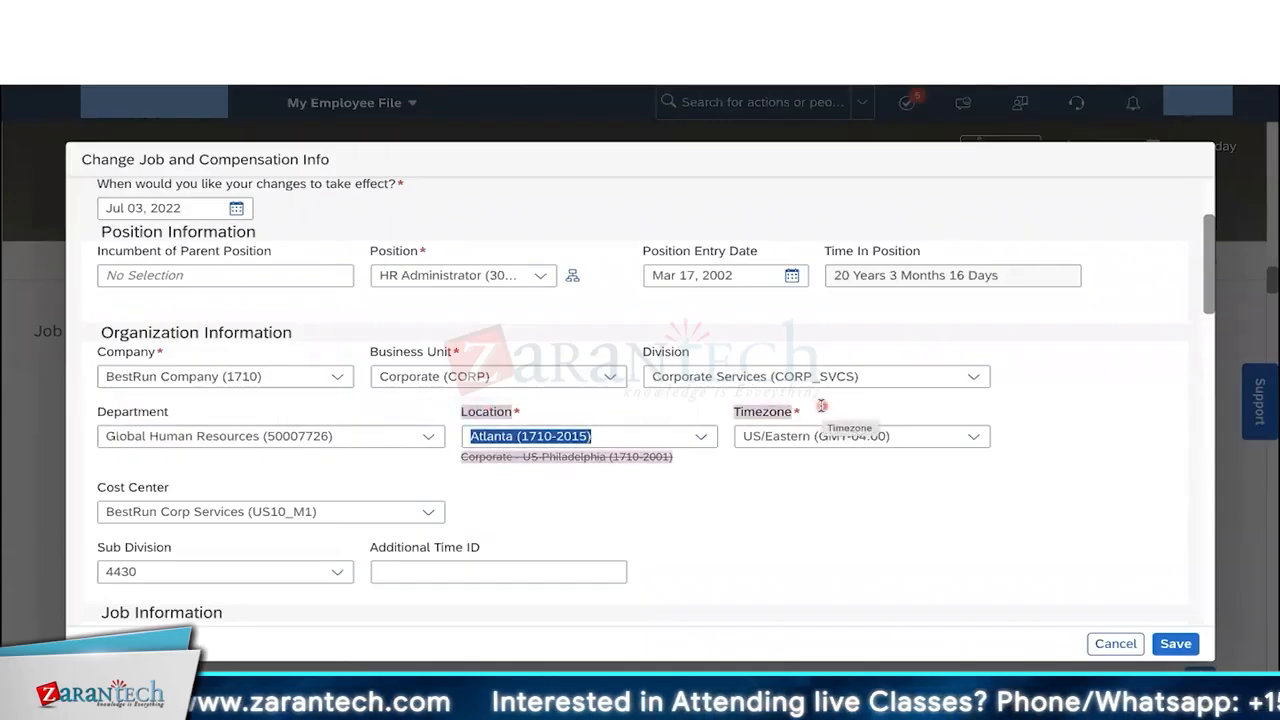
scroll(821, 405, up, 3)
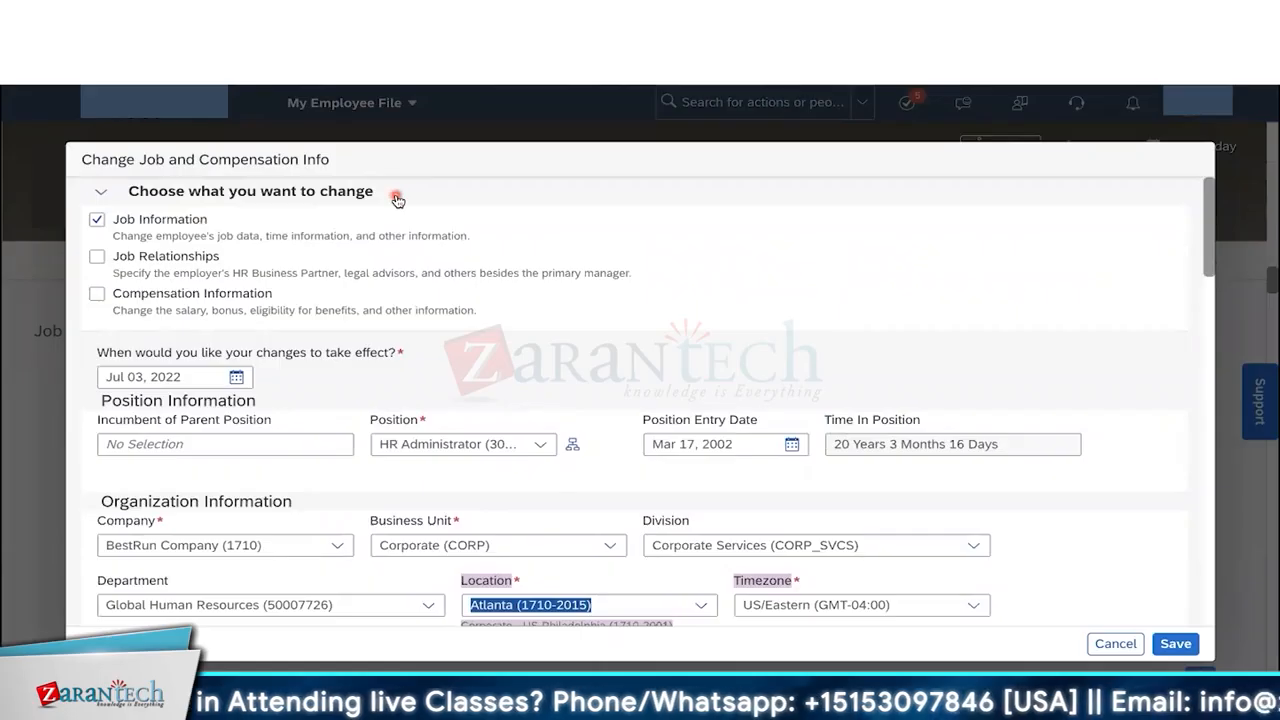
scroll(397, 200, down, 2)
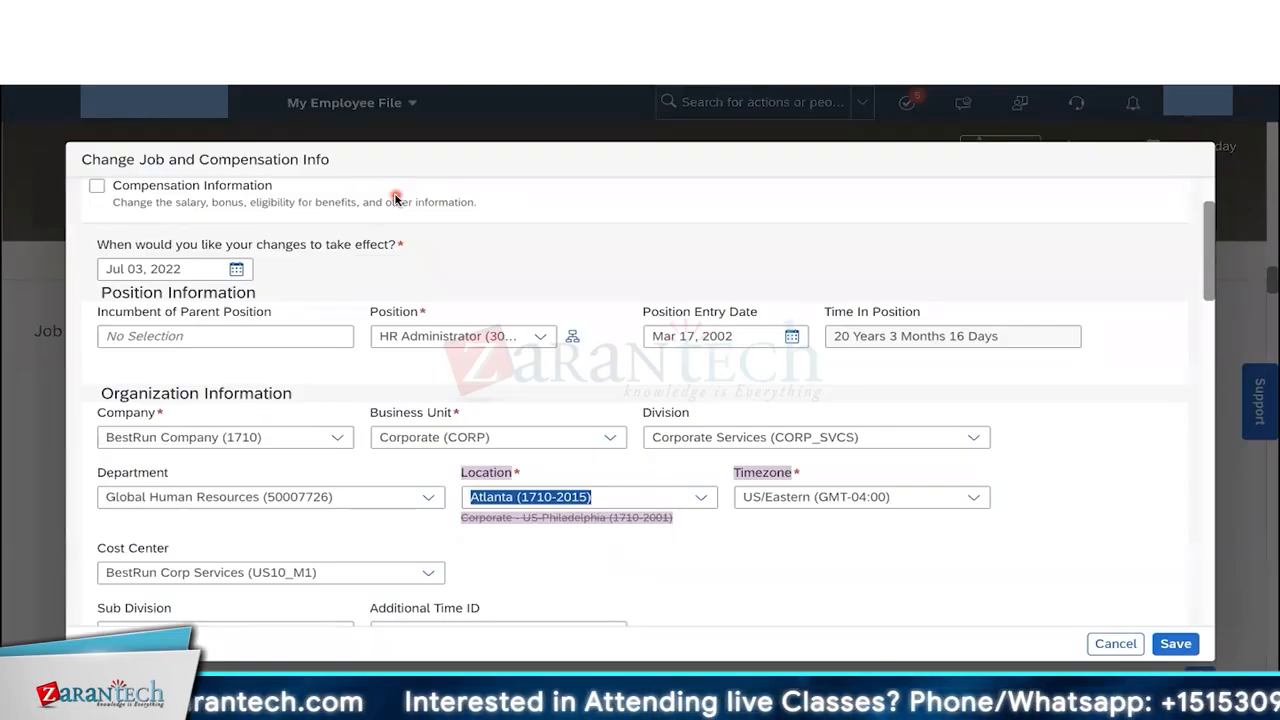
click(478, 495)
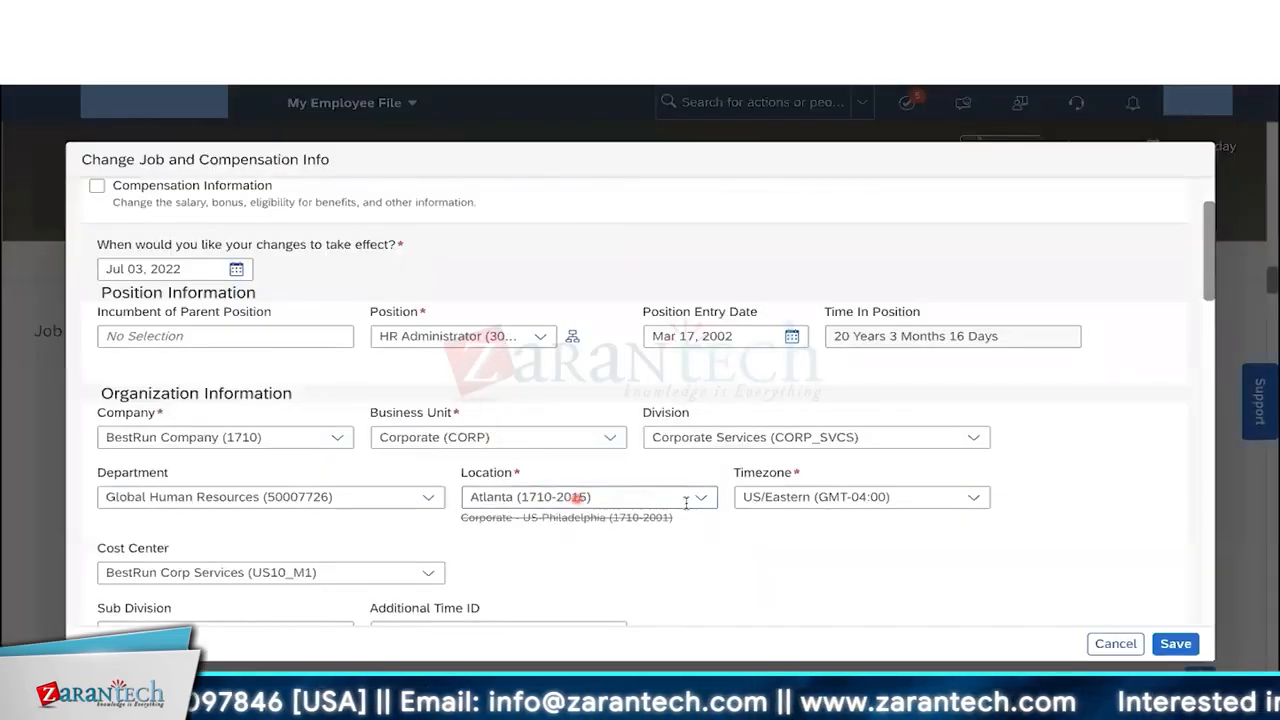
click(705, 499)
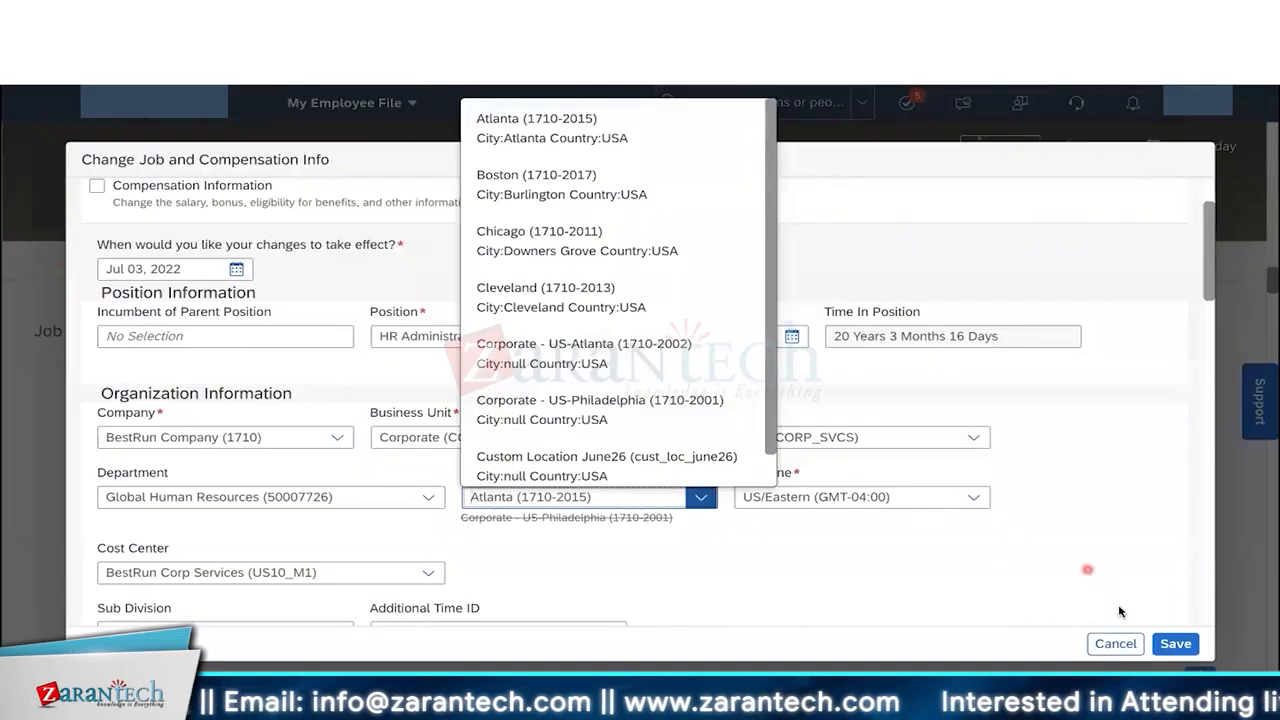
click(1168, 645)
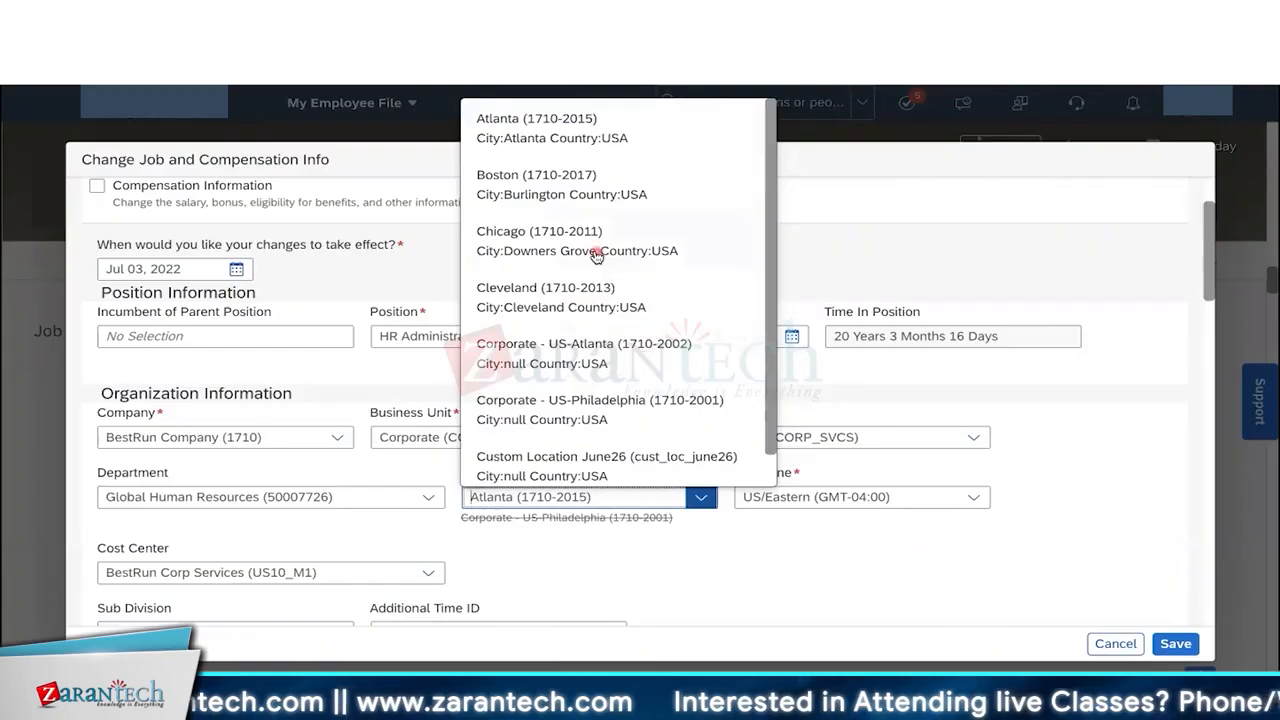
click(626, 547)
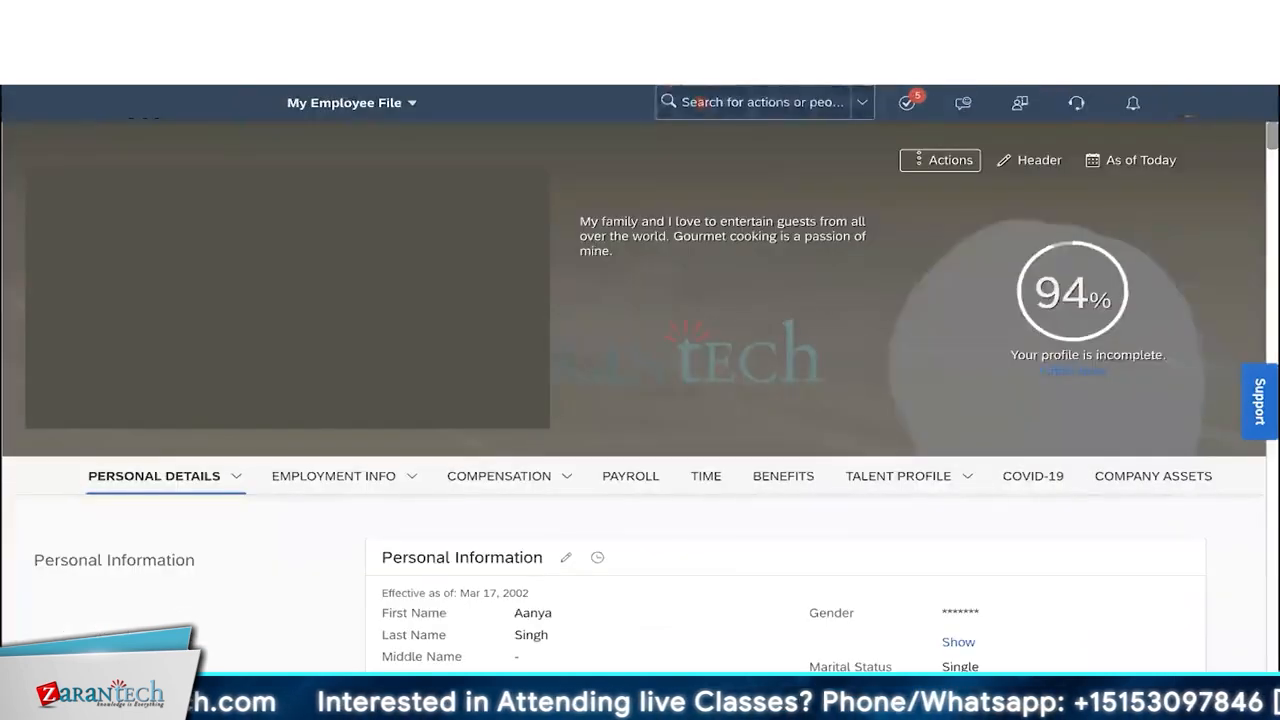
Step: Search the actions for "business confi" and open the business configuration page with the HRIS elements
click(703, 102)
text(busi)
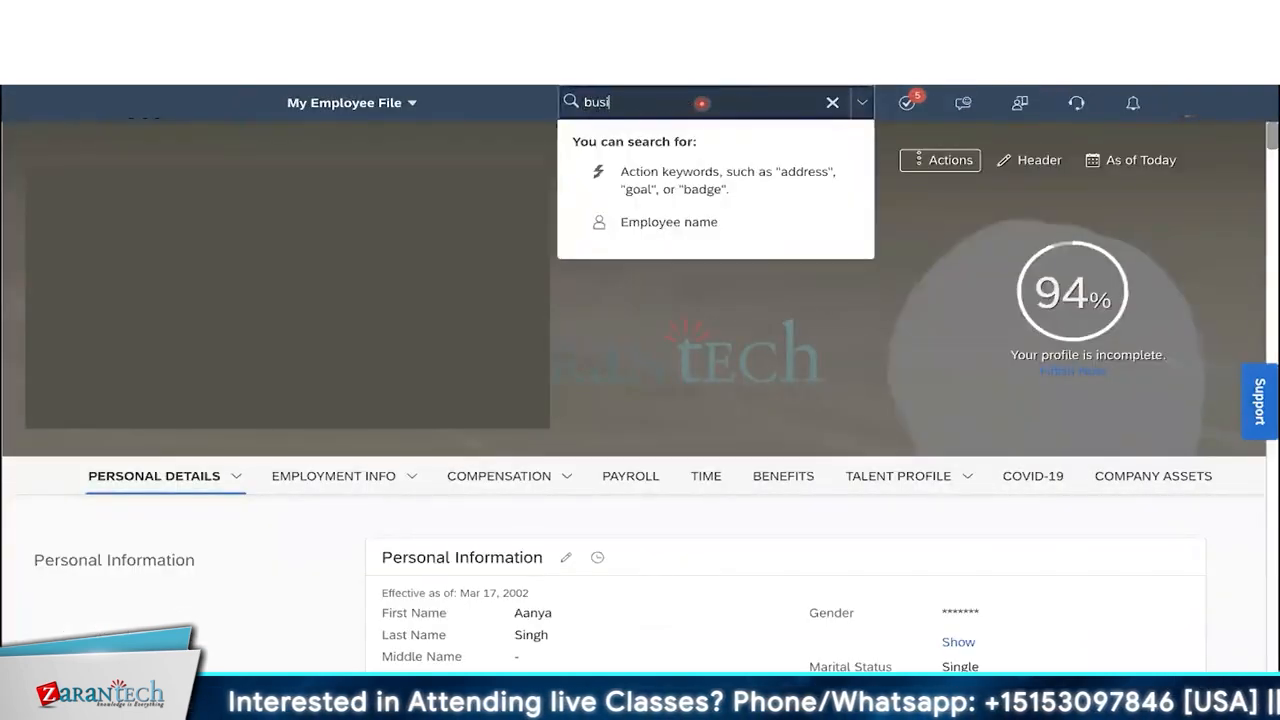
text(ness ru)
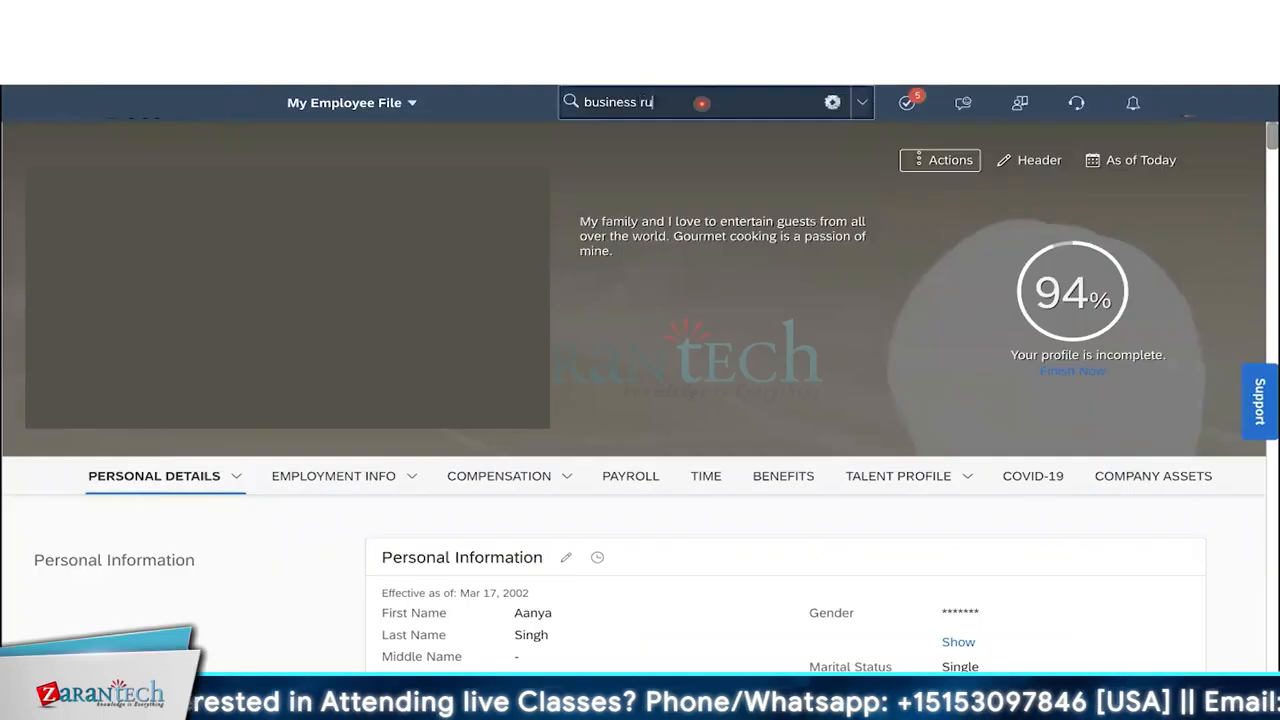
key(BackSpace)
key(BackSpace)
text(confi)
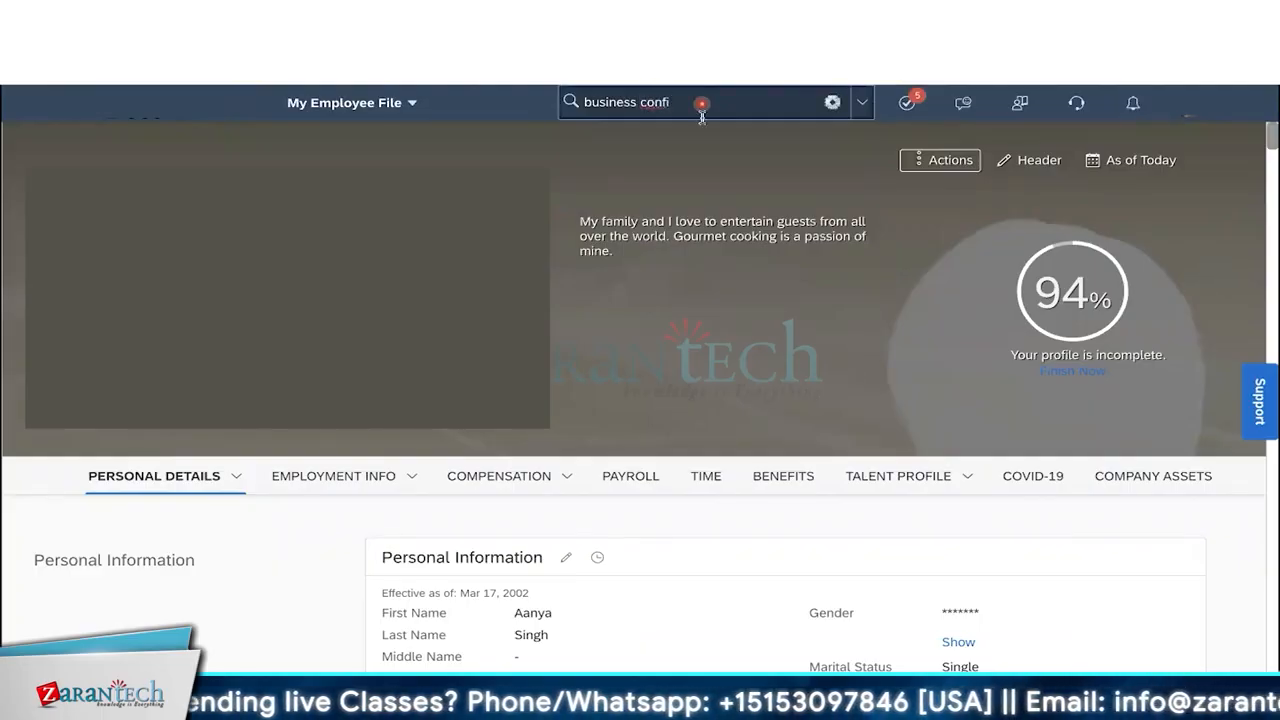
click(720, 238)
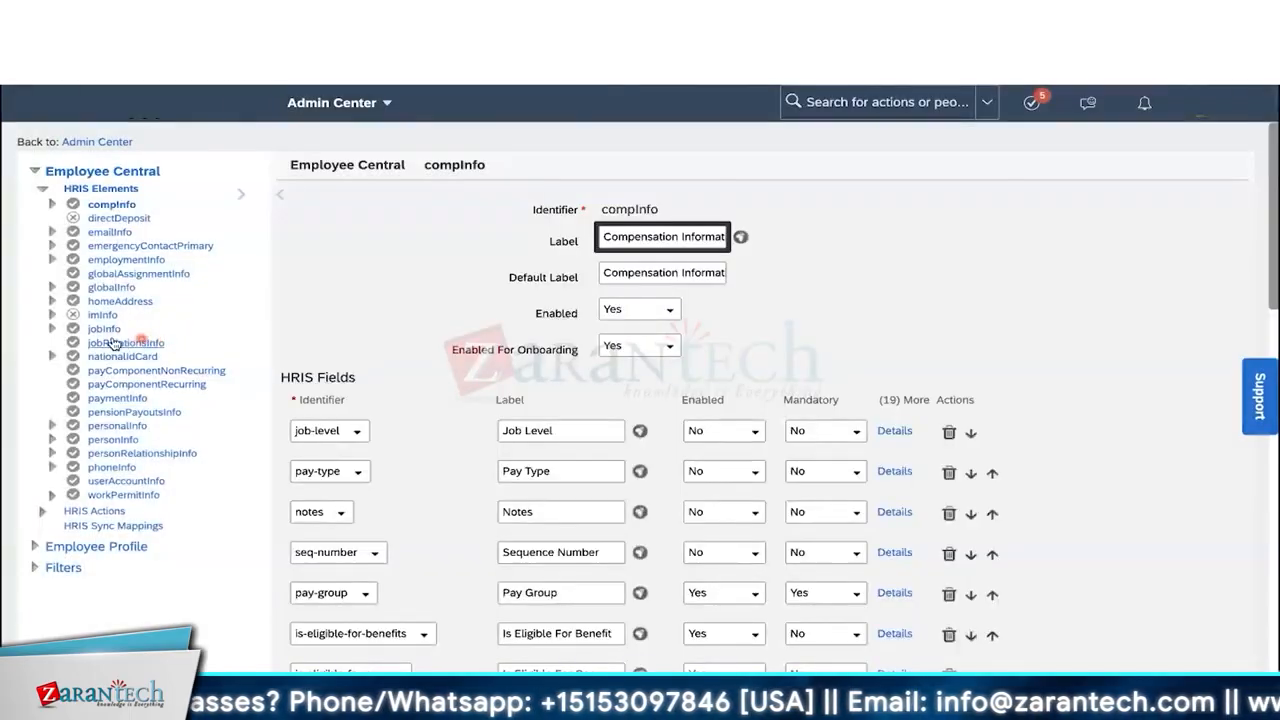
Step: Open the details of the location field in the jobInfo HRIS element
click(104, 331)
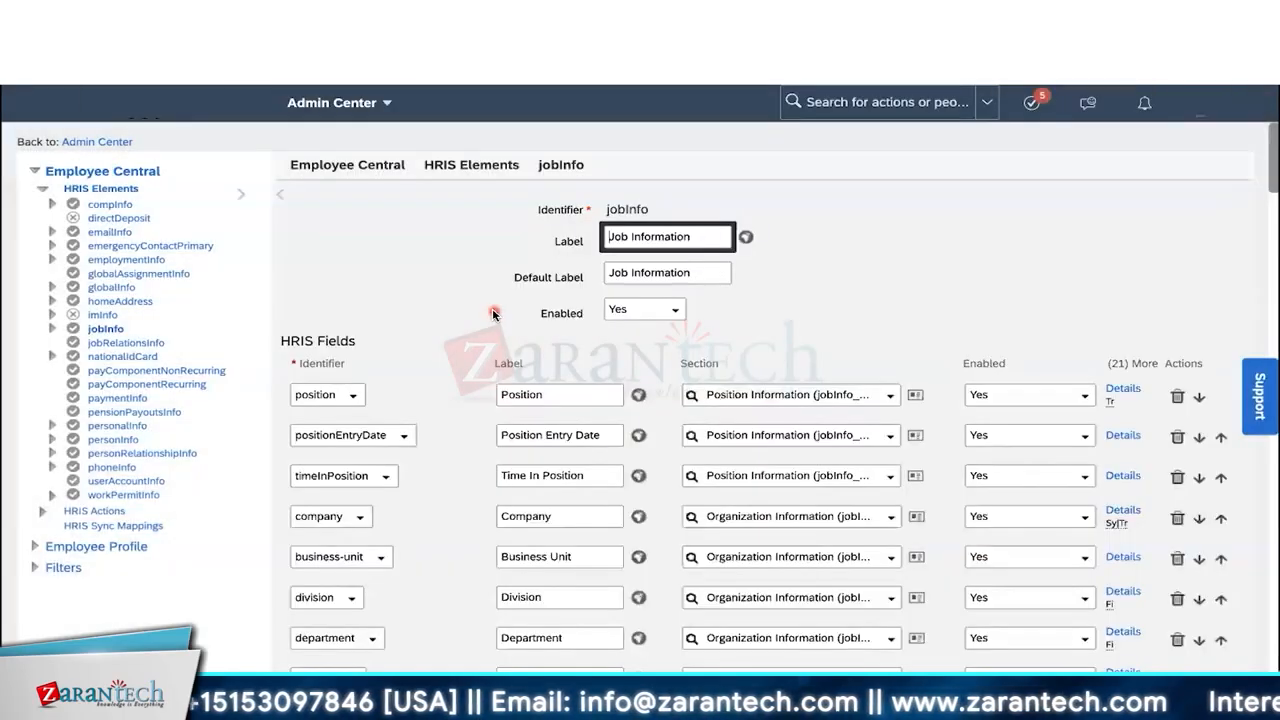
scroll(493, 314, down, 3)
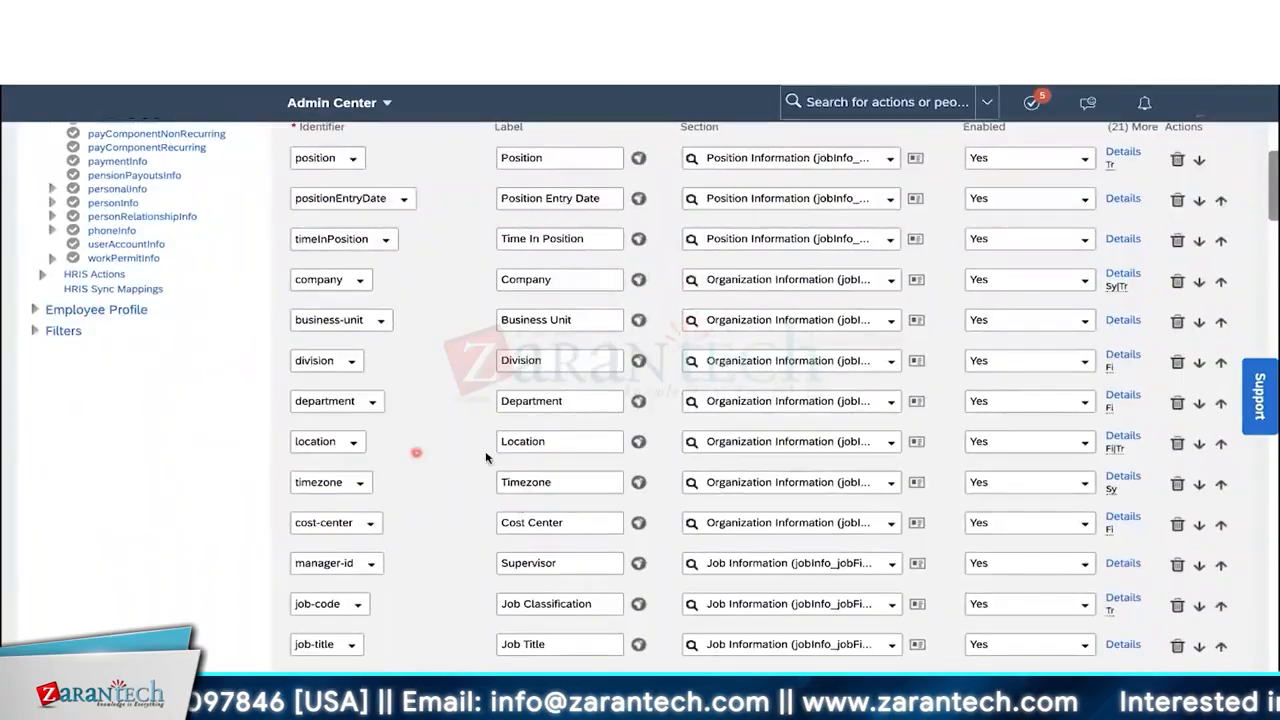
drag(578, 443, 494, 450)
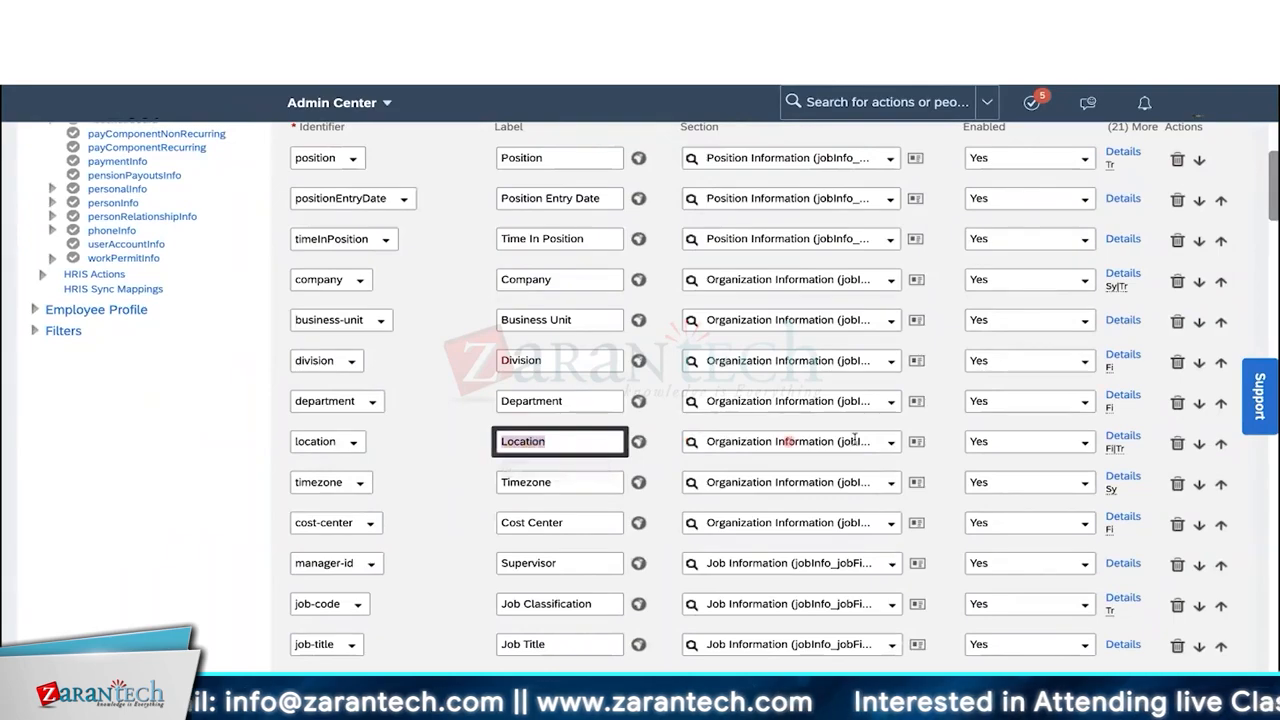
click(1122, 438)
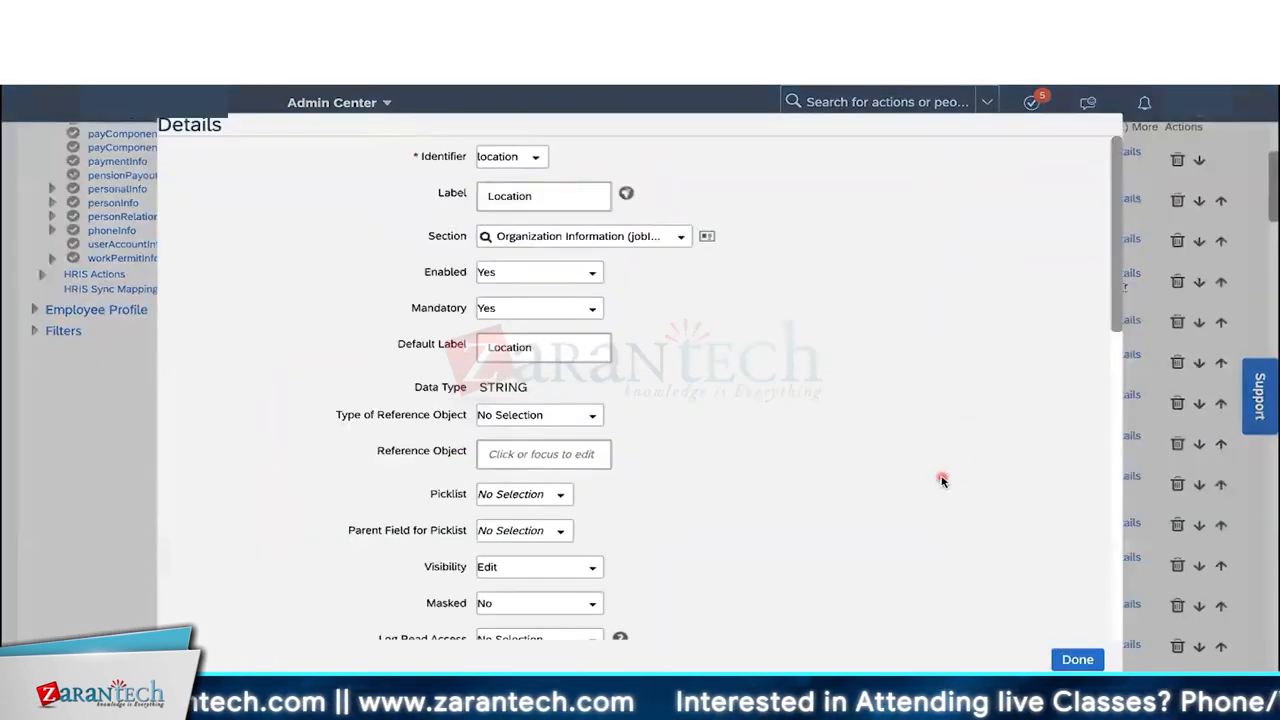
Step: Examine the location field's Trigger Rules and the event types offered for its existing rule
scroll(941, 481, down, 15)
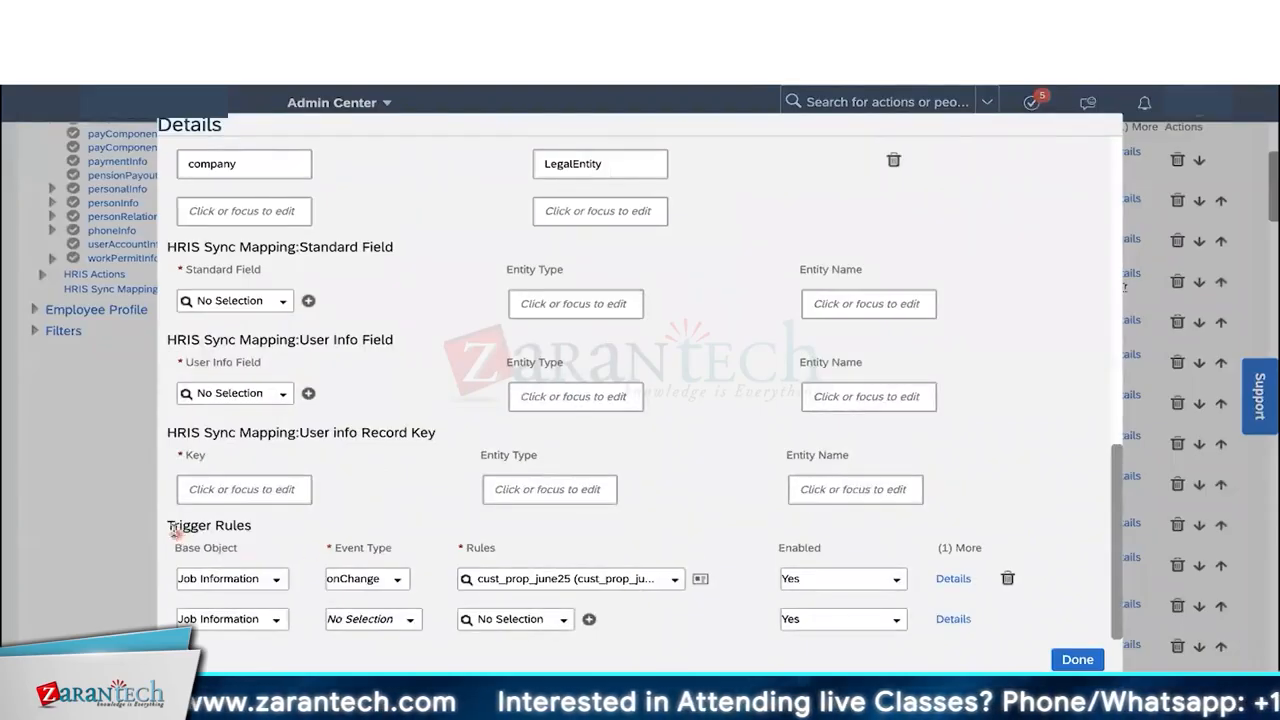
drag(172, 530, 252, 535)
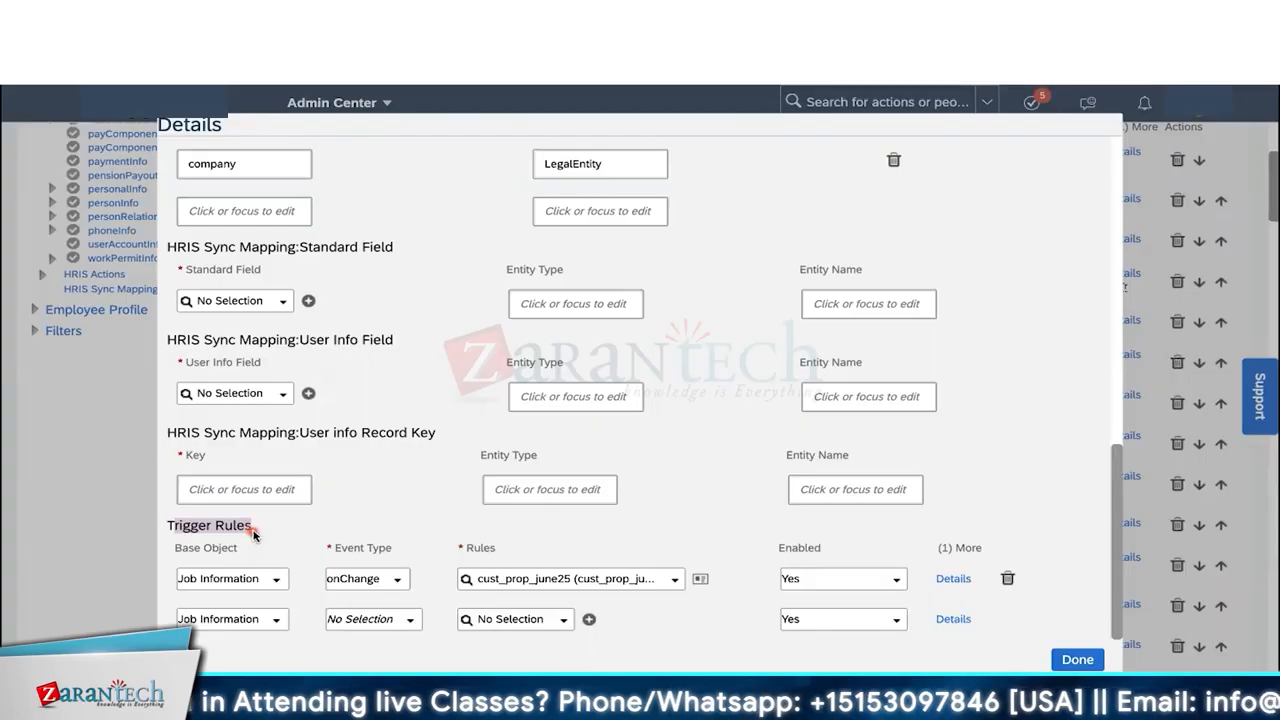
click(410, 580)
click(401, 581)
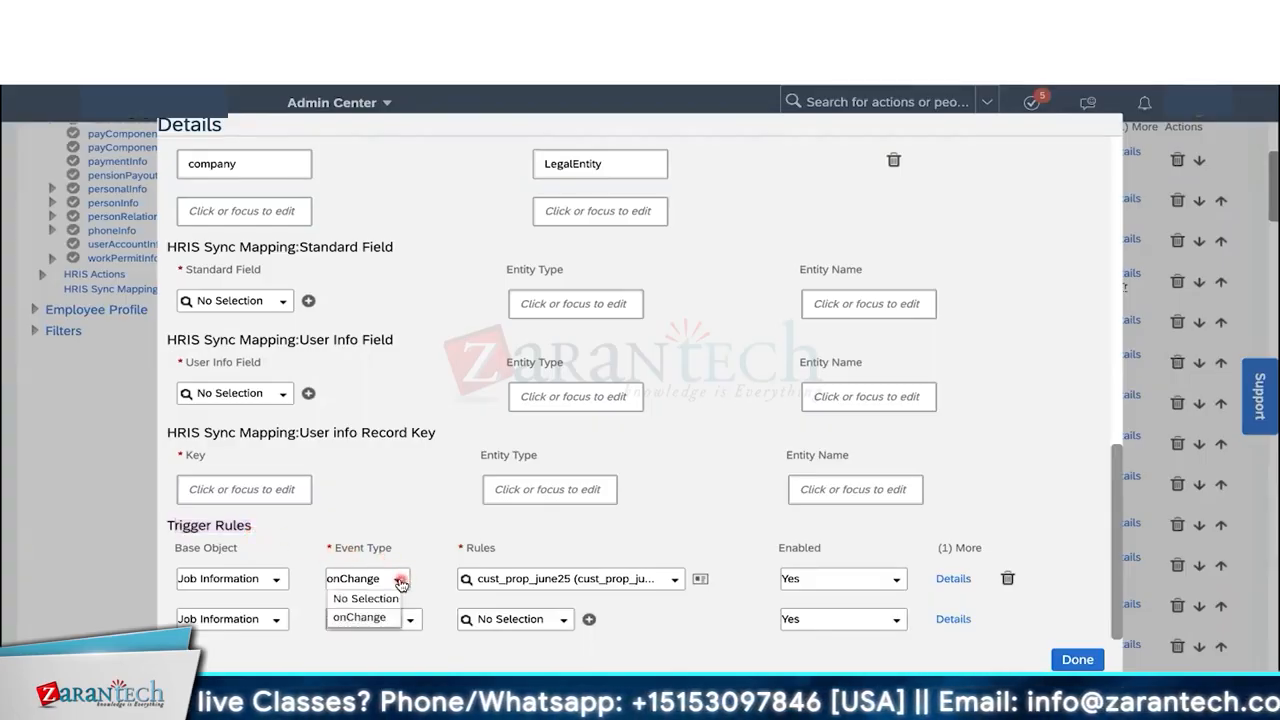
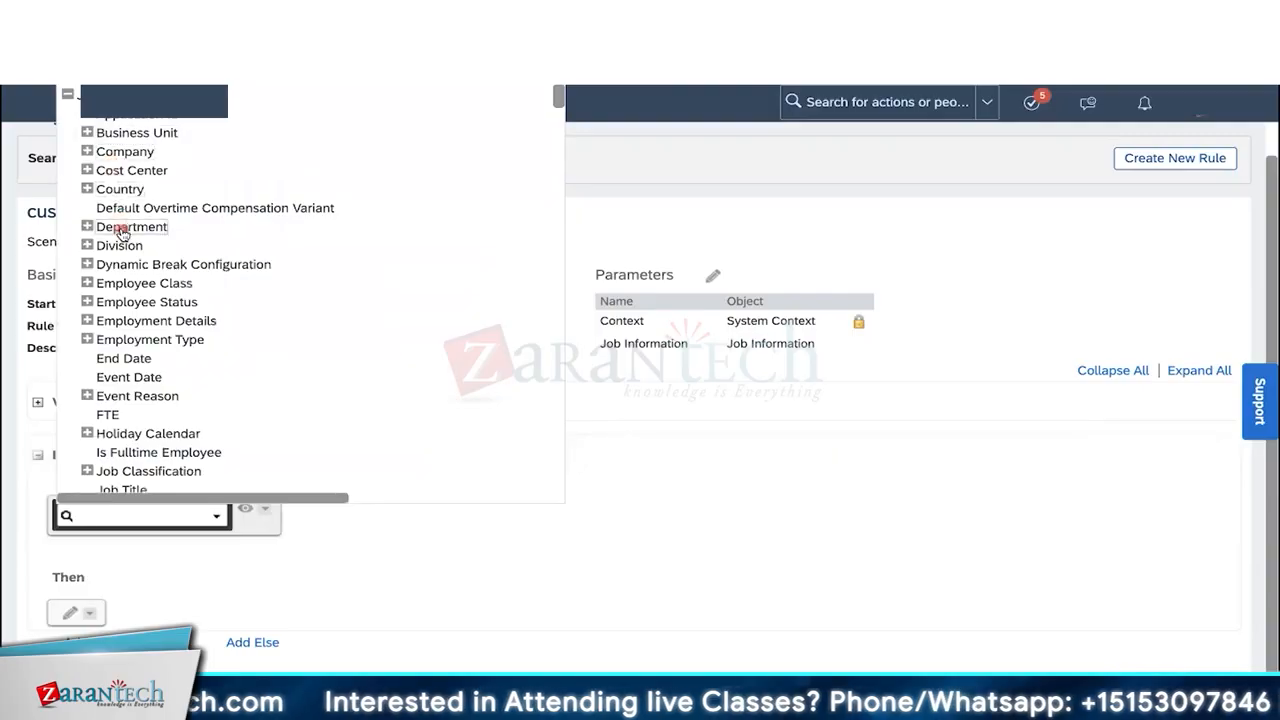
Step: Define the If condition of the cust_prop_jul3 rule as Job Information.Location is not equal to Null
scroll(124, 326, down, 5)
scroll(130, 330, down, 1)
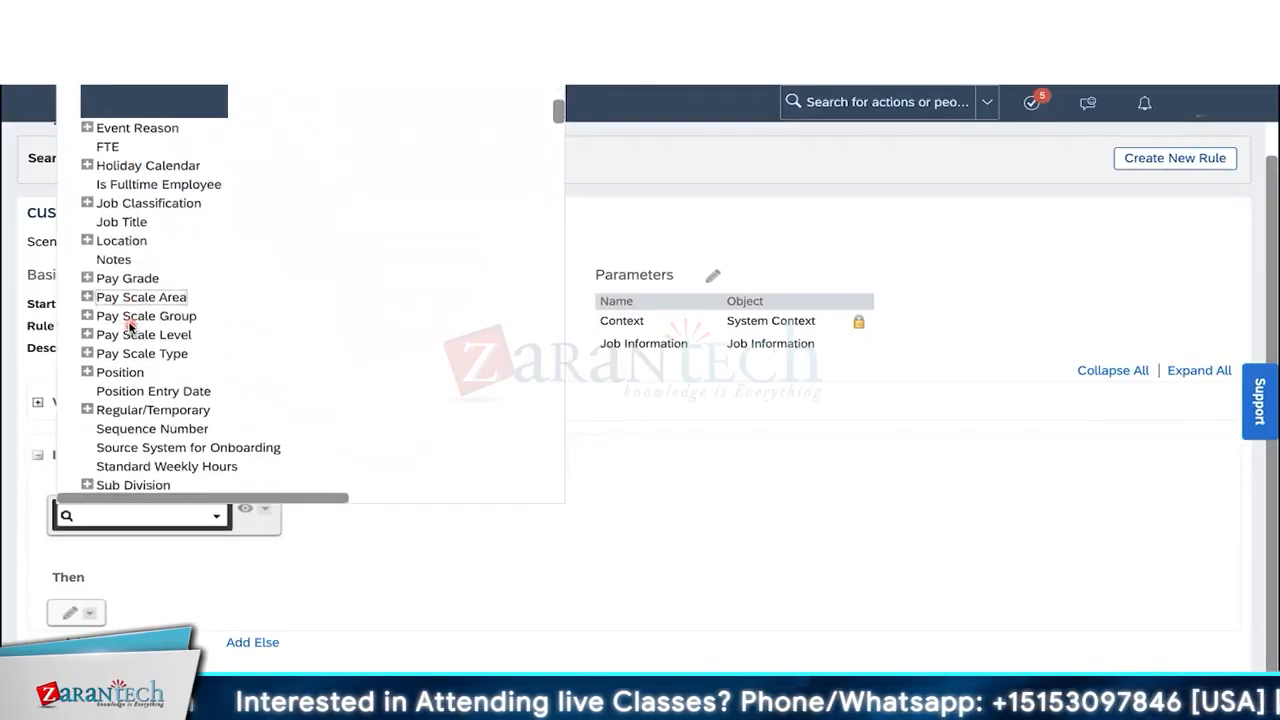
click(128, 244)
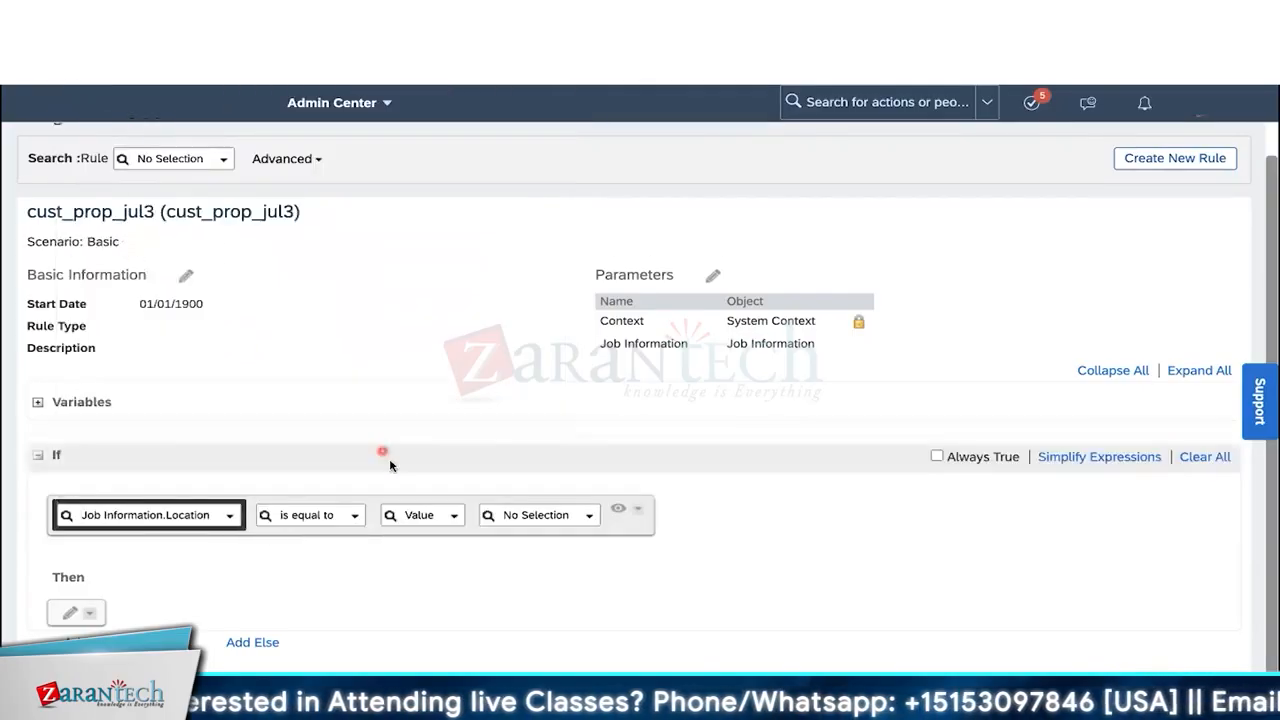
click(353, 515)
click(356, 553)
click(472, 515)
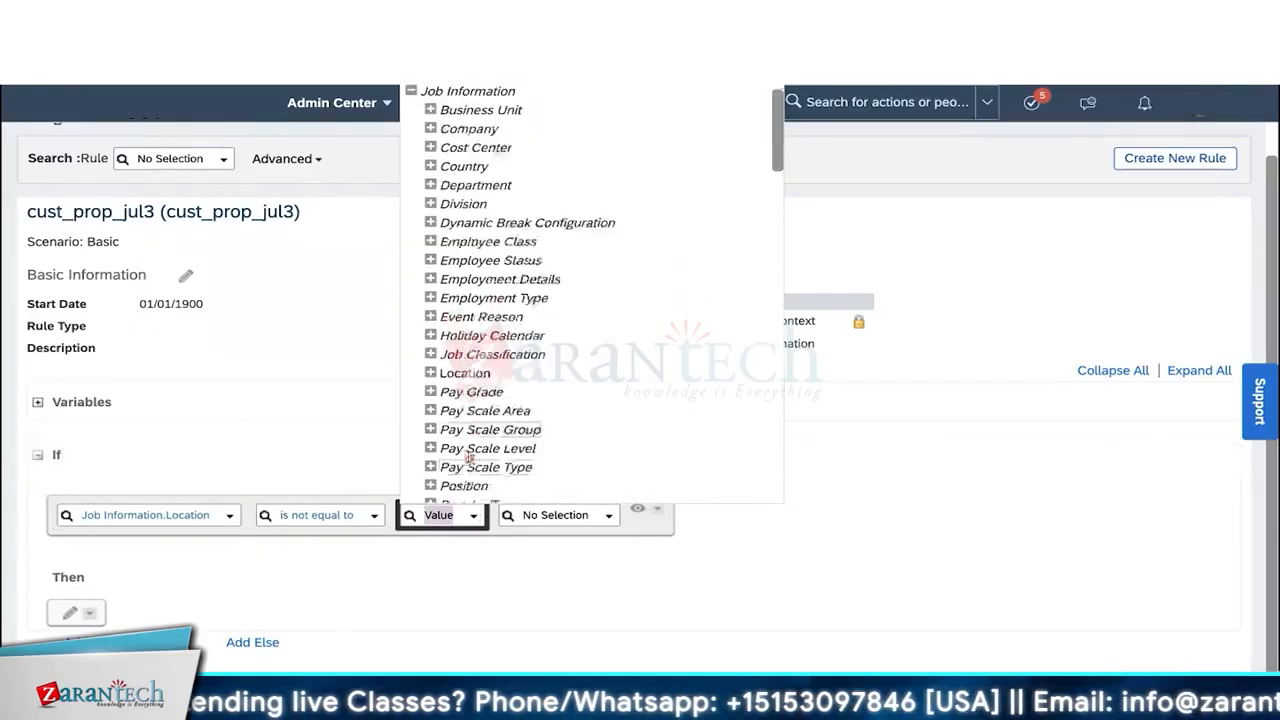
scroll(469, 457, down, 15)
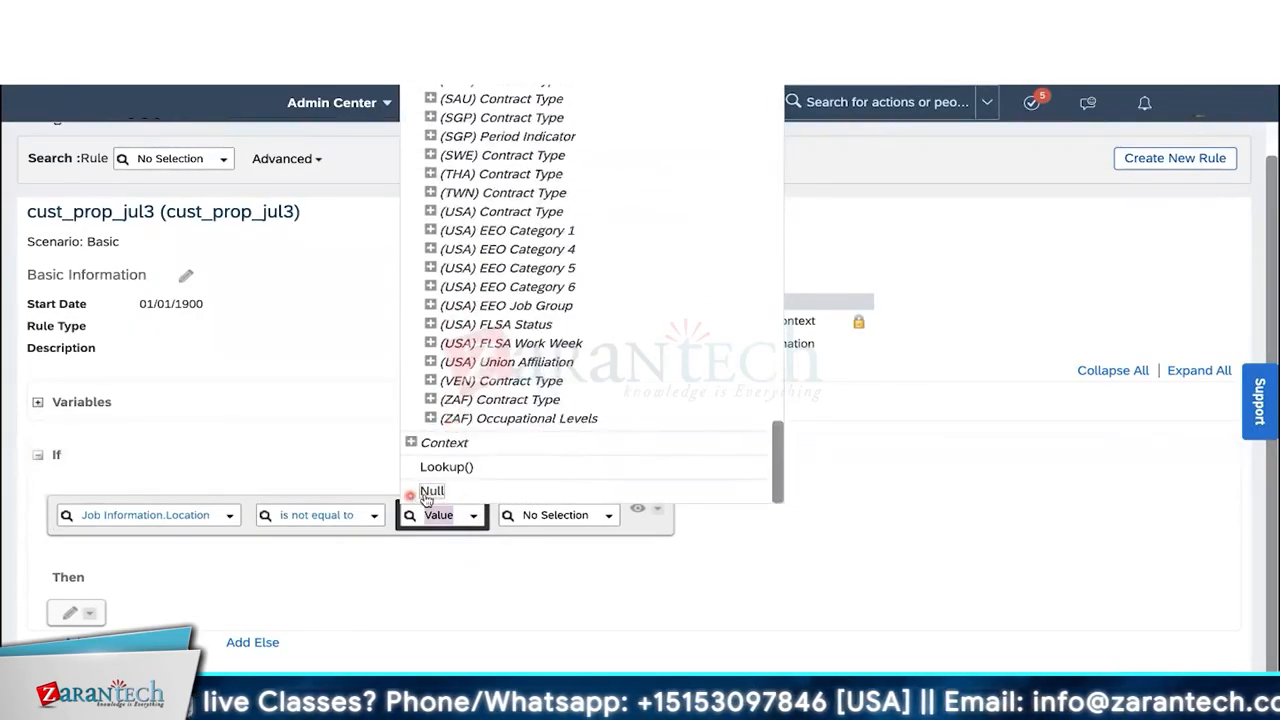
click(433, 491)
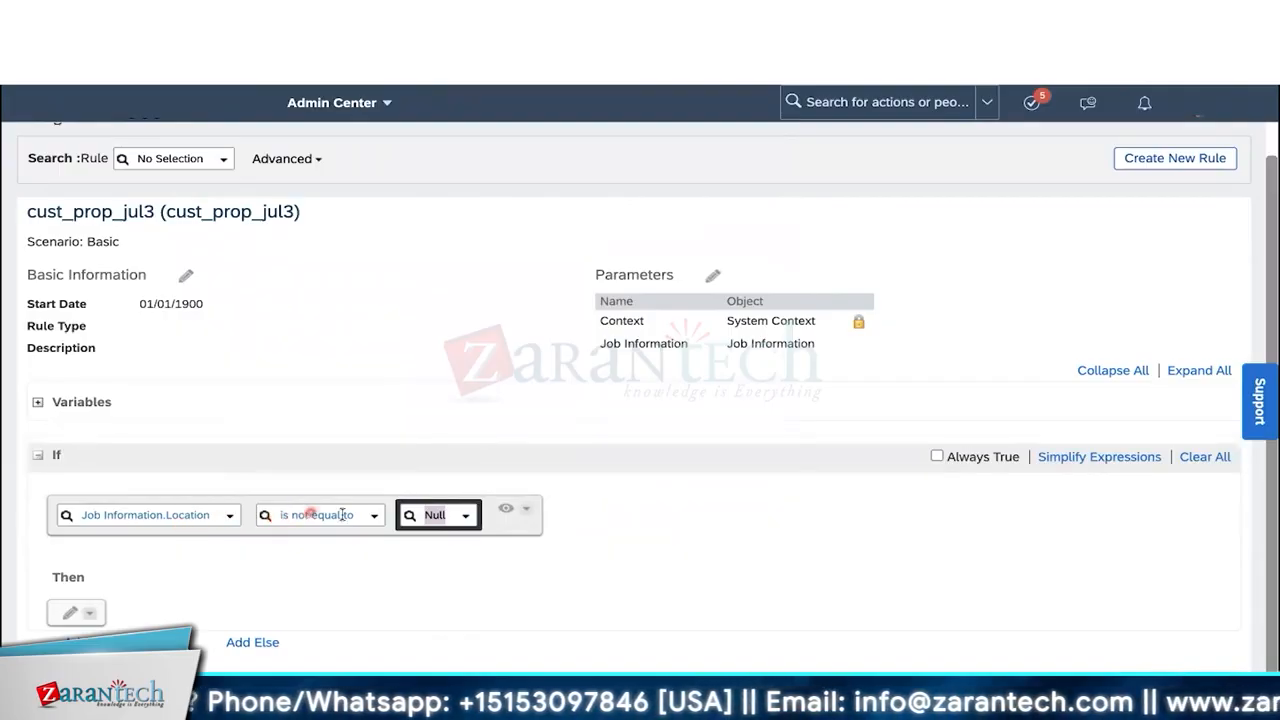
click(510, 513)
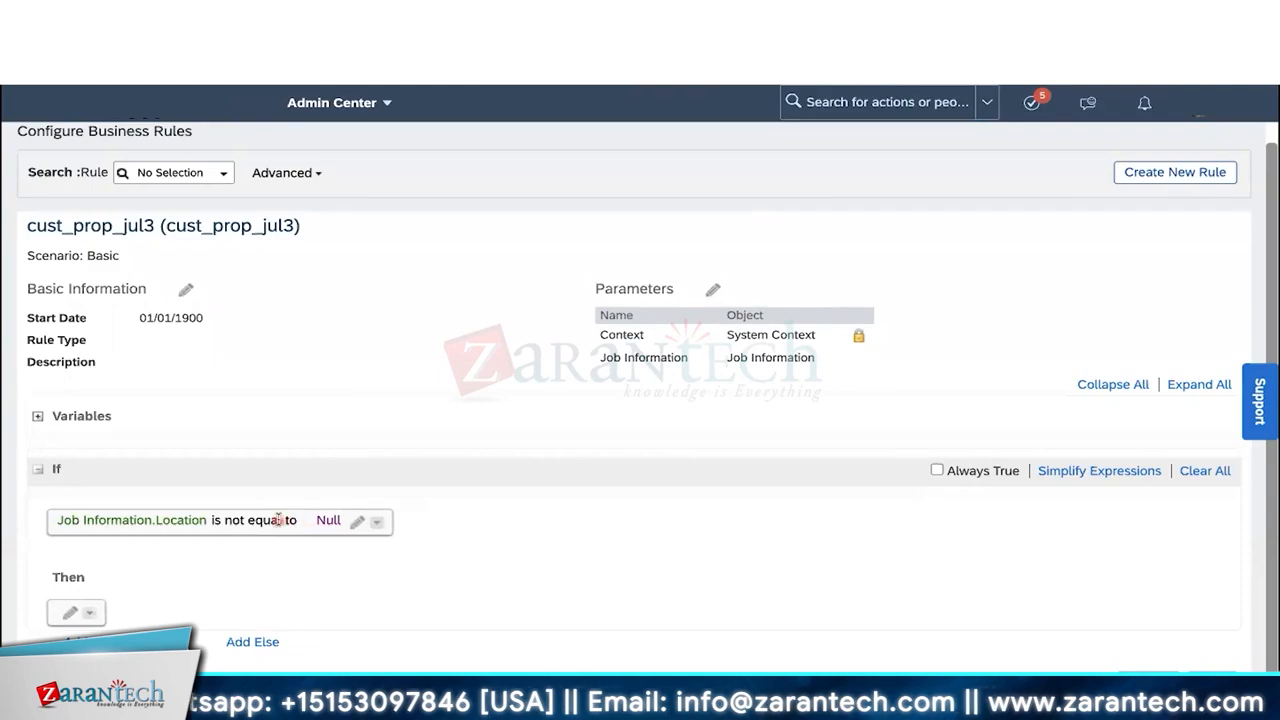
Step: Add a Set expression under Then with Job Information.Timezone as the field it fills
click(78, 615)
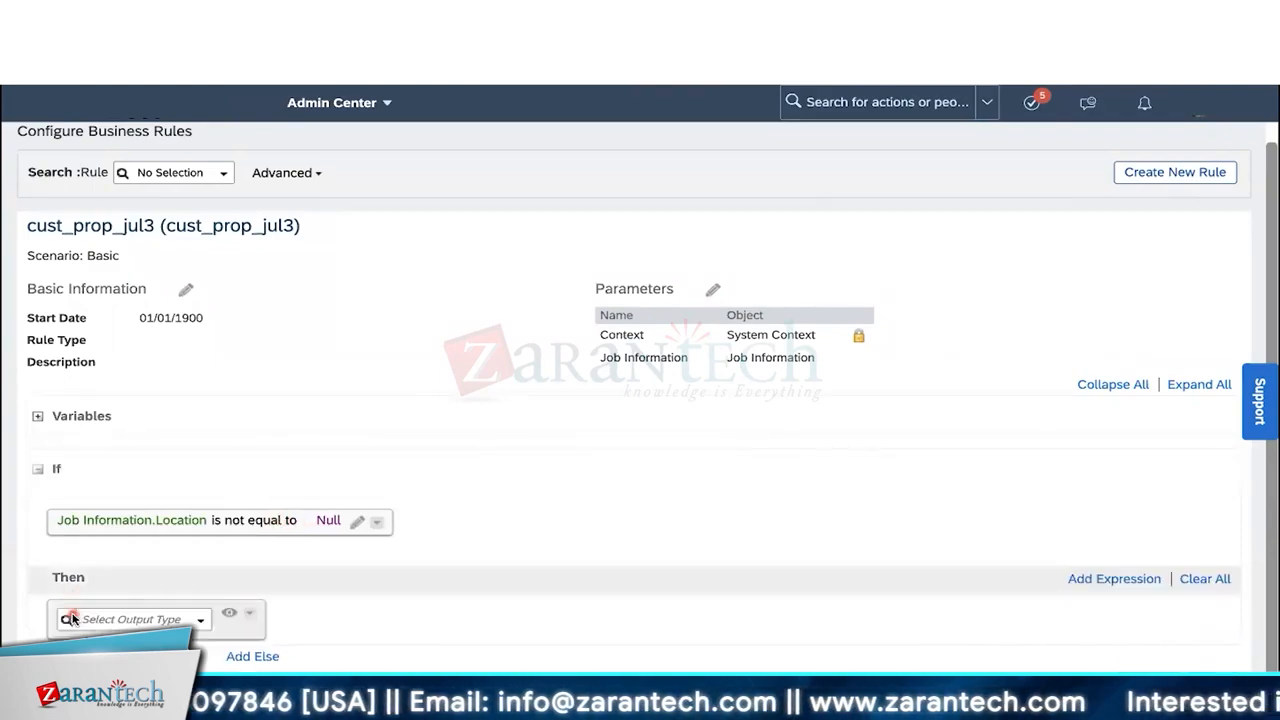
click(200, 621)
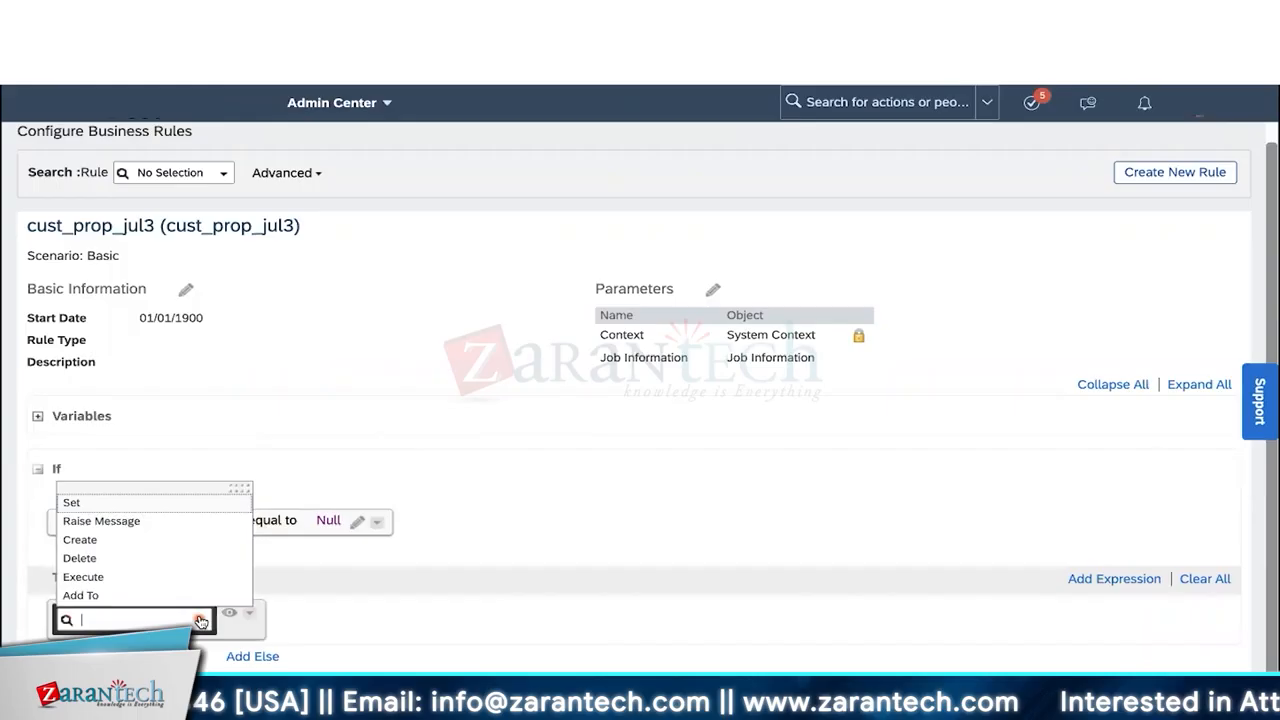
click(160, 502)
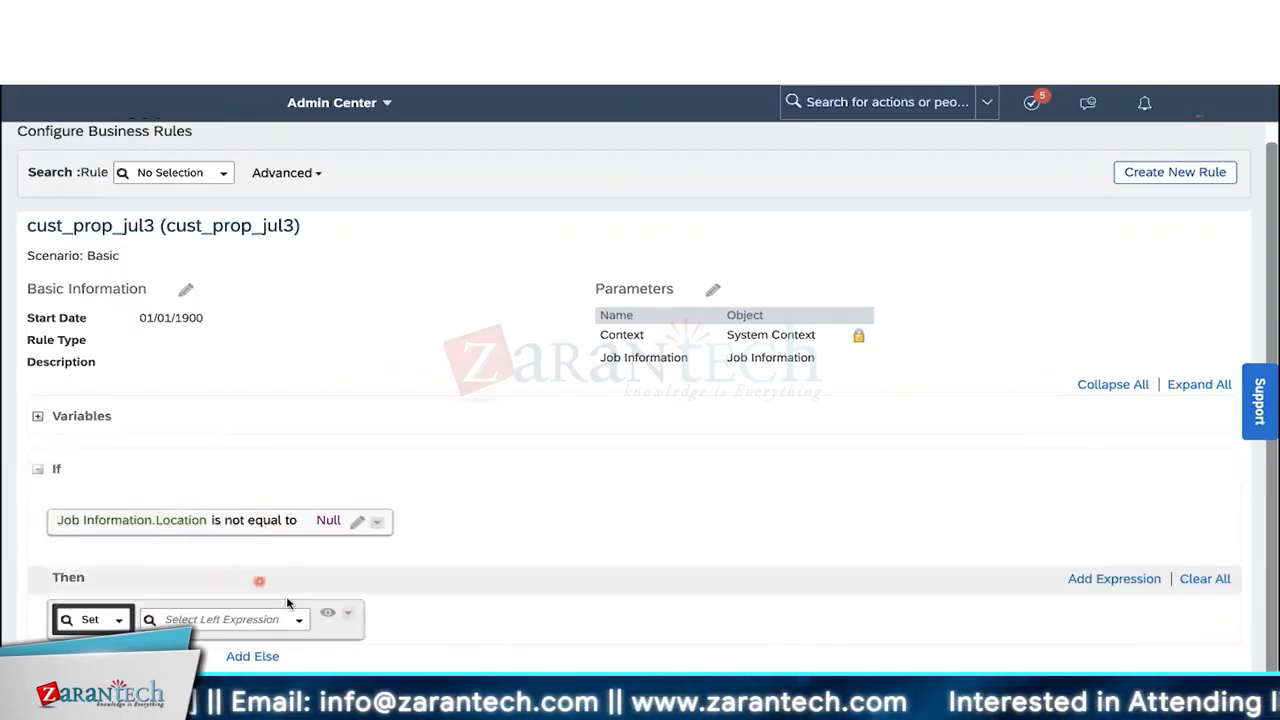
click(296, 619)
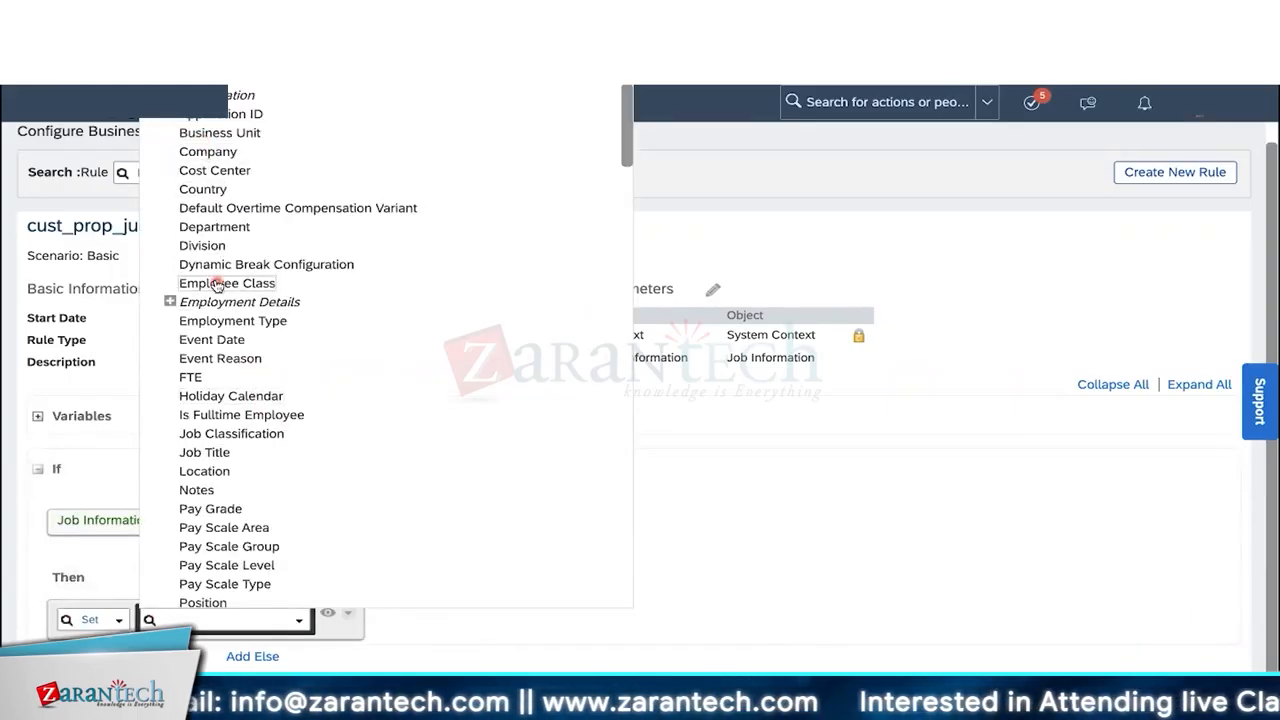
scroll(215, 283, down, 2)
scroll(215, 280, down, 2)
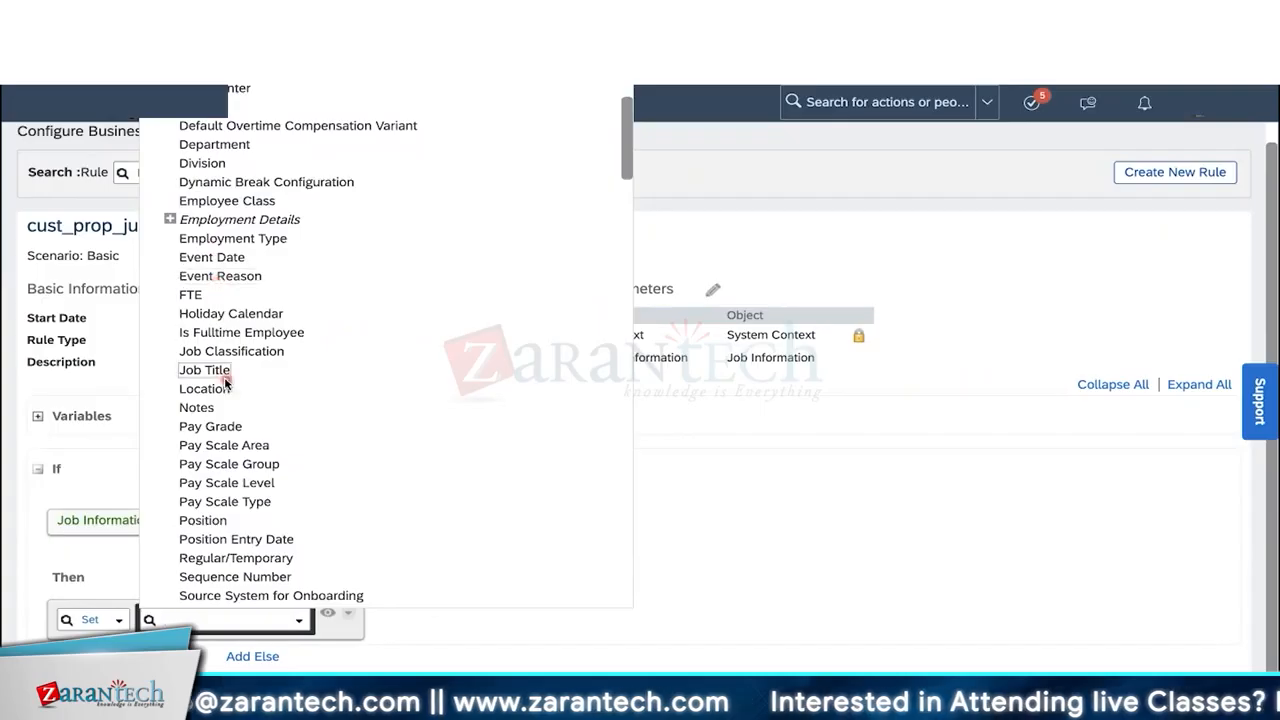
scroll(222, 375, down, 3)
scroll(226, 384, down, 3)
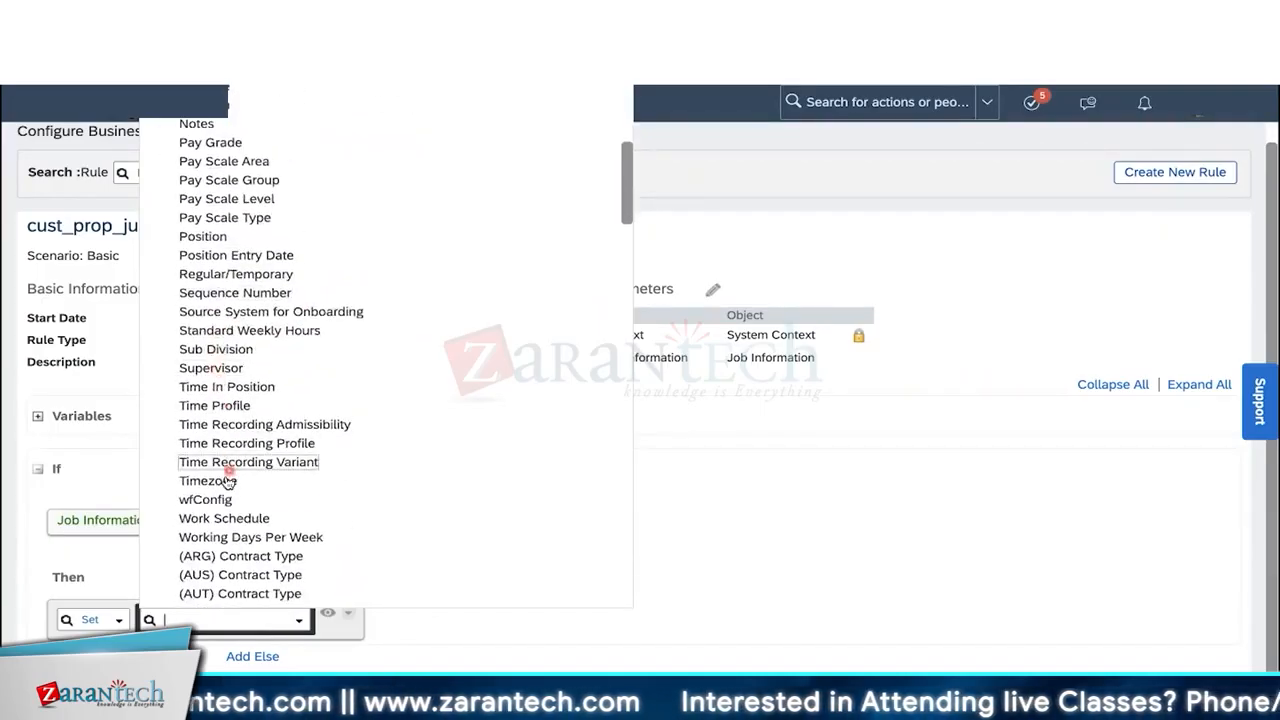
click(223, 477)
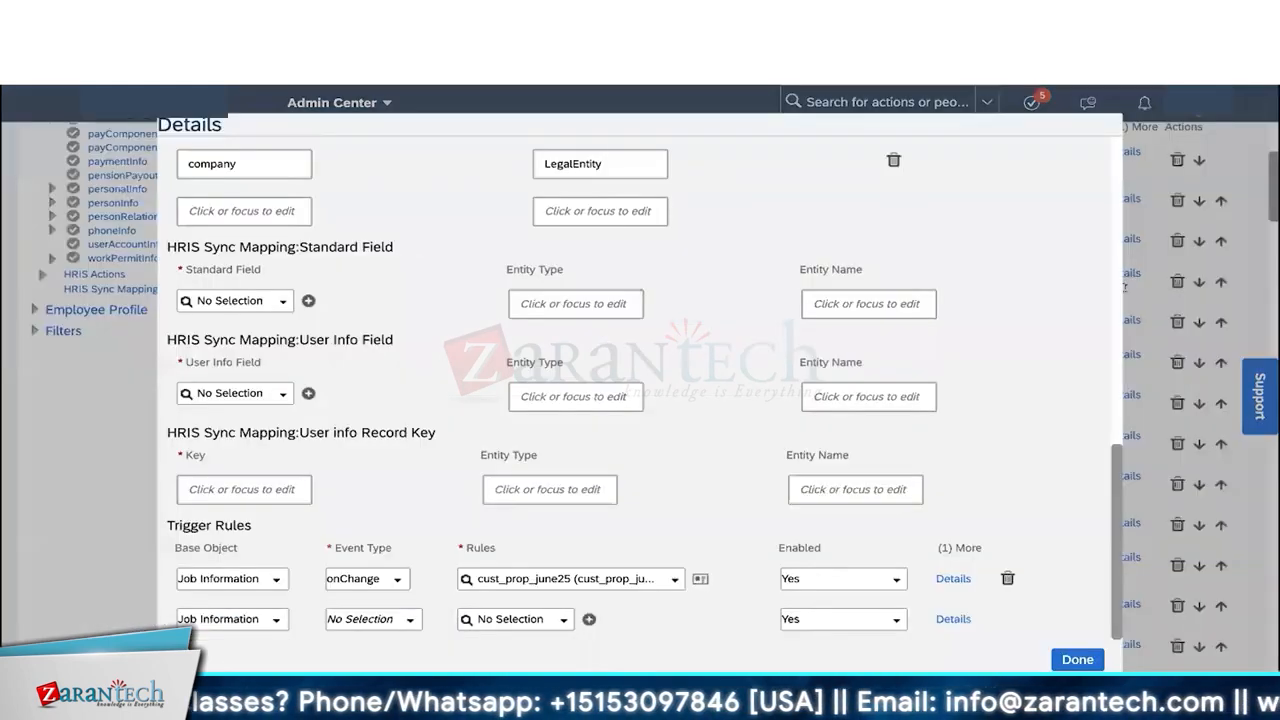
Step: Look up the Atlanta (1710-2015) location in Manage Organization, Pay and Job Structures in a separate browser tab and examine its timezone
right_click(616, 86)
click(654, 133)
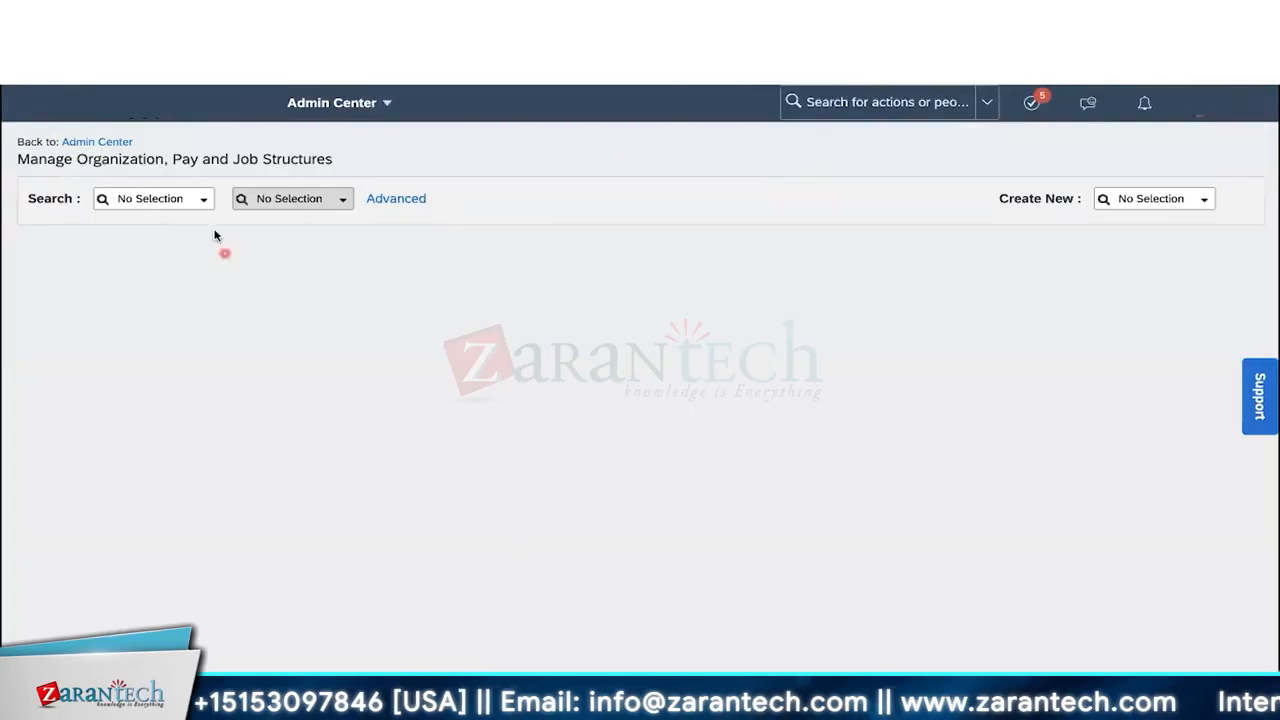
click(203, 199)
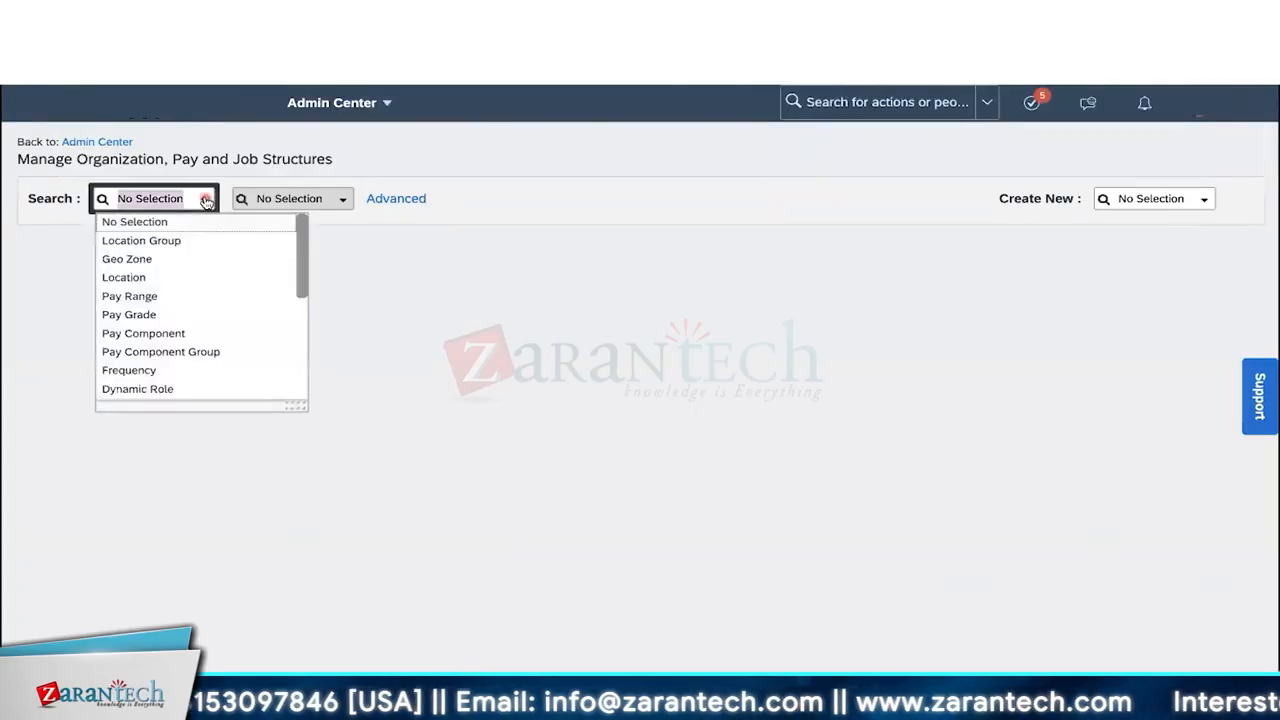
click(169, 281)
click(322, 207)
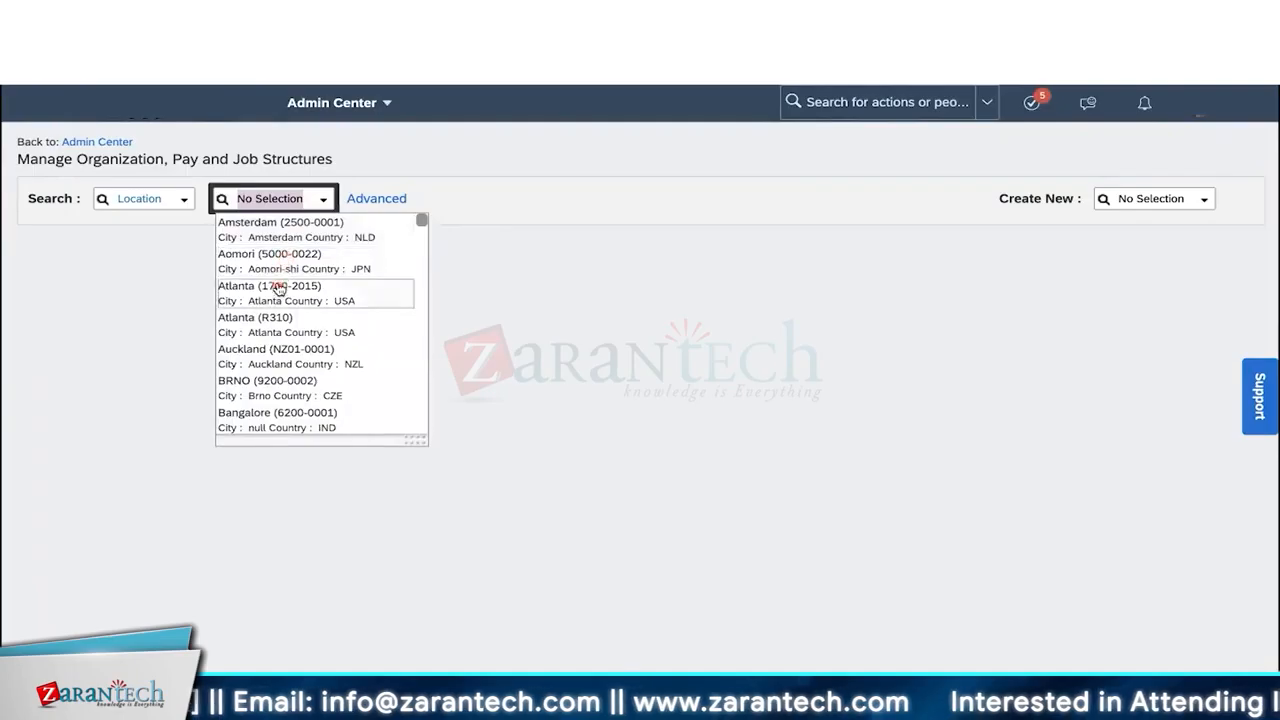
click(292, 291)
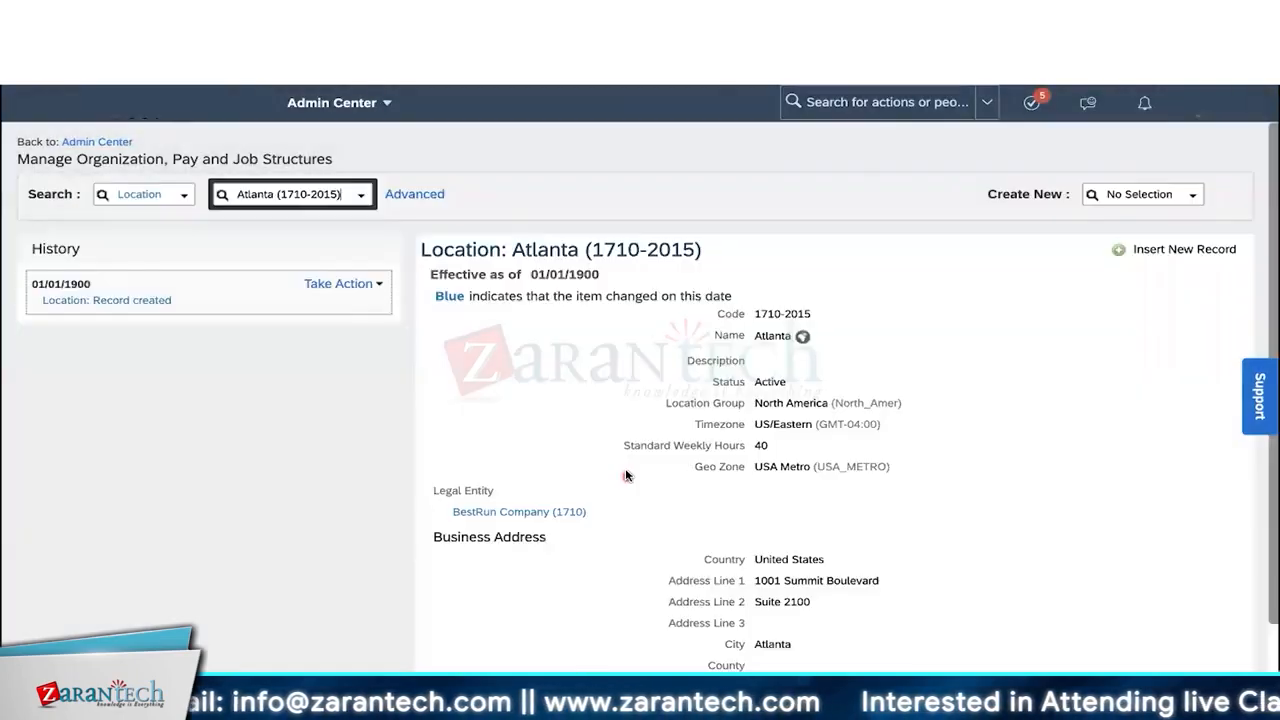
drag(683, 424, 894, 431)
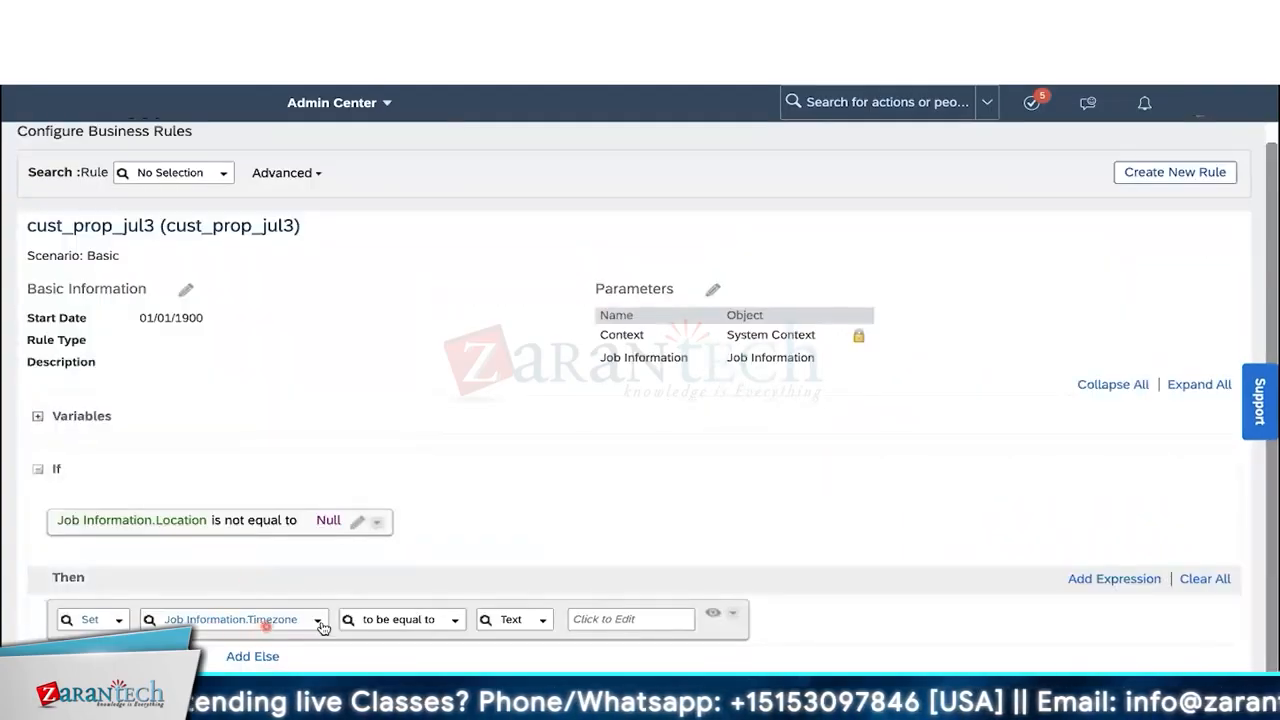
Step: Make the Then expression take its value from Job Information.Location.Timezone and save the rule
click(545, 622)
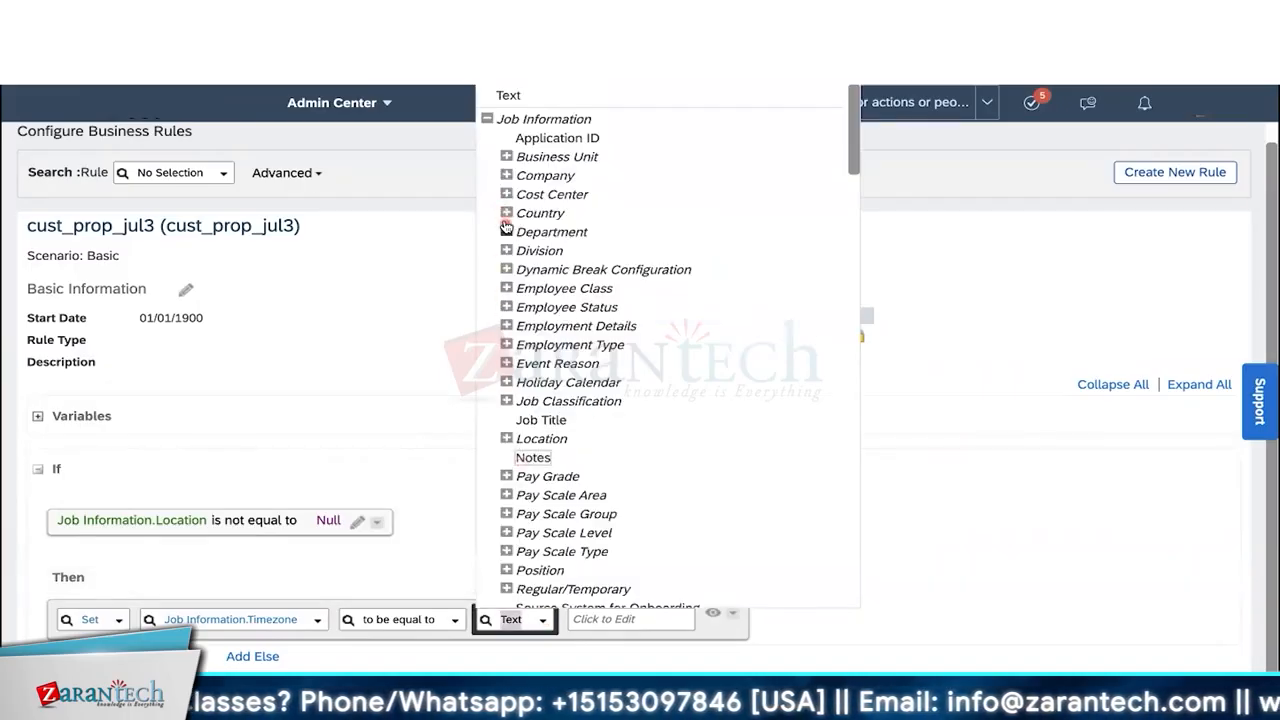
scroll(505, 222, down, 2)
scroll(507, 232, down, 4)
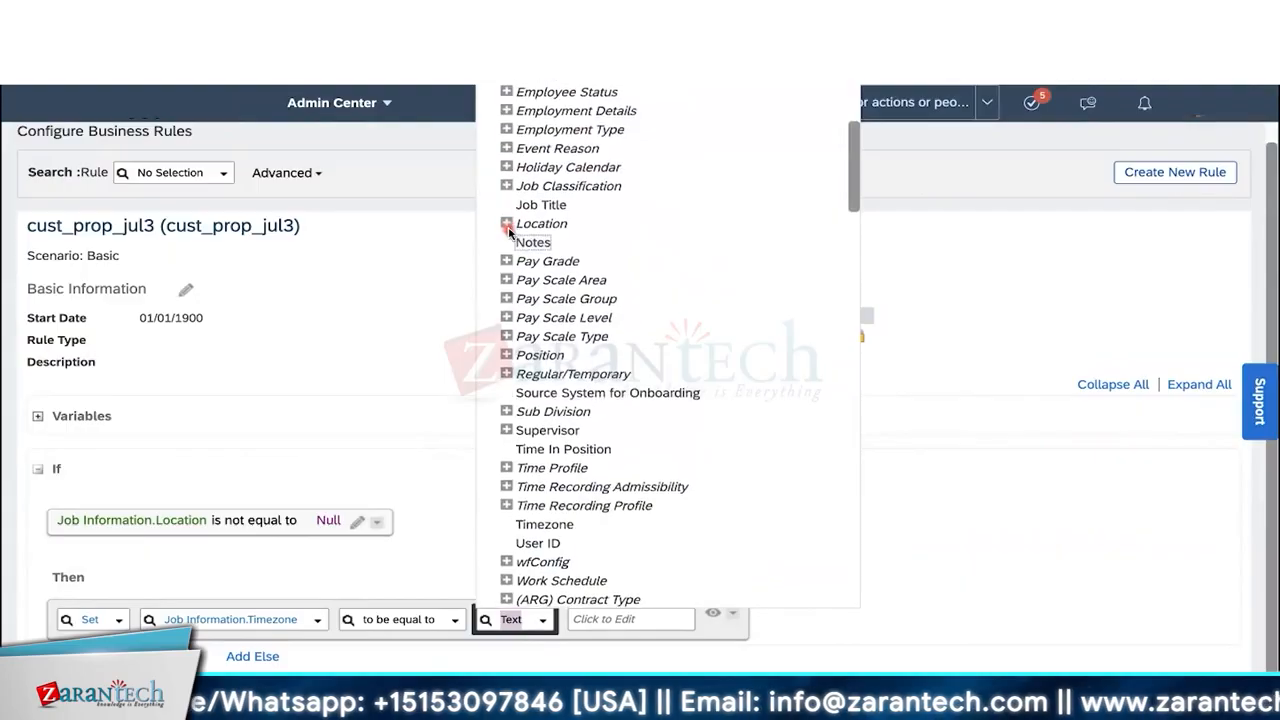
click(507, 224)
scroll(507, 226, down, 3)
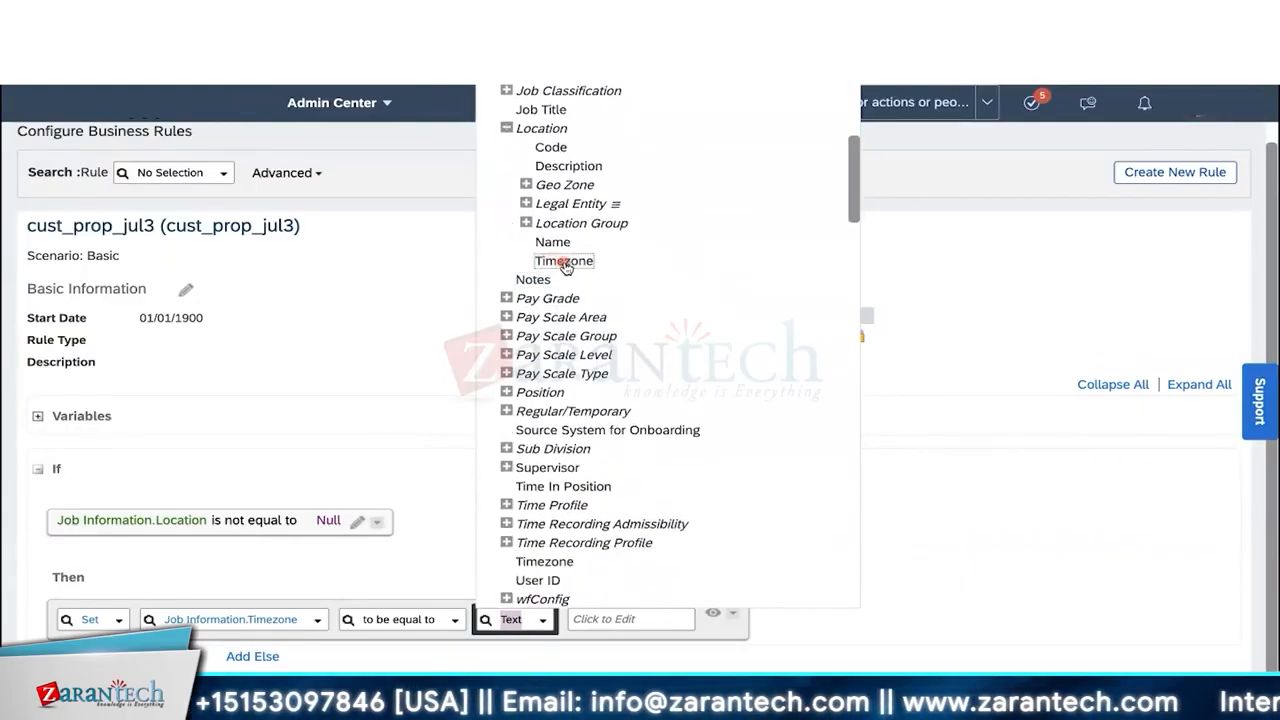
click(565, 262)
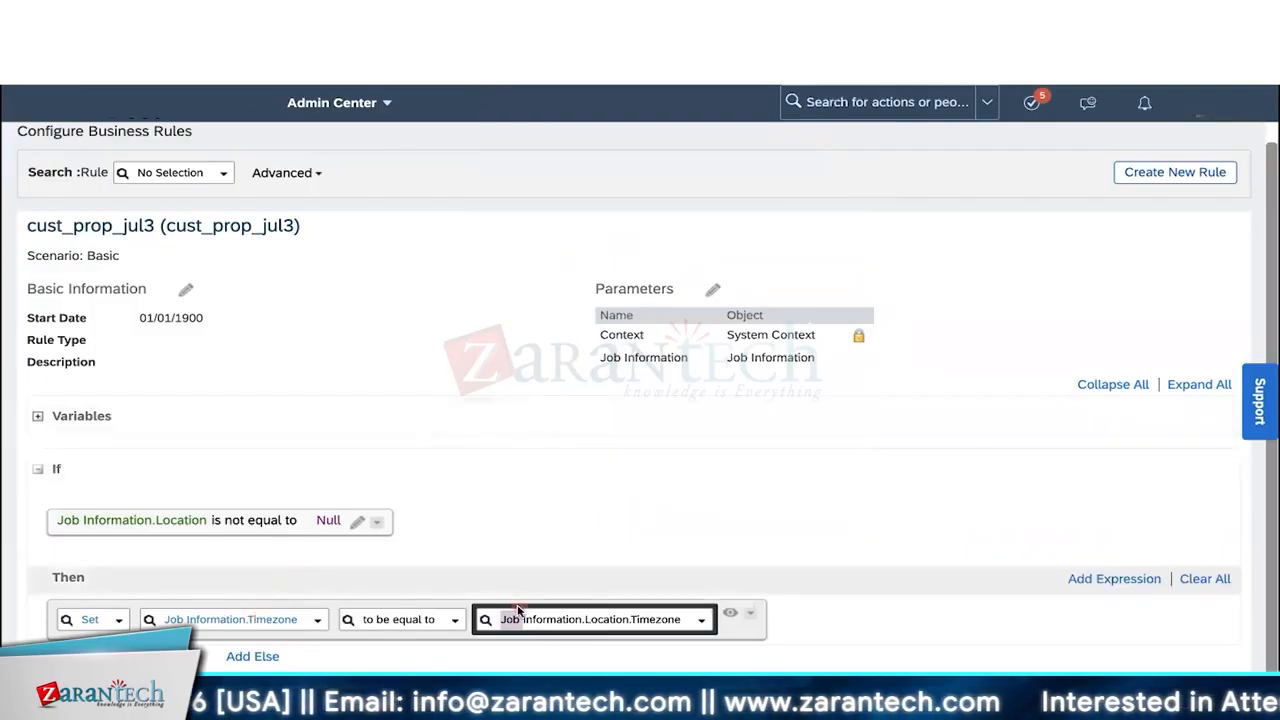
click(731, 614)
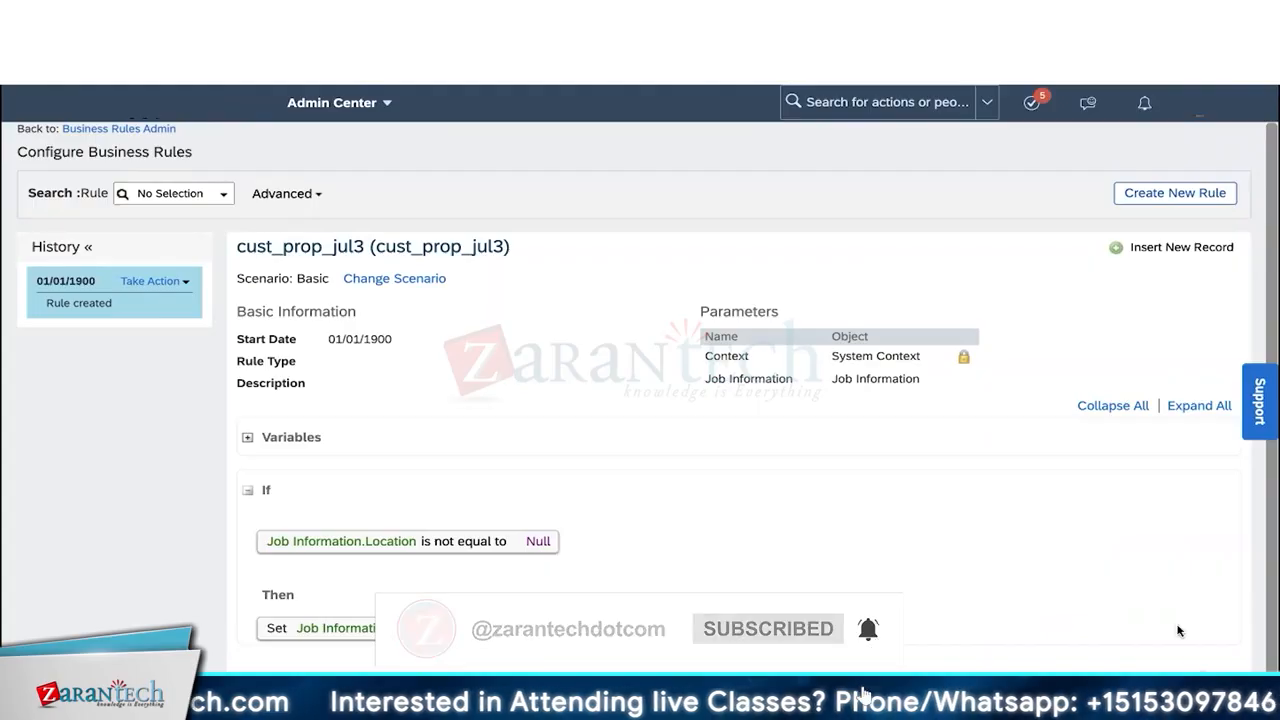
scroll(1176, 627, down, 1)
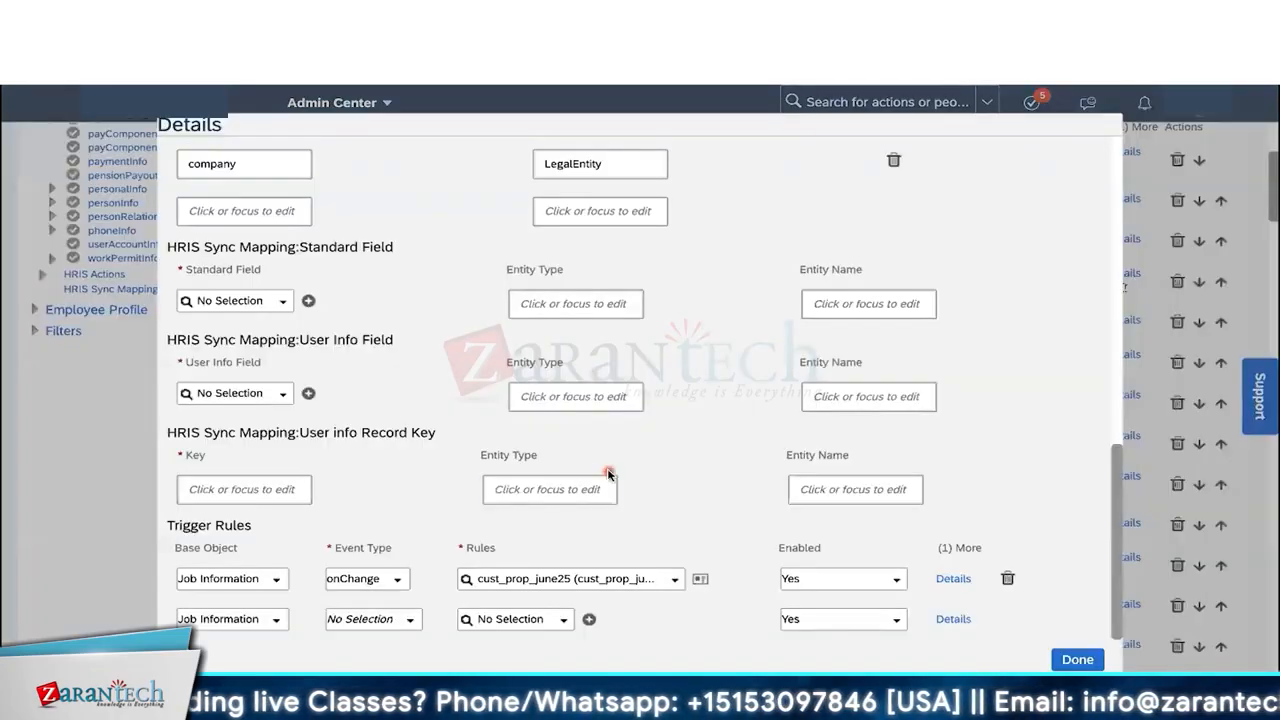
Step: Assign the rule cust_prop_jul3 to the location field's existing onChange trigger and accept the field details
click(396, 579)
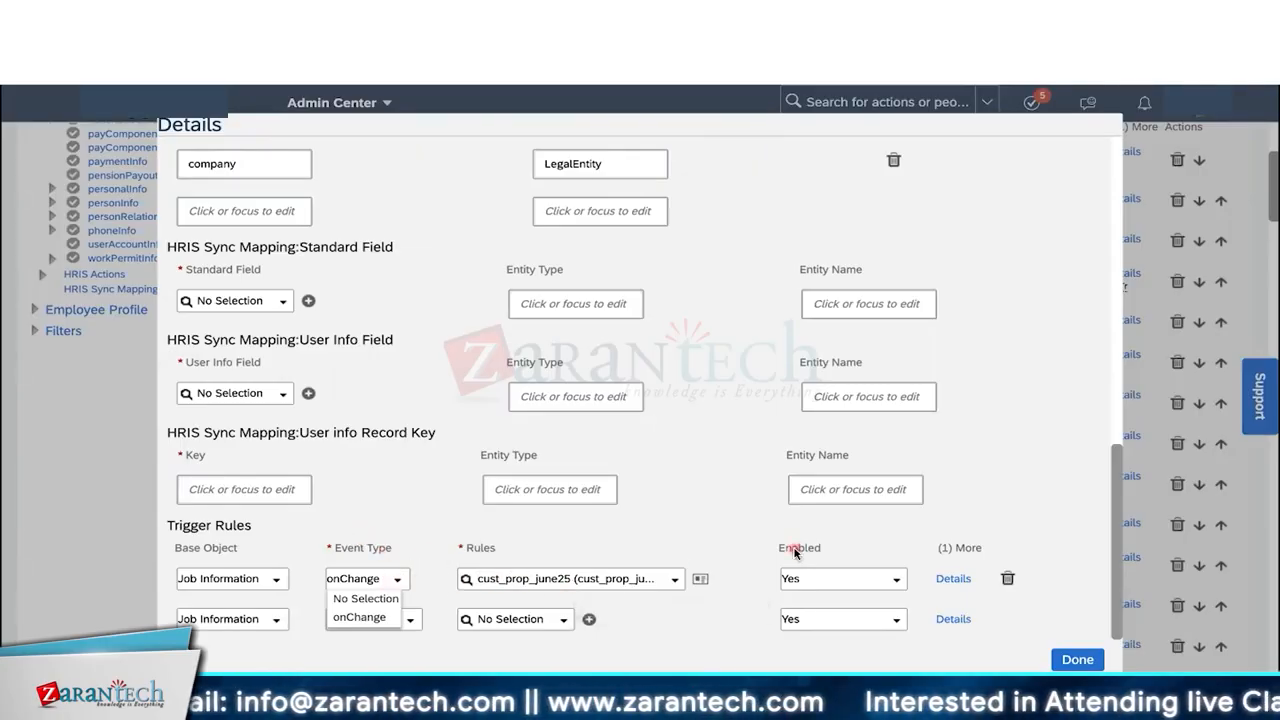
click(596, 580)
text(j)
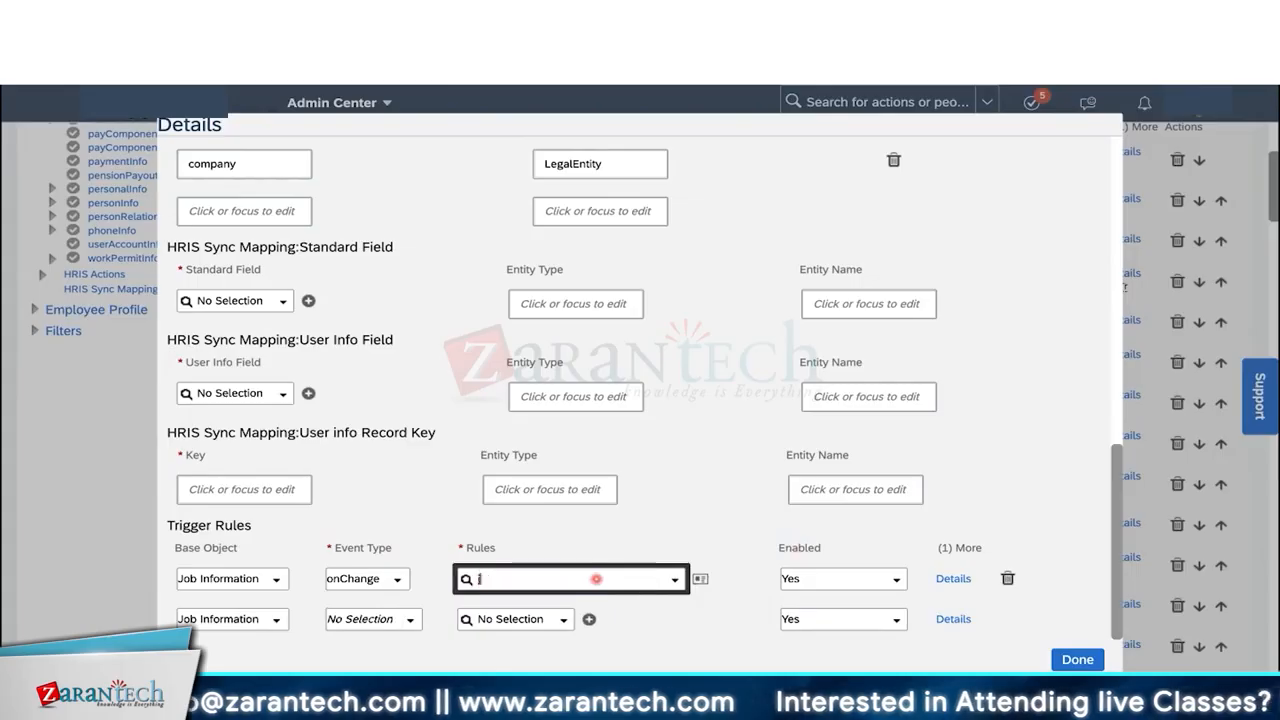
text(ul3)
key(Return)
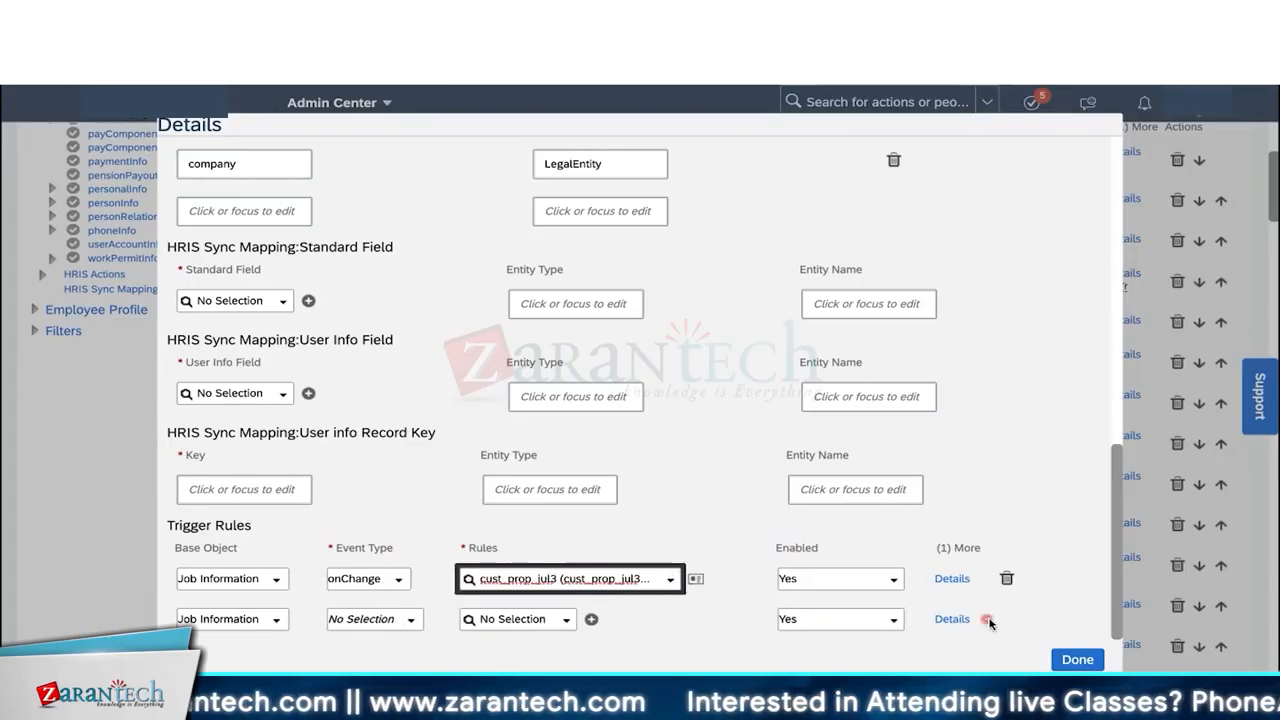
click(1076, 659)
Step: Save the jobInfo element configuration and accept the proposed automatic changes
scroll(1075, 600, down, 10)
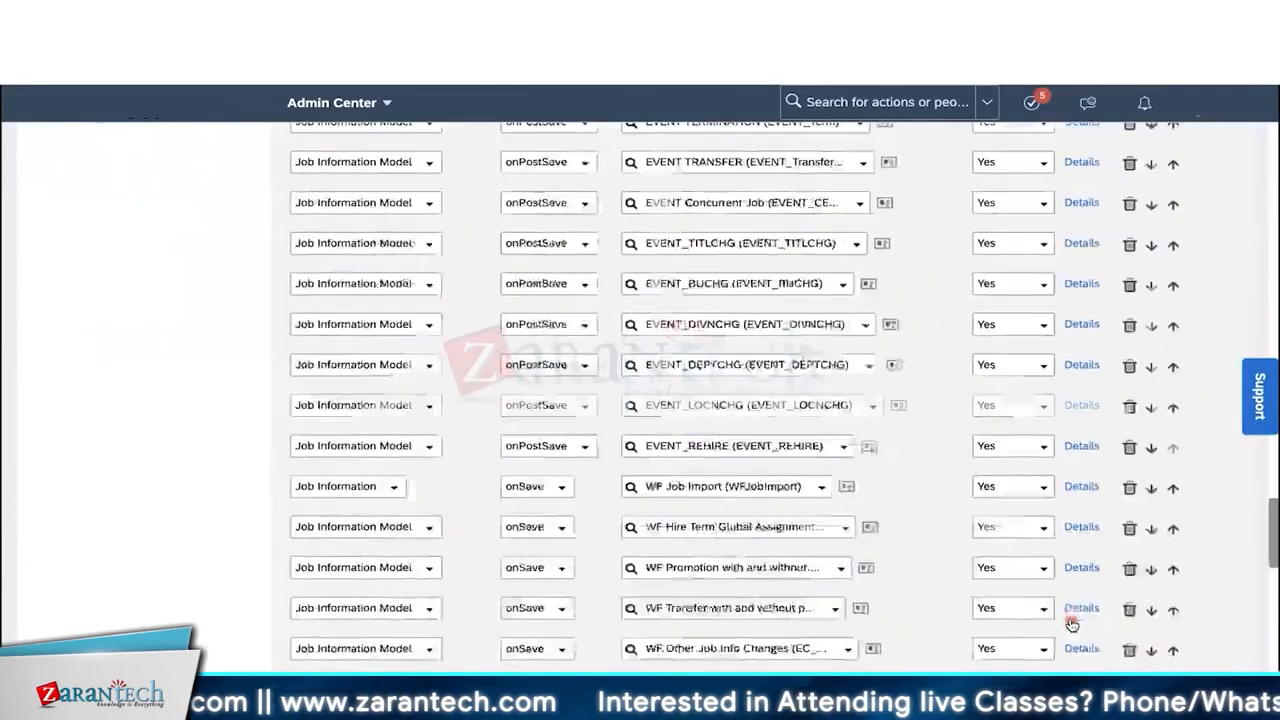
click(1225, 663)
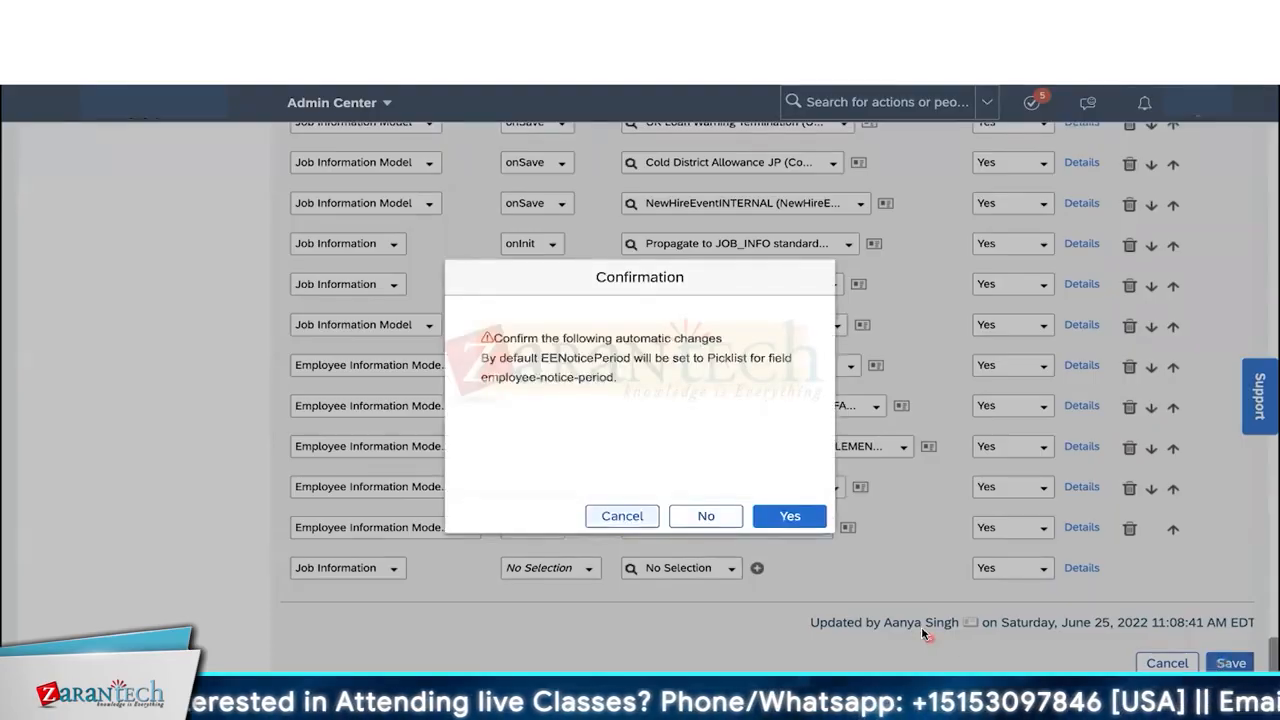
click(795, 516)
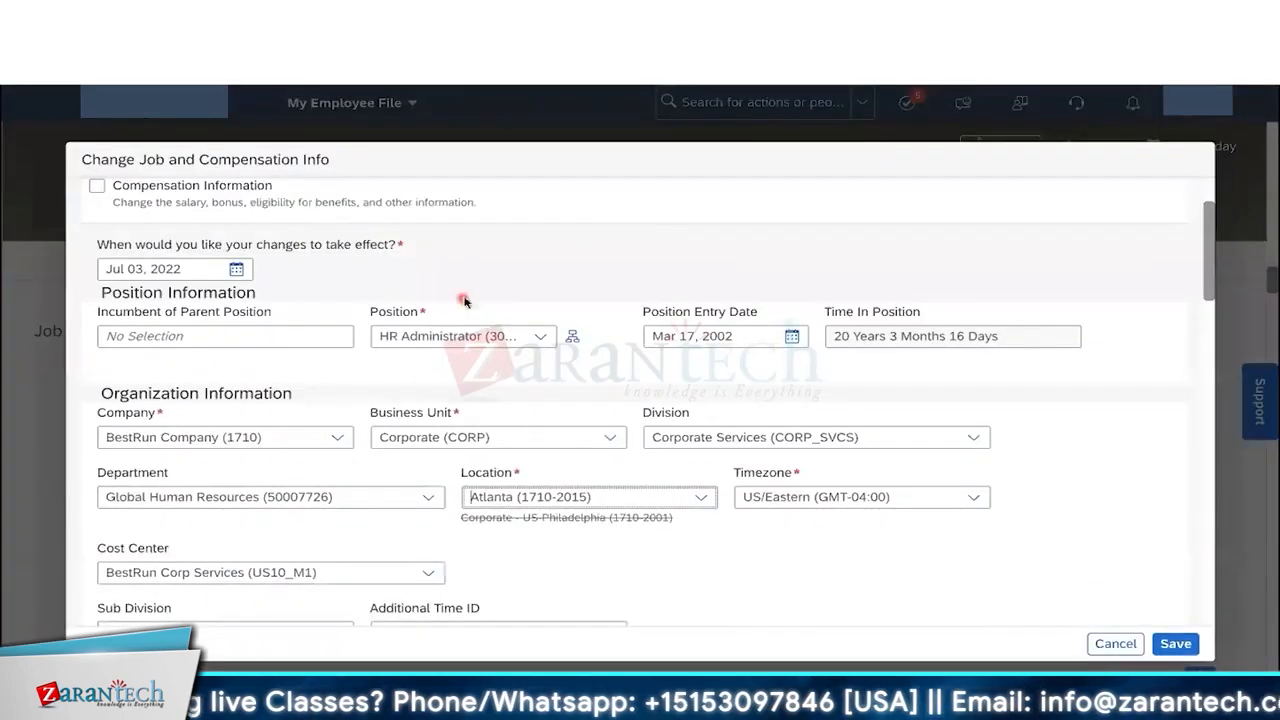
Step: Discard the open job change and start a new Job Information change for the employee effective Jul 03, 2022
click(1118, 644)
click(703, 441)
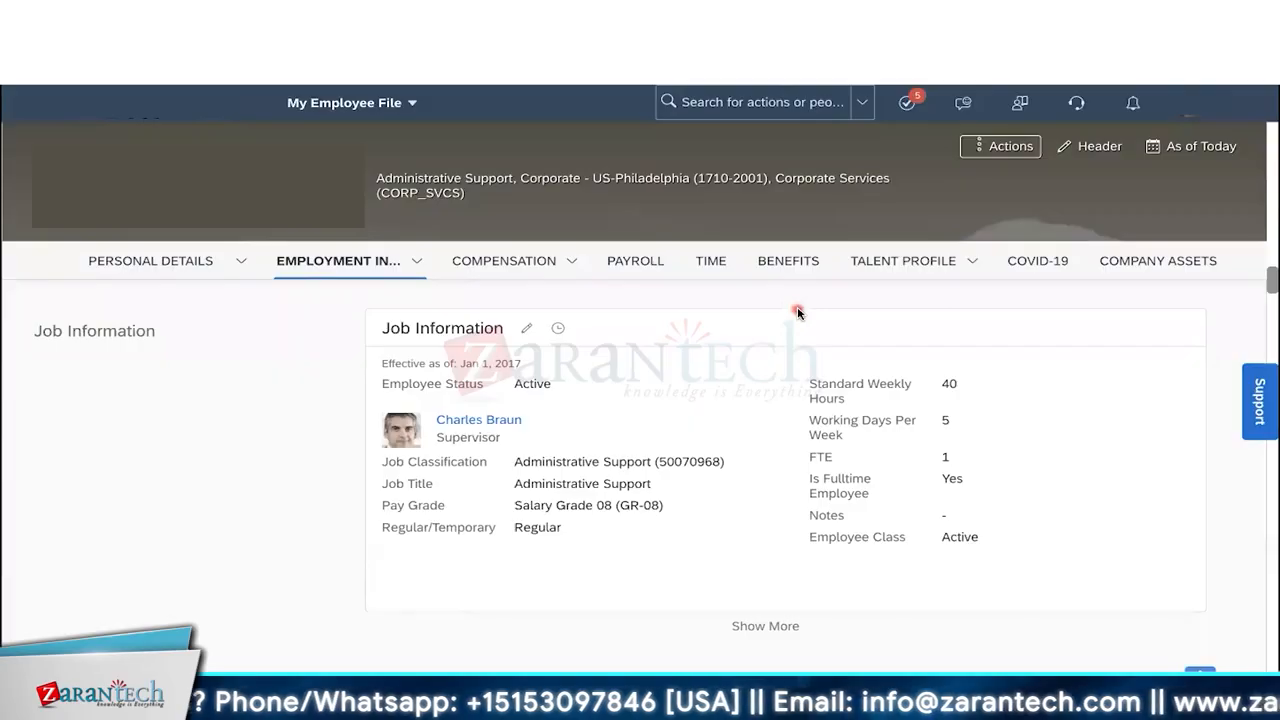
click(1013, 146)
click(1014, 209)
click(235, 219)
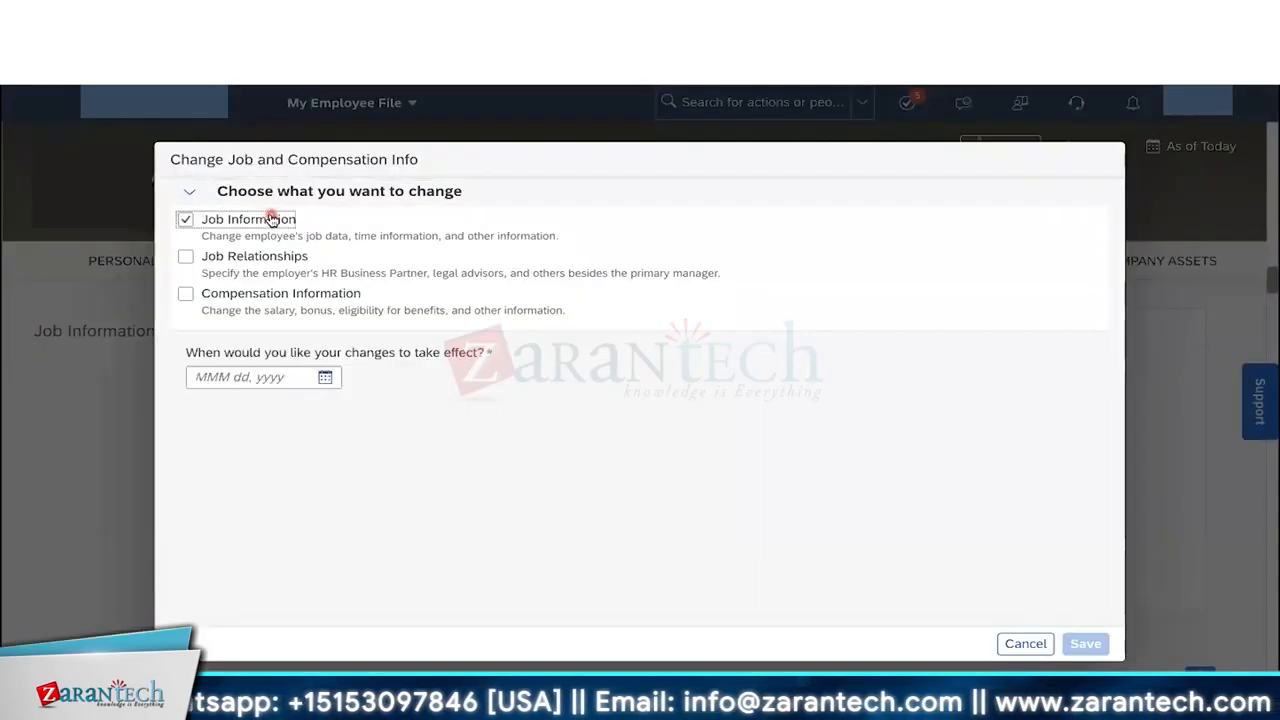
click(325, 377)
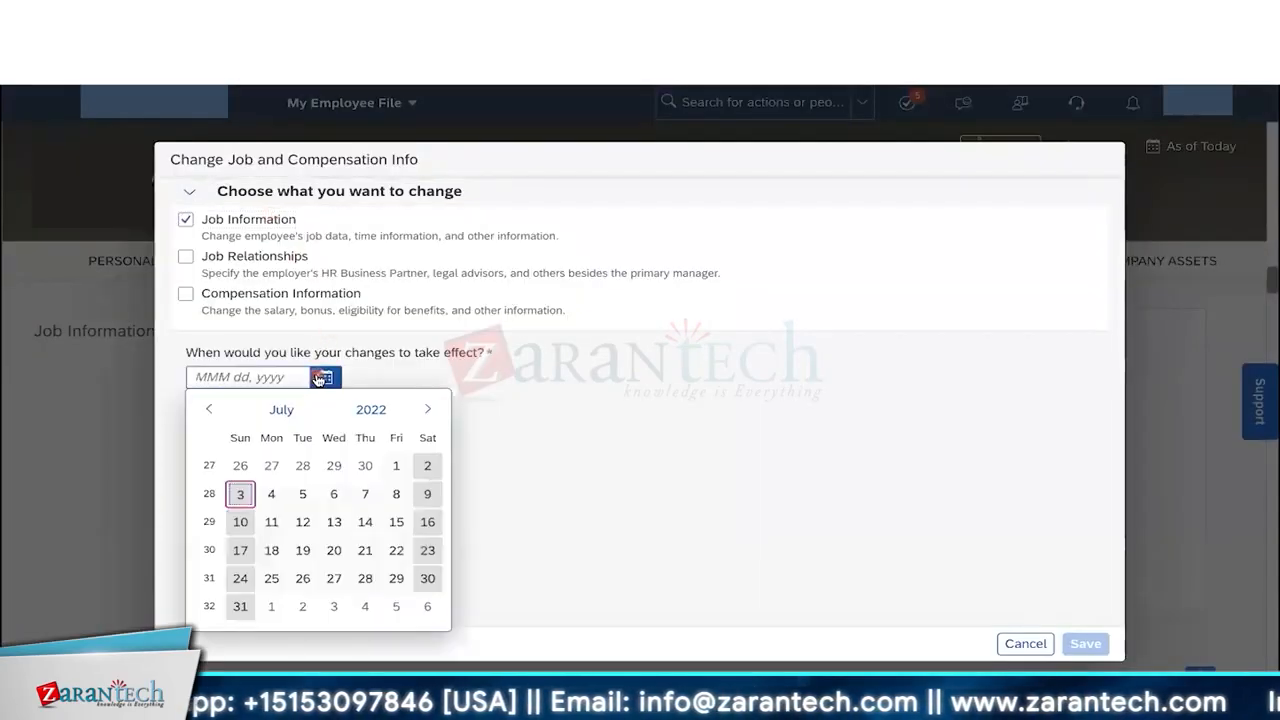
click(240, 494)
Step: Change the employee's location to Chicago (1710-2011) in the Organization Information section to test the timezone rule
scroll(609, 455, down, 3)
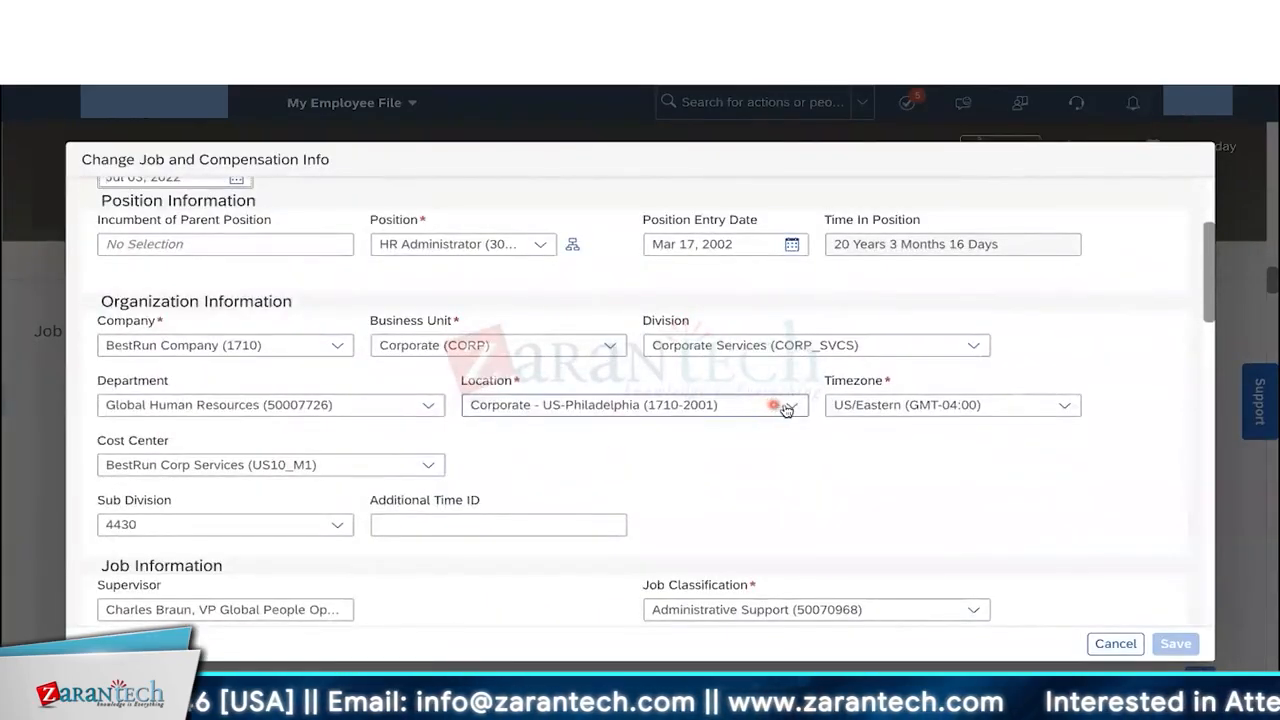
click(786, 405)
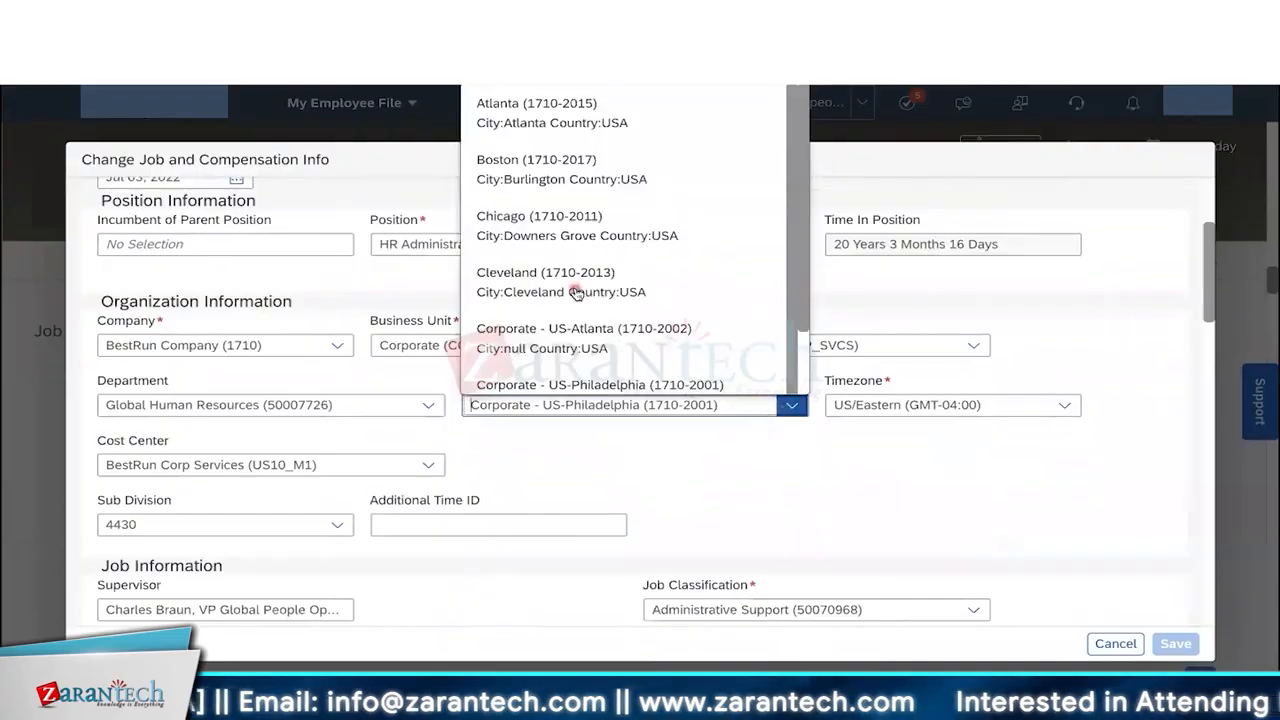
click(519, 216)
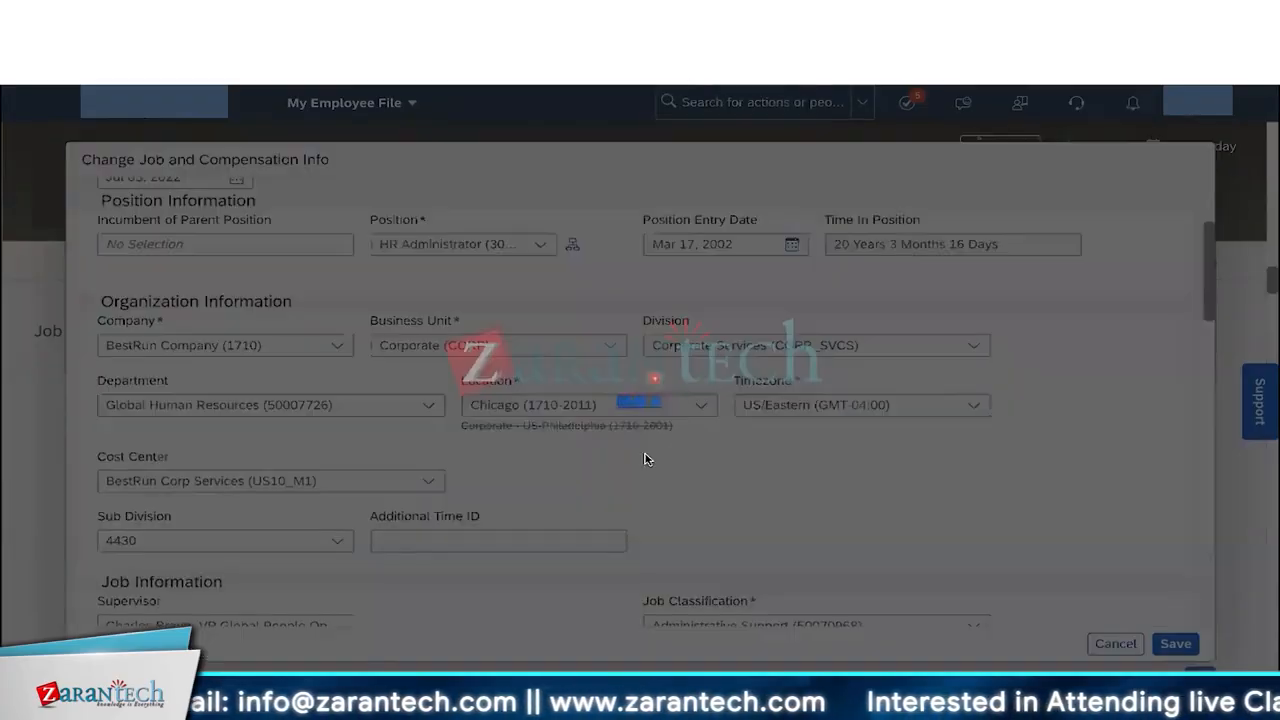
scroll(757, 427, down, 1)
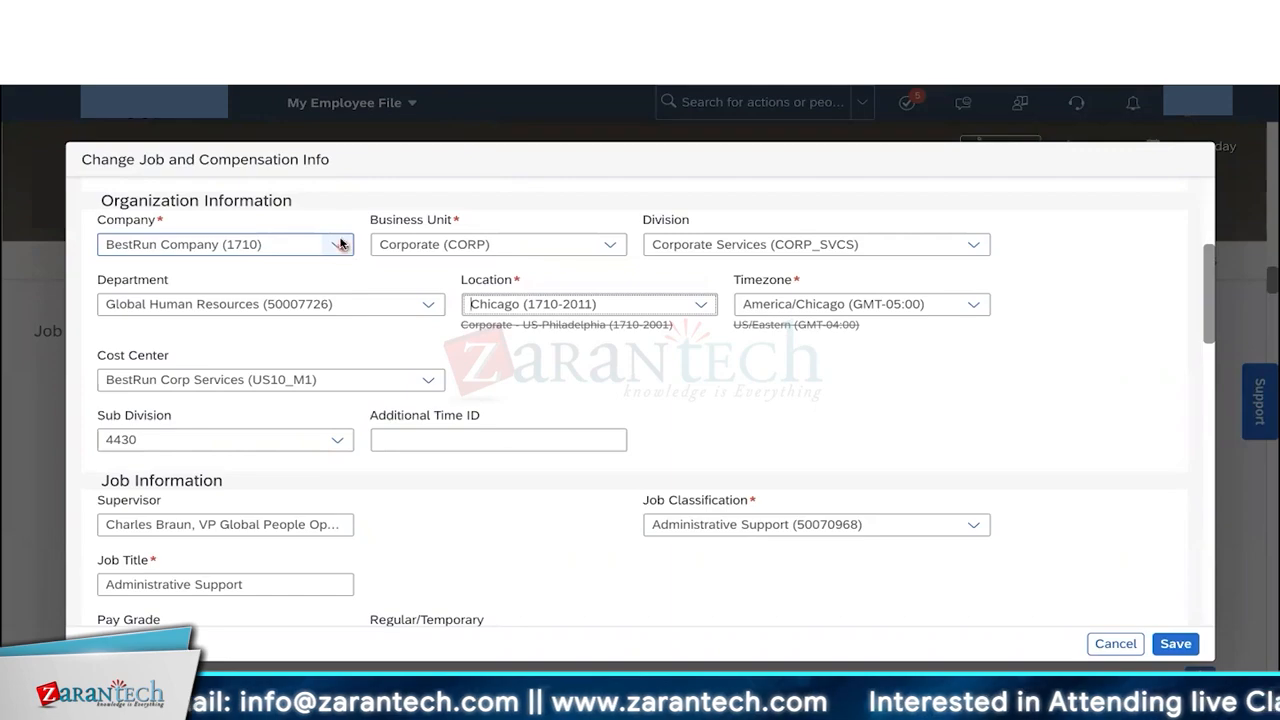
Step: Examine the business unit options and the other position, organization and job fields in the job change form
click(607, 245)
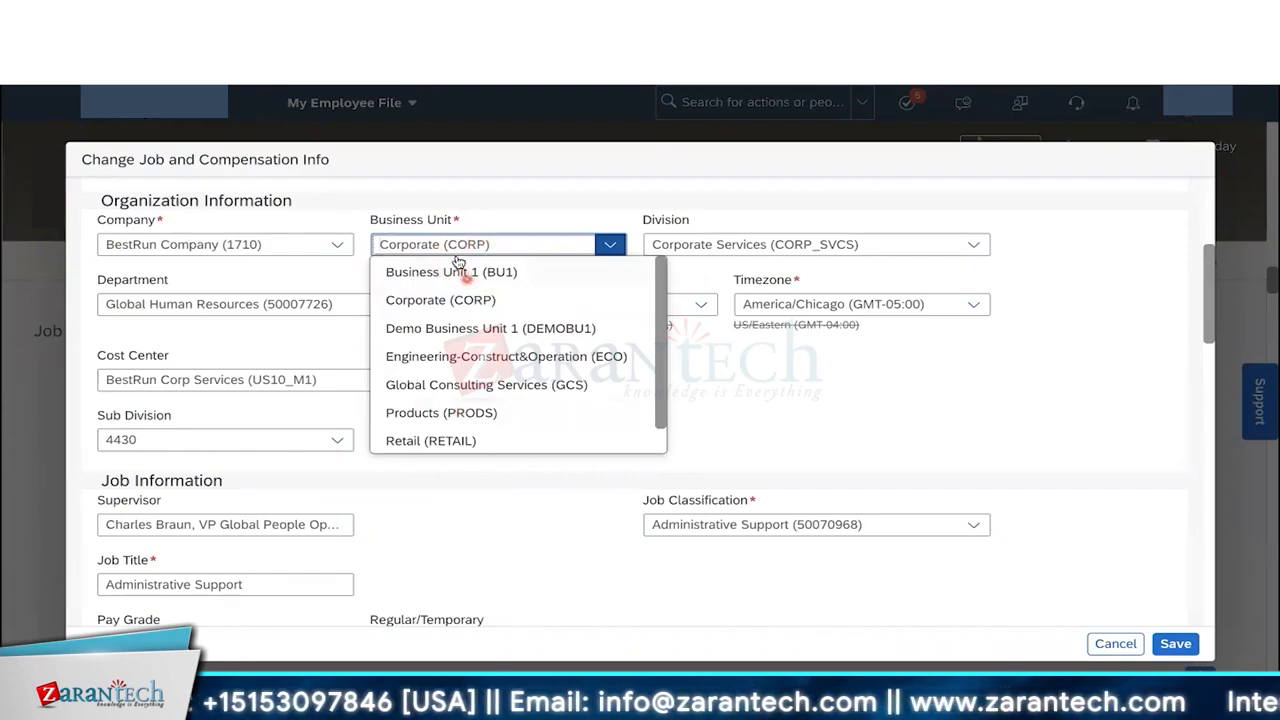
click(725, 432)
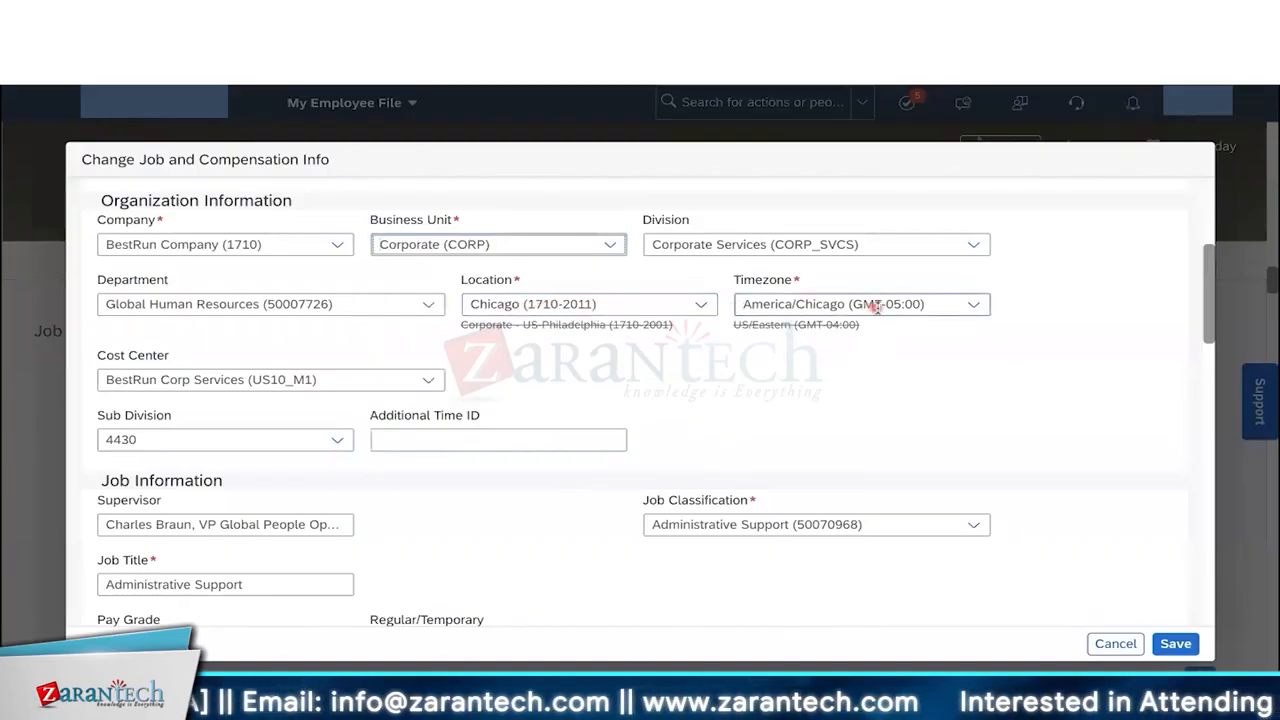
click(610, 246)
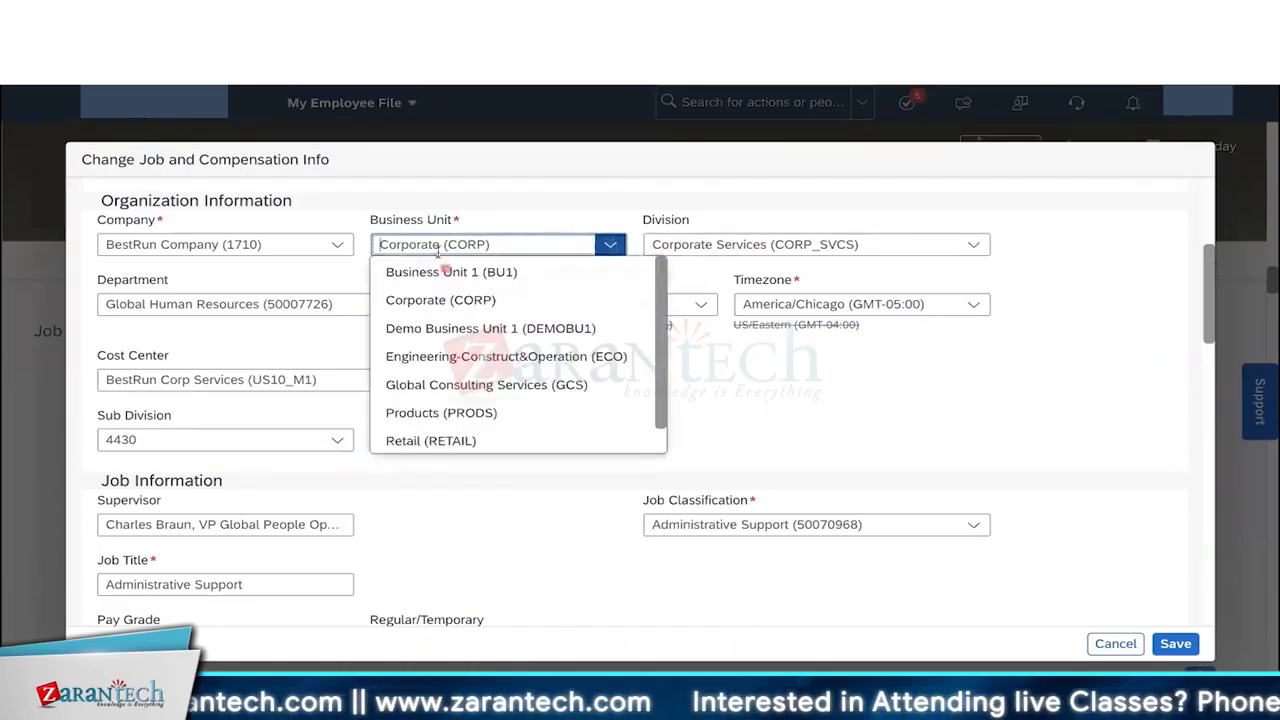
click(768, 428)
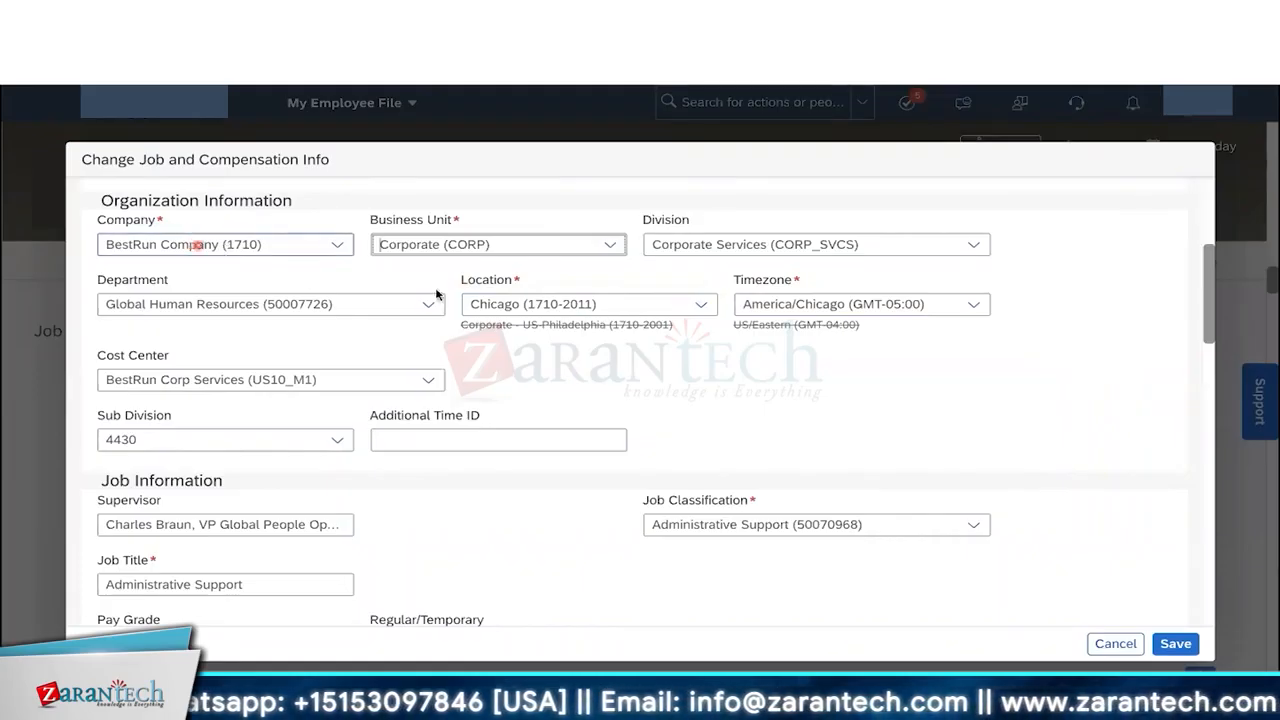
scroll(437, 250, up, 2)
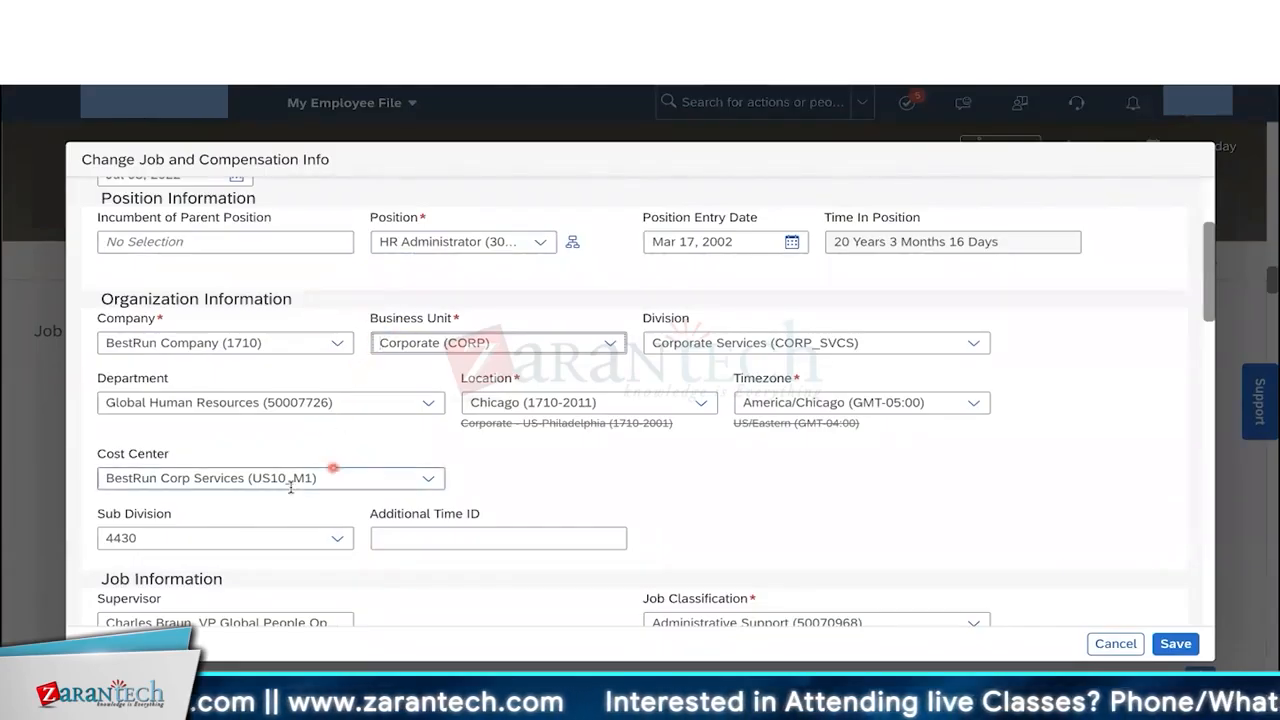
scroll(243, 577, down, 1)
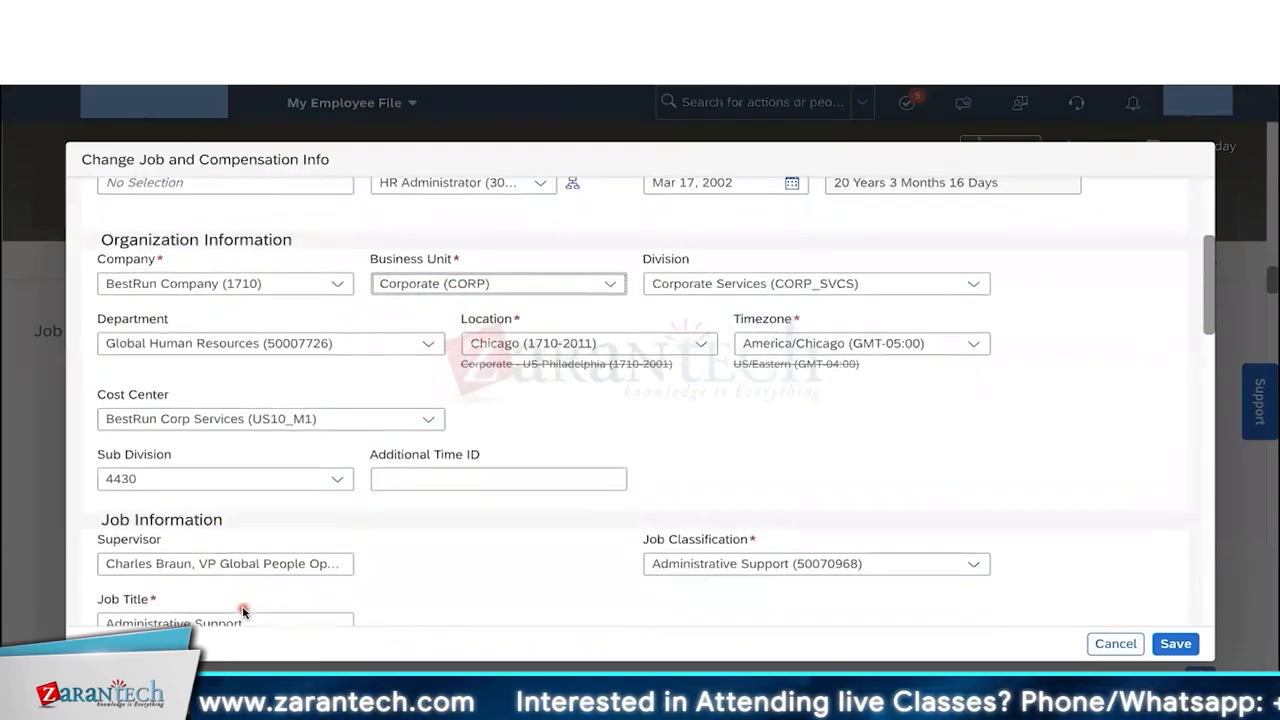
scroll(357, 505, up, 1)
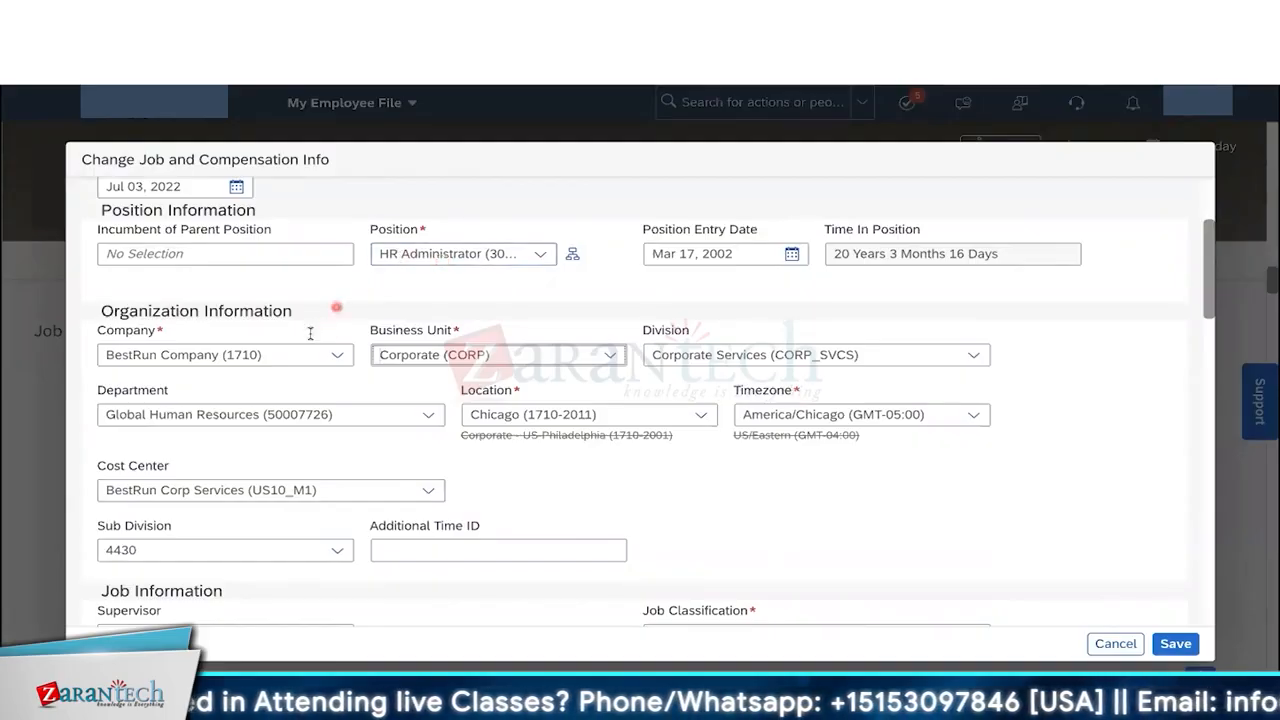
scroll(551, 434, down, 1)
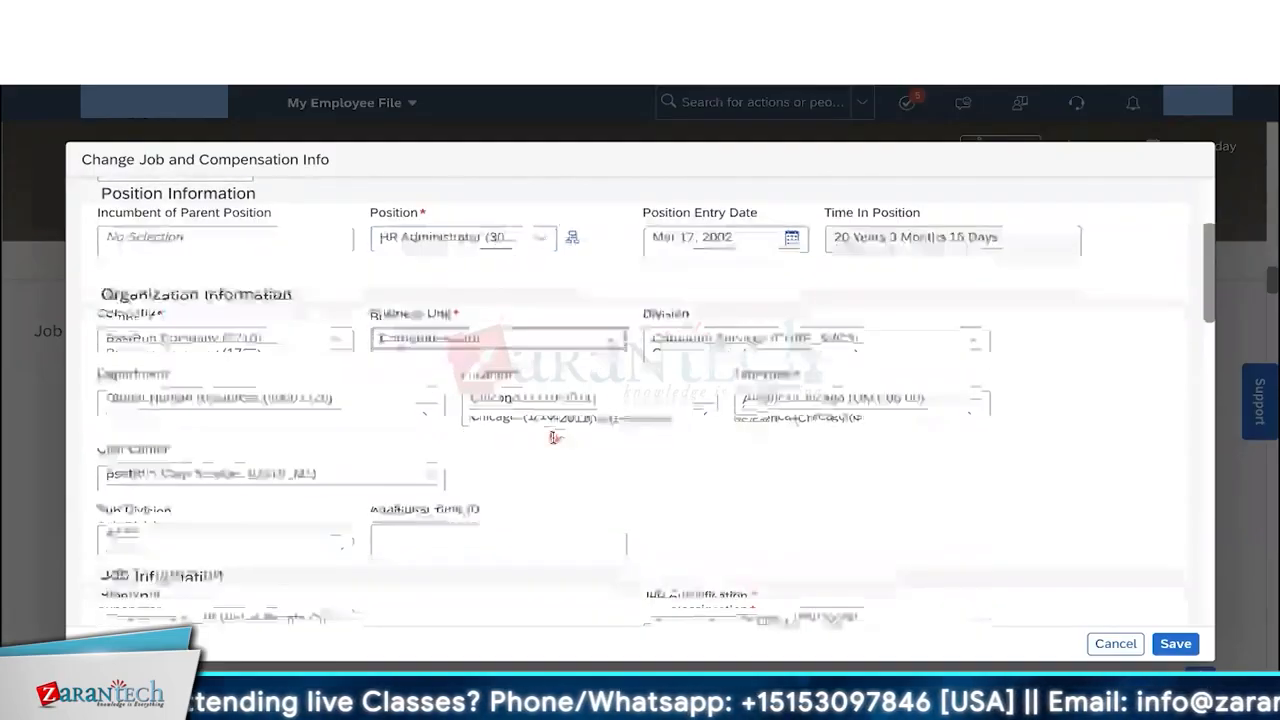
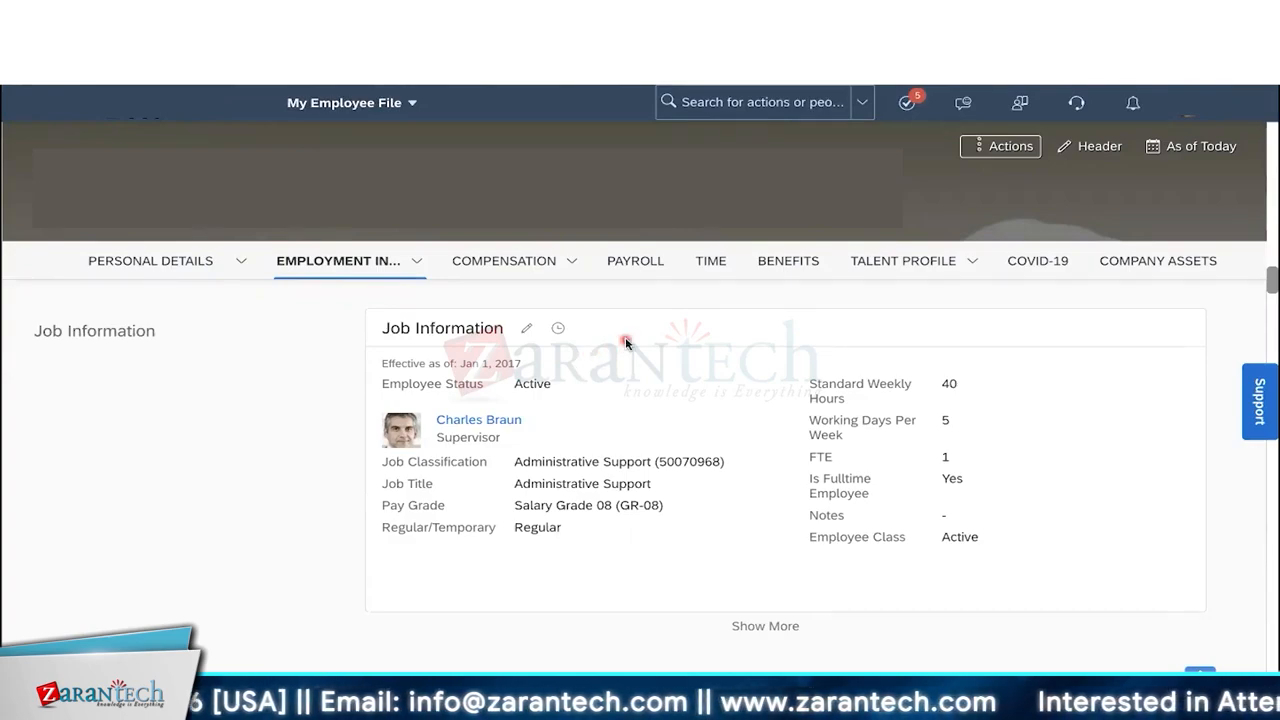
Step: Find and open the Add New Employee form, and view the available salutation options
click(712, 106)
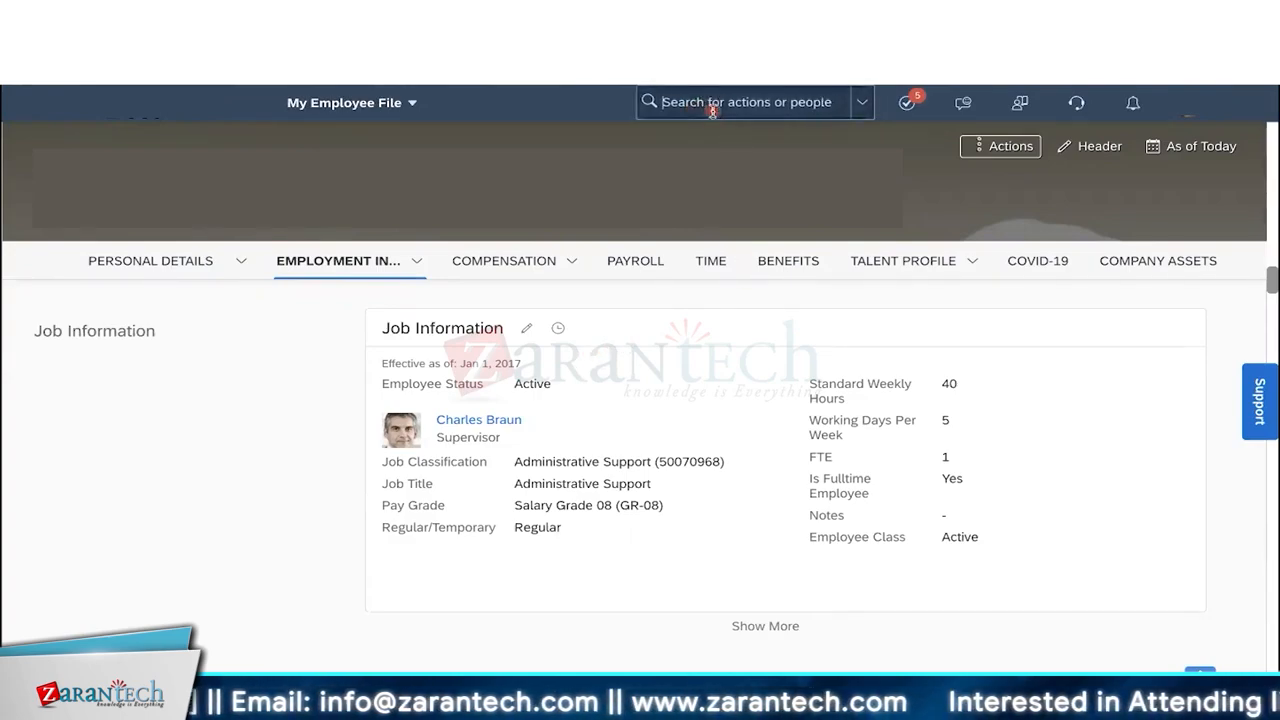
text(add )
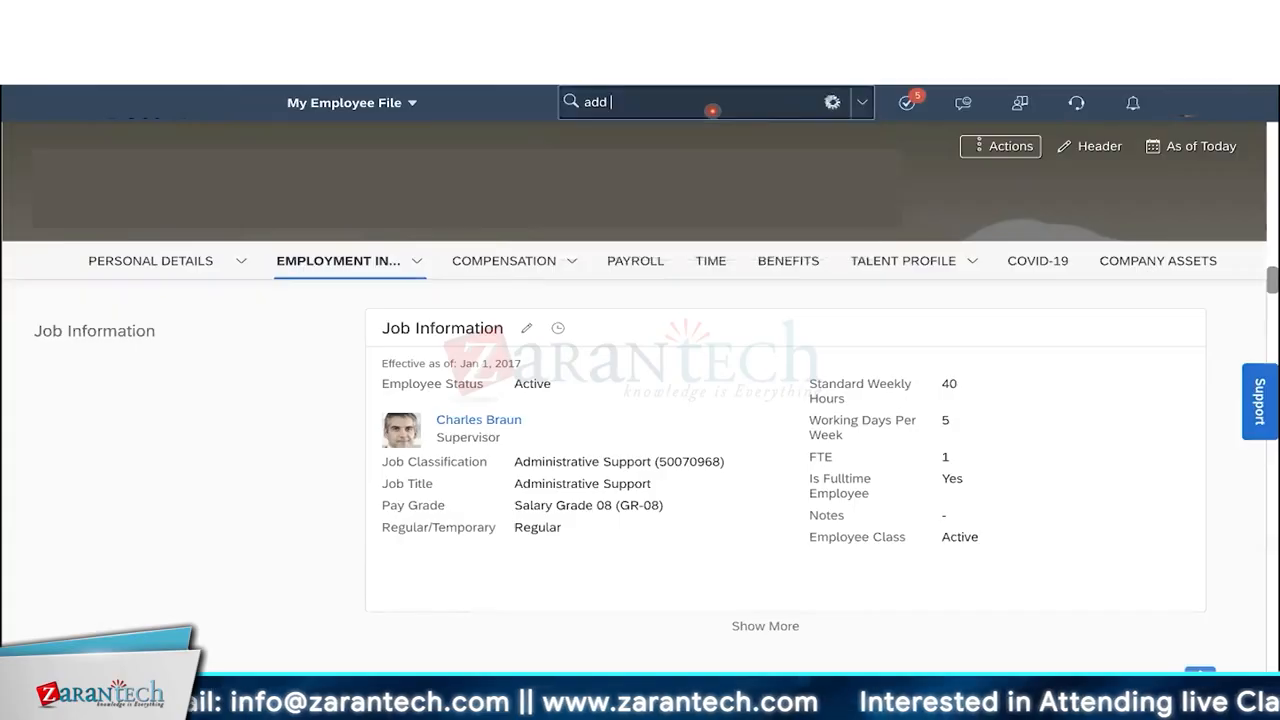
text(new)
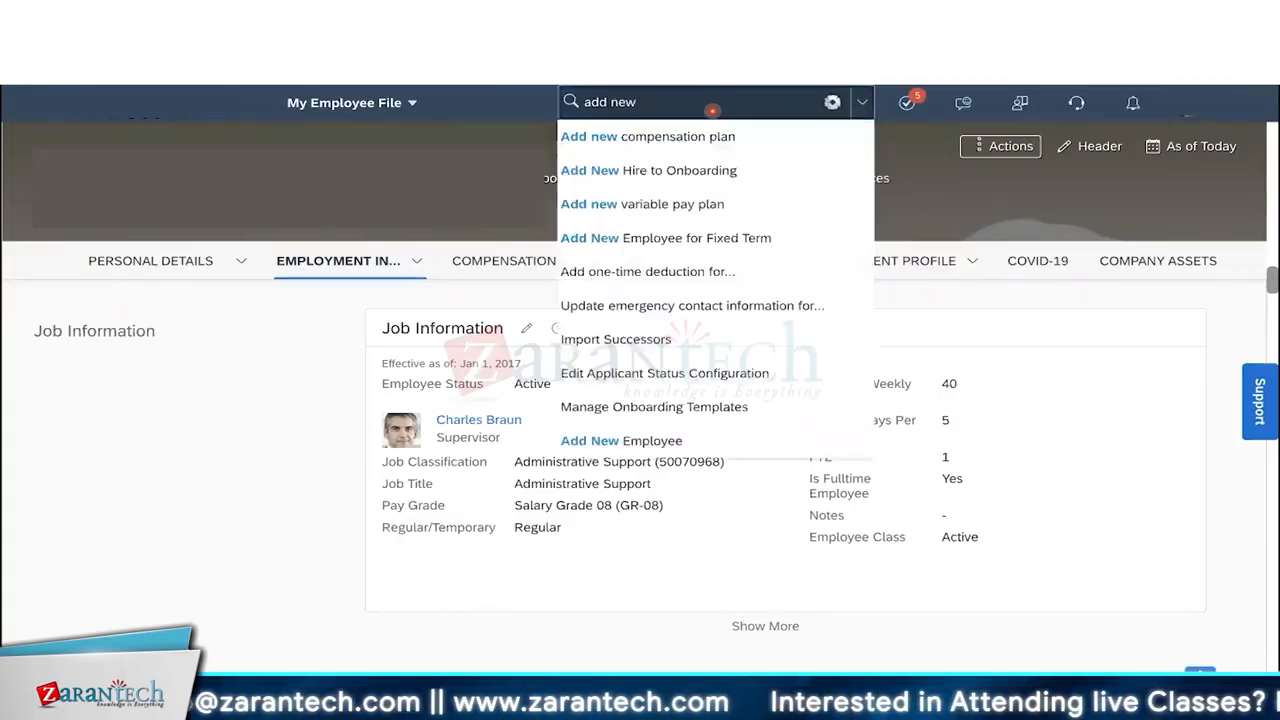
click(684, 441)
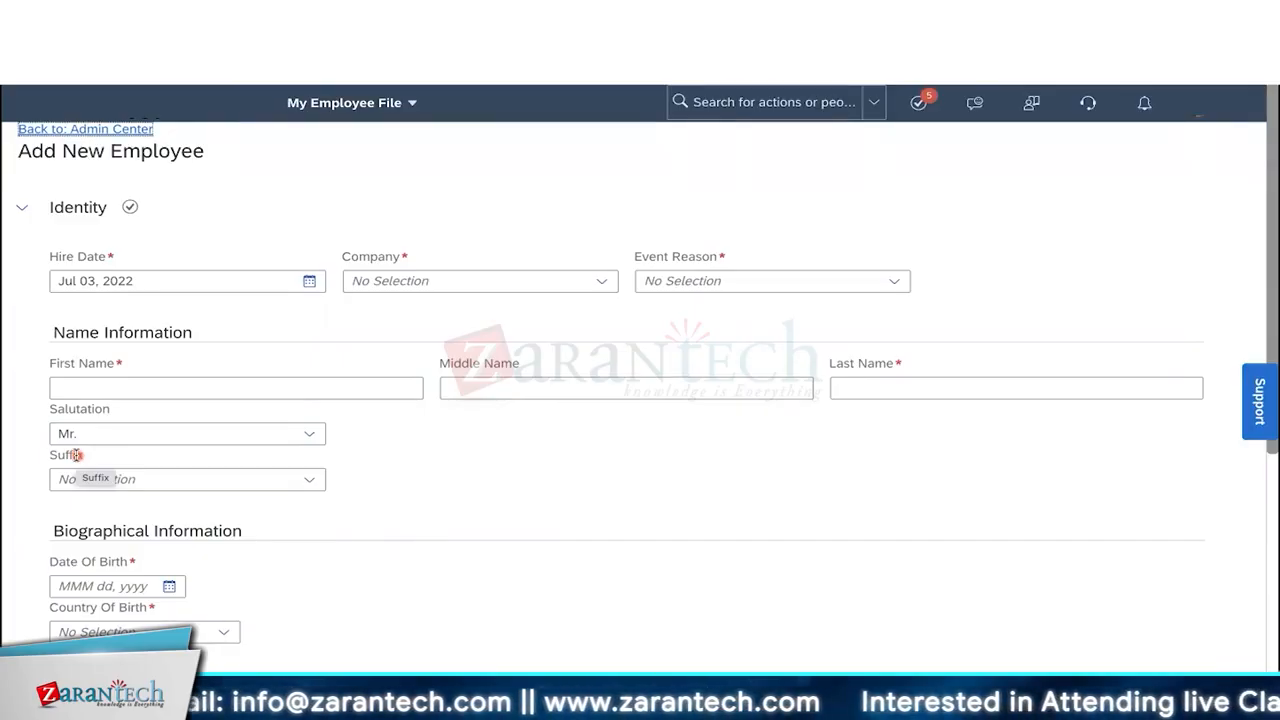
click(310, 435)
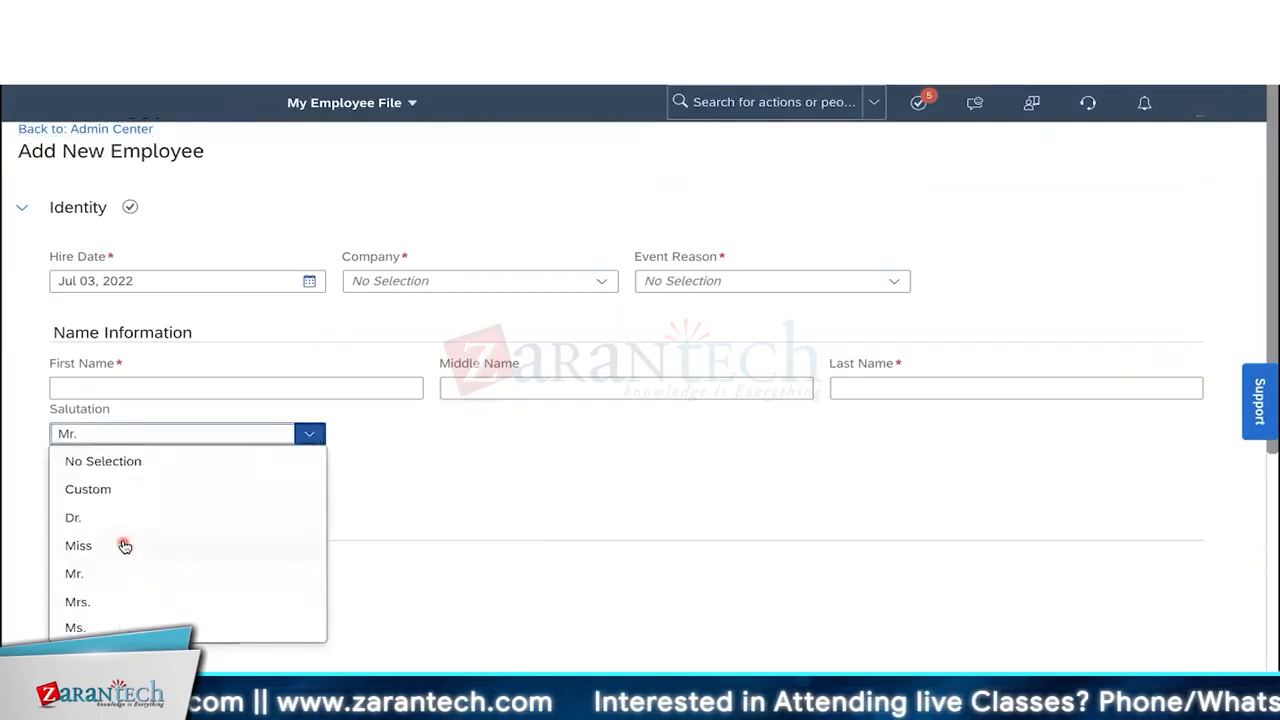
click(352, 450)
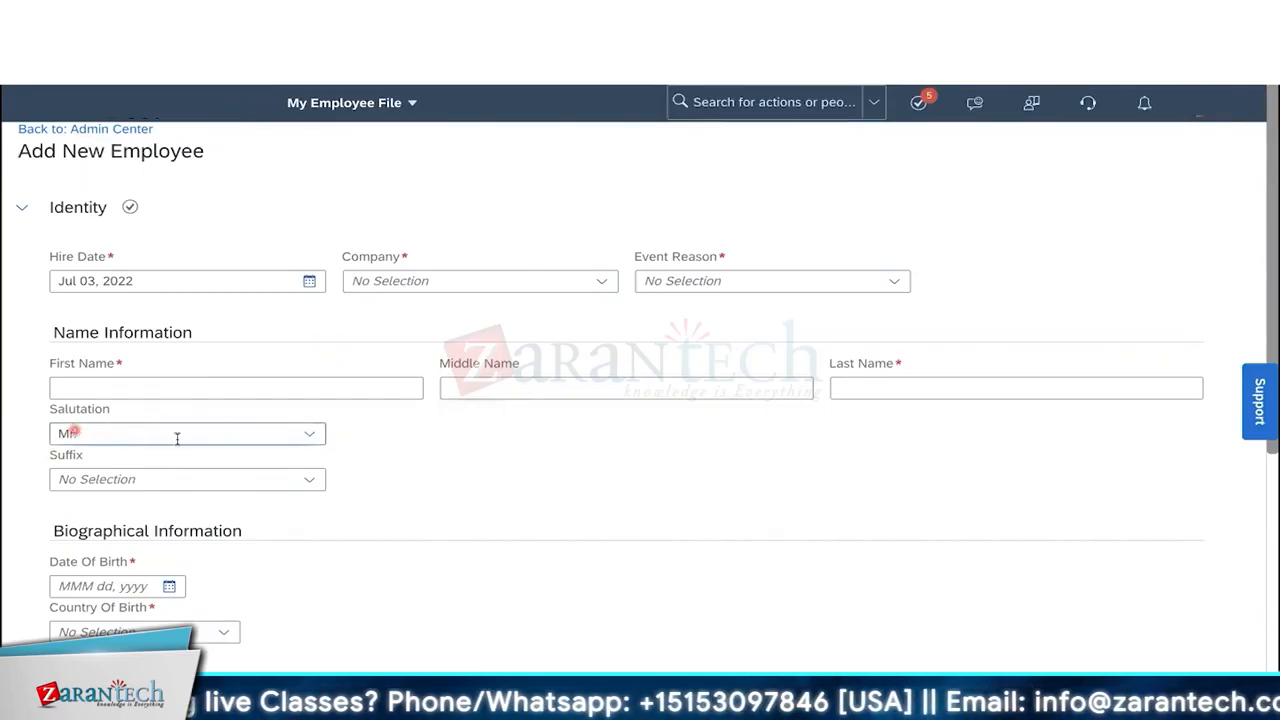
Step: Choose a date of birth in the new employee's Biographical Information section
scroll(223, 440, down, 3)
scroll(223, 443, down, 1)
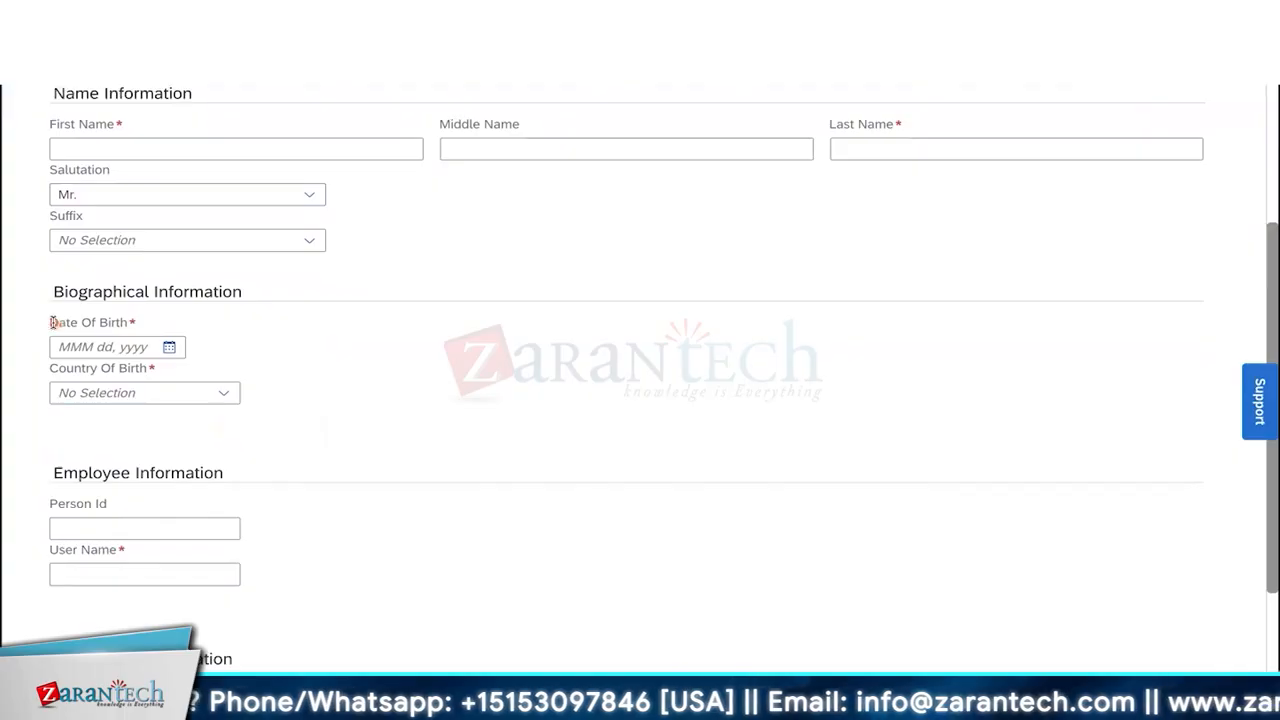
drag(52, 323, 140, 328)
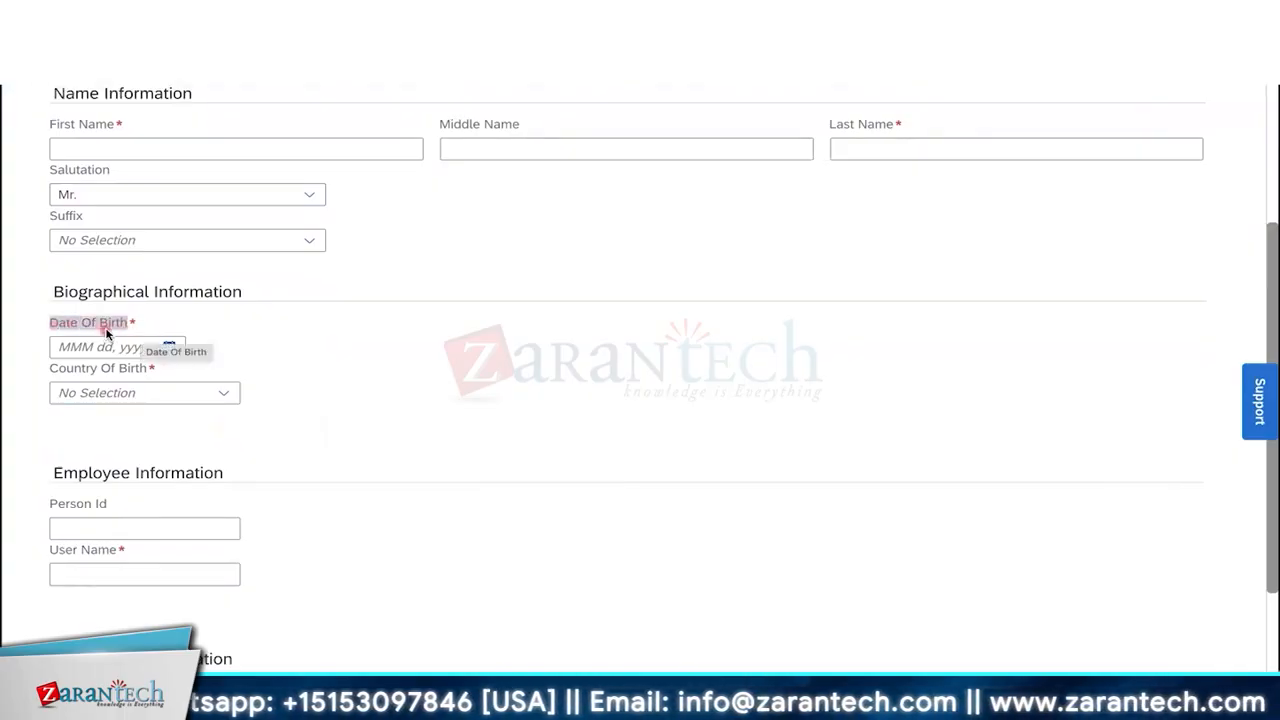
click(176, 349)
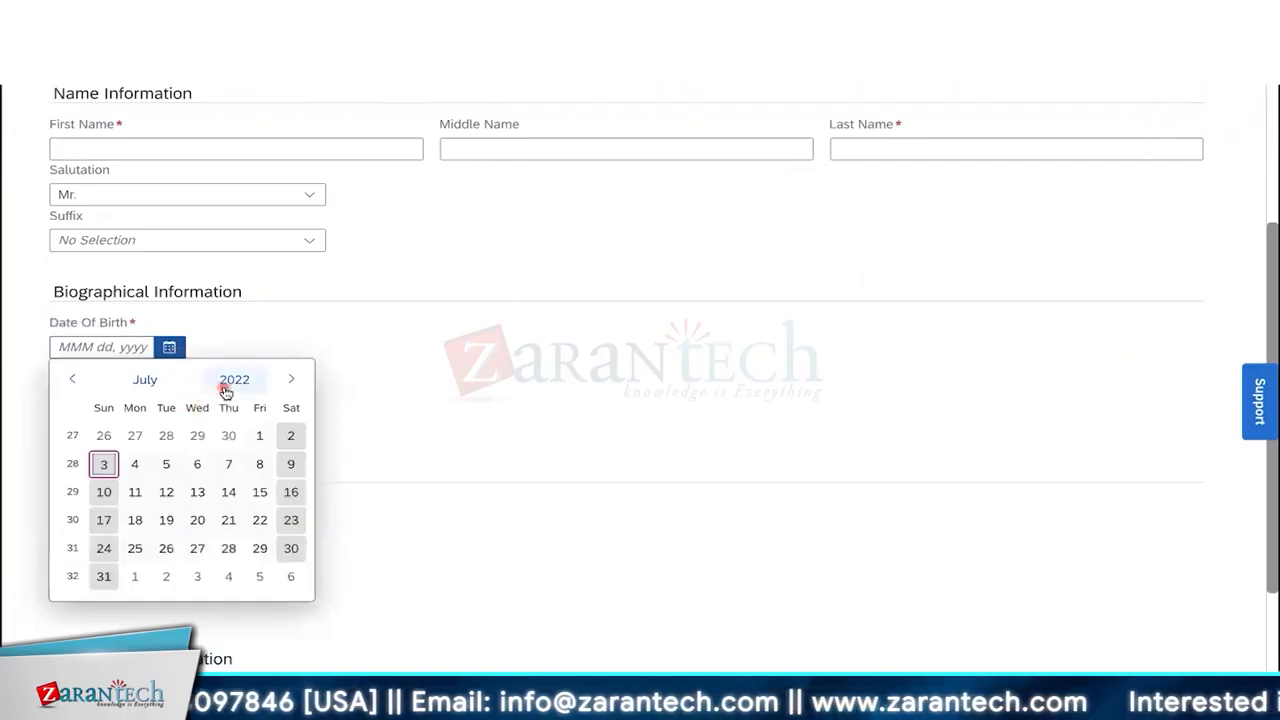
click(226, 390)
click(89, 437)
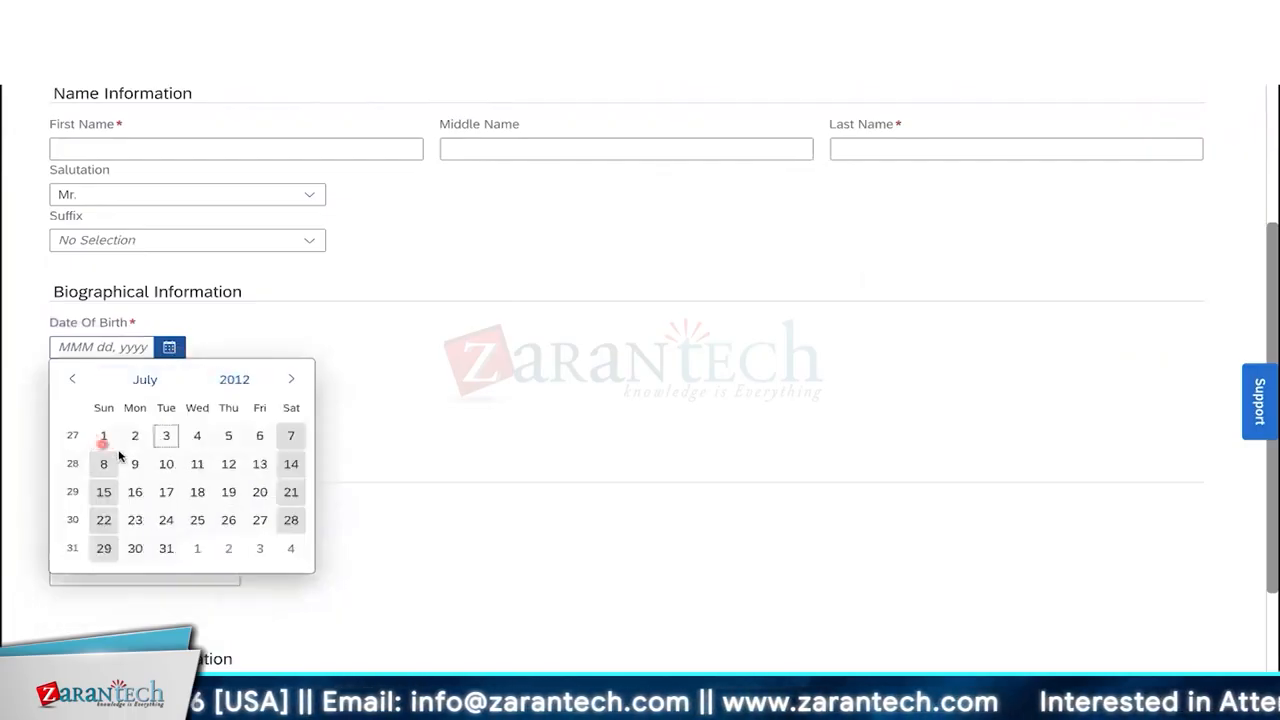
click(166, 463)
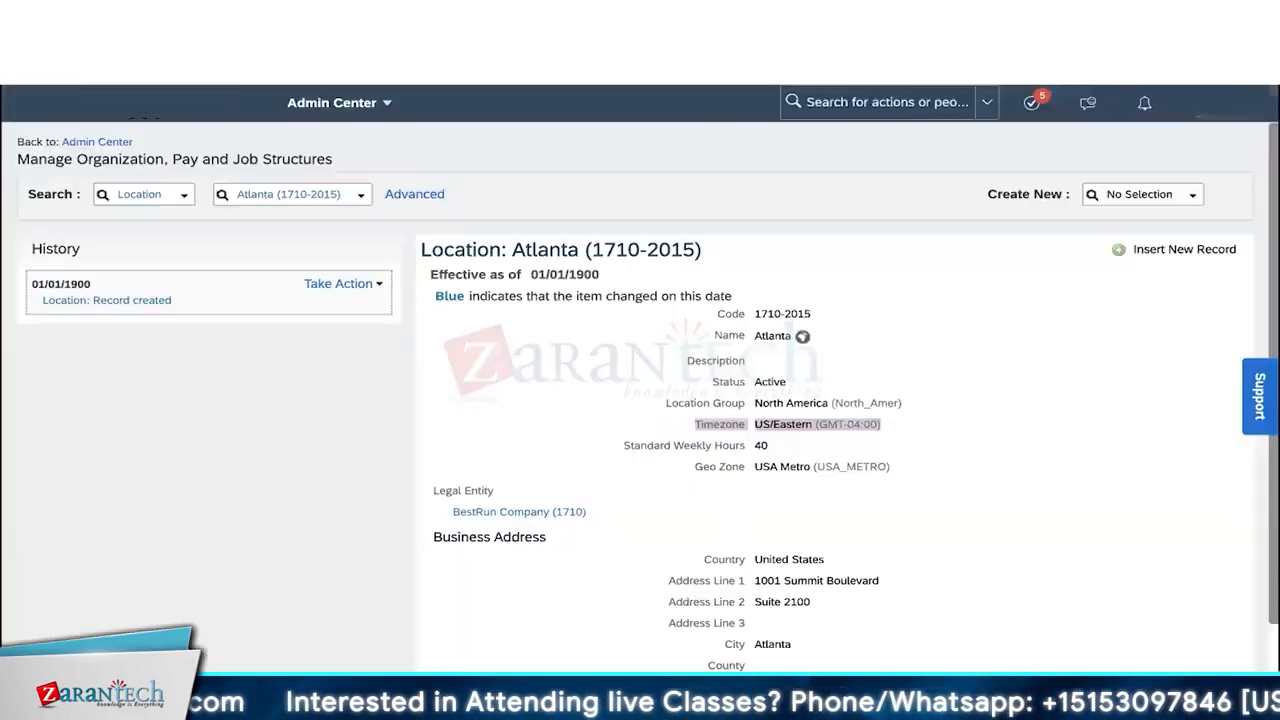
Step: Find and open the Manage Data page
click(825, 98)
text(m)
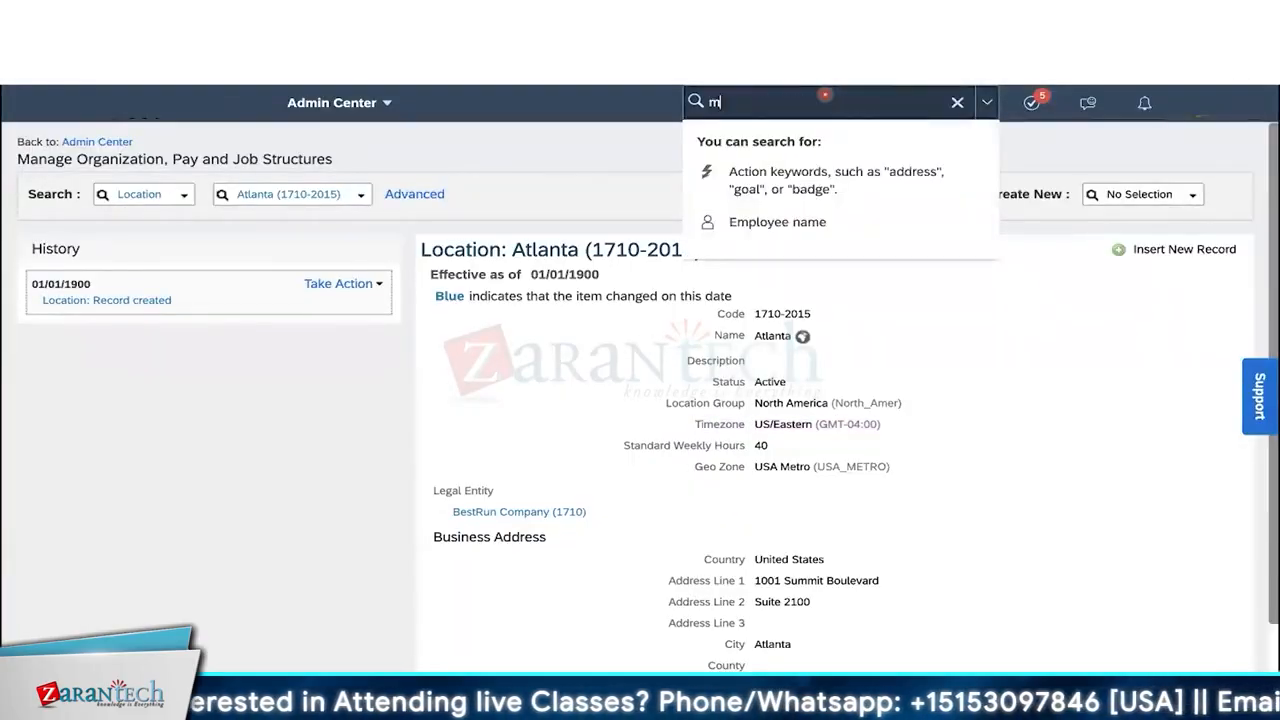
text(anage da)
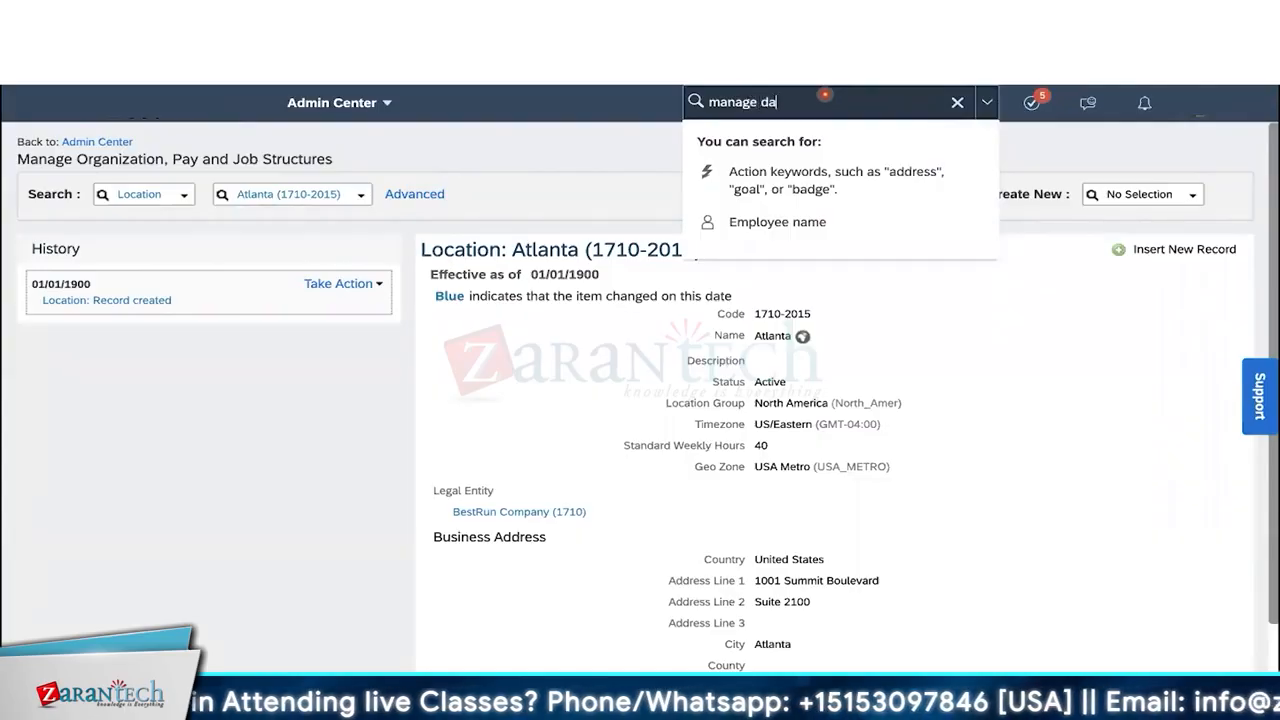
click(823, 229)
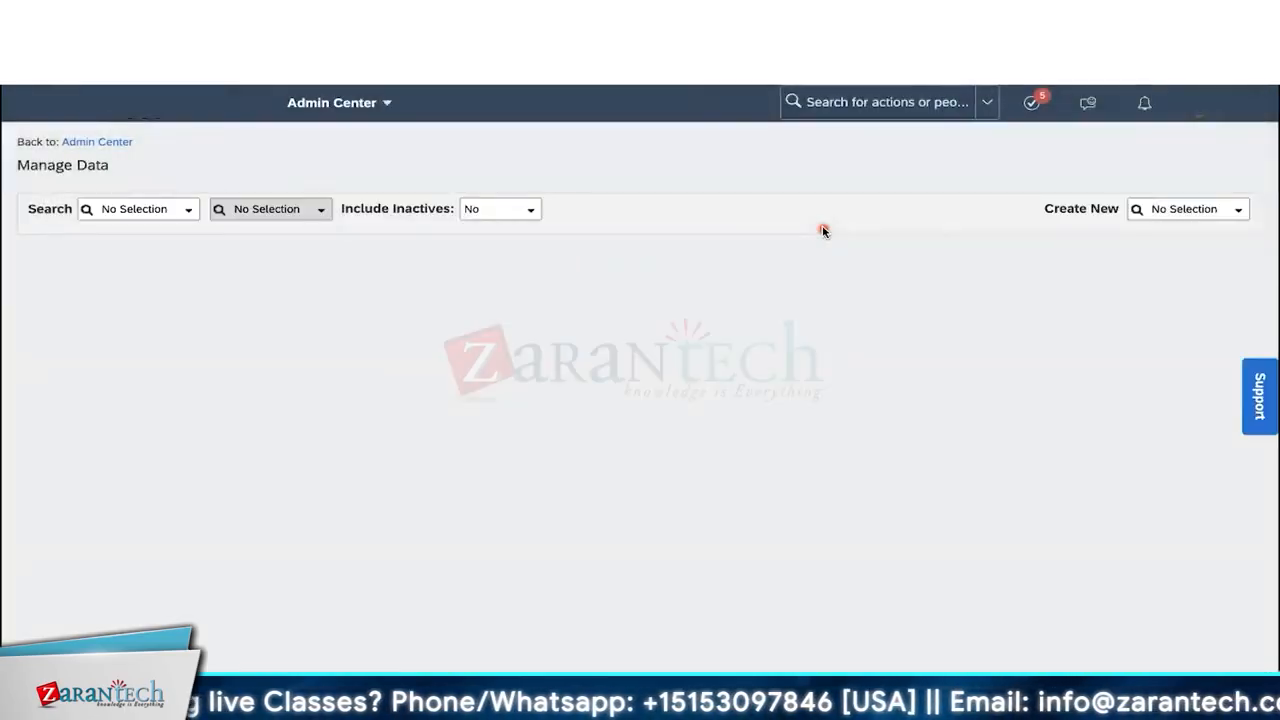
Step: Search the Message Definition records and open the INDIA_MATERNITY definition
click(146, 211)
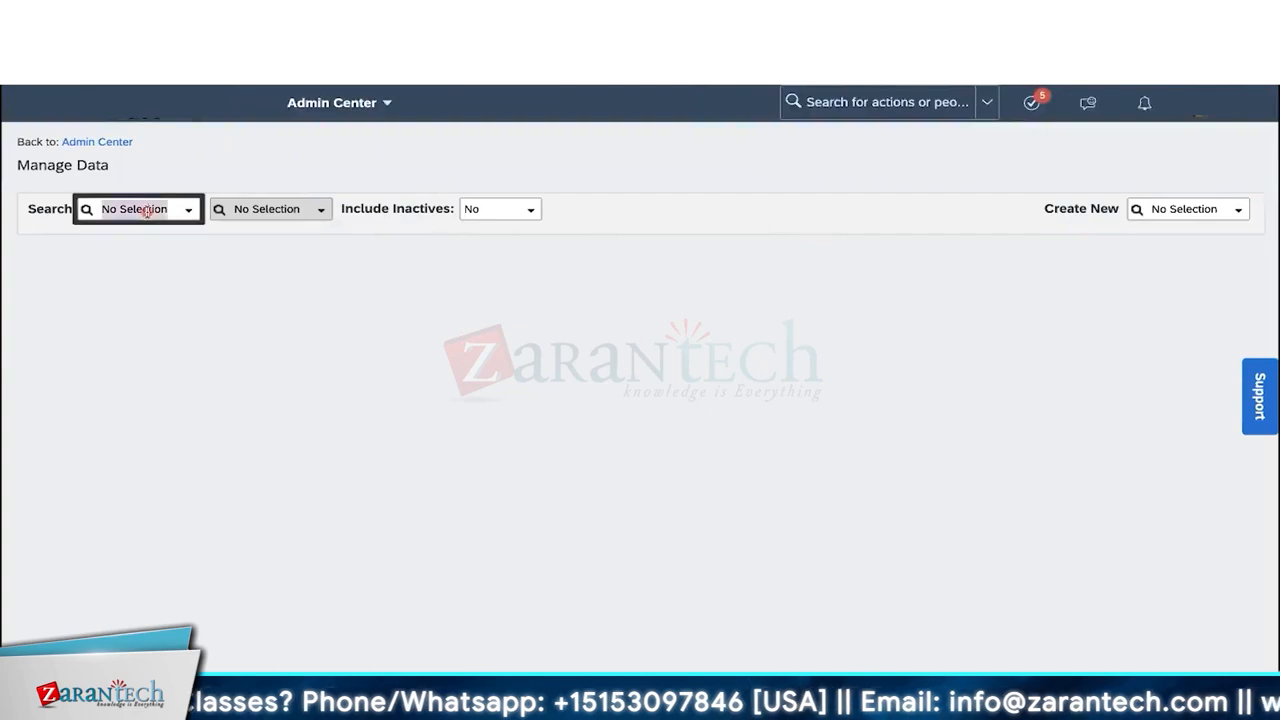
text(mess)
text(age)
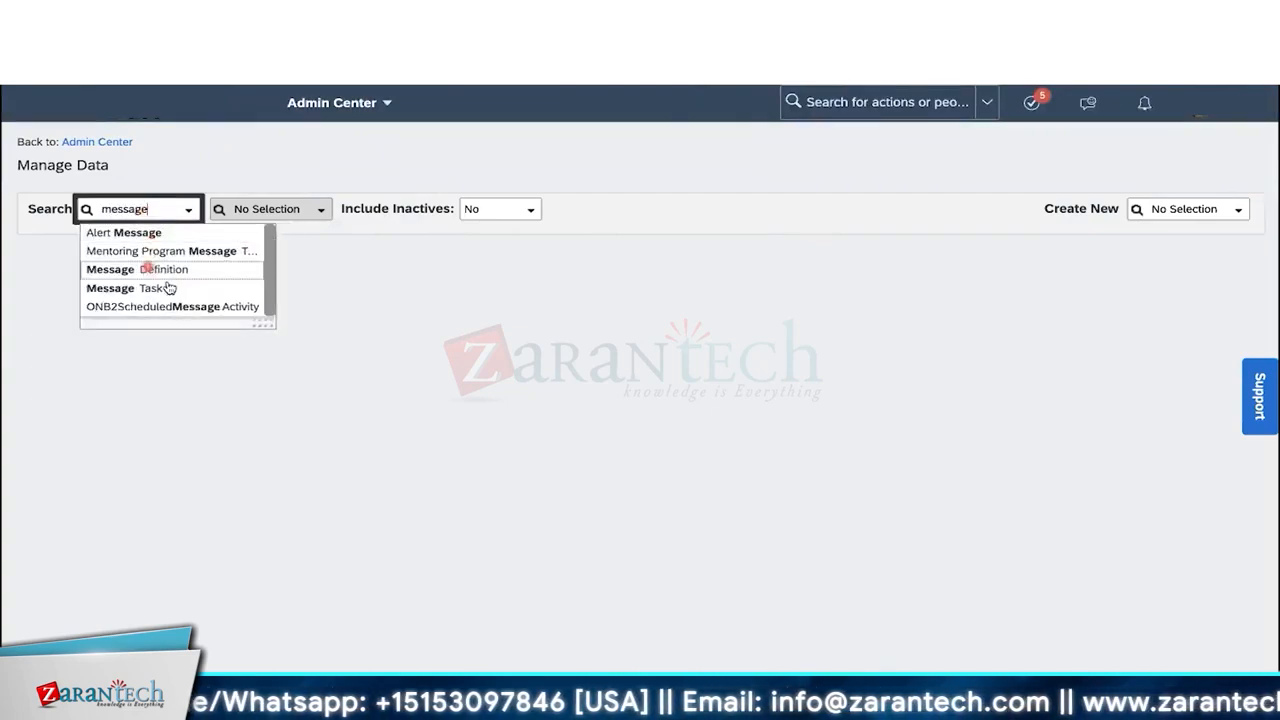
click(226, 277)
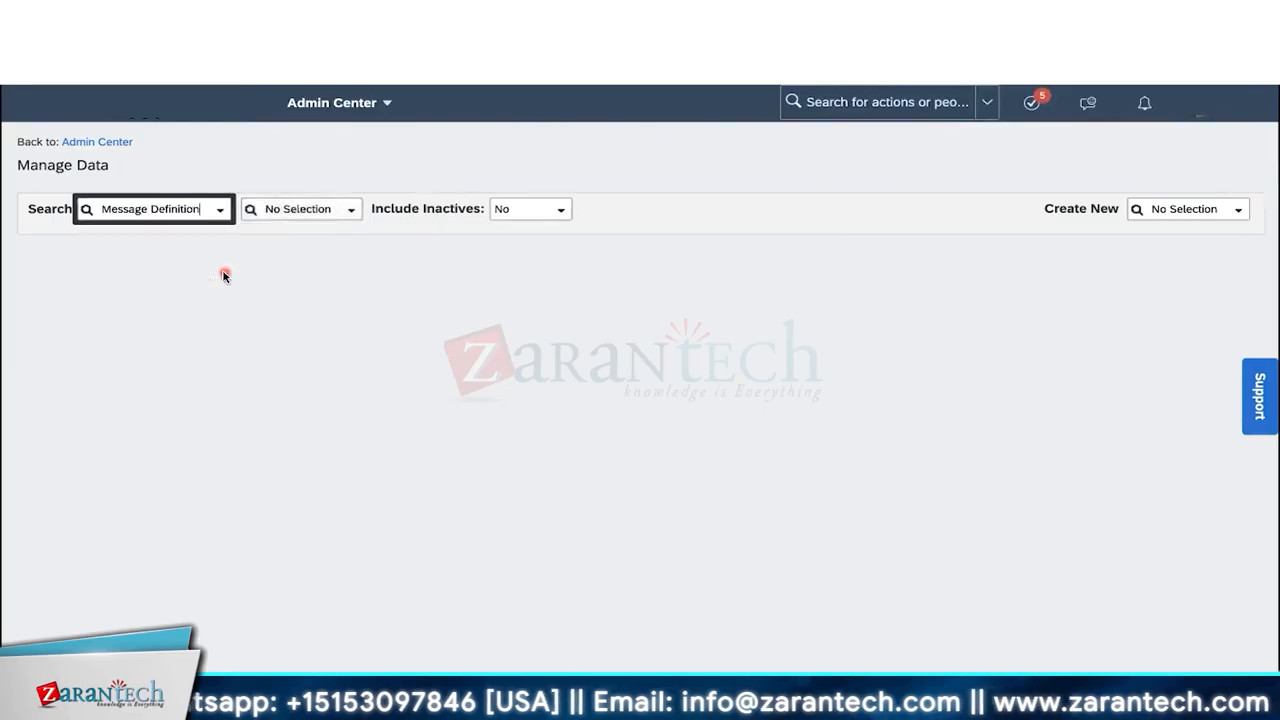
click(360, 214)
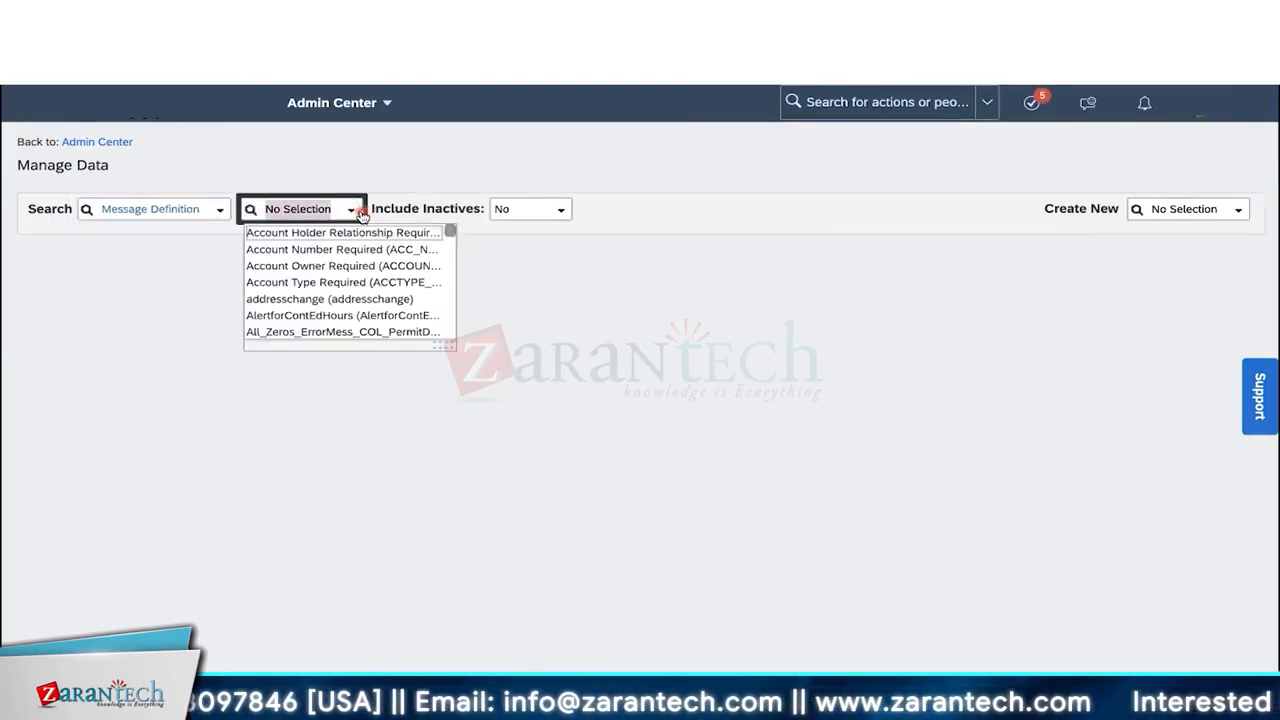
text(mat)
click(357, 302)
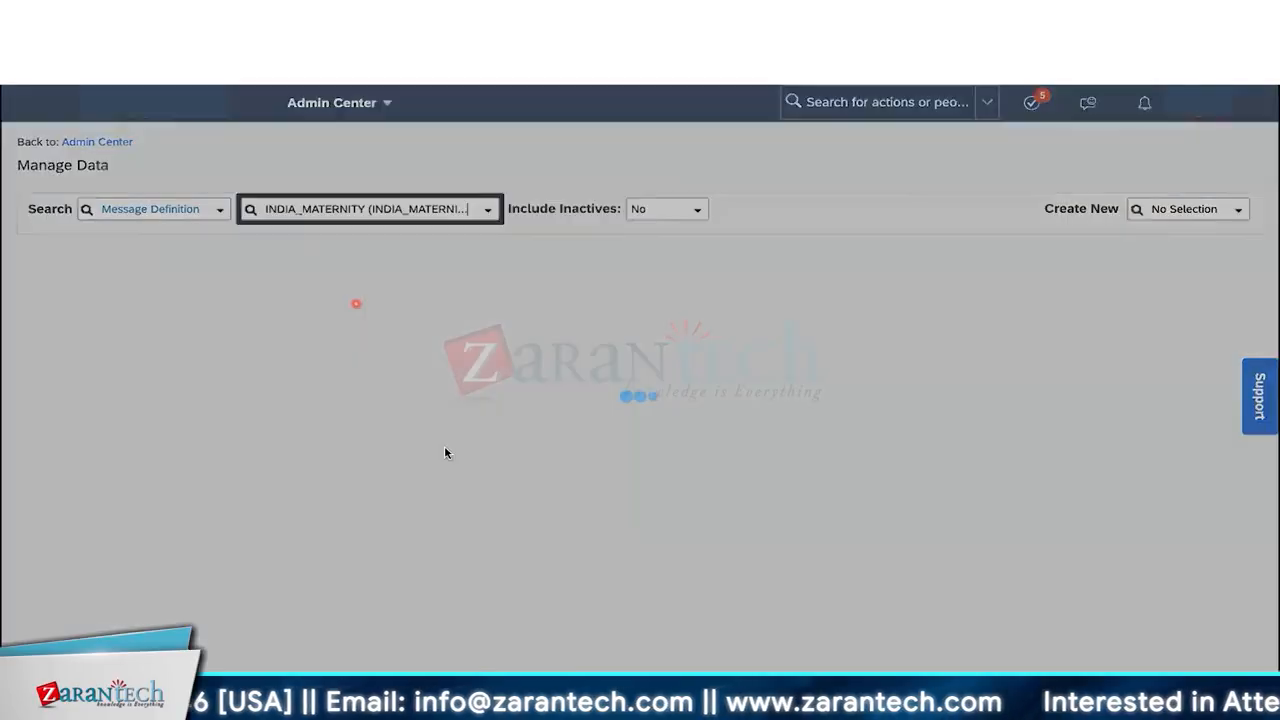
Step: Review the code and message text of the INDIA_MATERNITY definition
drag(410, 265, 585, 267)
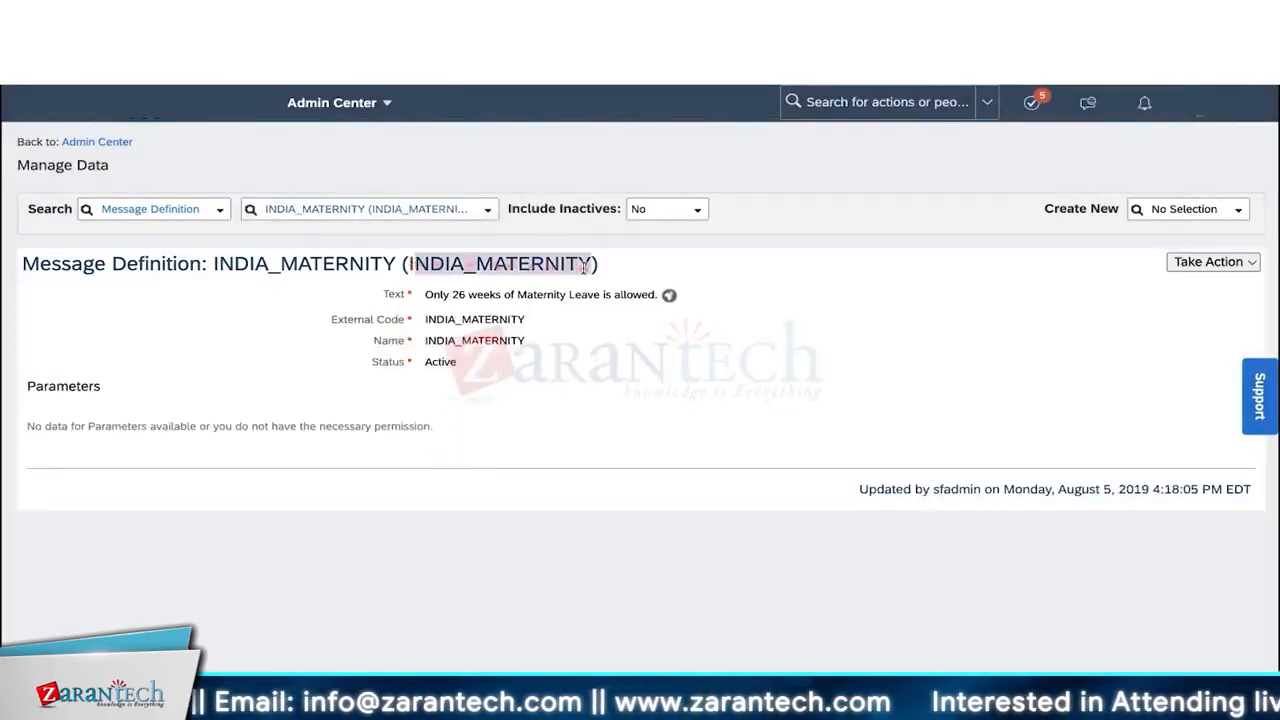
click(427, 296)
drag(427, 296, 664, 296)
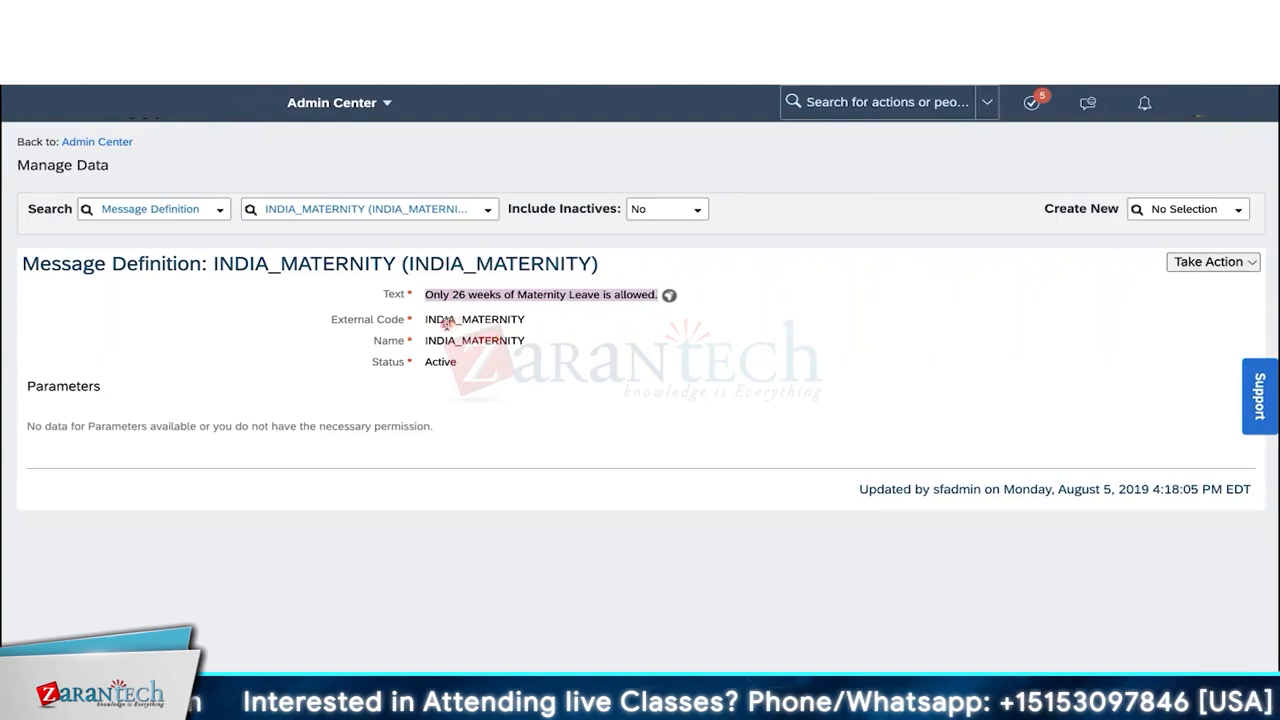
Step: Start a new Message Definition record in Manage Data
click(1145, 209)
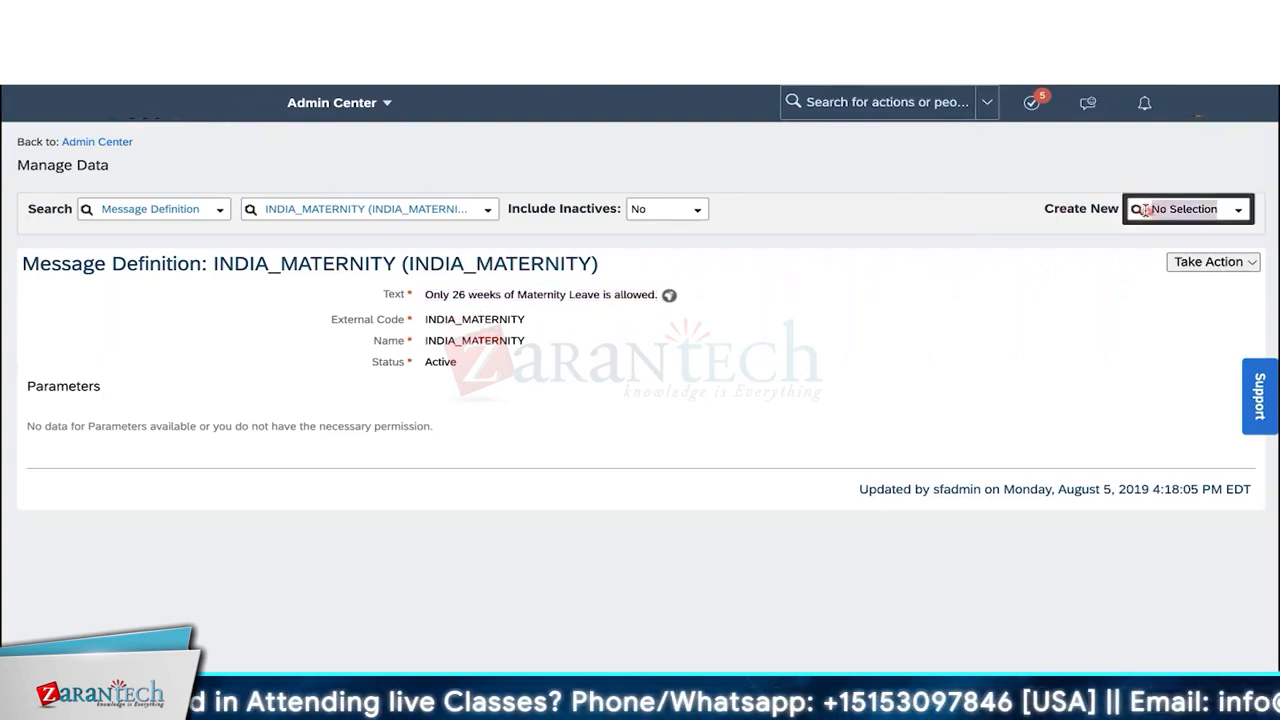
text(mess)
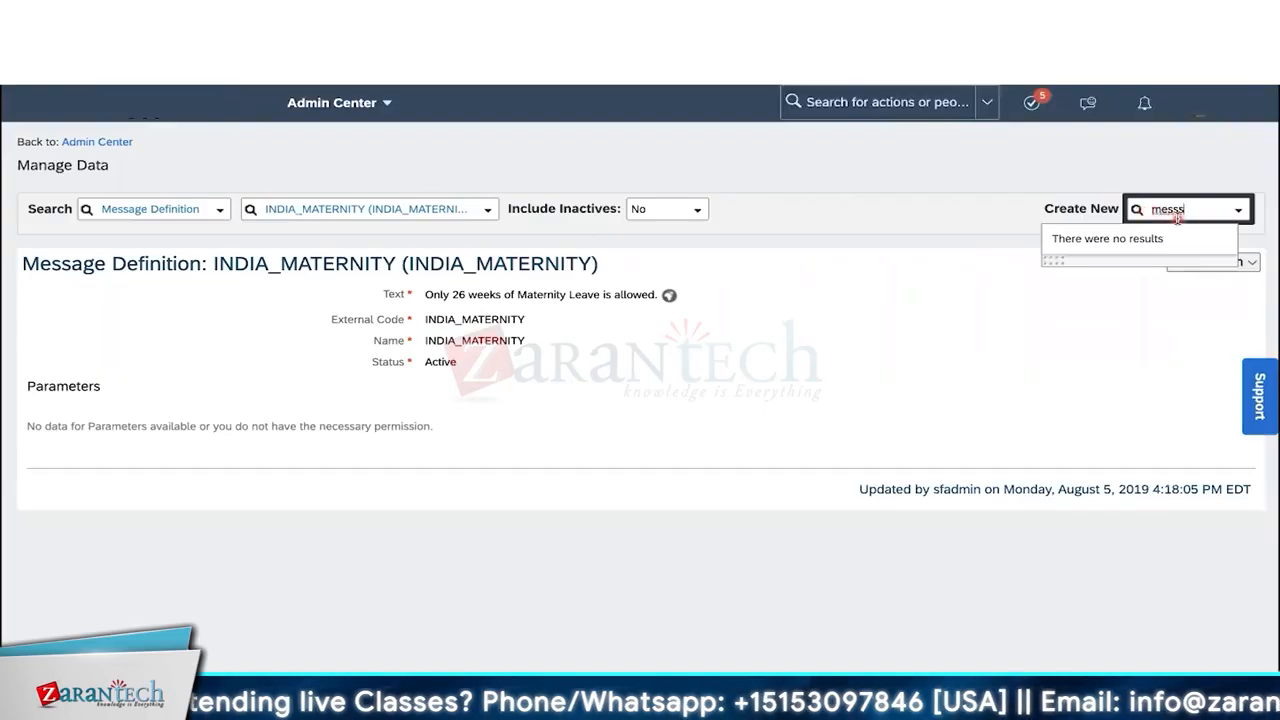
click(1160, 252)
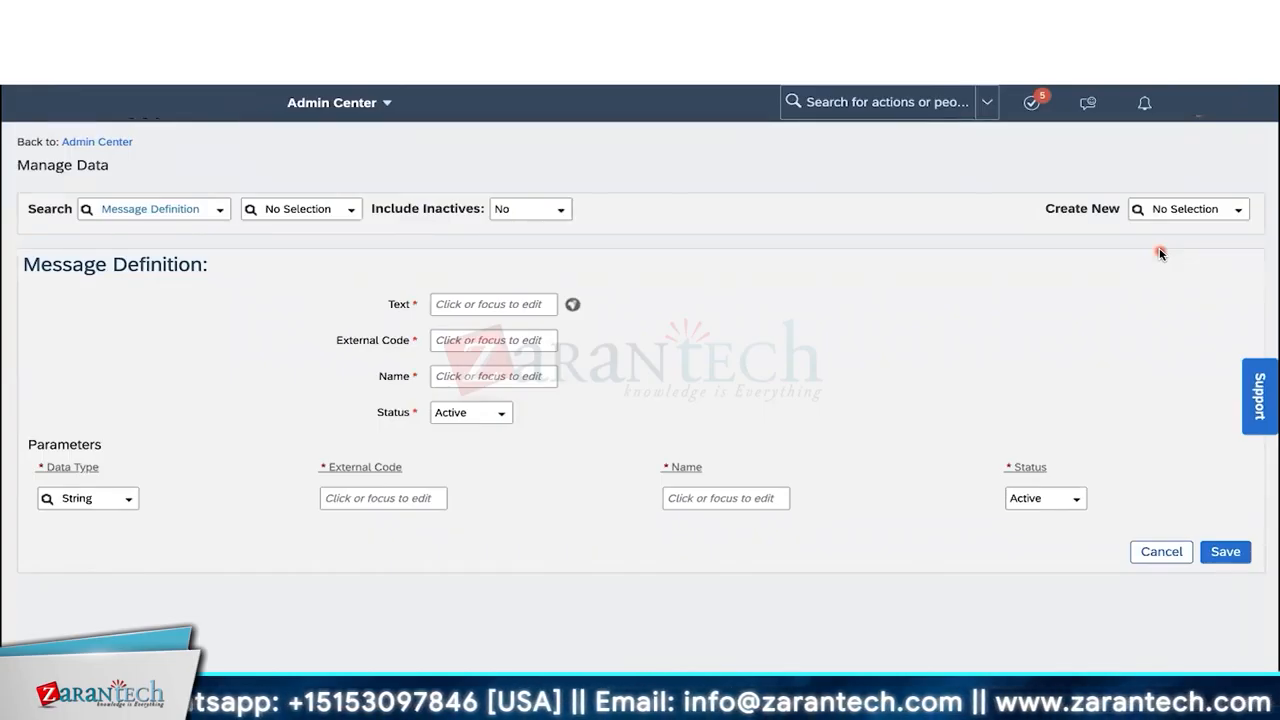
Step: Enter the message text "18yrs is the min age of employment in this organisation", correcting the spelling of "employment"
click(512, 305)
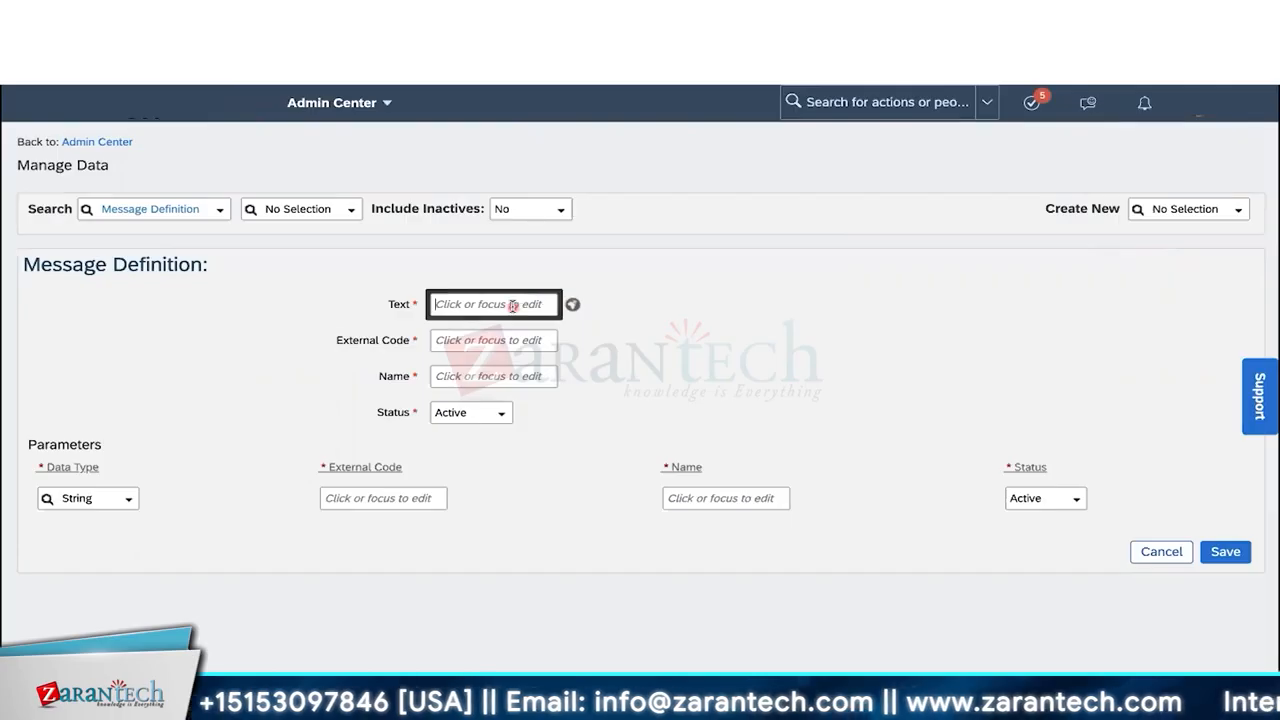
text(18y)
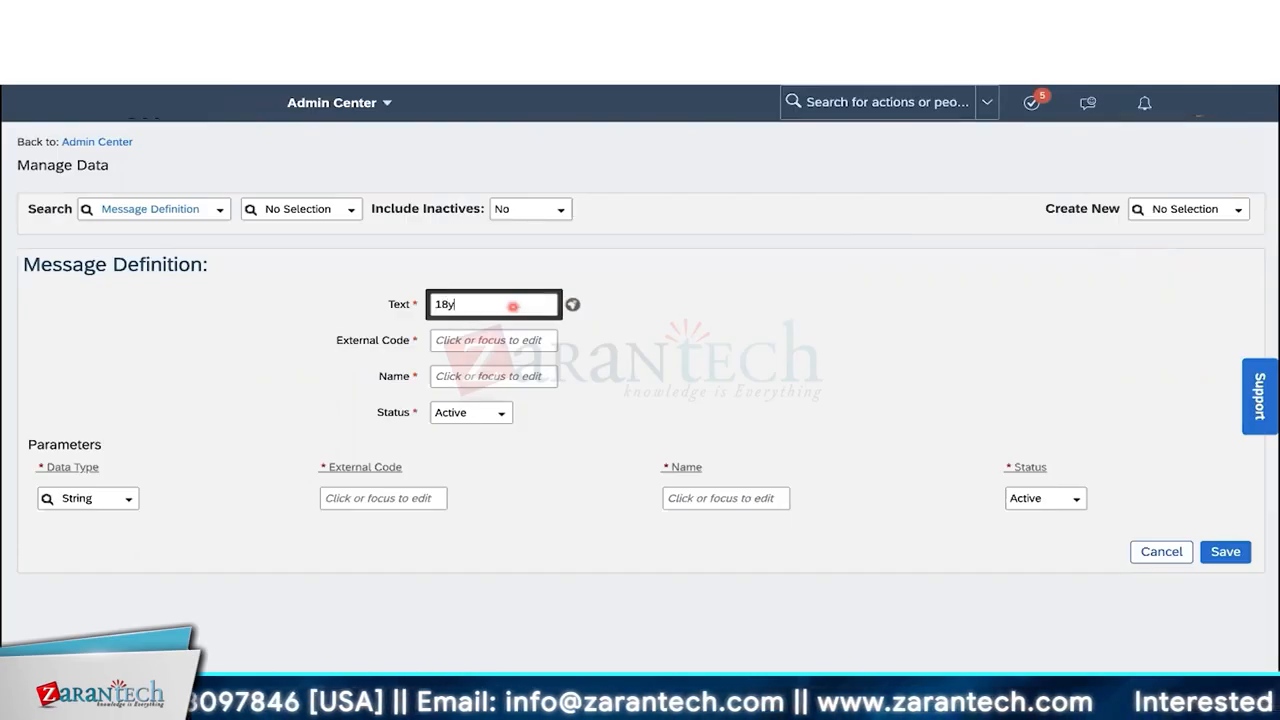
text(rs is the min)
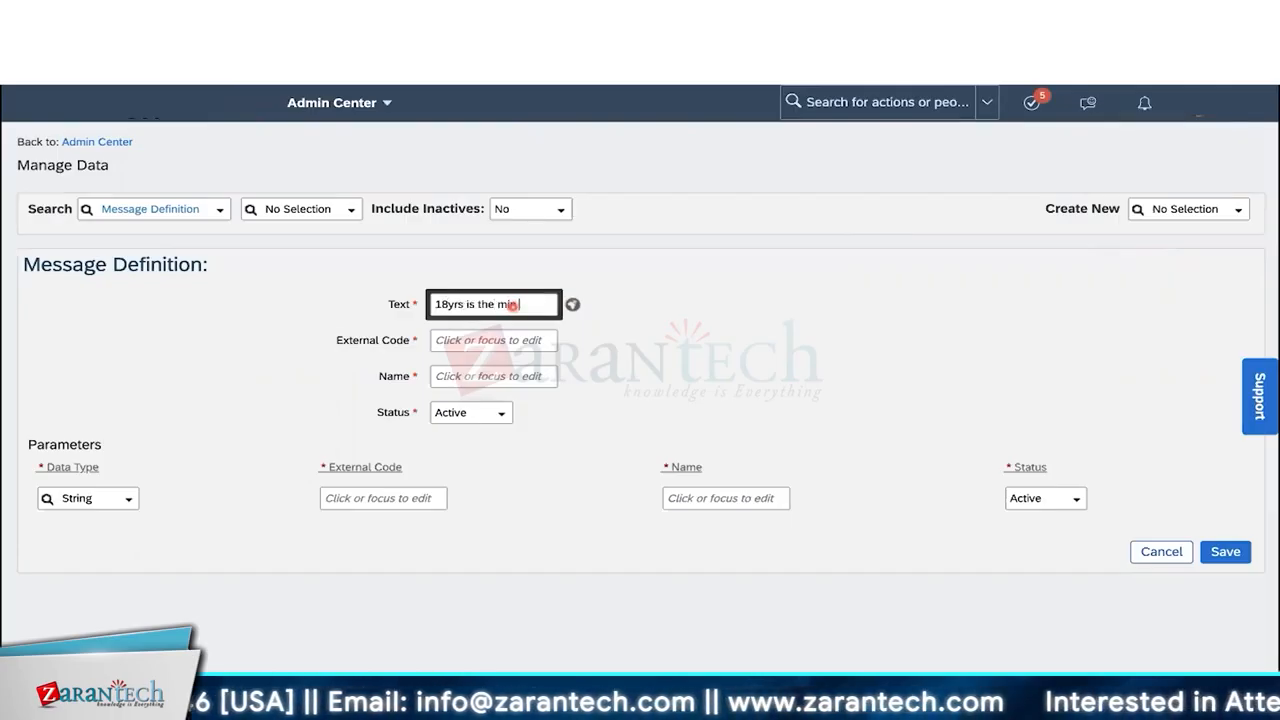
text( age of empl)
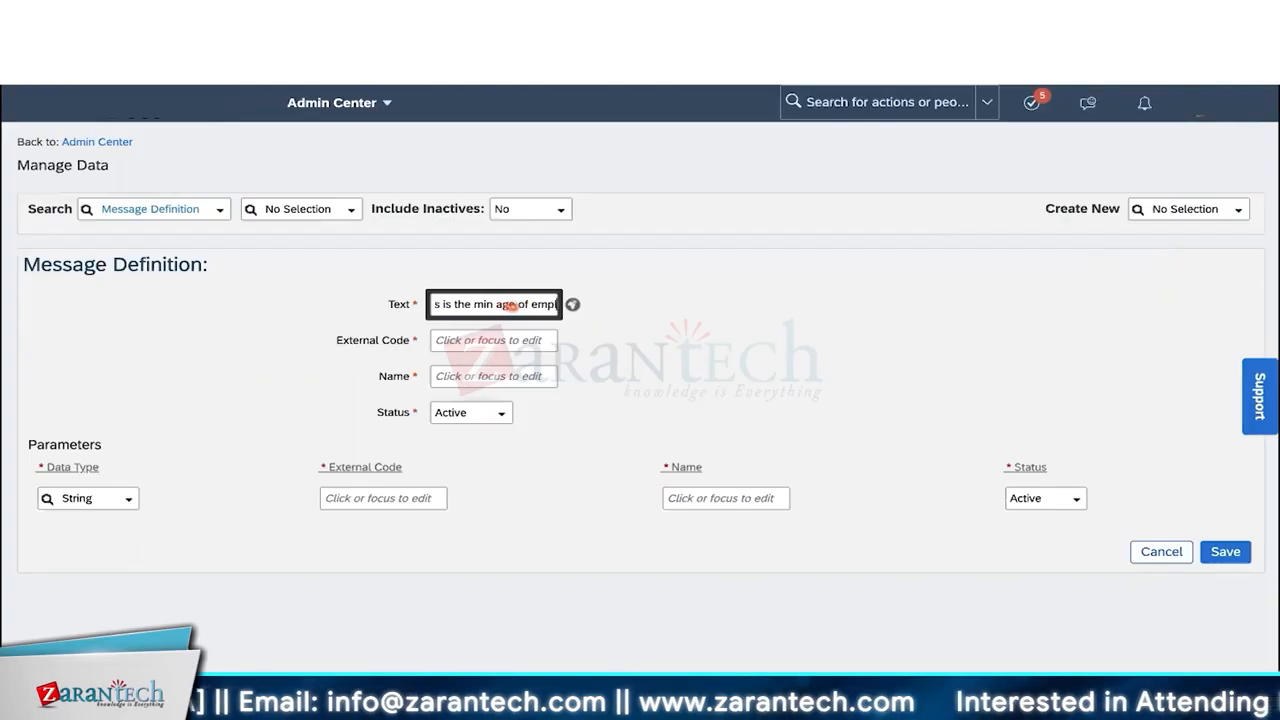
text(oyement in)
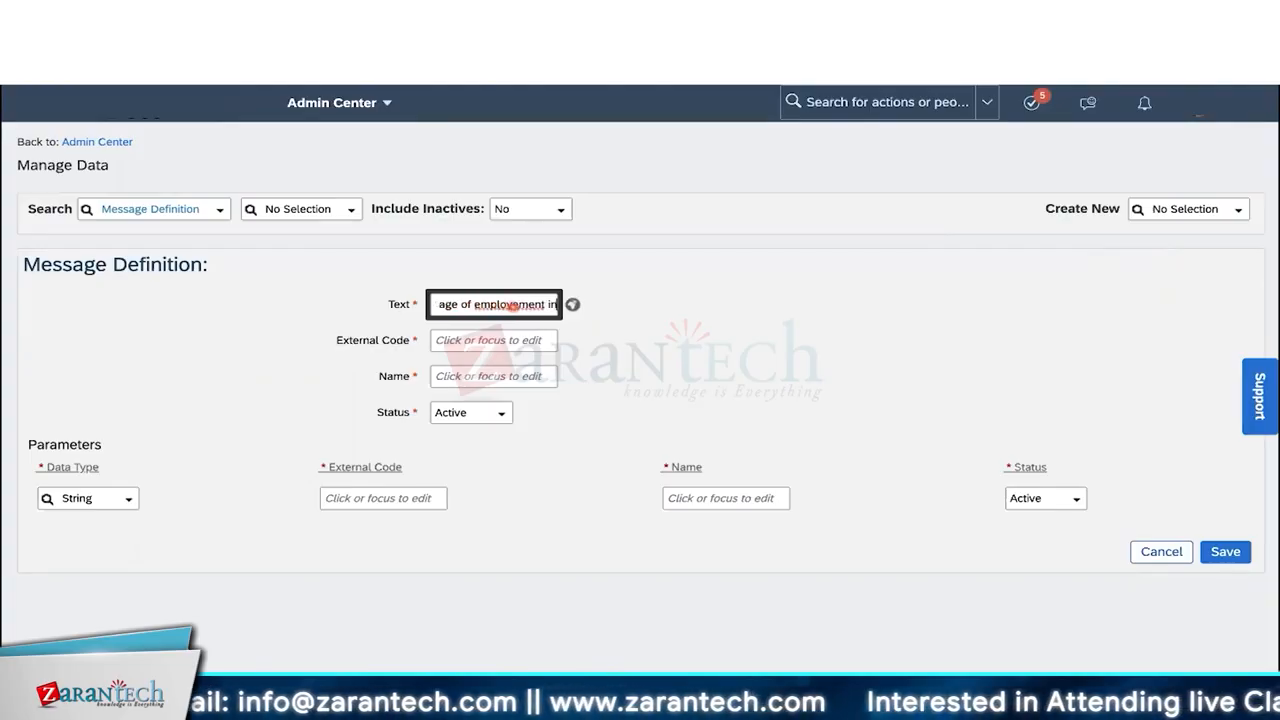
text( this orga)
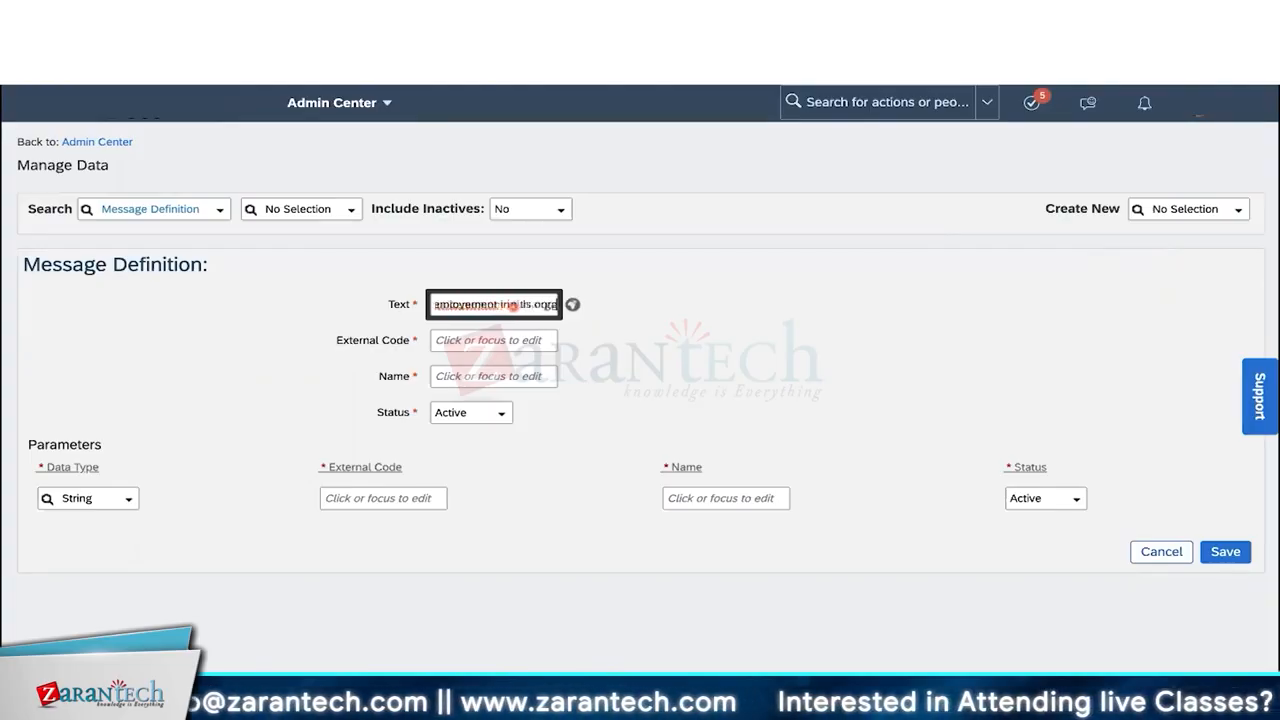
text(nization)
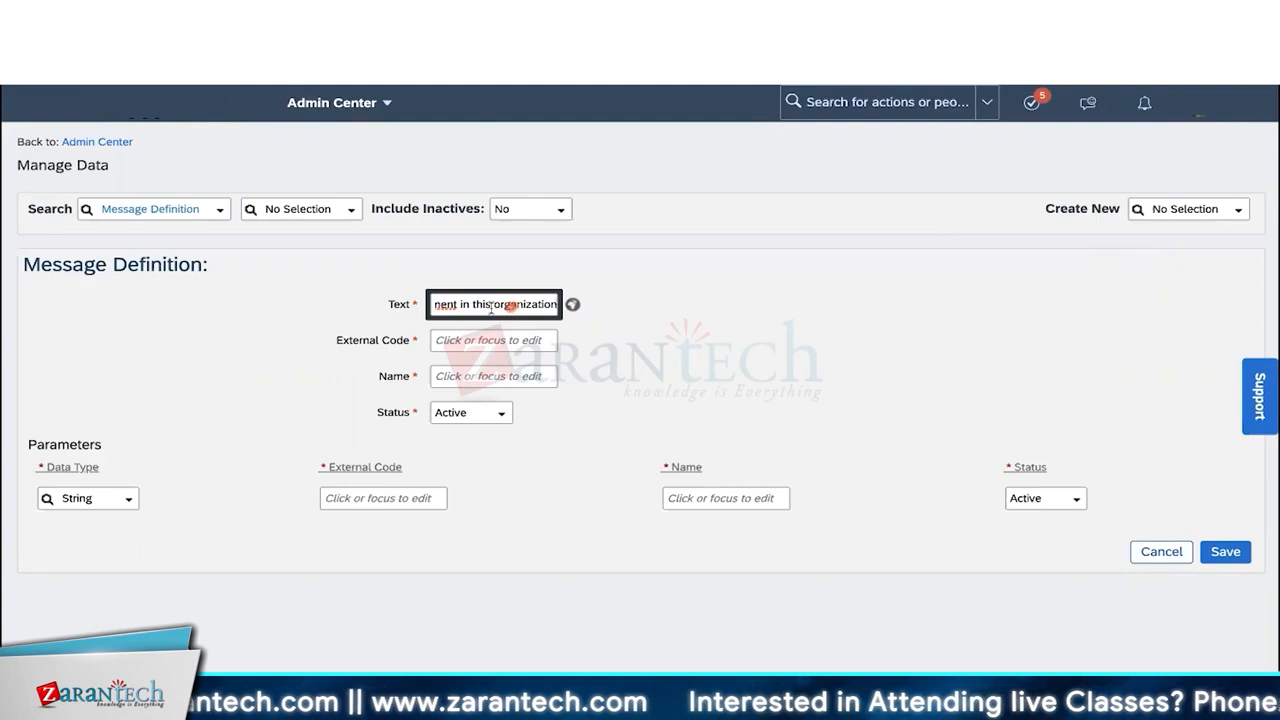
right_click(443, 306)
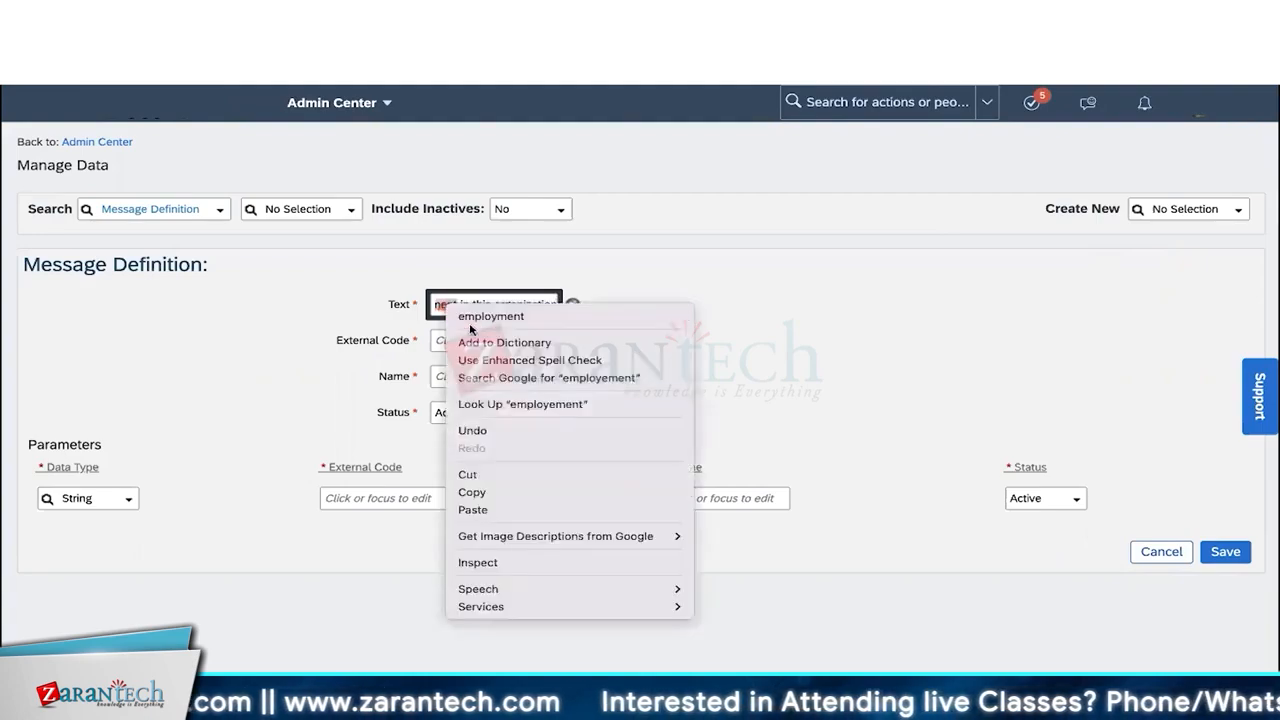
click(472, 319)
click(649, 372)
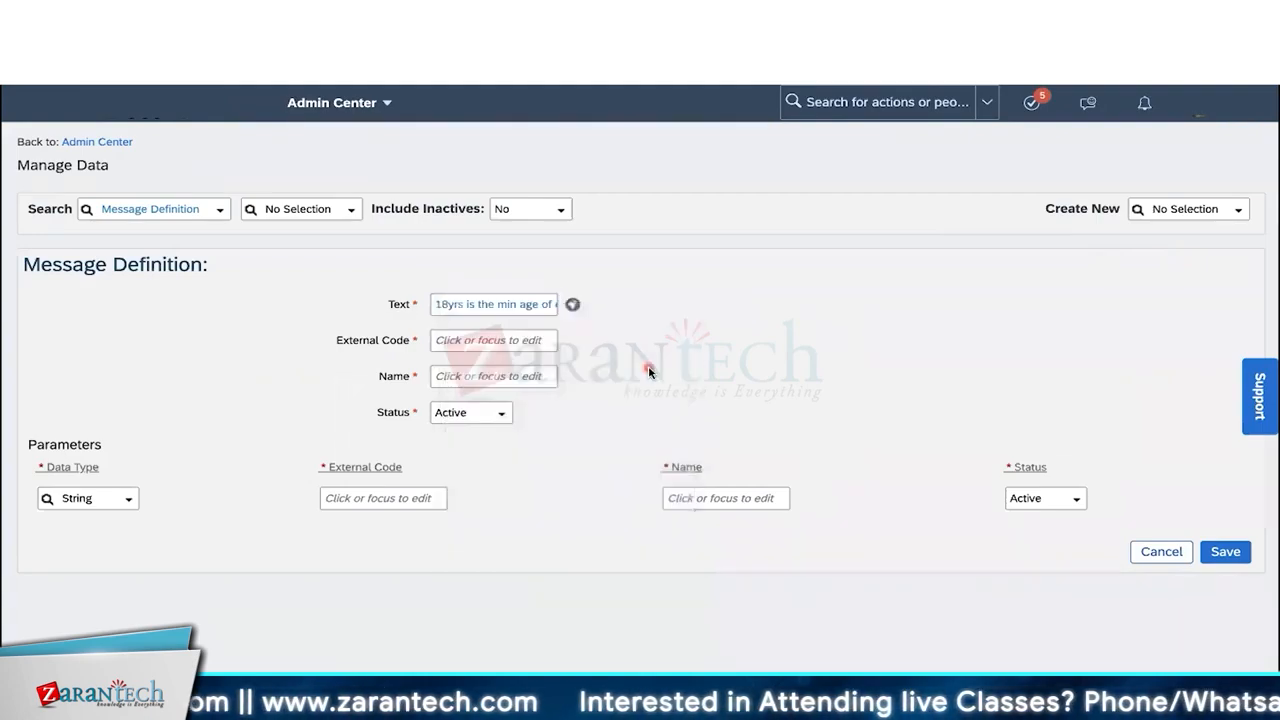
Step: Set the message definition's external code and name to cust_age_validation, and save the record
click(485, 340)
text(cust_age_valid)
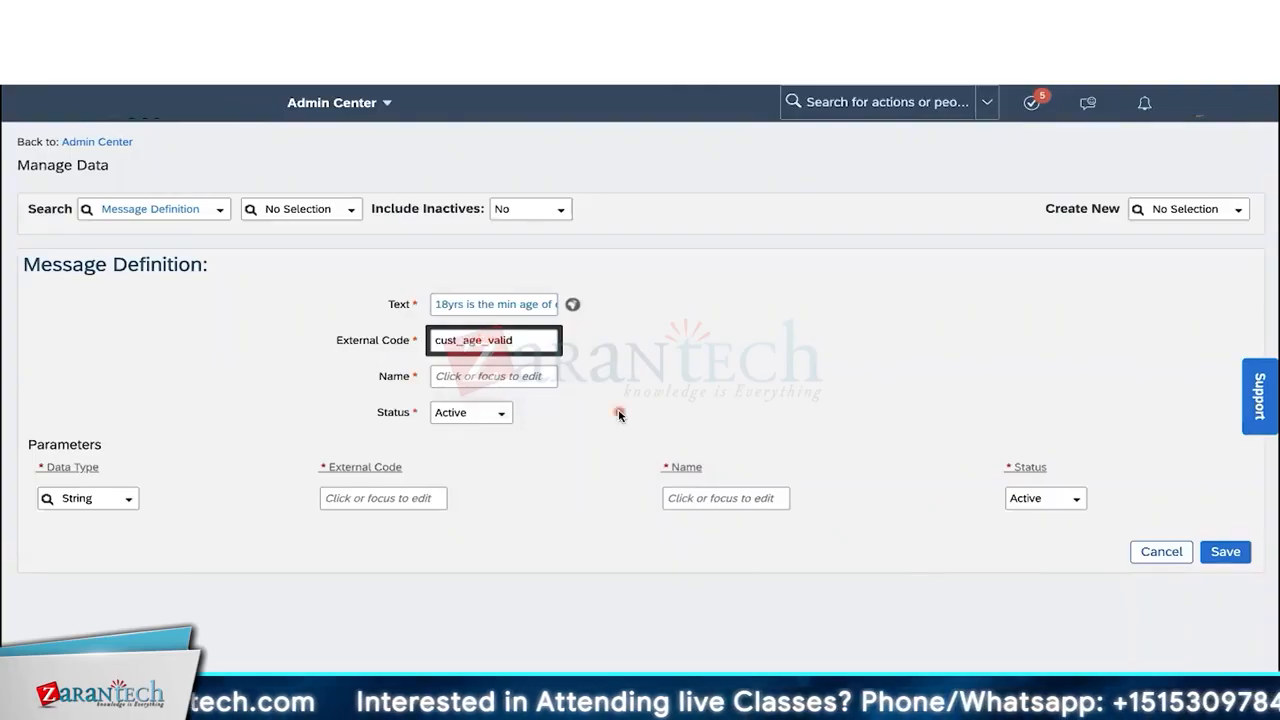
key(ctrl+a)
key(BackSpace)
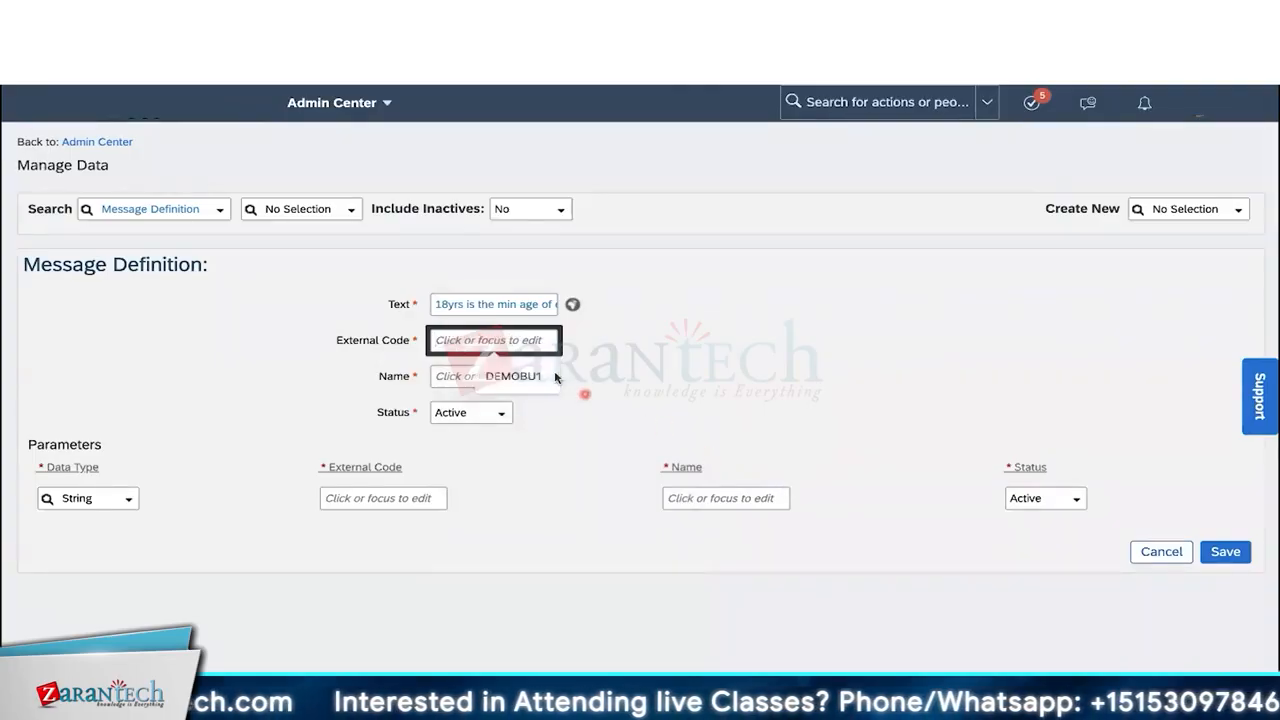
text(cust_age_validation)
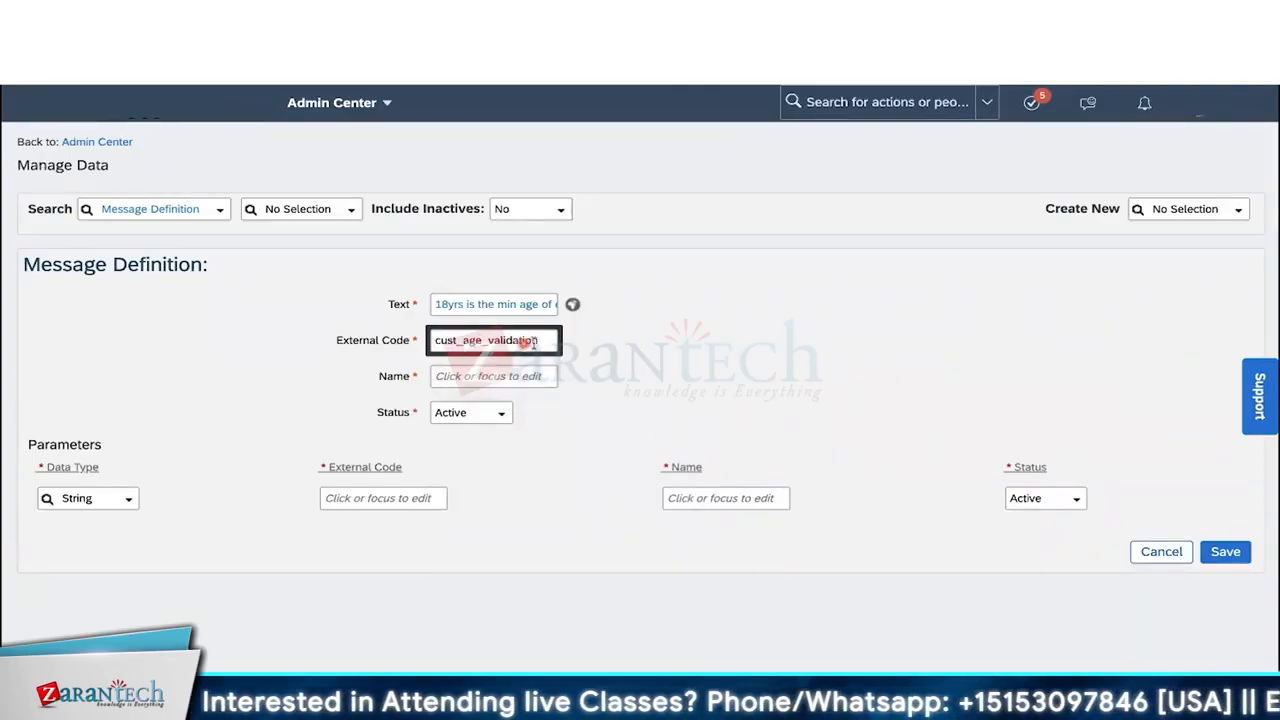
double_click(530, 342)
key(ctrl+c)
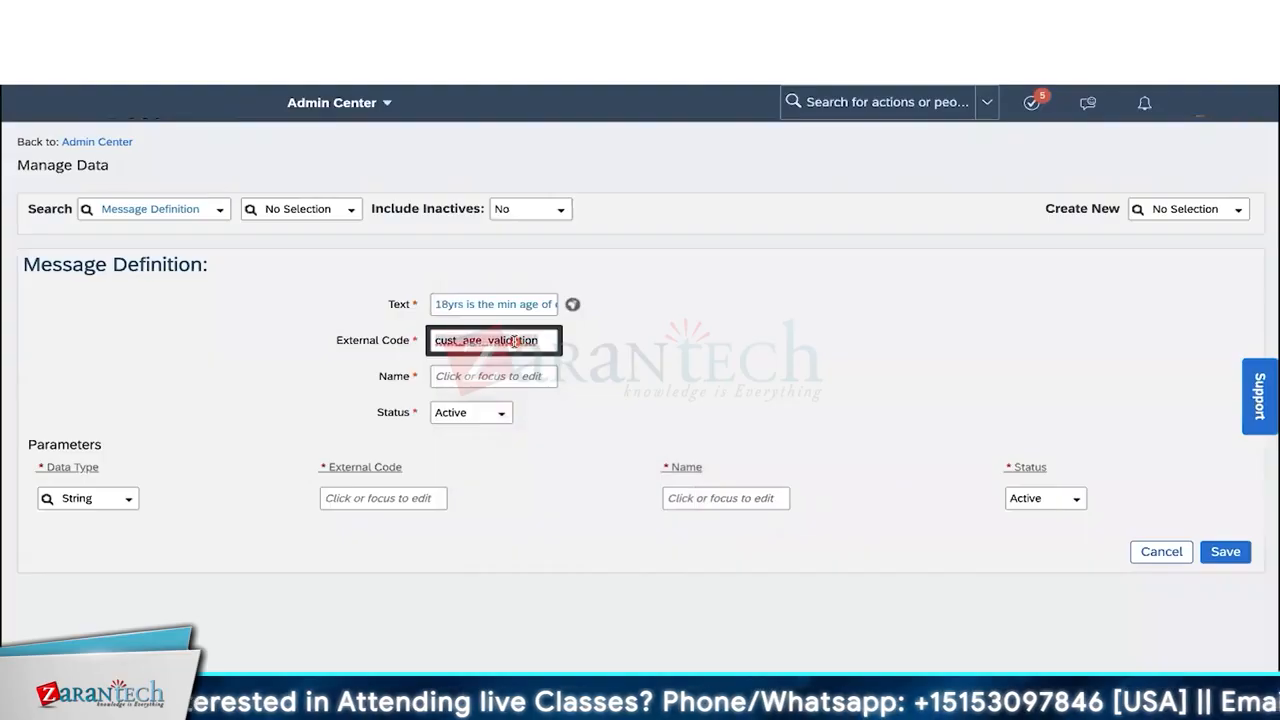
click(497, 380)
key(ctrl+v)
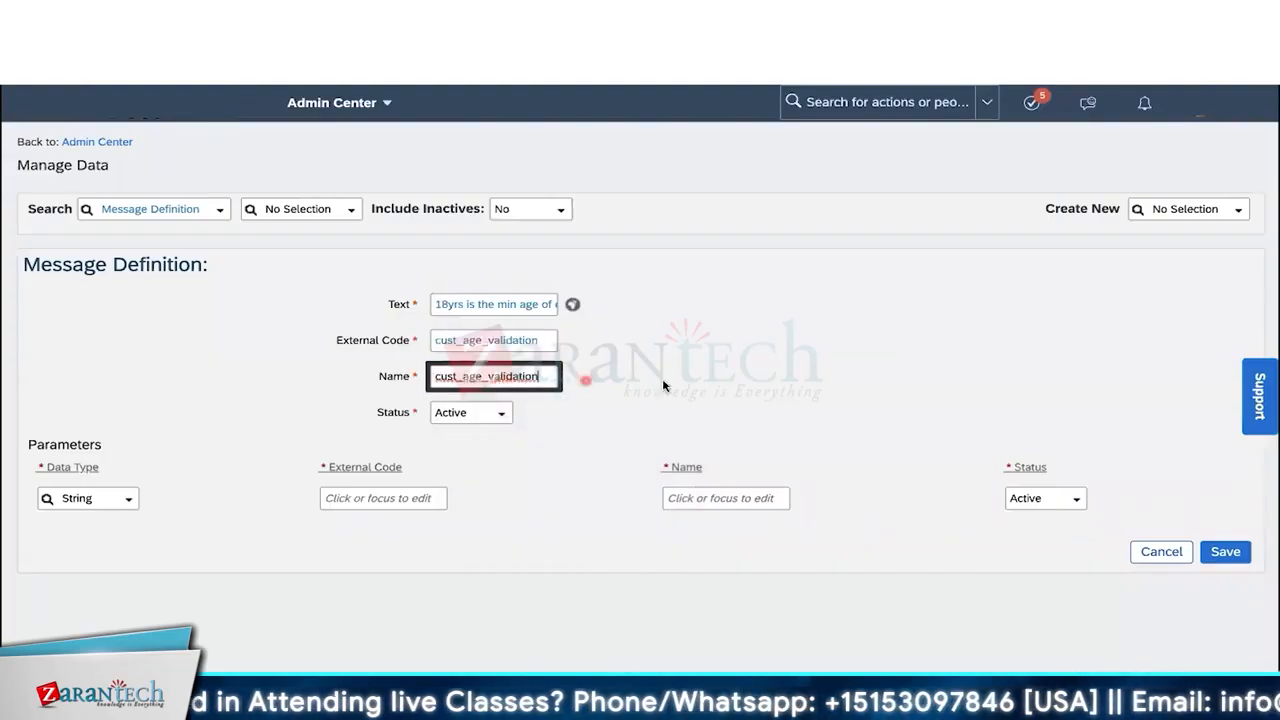
click(662, 385)
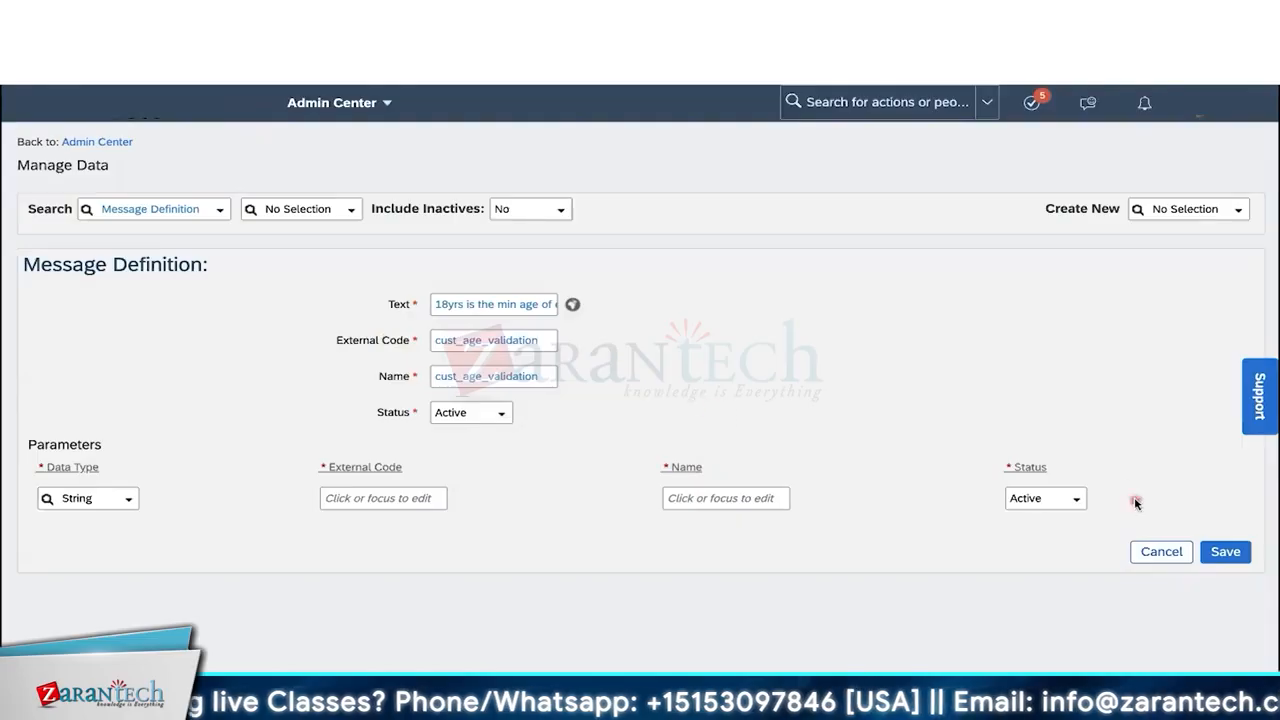
click(1224, 552)
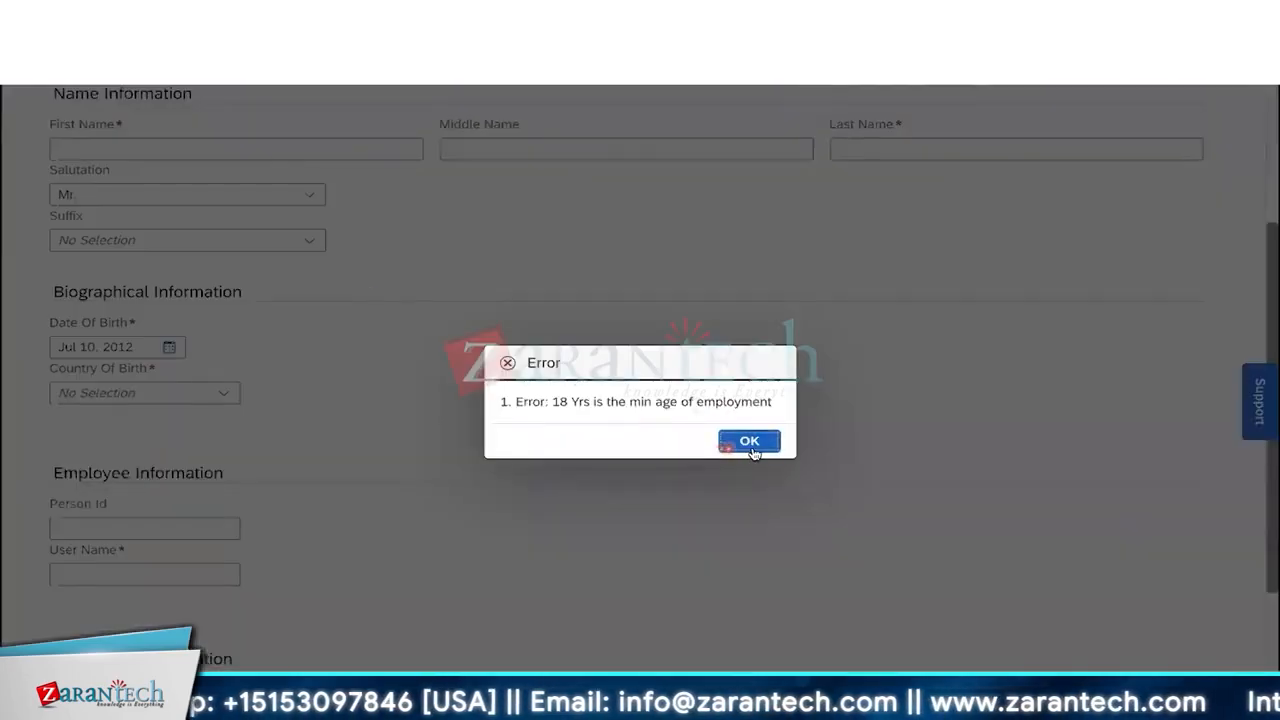
Step: Dismiss the error on the new-hire form and examine the Date Of Birth field
click(753, 447)
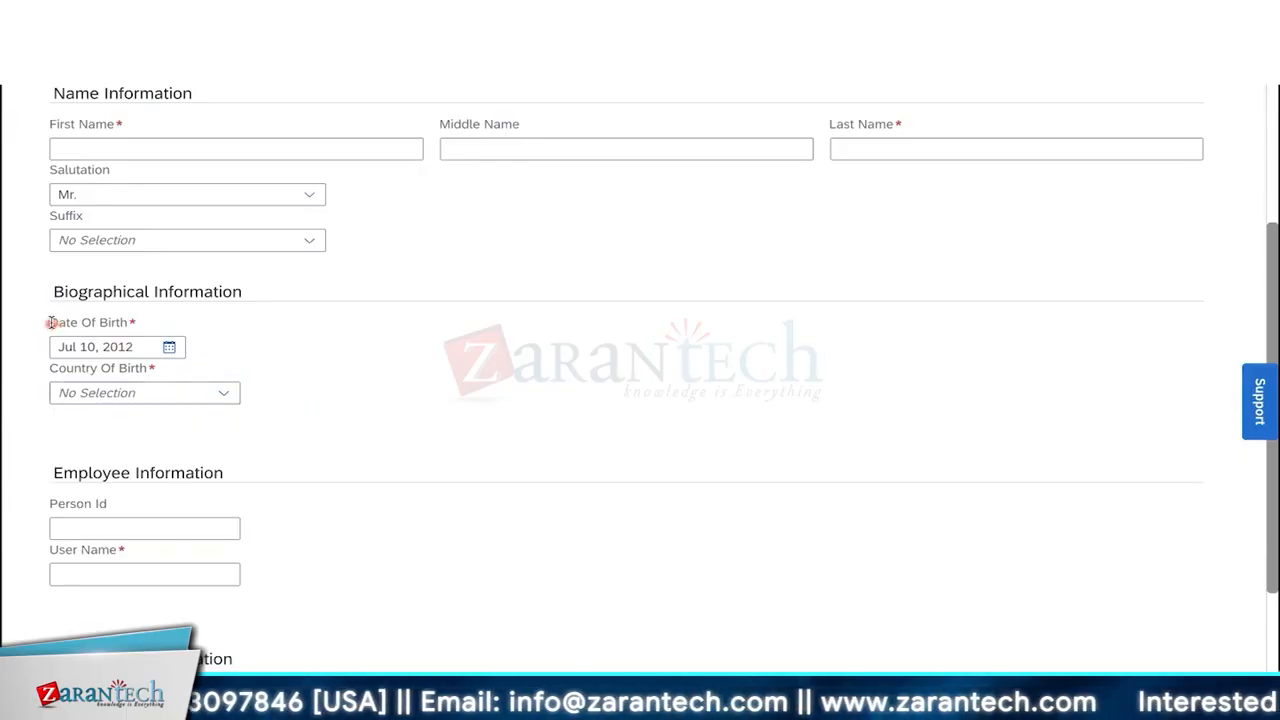
drag(63, 323, 126, 322)
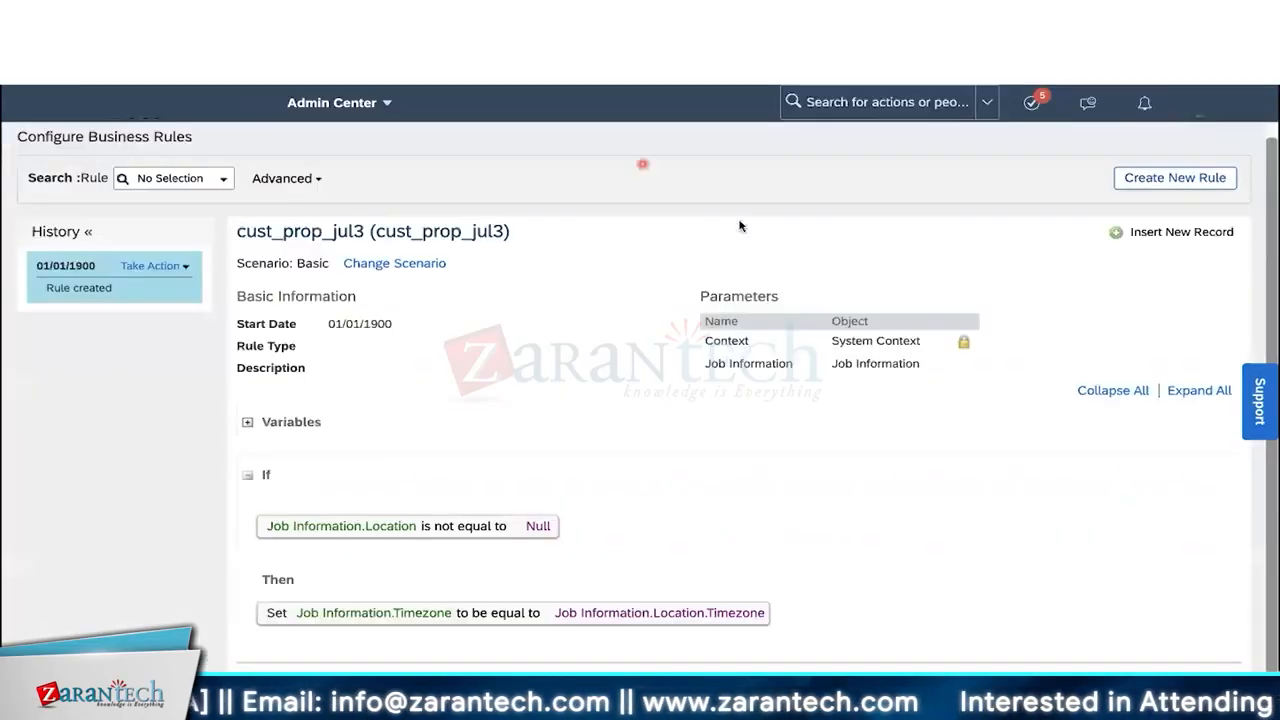
Step: Start creating a new business rule and browse the available scenario categories
click(1139, 190)
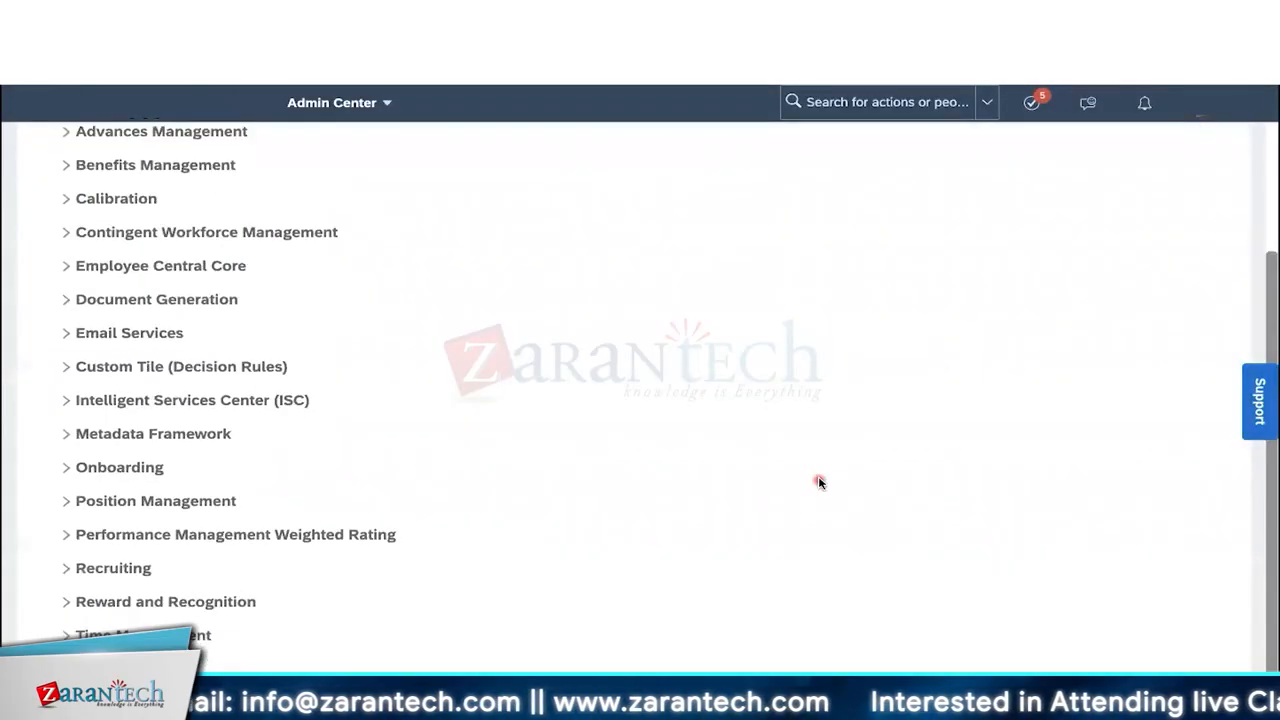
click(68, 669)
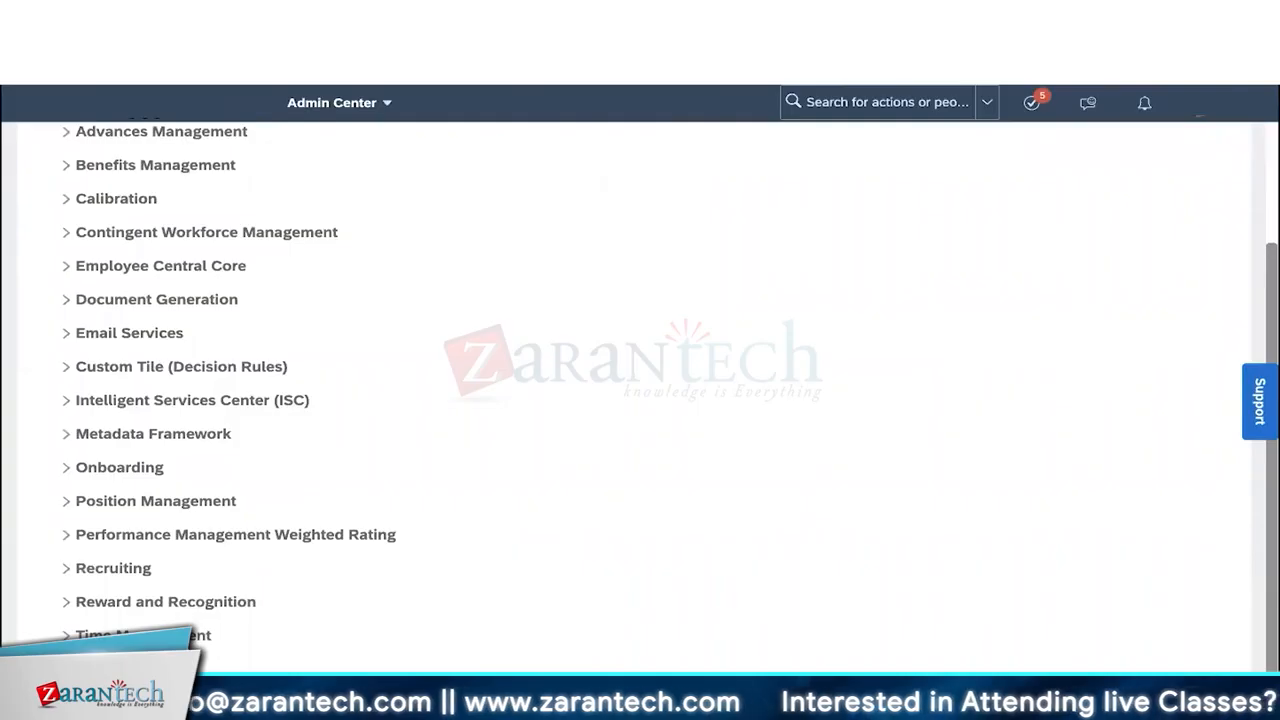
scroll(80, 665, down, 1)
click(90, 656)
scroll(776, 515, up, 1)
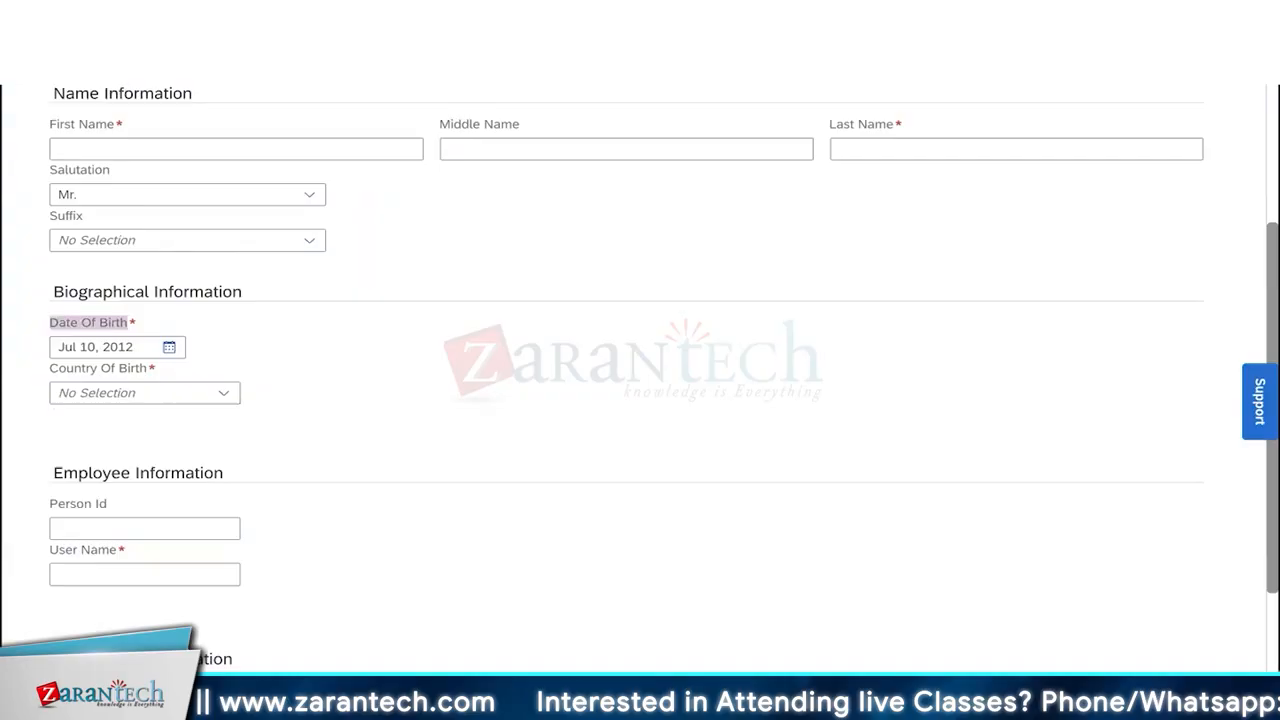
Step: Examine which section of the new-hire form contains the Date Of Birth field
click(49, 326)
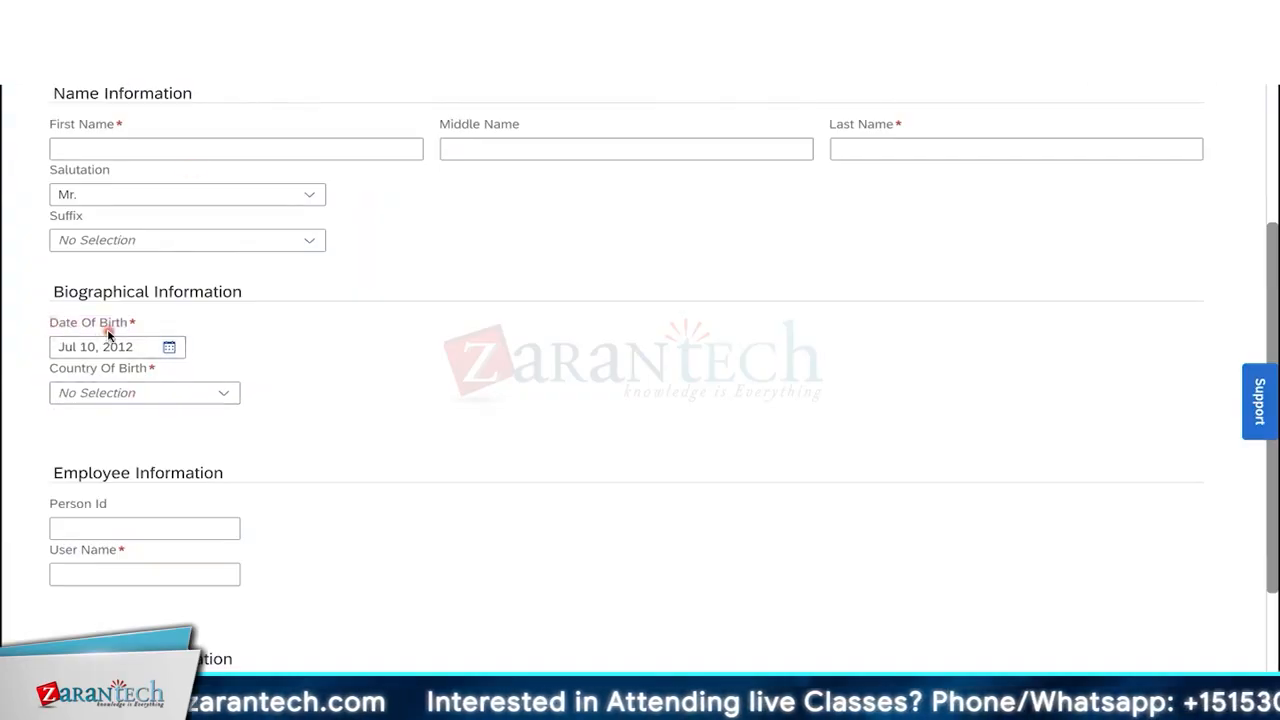
drag(56, 328, 204, 336)
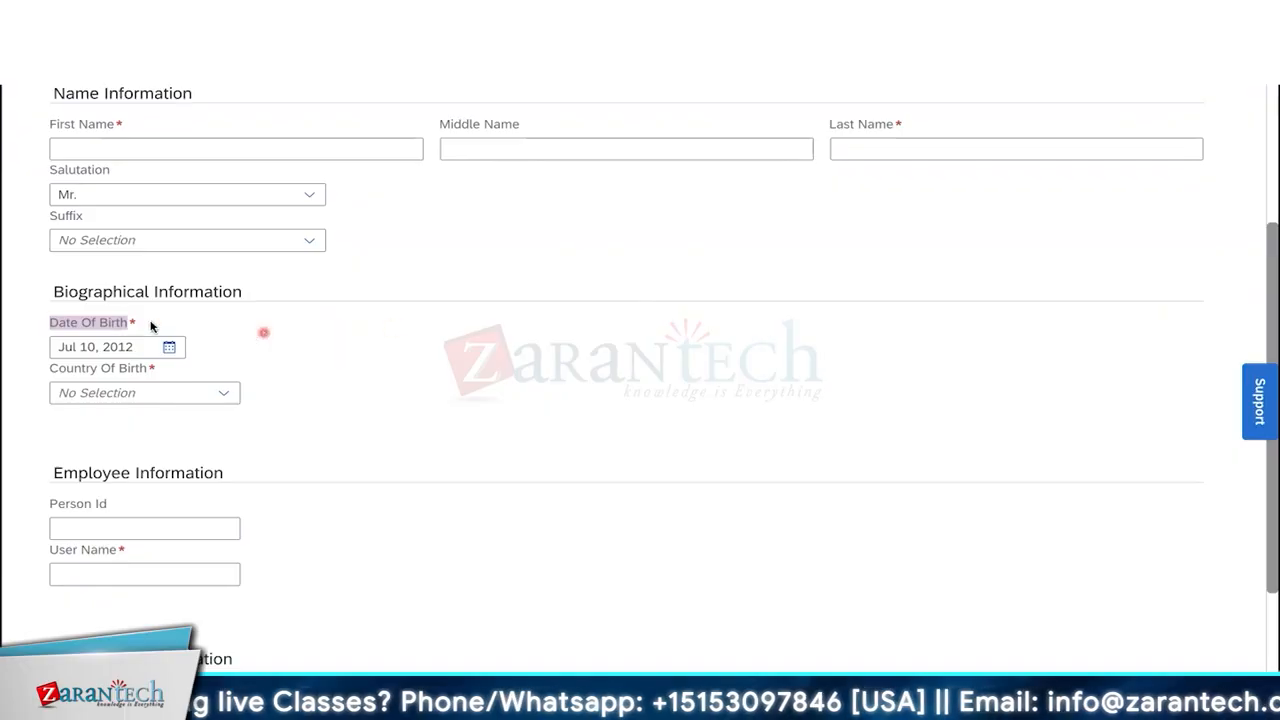
click(82, 326)
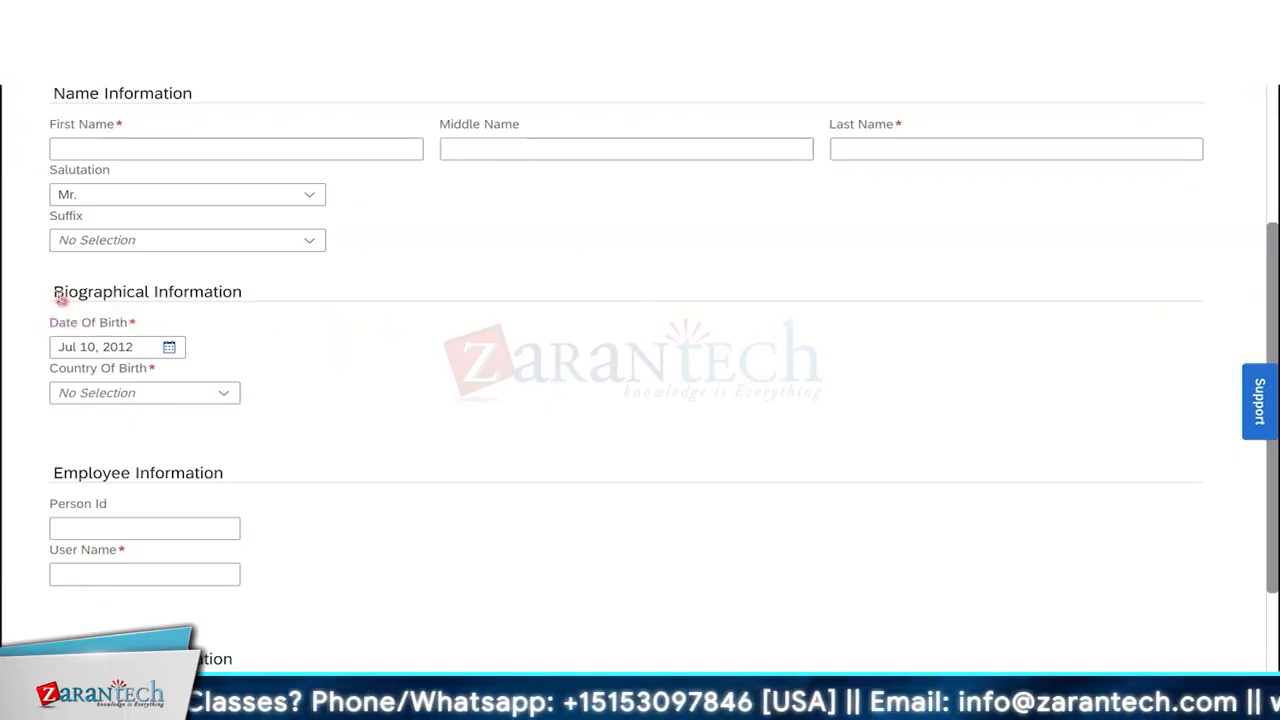
drag(55, 291, 113, 291)
drag(200, 289, 229, 289)
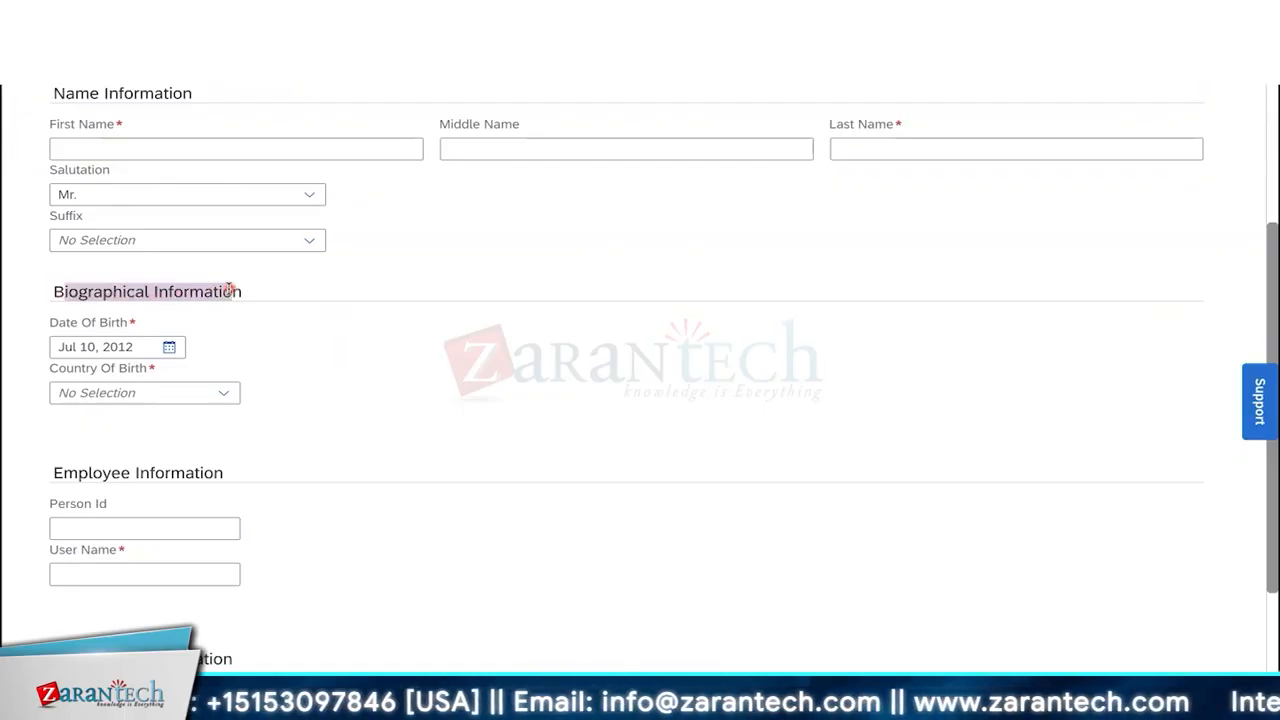
click(150, 280)
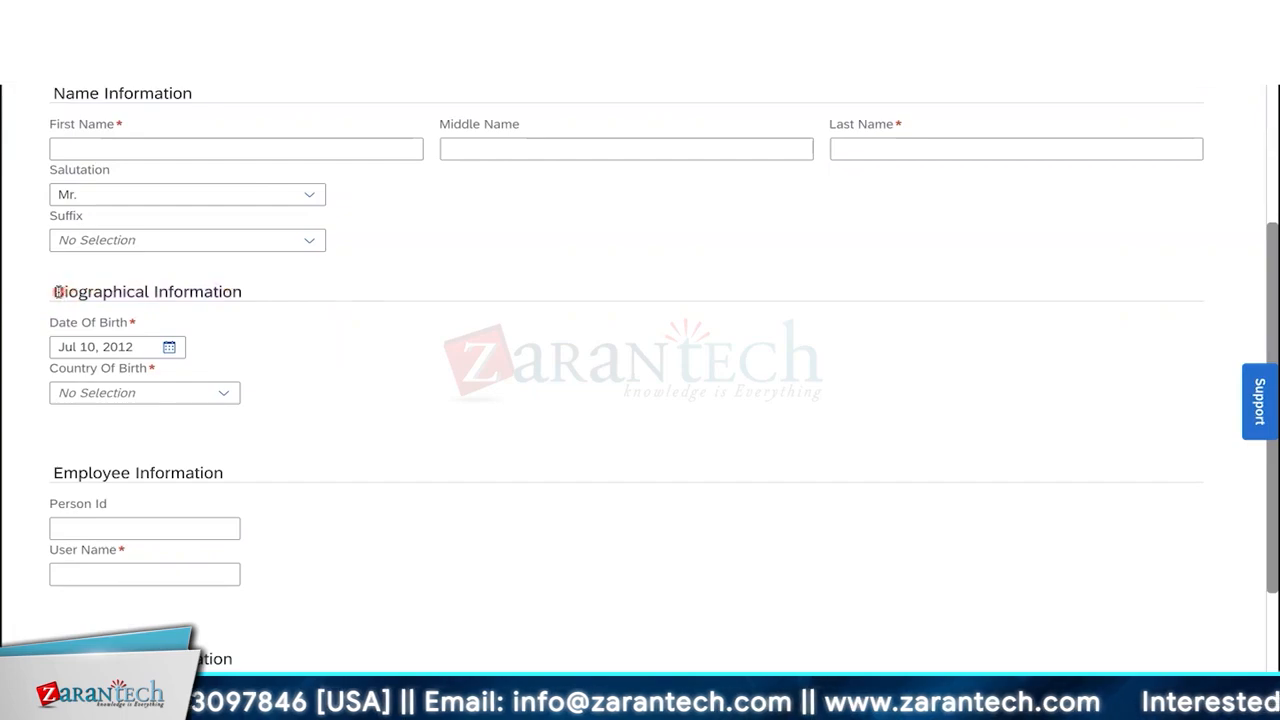
drag(57, 291, 243, 296)
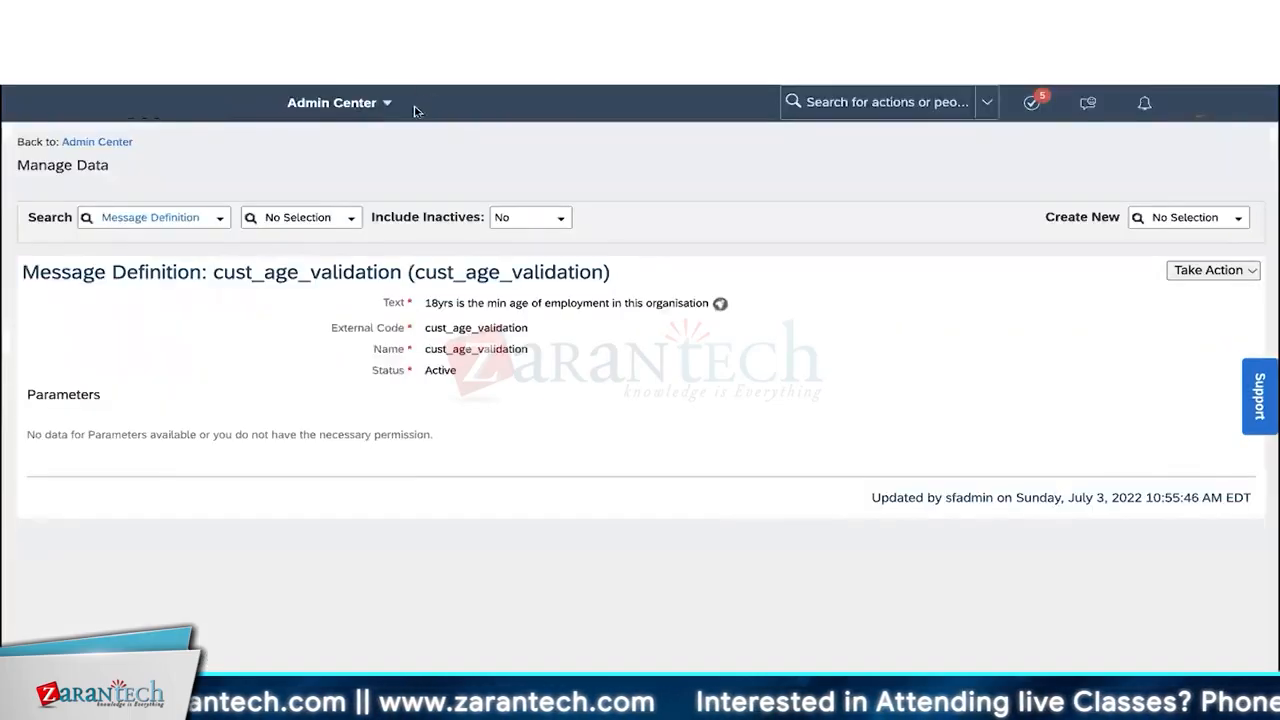
Step: Open My Employee File in a new tab and view its Biographical Information and Personal Information sections
click(380, 103)
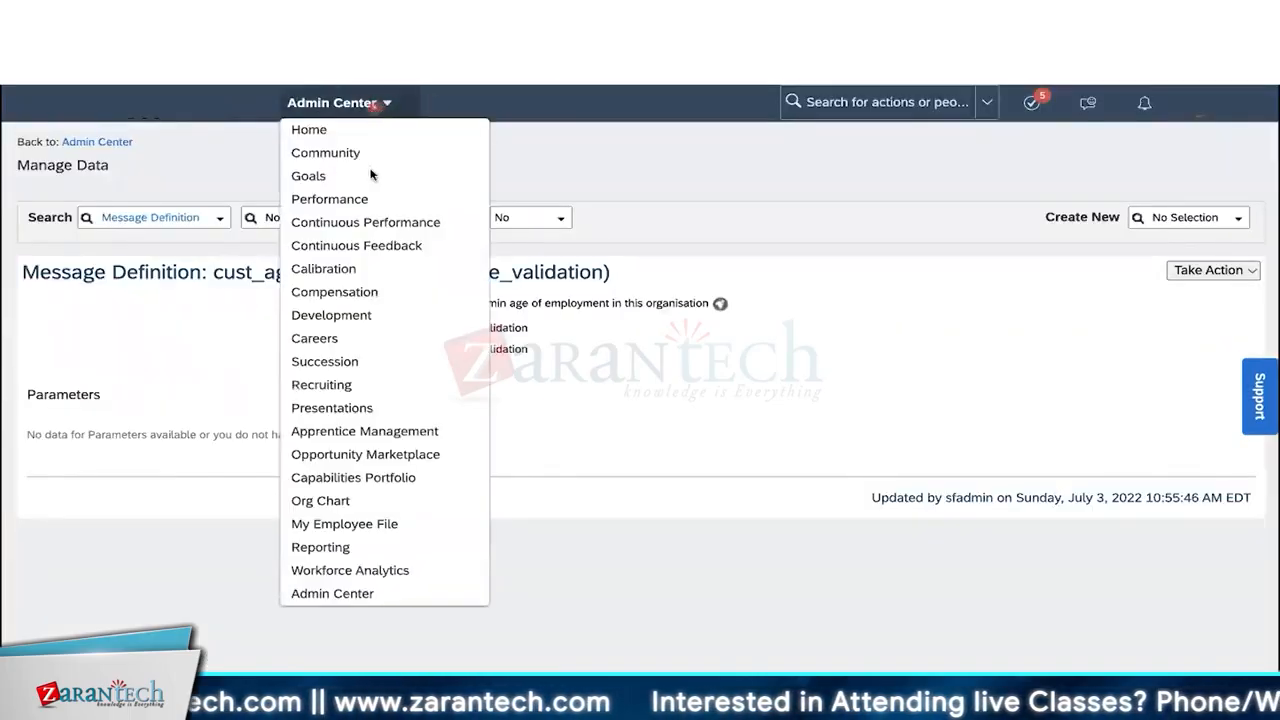
right_click(372, 522)
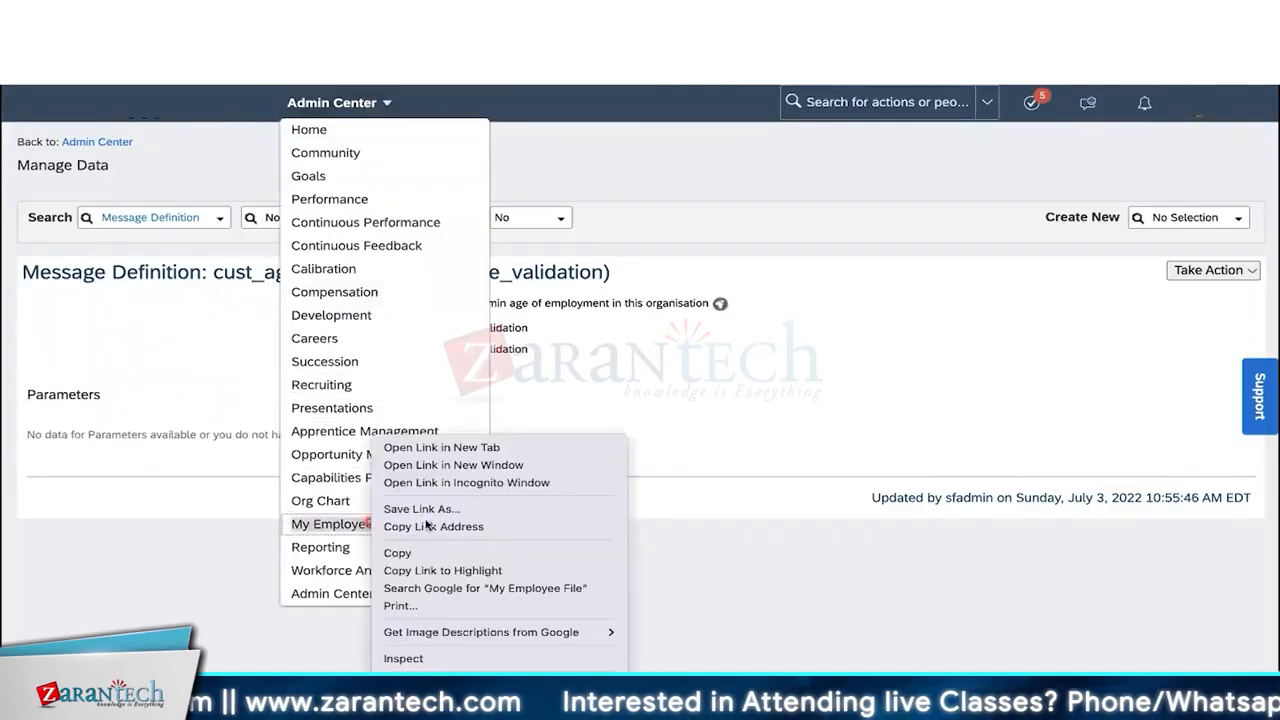
click(495, 448)
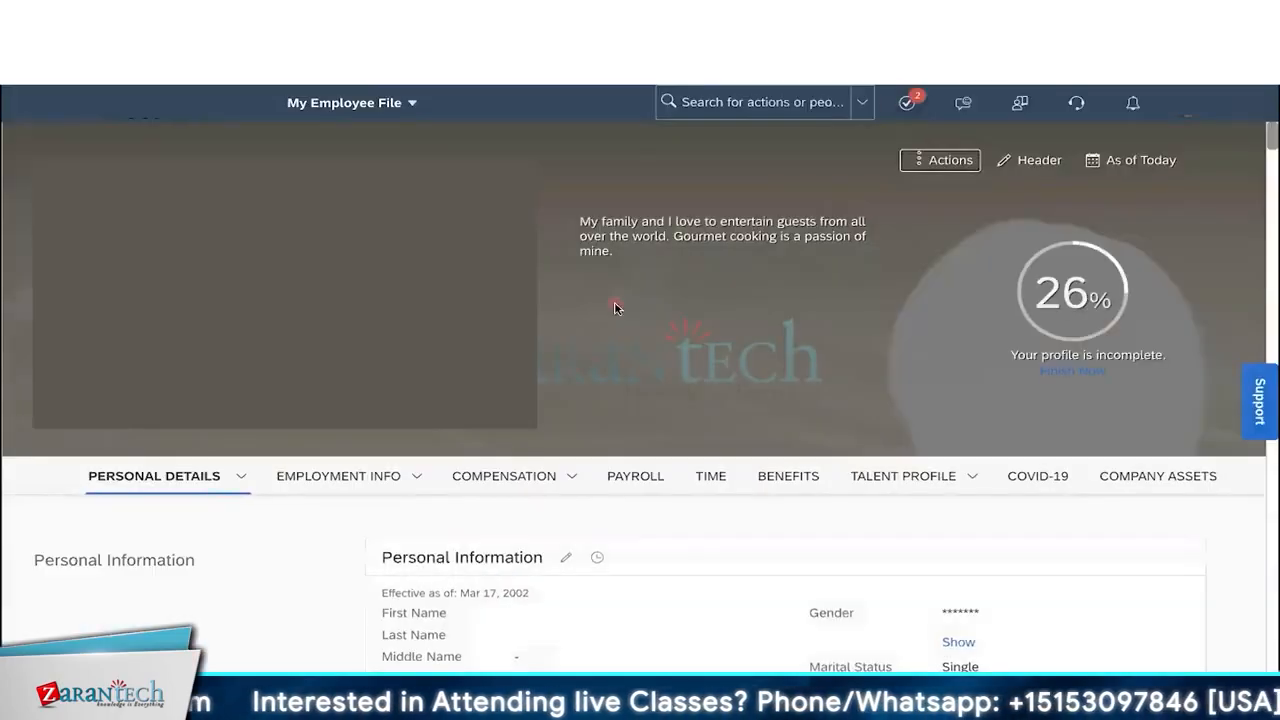
click(244, 481)
click(180, 598)
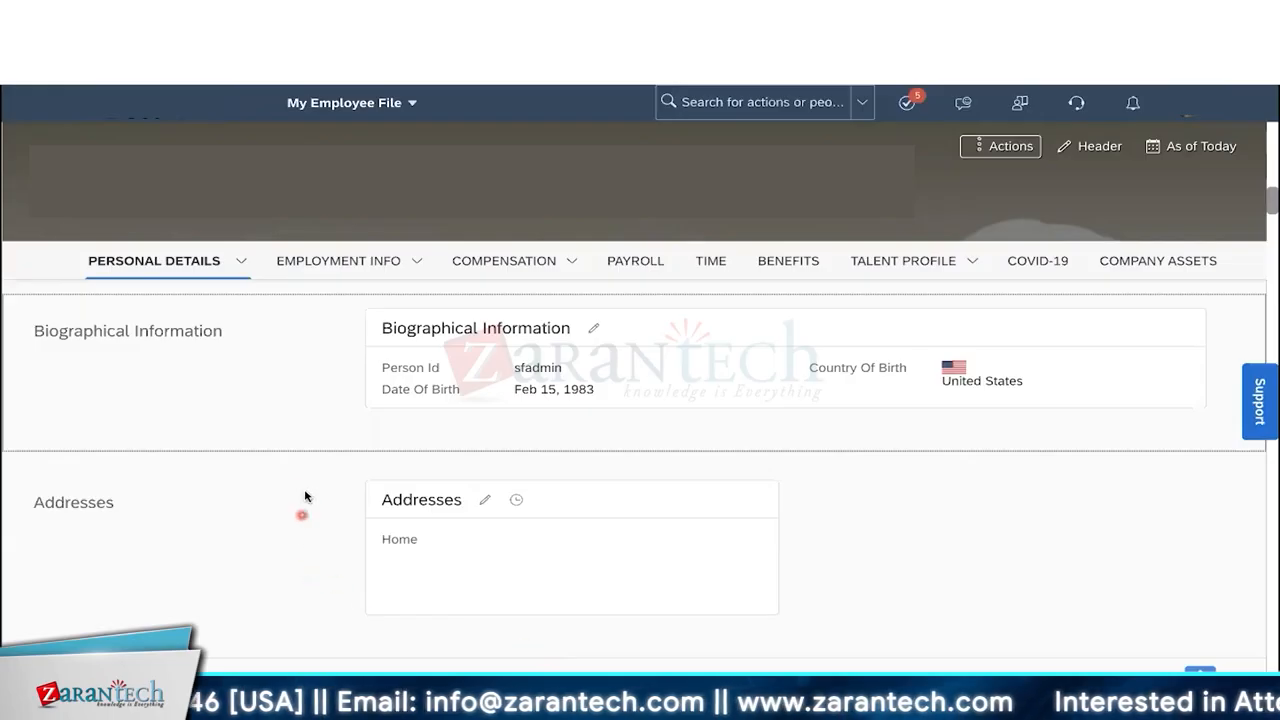
scroll(346, 426, up, 1)
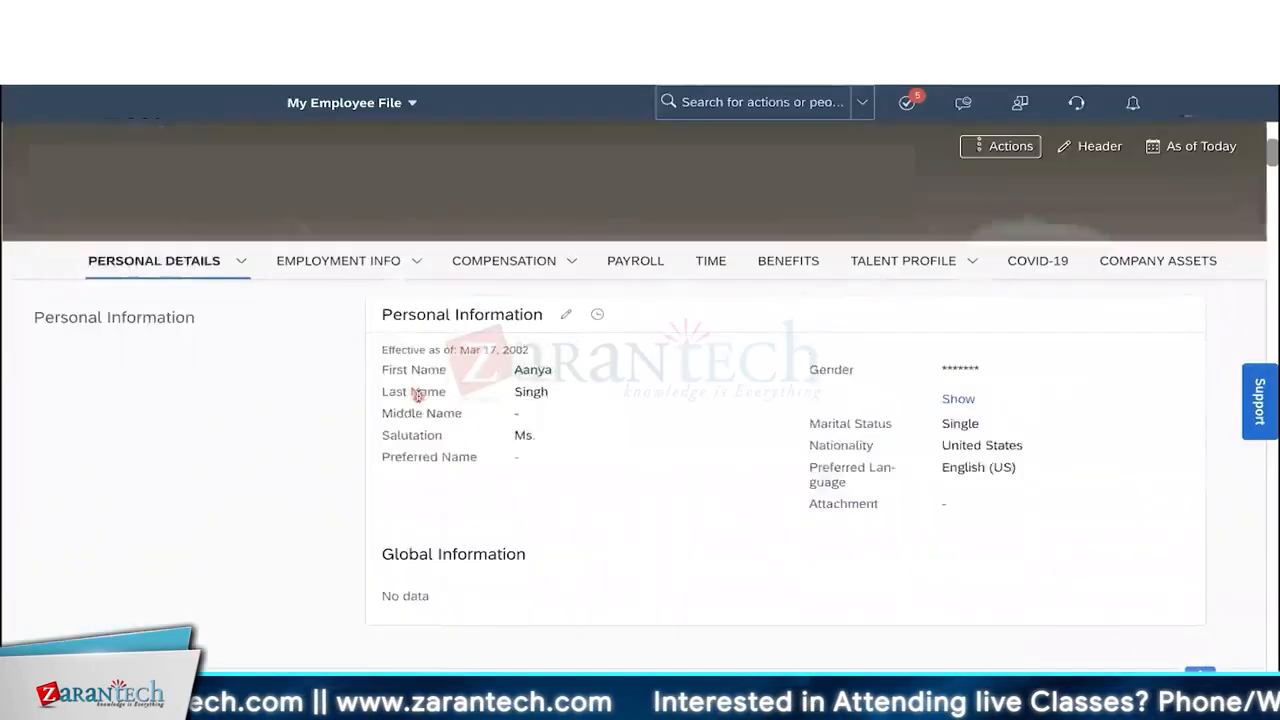
Step: Examine the National ID, Contact, Biographical Information and Addresses sections of the employee file to locate the Date Of Birth field
scroll(418, 400, down, 1)
scroll(418, 400, down, 2)
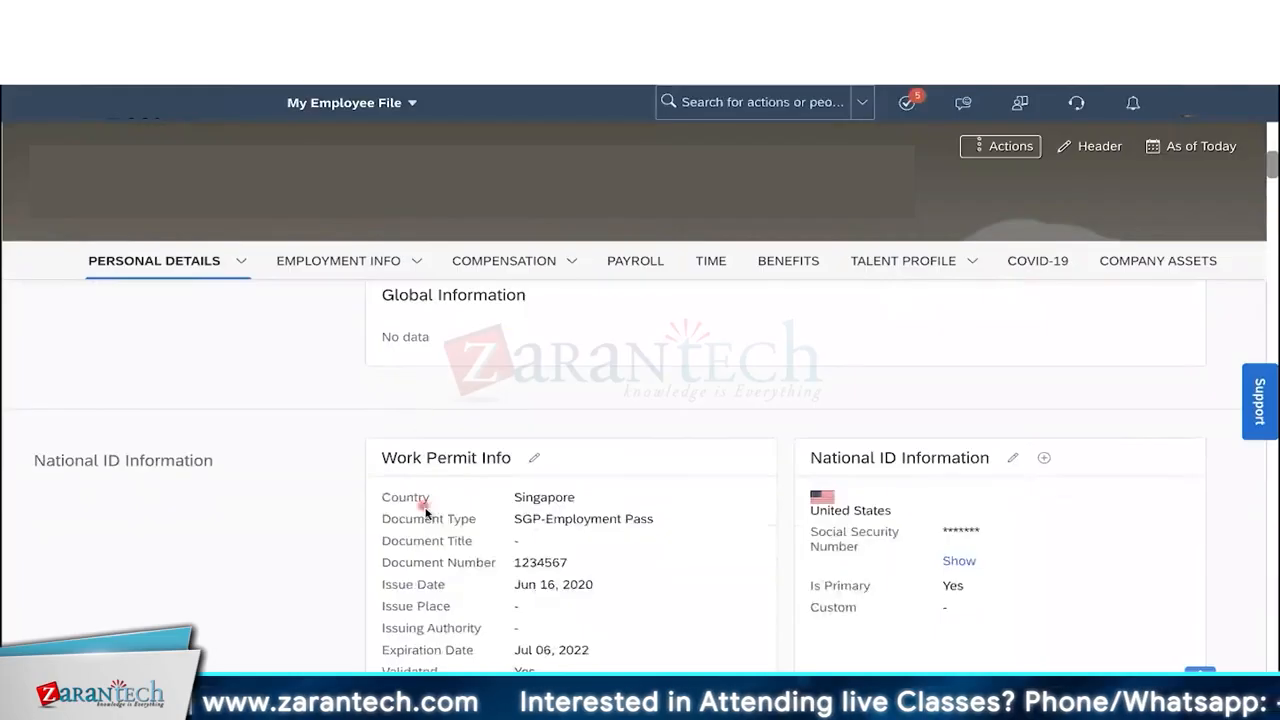
scroll(458, 578, down, 1)
scroll(458, 578, down, 3)
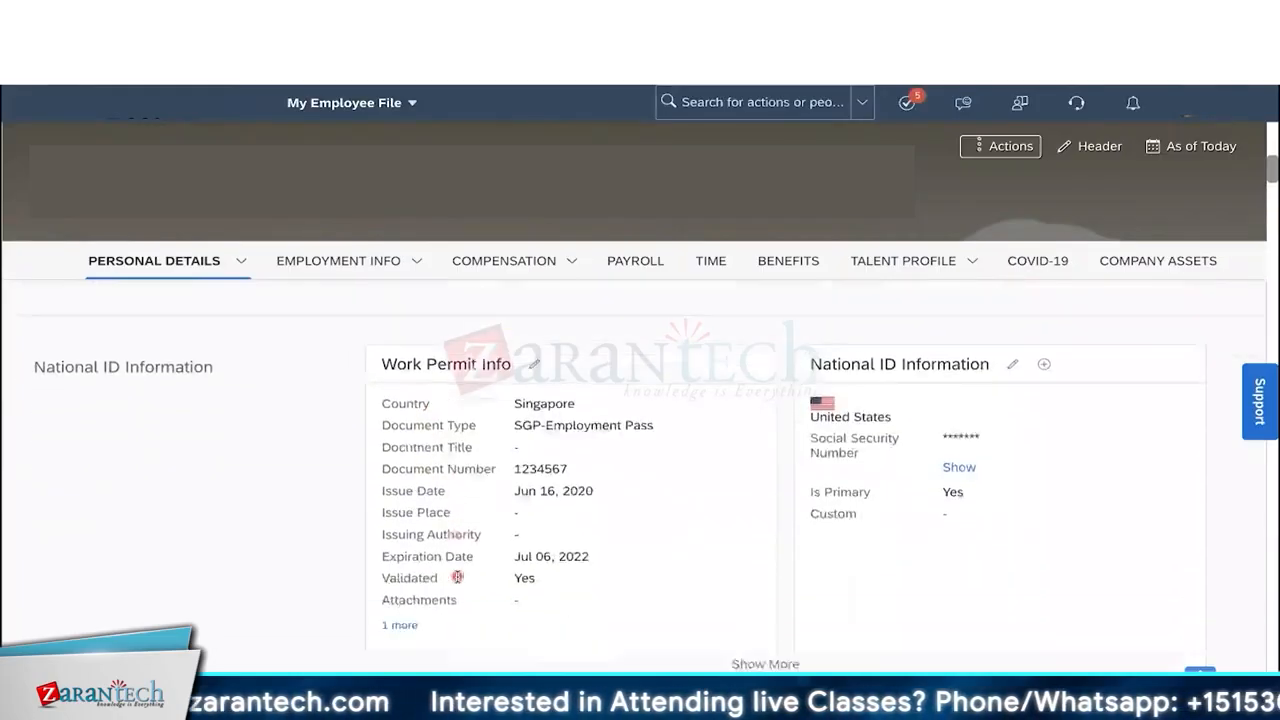
scroll(458, 578, down, 2)
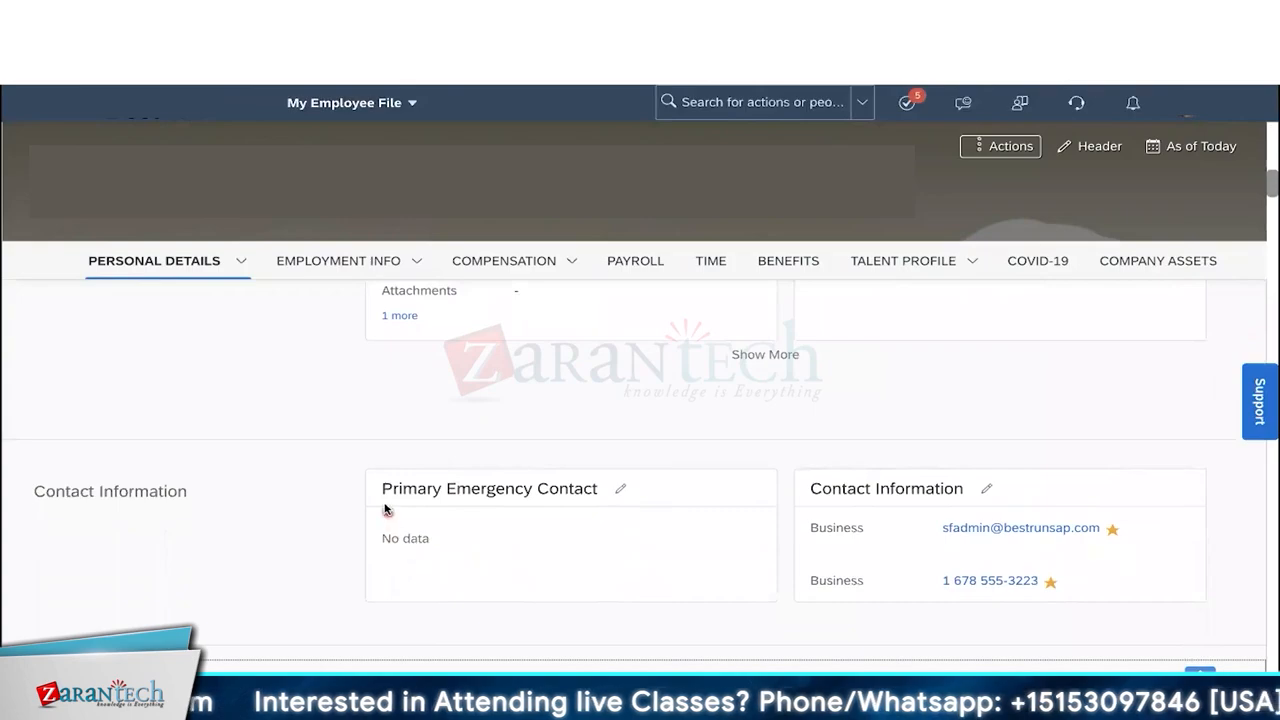
scroll(578, 520, down, 3)
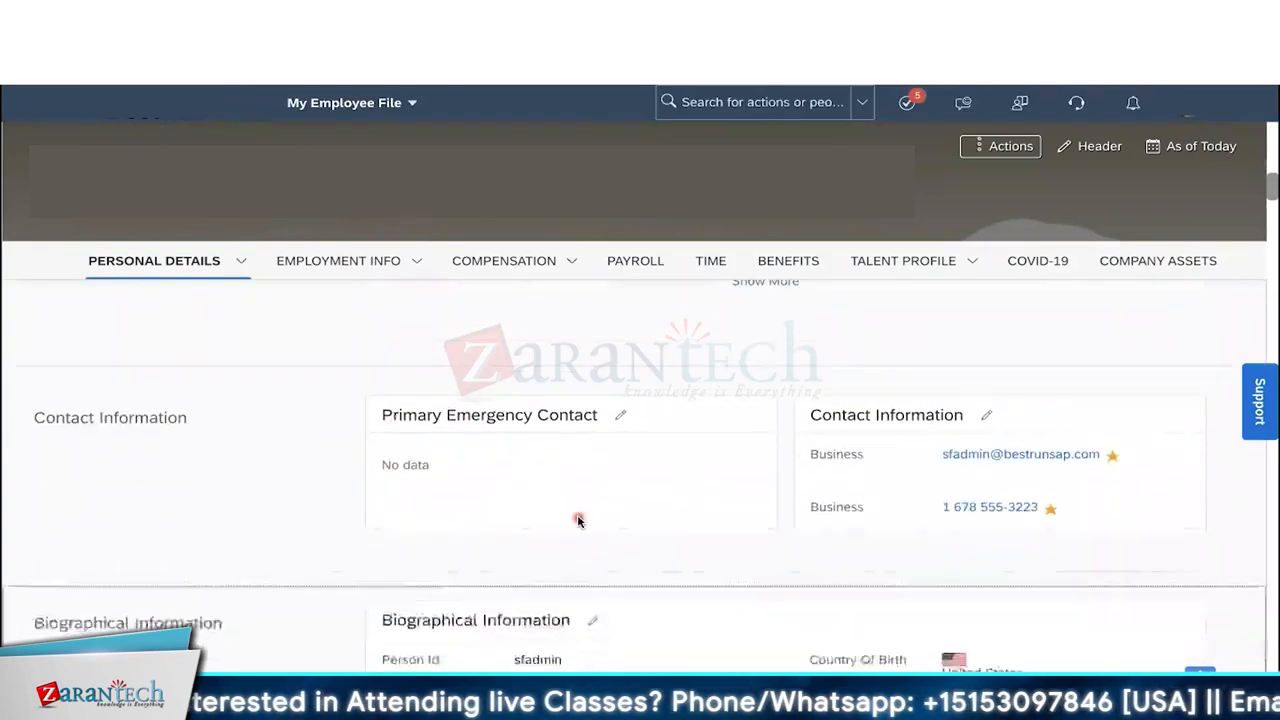
scroll(578, 520, down, 1)
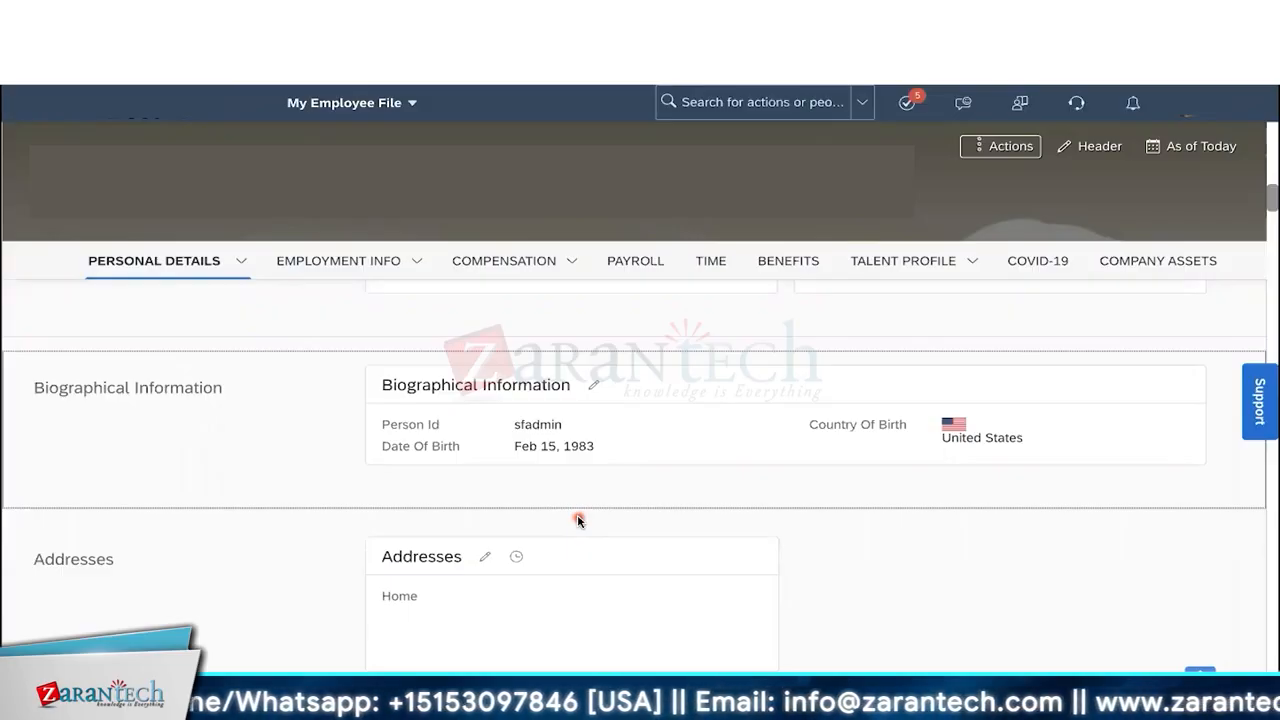
scroll(578, 520, down, 3)
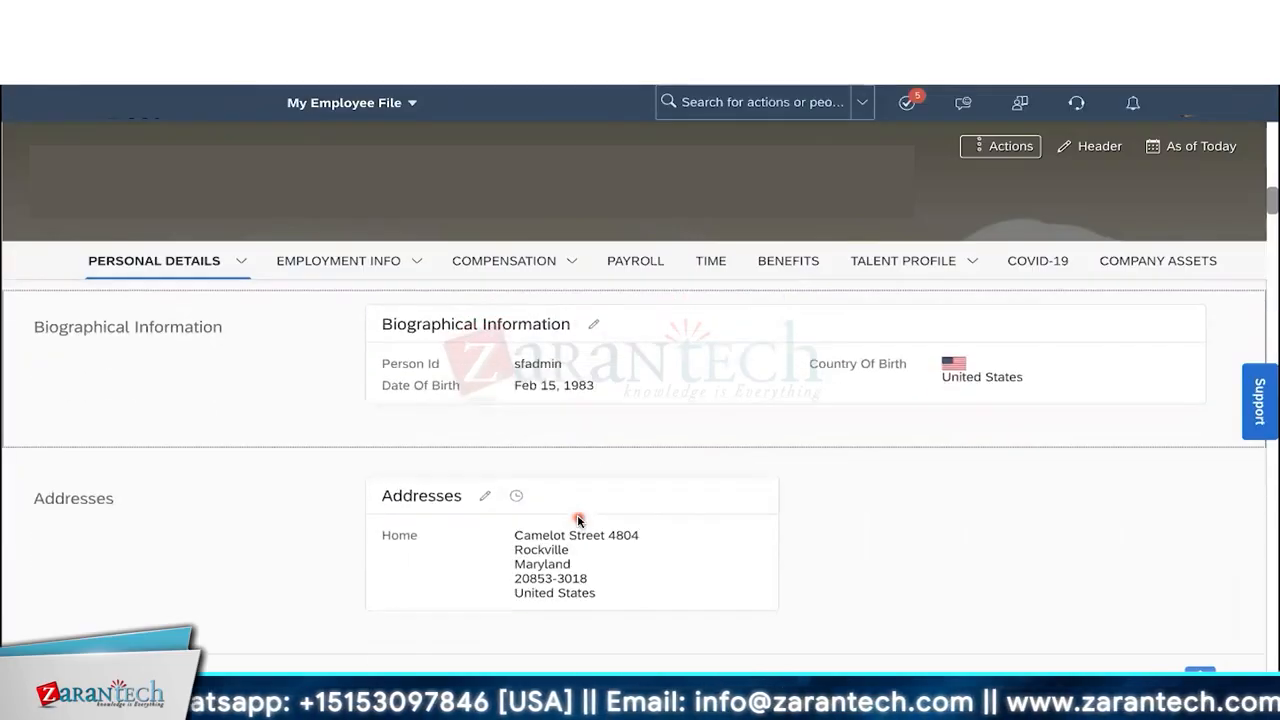
scroll(578, 520, down, 5)
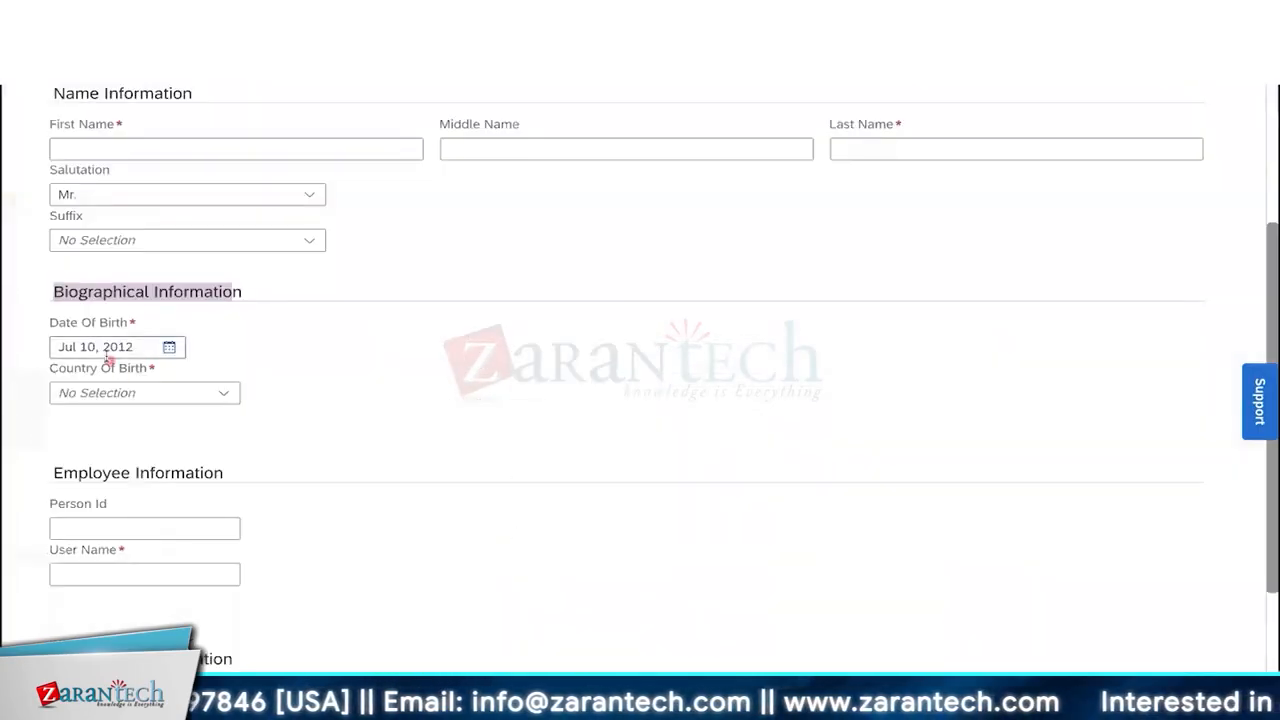
Step: Return to the new-hire form and examine the Biographical Information heading together with its Date Of Birth field
click(94, 294)
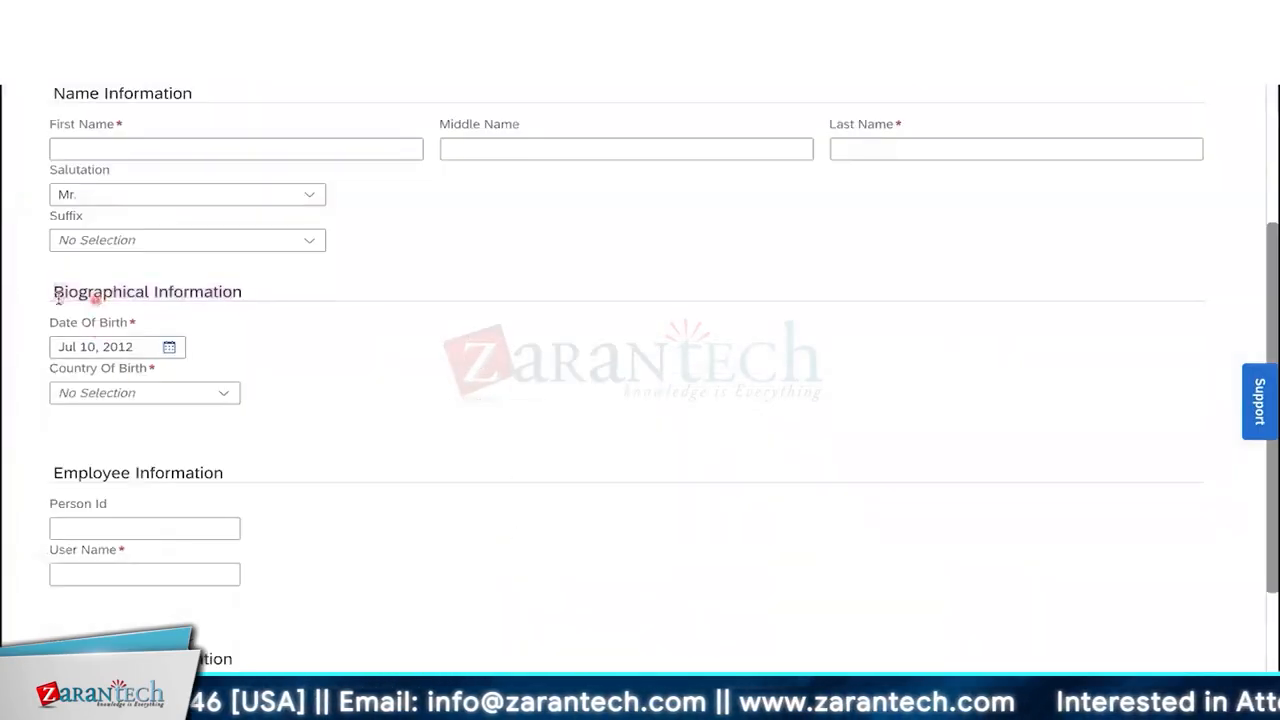
drag(53, 291, 240, 292)
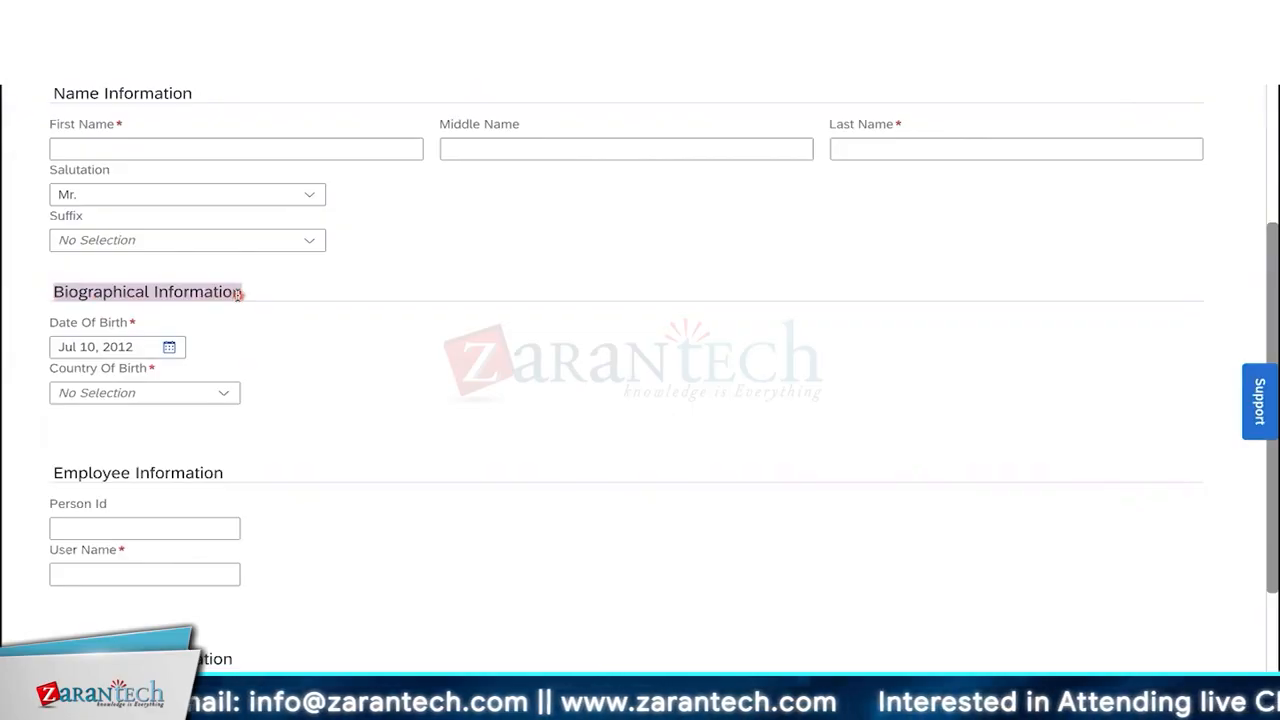
click(55, 324)
drag(55, 324, 123, 323)
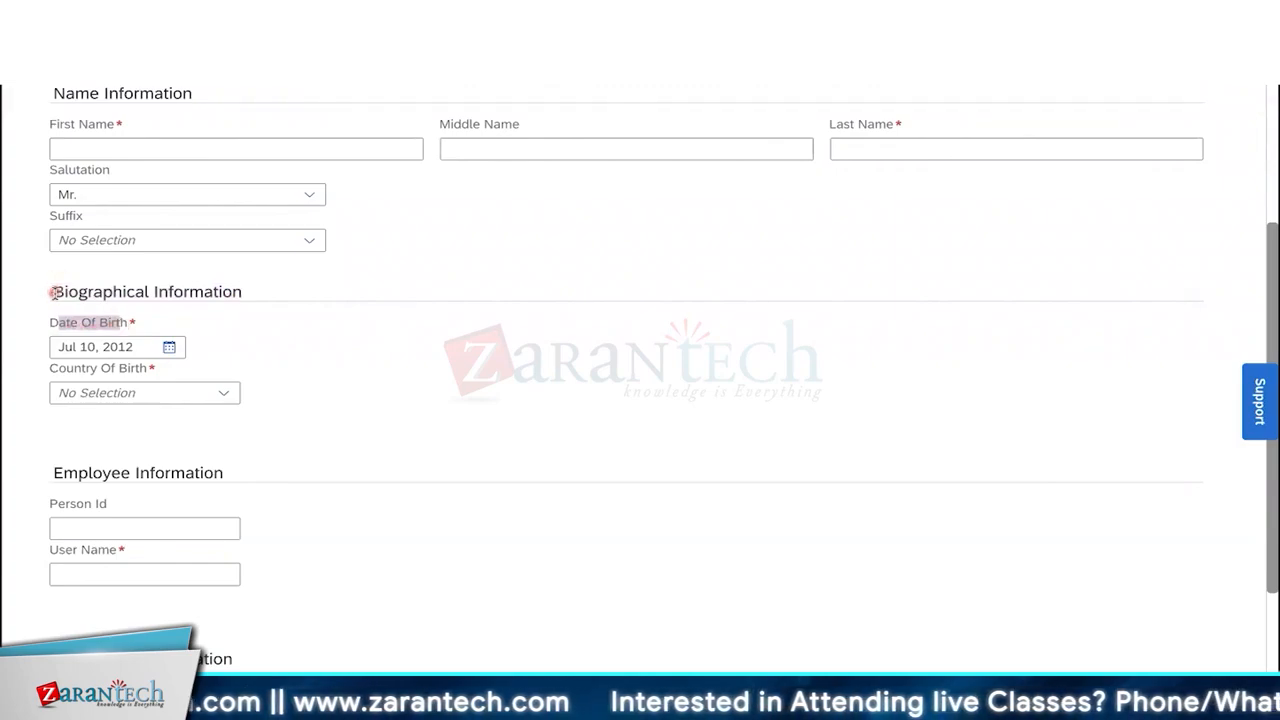
drag(54, 291, 230, 292)
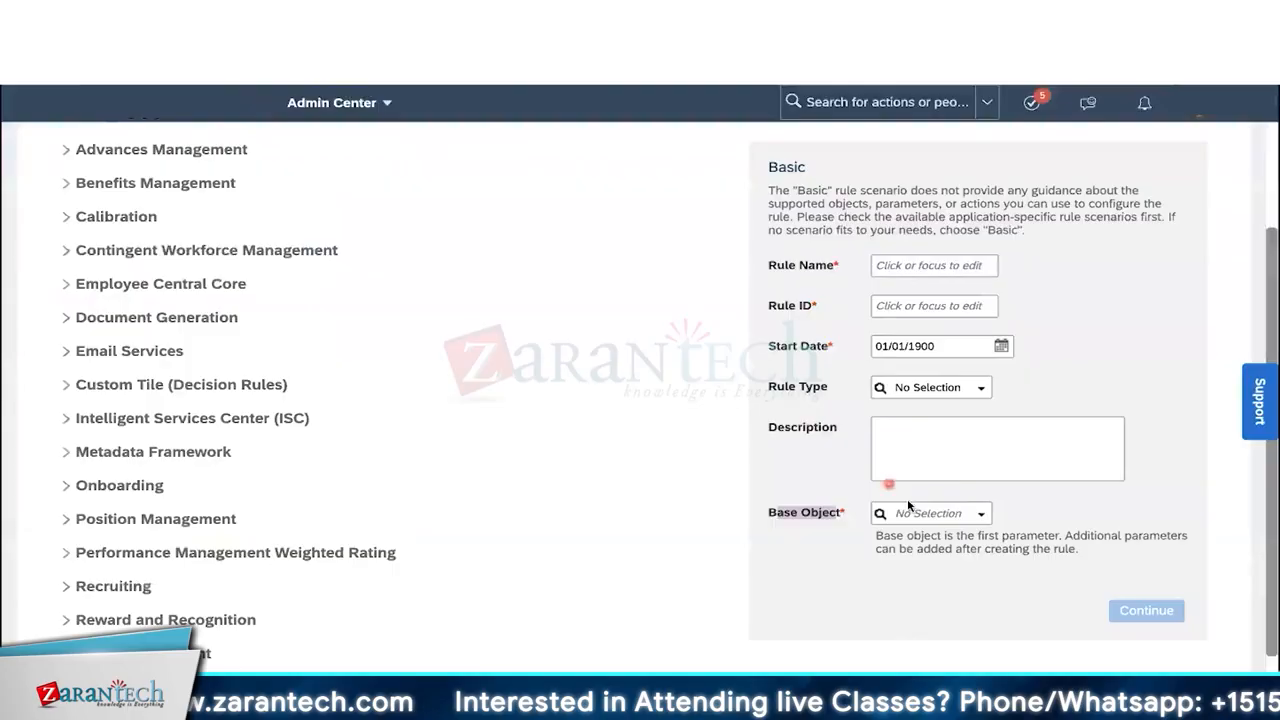
Step: Switch back to the new Basic rule and set its base object to Biographical Information Model
click(914, 508)
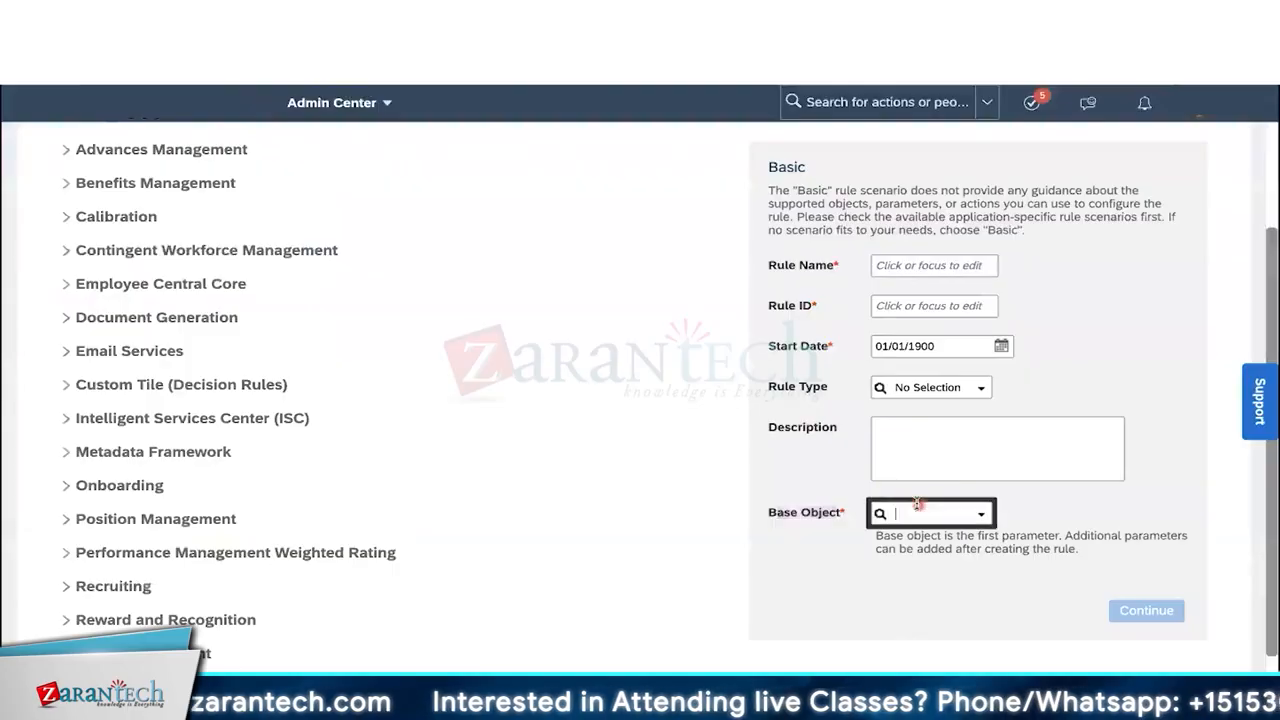
text(biogr)
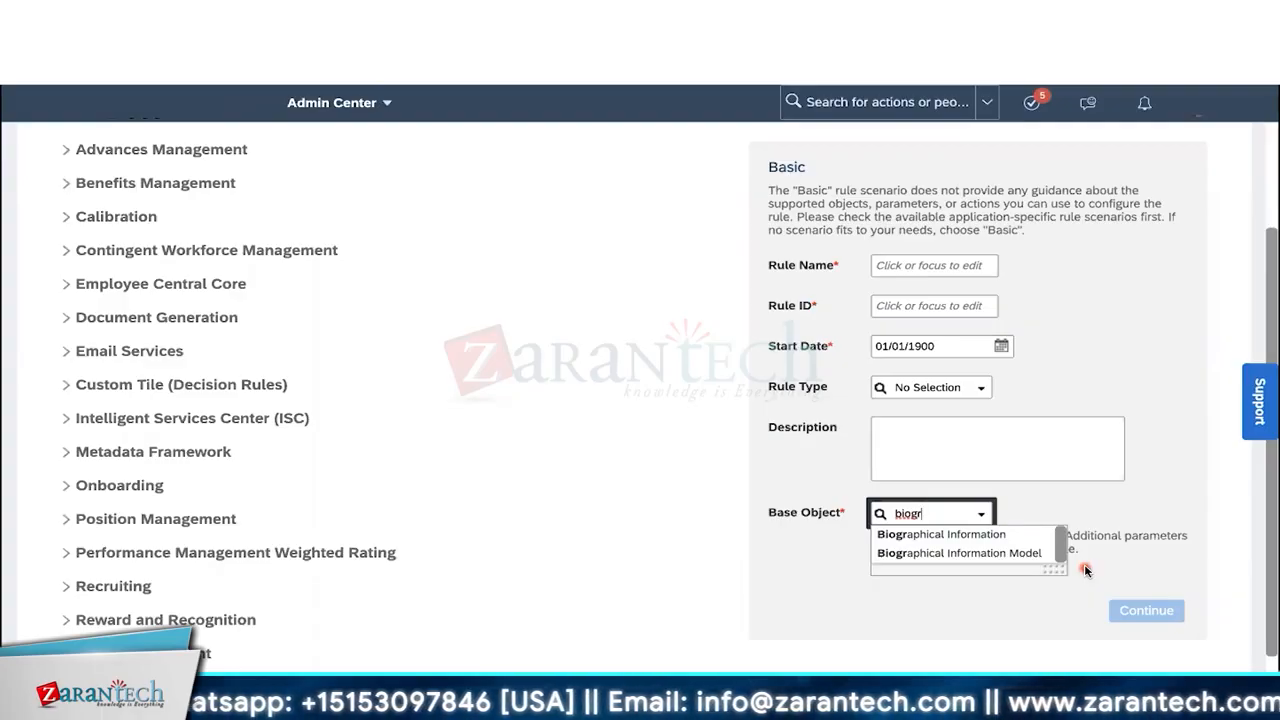
click(1035, 553)
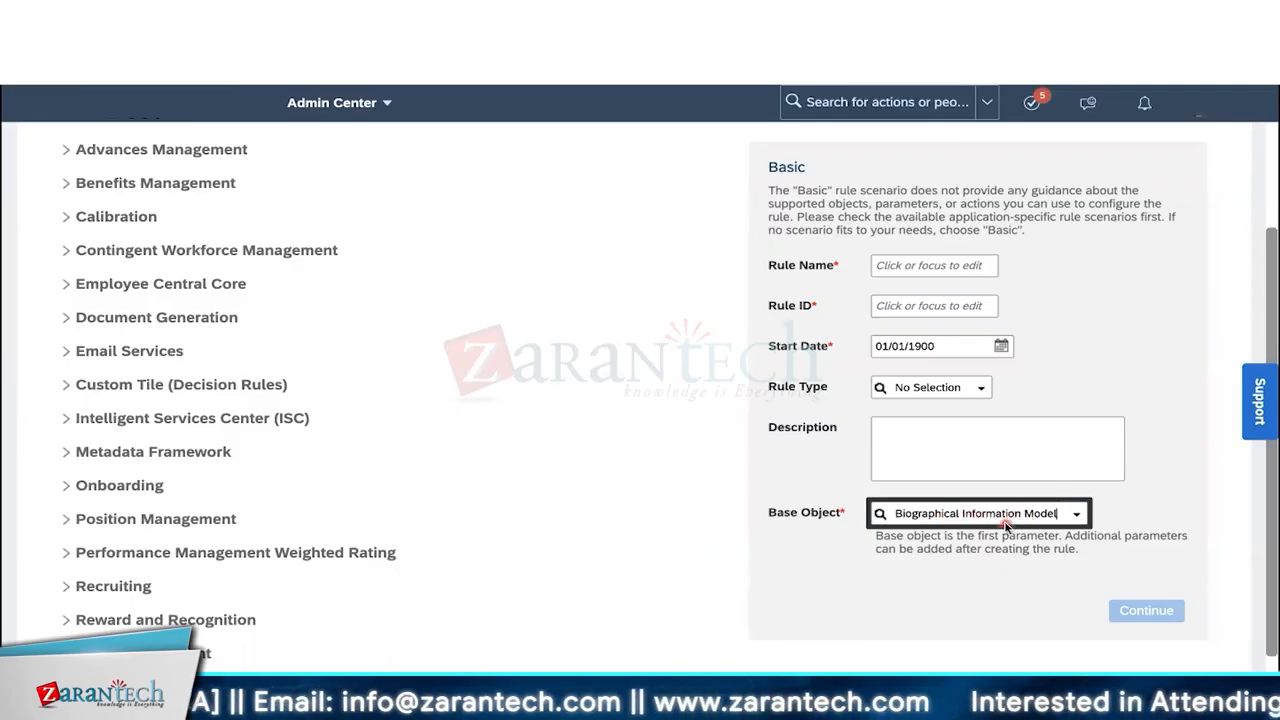
Step: Name the rule cust_age_valid_jul3 and continue to its rule editor
click(935, 265)
text(cust_age_)
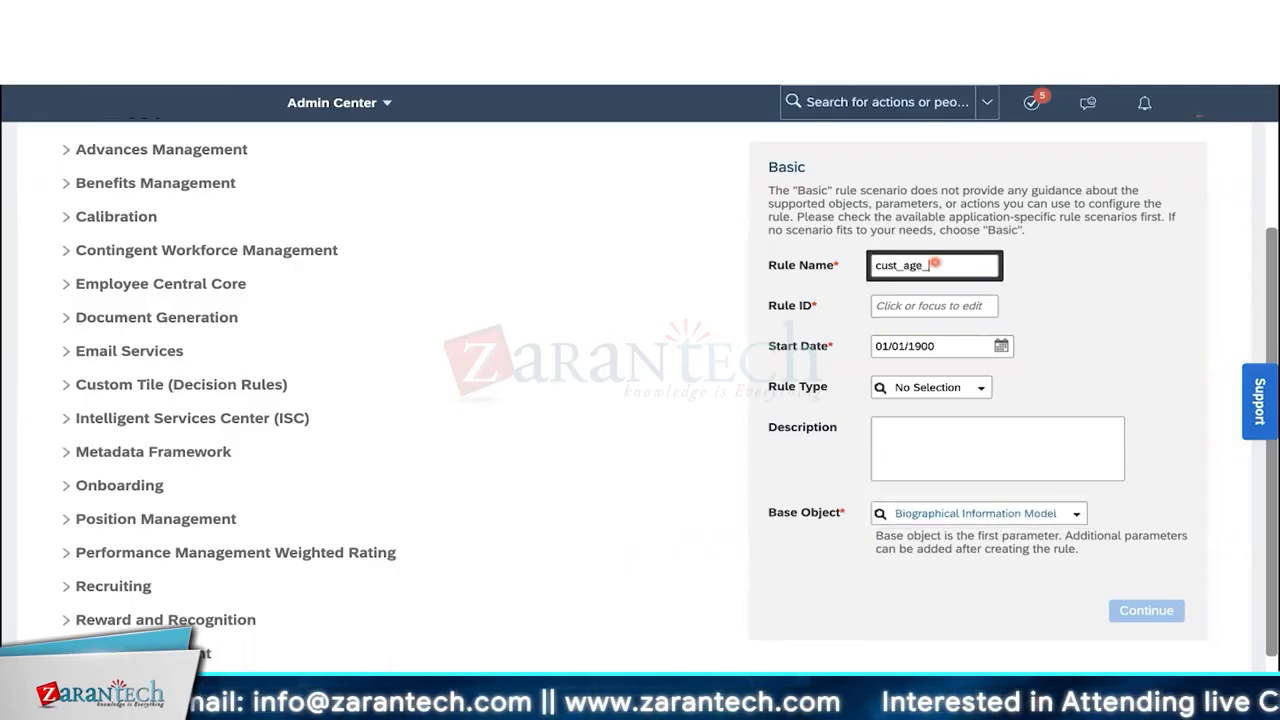
text(valid_)
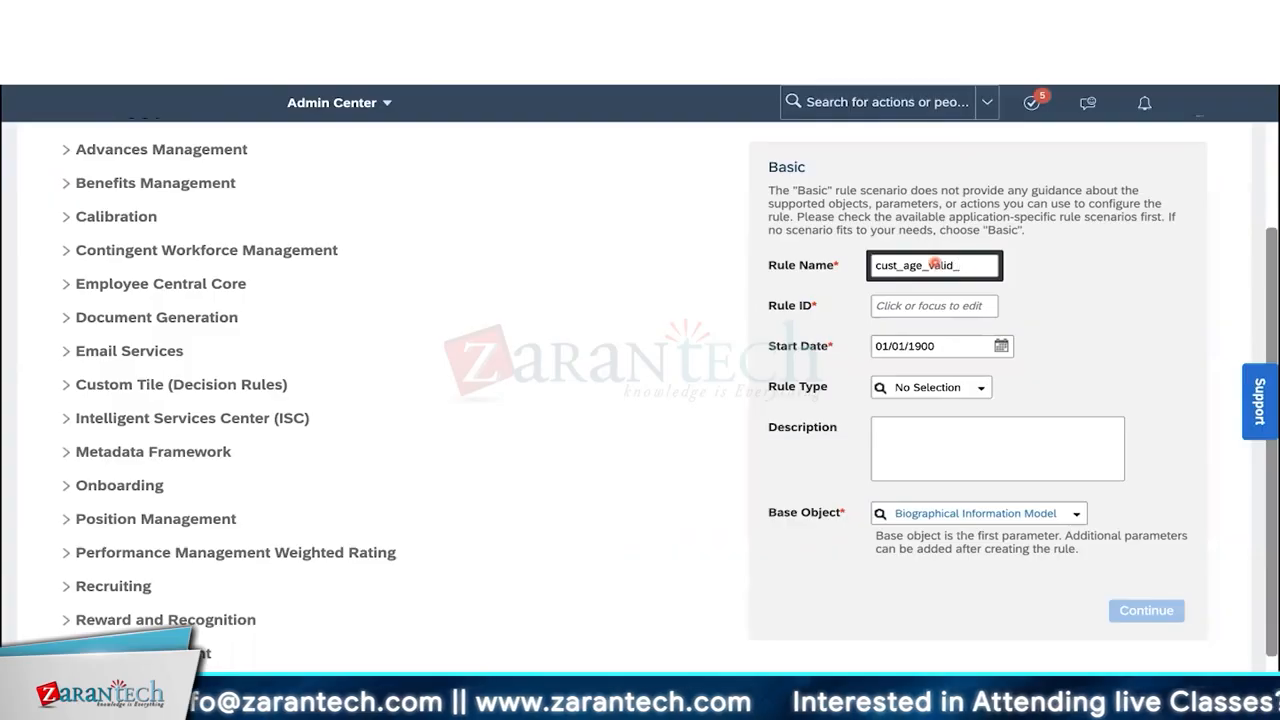
text(jul3)
click(1131, 514)
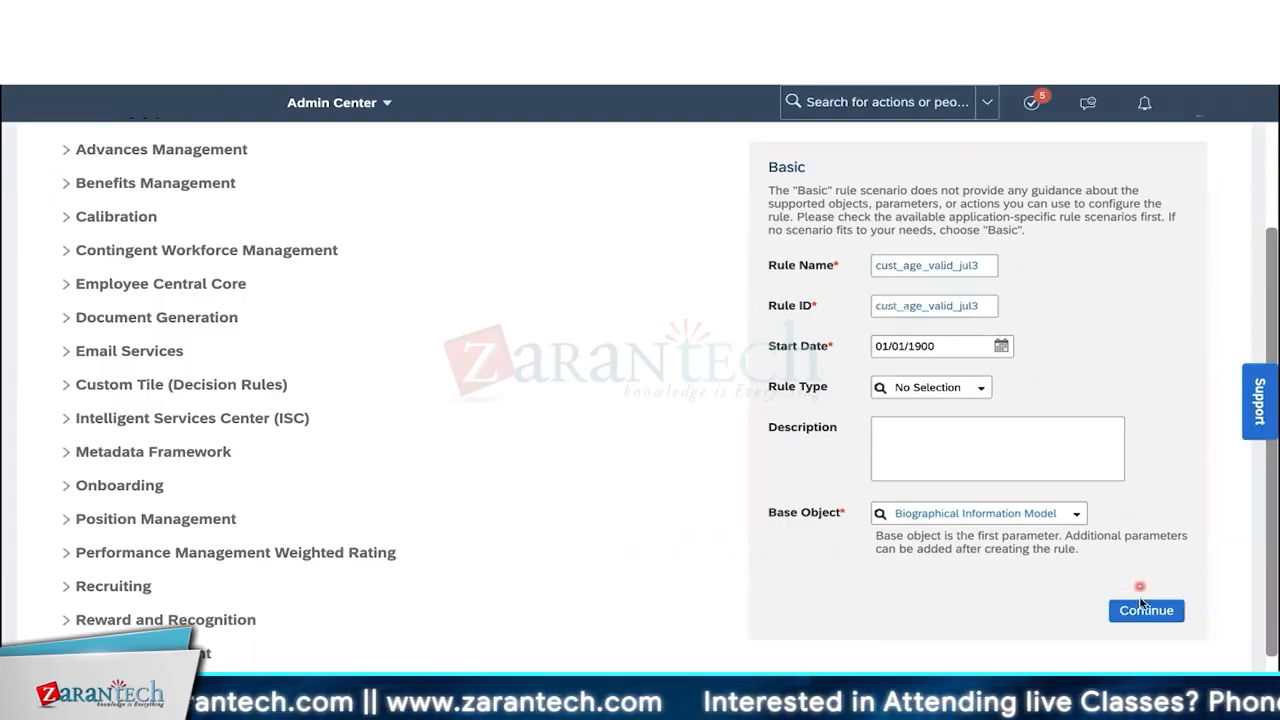
click(1145, 610)
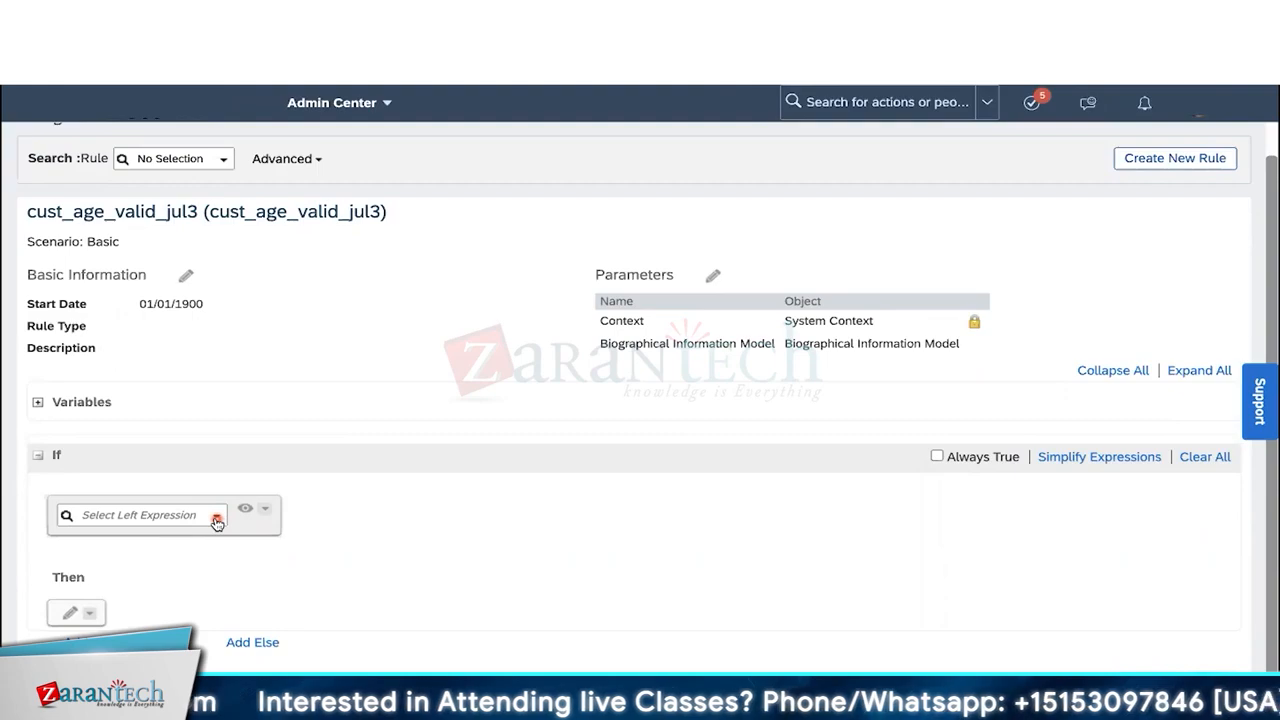
Step: Set the left expression of the If condition to the Difference In Calendar Years() function
click(217, 522)
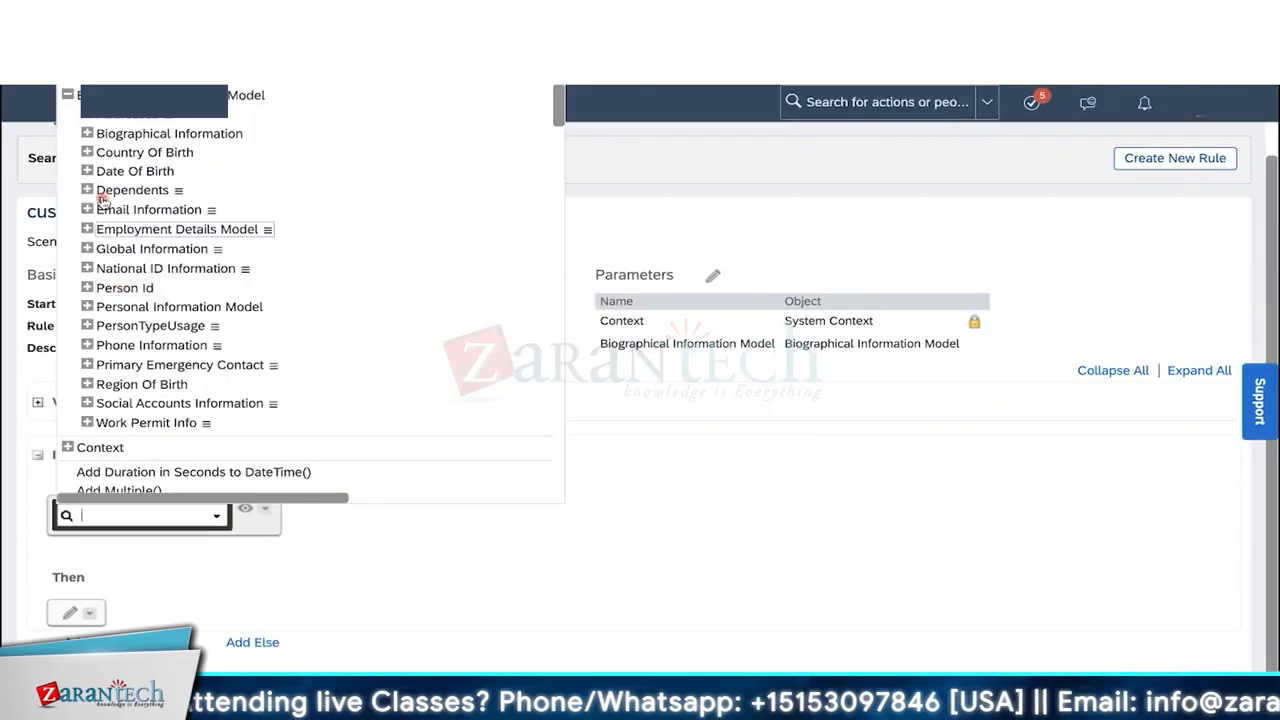
click(68, 96)
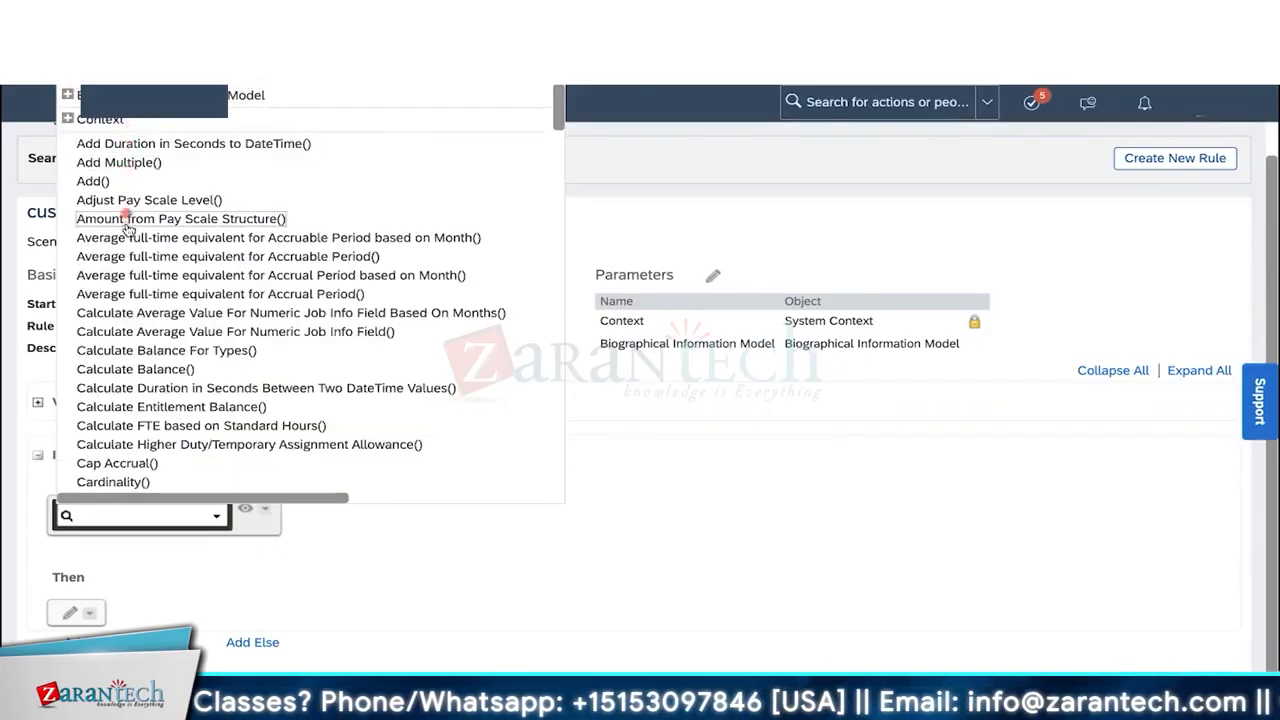
scroll(125, 283, down, 3)
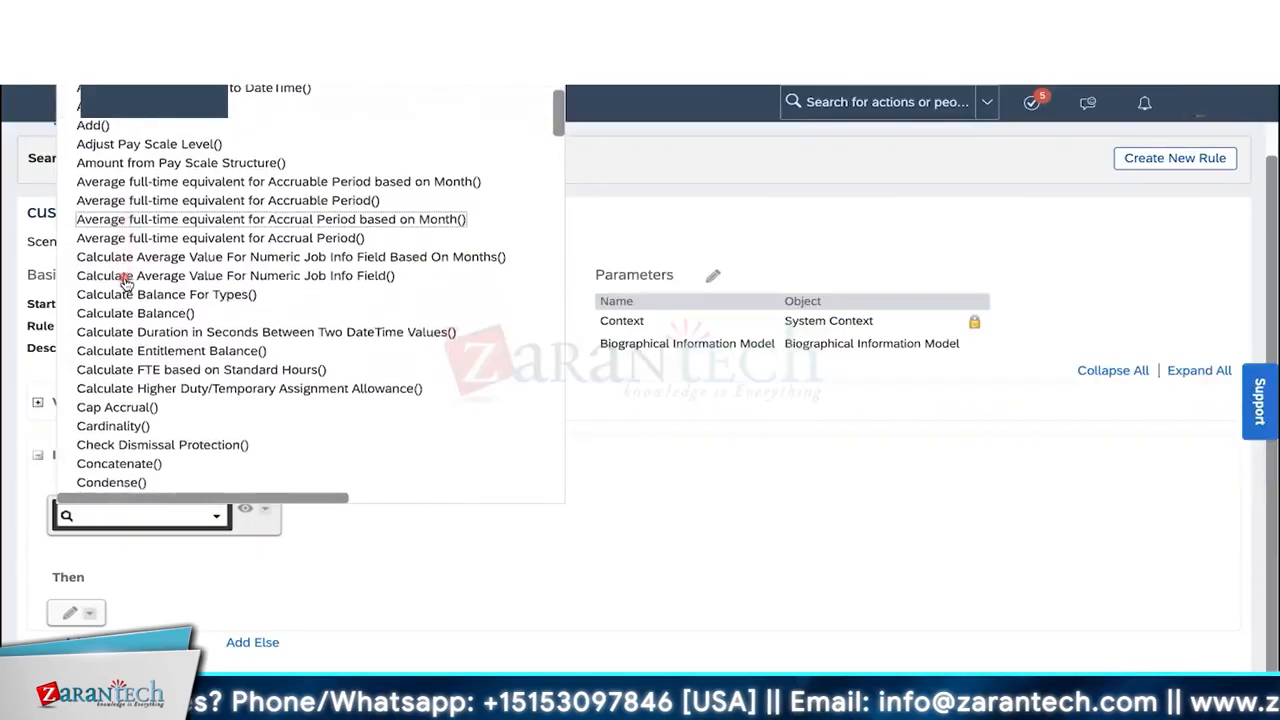
scroll(125, 283, down, 3)
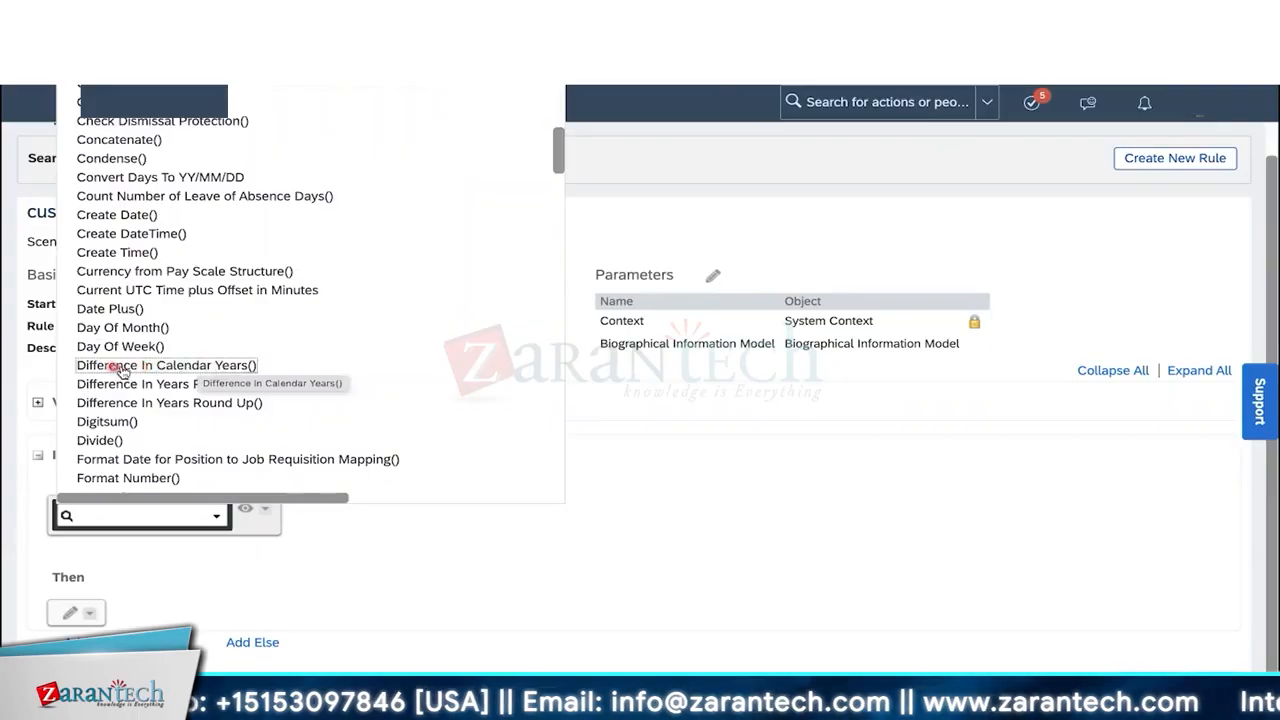
click(195, 366)
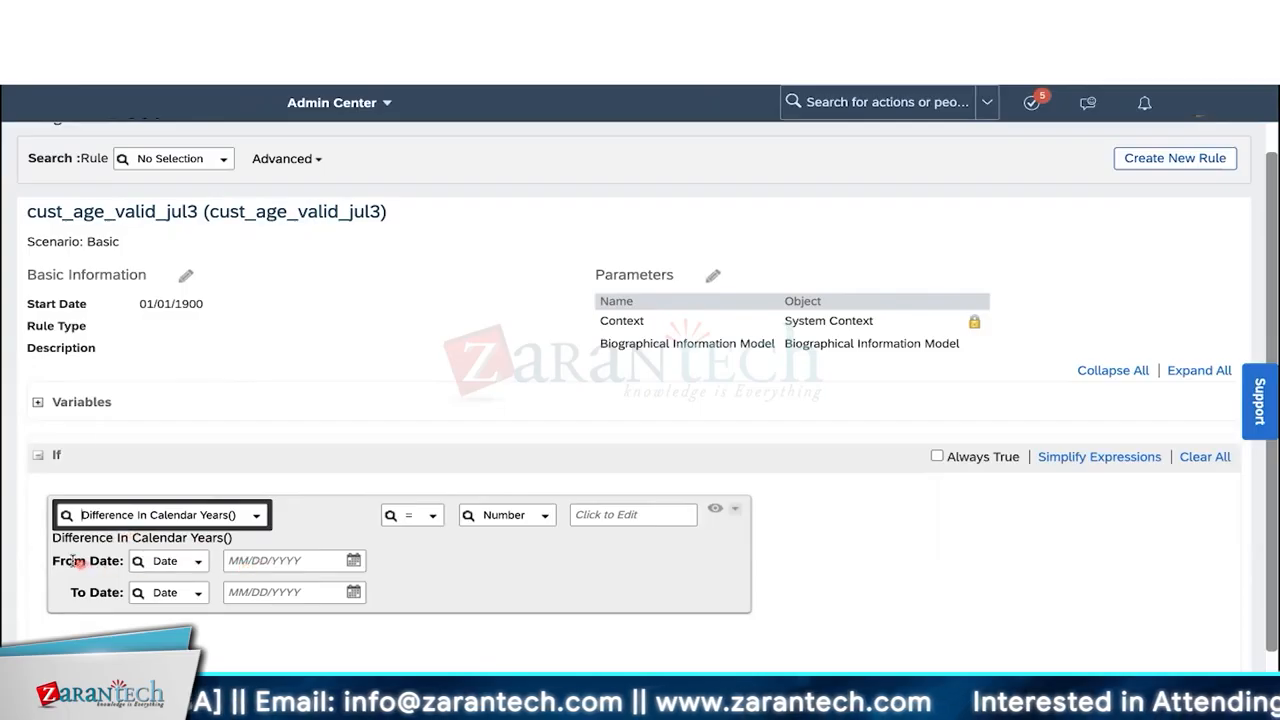
Step: Set the function's From Date to Biographical Information Model.Date Of Birth.Value and its To Date to Today()
click(200, 562)
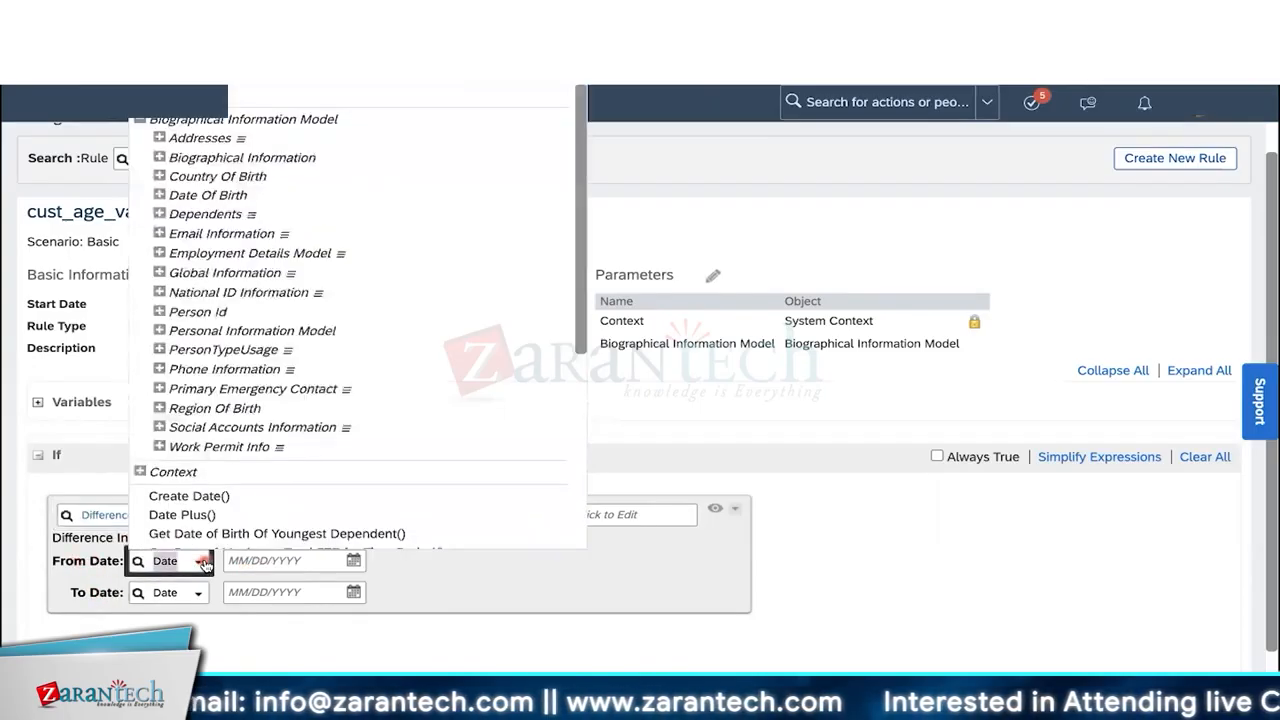
click(159, 195)
click(205, 233)
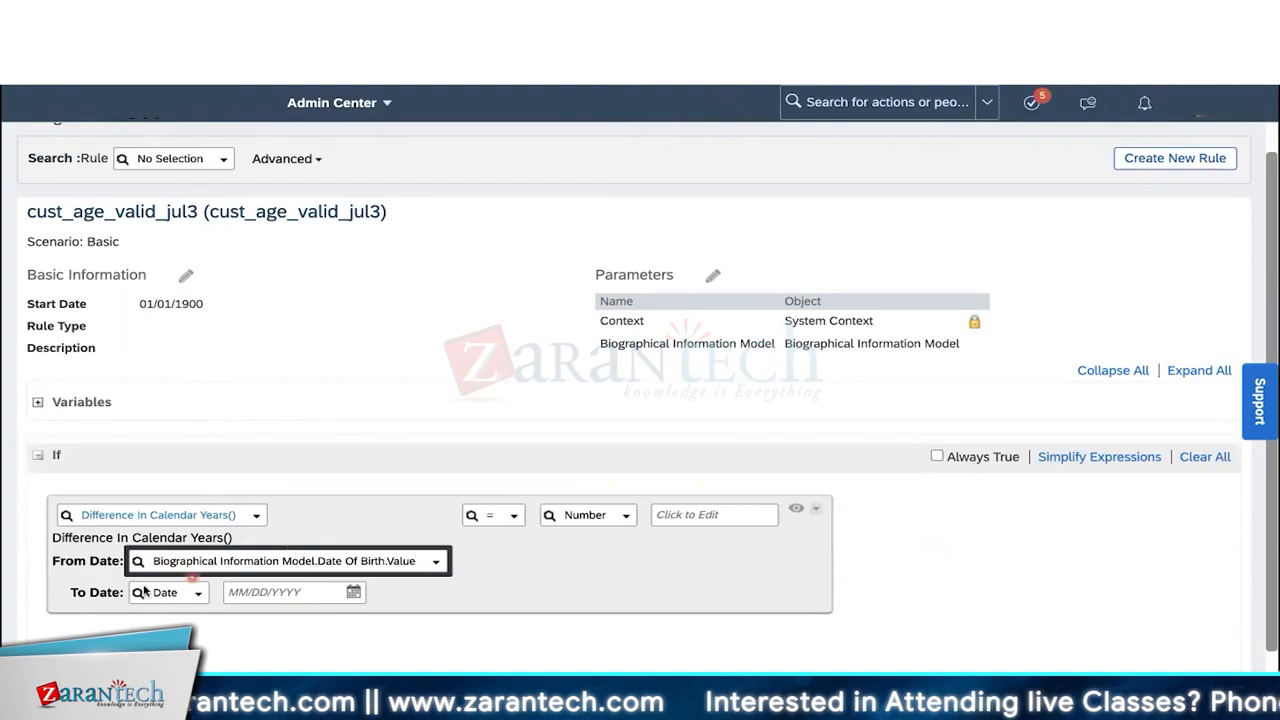
click(200, 594)
scroll(210, 540, down, 3)
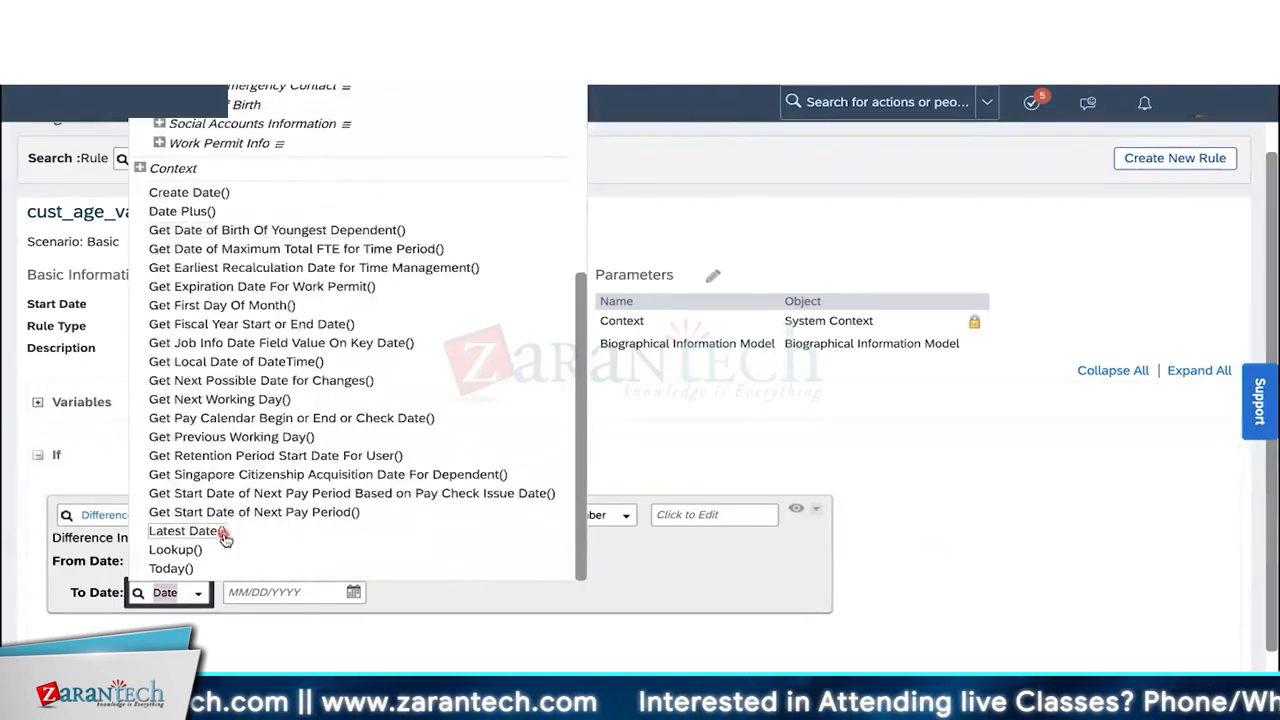
click(170, 568)
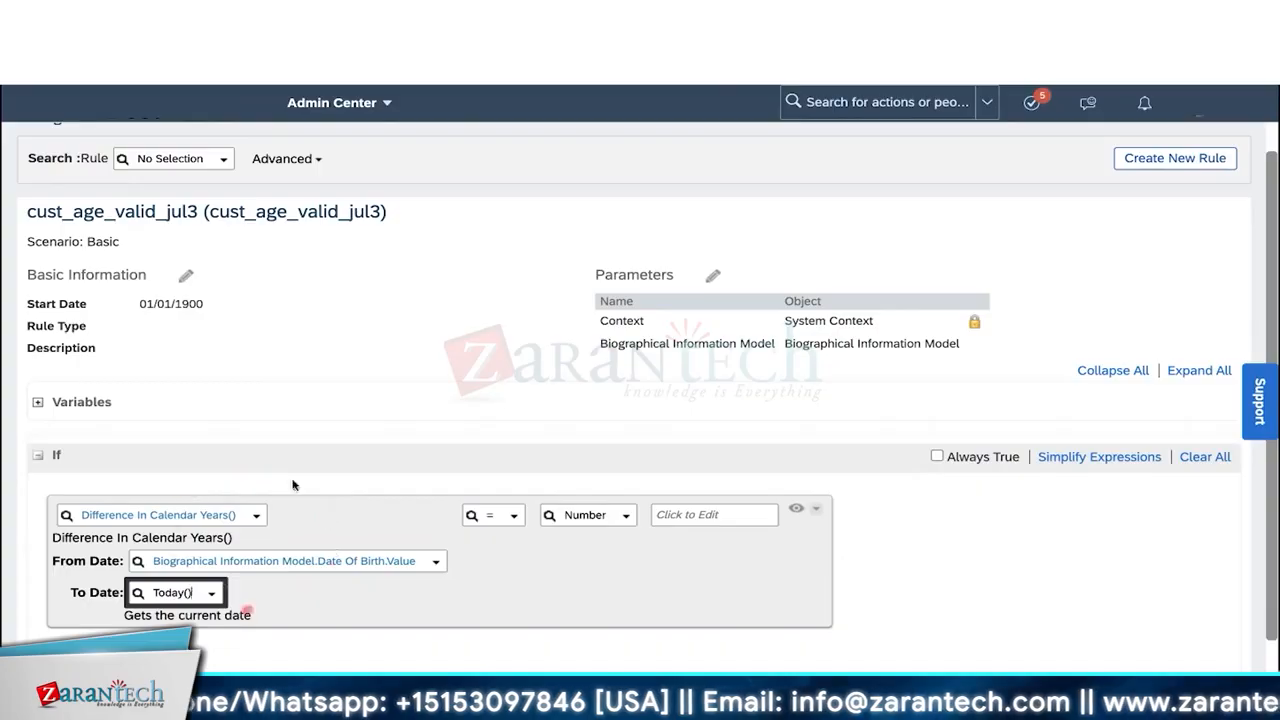
Step: Complete the If condition with the less-than operator and the number 18
click(510, 516)
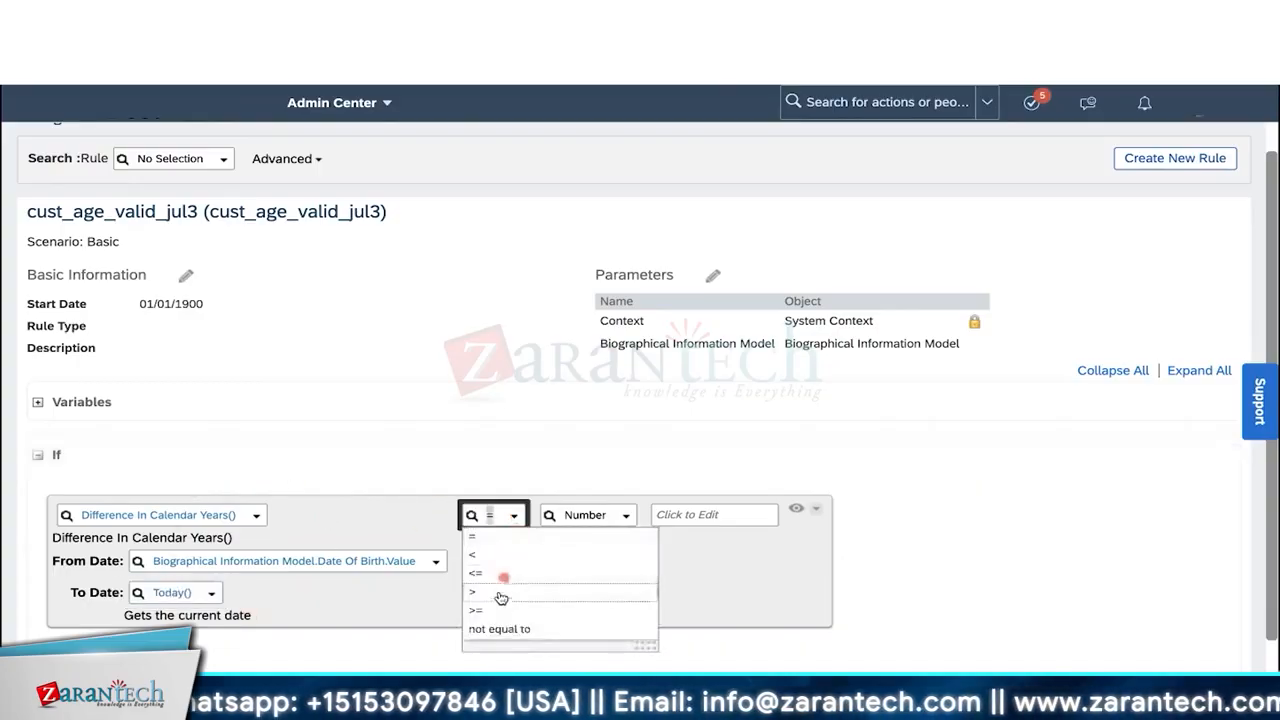
click(590, 554)
click(695, 514)
text(1)
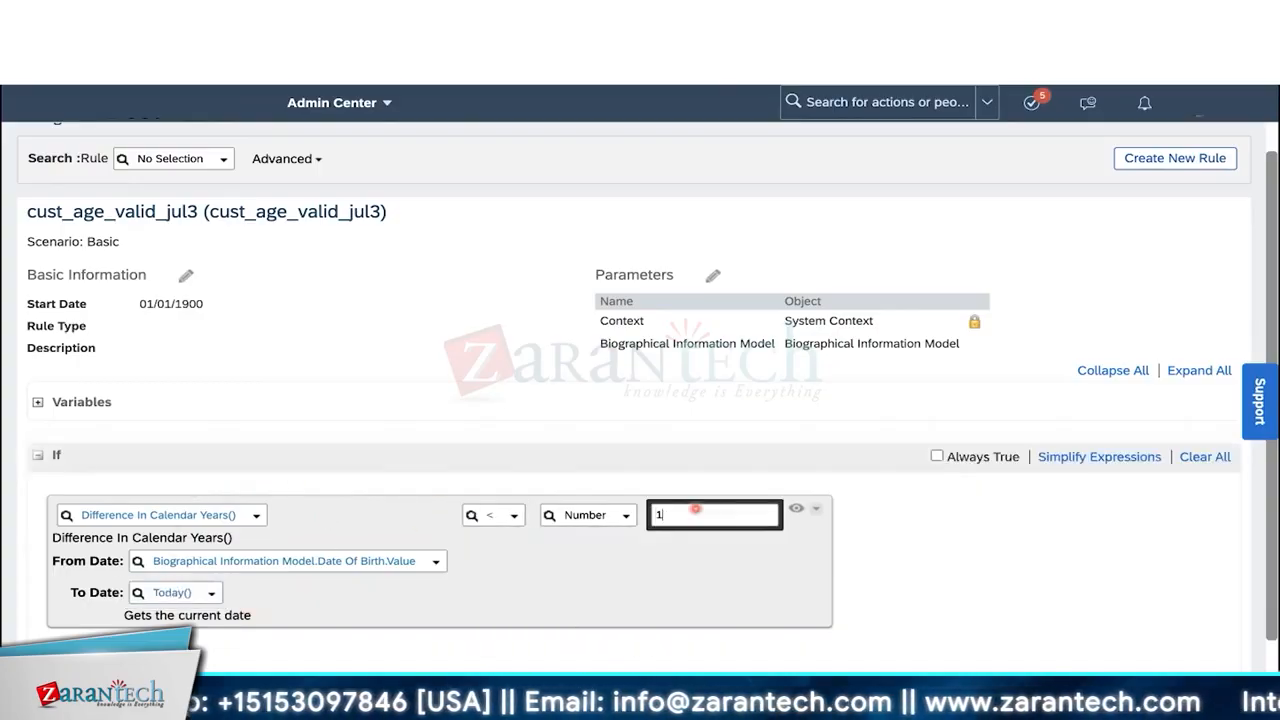
text(8)
click(731, 551)
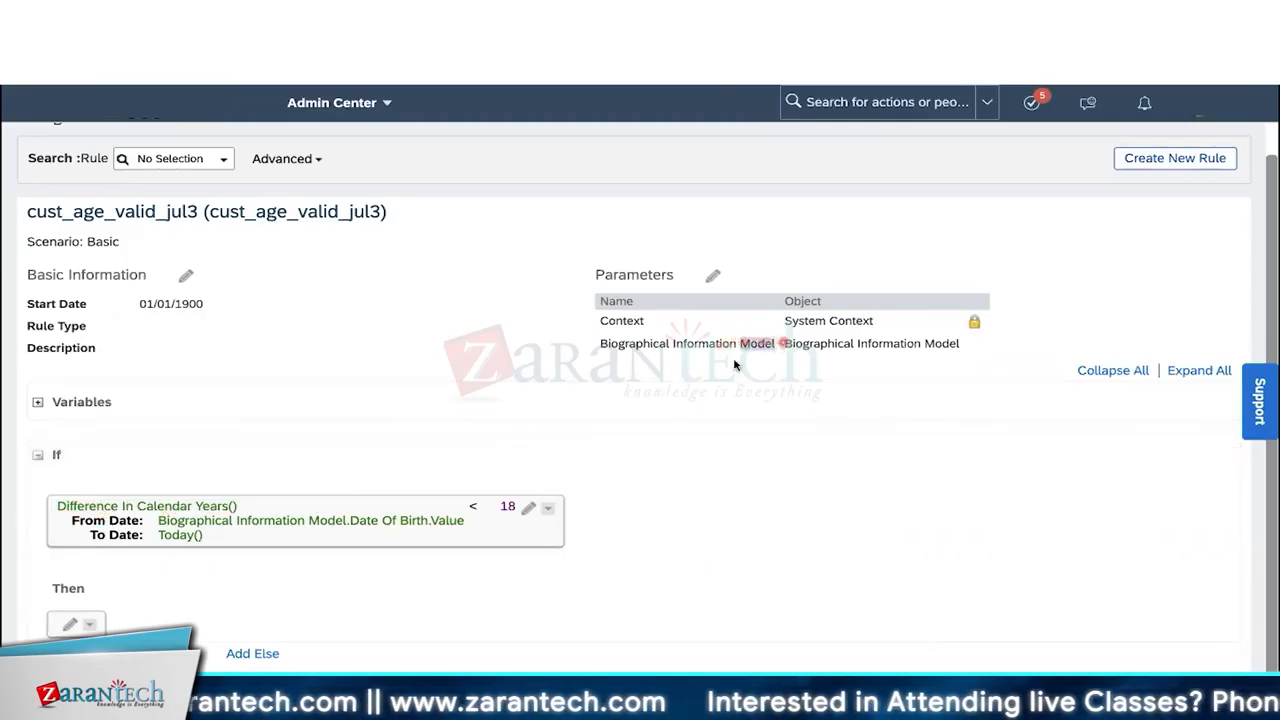
Step: Add a Raise Message action under Then and assign it the cust_age_validation message
click(68, 627)
click(200, 636)
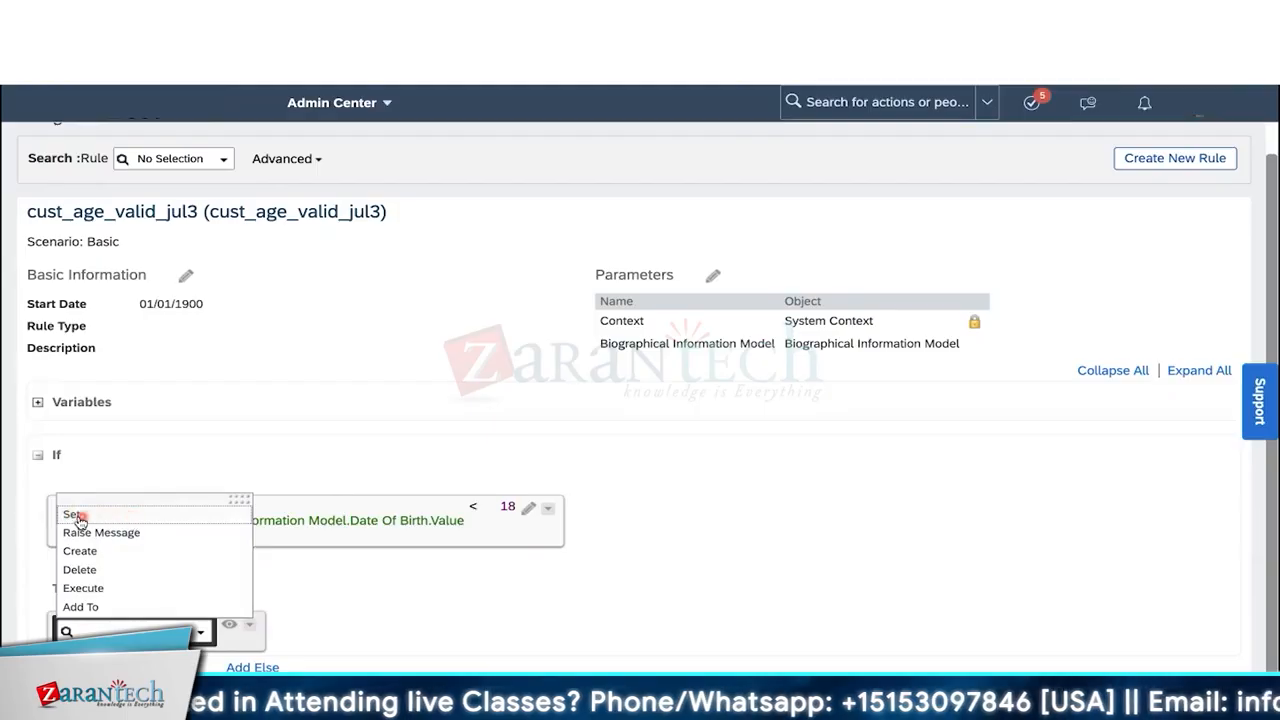
click(159, 533)
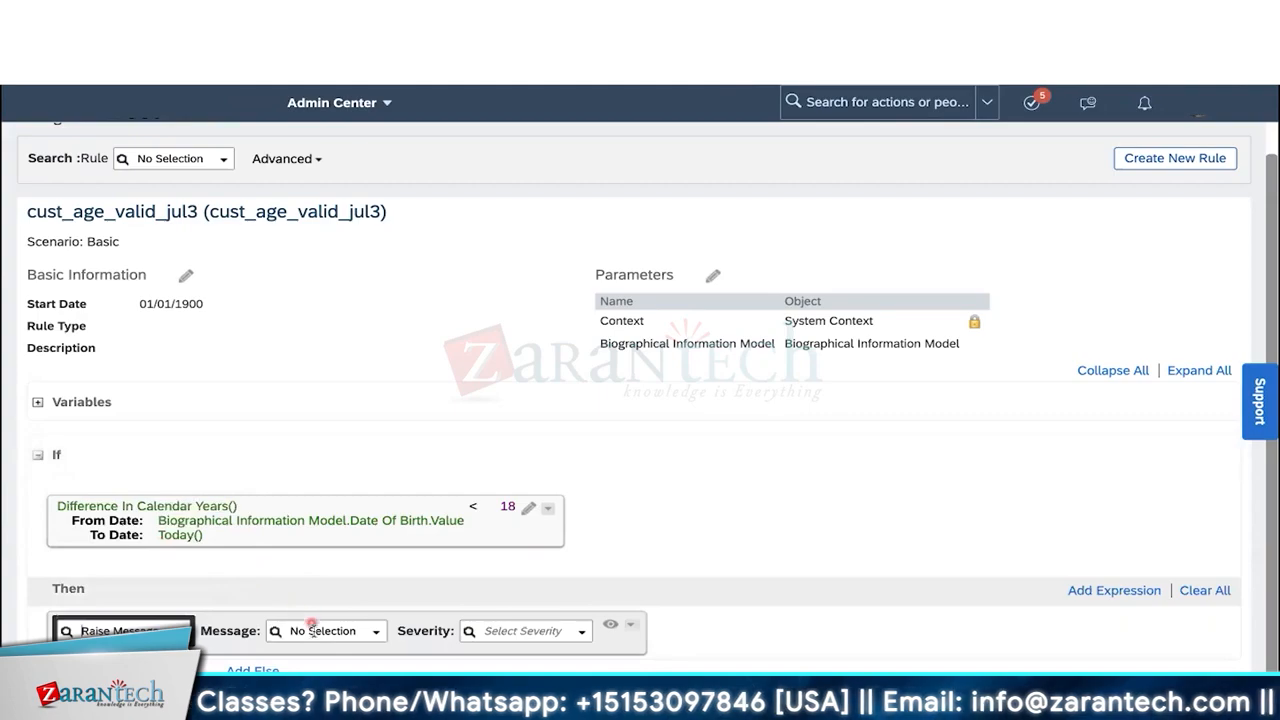
click(312, 631)
click(313, 631)
text(v)
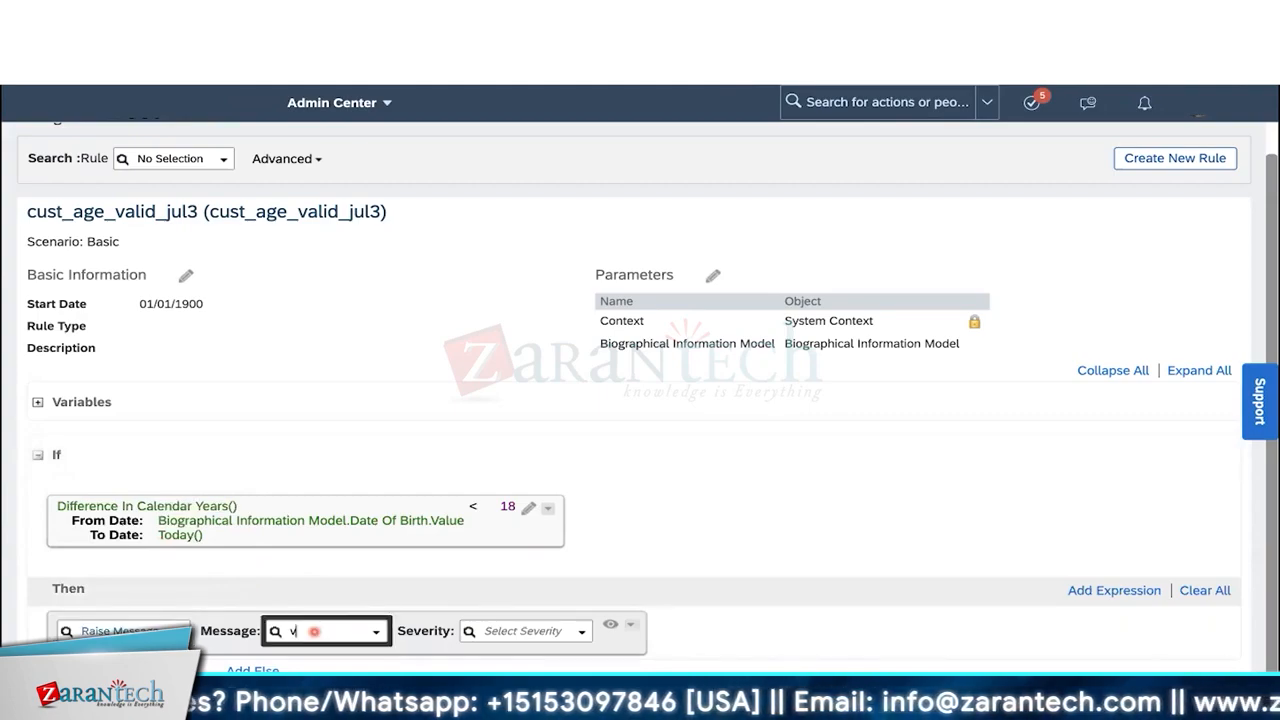
text(alida)
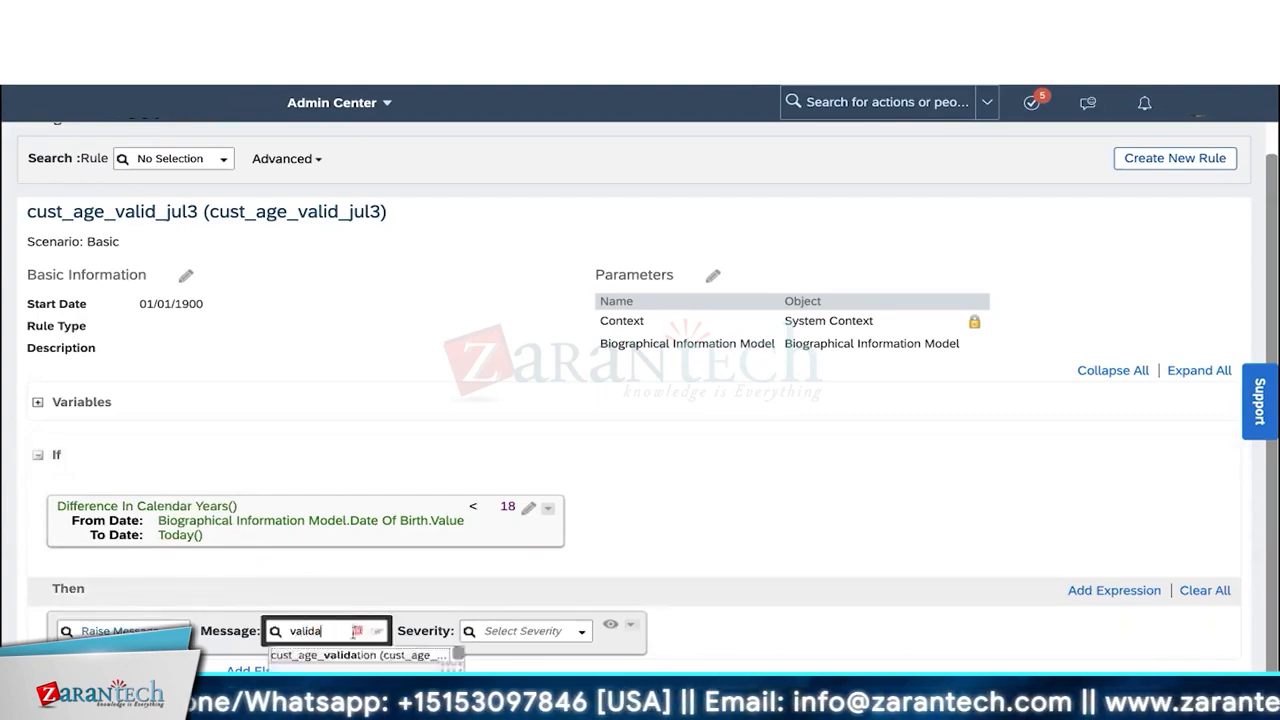
click(340, 658)
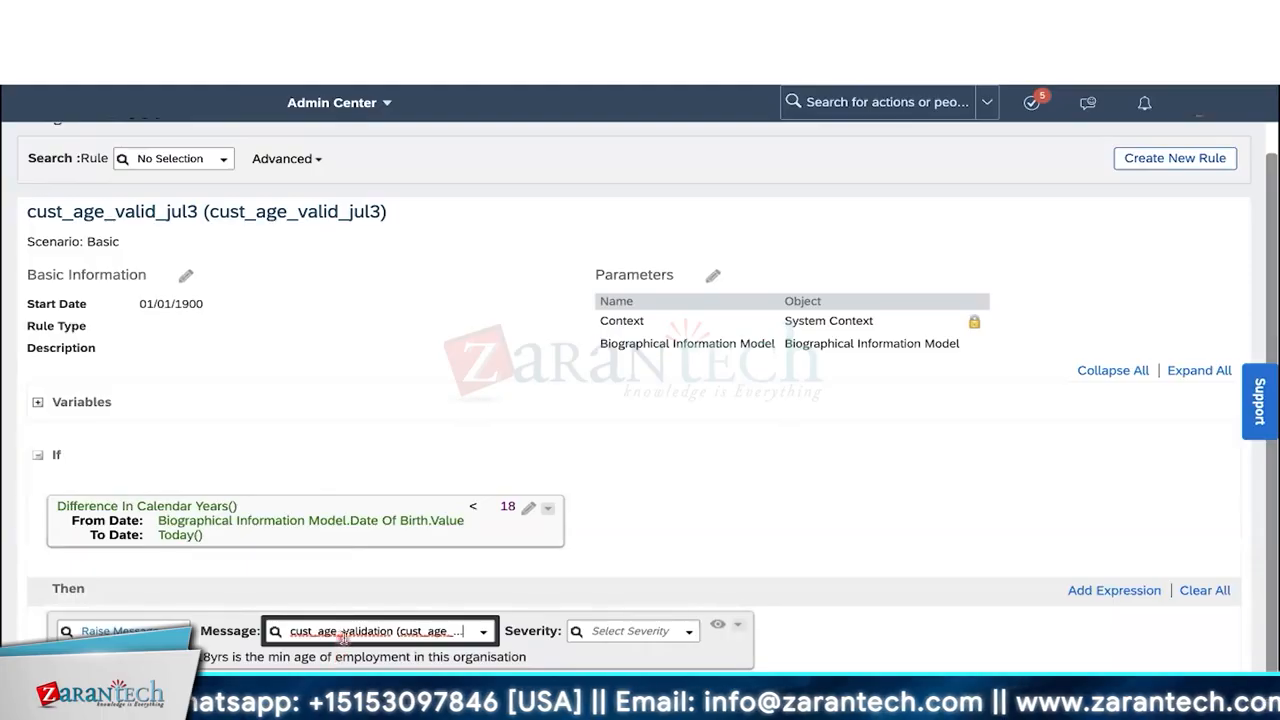
Step: Set the severity of the Raise Message action to Error and finish editing the action
scroll(412, 618, down, 1)
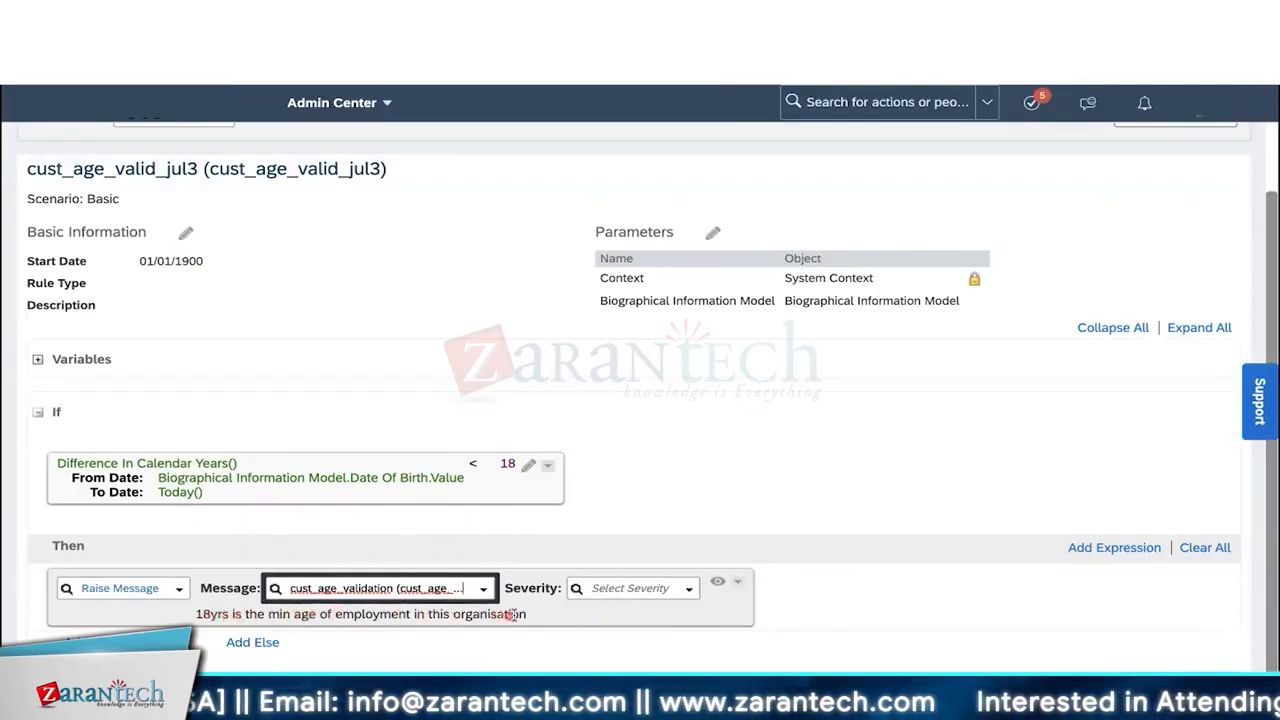
click(693, 591)
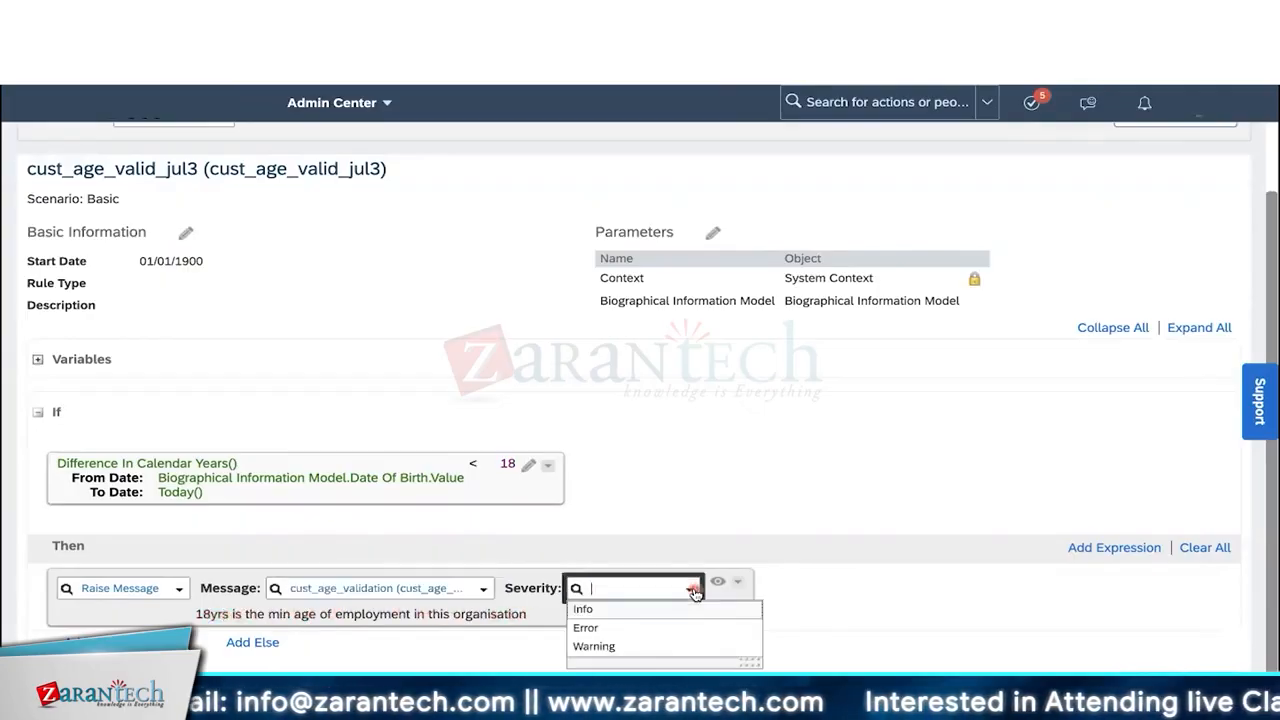
click(638, 628)
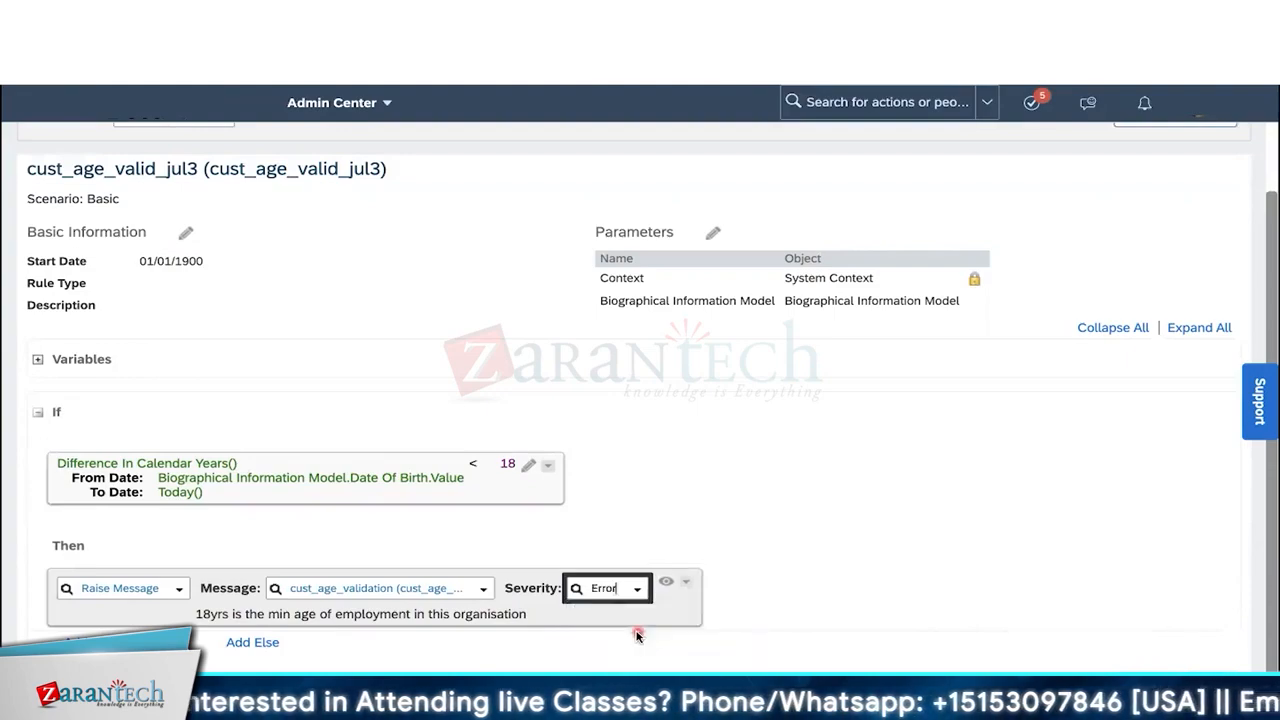
click(667, 583)
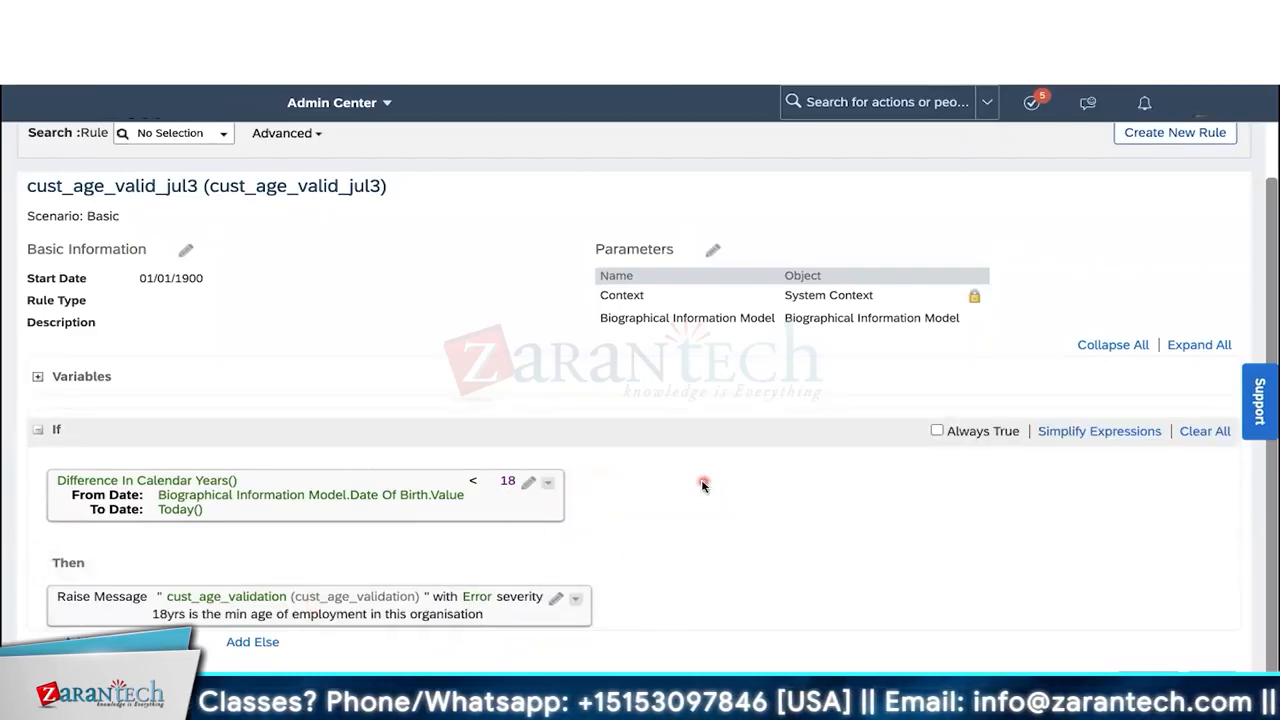
Step: Review the If condition's settings and examine the functions offered for its left expression, around Difference In Calendar Years()
click(530, 484)
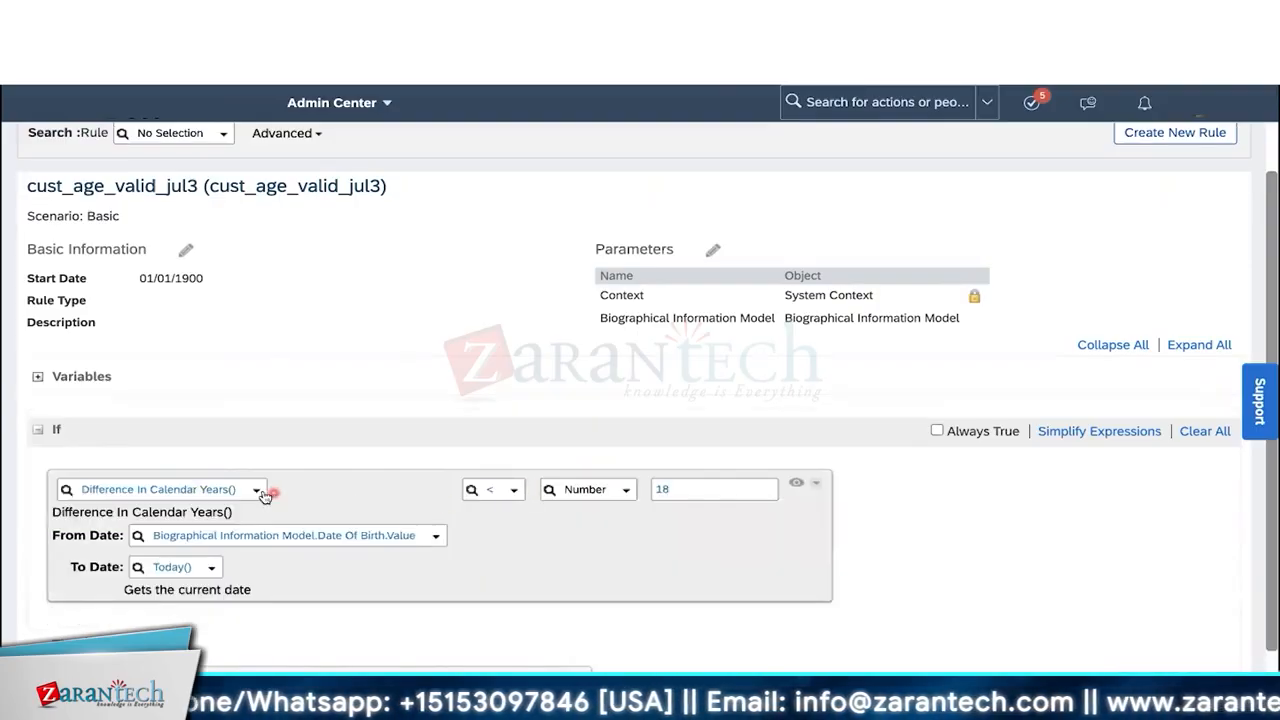
click(259, 493)
click(370, 505)
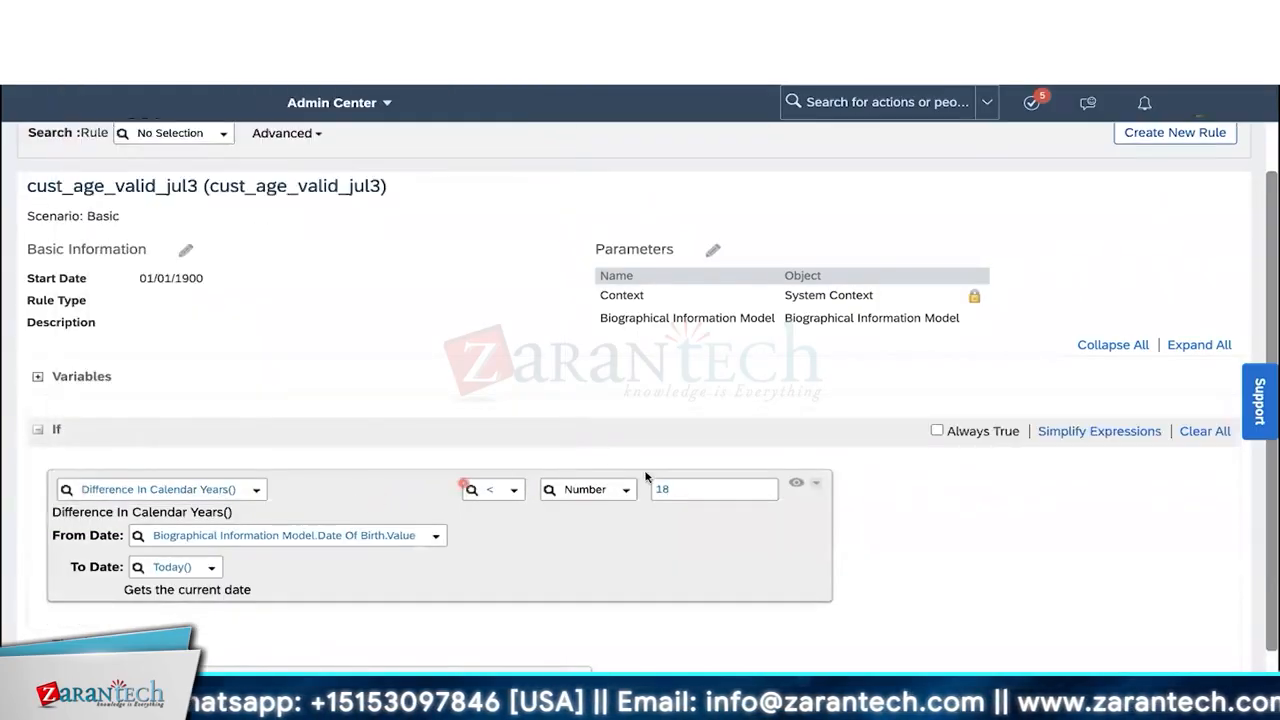
click(798, 492)
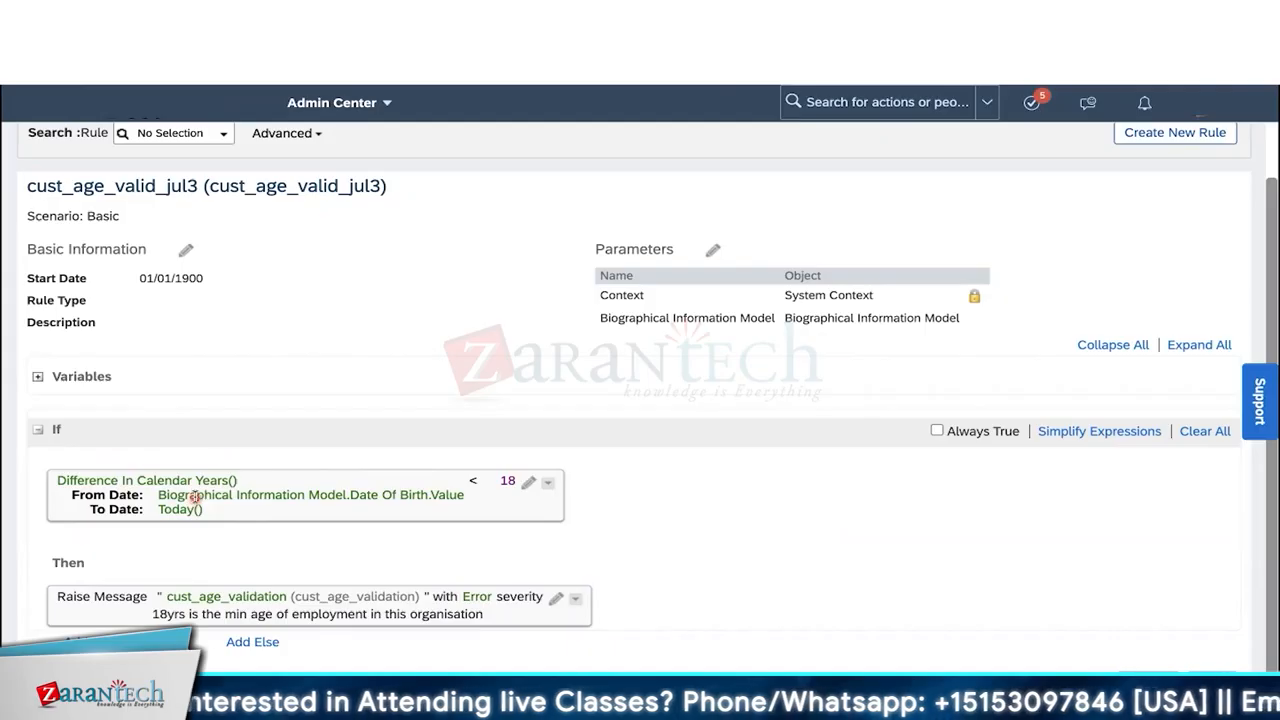
click(527, 484)
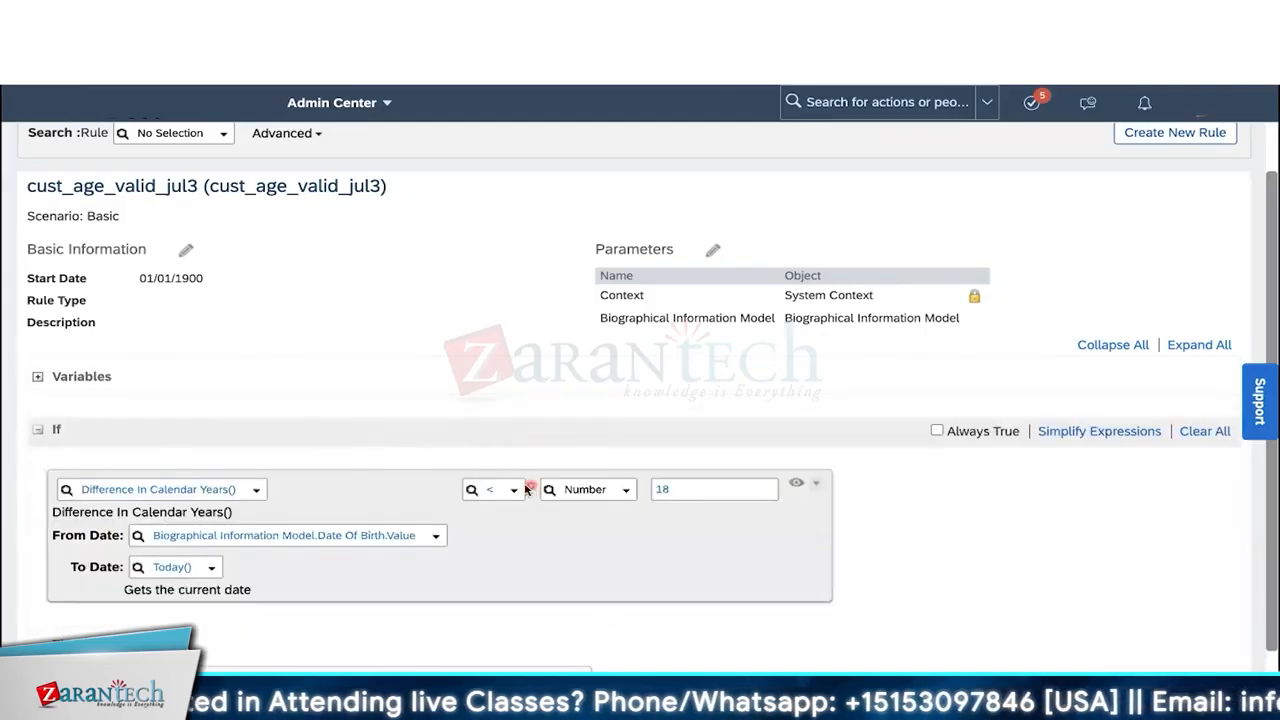
click(258, 489)
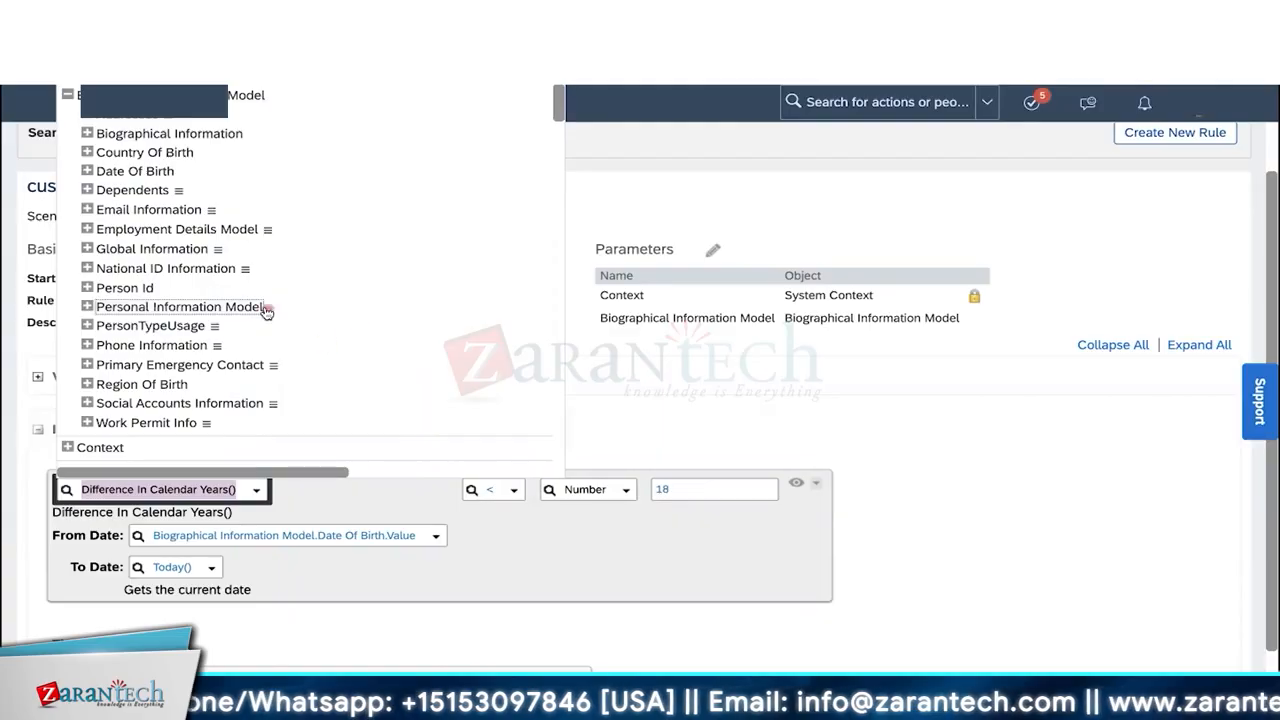
click(282, 503)
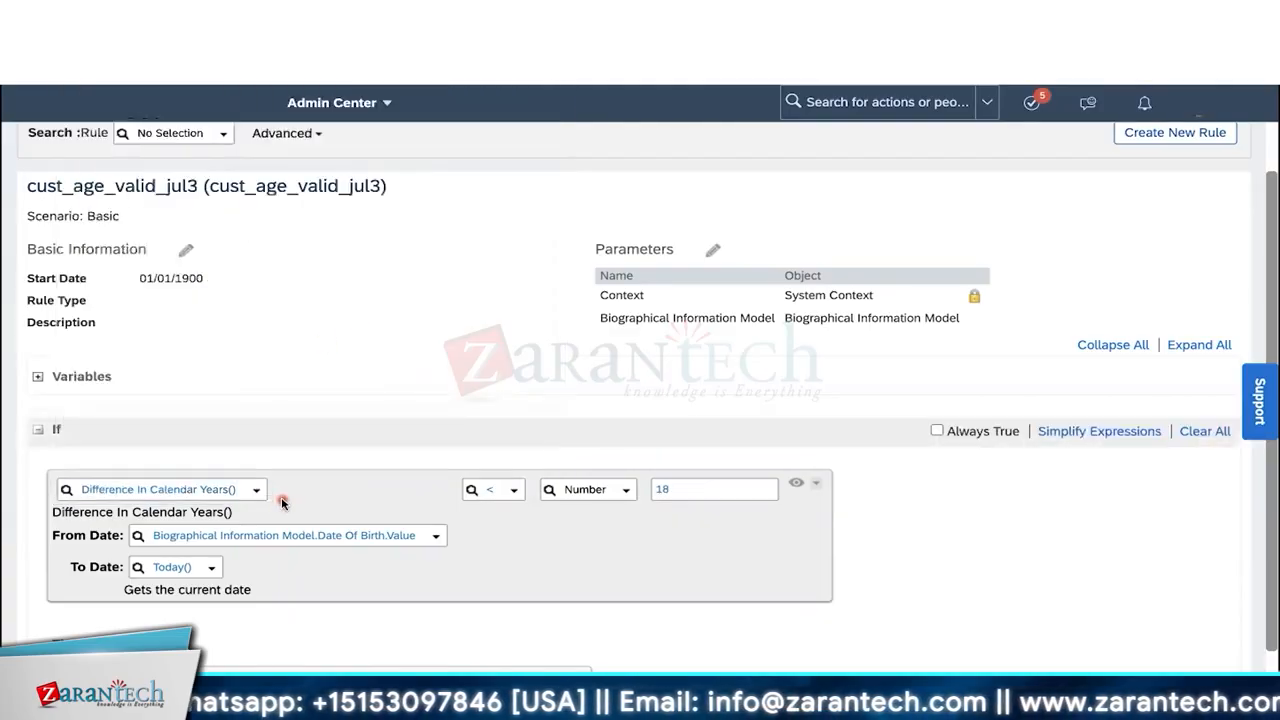
click(264, 491)
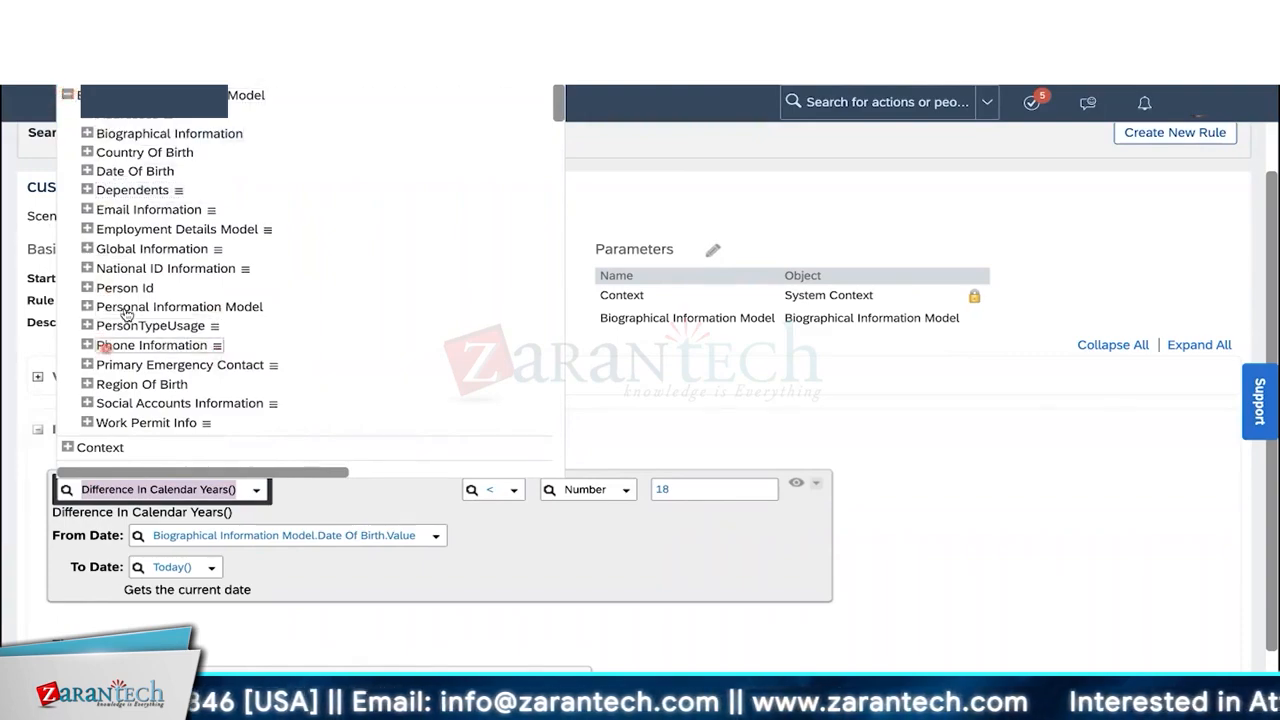
click(70, 95)
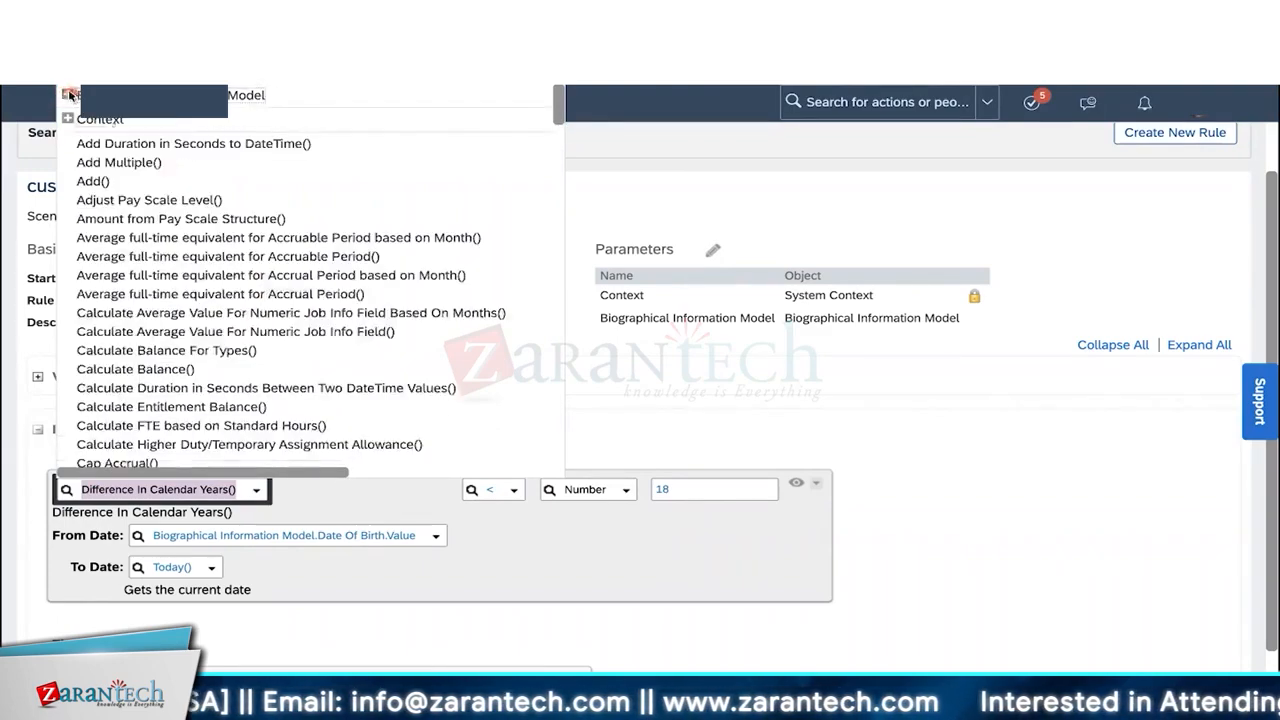
scroll(130, 256, down, 4)
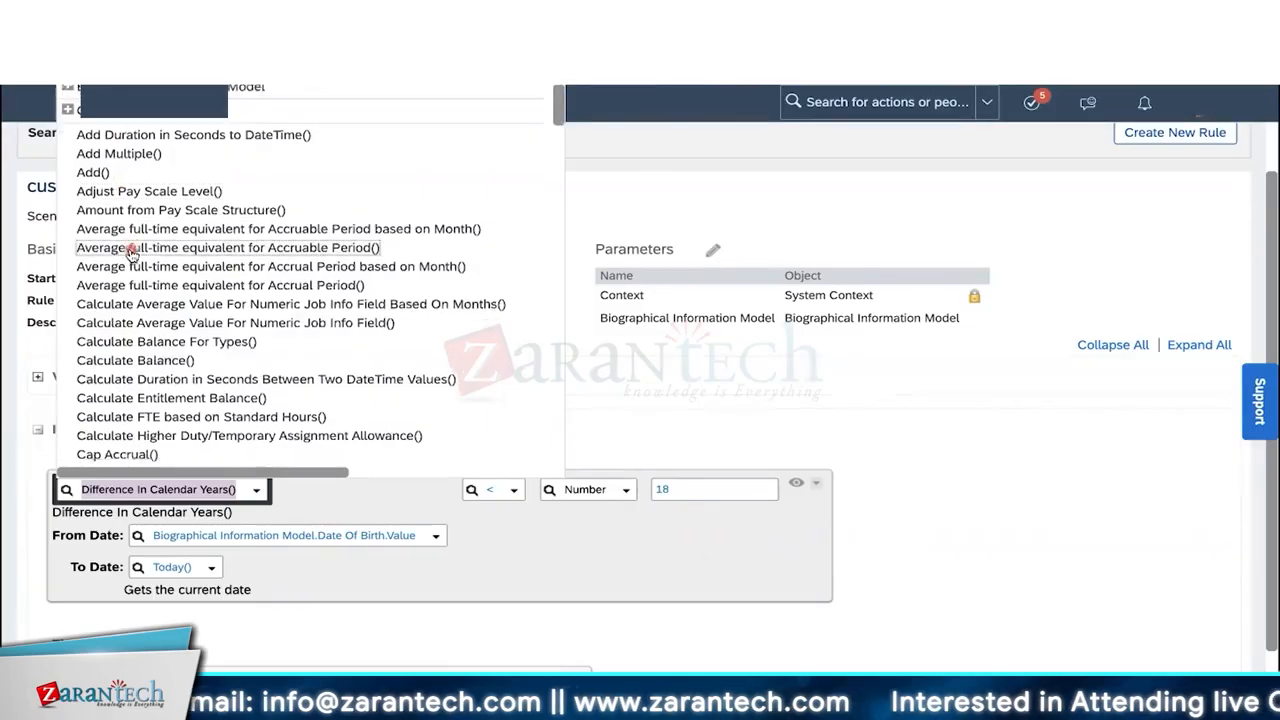
scroll(130, 252, down, 5)
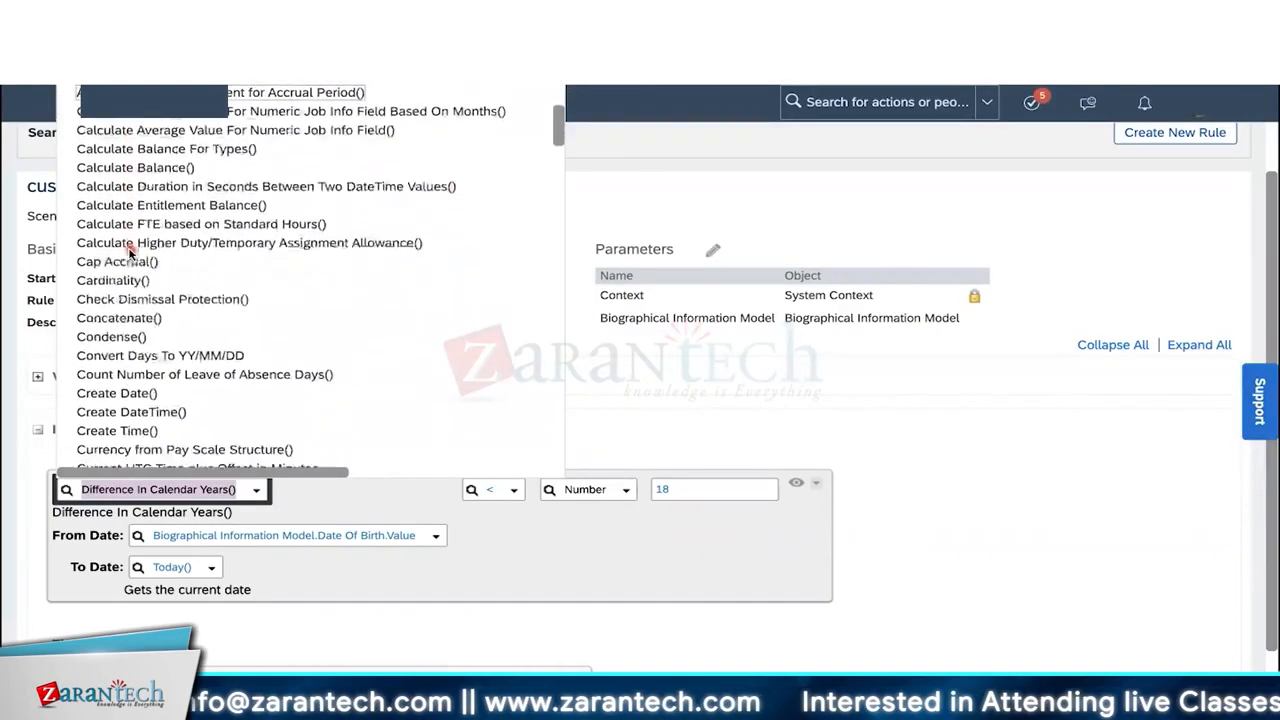
scroll(130, 252, down, 5)
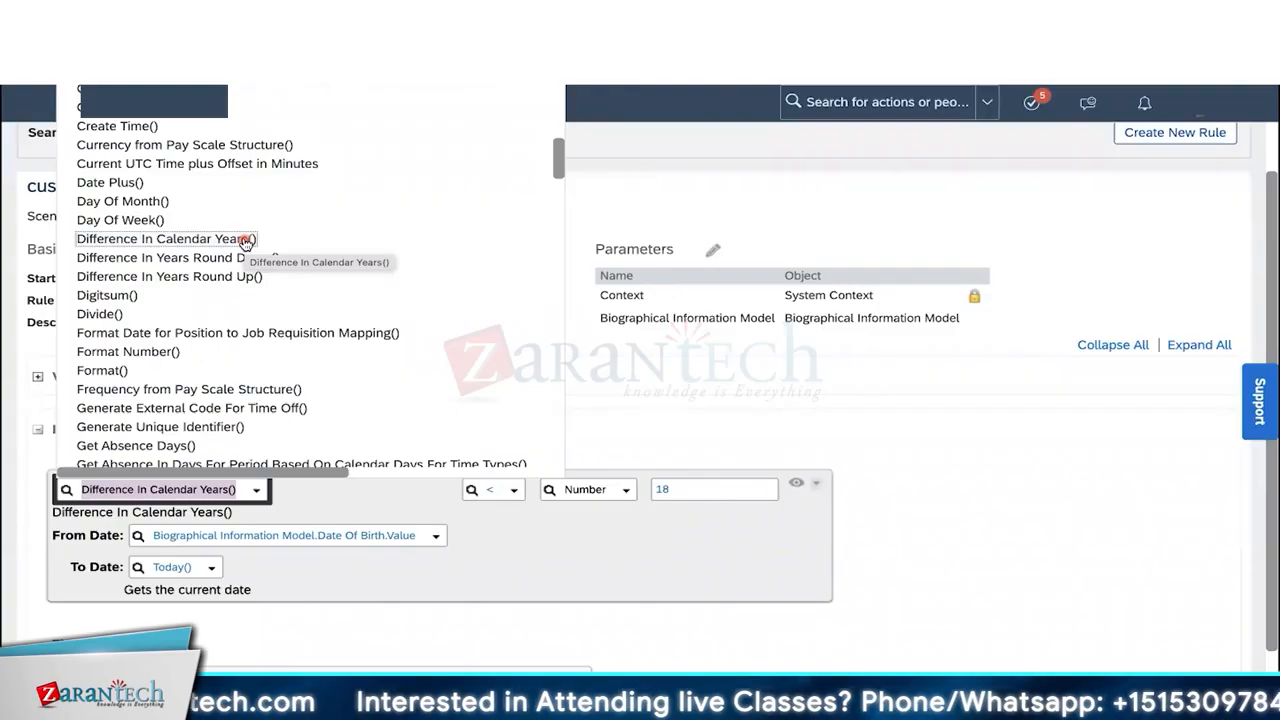
click(320, 492)
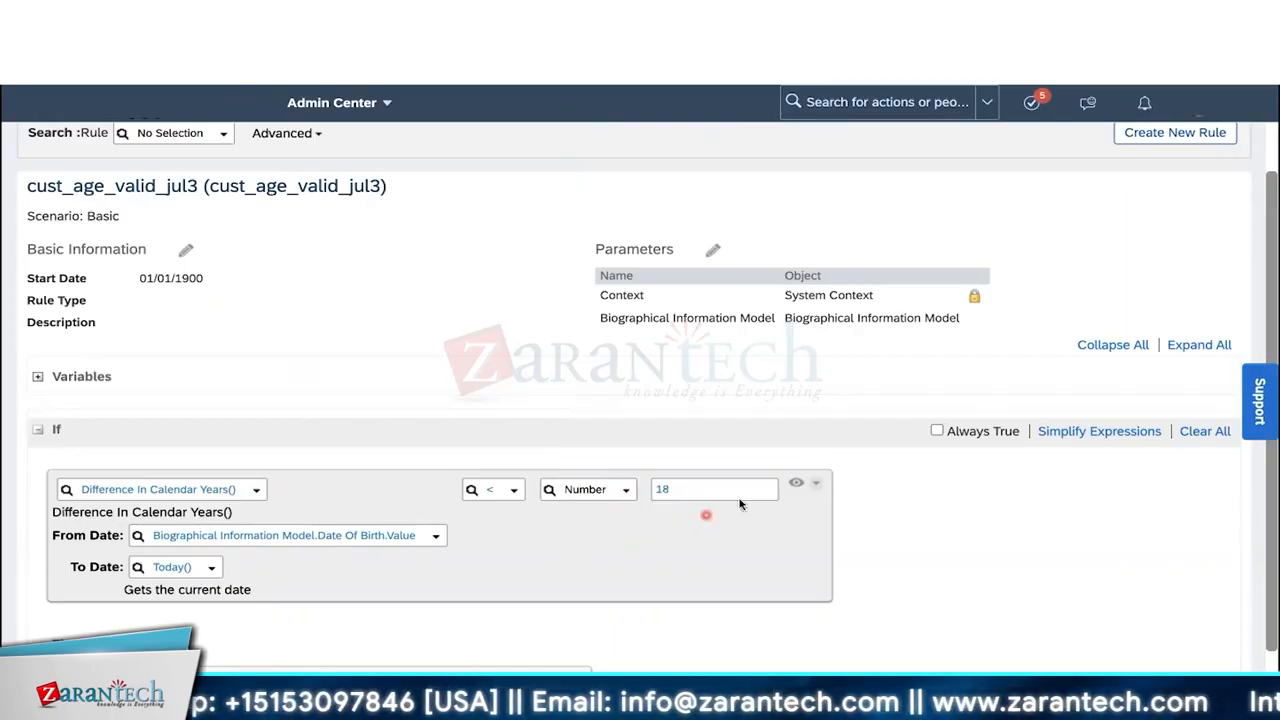
Step: Finish editing the If condition and save the rule
click(796, 483)
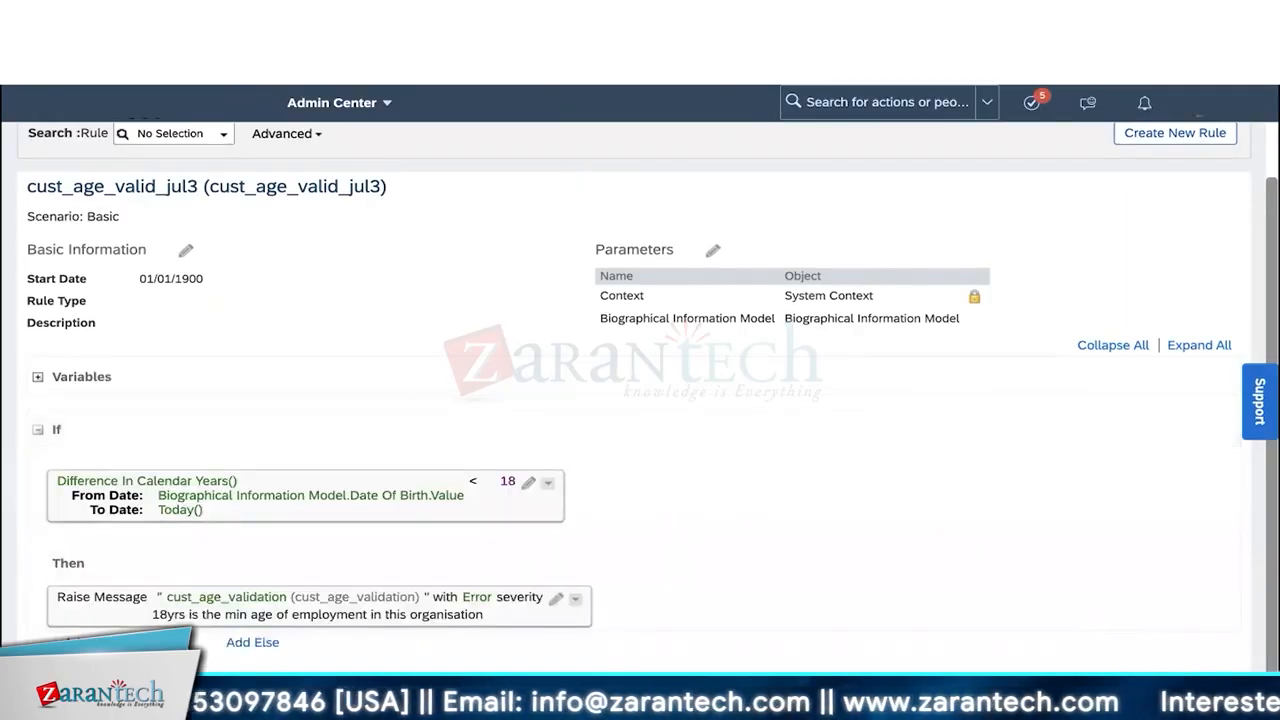
click(1205, 688)
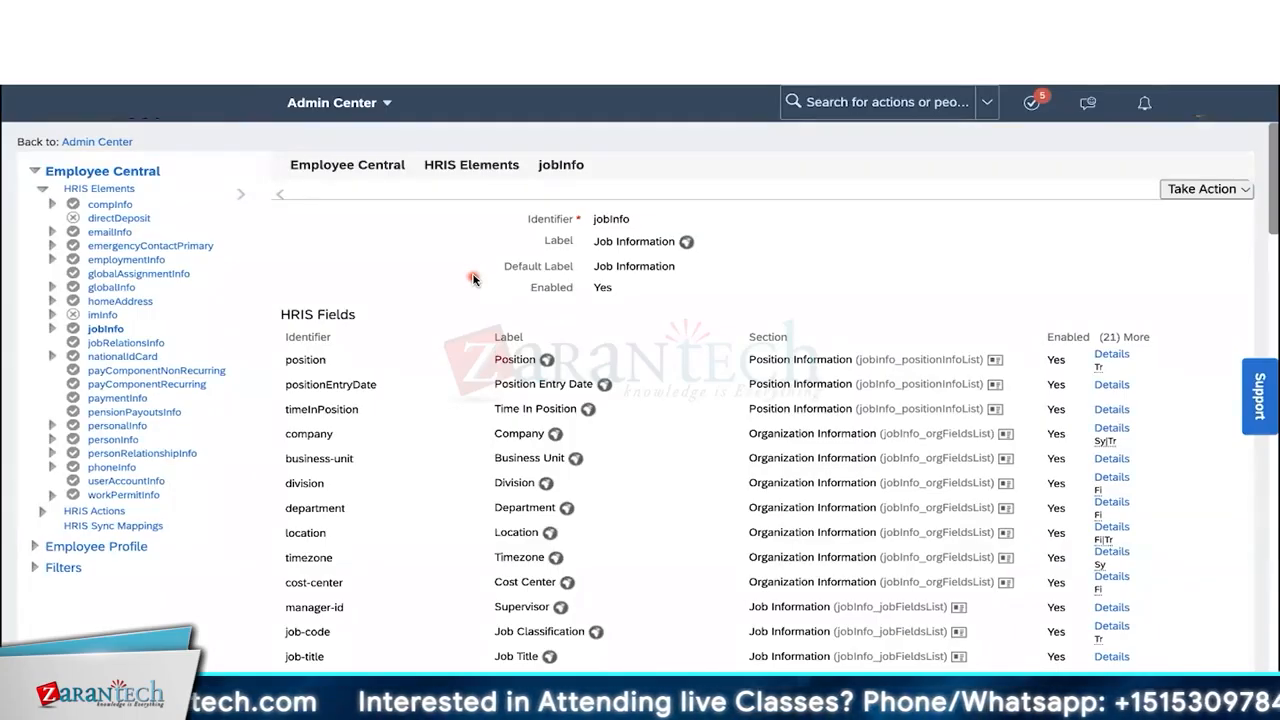
Step: Switch to the Employee Central configuration and open the personInfo HRIS element with its HRIS fields
key(ctrl+plus)
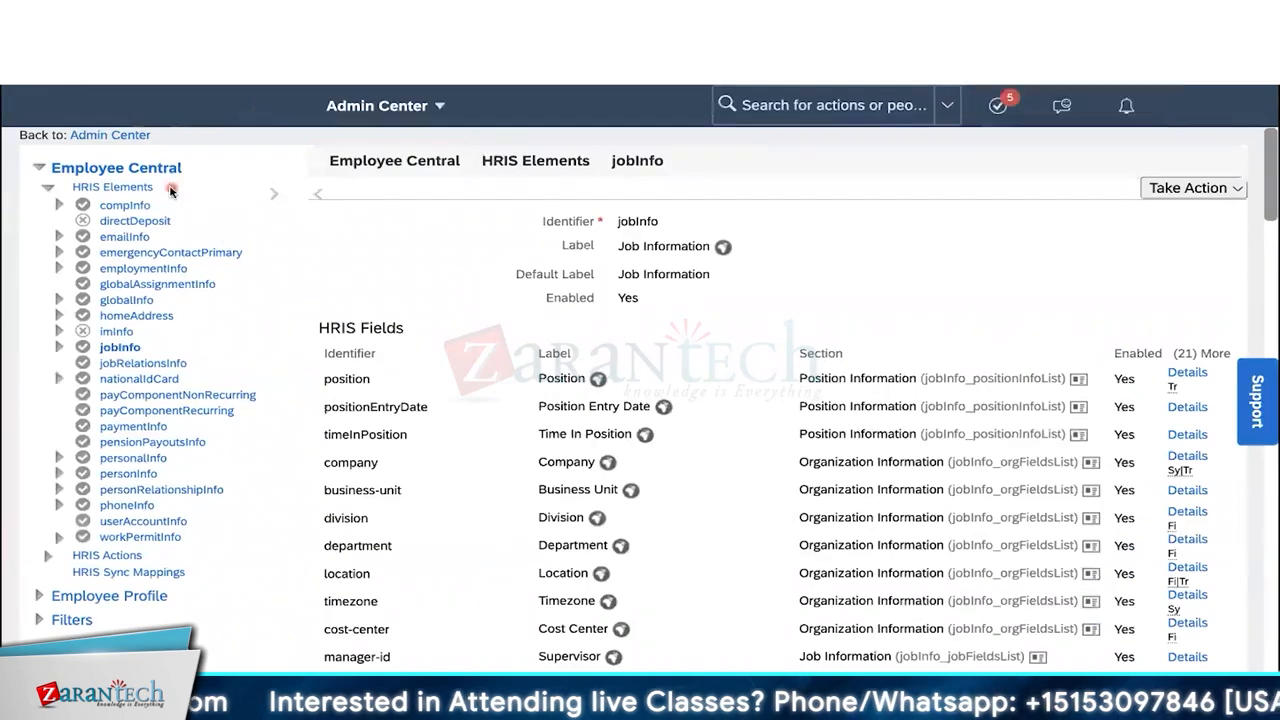
click(140, 462)
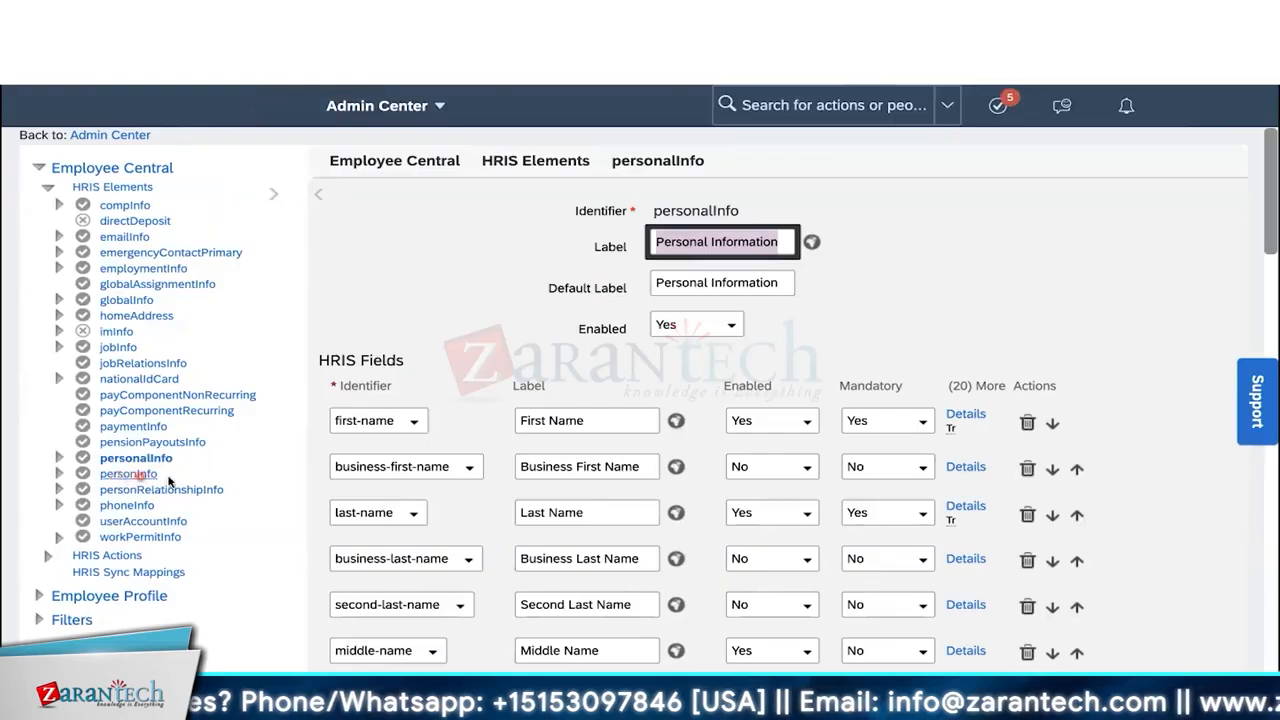
click(132, 475)
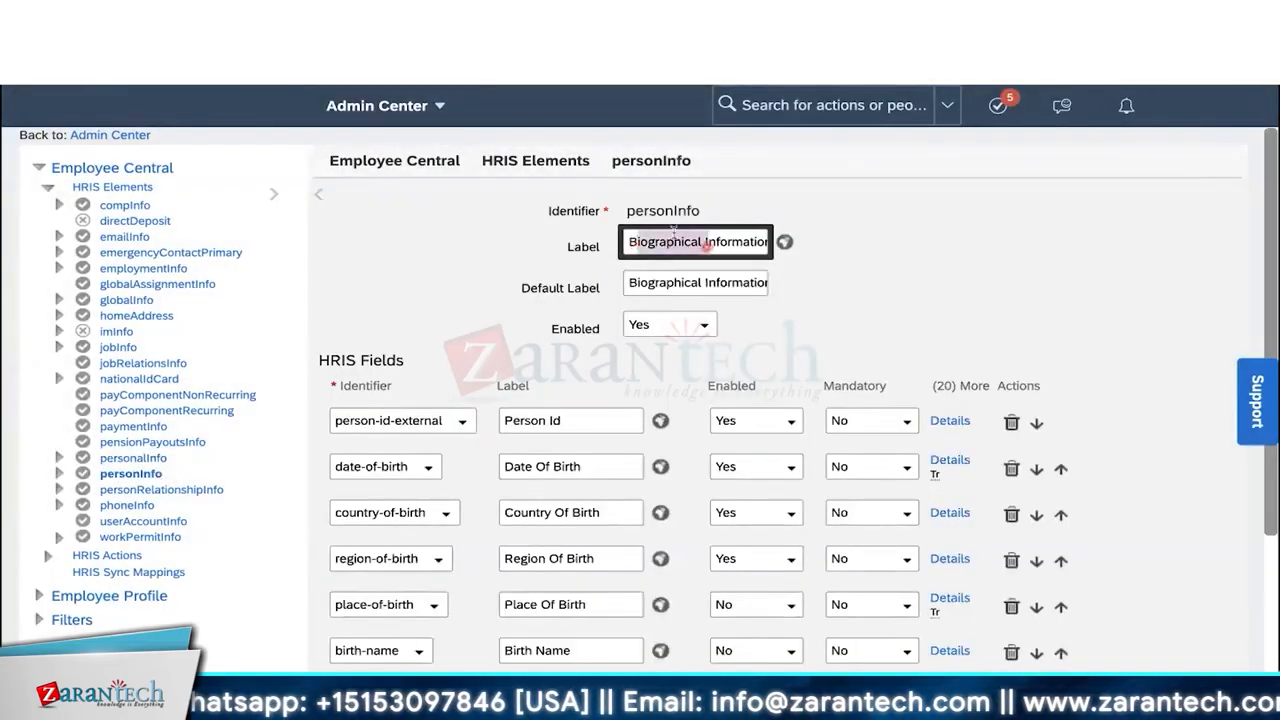
drag(627, 210, 741, 210)
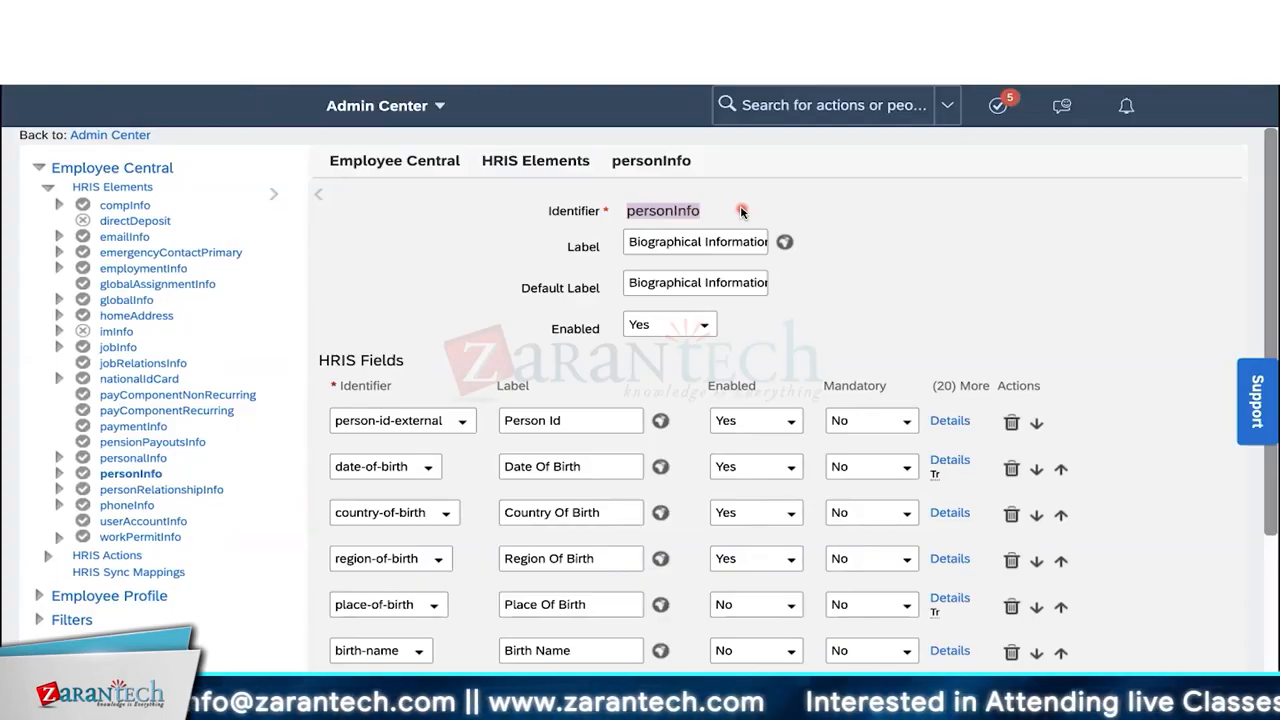
click(860, 291)
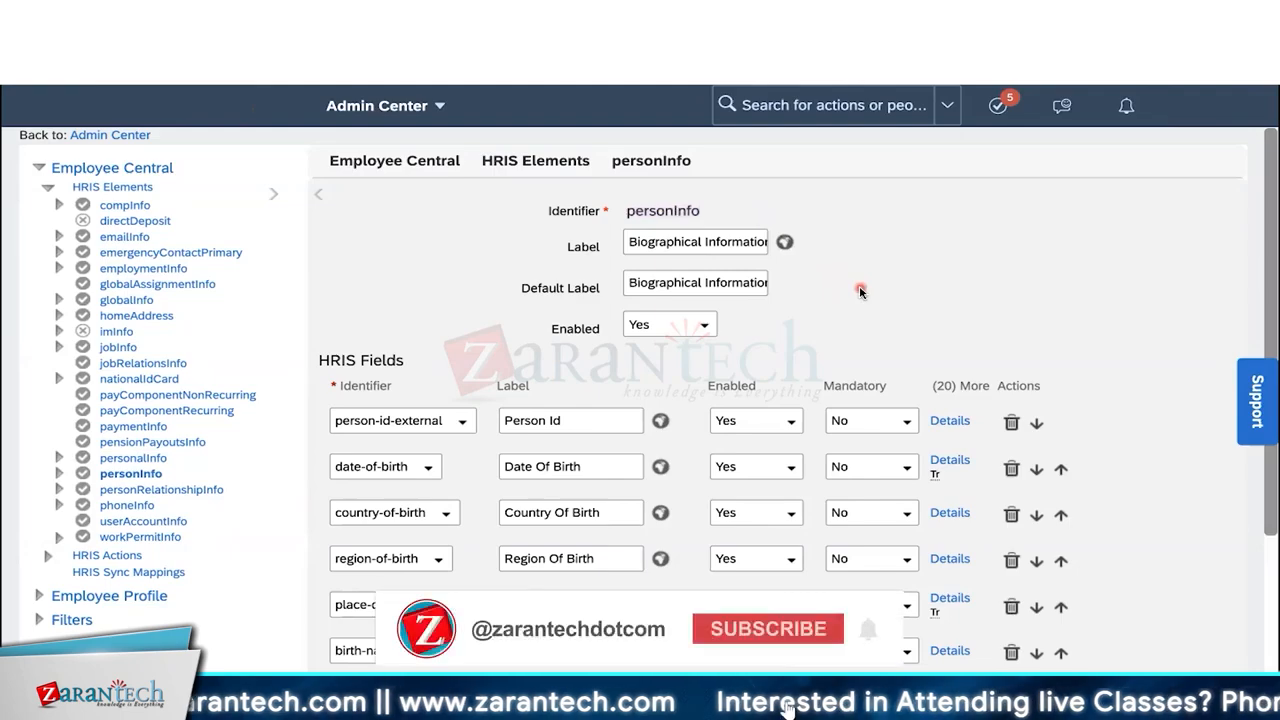
scroll(860, 291, down, 3)
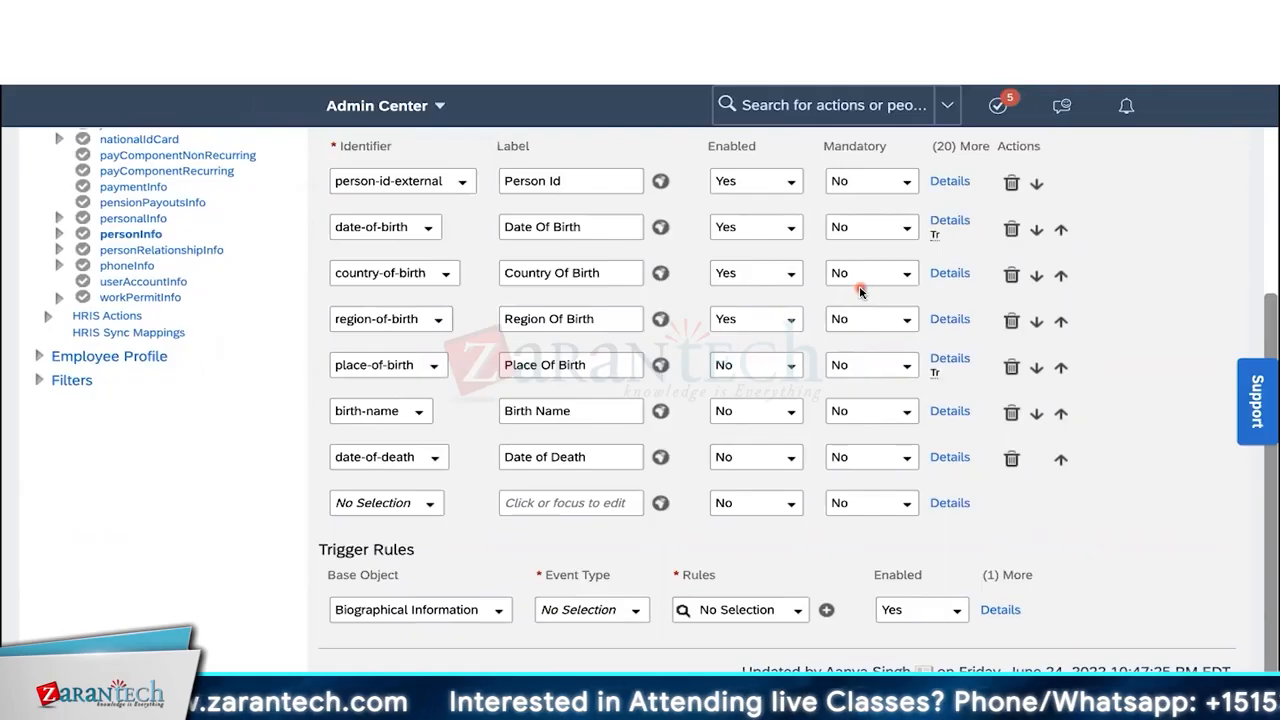
Step: Check the Date Of Birth field and its calendar under Biographical Information on the new hire form
click(600, 222)
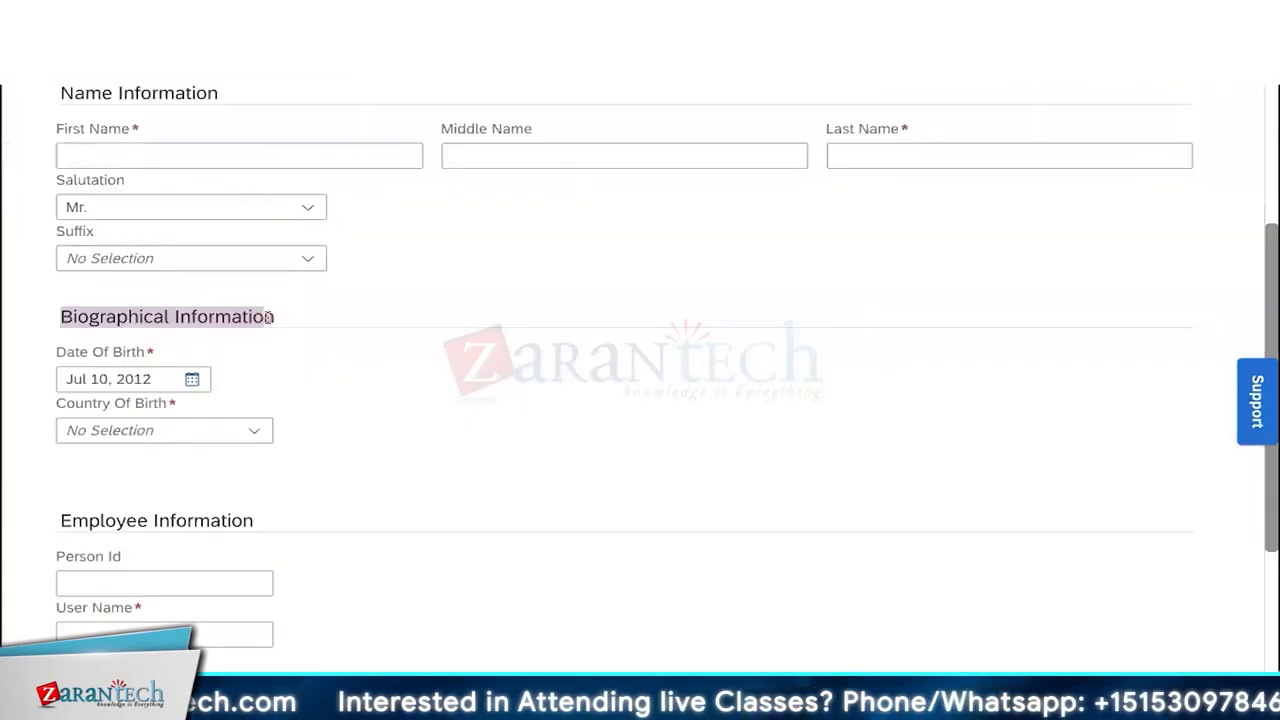
click(192, 379)
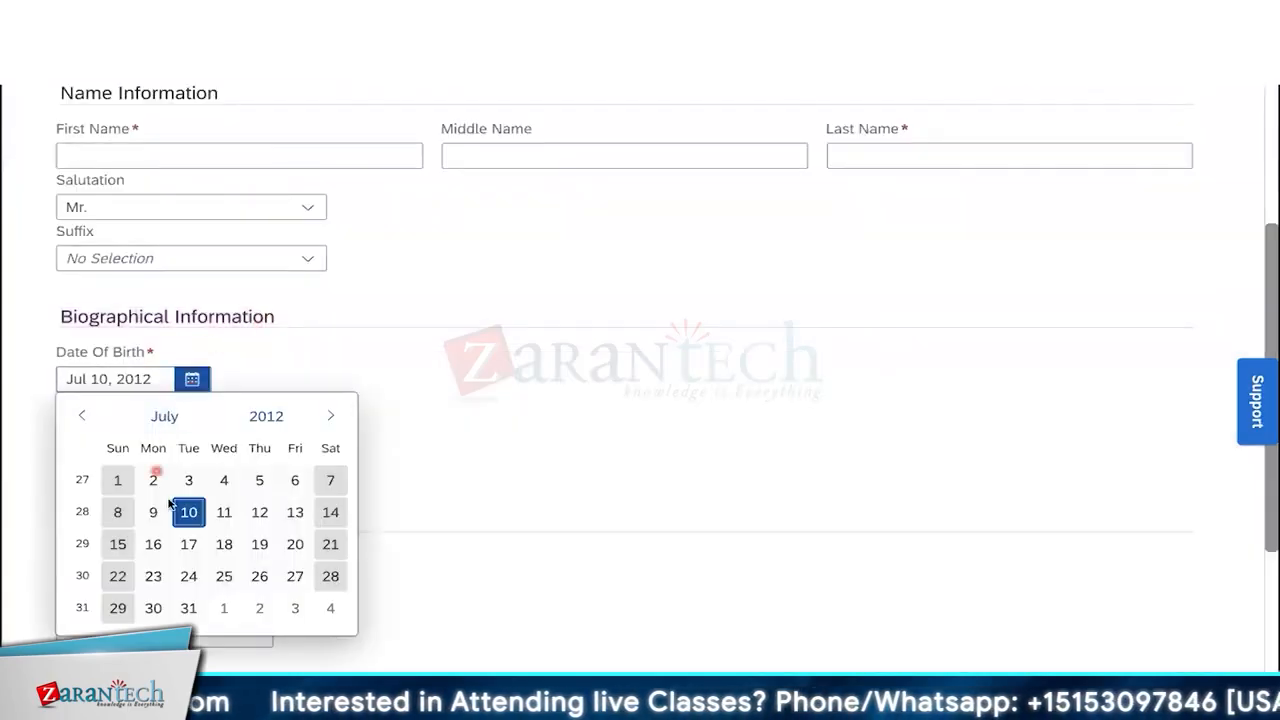
click(176, 511)
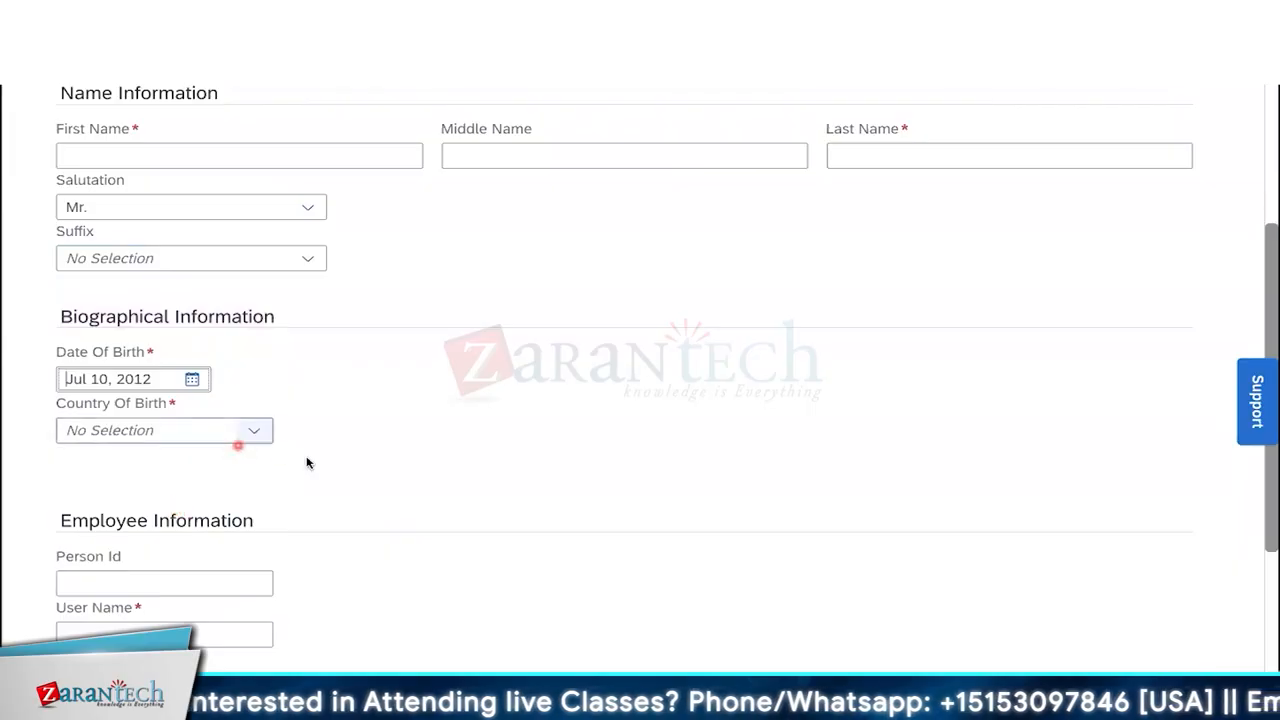
click(197, 384)
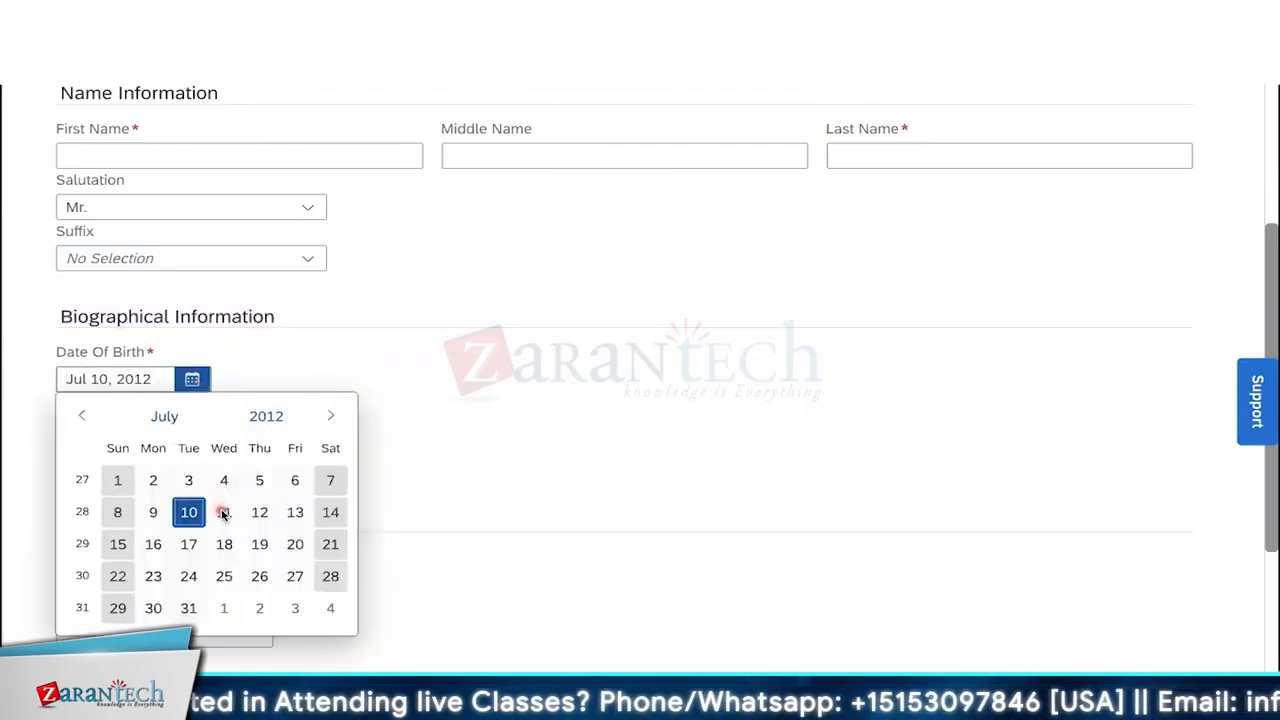
click(221, 508)
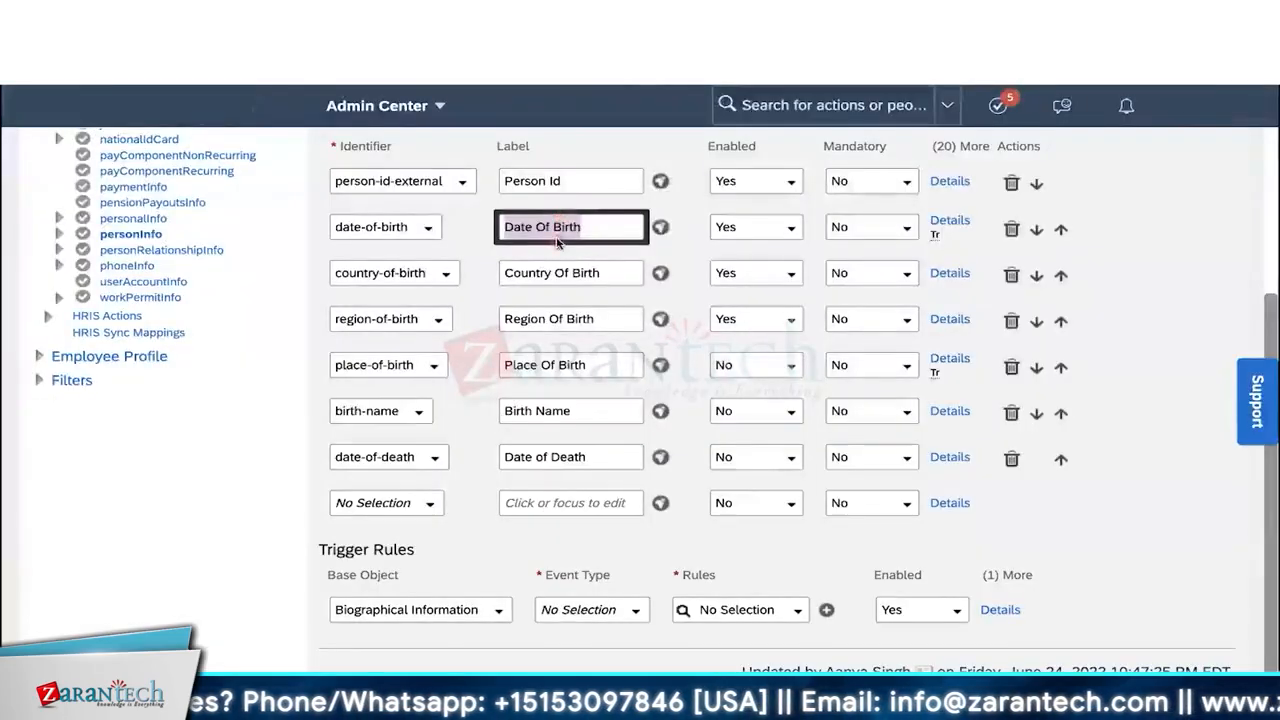
Step: Open the details of personInfo's date-of-birth field at its Trigger Rules section
scroll(575, 245, up, 1)
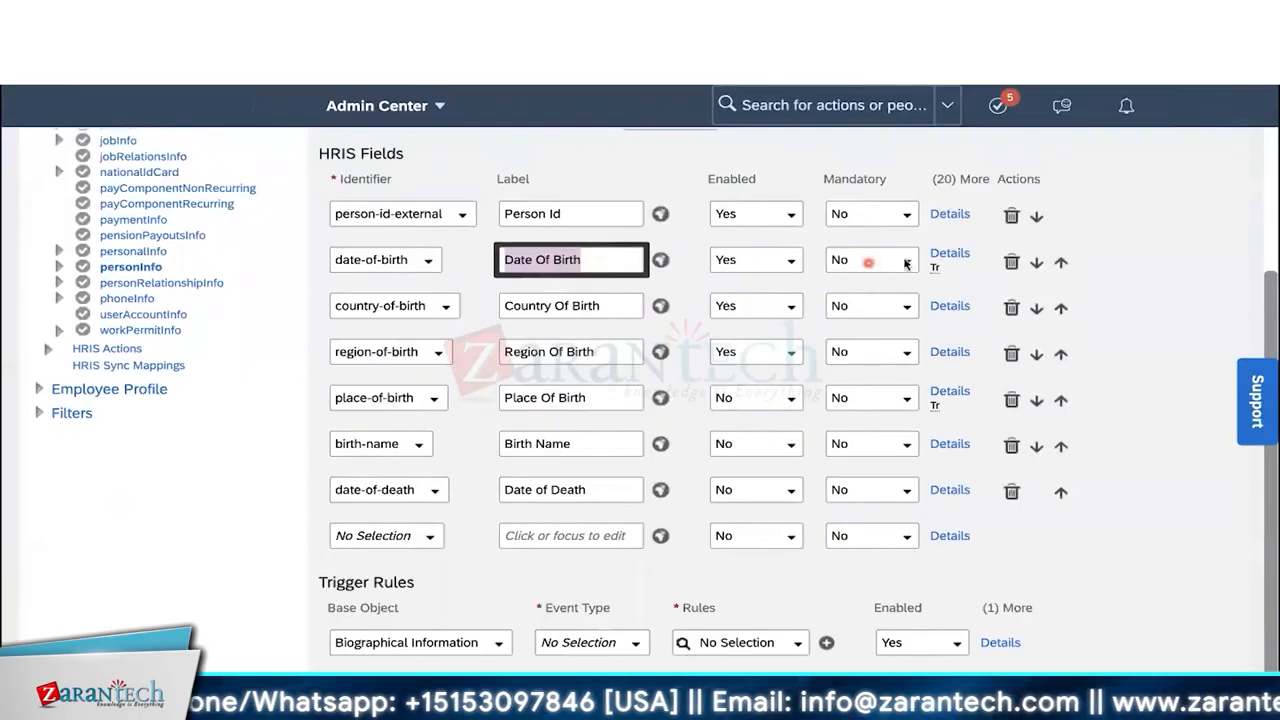
click(949, 255)
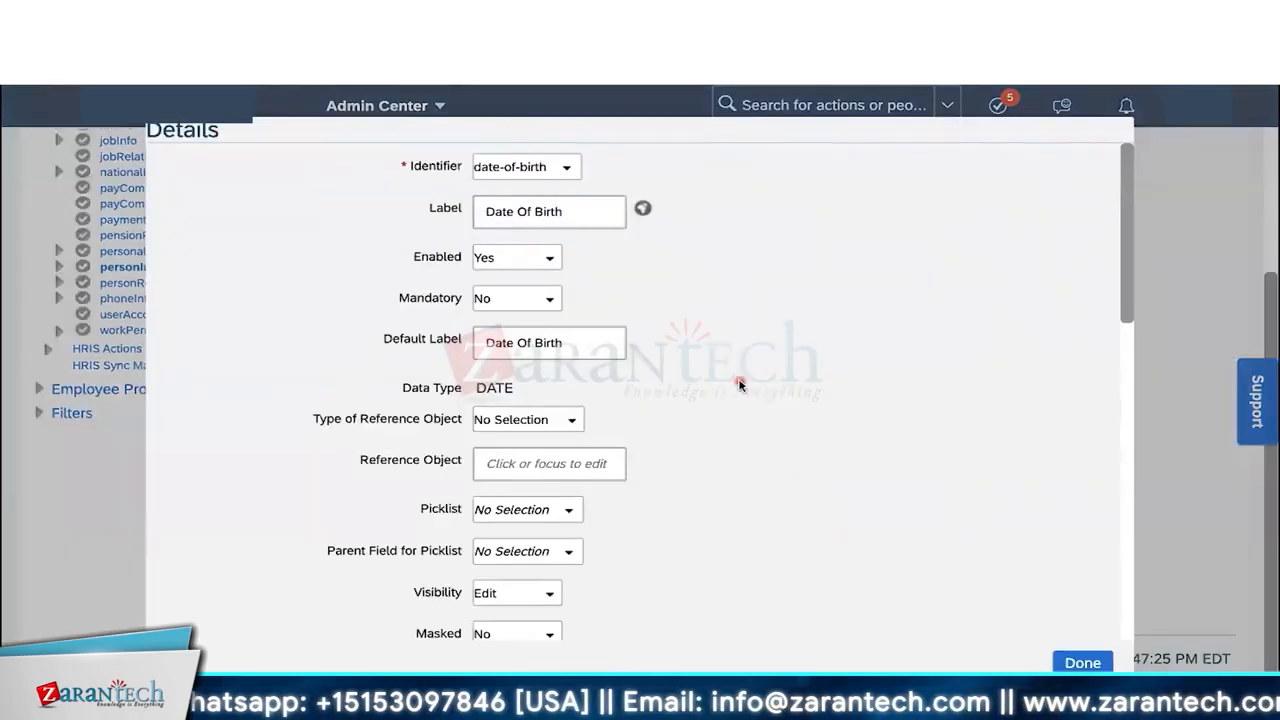
scroll(740, 380, down, 10)
click(525, 410)
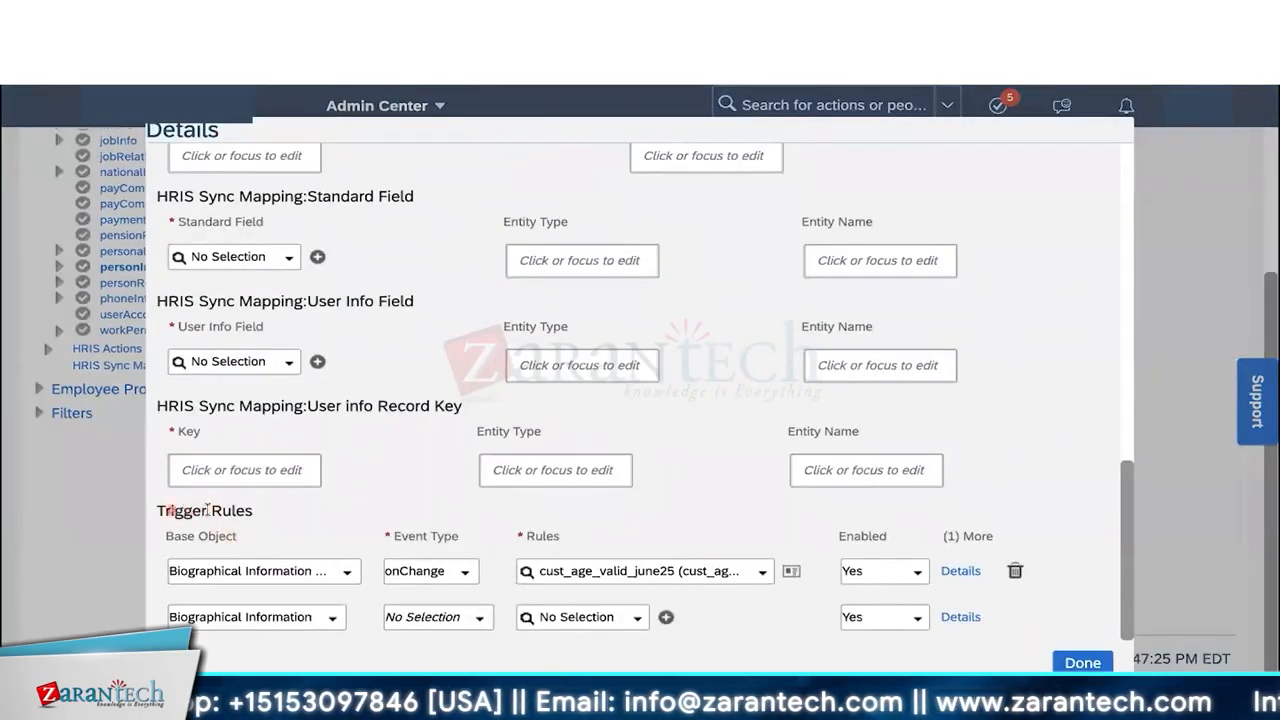
Step: Set the date-of-birth trigger rule to Biographical Information Model, onChange, cust_age_valid_jul3, and confirm the field details
click(343, 571)
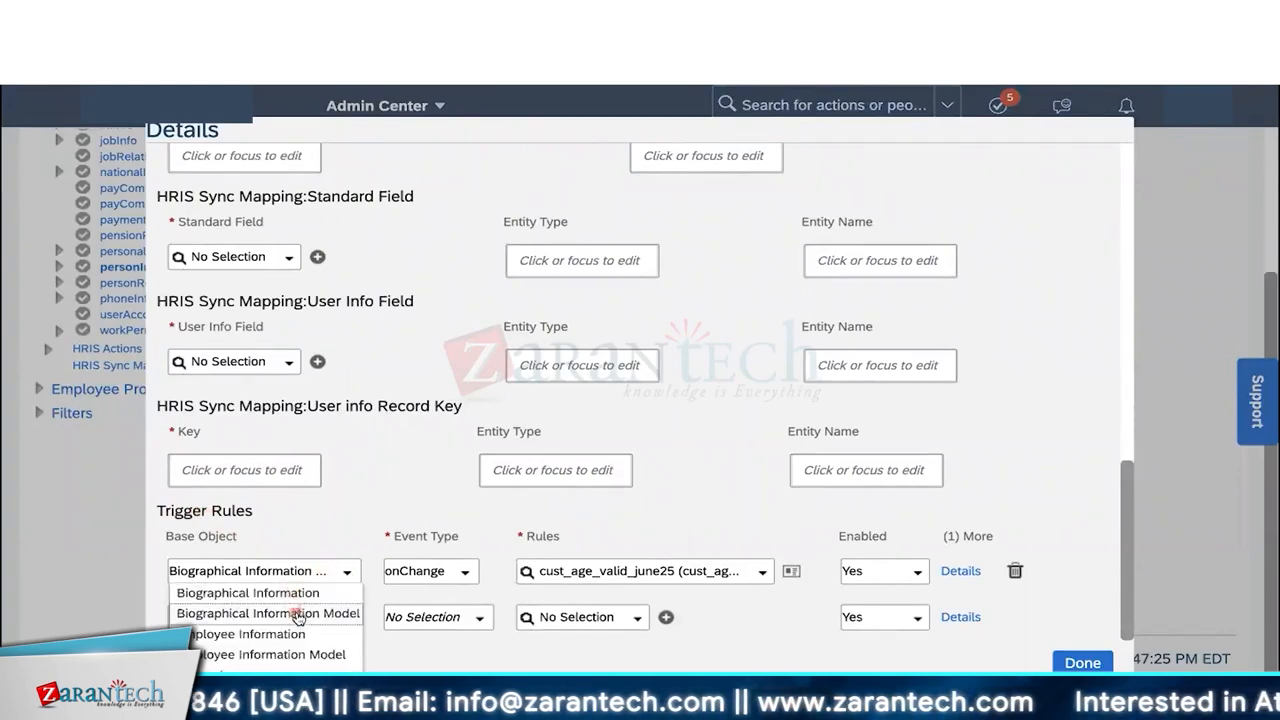
click(329, 614)
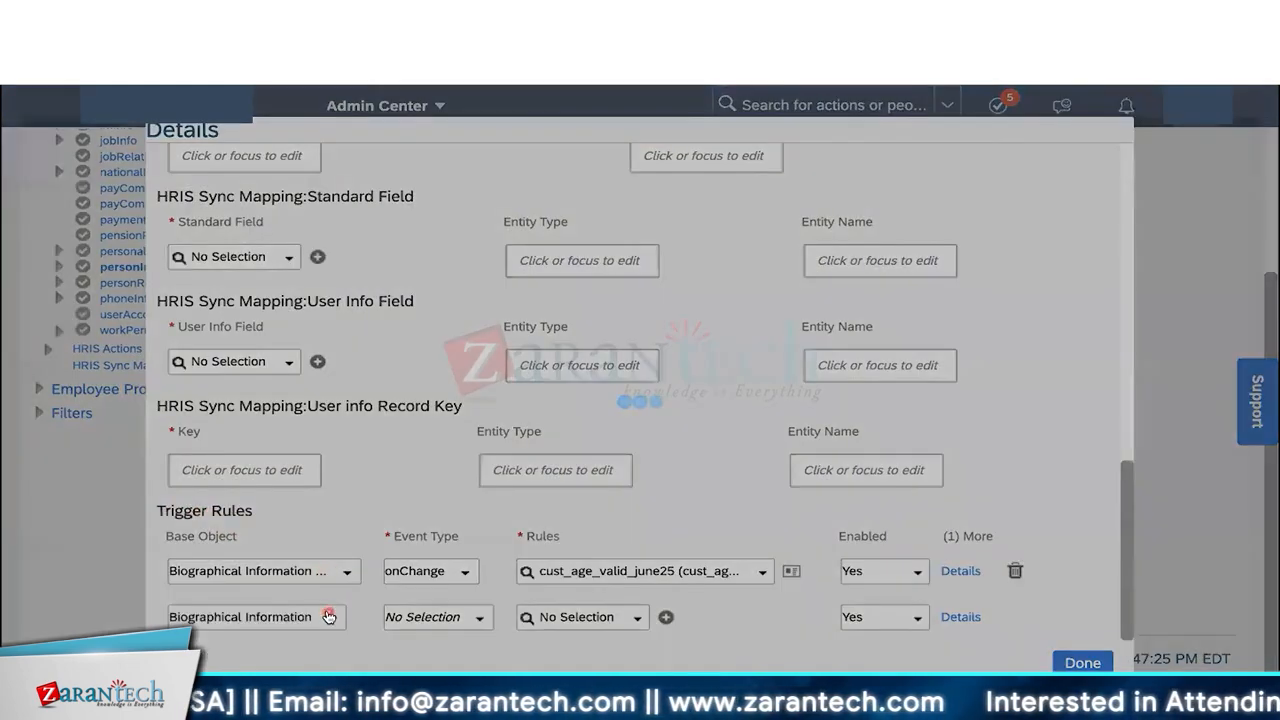
click(465, 573)
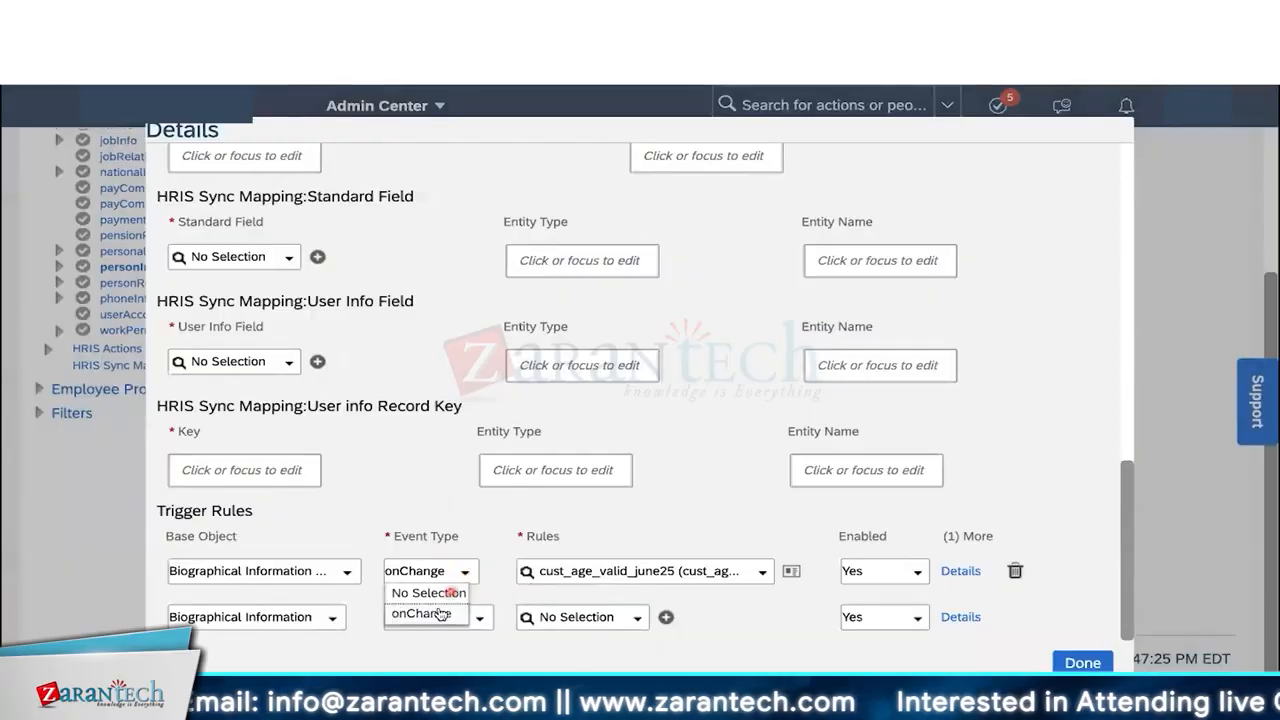
click(437, 617)
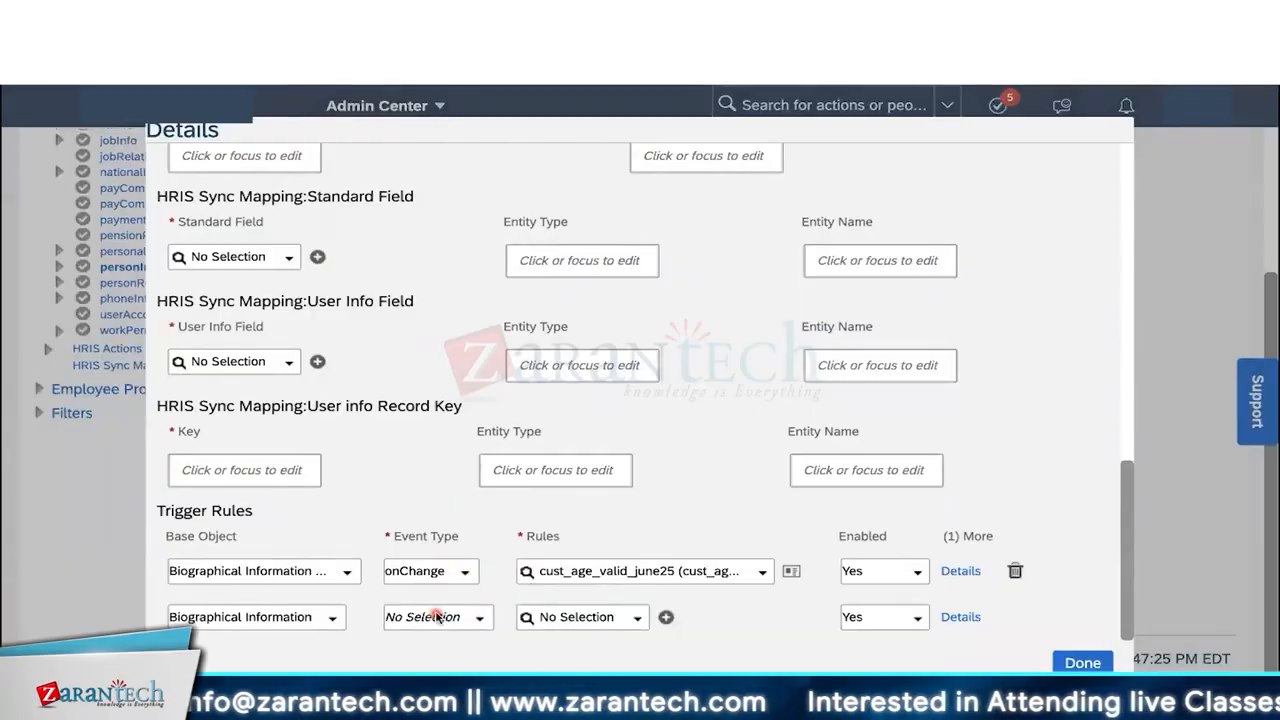
click(582, 571)
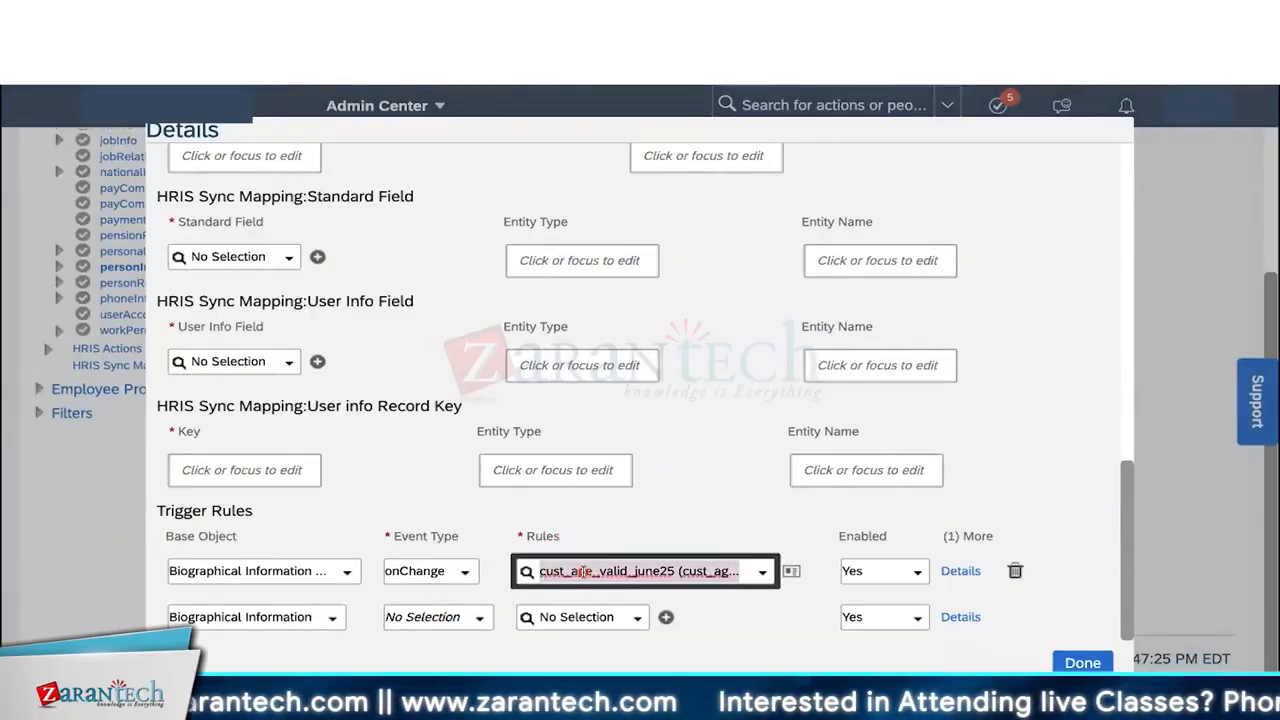
text(jul3)
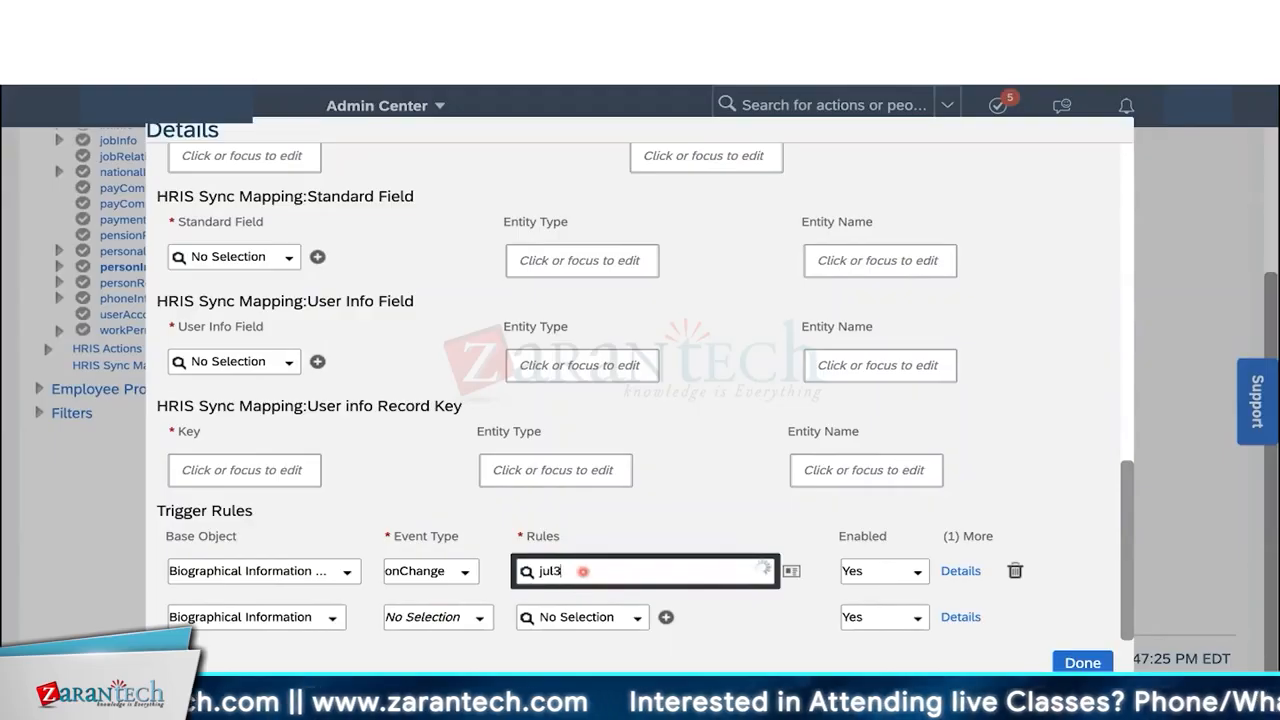
click(597, 598)
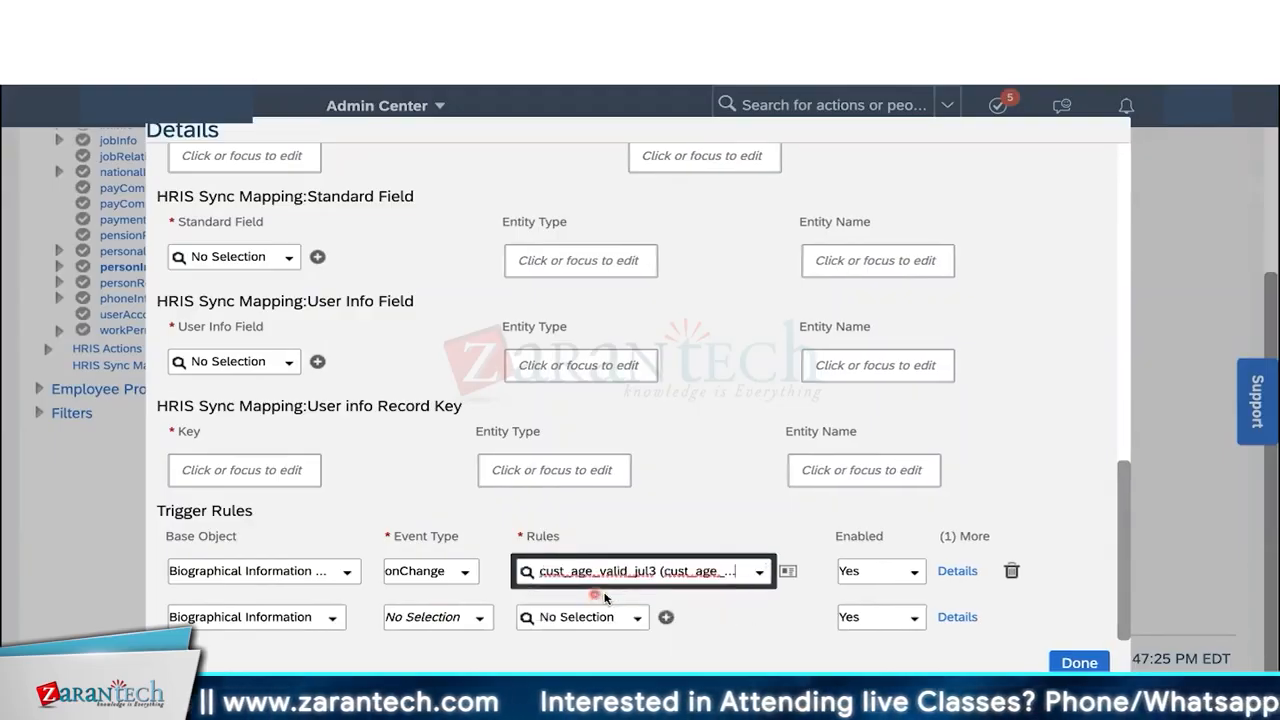
click(783, 530)
click(1079, 663)
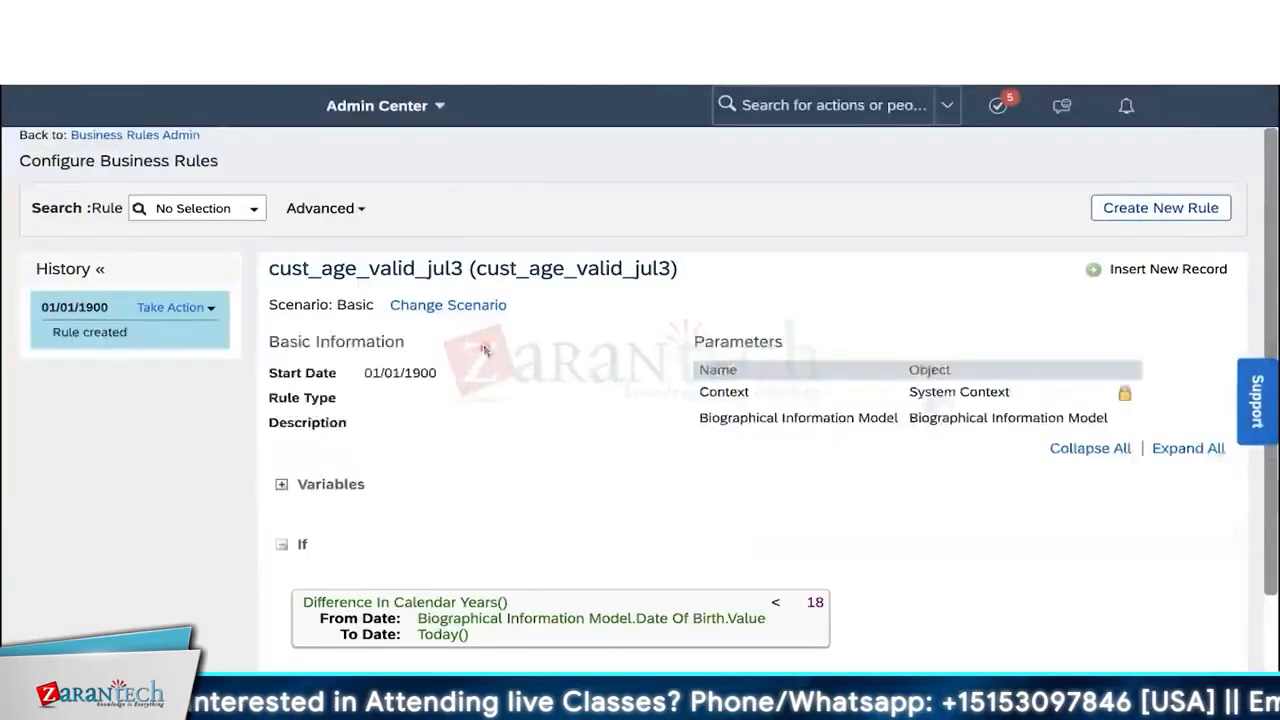
Step: Review the parameters, If condition and Raise Message action of the rule cust_age_valid_jul3
scroll(483, 349, down, 1)
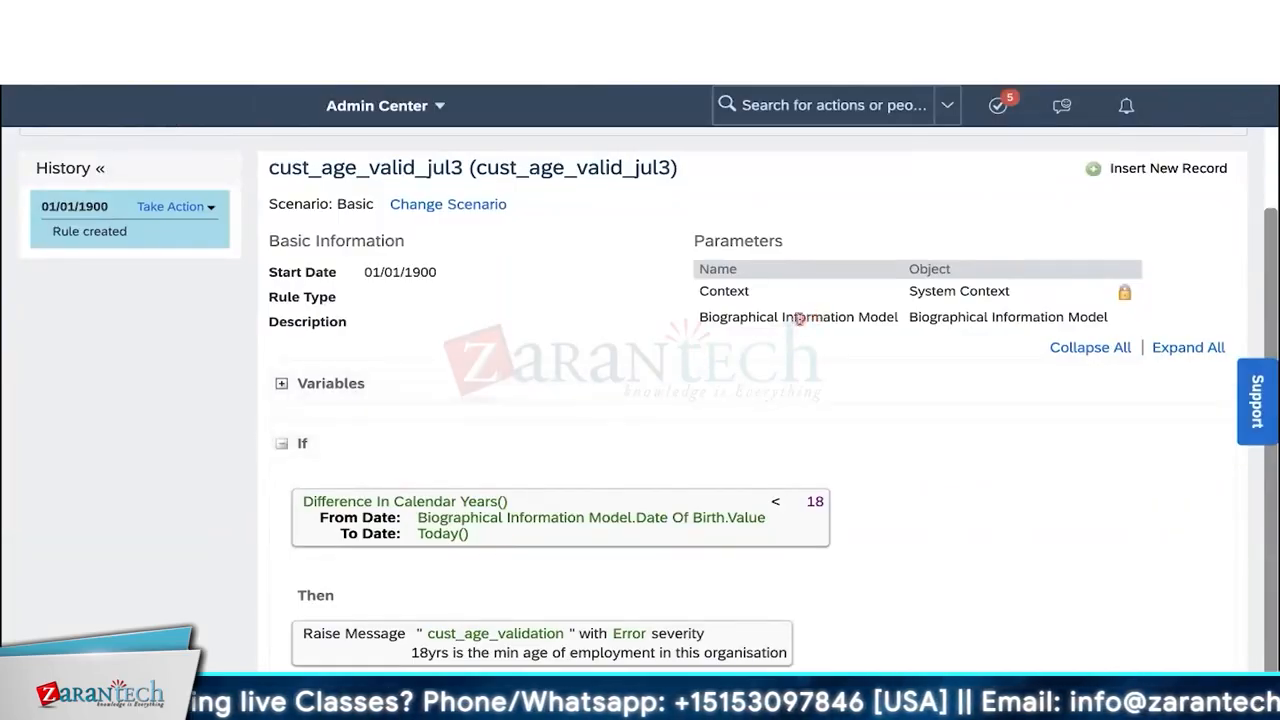
scroll(697, 399, down, 1)
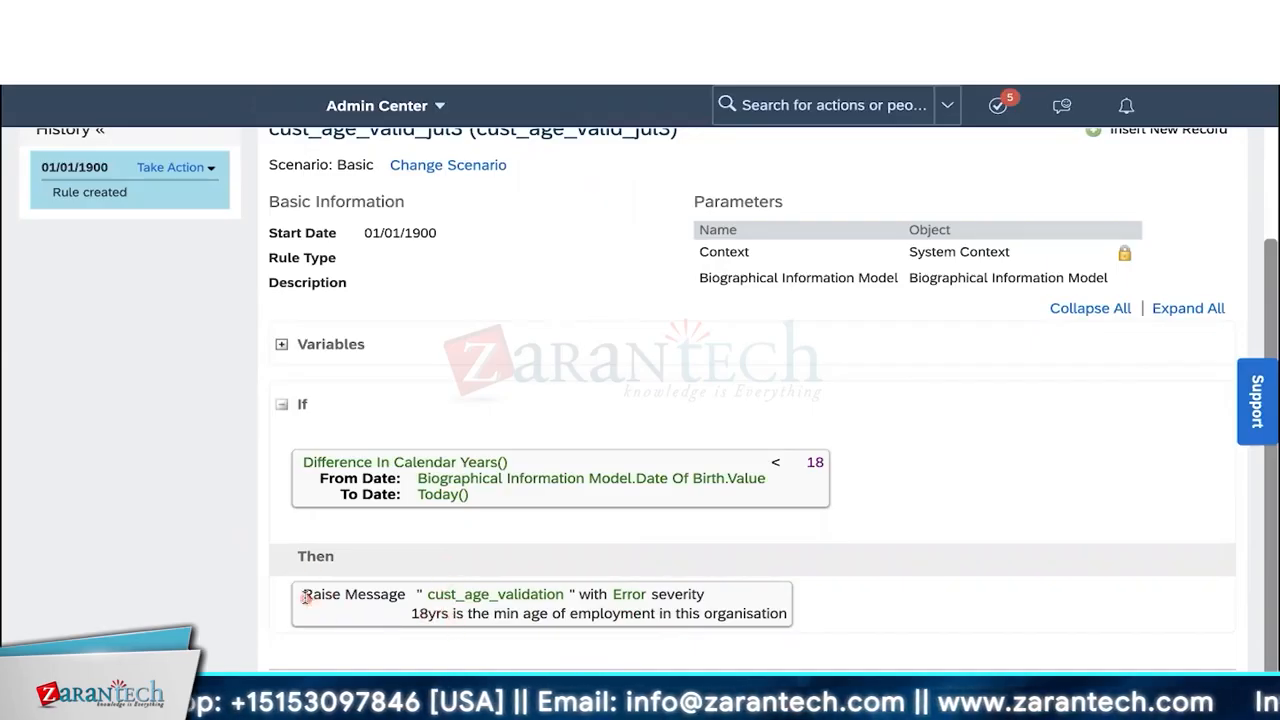
drag(305, 594, 337, 596)
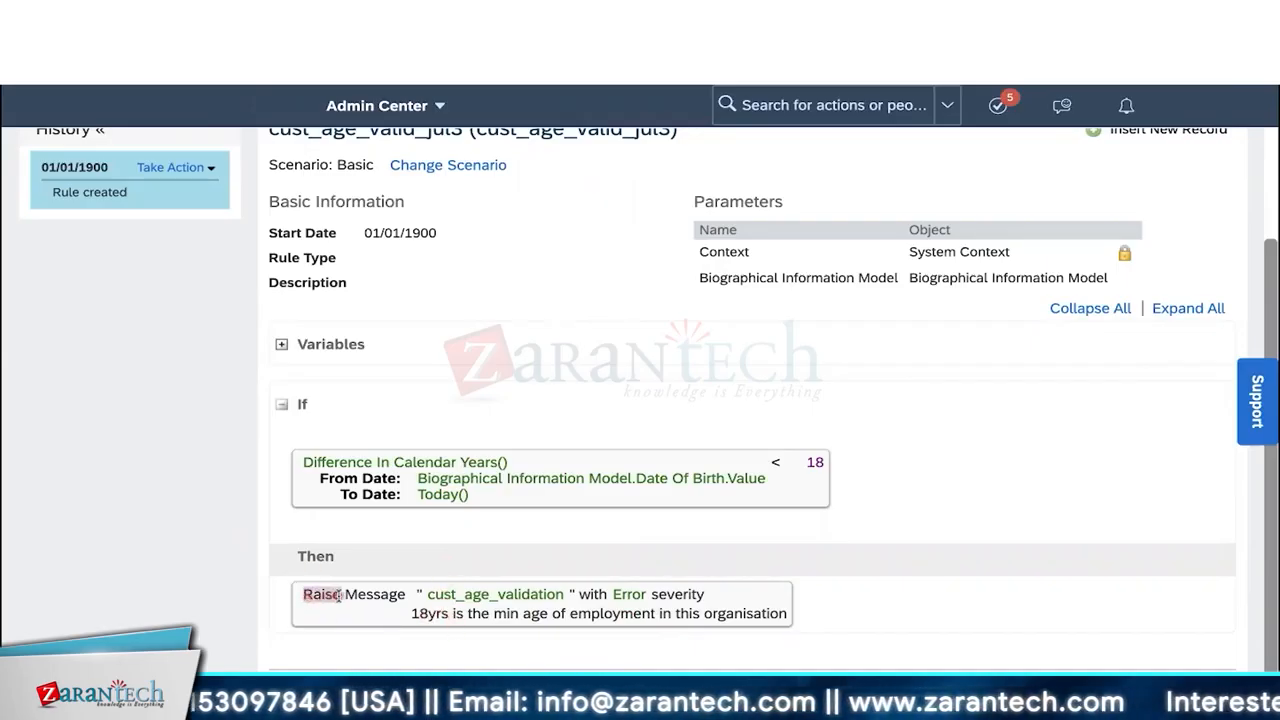
drag(312, 595, 407, 597)
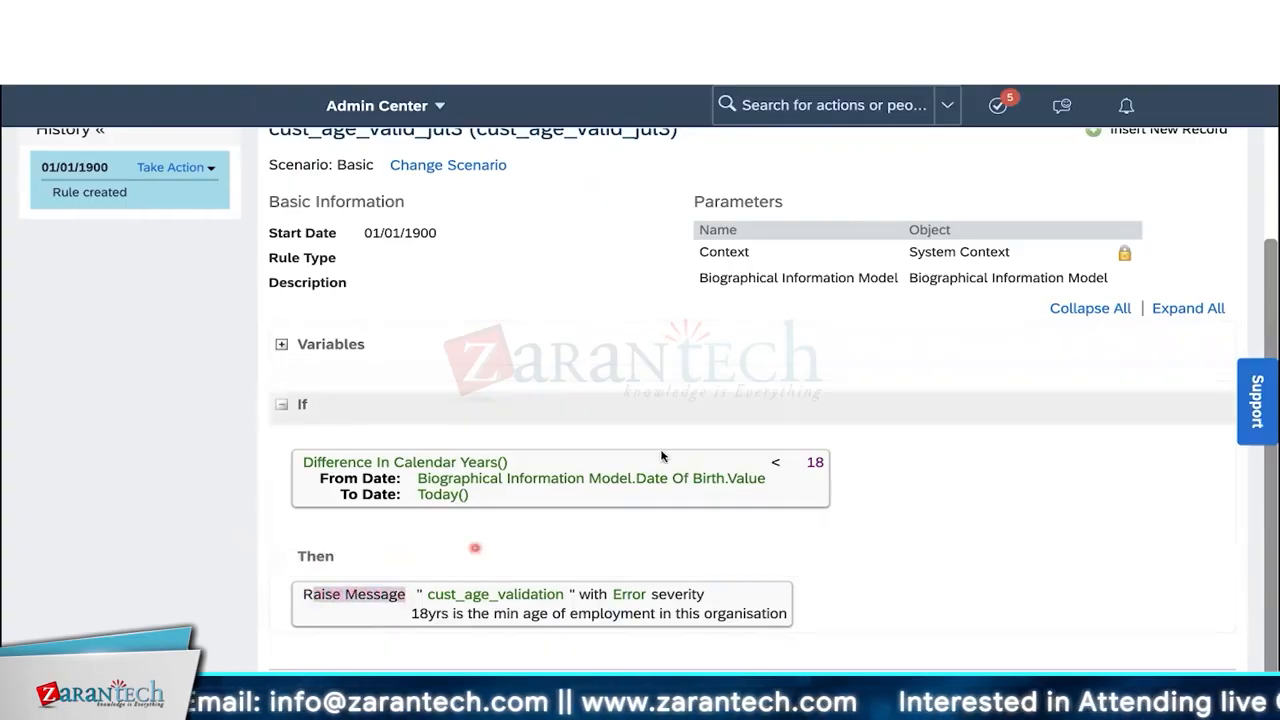
scroll(660, 451, down, 1)
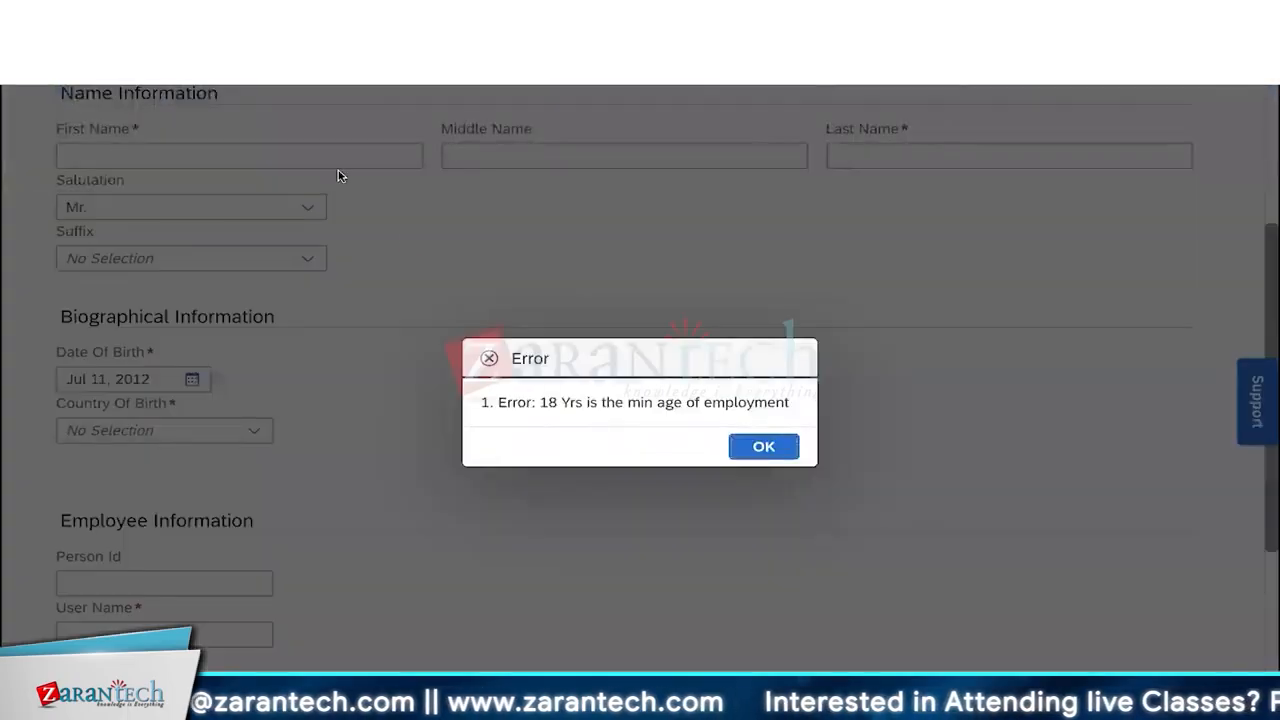
Step: Dismiss the old error and test the rule on a fresh Add New Employee form with a date of birth under 18 years ago
click(760, 448)
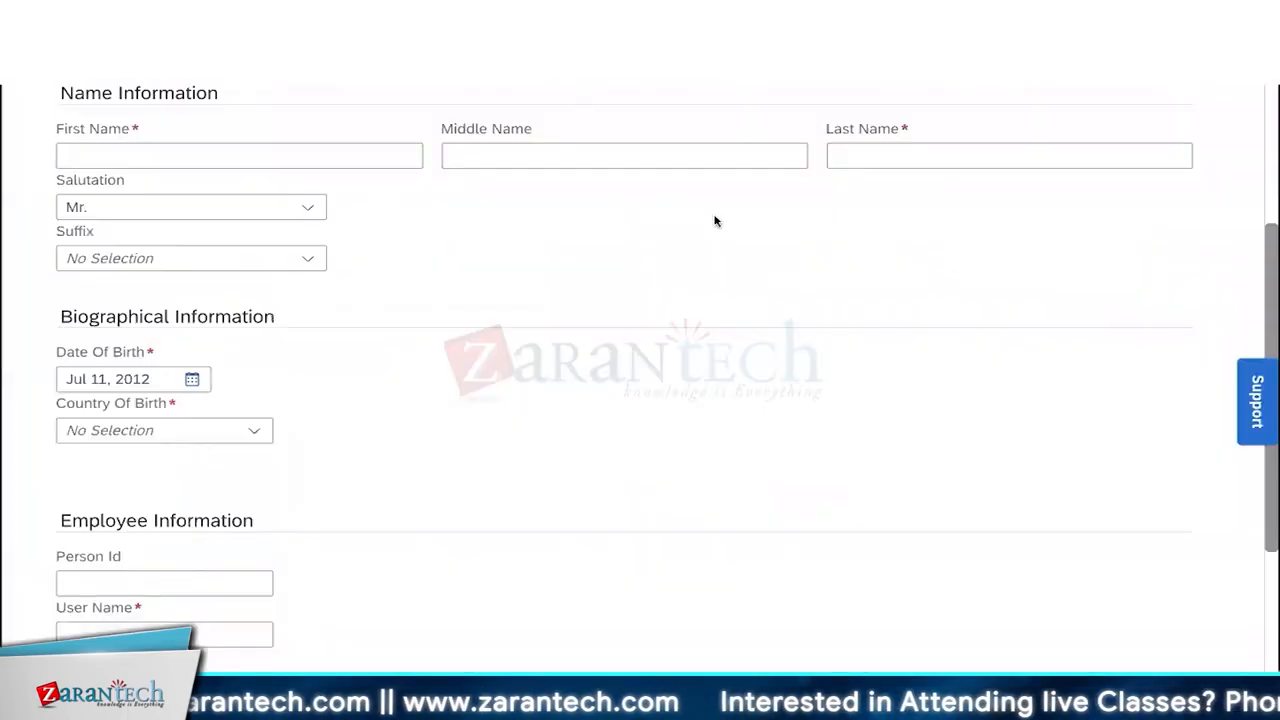
scroll(714, 220, up, 3)
scroll(617, 434, down, 3)
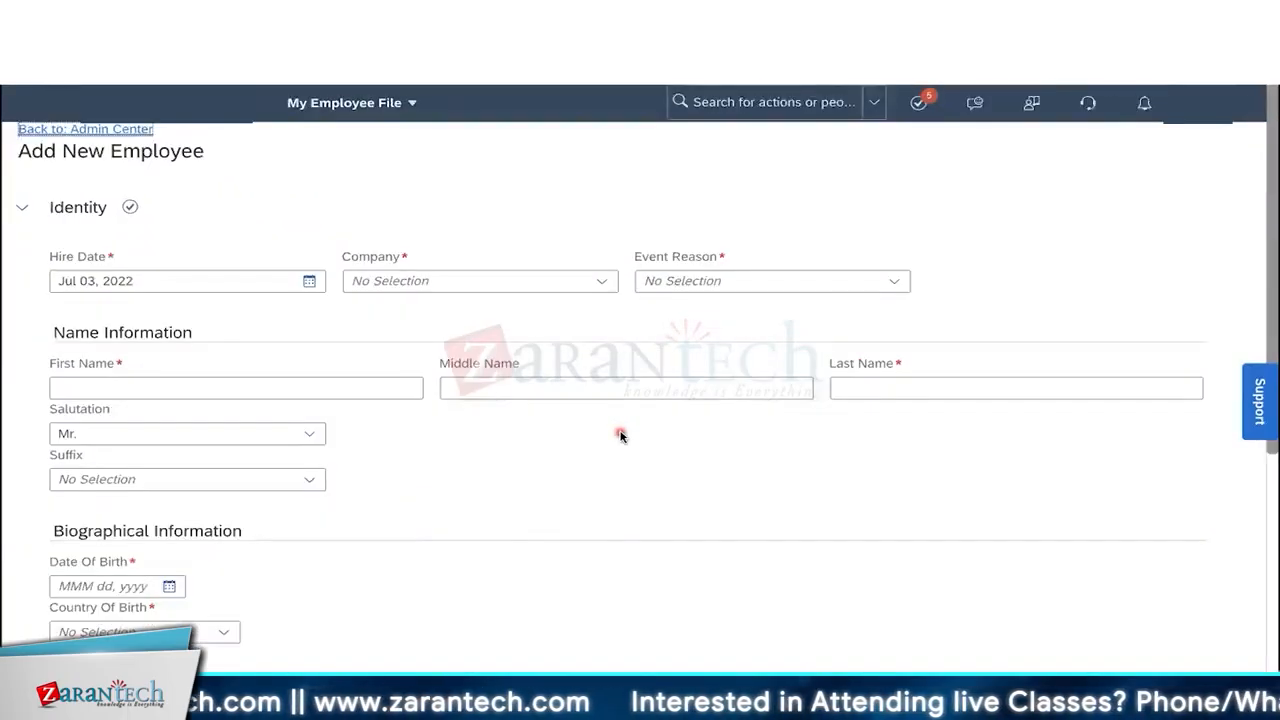
click(172, 450)
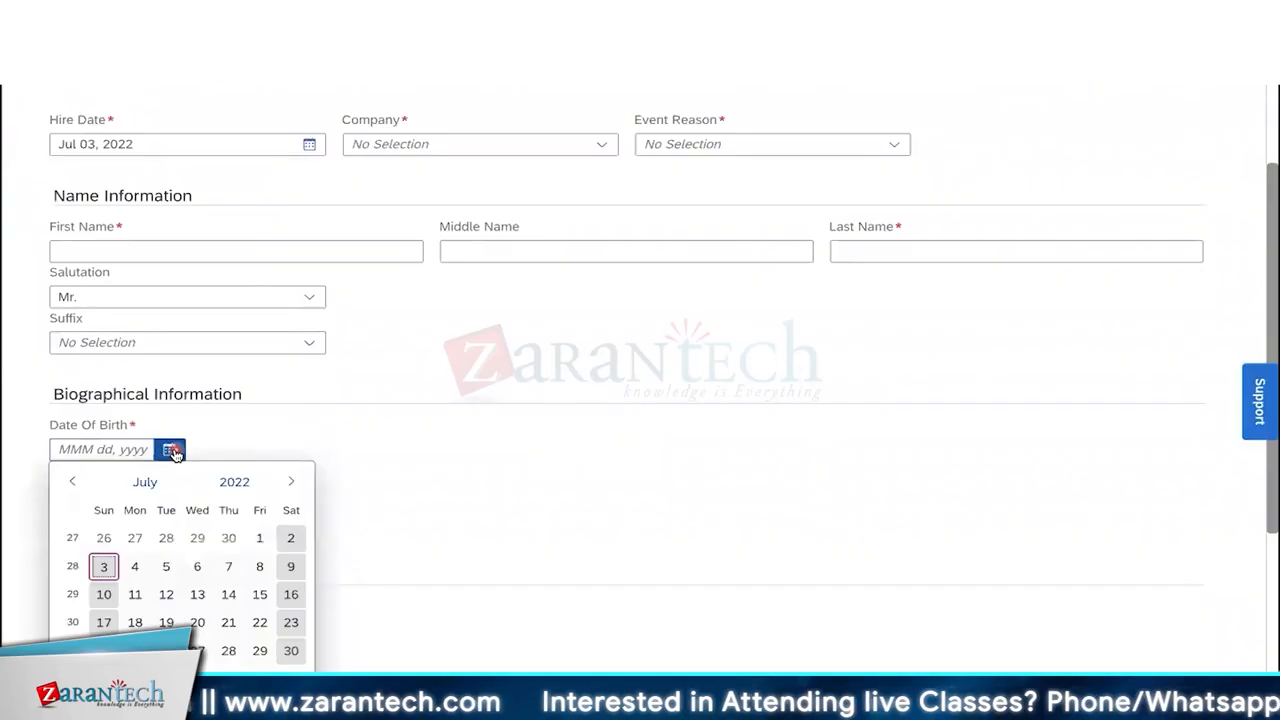
click(234, 483)
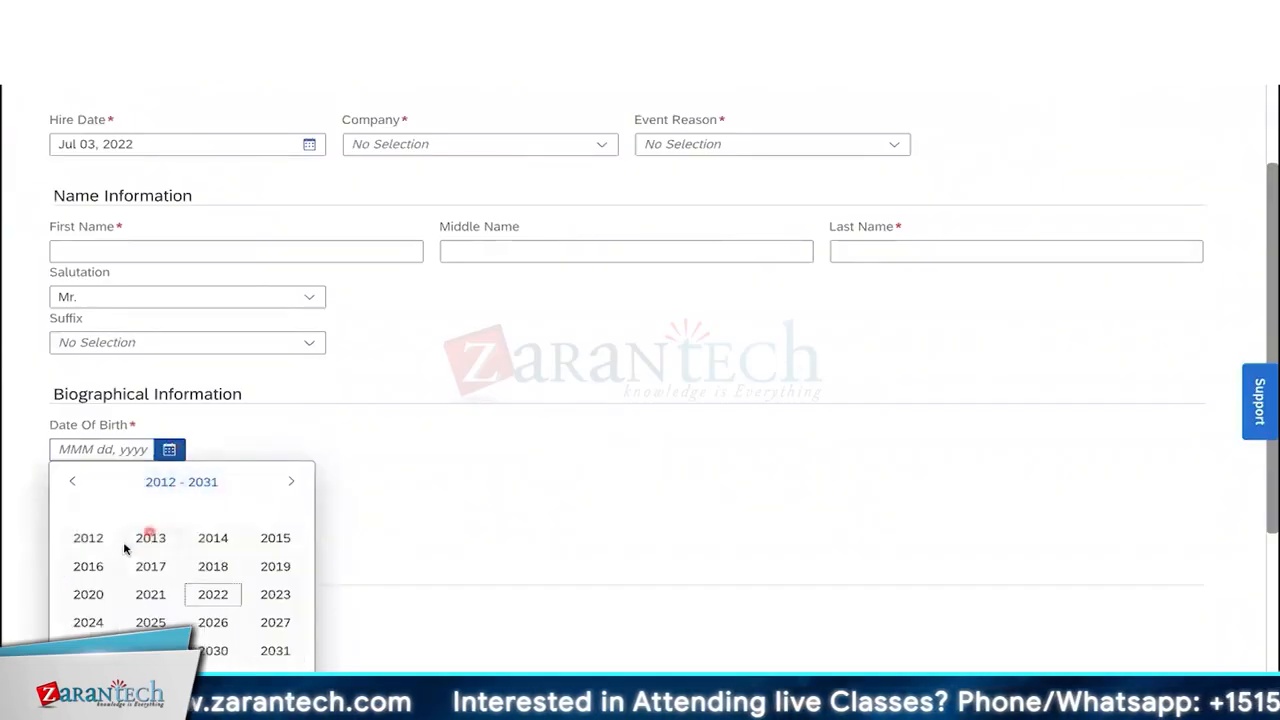
click(124, 546)
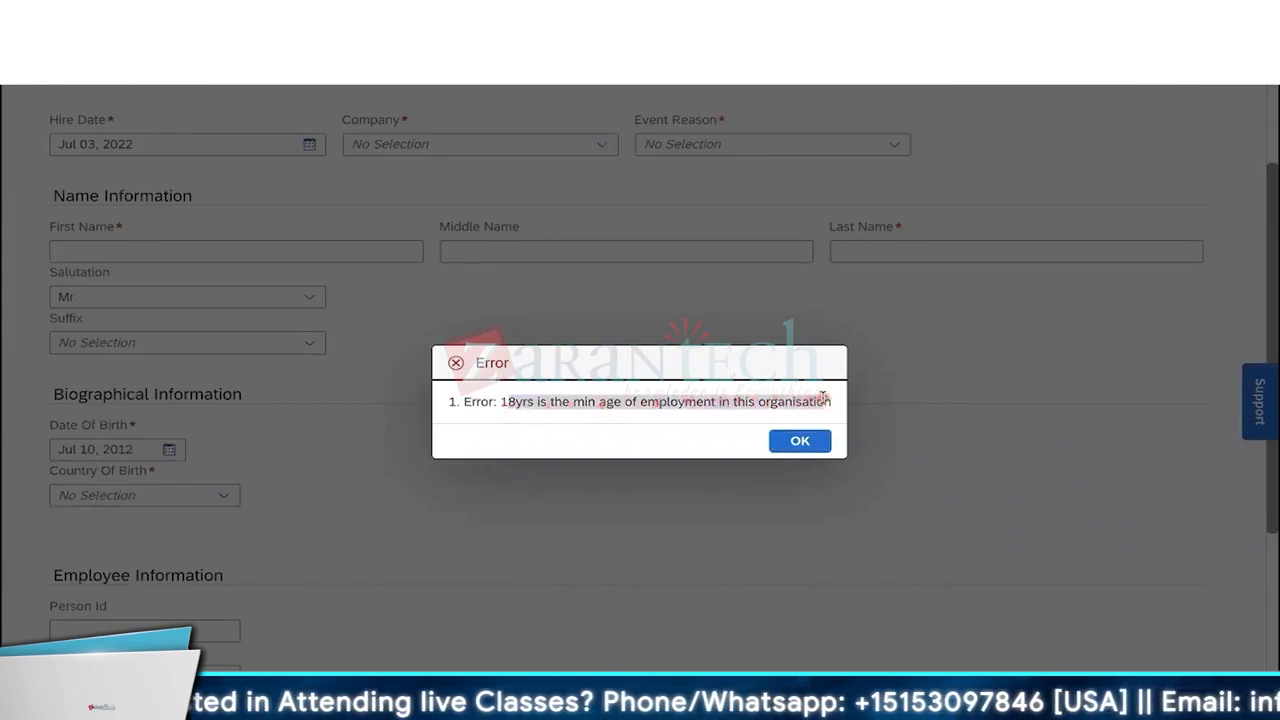
Step: Dismiss the age error and test the rule with a date of birth more than 18 years ago
click(800, 441)
click(172, 450)
click(234, 481)
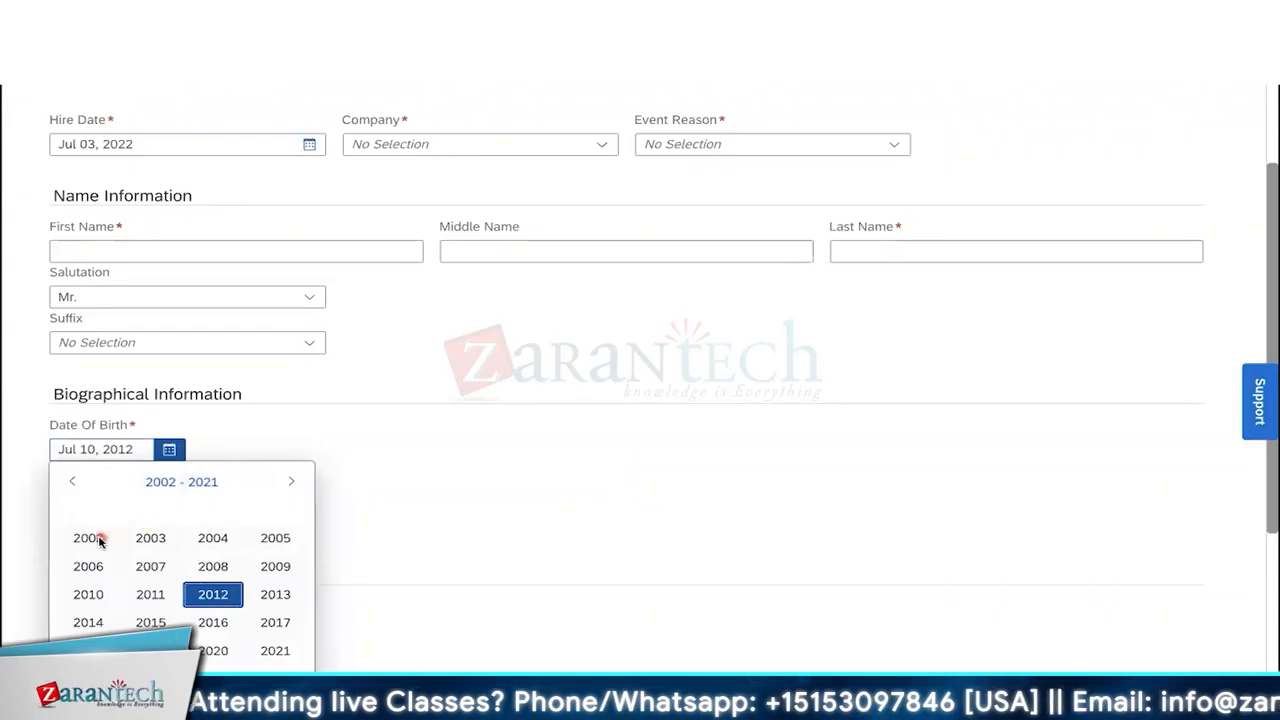
click(92, 535)
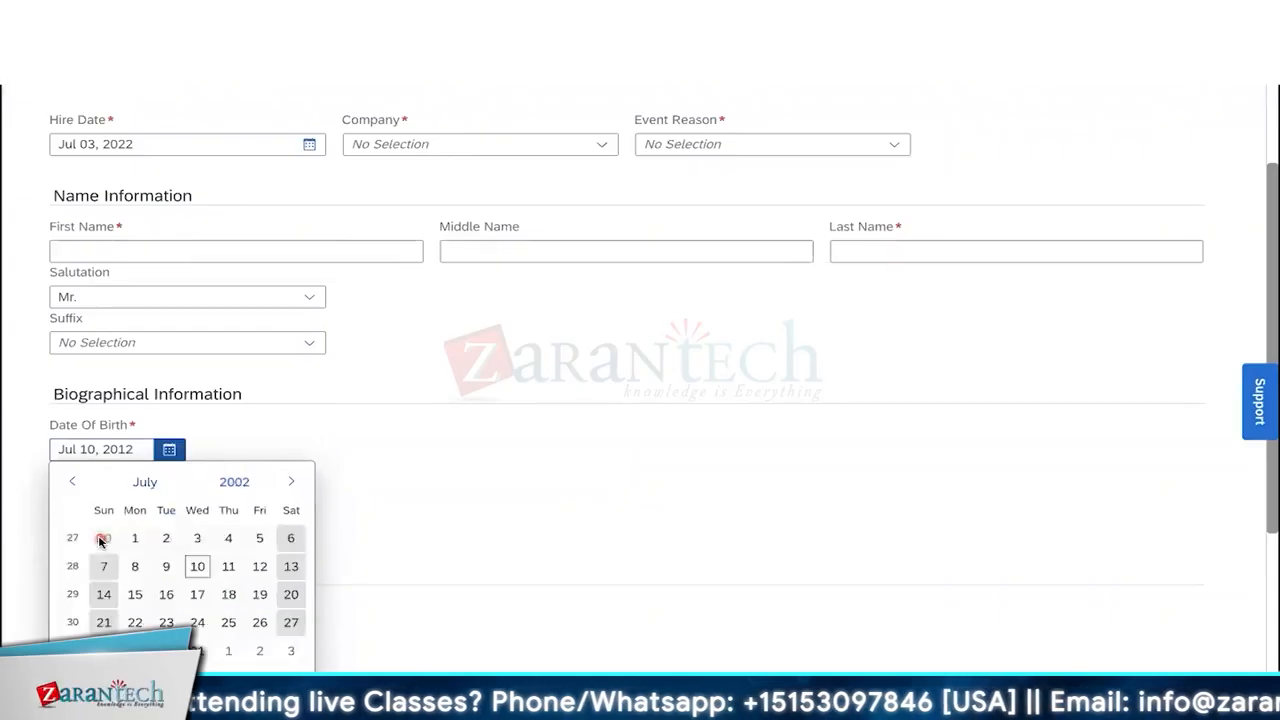
click(197, 566)
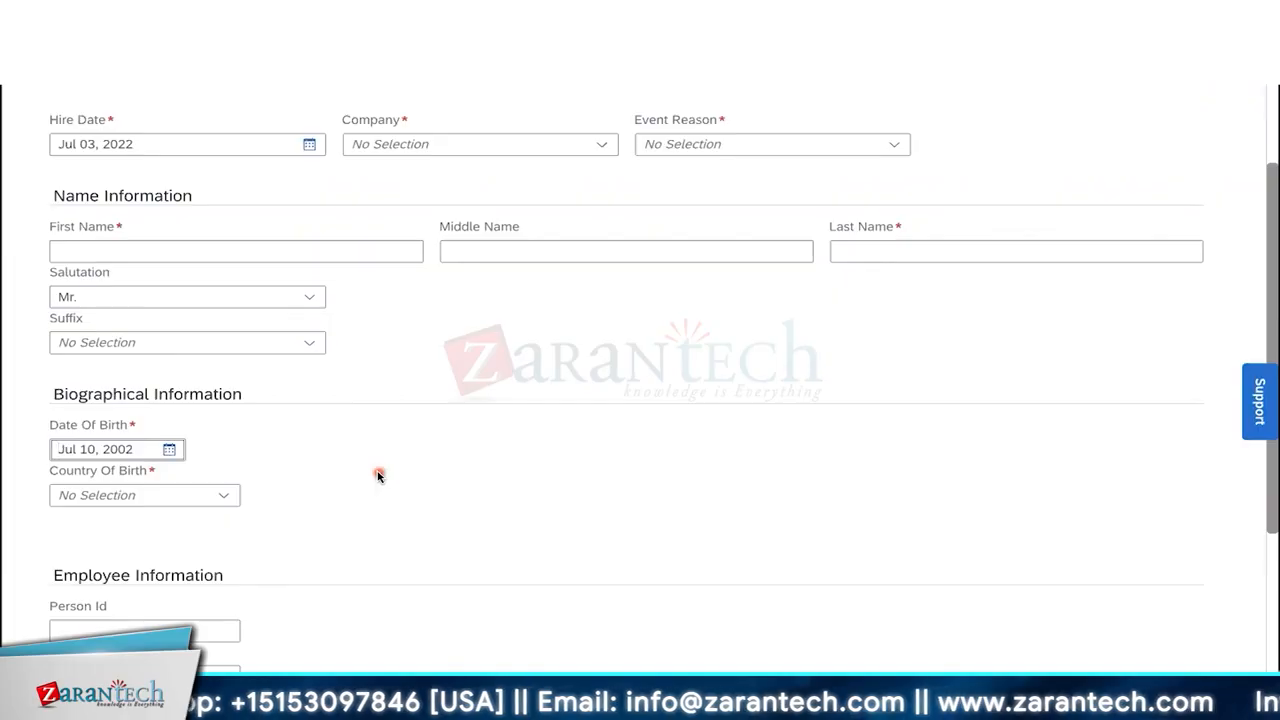
click(378, 476)
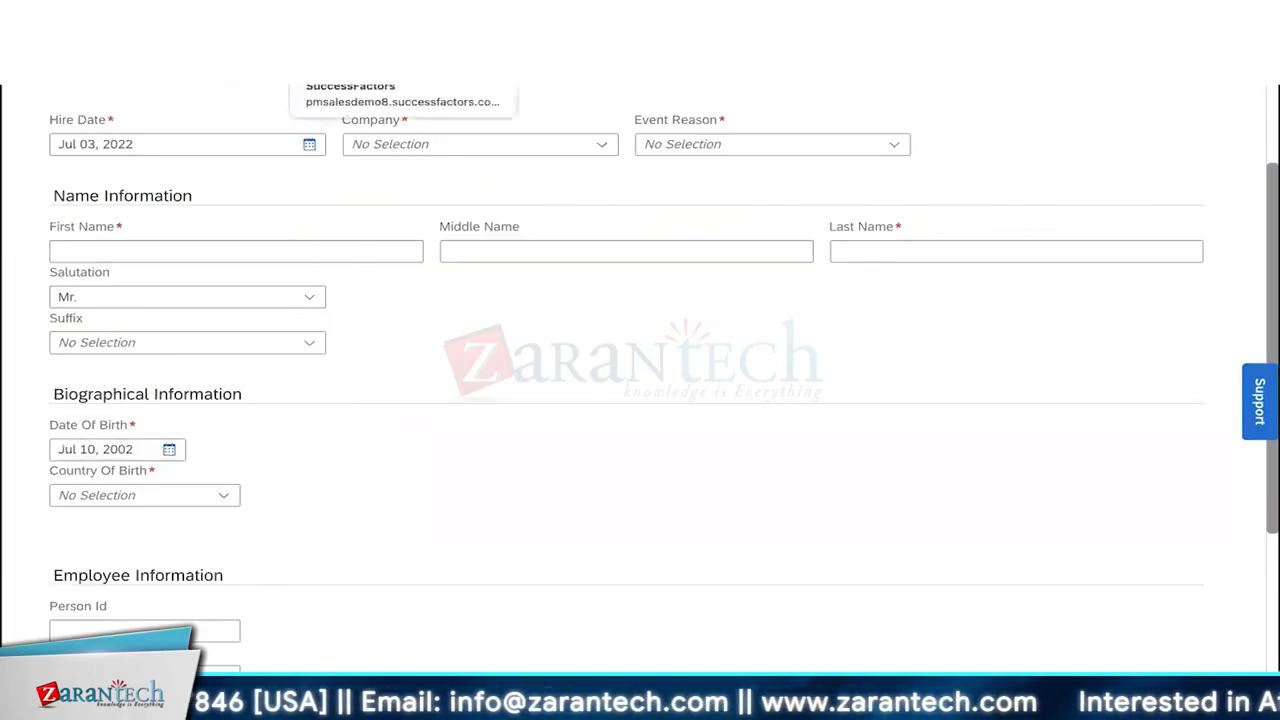
Step: Return to personInfo, open it for editing and check the event types offered in its element-level Trigger Rules
click(575, 45)
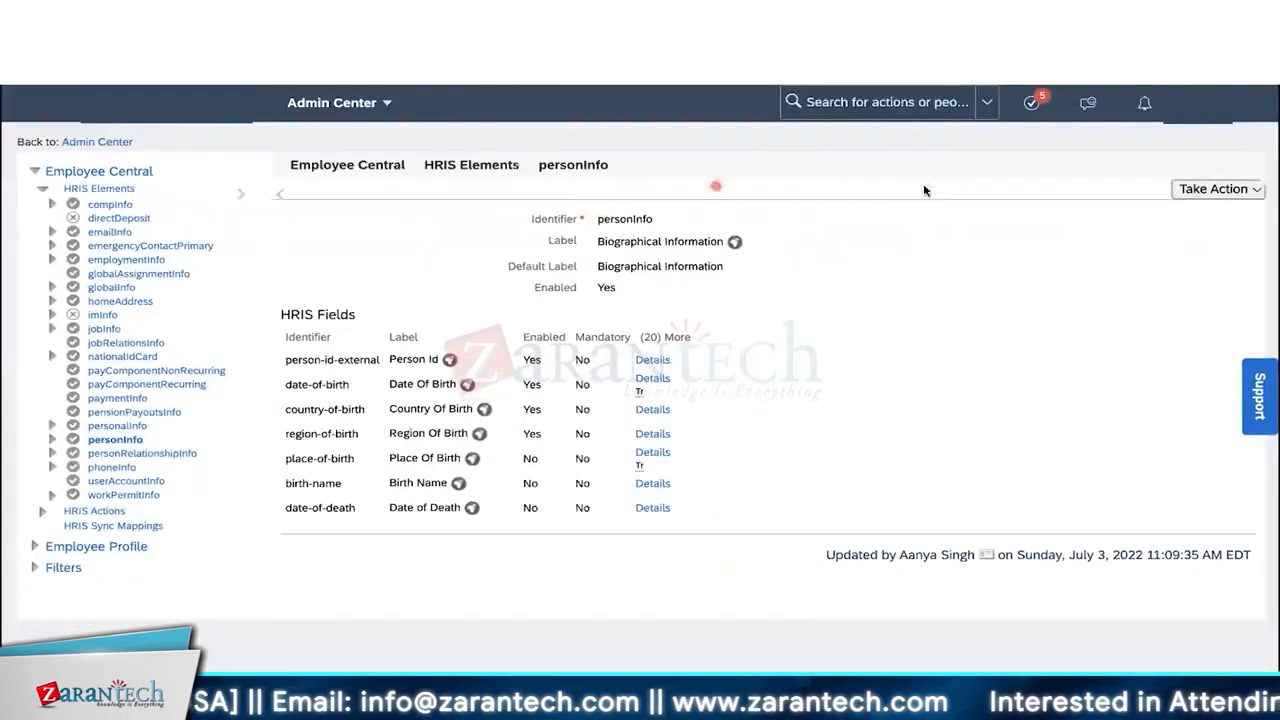
click(1185, 192)
click(1123, 214)
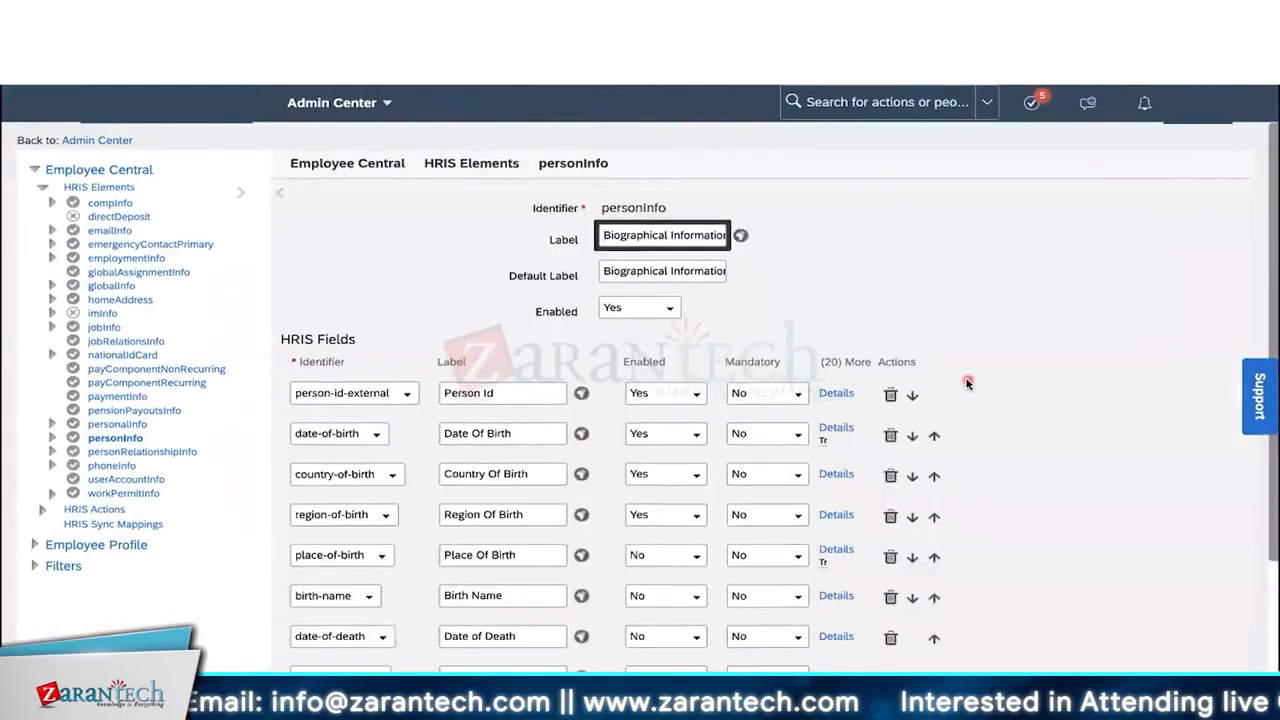
scroll(652, 548, down, 3)
click(560, 578)
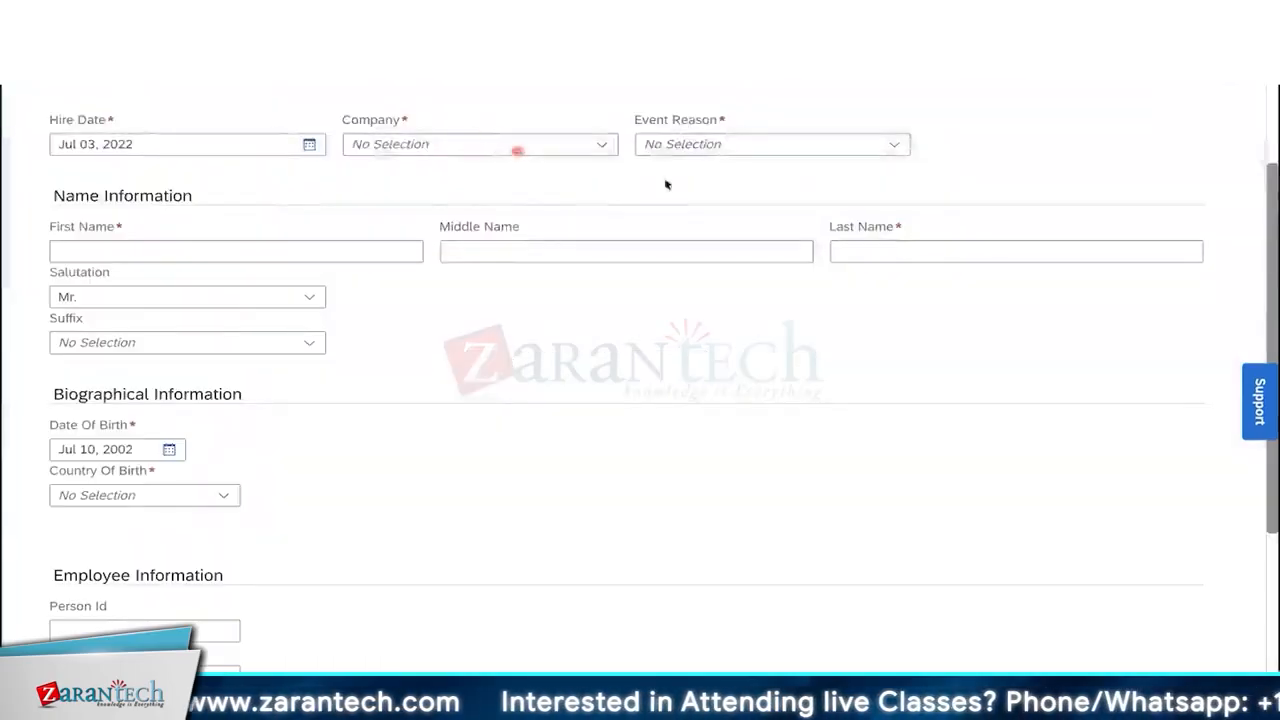
Step: Search for "add new" and reopen the Add New Employee form, discarding the unsaved entries
scroll(667, 184, up, 2)
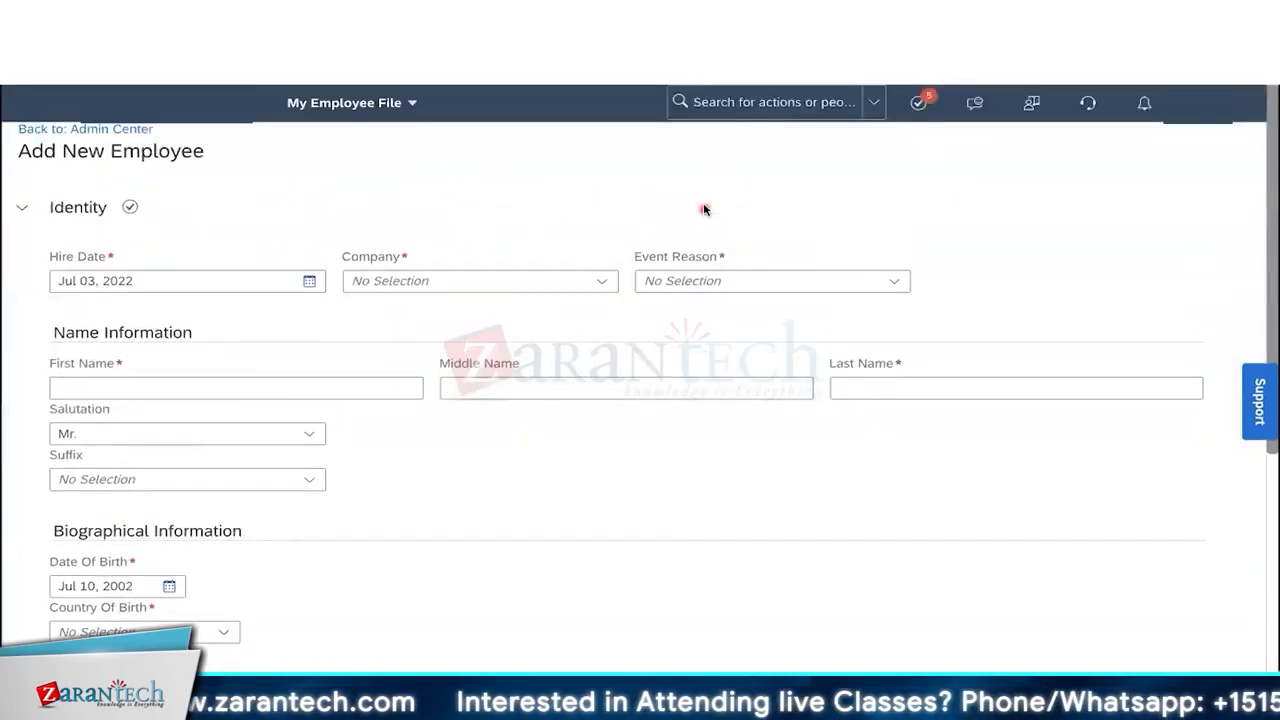
click(776, 108)
text(add new)
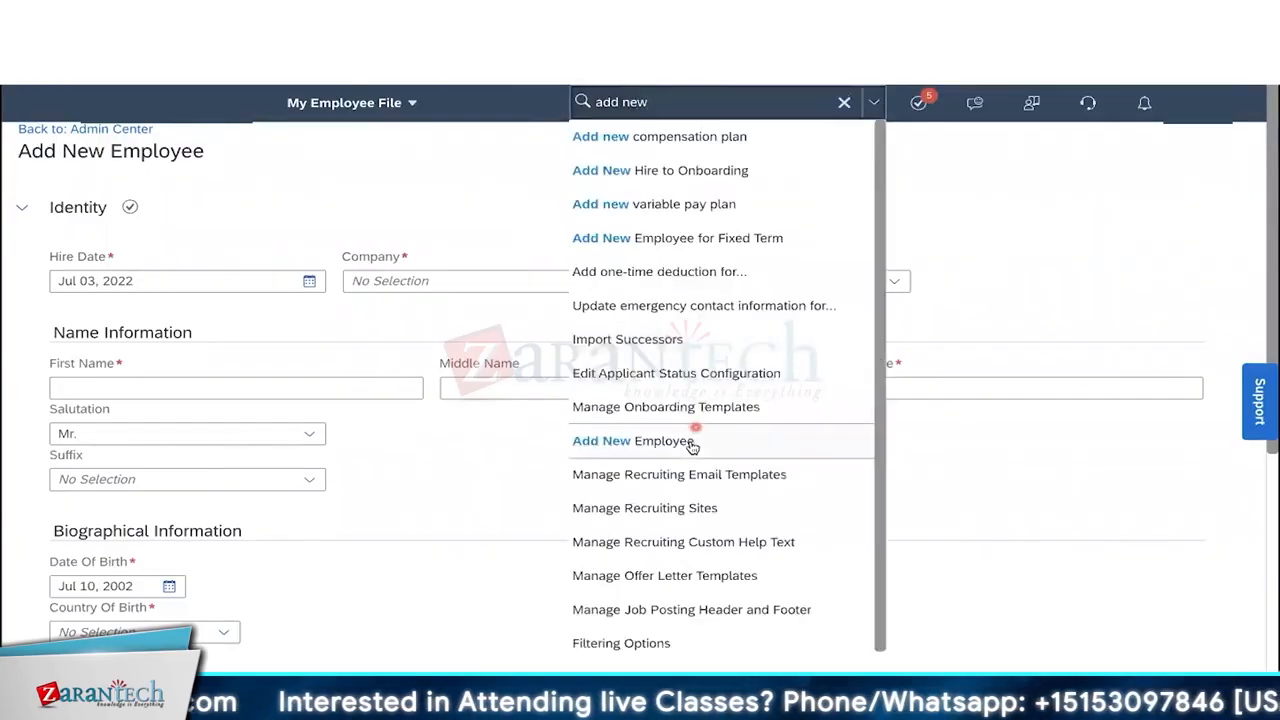
click(688, 448)
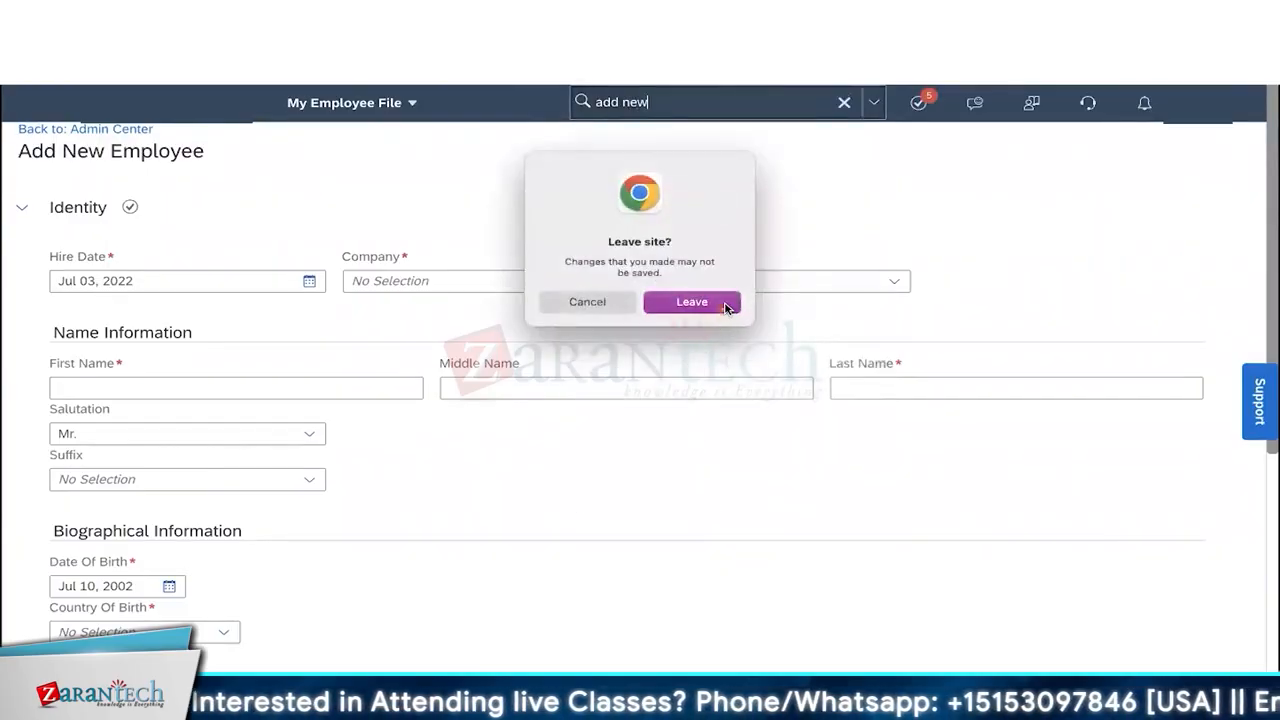
click(728, 303)
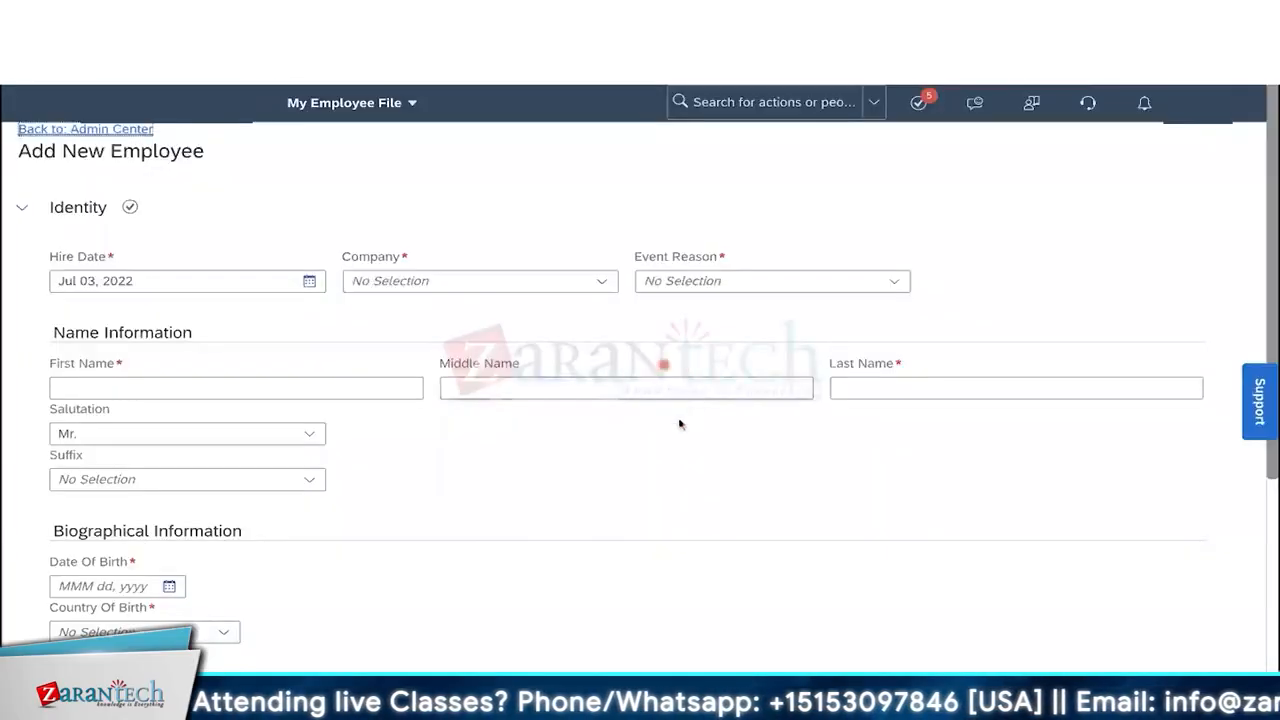
Step: Examine the Salutation field's preset value and options on the new hire form, and compare the event types in personInfo's Trigger Rules
click(651, 454)
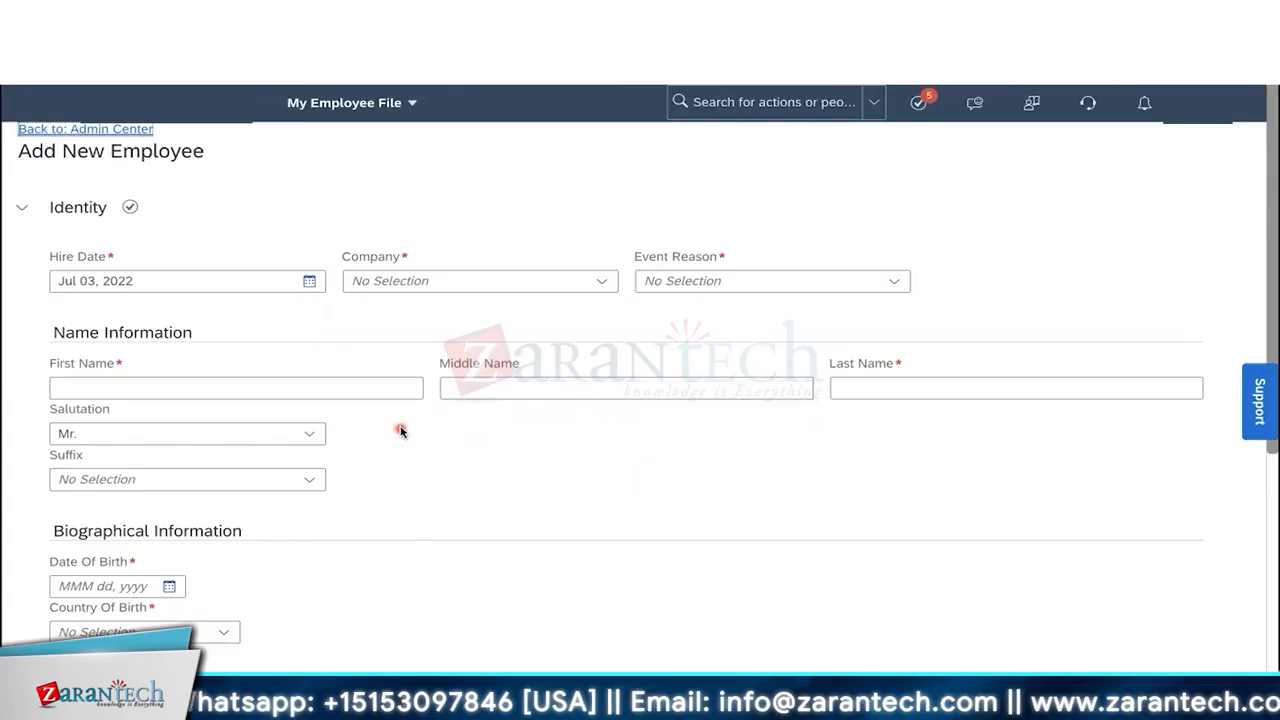
click(73, 410)
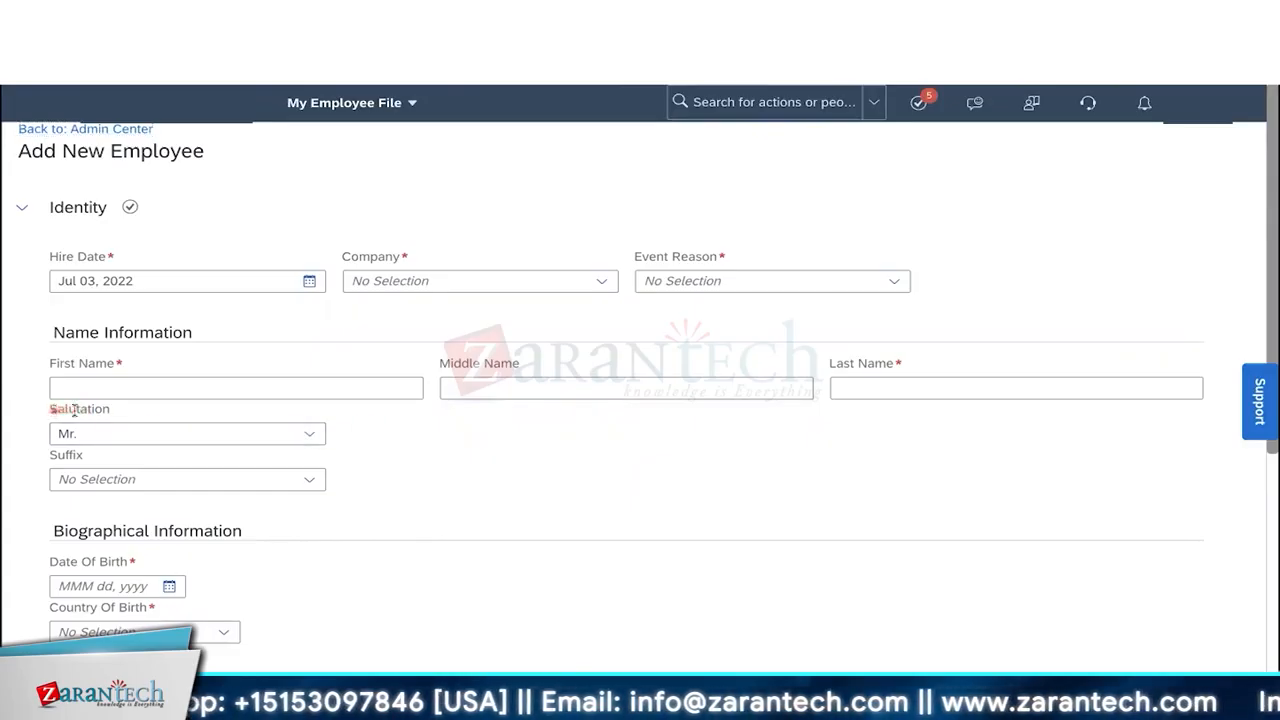
drag(73, 410, 112, 409)
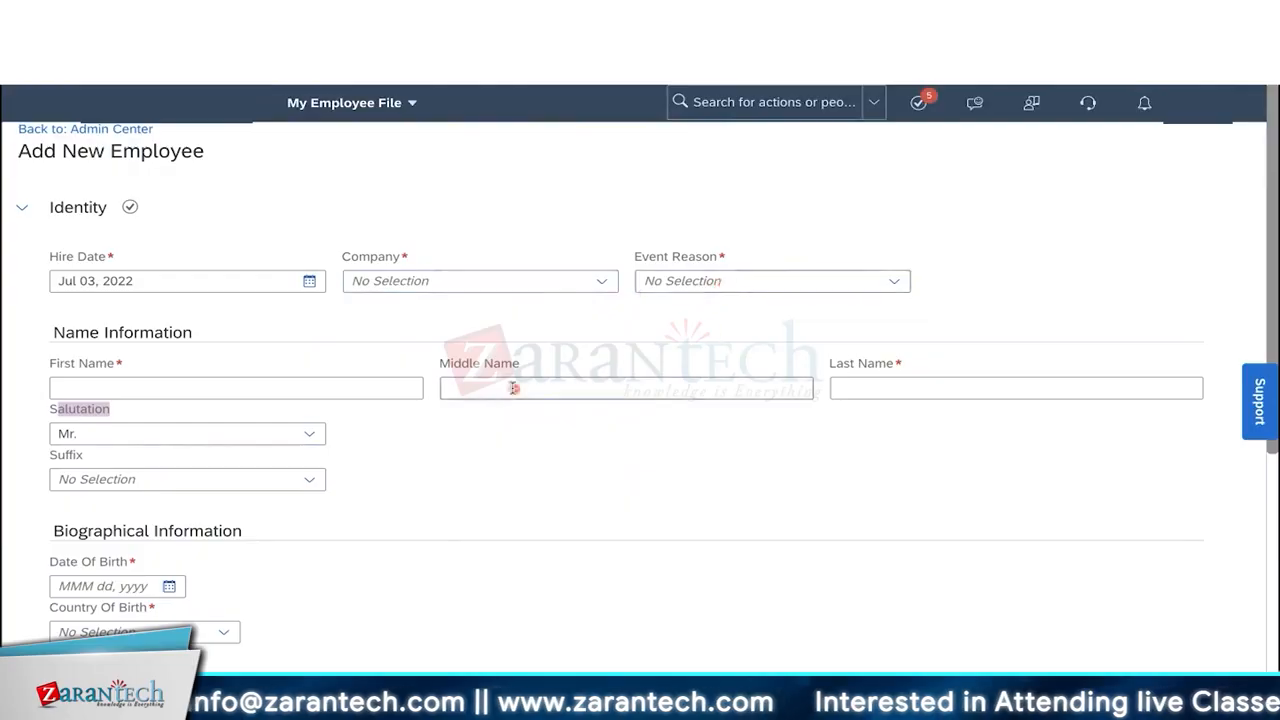
click(173, 435)
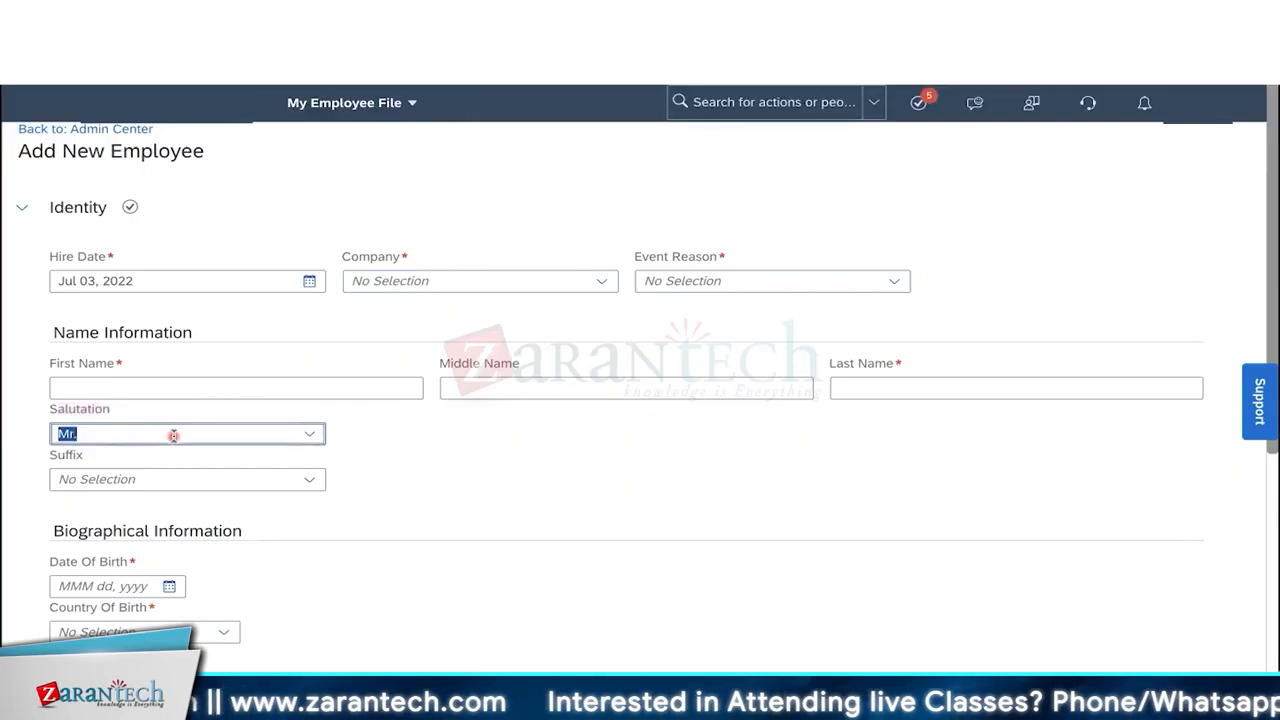
click(320, 440)
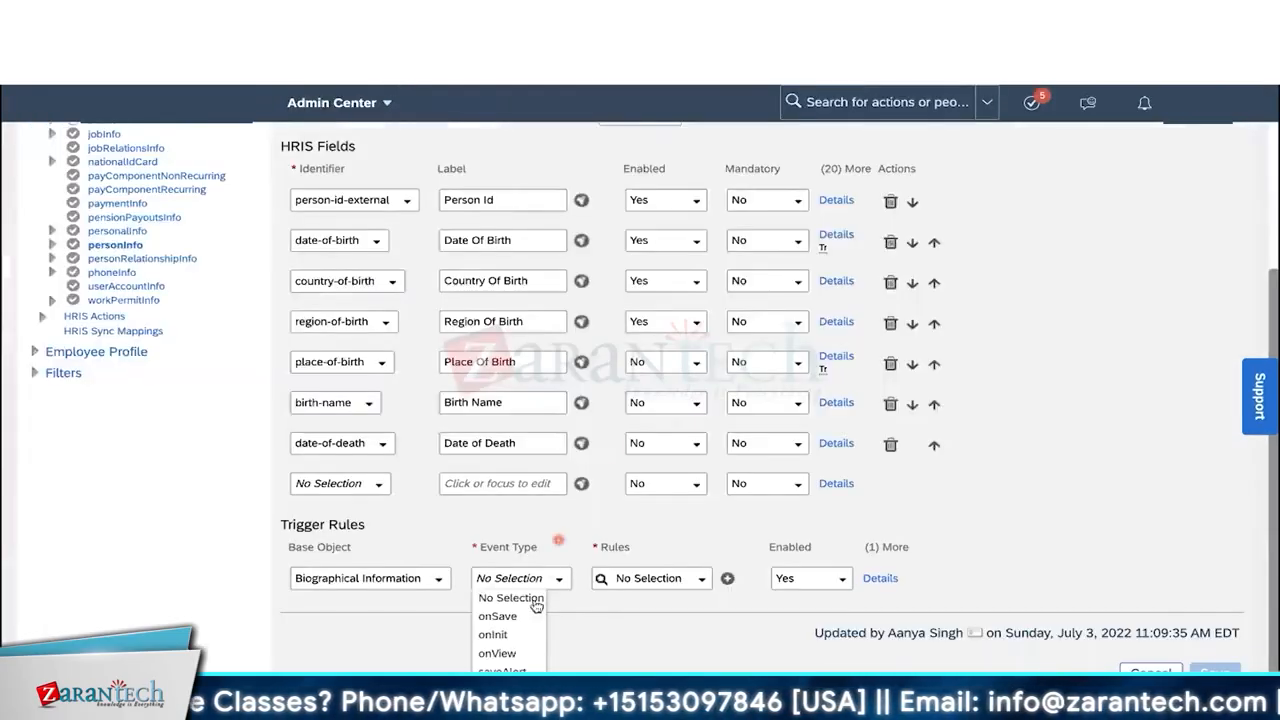
click(552, 637)
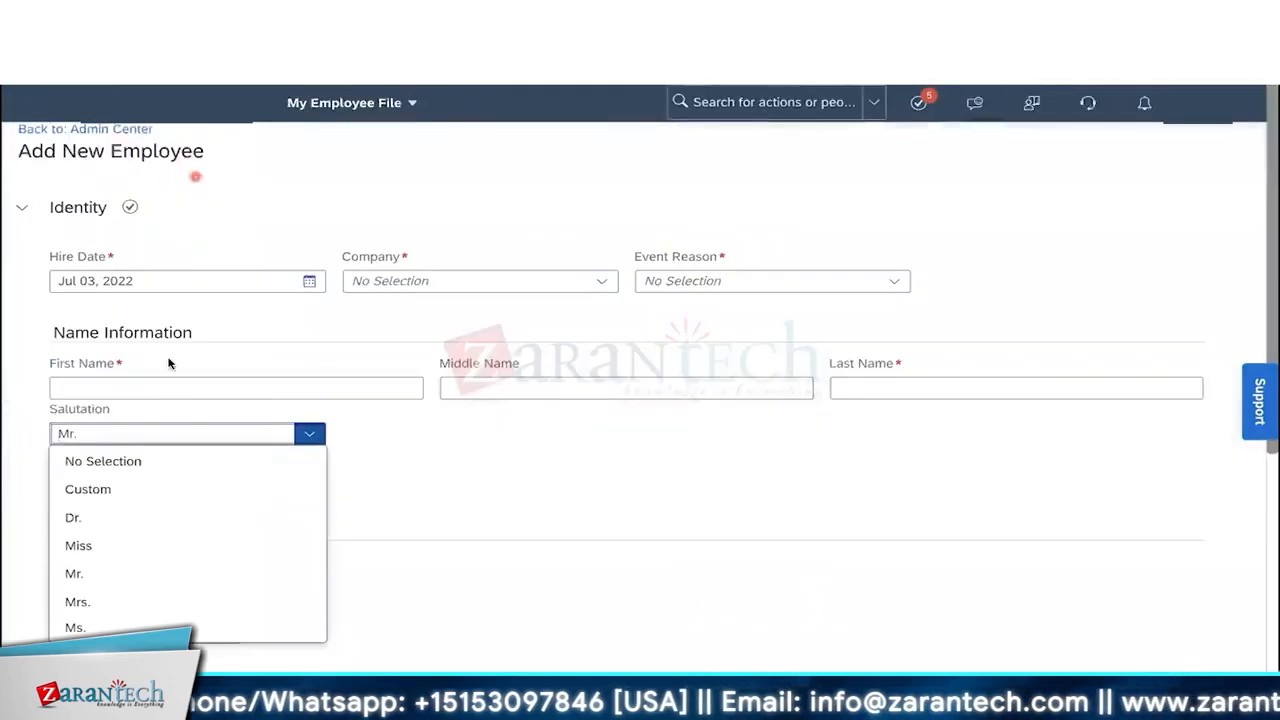
Step: Examine the Salutation field on the new hire form and the personal details in the employee file to choose the rule's base object
drag(57, 407, 242, 408)
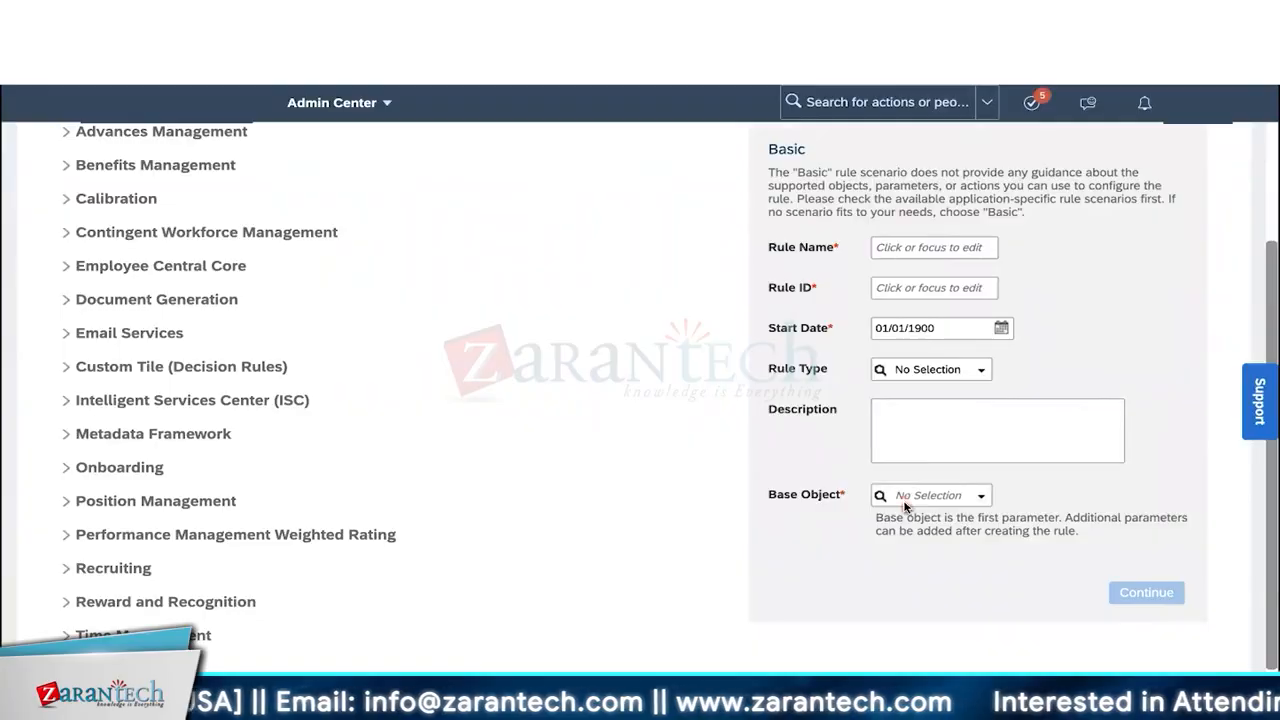
click(925, 495)
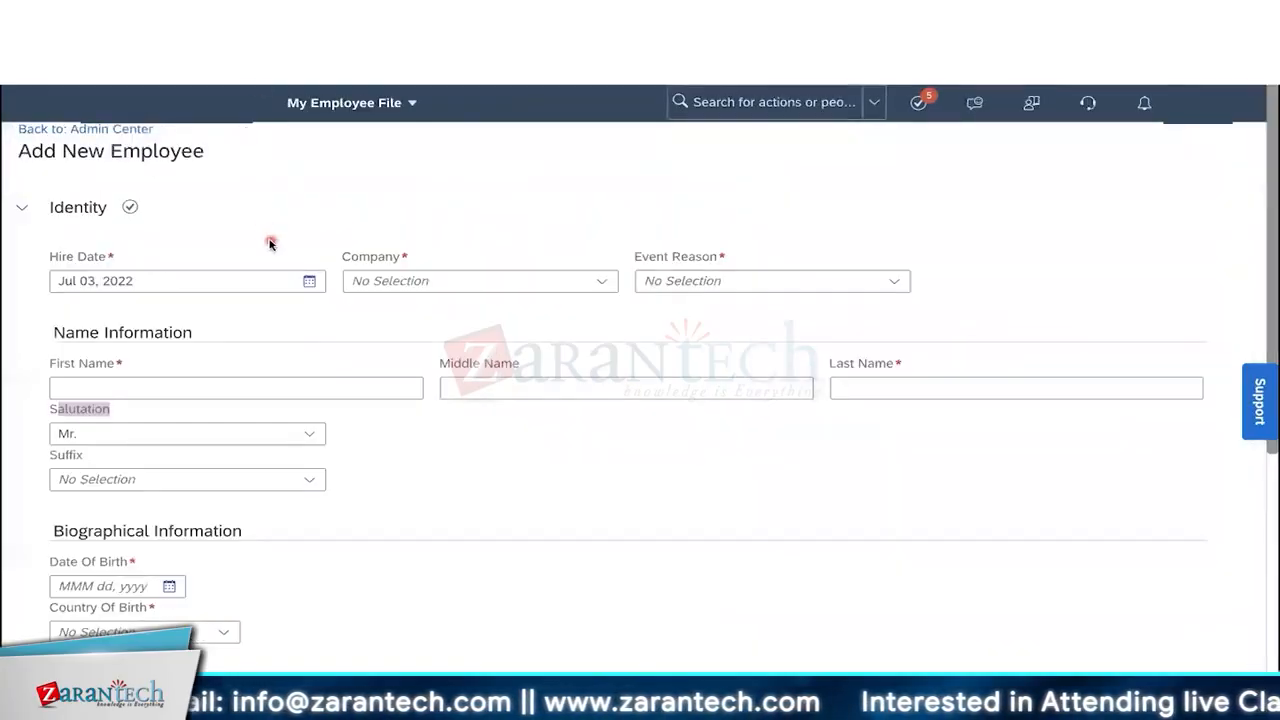
click(280, 391)
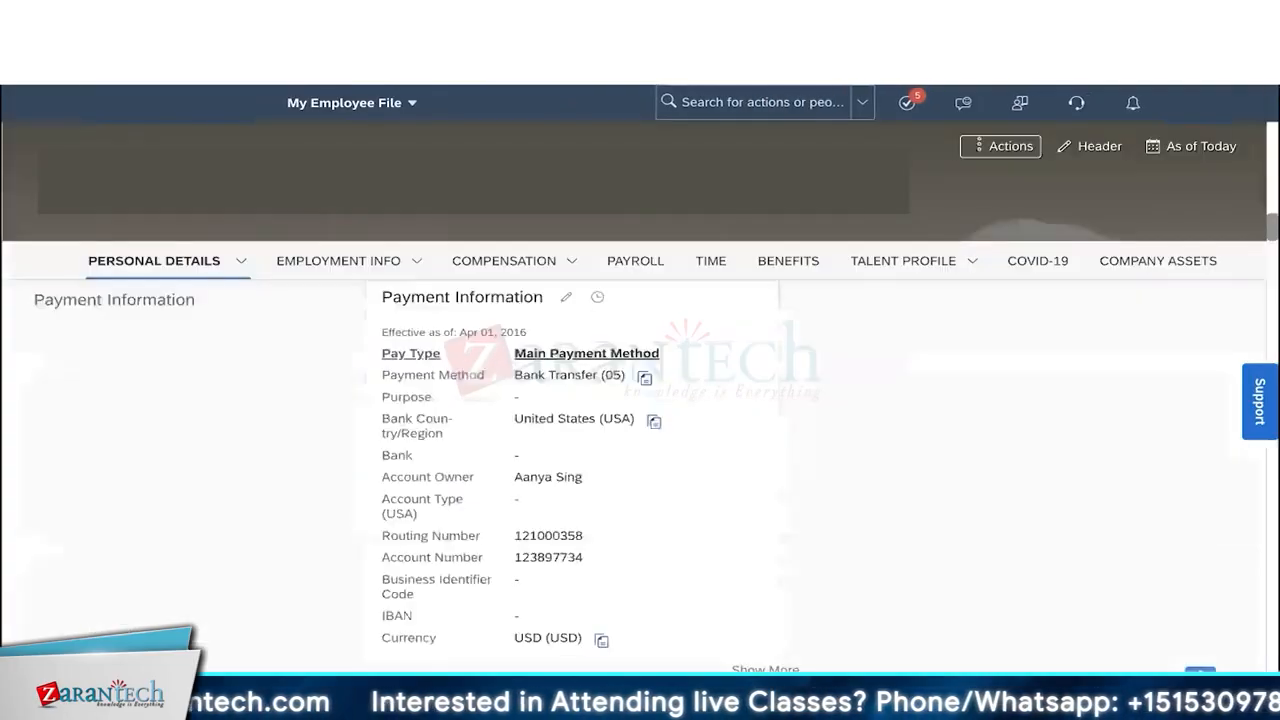
scroll(689, 375, up, 15)
scroll(405, 472, down, 2)
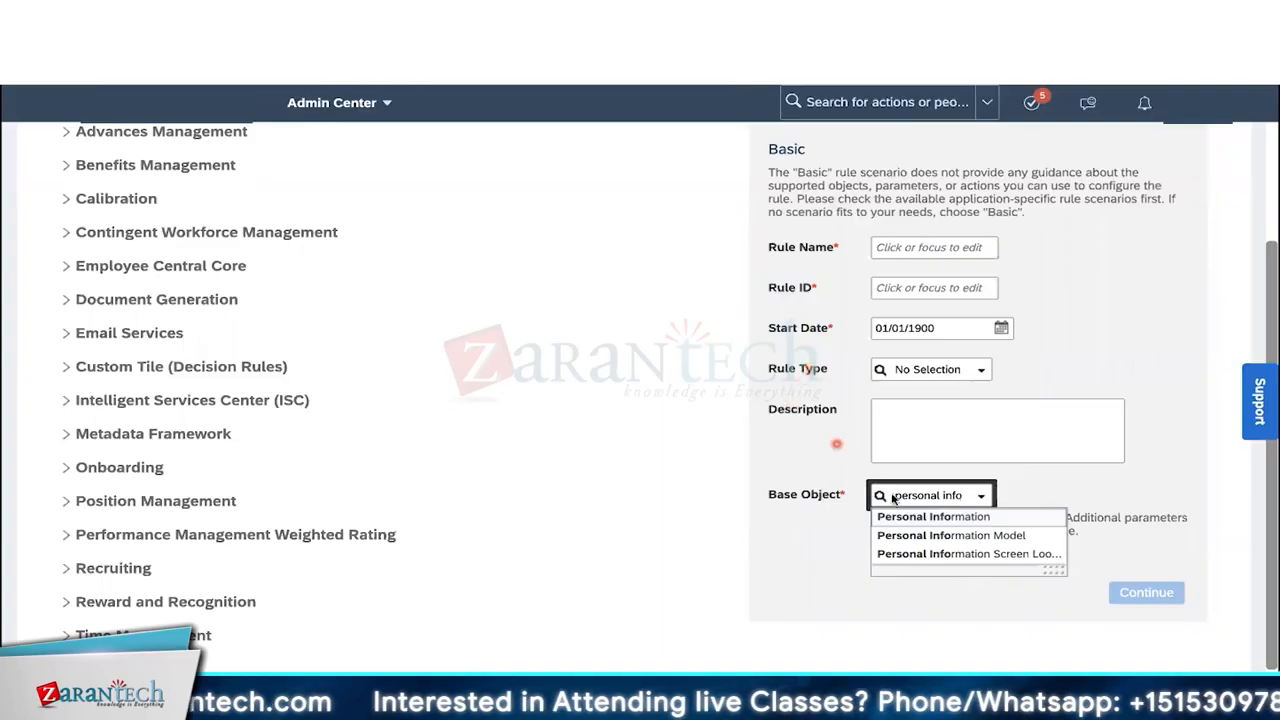
Step: Create a Basic rule named cust_salutation_auto_jul3 with Personal Information as its base object
click(925, 517)
scroll(995, 450, up, 1)
click(936, 247)
text(cust)
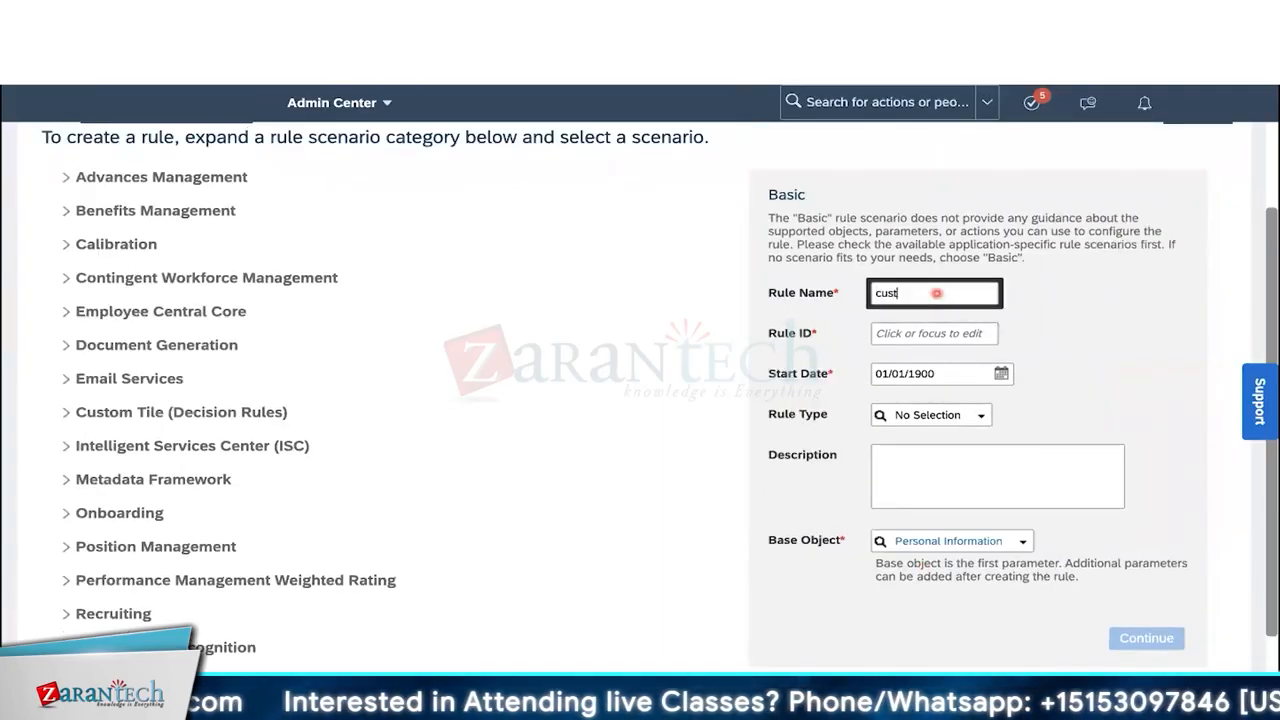
text(_salu)
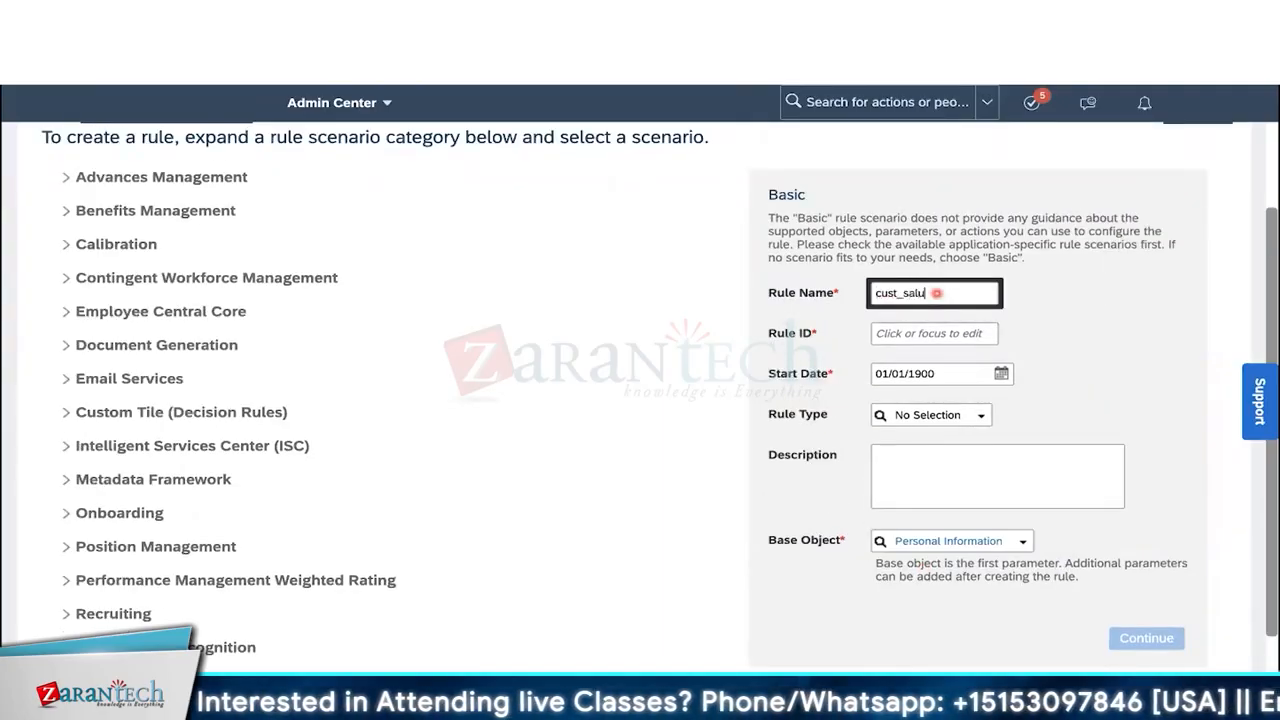
text(tation_au)
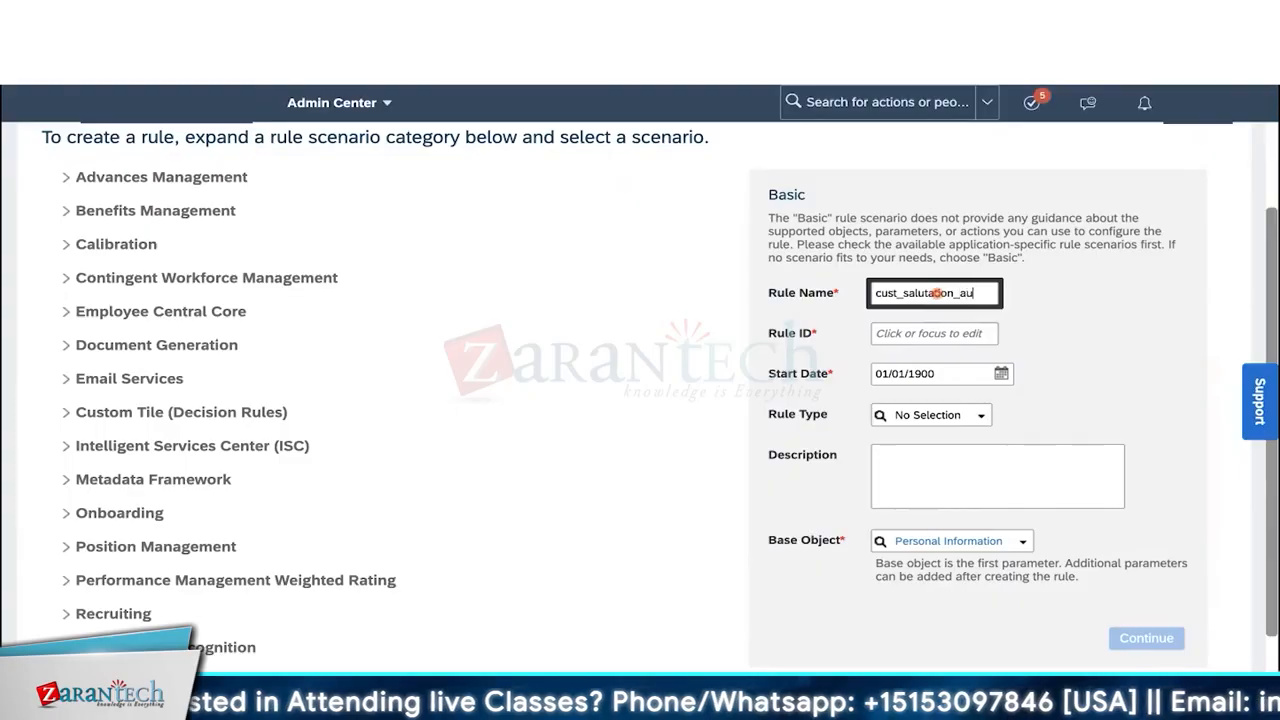
text(to_jul3)
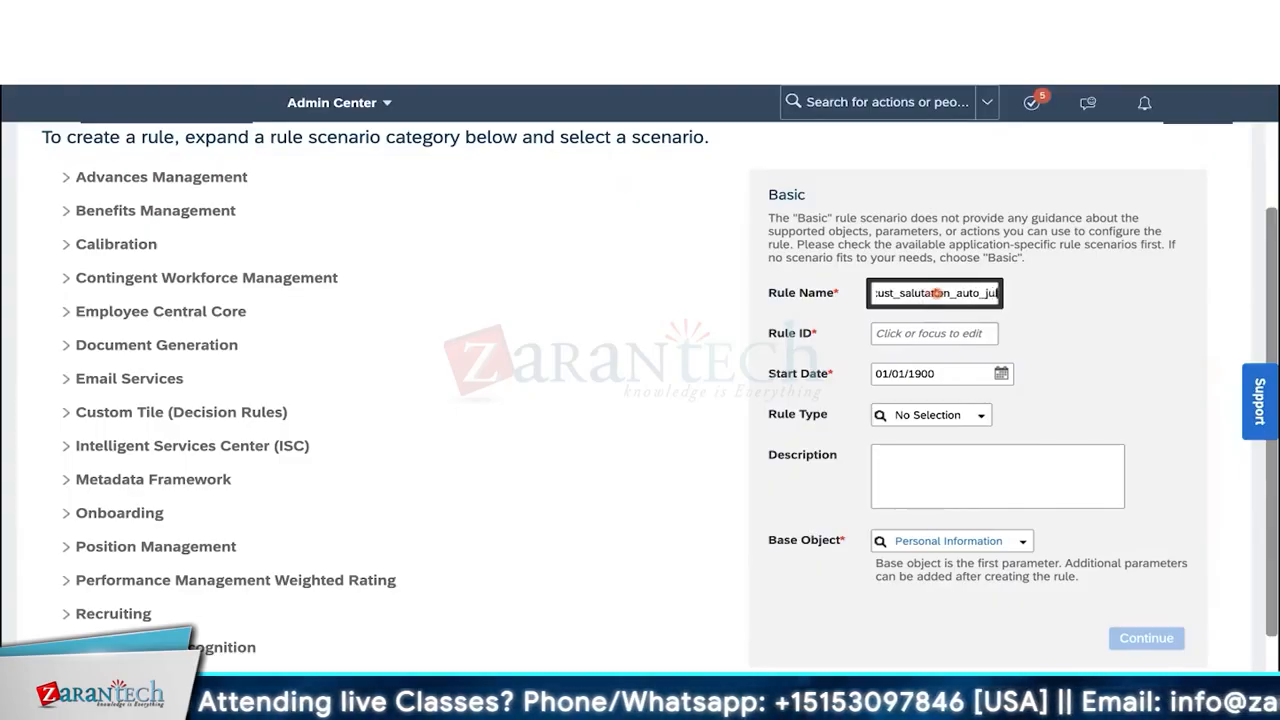
click(1146, 638)
Step: Make the rule always true, have it set Personal Information.Salutation to be equal to Miss, and save it
scroll(451, 453, down, 1)
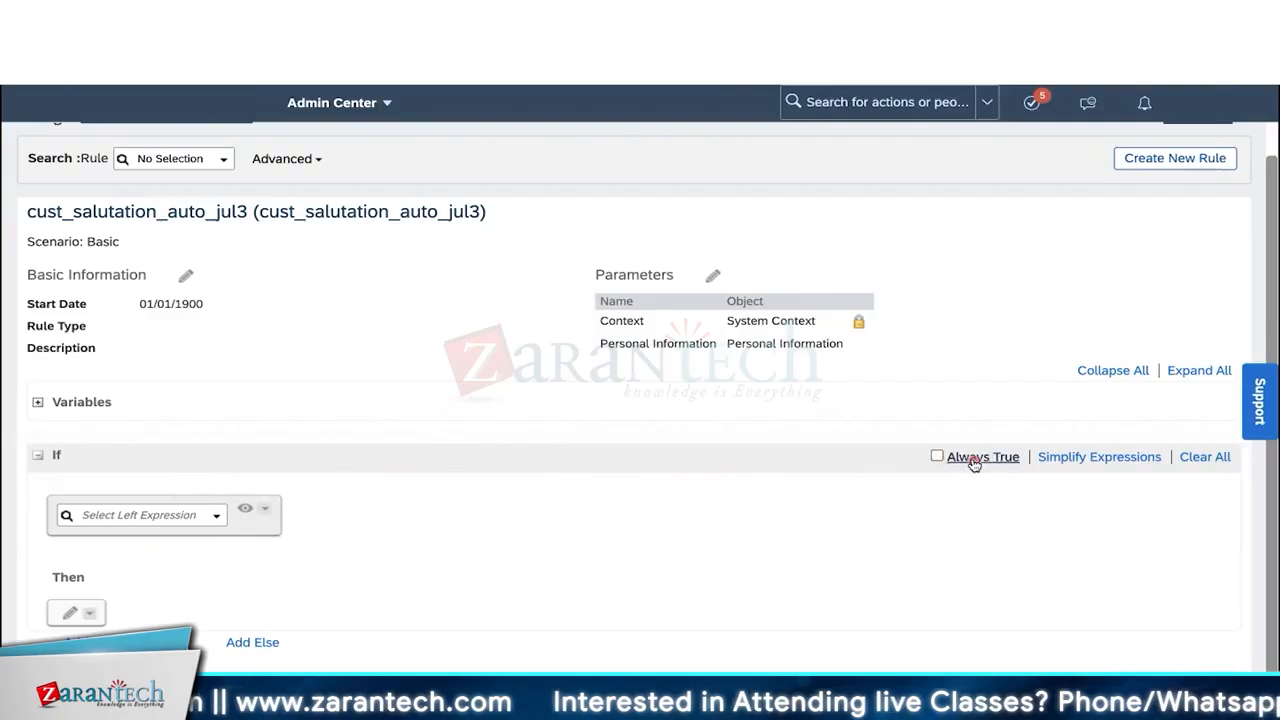
click(937, 457)
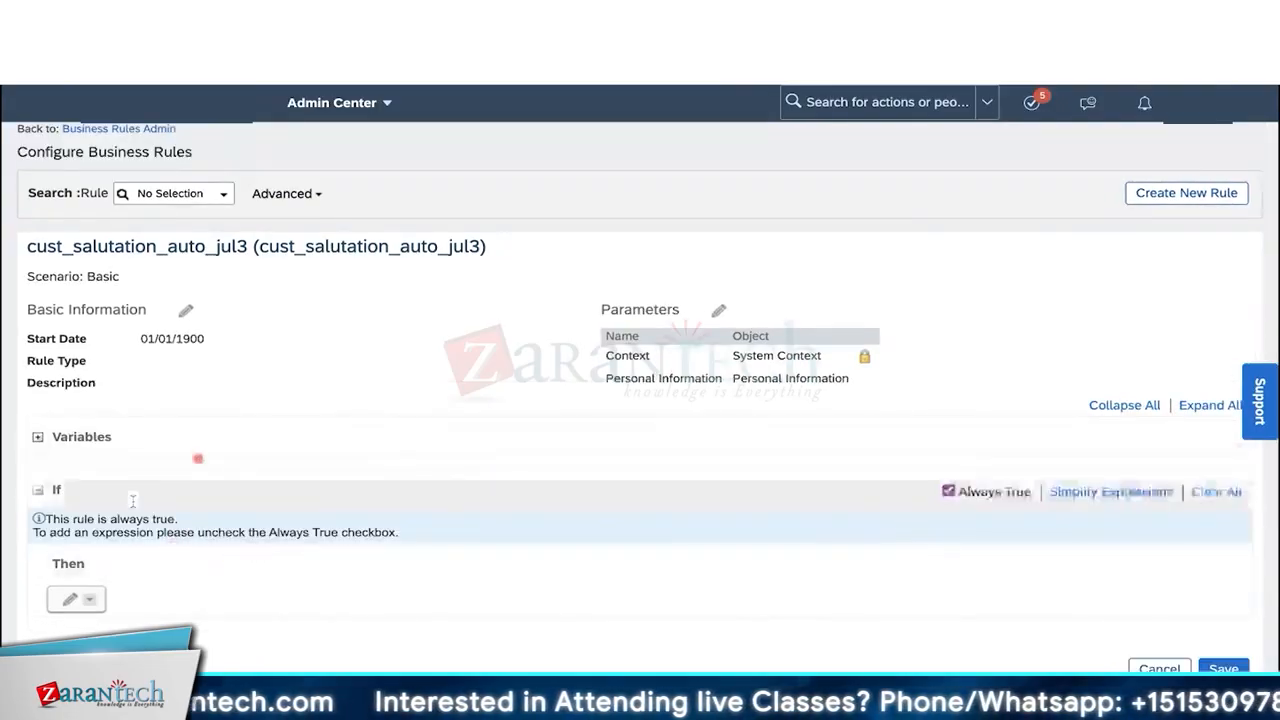
click(70, 599)
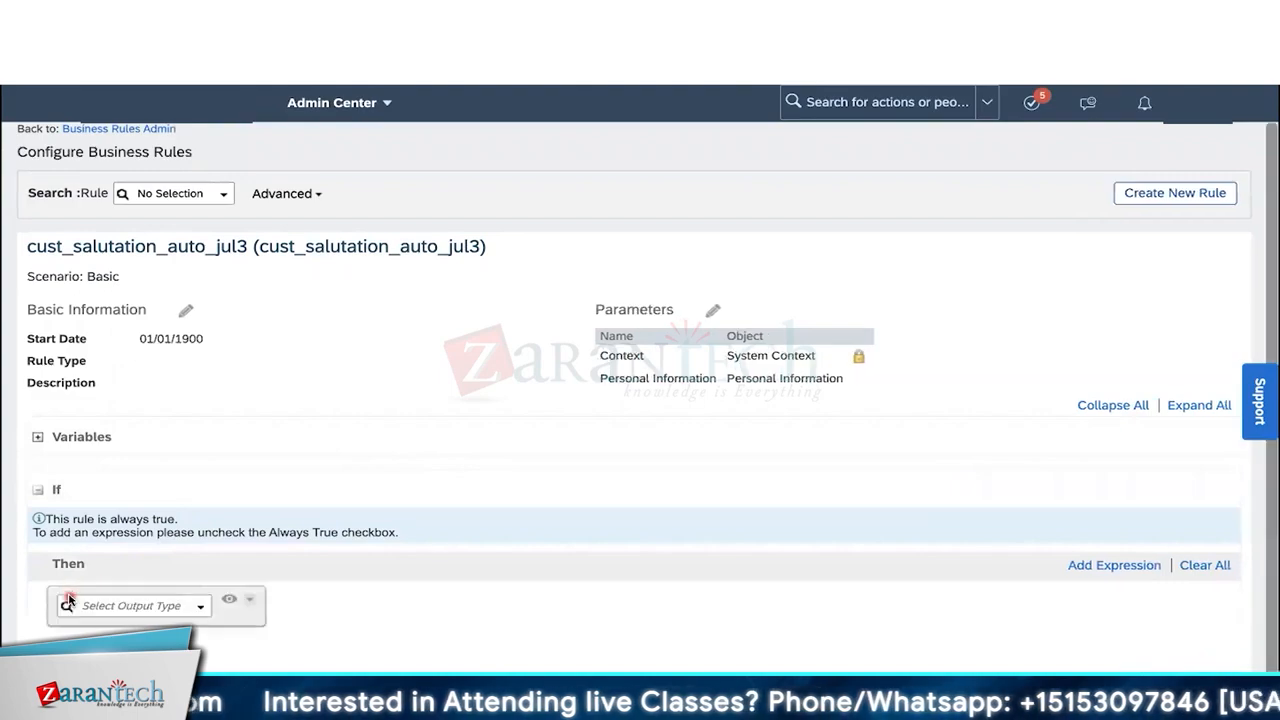
click(200, 606)
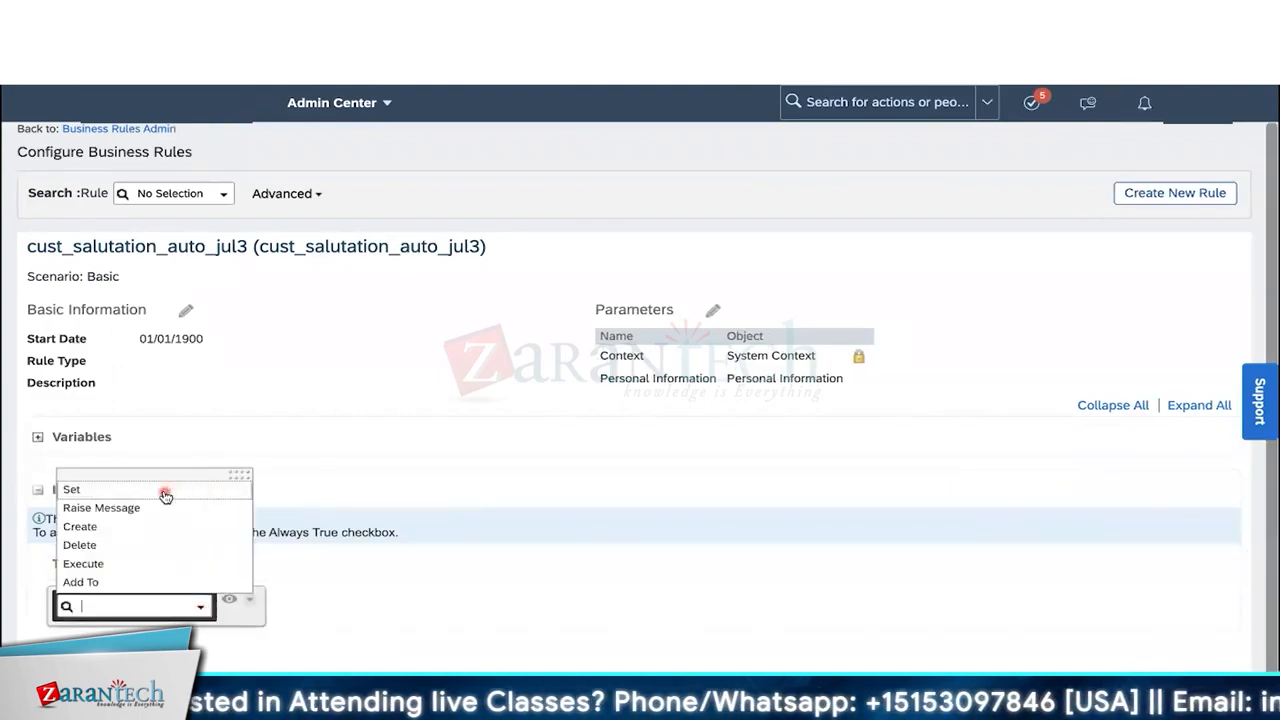
click(165, 493)
click(298, 606)
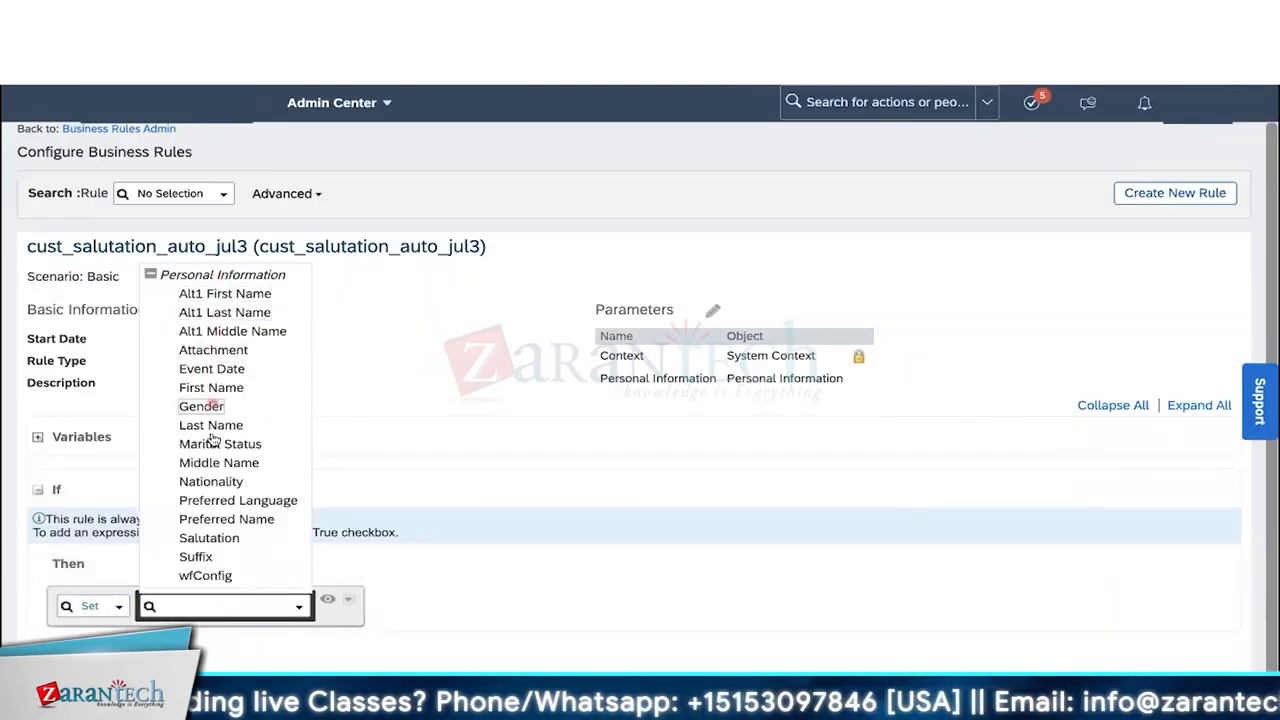
click(209, 537)
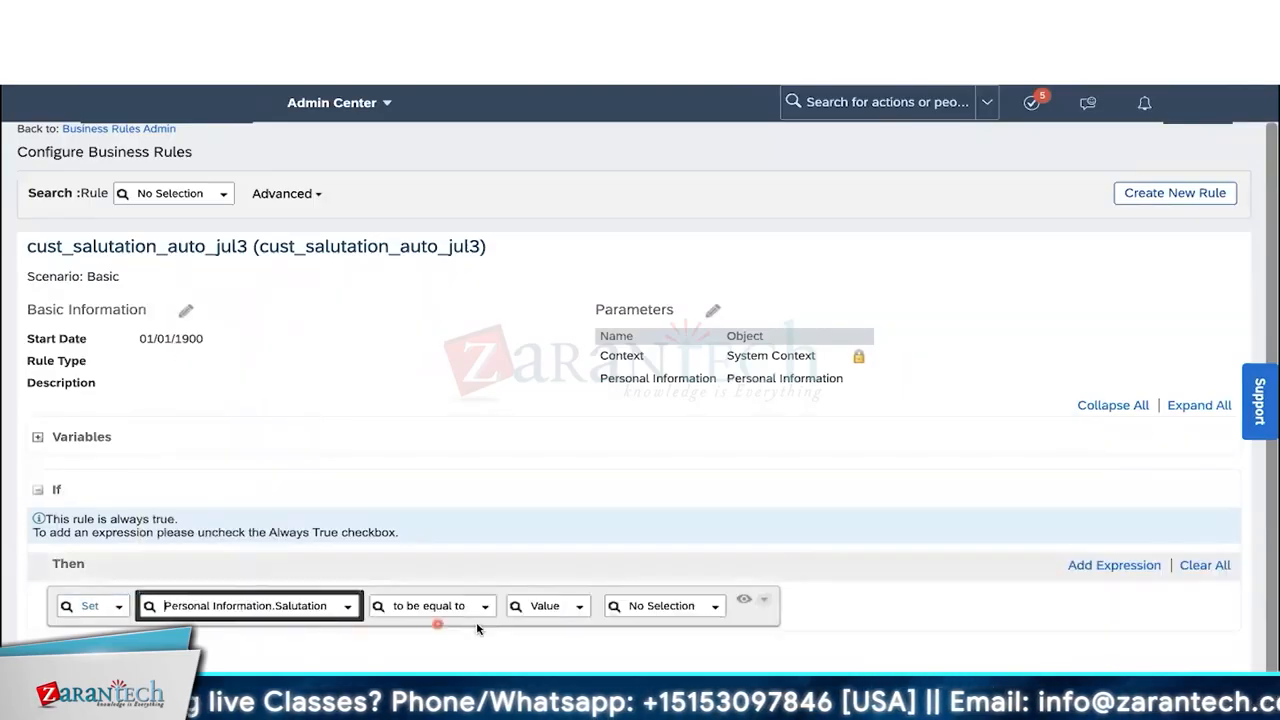
click(718, 610)
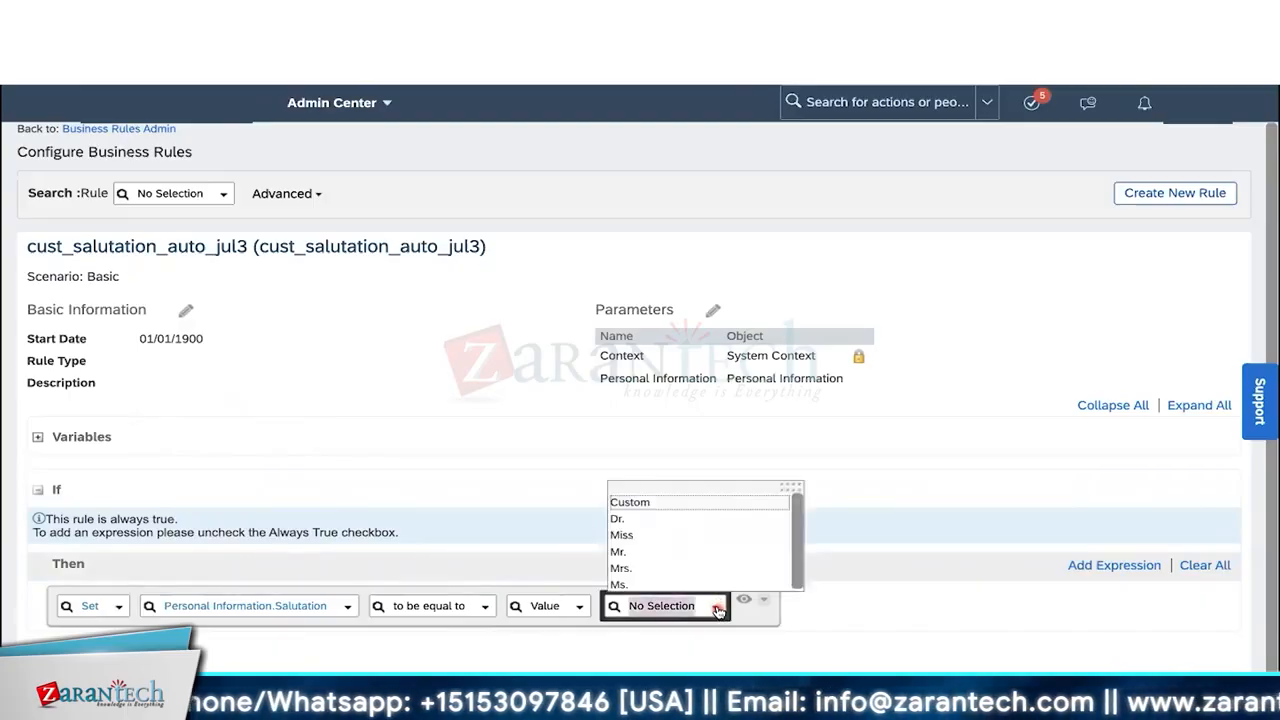
click(729, 545)
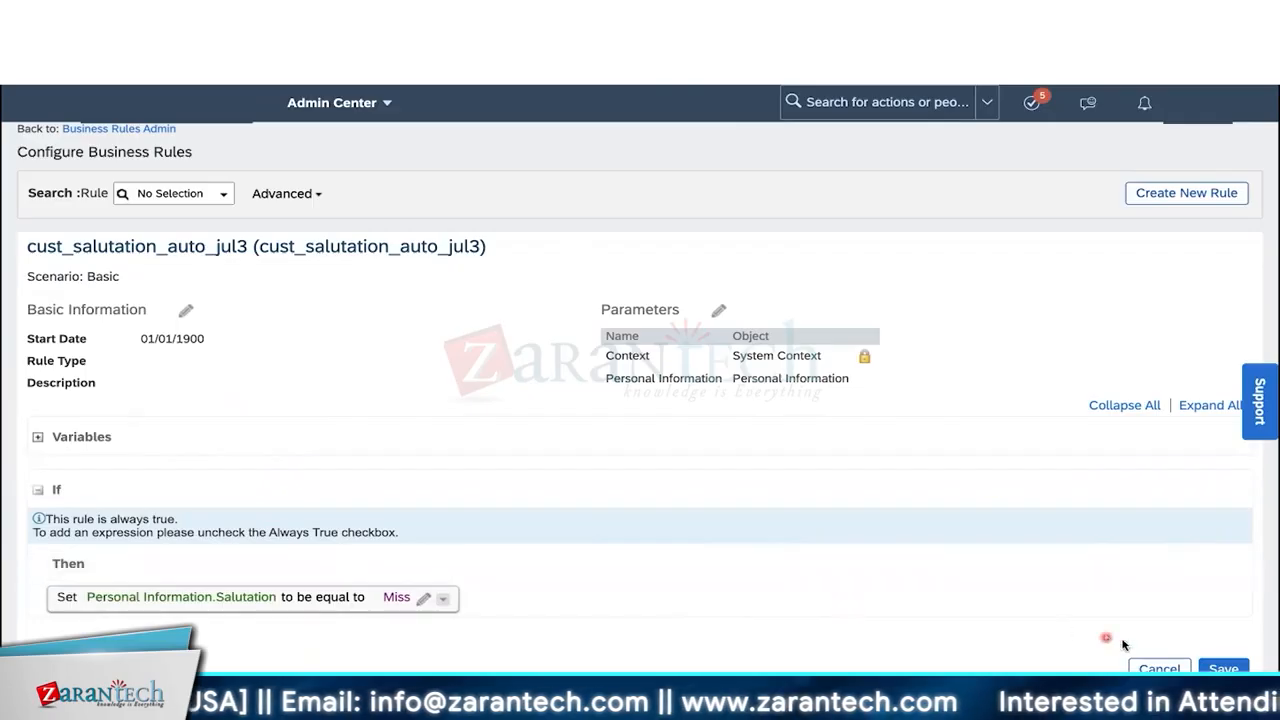
click(1224, 667)
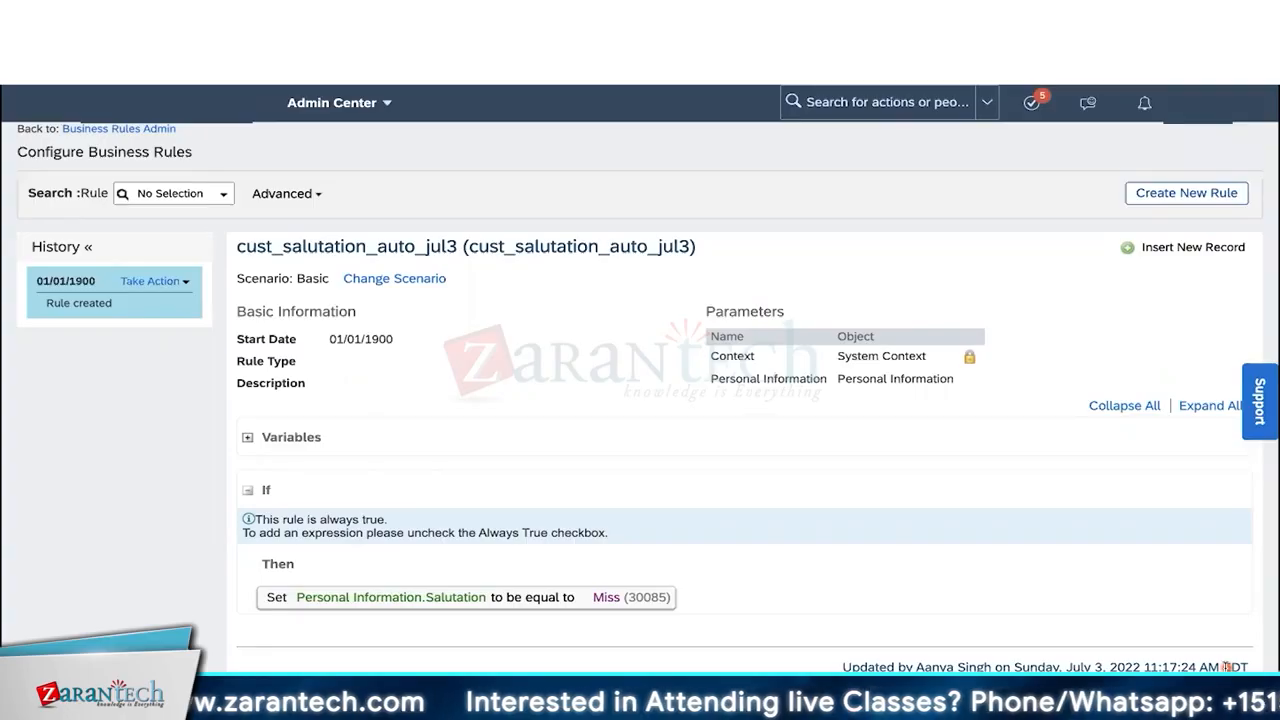
Step: Open the personalInfo HRIS element and delete the cust_oninit_june25 entry from its Trigger Rules
double_click(571, 250)
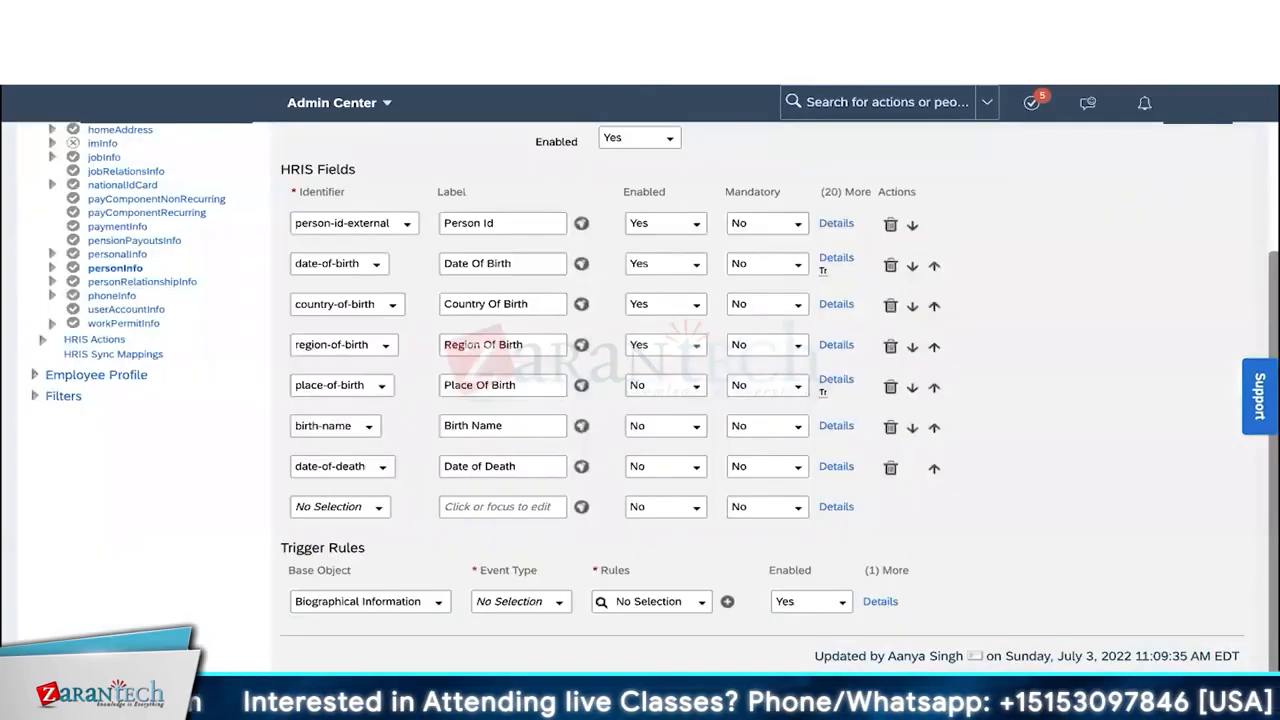
scroll(1011, 277, up, 3)
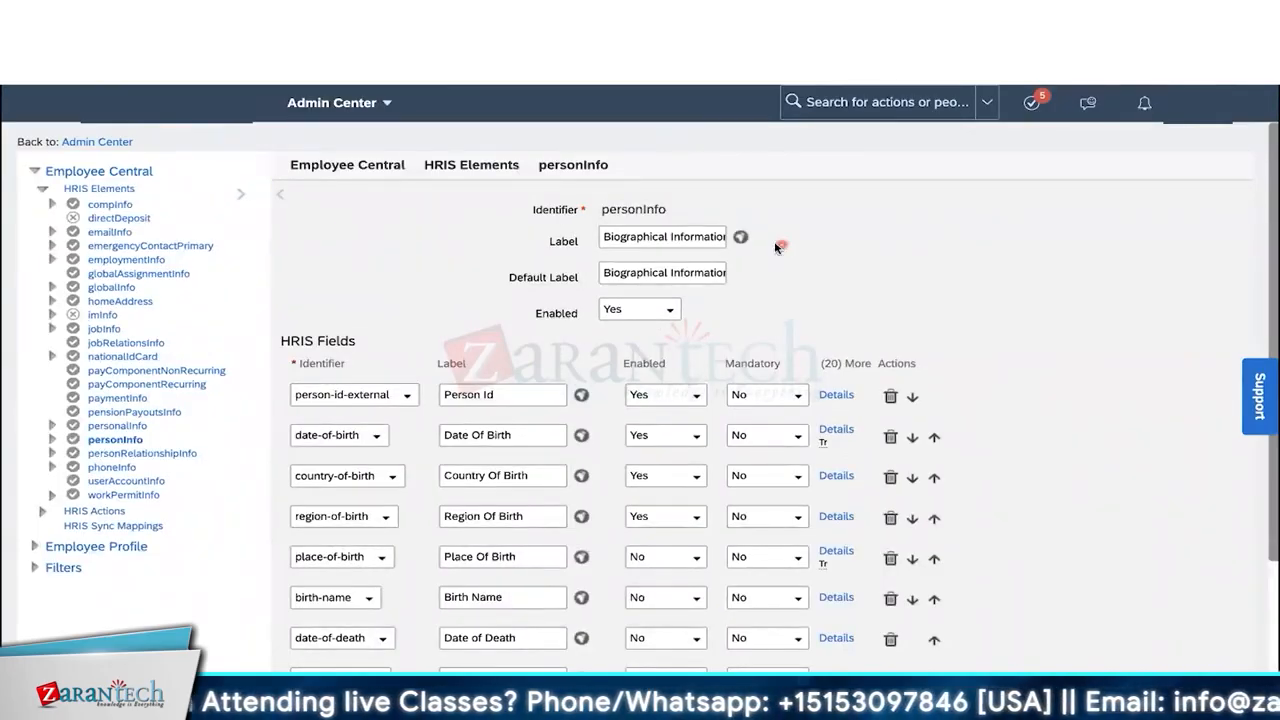
click(118, 427)
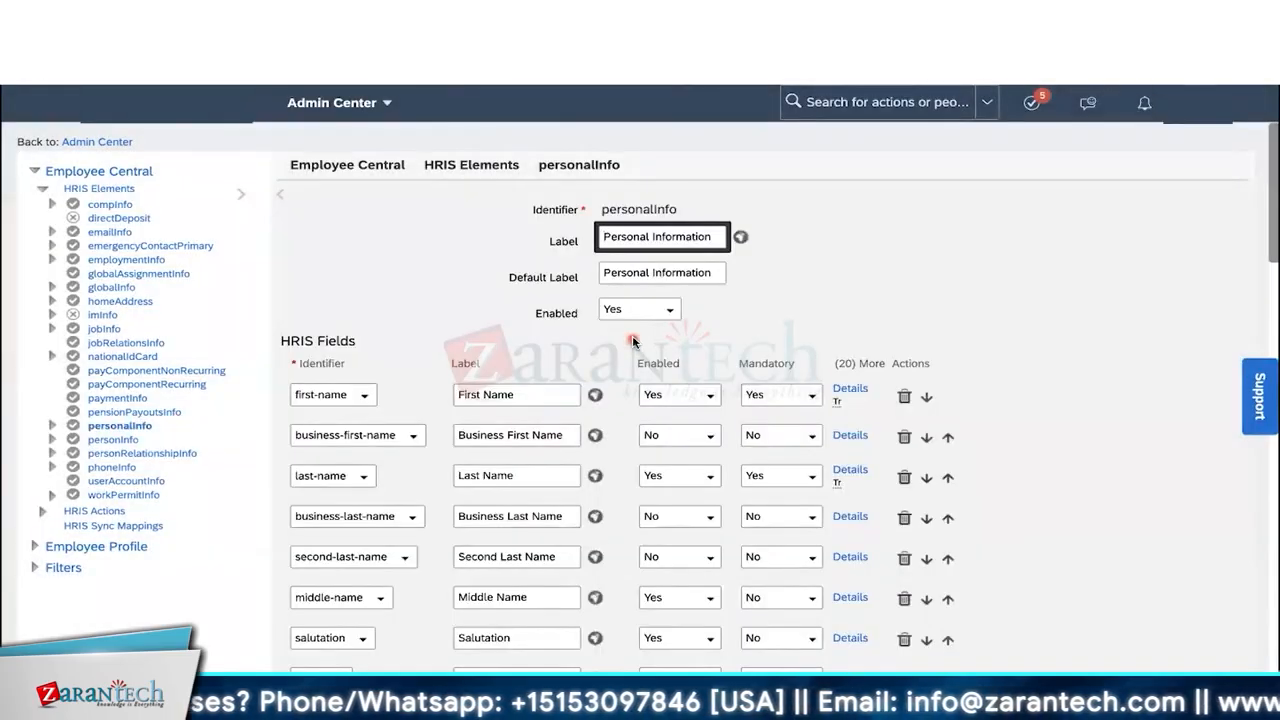
scroll(778, 347, down, 1)
scroll(778, 345, down, 15)
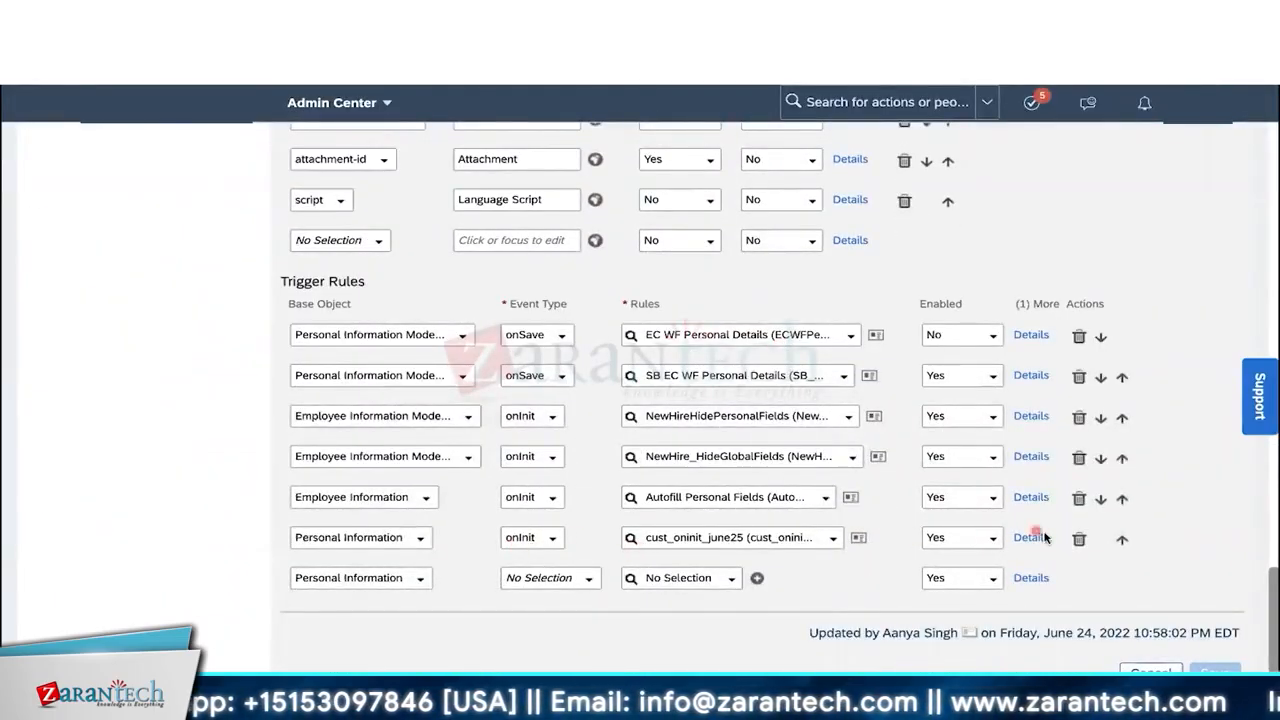
click(1079, 539)
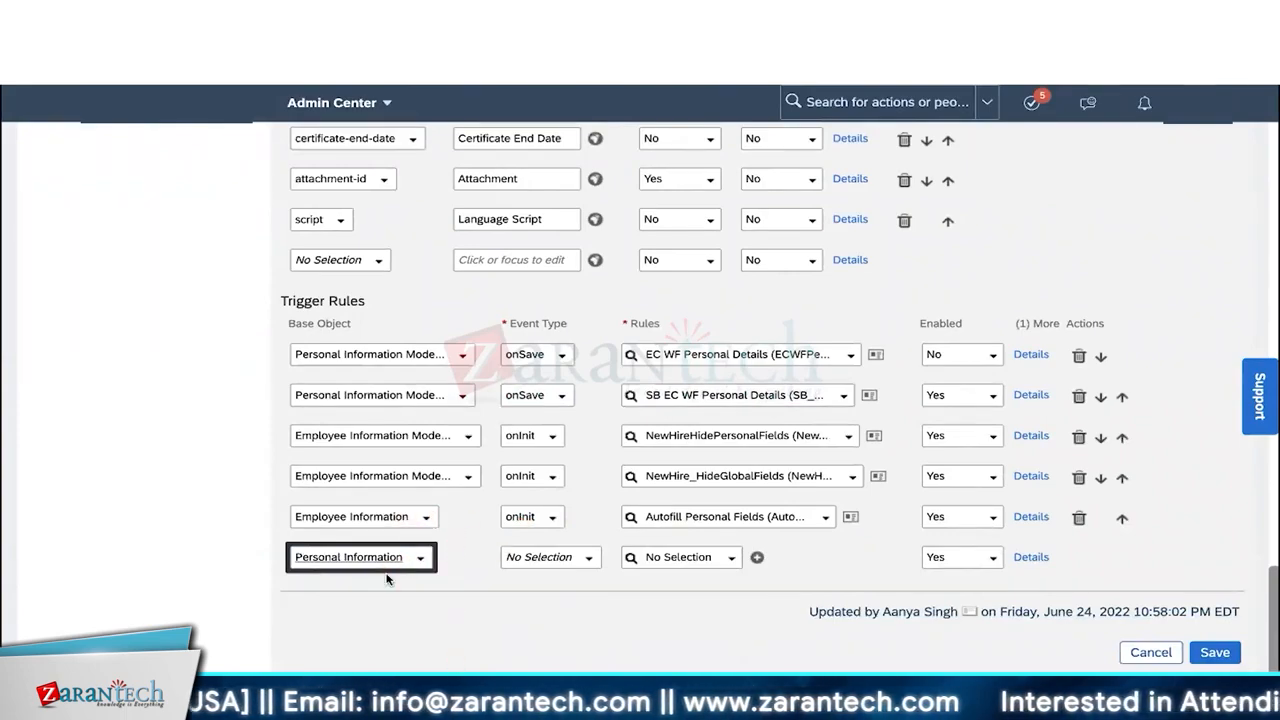
Step: Add an onInit trigger rule for Personal Information, searching "jul3" to assign cust_salutation_auto_jul3
click(589, 557)
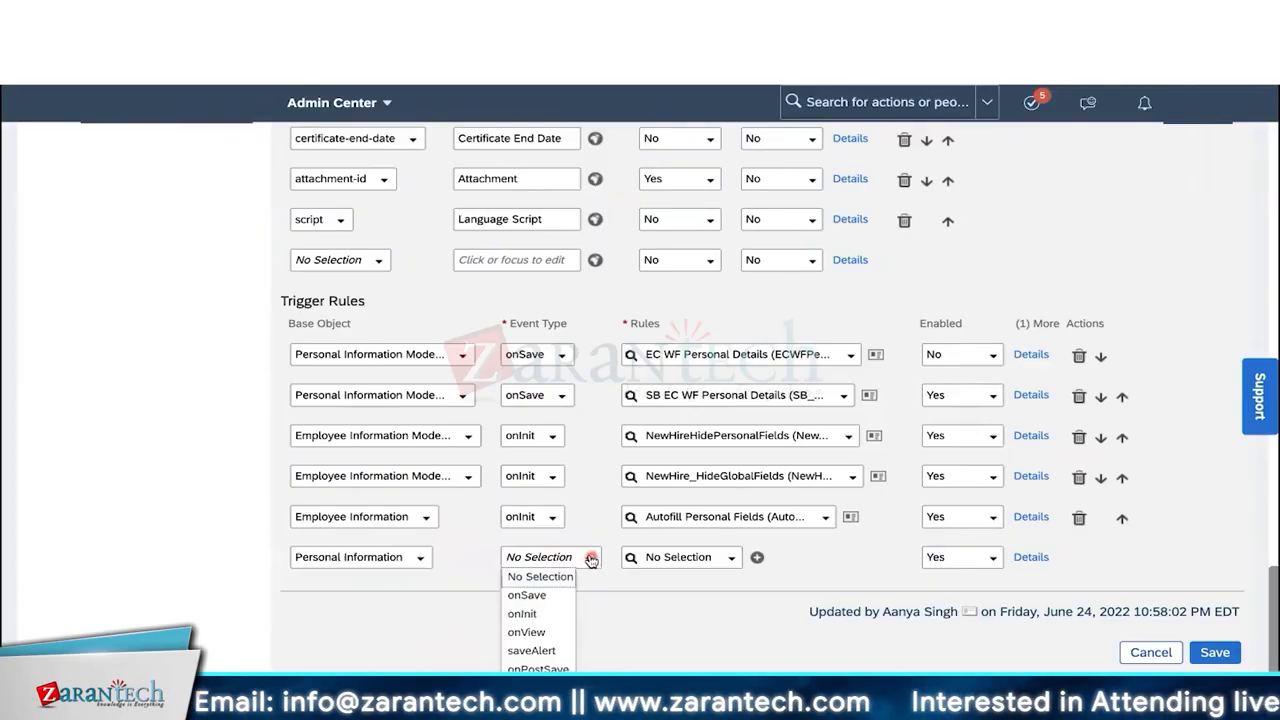
click(528, 613)
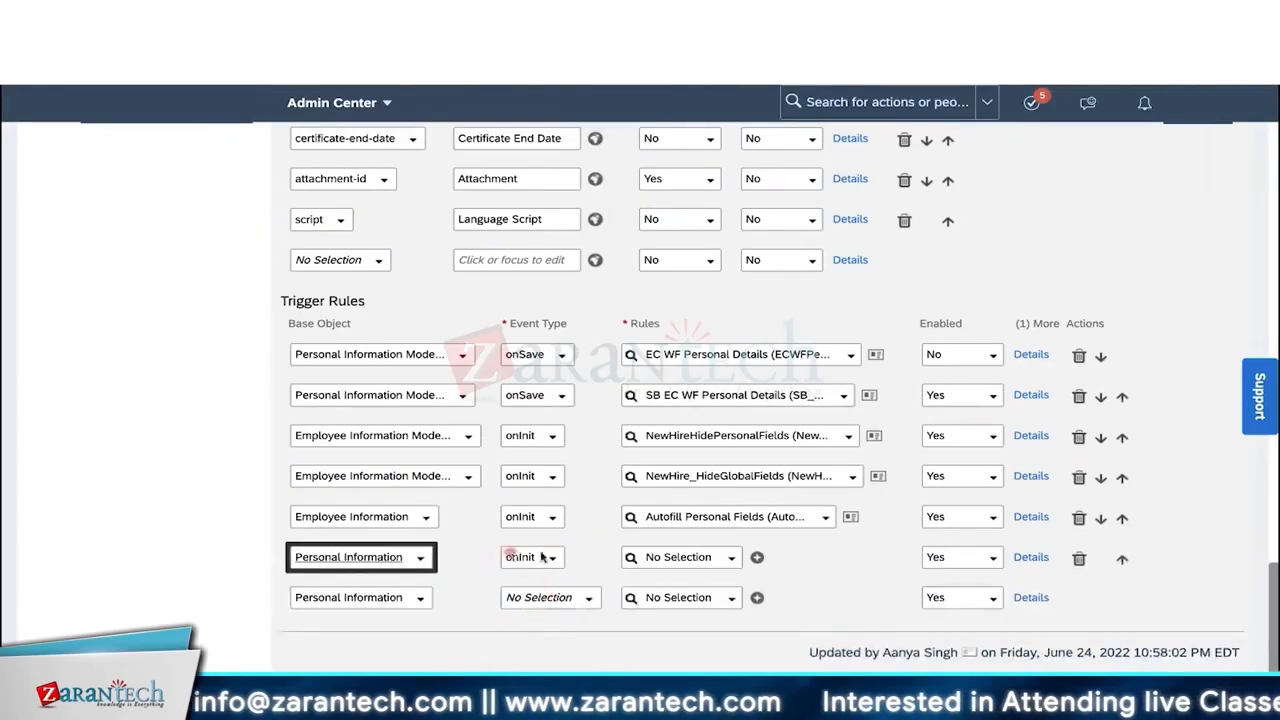
click(665, 557)
text(jul3)
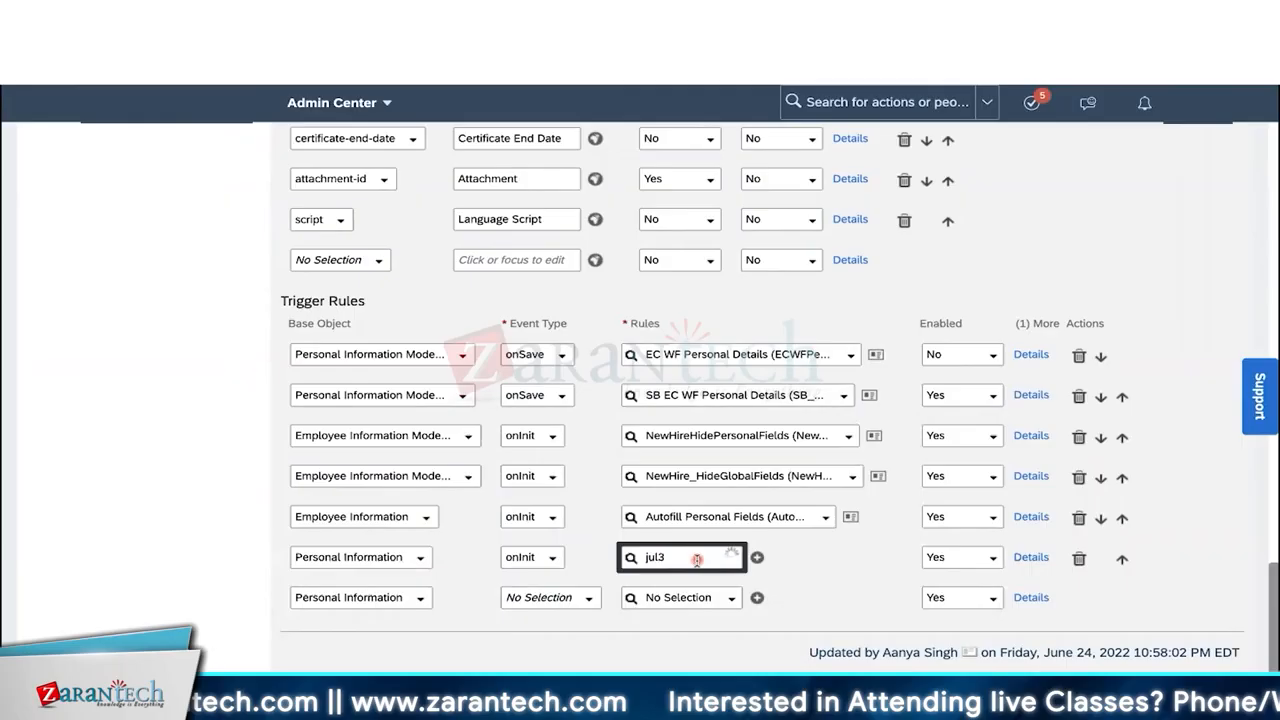
key(Return)
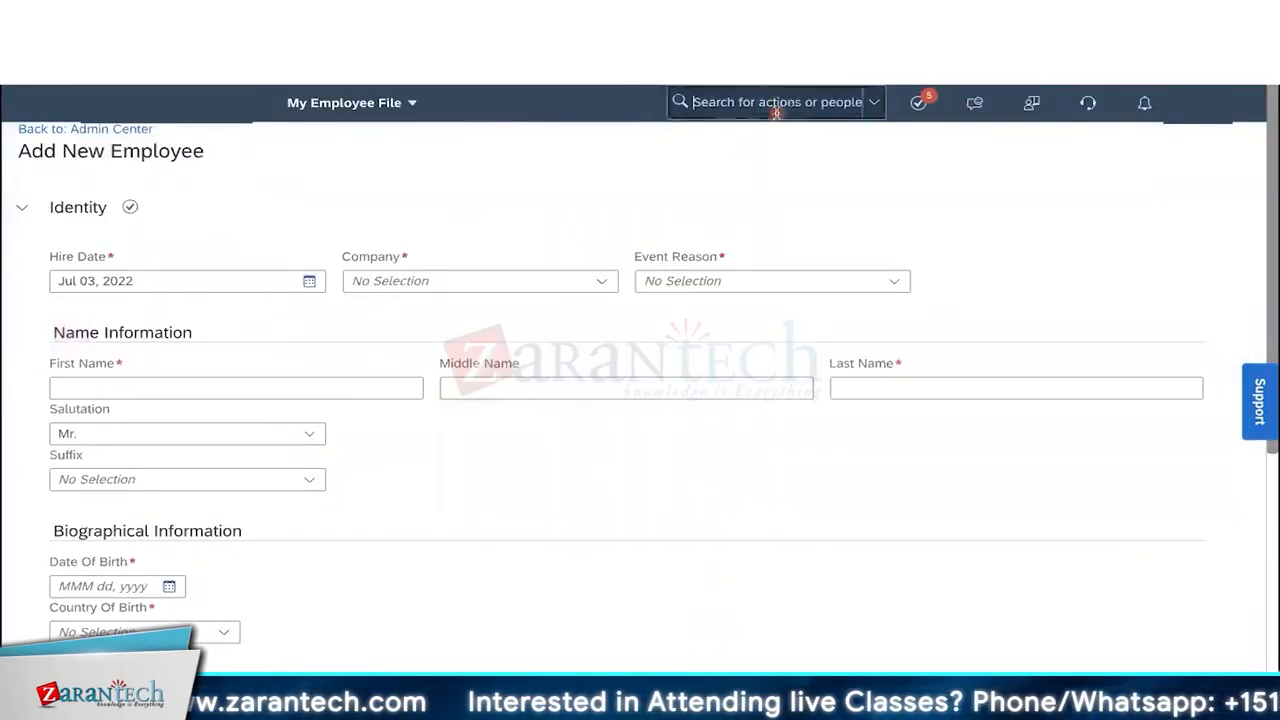
Step: Search for "add new" and reopen the Add New Employee form to check the Salutation default
click(771, 104)
text(add new)
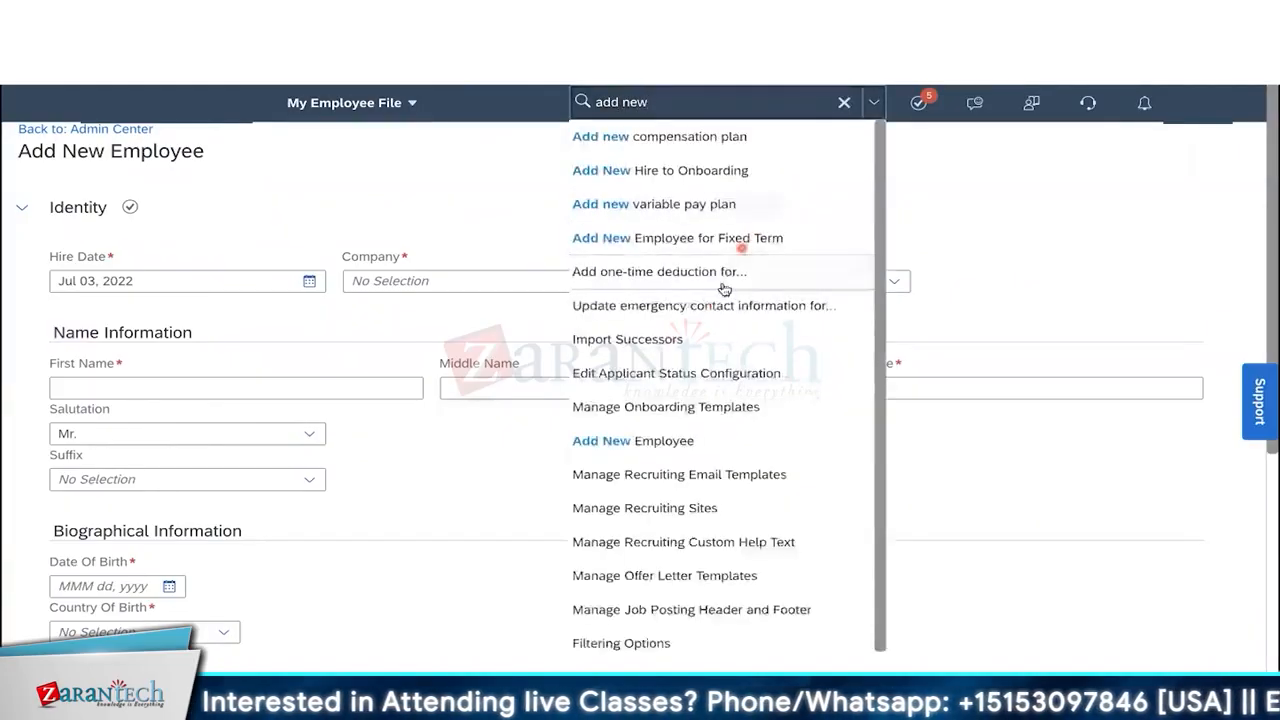
click(688, 441)
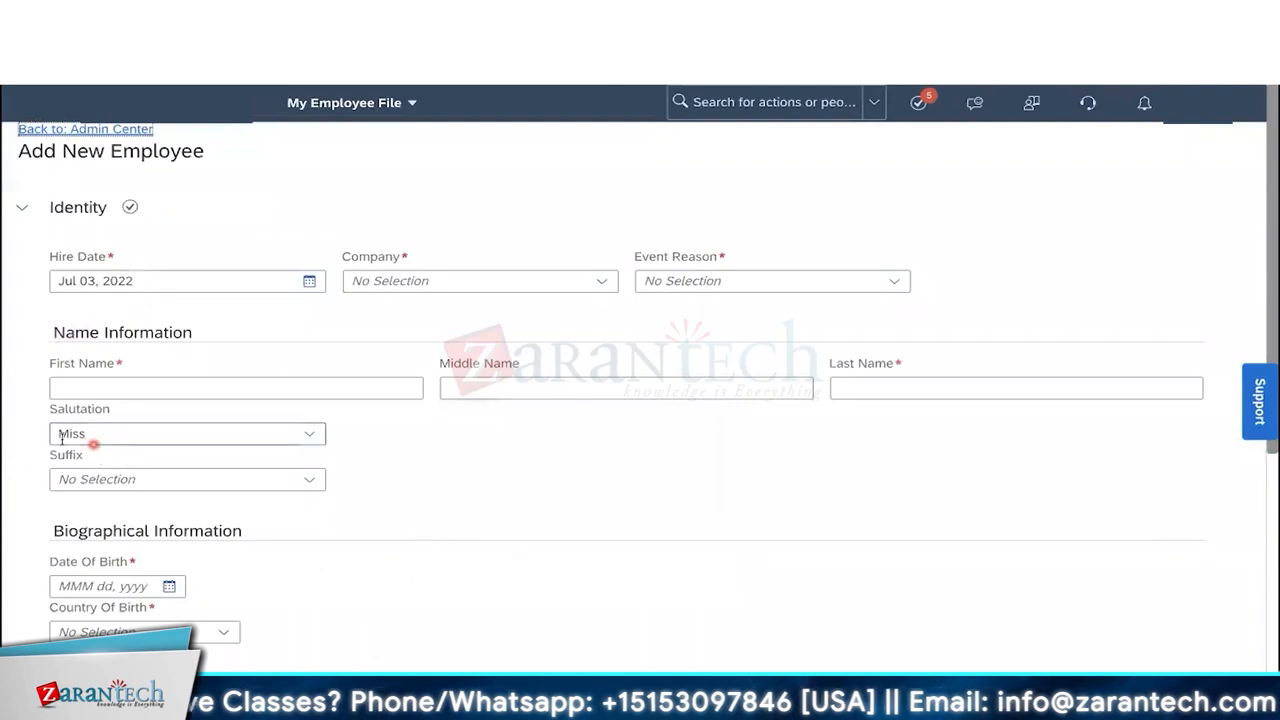
click(390, 462)
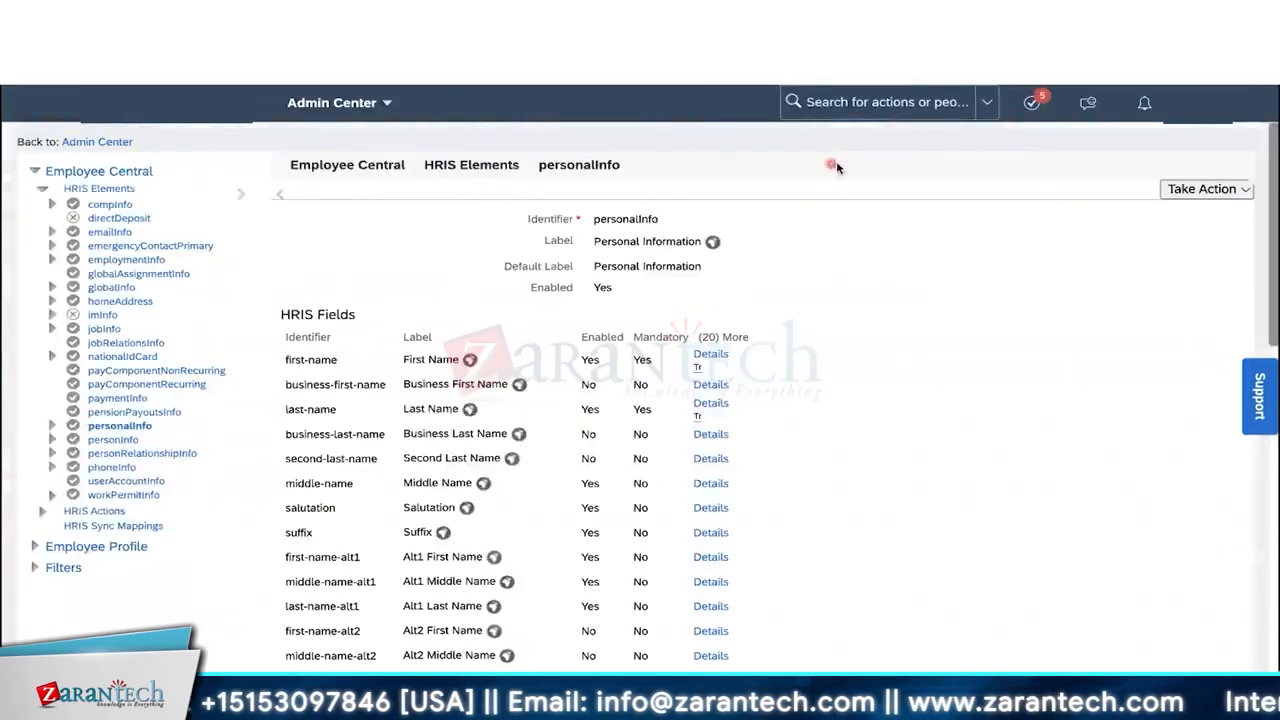
Step: Open personalInfo for correction and review its element-level Trigger Rules
click(1205, 188)
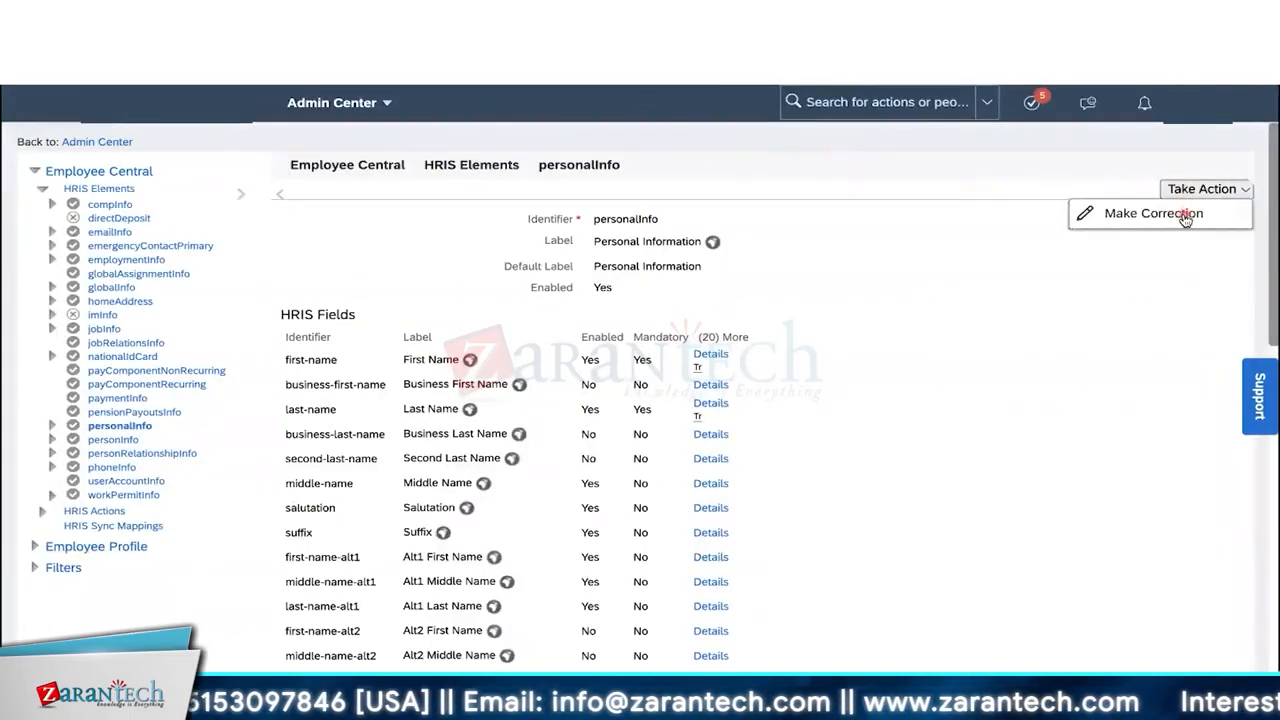
click(1185, 219)
scroll(1040, 296, down, 3)
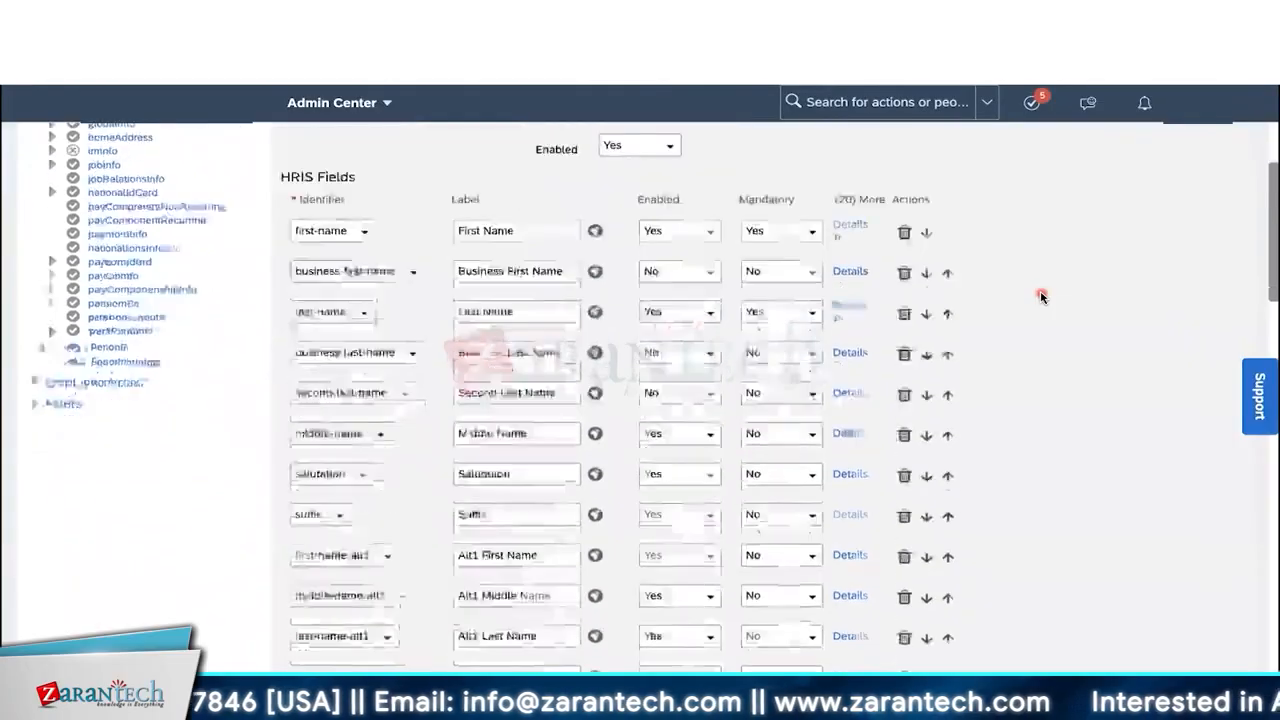
scroll(951, 349, down, 5)
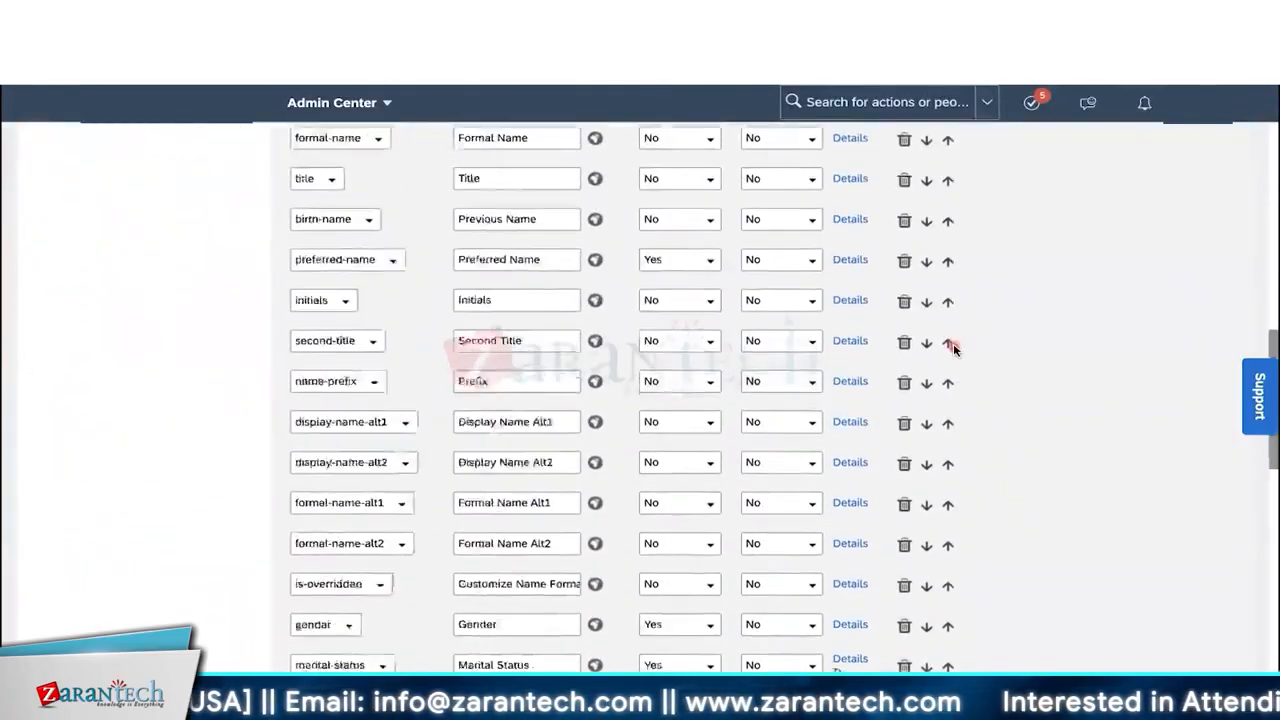
scroll(953, 347, down, 10)
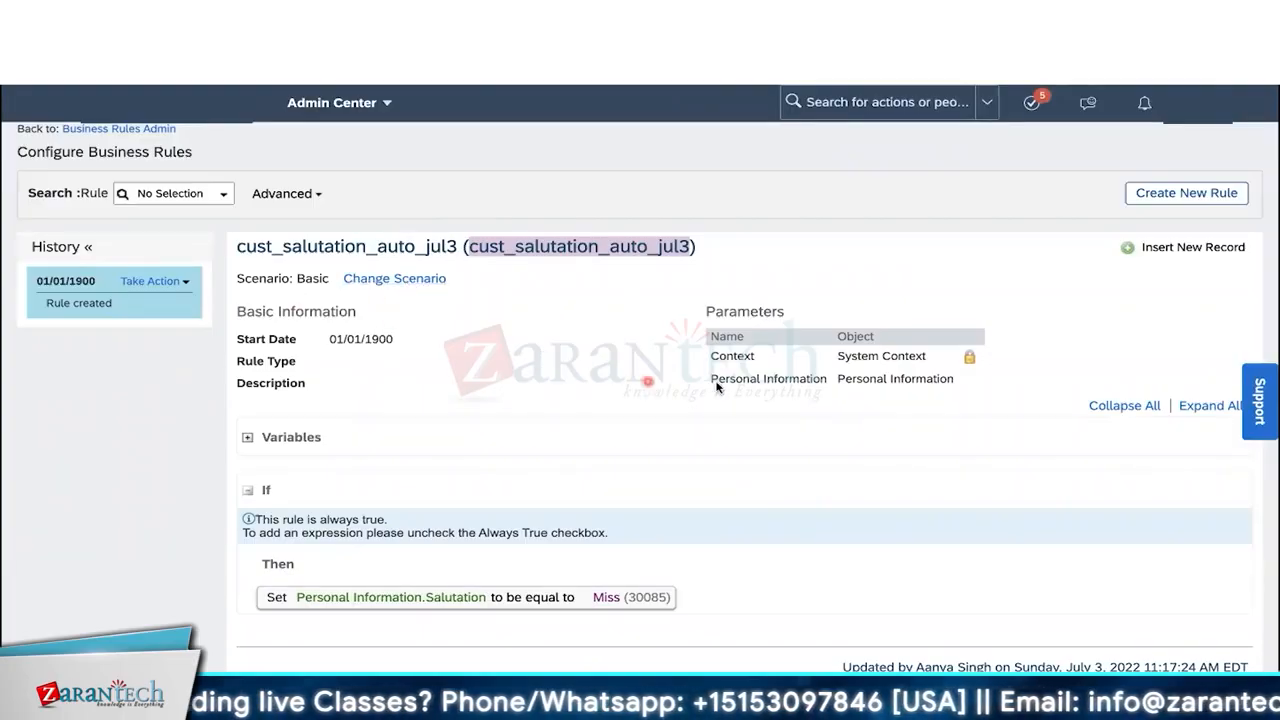
Step: Open the cust_salutation_auto_jul3 rule for correction and turn off Always True for its If condition
click(178, 281)
click(184, 298)
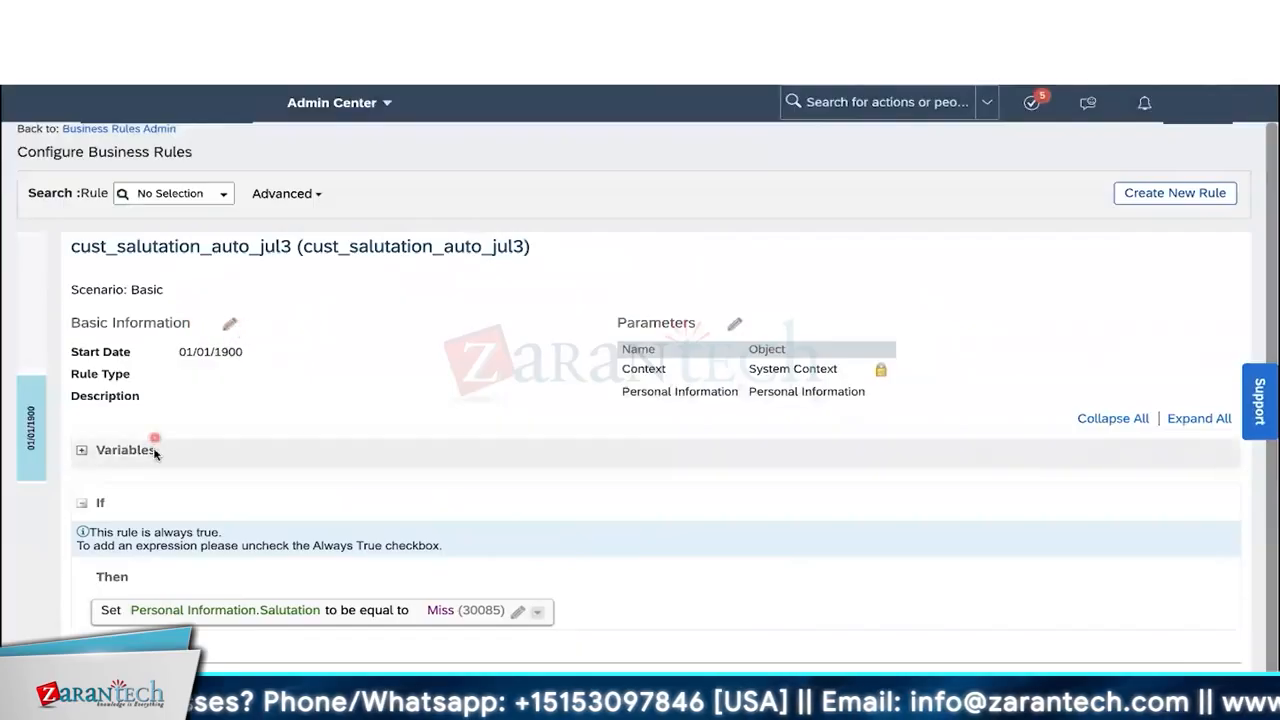
mouse_move(155, 500)
click(937, 505)
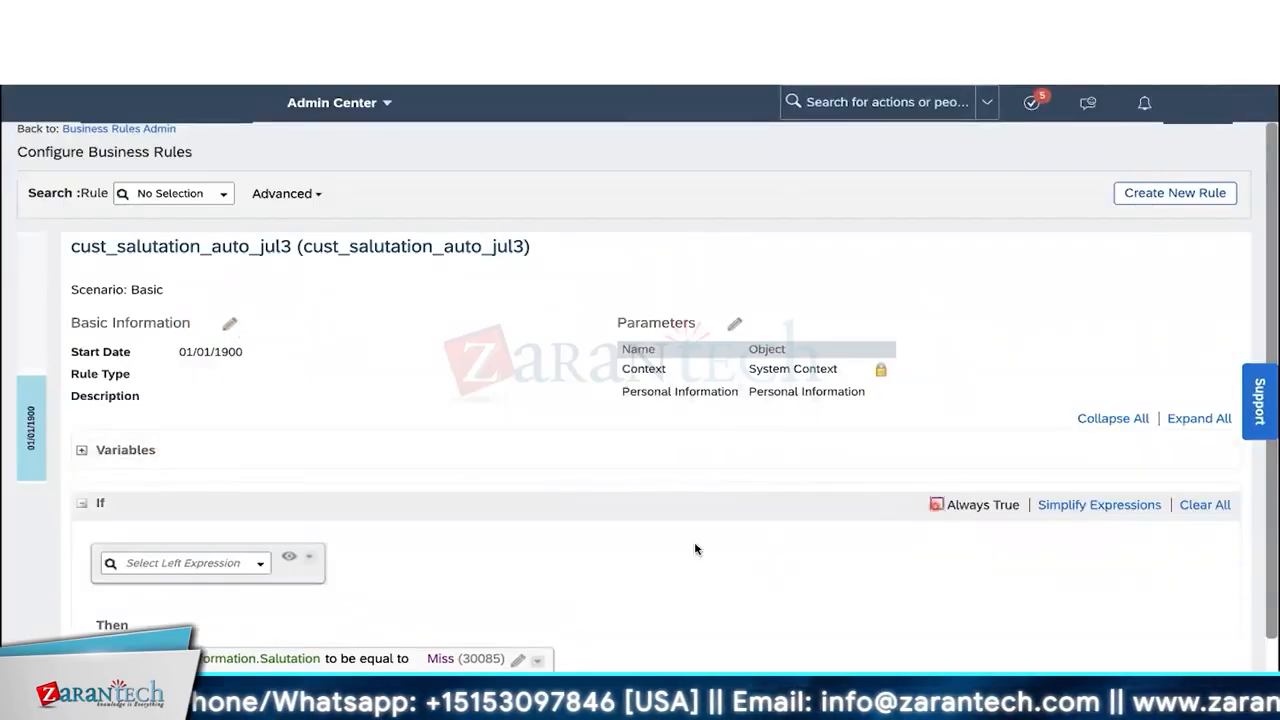
Step: Browse the fields and functions available as the left expression of the If condition, down to the text conversion functions
click(258, 566)
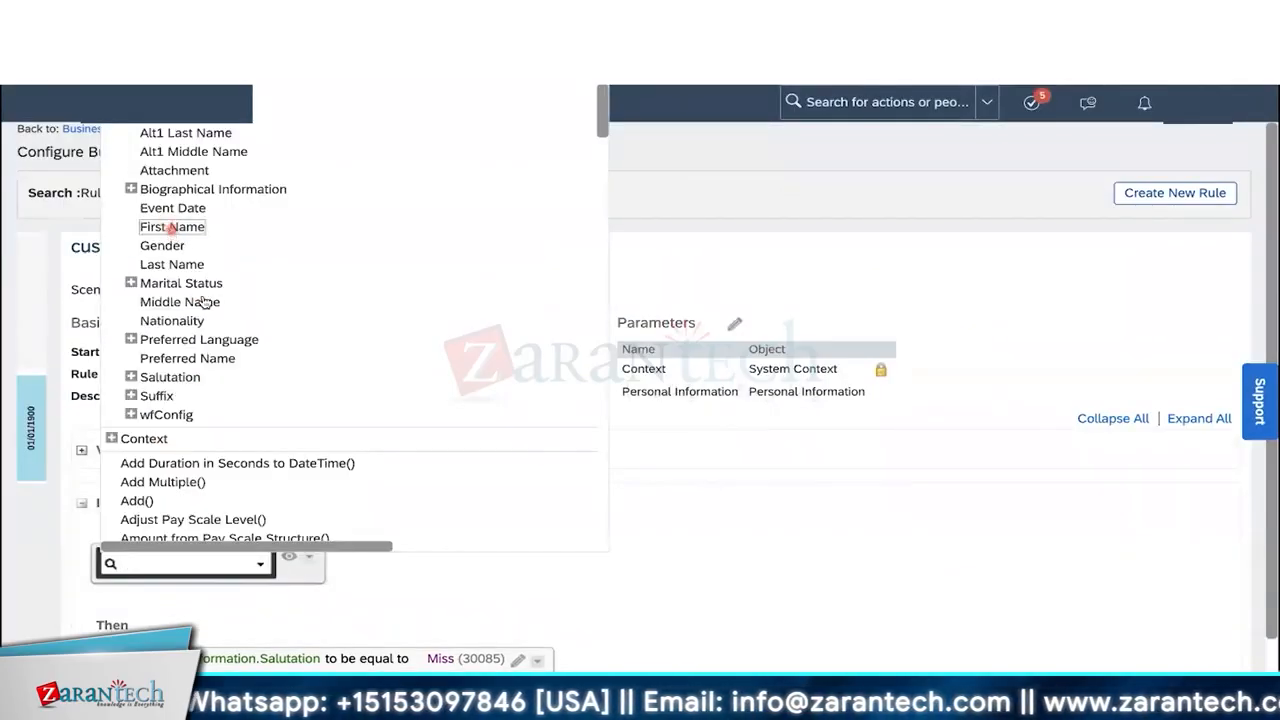
scroll(237, 417, down, 5)
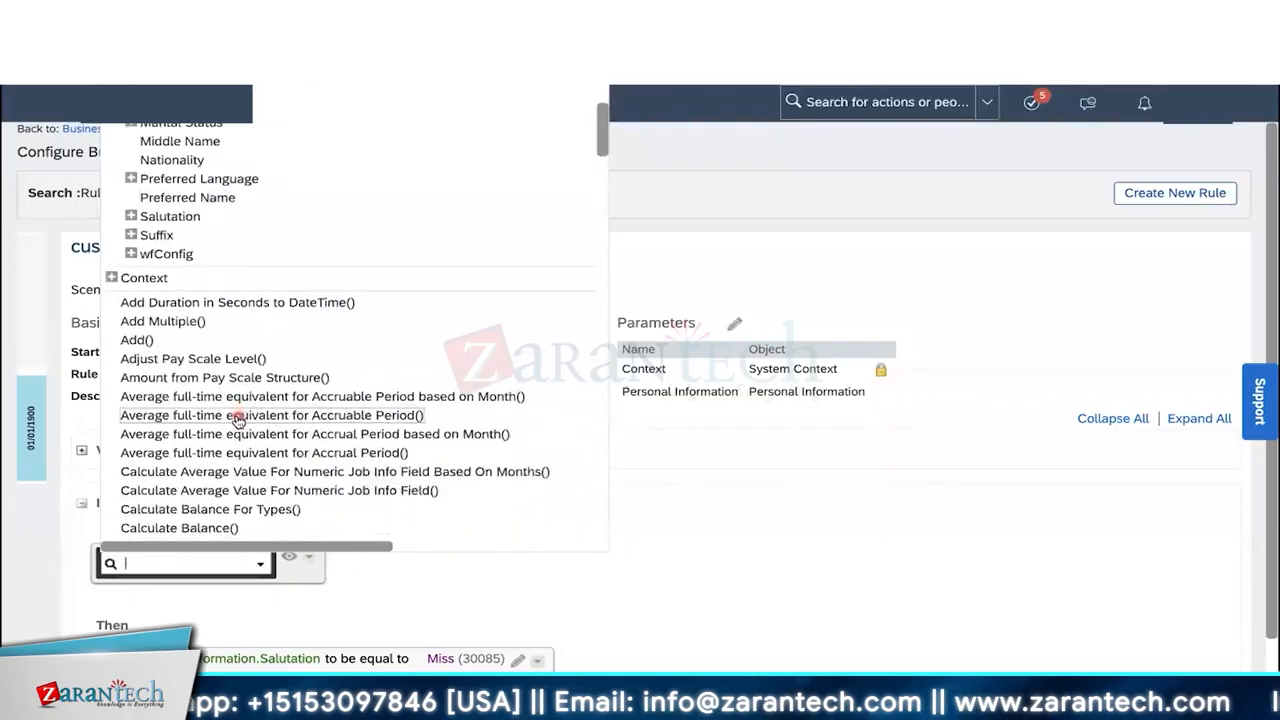
scroll(237, 419, down, 5)
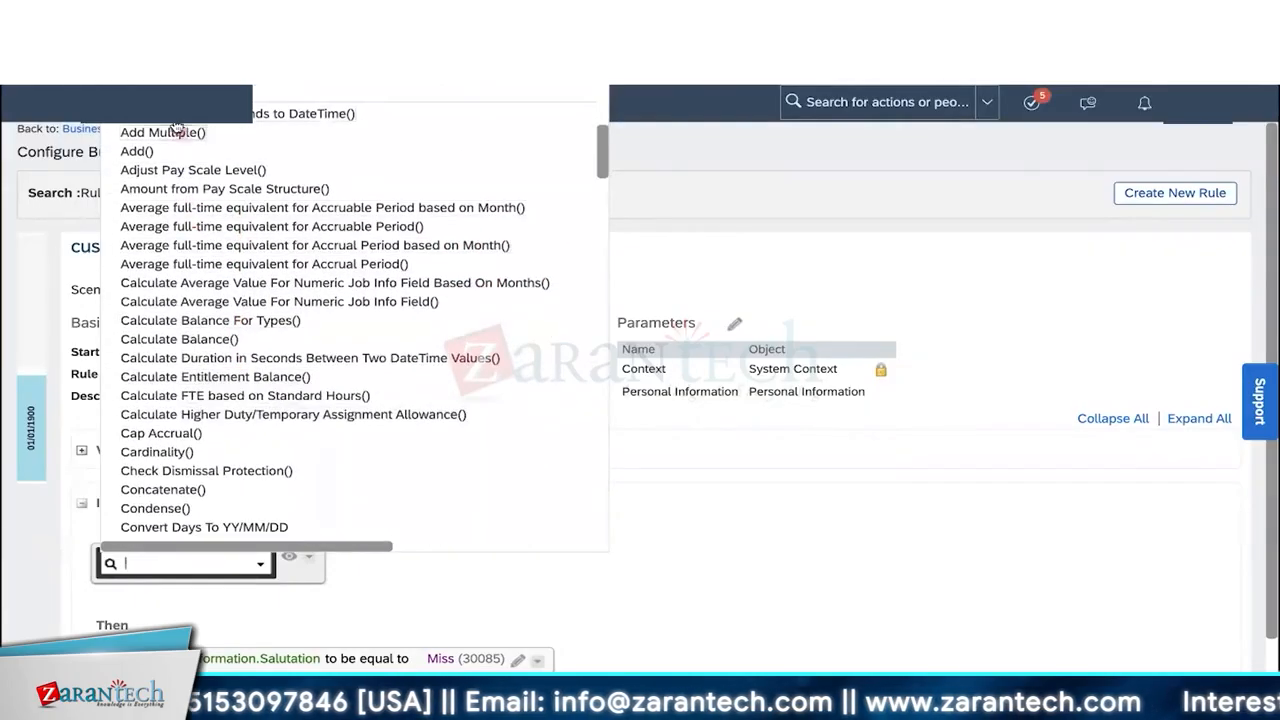
scroll(160, 265, down, 3)
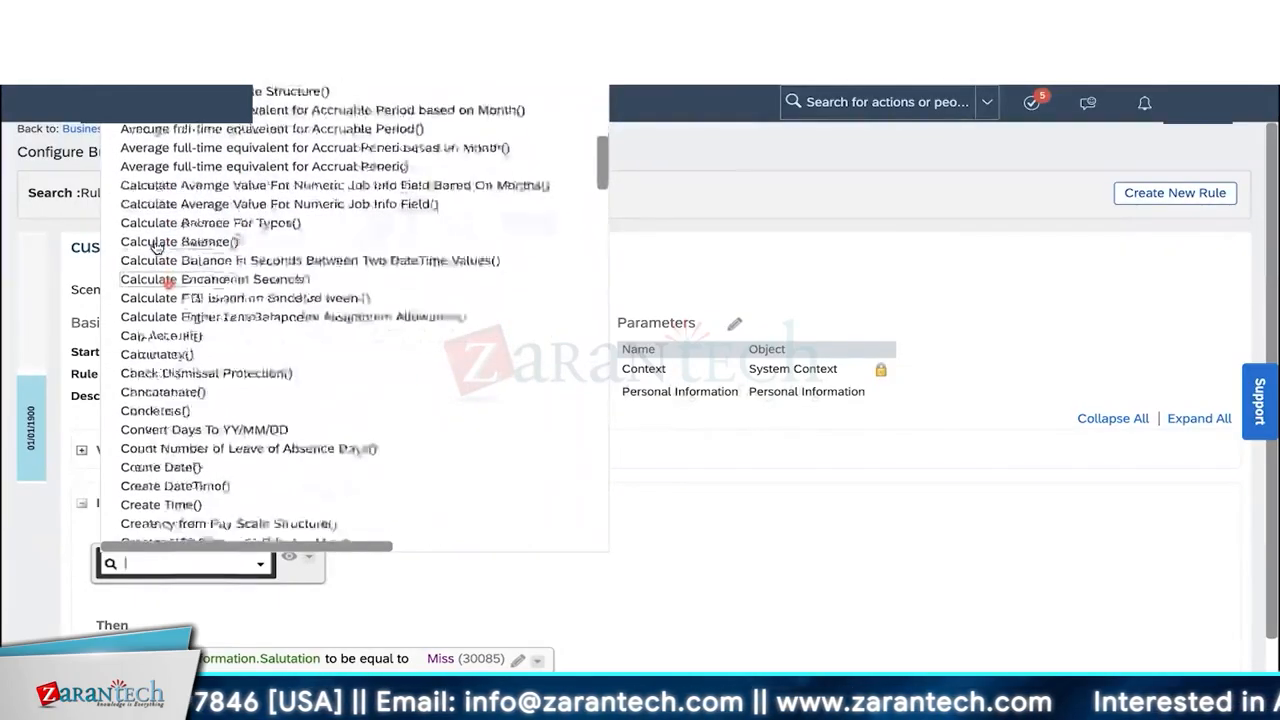
scroll(160, 260, down, 5)
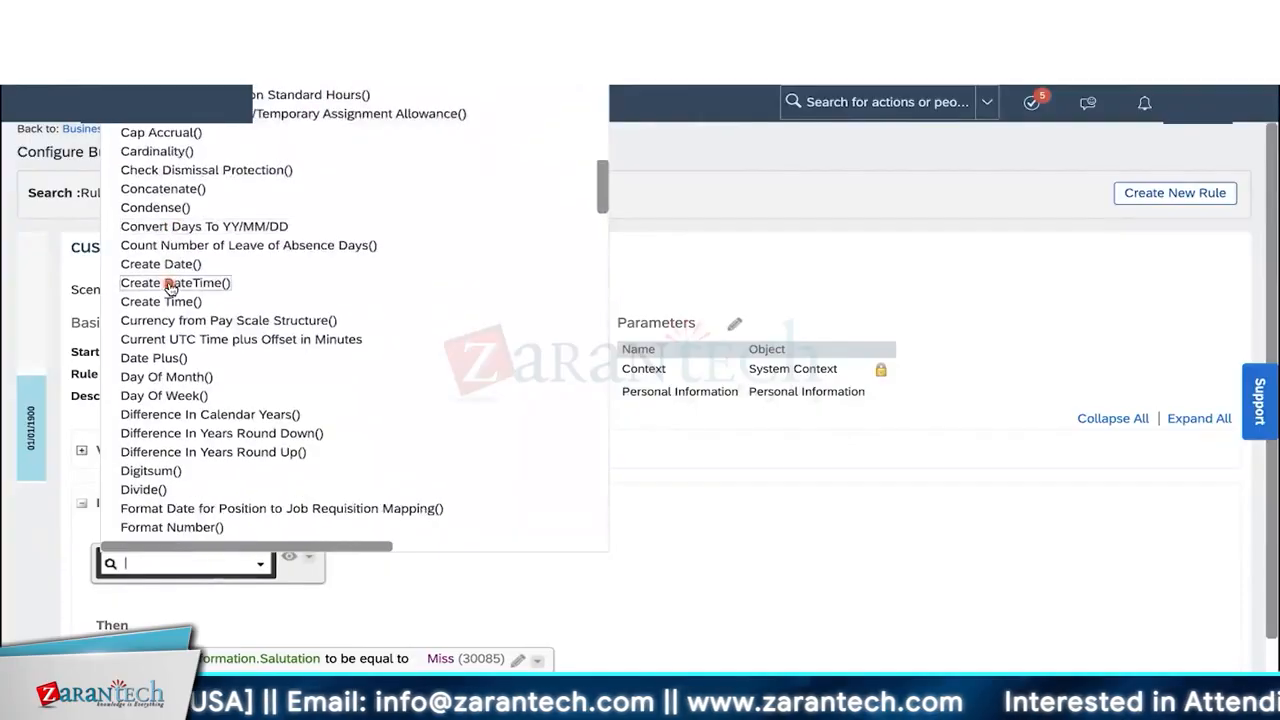
scroll(170, 287, down, 11)
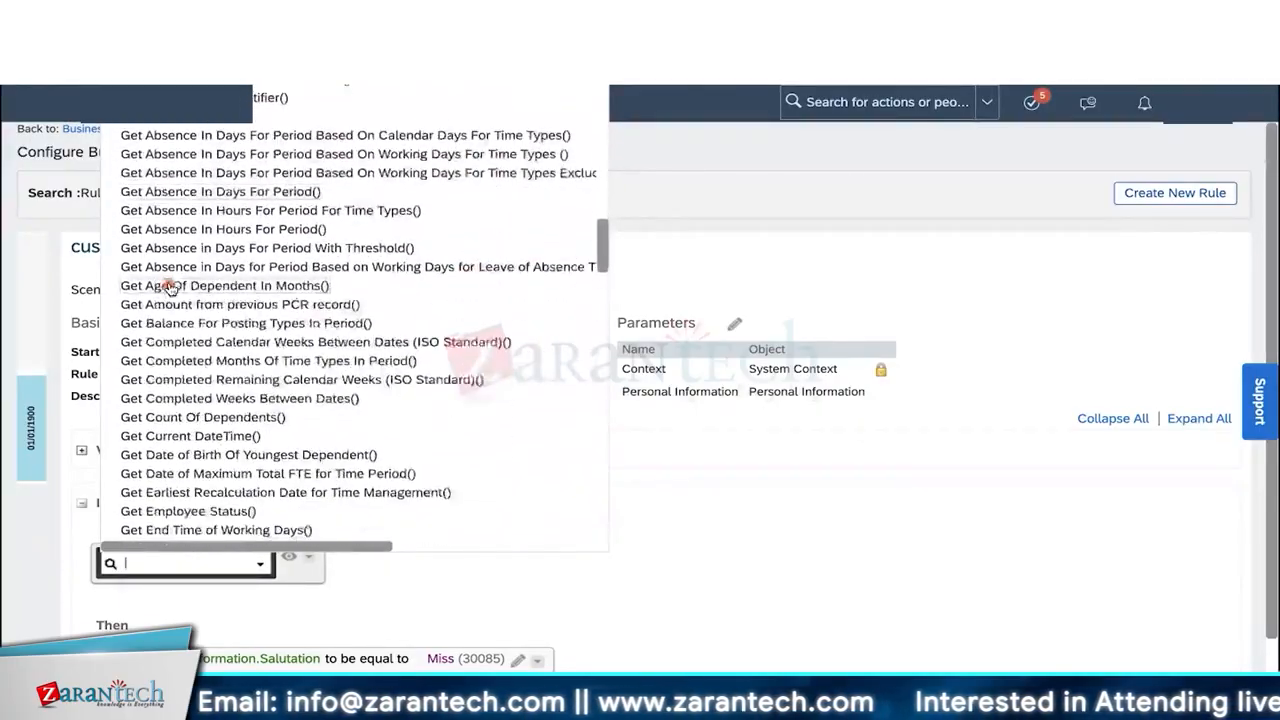
scroll(170, 287, down, 10)
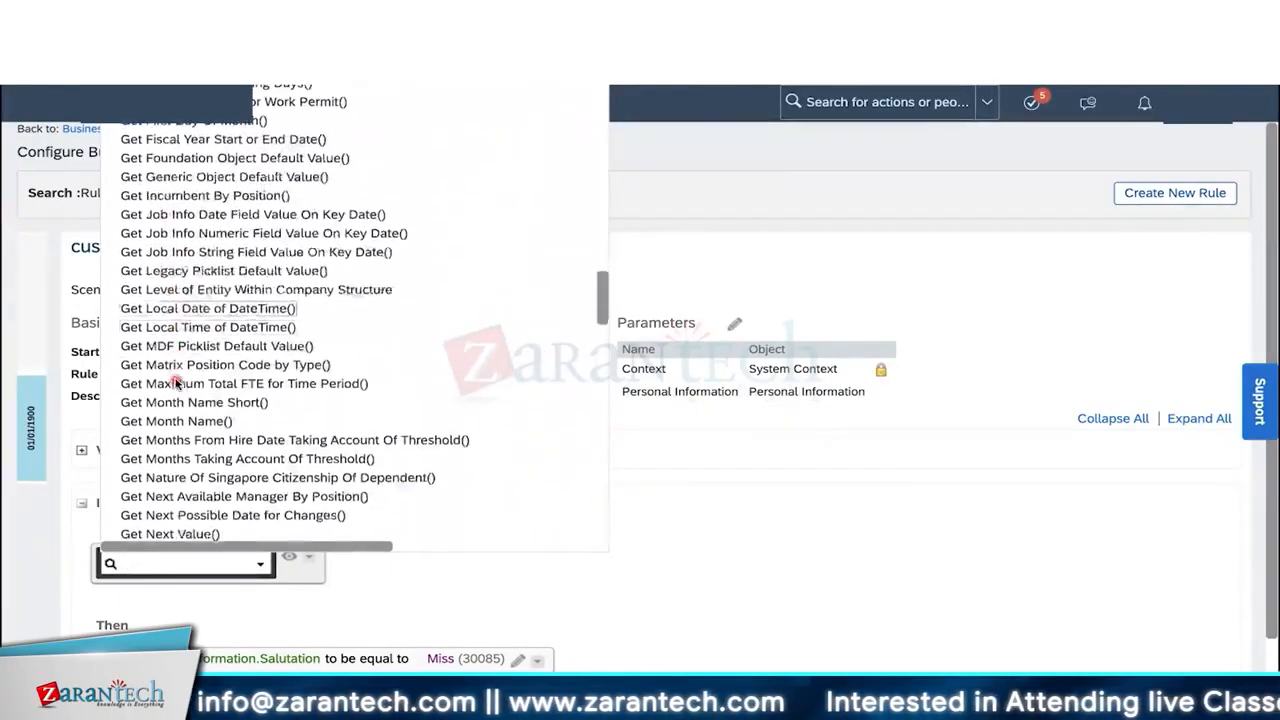
scroll(185, 229, down, 10)
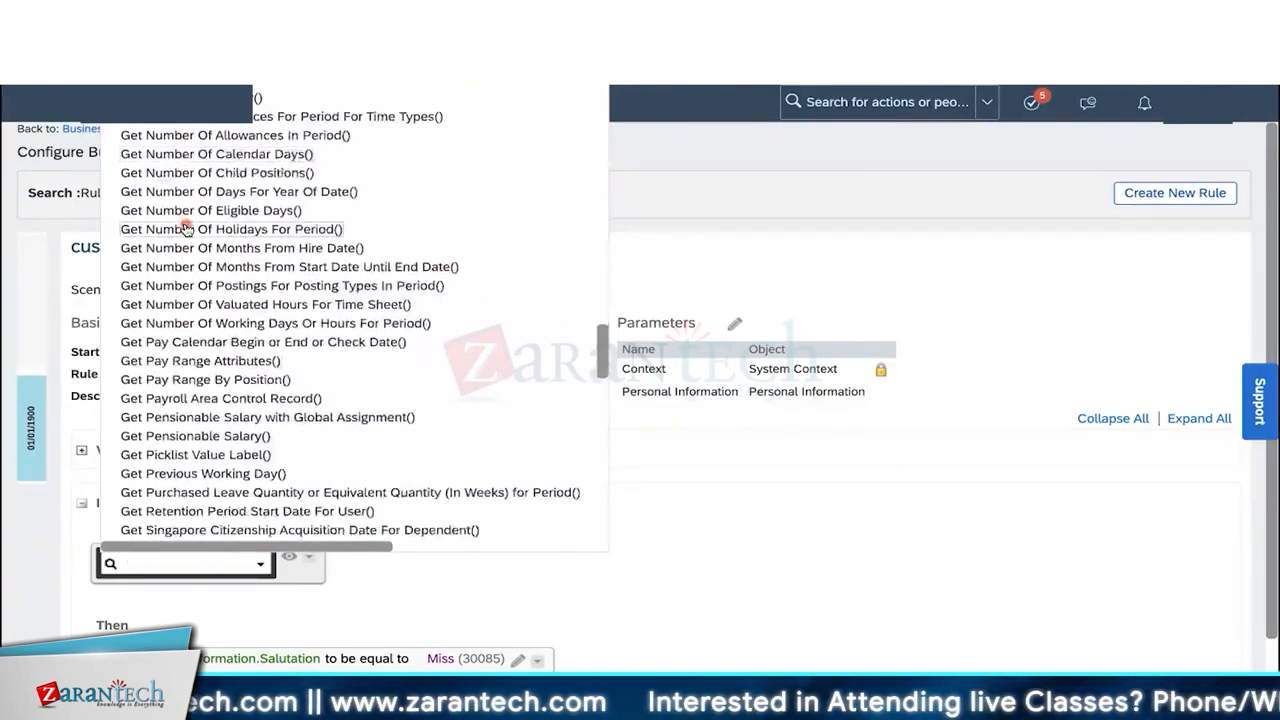
scroll(185, 229, down, 4)
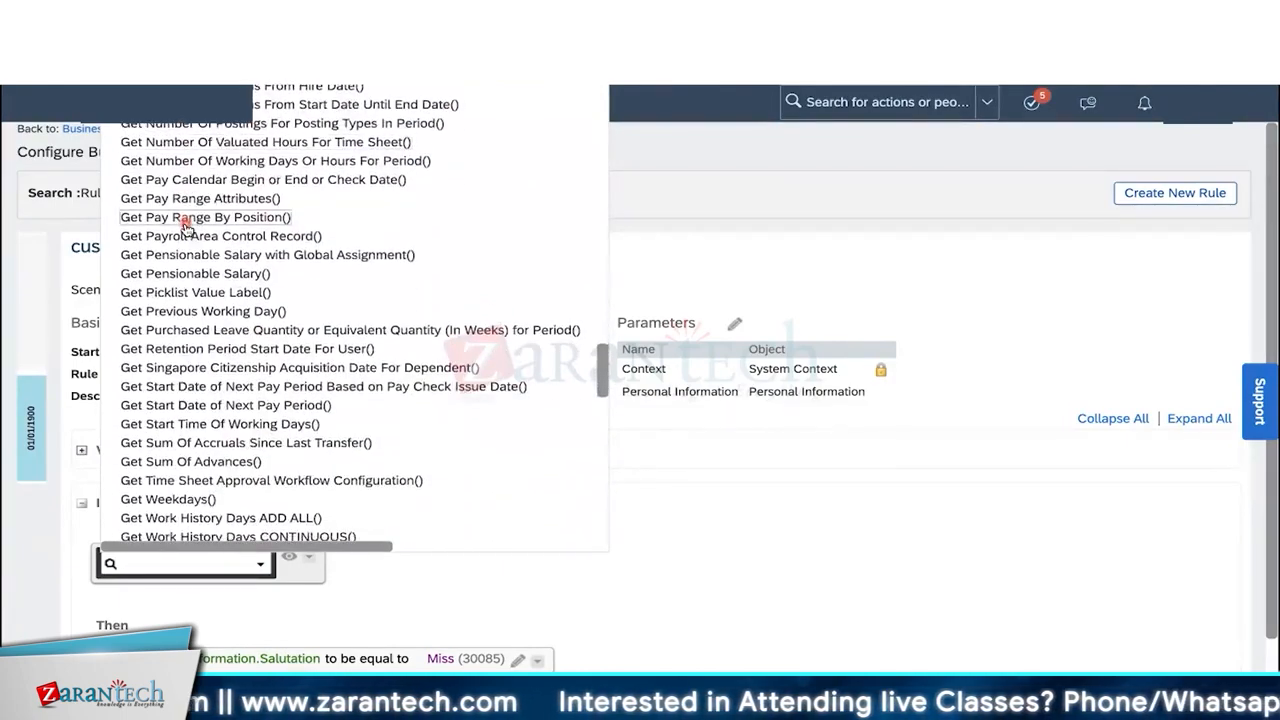
scroll(185, 229, down, 1)
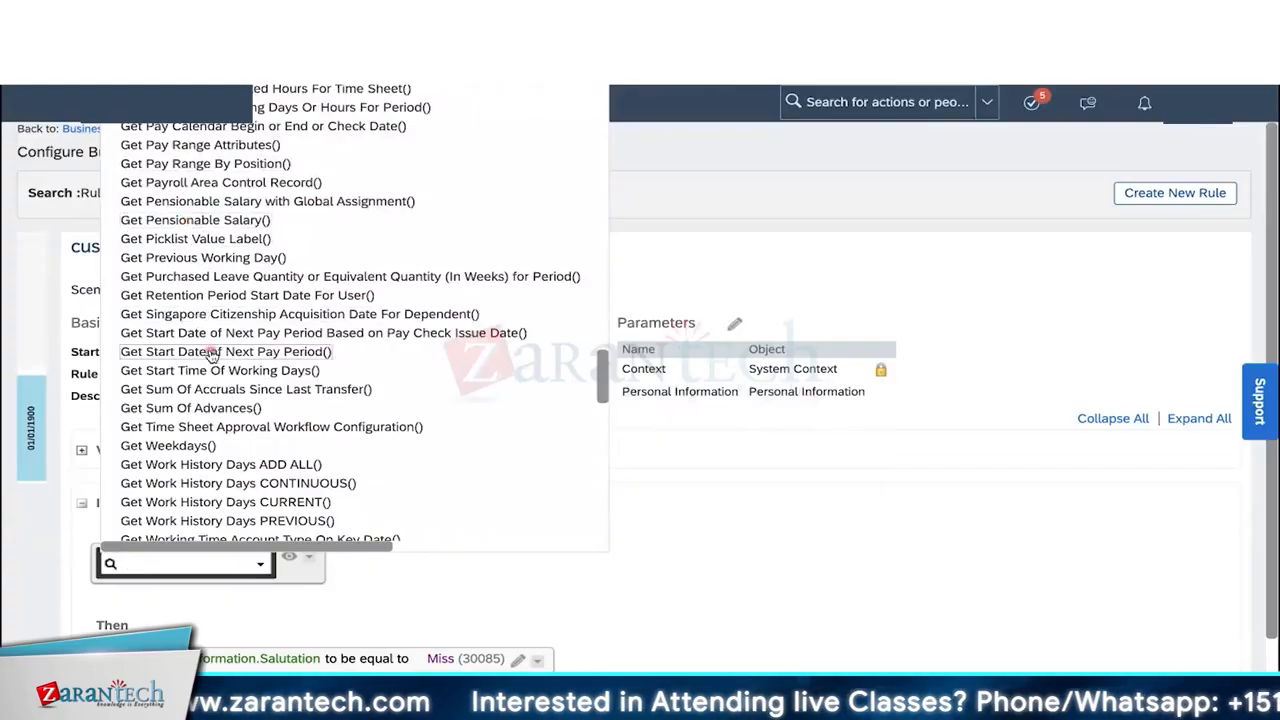
scroll(212, 355, down, 2)
scroll(212, 355, down, 2)
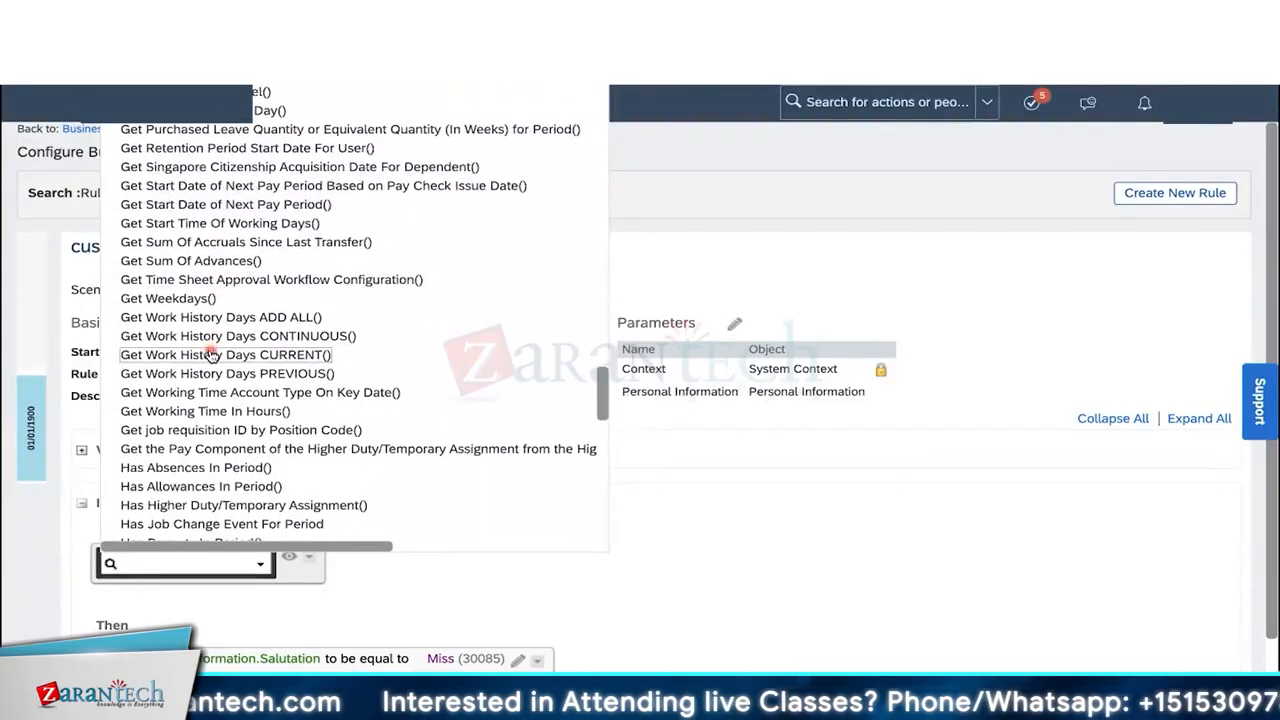
scroll(212, 355, down, 4)
scroll(212, 355, down, 3)
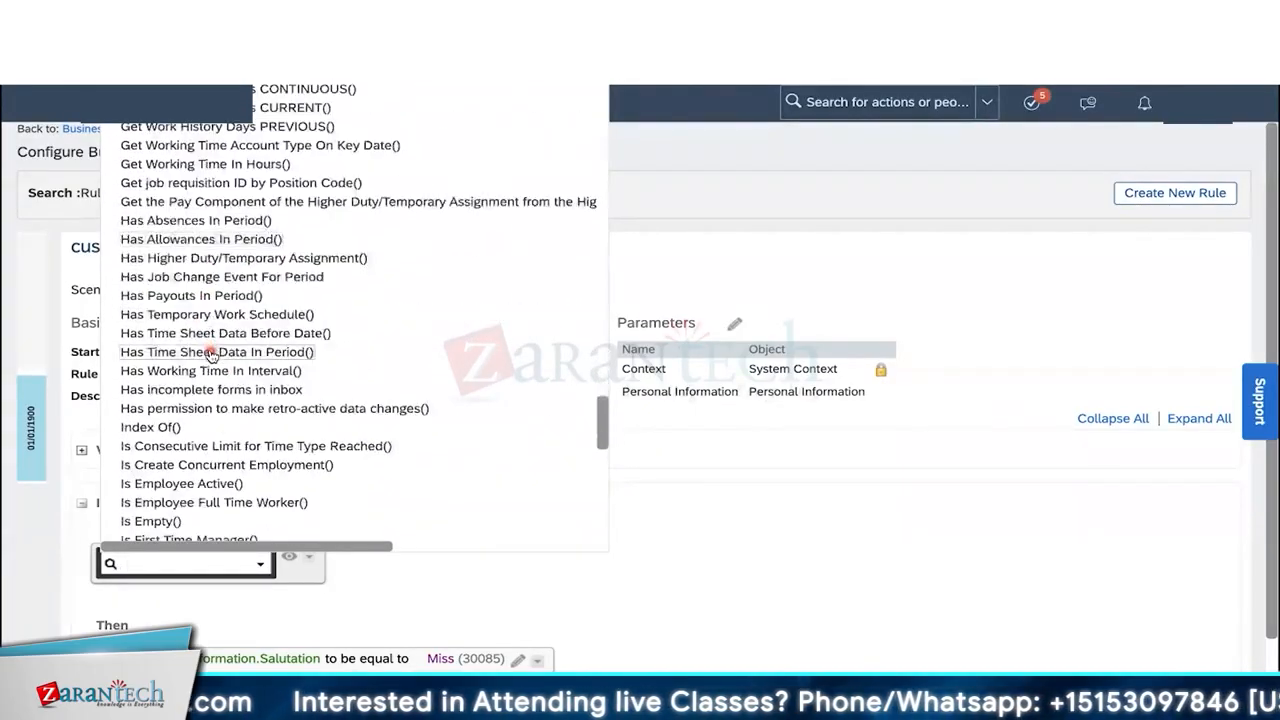
scroll(212, 355, down, 7)
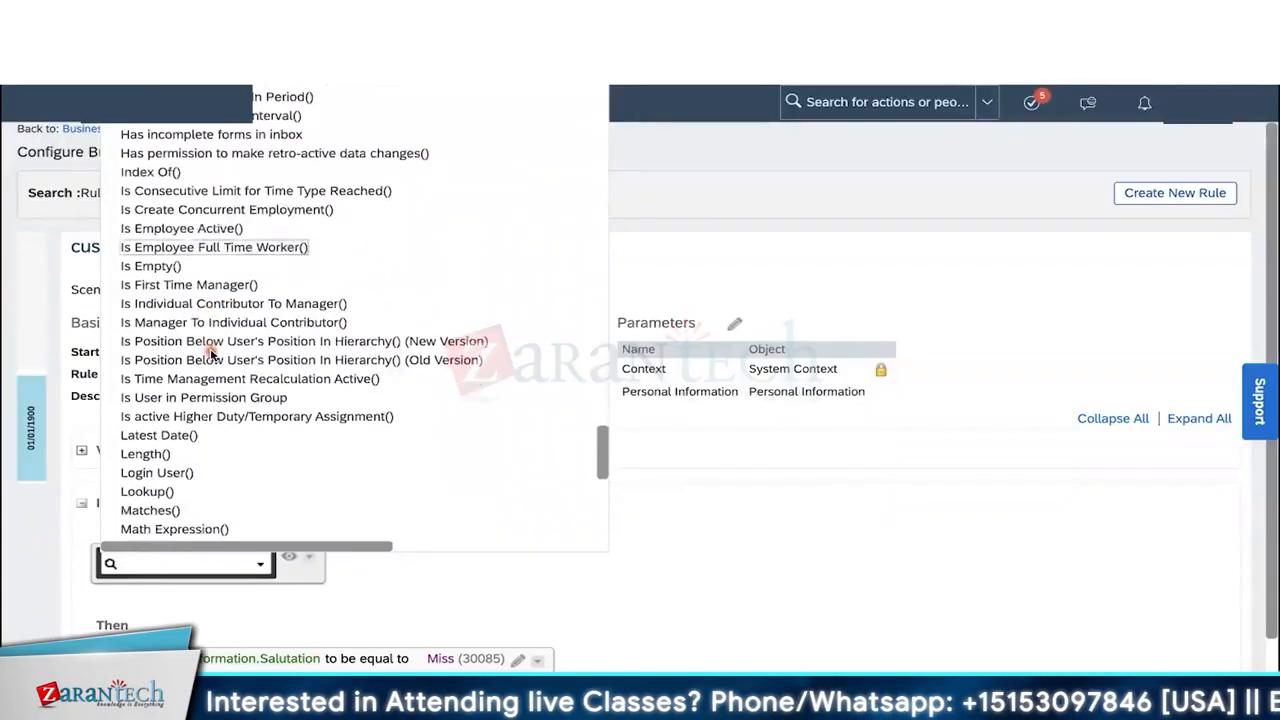
scroll(212, 355, down, 1)
scroll(212, 355, down, 3)
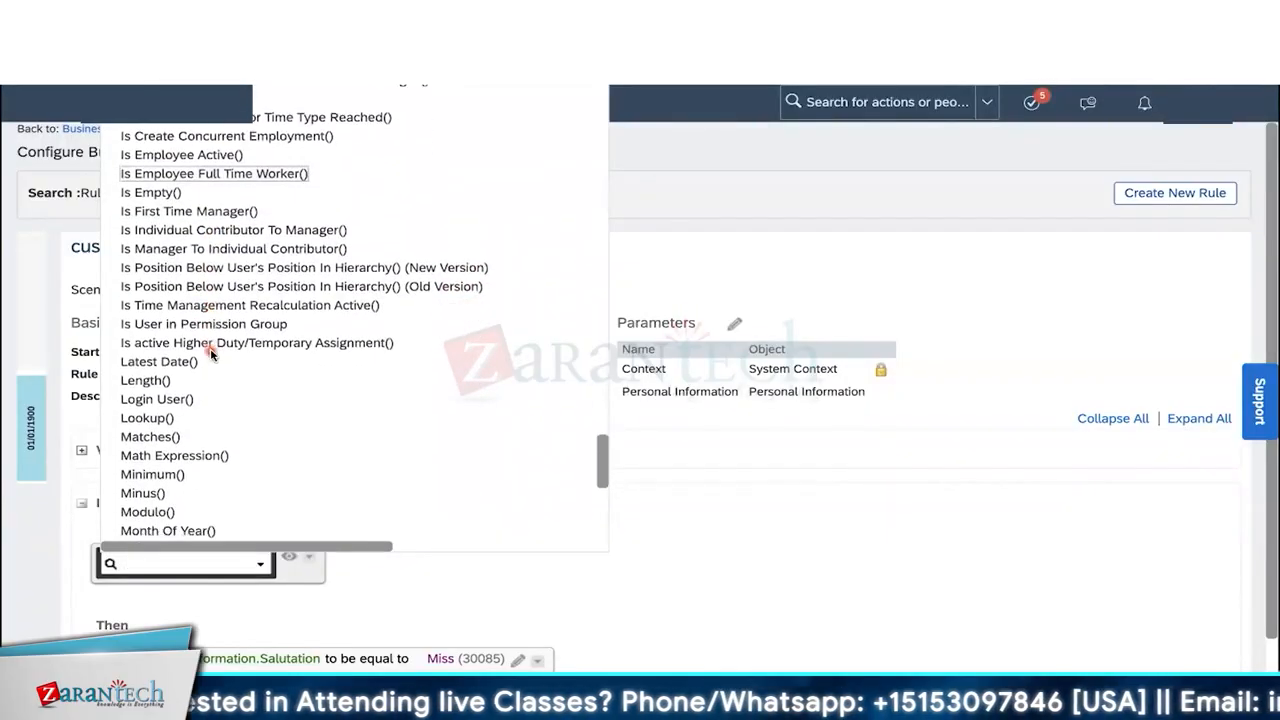
scroll(212, 353, down, 1)
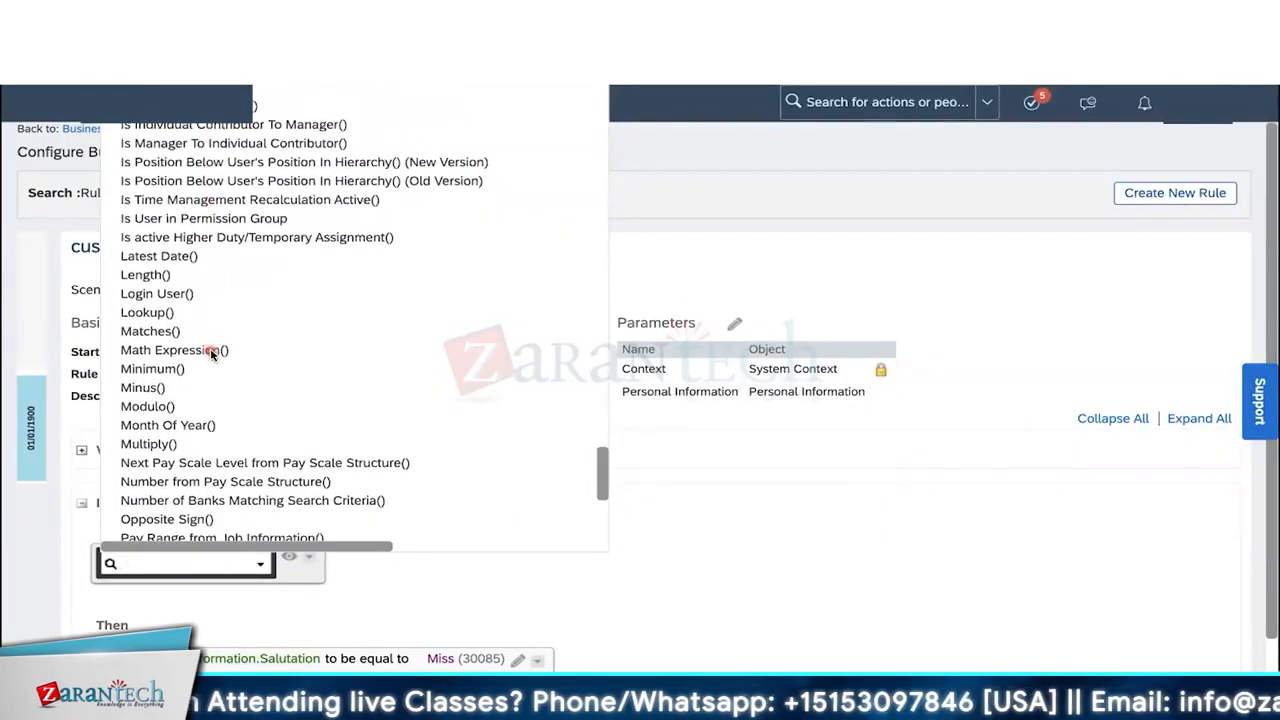
scroll(212, 355, down, 5)
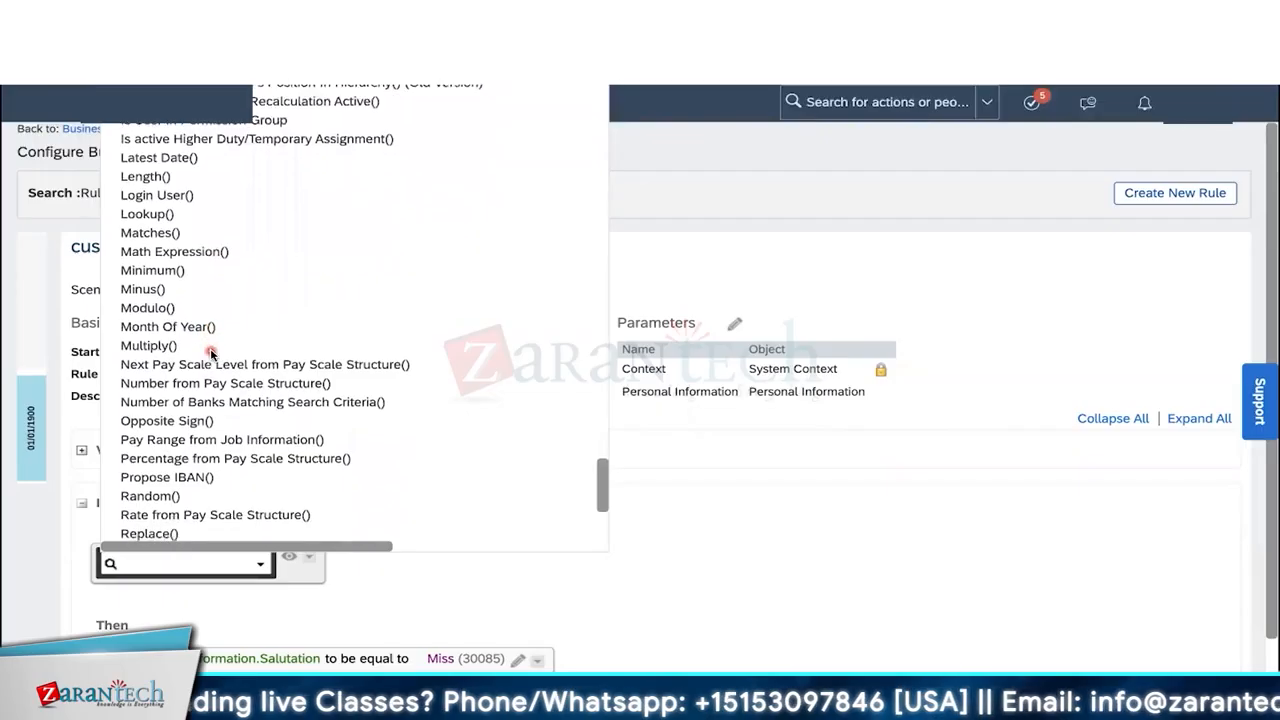
scroll(212, 352, down, 4)
scroll(212, 352, down, 3)
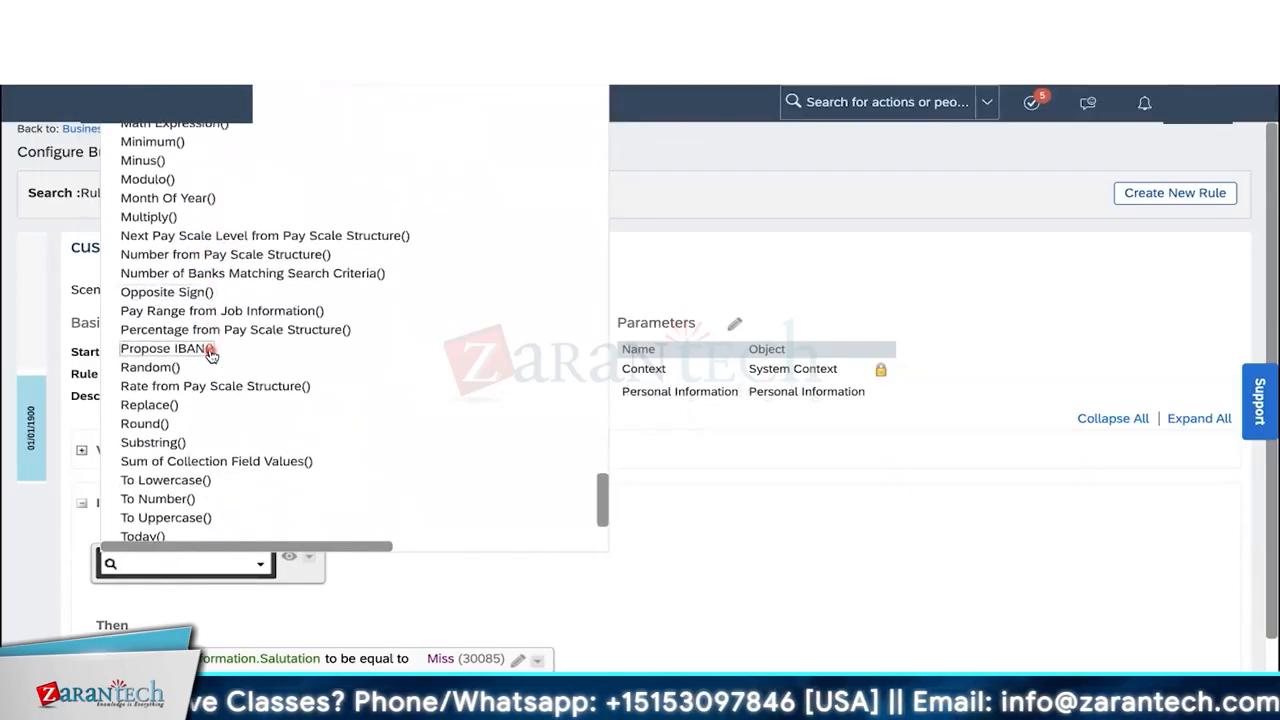
scroll(212, 352, down, 1)
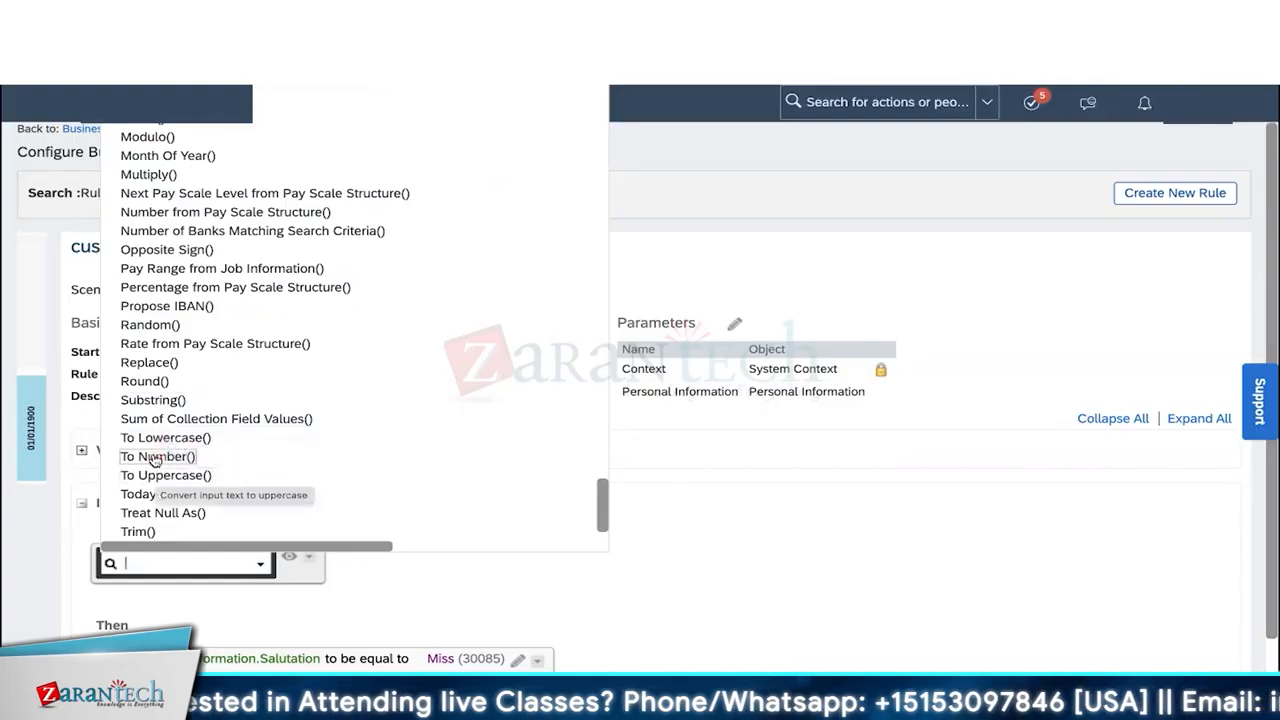
Step: Go back to the Get Absence functions and read the descriptions for absence in days and absence in hours
scroll(140, 362, up, 3)
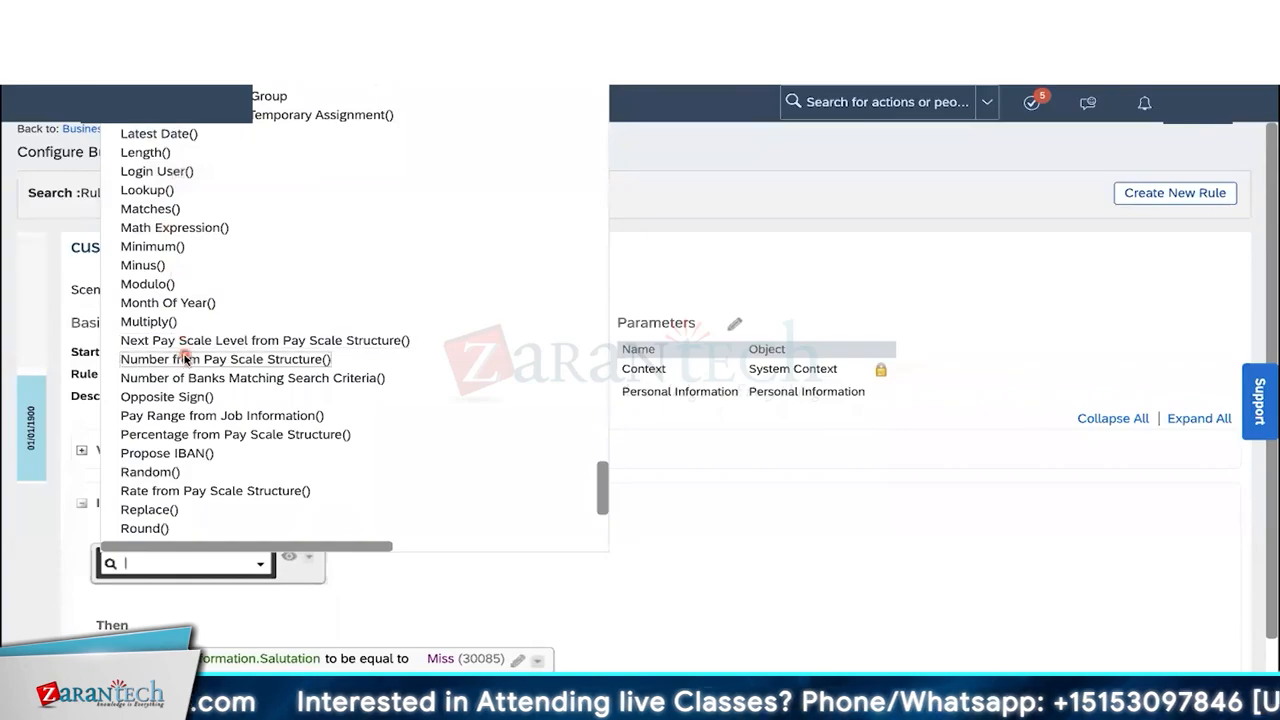
scroll(191, 230, up, 5)
scroll(191, 224, up, 7)
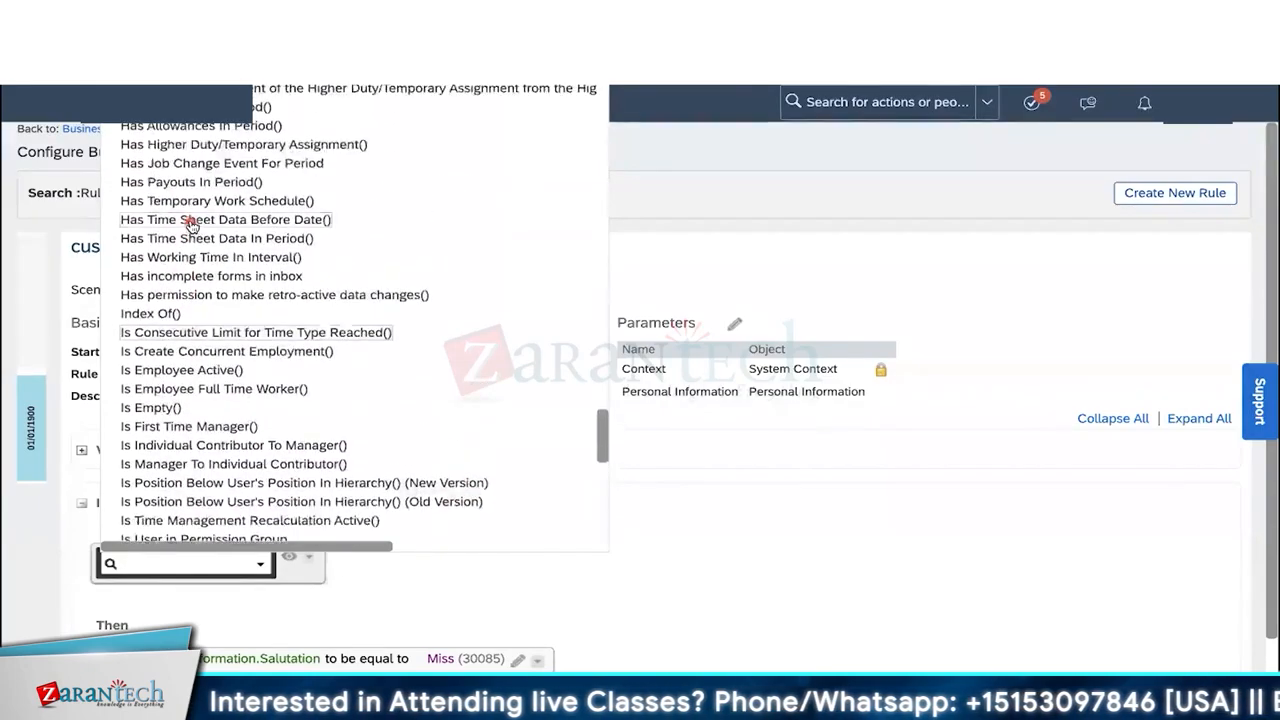
scroll(191, 224, up, 10)
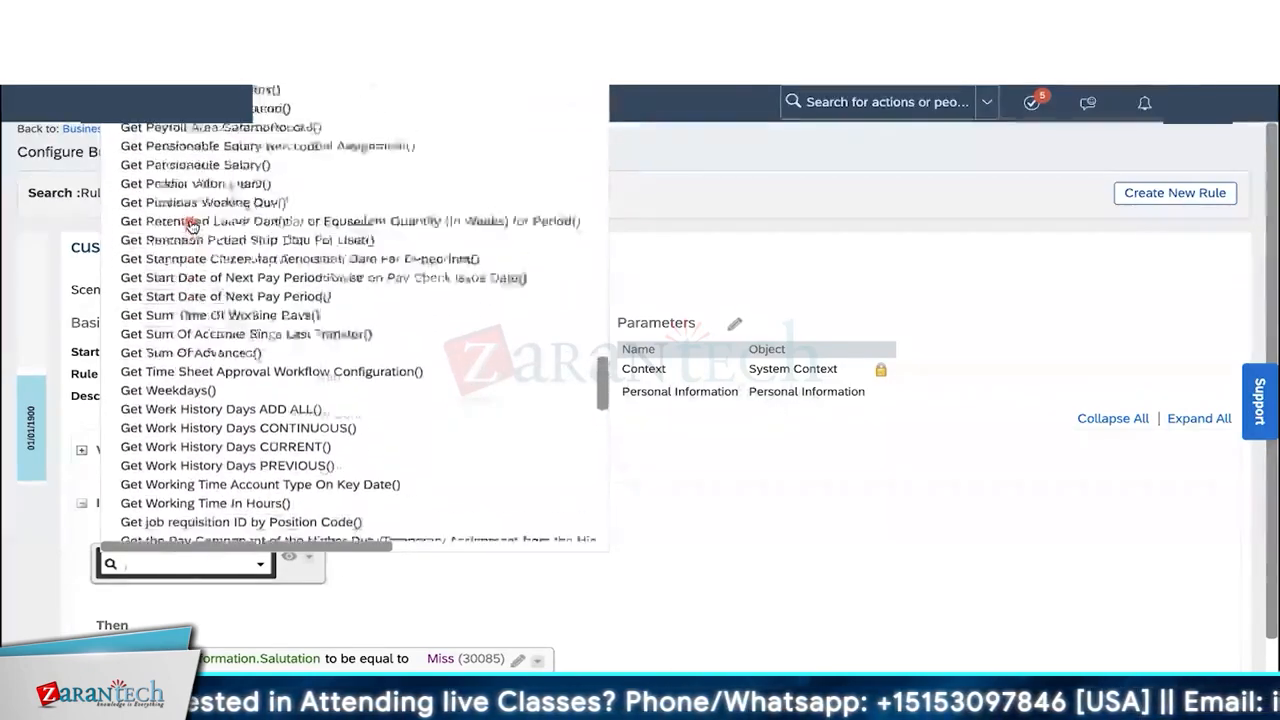
scroll(191, 224, up, 10)
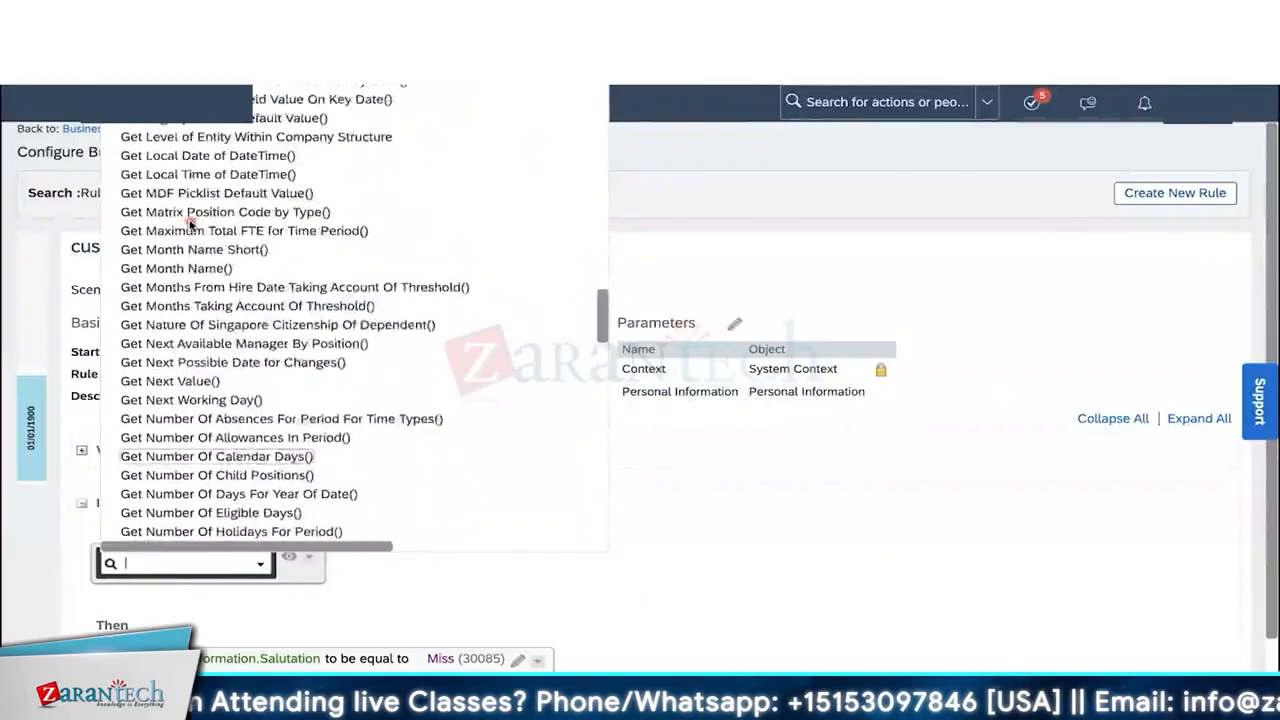
scroll(191, 224, up, 10)
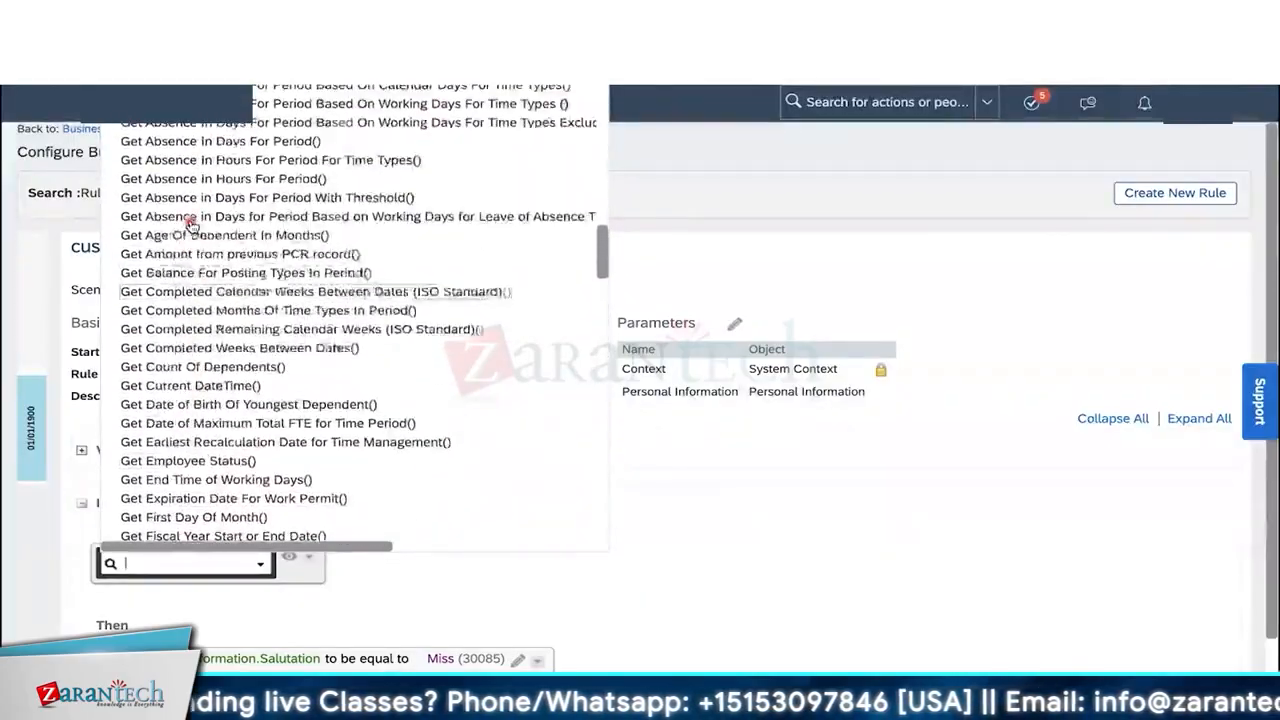
scroll(191, 224, up, 2)
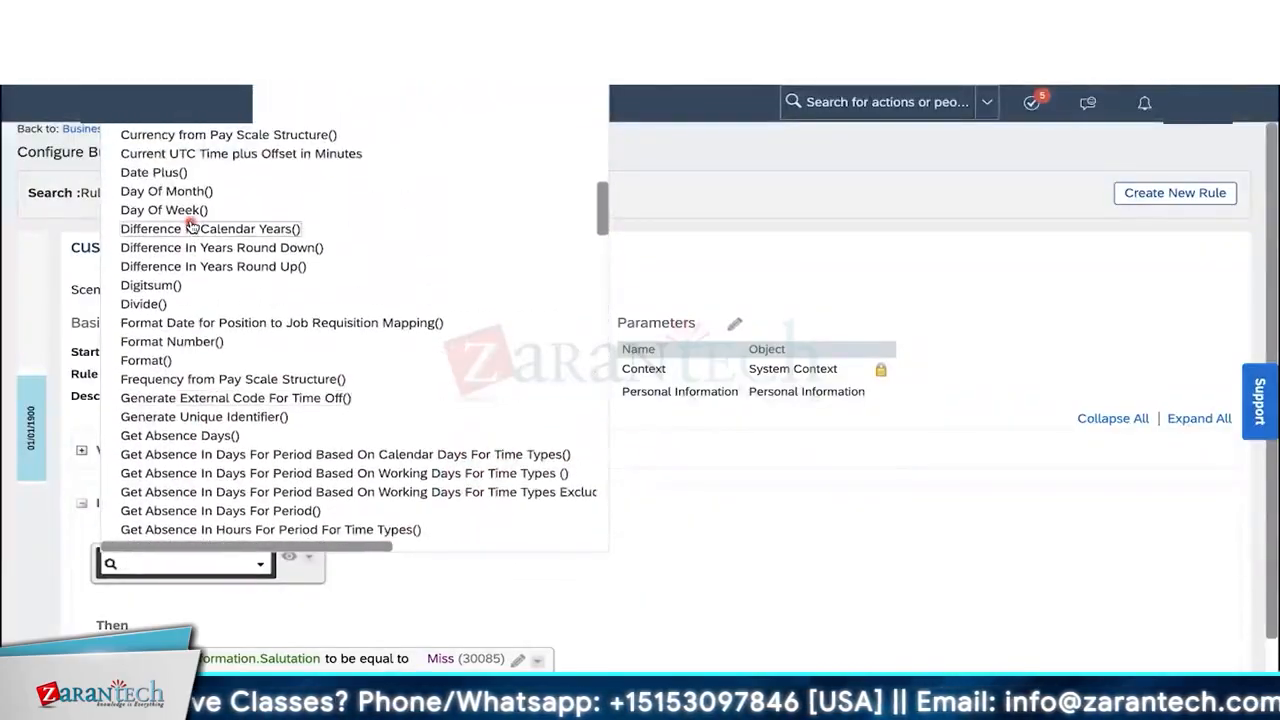
scroll(191, 224, down, 5)
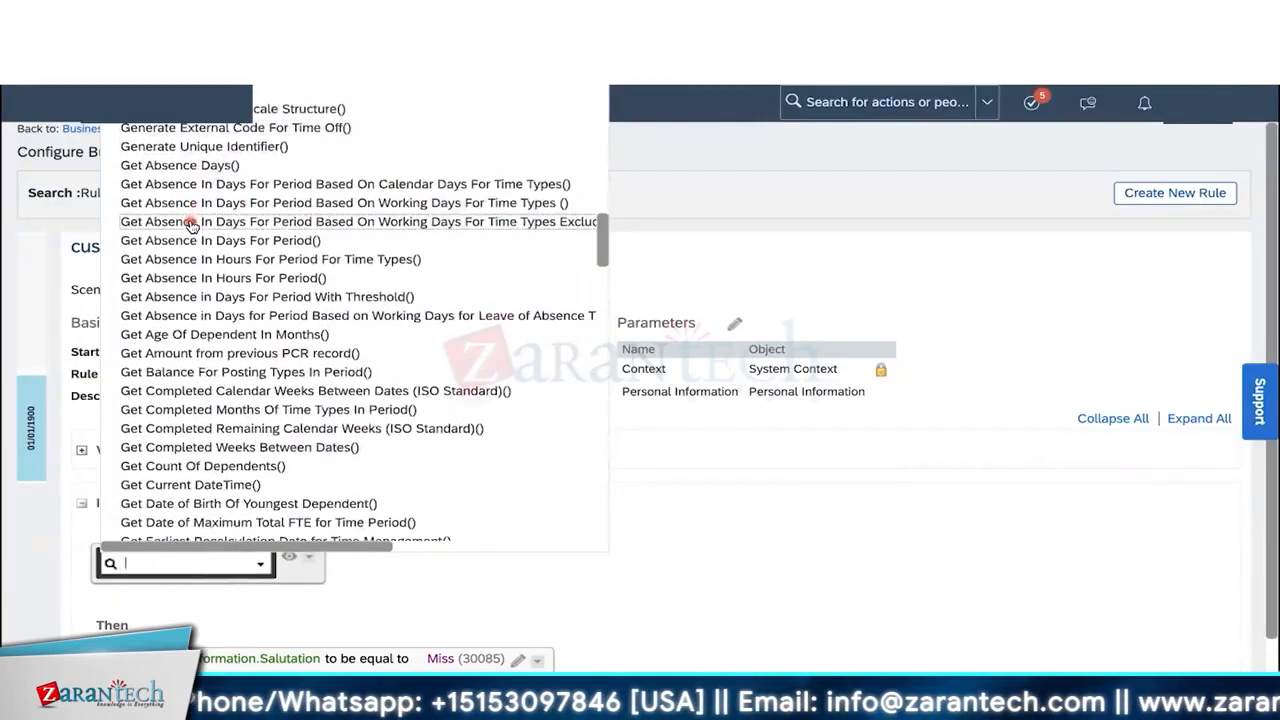
mouse_move(191, 225)
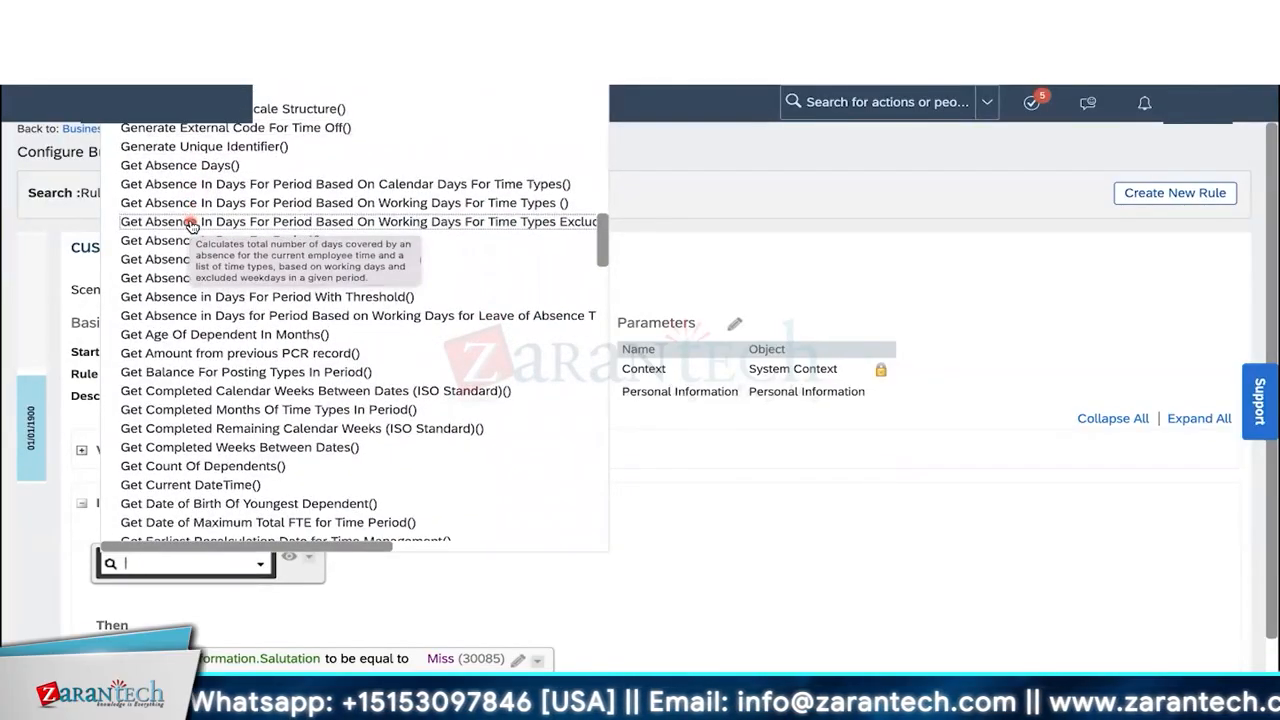
mouse_move(208, 285)
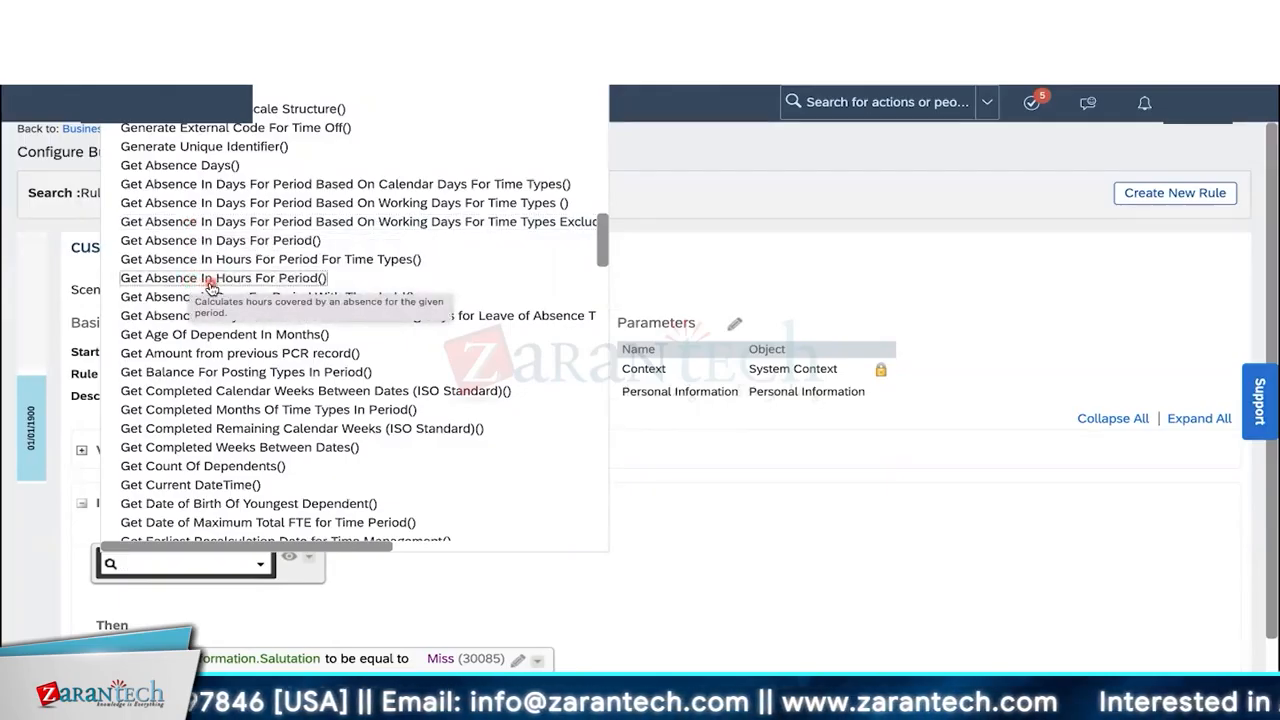
Step: Look through the remaining rule functions once more, from the date functions to Random(), and close the left expression list
scroll(210, 287, up, 15)
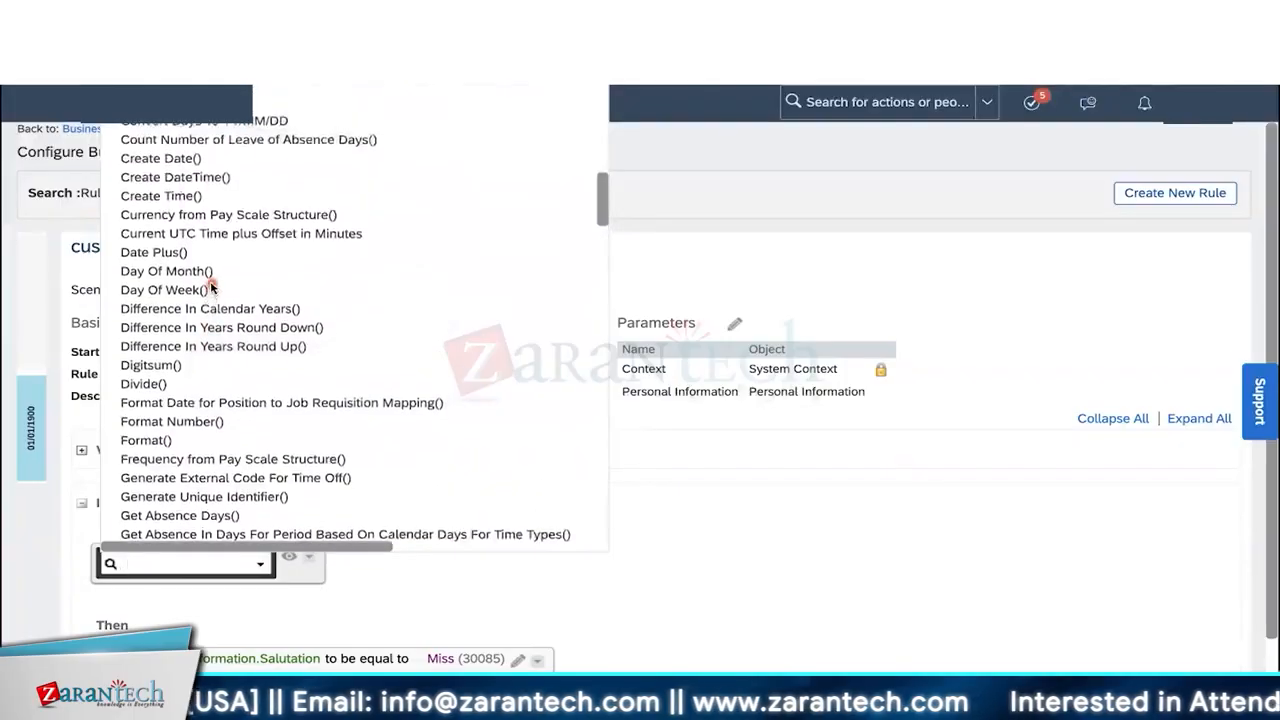
scroll(407, 313, down, 15)
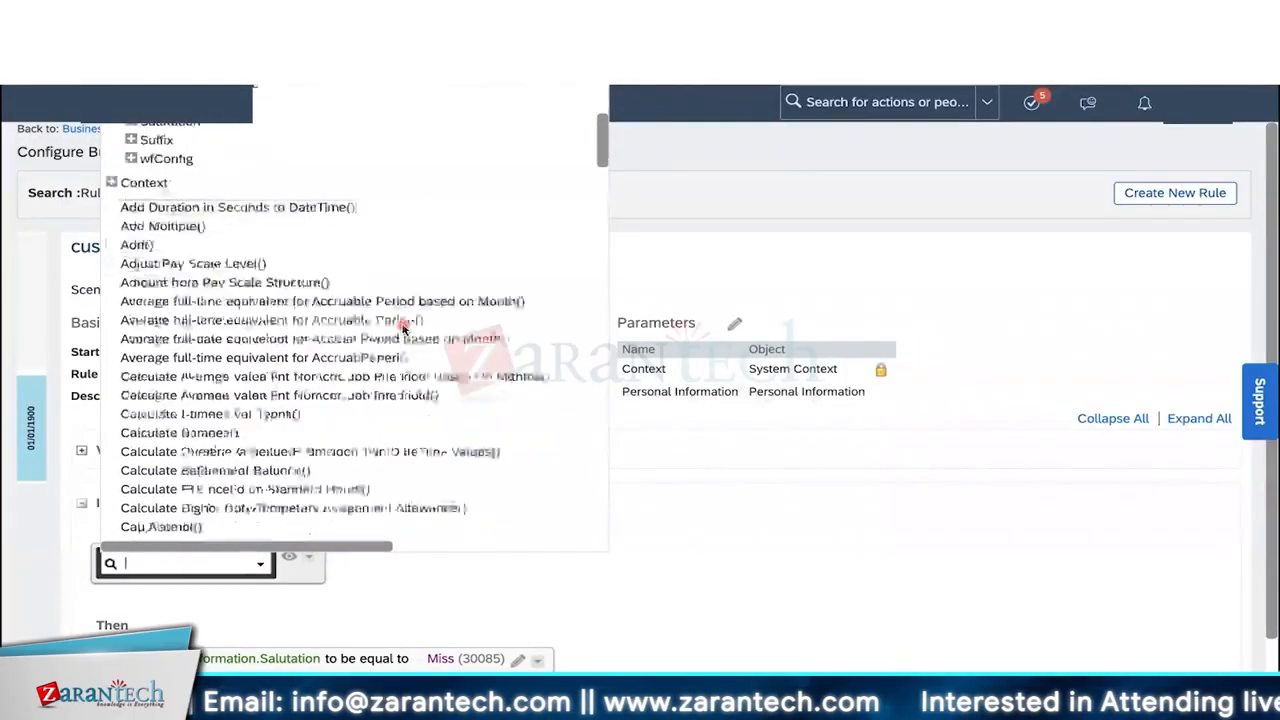
scroll(407, 313, down, 15)
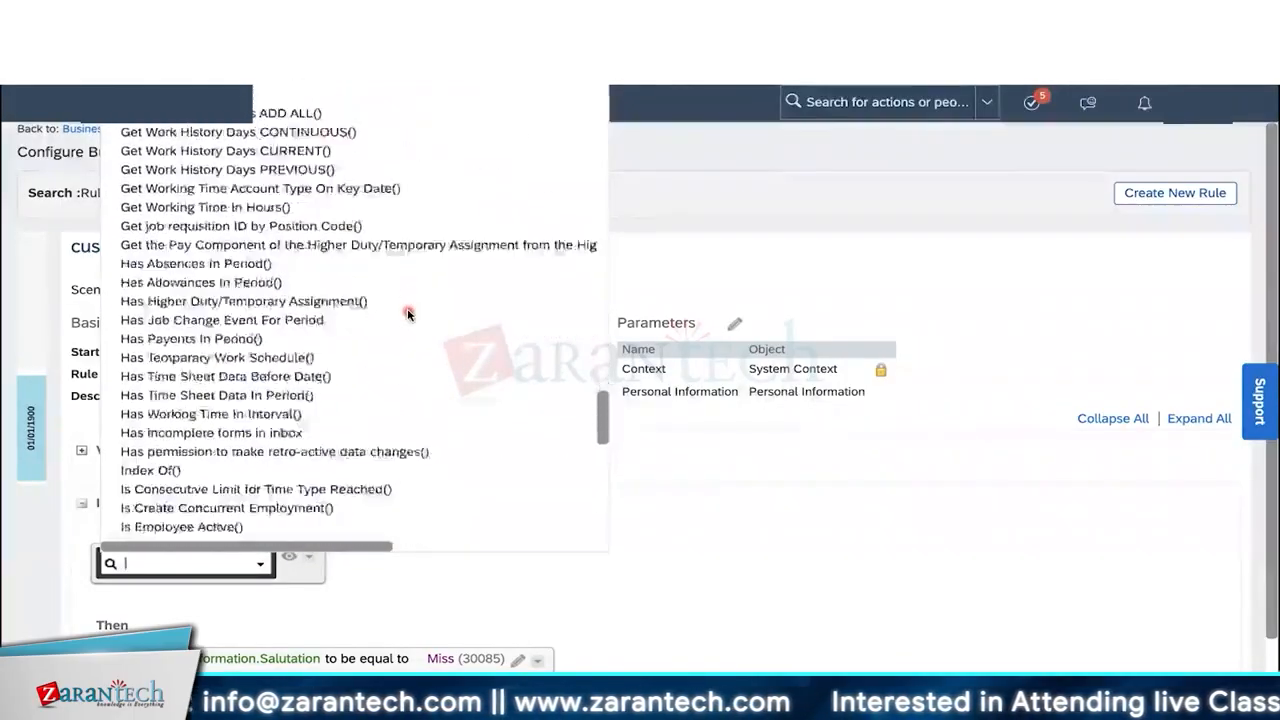
scroll(407, 313, down, 2)
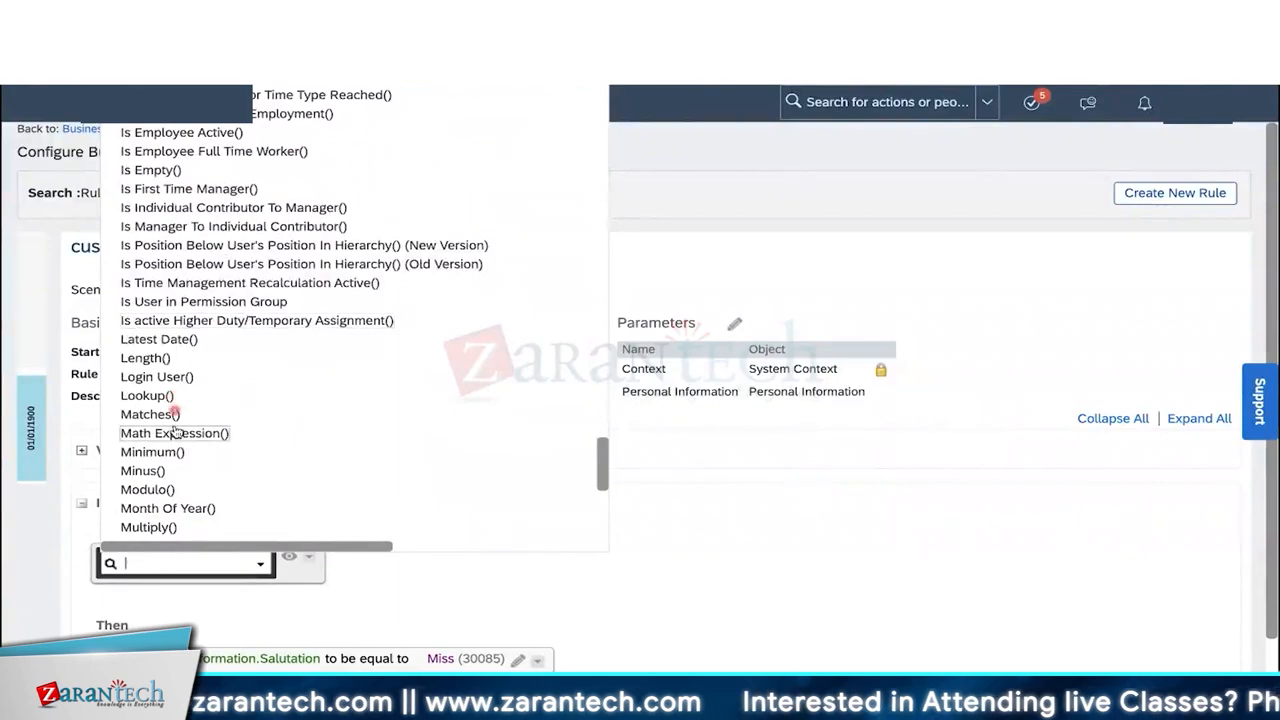
scroll(177, 420, down, 1)
scroll(175, 430, down, 5)
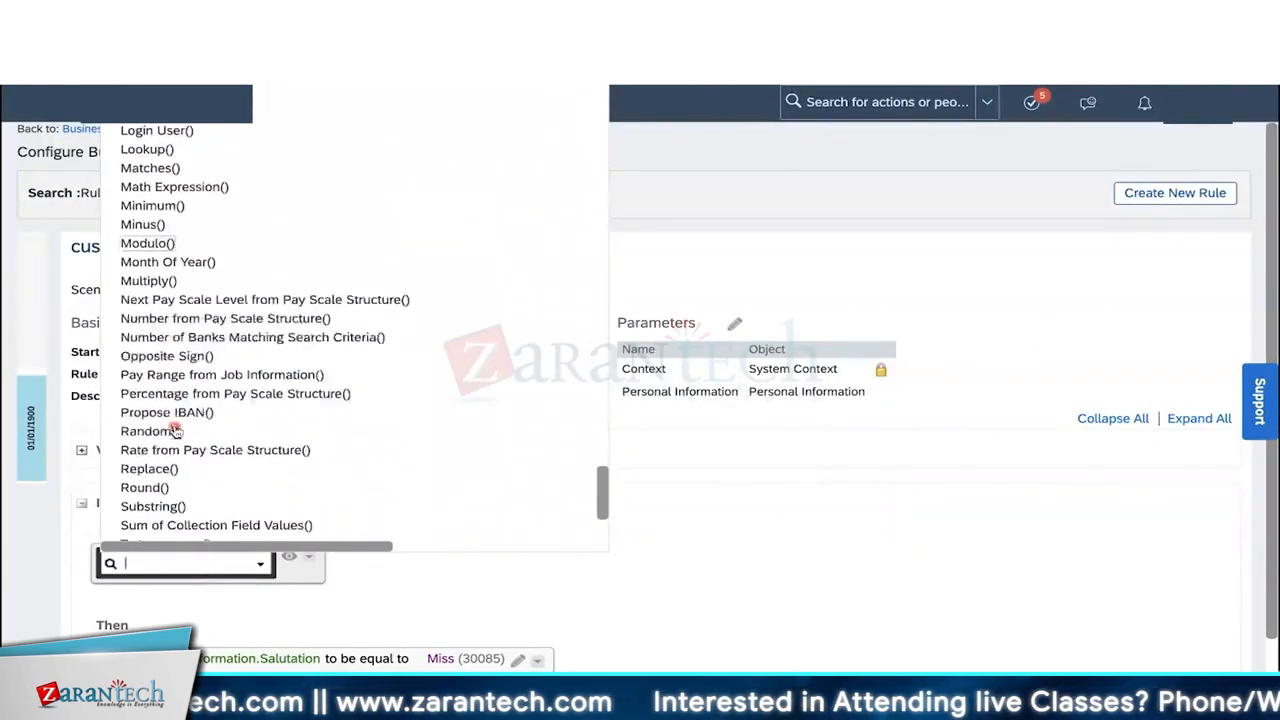
click(175, 430)
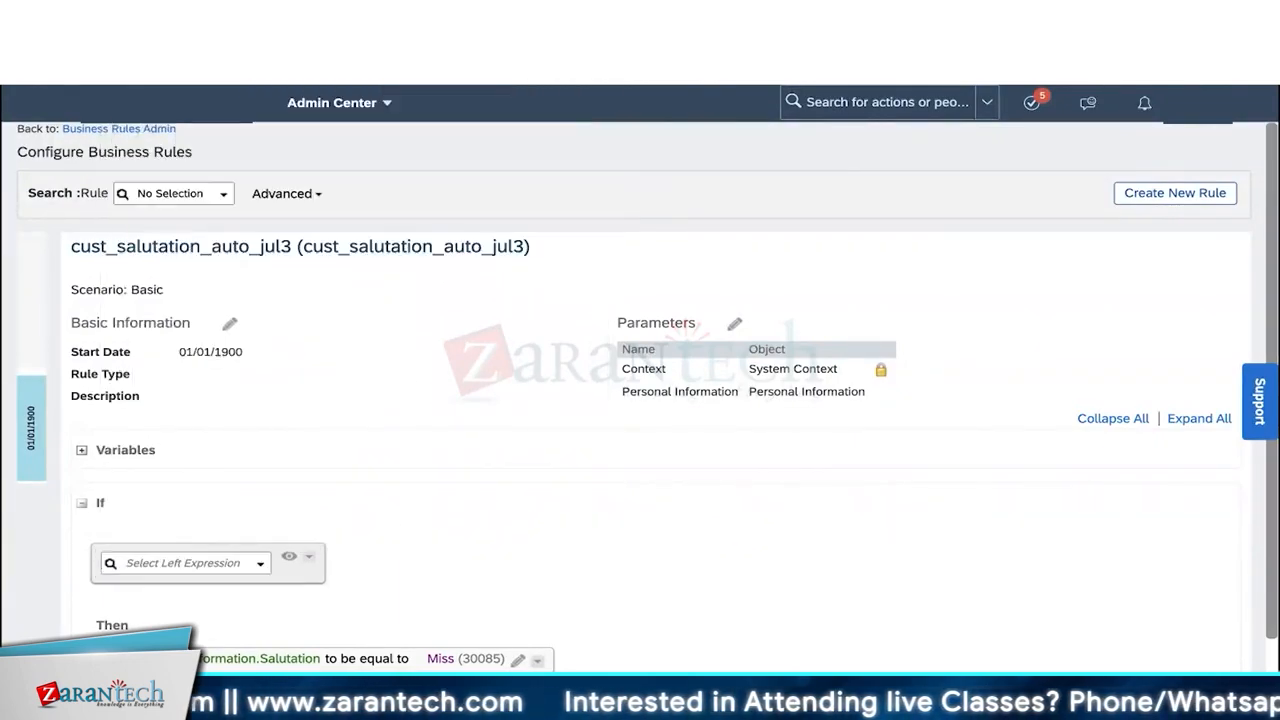